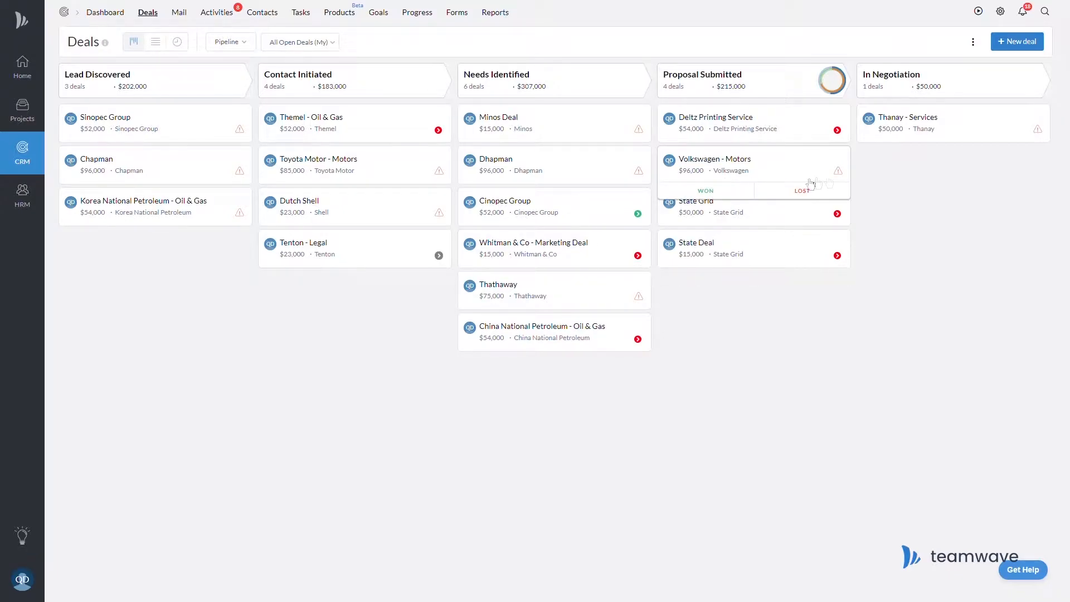
# Expand the scheduled activities of the Volkswagen - Motors, Whitman & Co, Cinopec Group and Tenton - Legal deals.
pyautogui.click(843, 180)
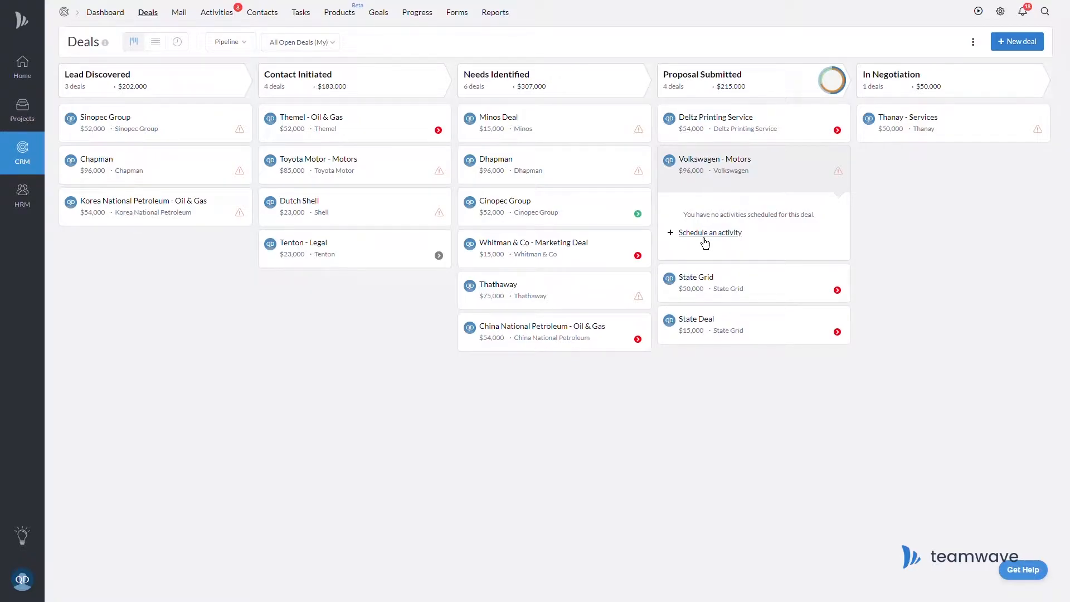
pyautogui.click(642, 263)
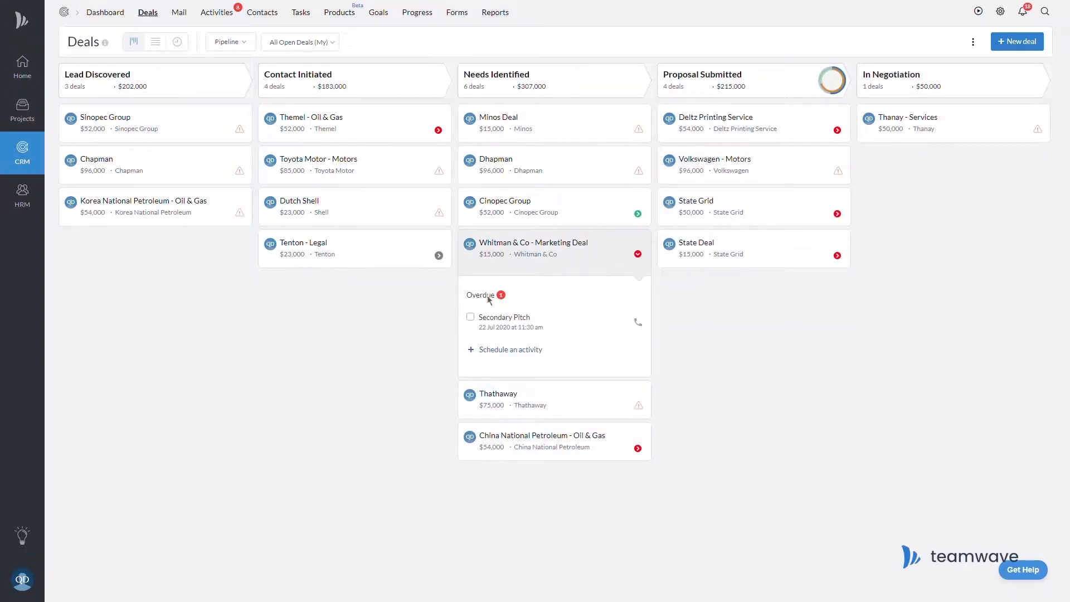
pyautogui.click(639, 218)
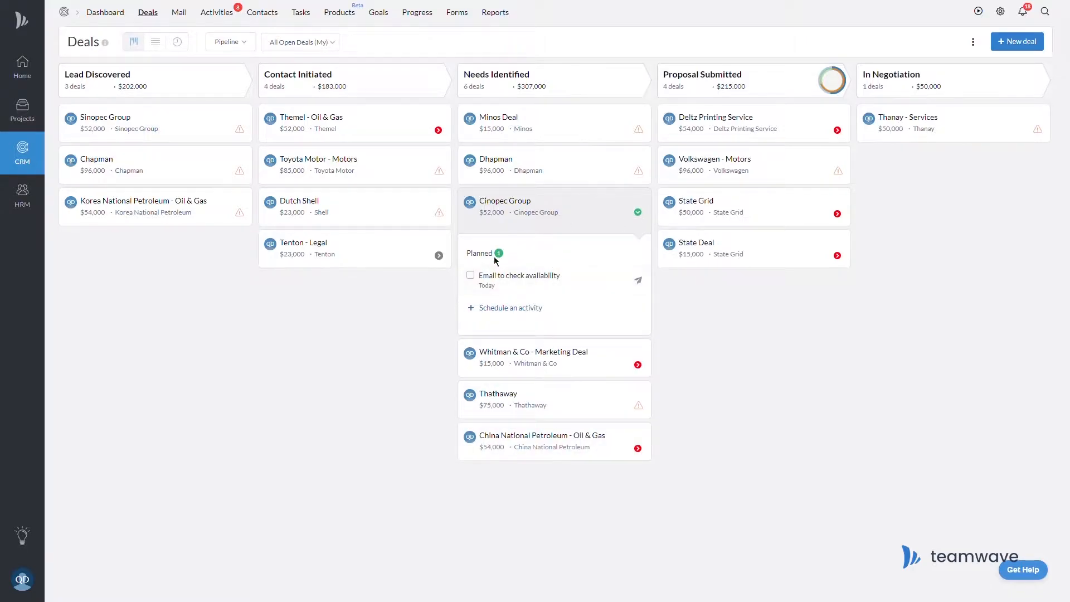
pyautogui.click(438, 255)
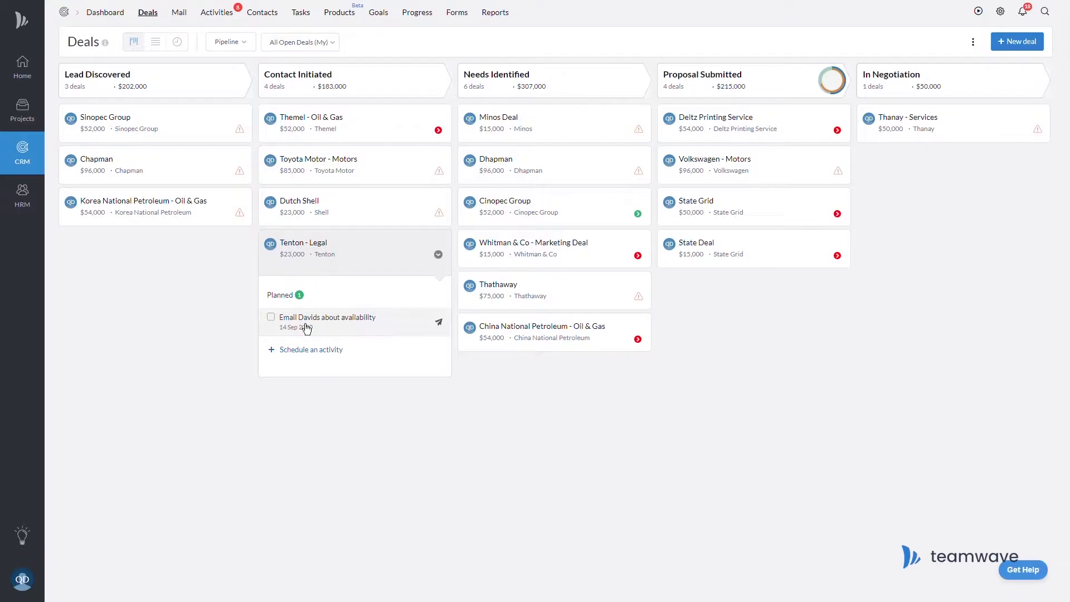
pyautogui.moveTo(832, 85)
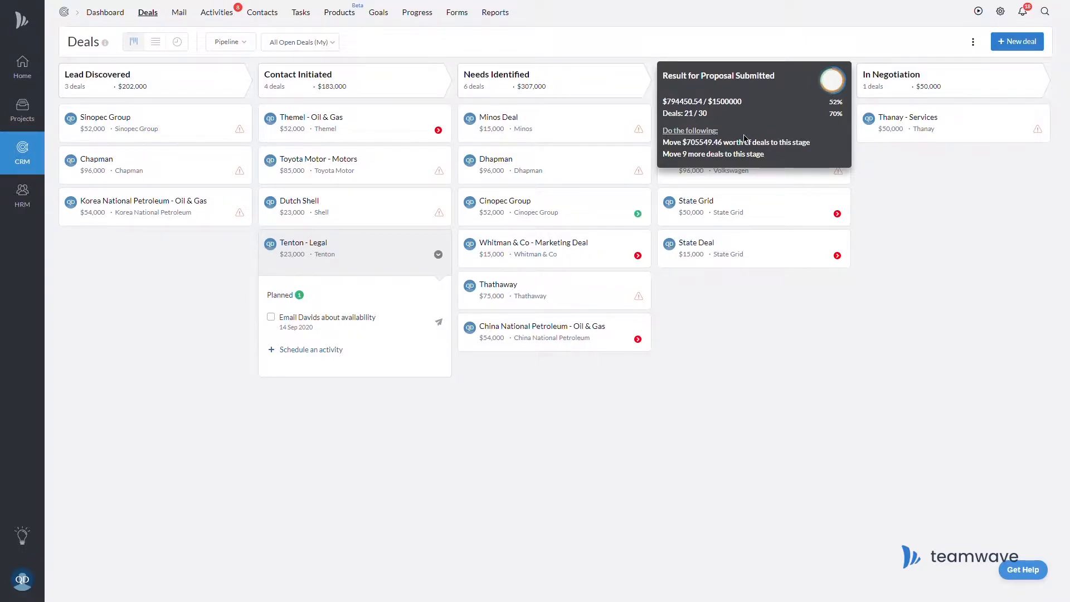
pyautogui.click(252, 44)
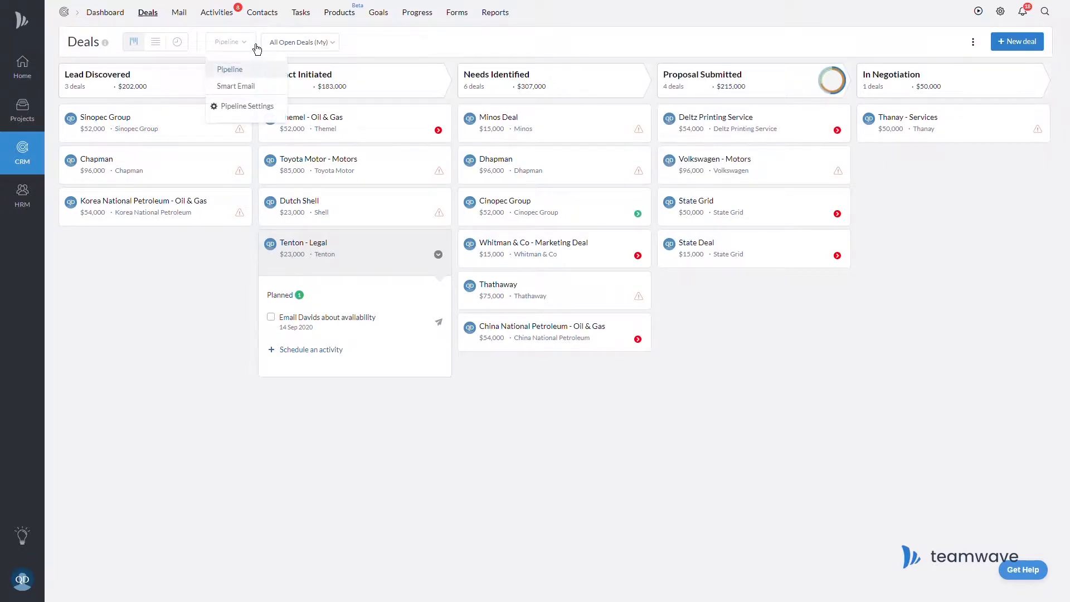
# In pipeline settings, move a Smart Email stage, then restore the original stage order.
pyautogui.click(248, 114)
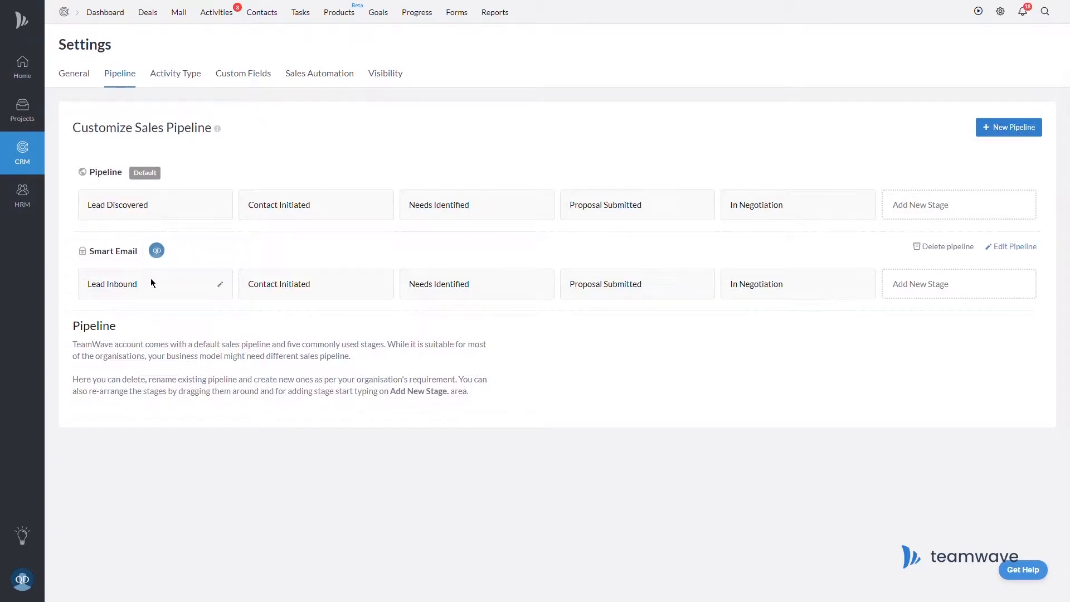
pyautogui.moveTo(310, 287); pyautogui.dragTo(461, 299)
pyautogui.moveTo(310, 286); pyautogui.dragTo(450, 293)
# Make Smart Email private with a single follower, save it, and title a new pipeline After-Sales.
pyautogui.moveTo(1025, 258)
pyautogui.click(1030, 253)
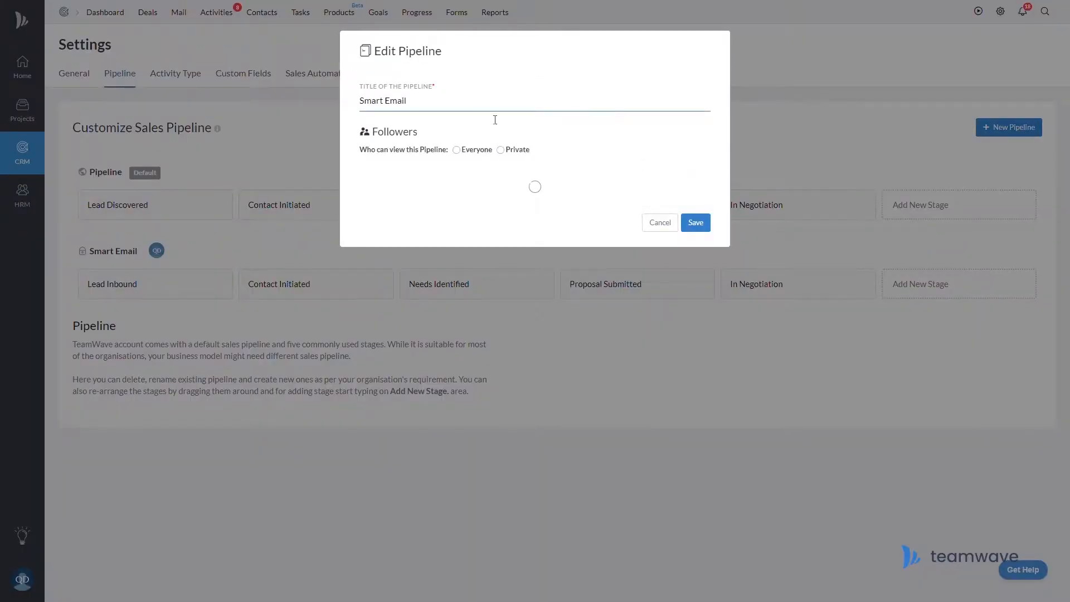
pyautogui.click(466, 150)
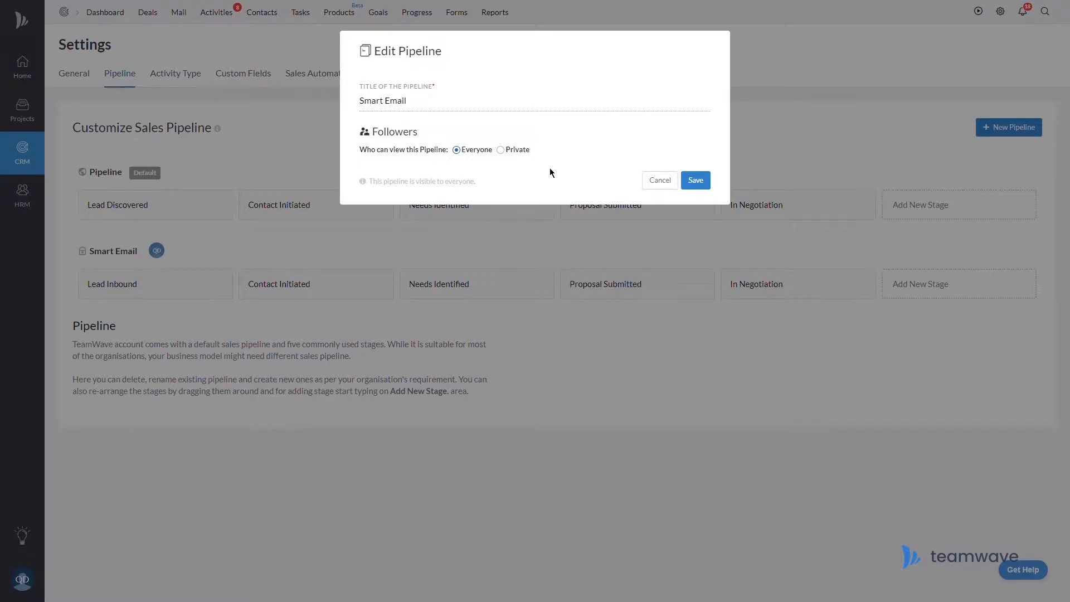
pyautogui.click(509, 156)
pyautogui.click(705, 149)
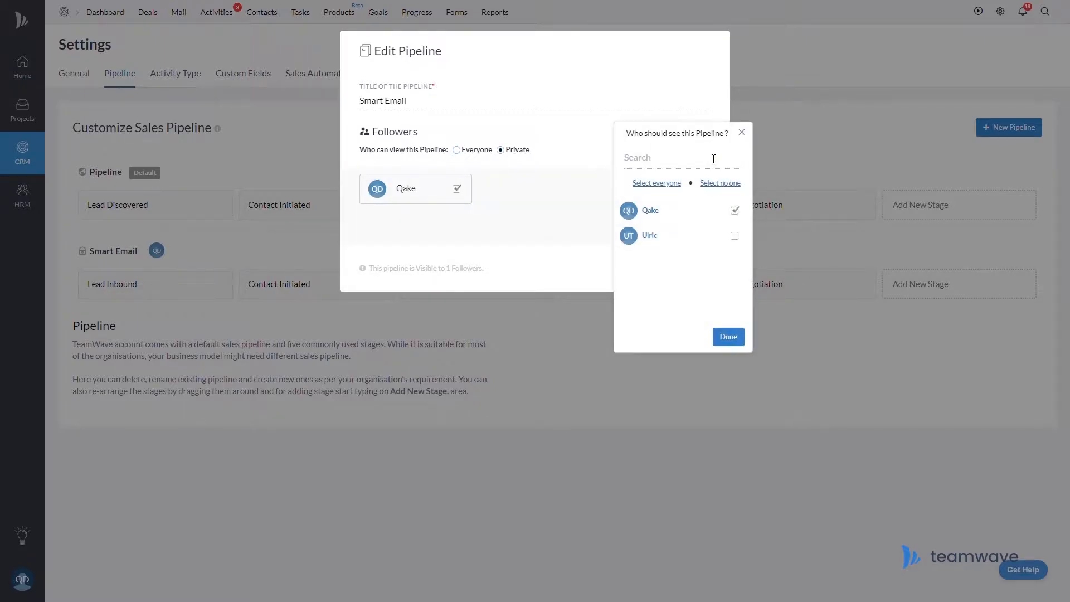
pyautogui.click(741, 244)
pyautogui.click(739, 243)
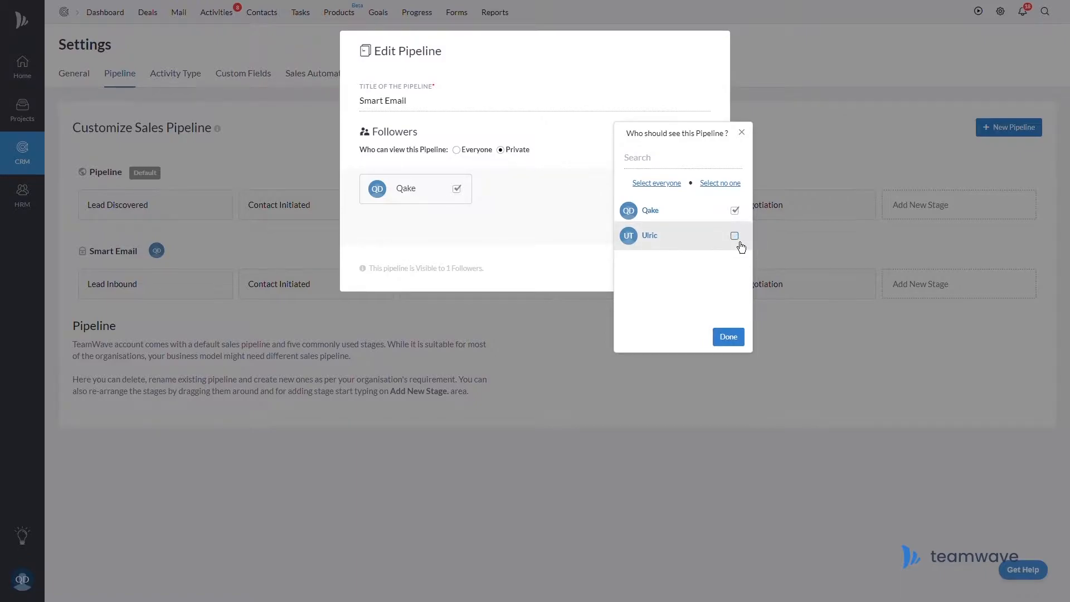
pyautogui.click(742, 134)
pyautogui.click(700, 268)
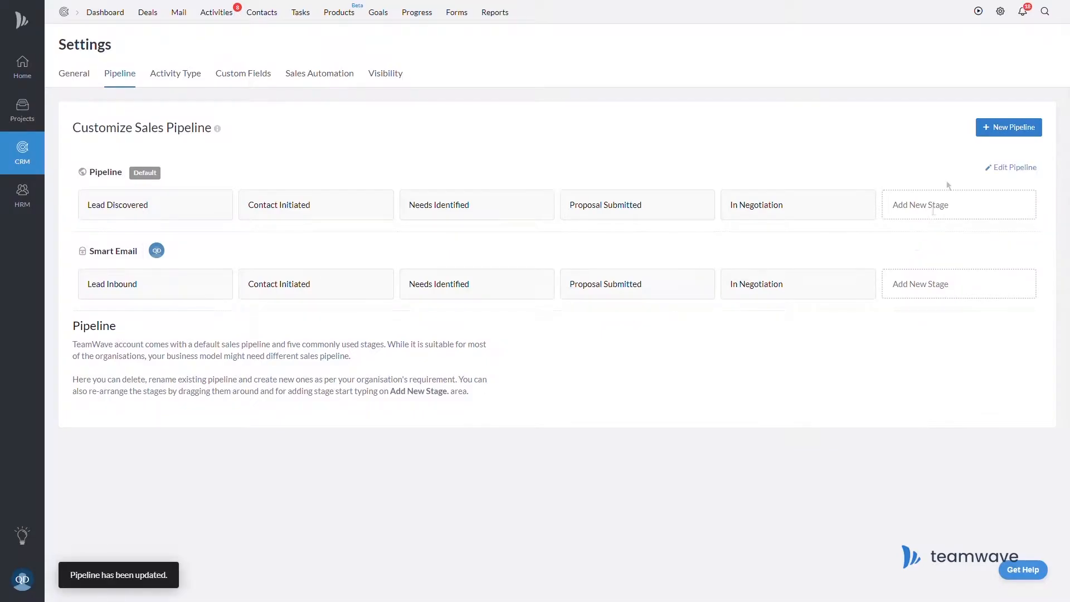
pyautogui.click(1004, 128)
pyautogui.write('After-Sales')
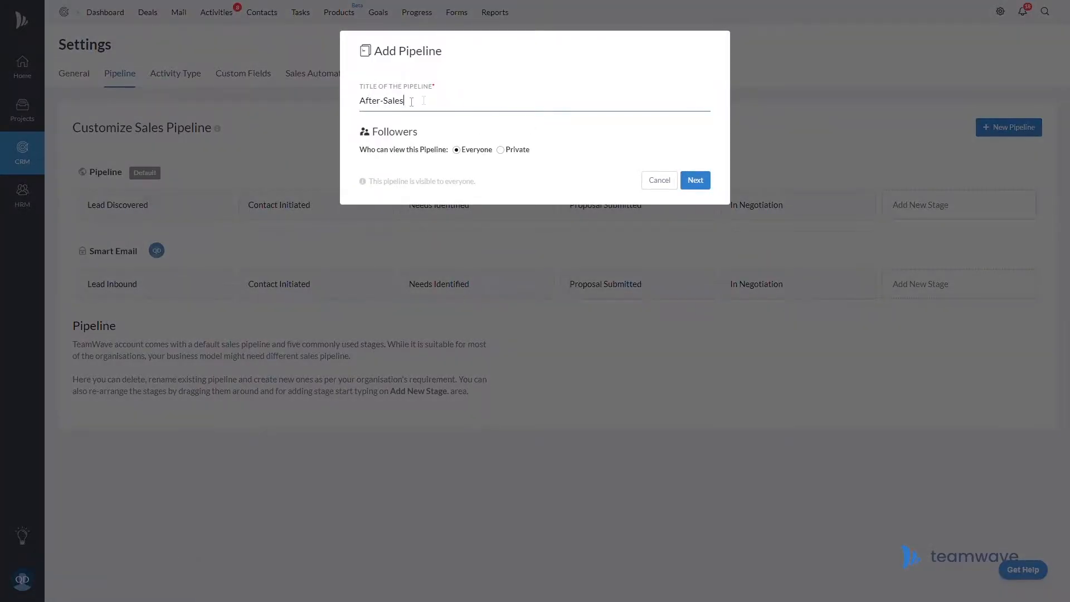
# Make the After-Sales pipeline private and switch off its default stages.
pyautogui.click(500, 150)
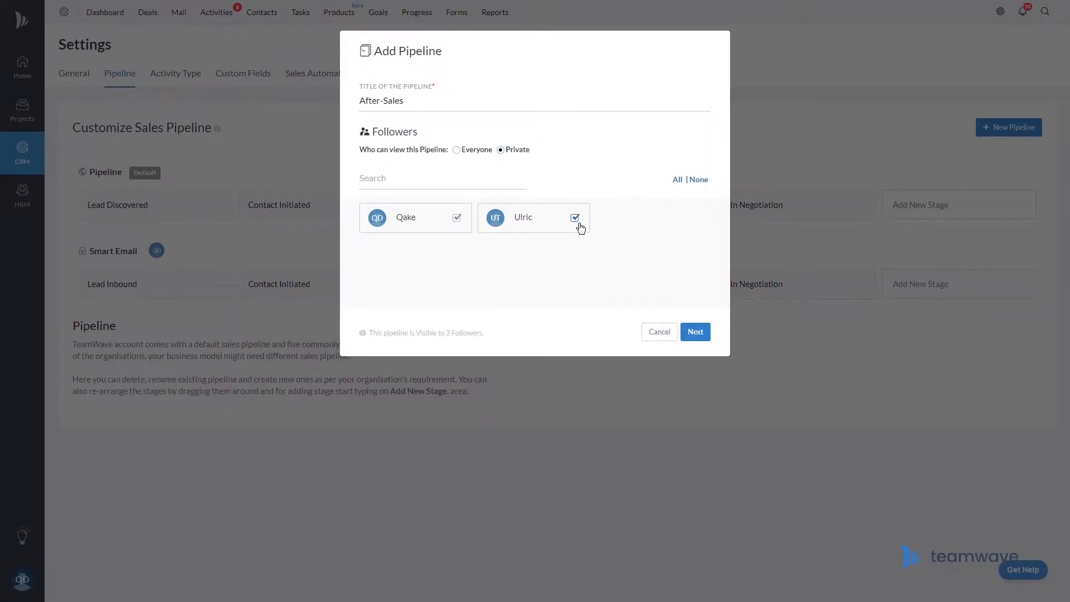
pyautogui.click(695, 331)
pyautogui.moveTo(485, 140); pyautogui.dragTo(453, 141)
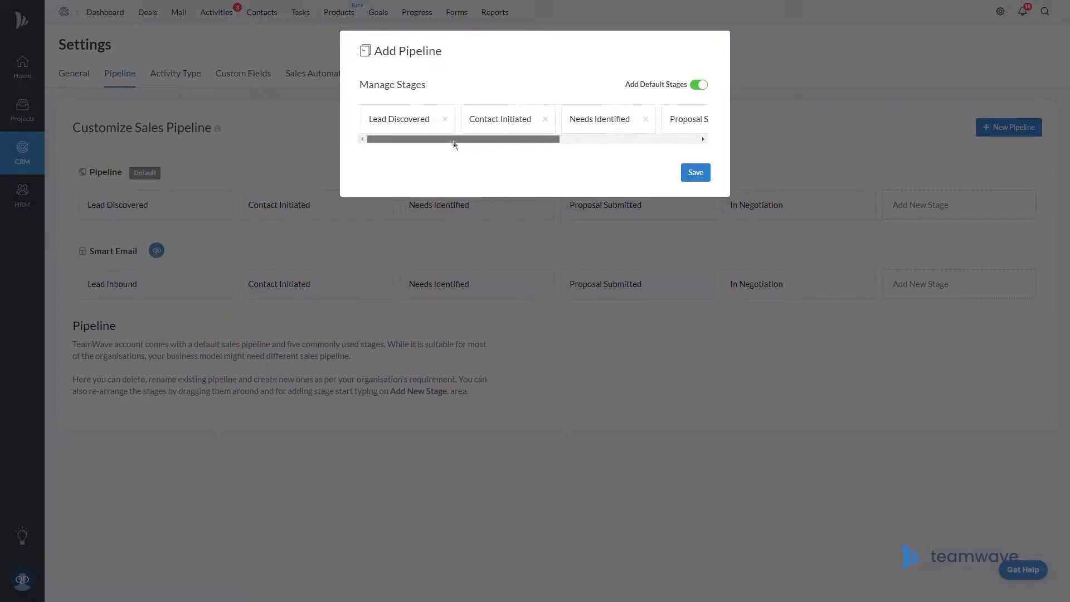
pyautogui.click(700, 87)
# Add the stages No Enquiries, Has Enquiries and Follow-up Scheduled, and create the pipeline.
pyautogui.write('No Enquiries')
pyautogui.press('Return')
pyautogui.write('Has Enquiries')
pyautogui.press('Return')
pyautogui.write('Follow-up Scheduled')
pyautogui.press('Return')
pyautogui.click(696, 163)
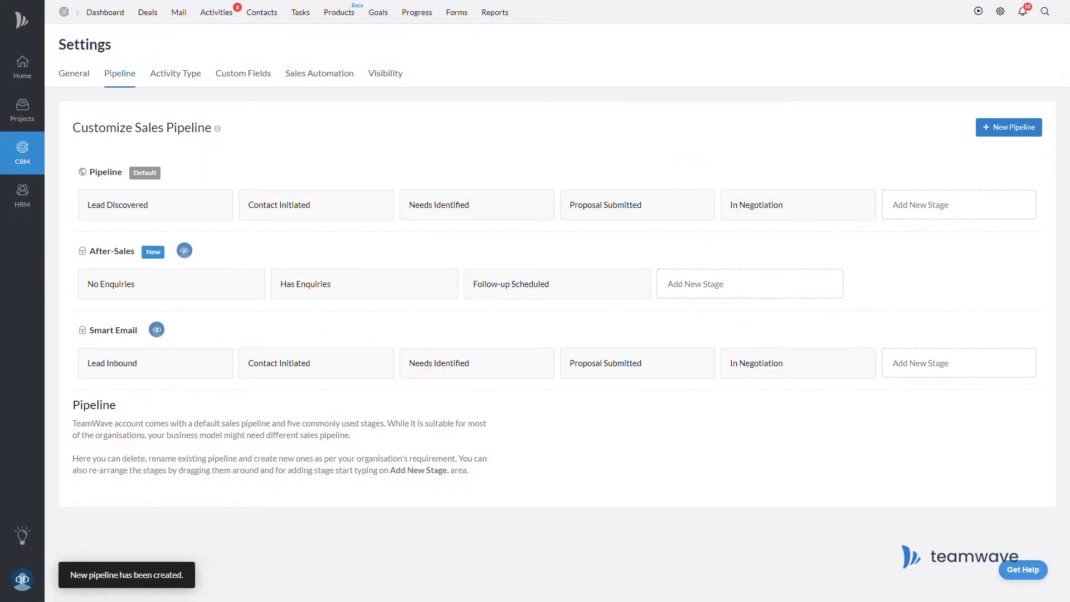
# Add a Follow-up Complete stage to the After-Sales pipeline.
pyautogui.click(744, 288)
pyautogui.write('Follow-up Complete')
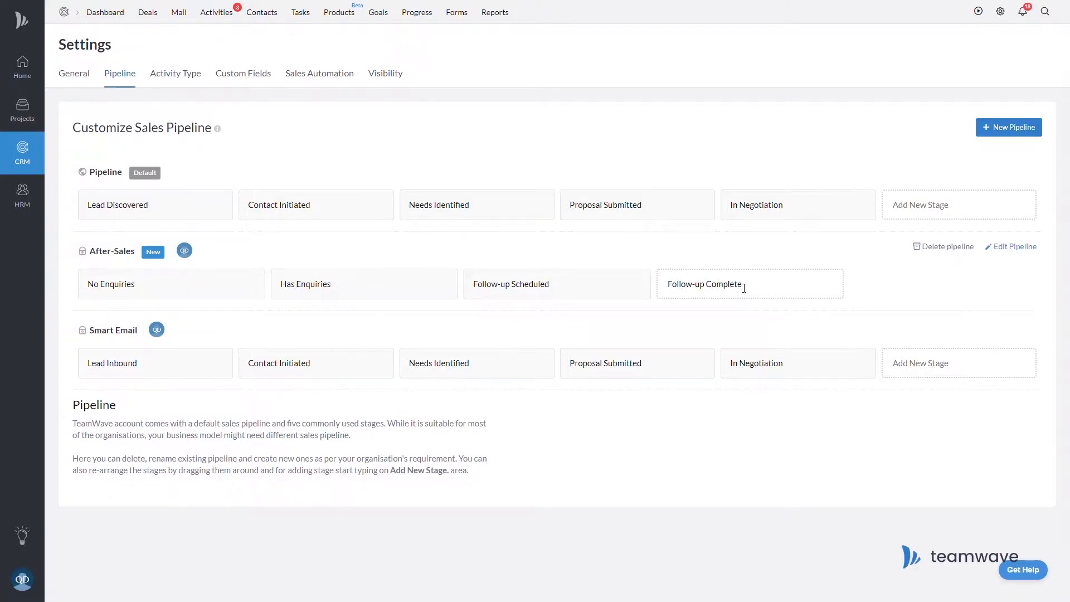
pyautogui.press('Return')
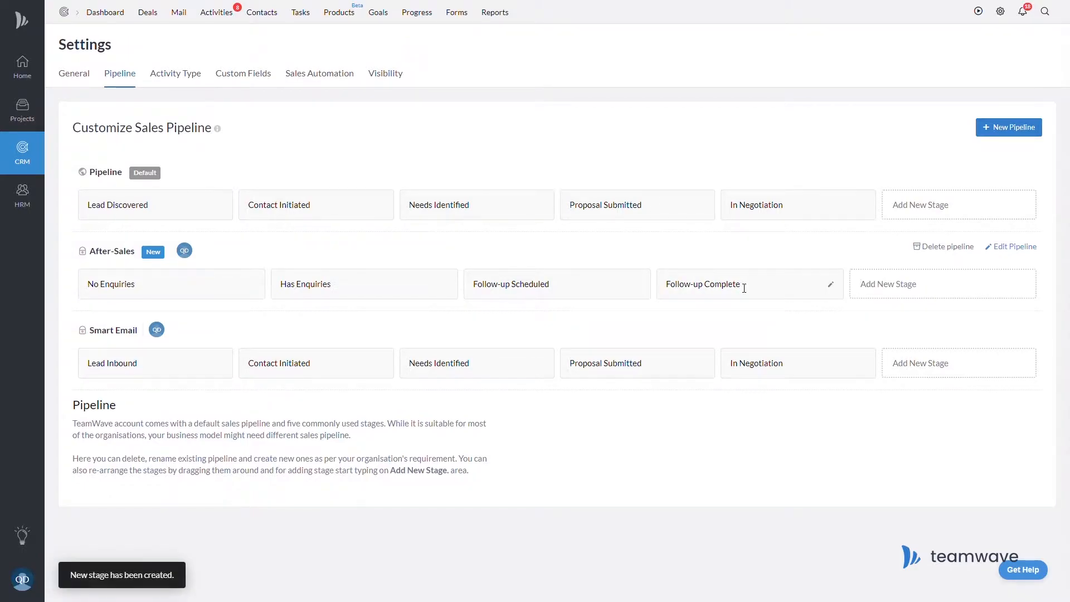
# Enable deal rotting on the Has Enquiries and Follow-up Scheduled stages, entering 1 day each.
pyautogui.click(454, 288)
pyautogui.click(701, 101)
pyautogui.click(629, 124)
pyautogui.write('1')
pyautogui.click(697, 179)
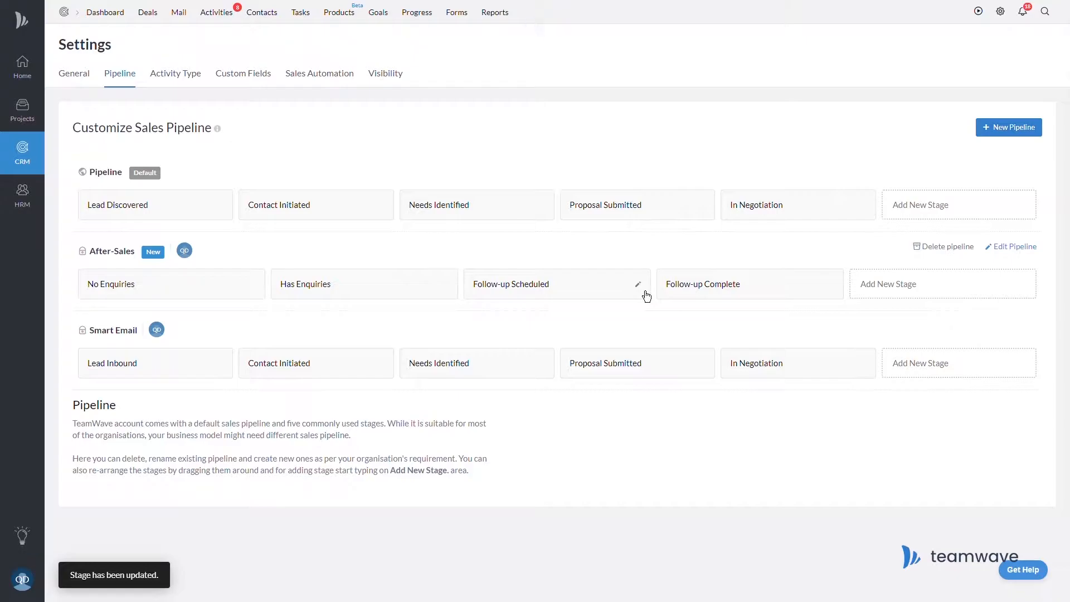
pyautogui.click(642, 290)
pyautogui.click(702, 101)
pyautogui.click(619, 124)
pyautogui.write('1')
pyautogui.click(695, 177)
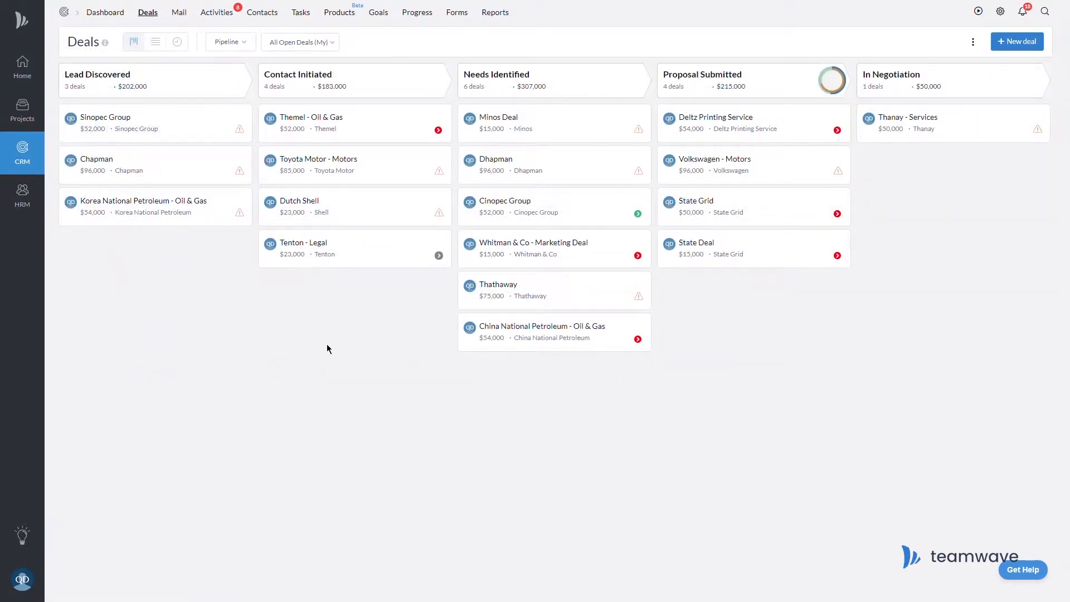
# Move Volkswagen - Motors into In Negotiation and mark it as won.
pyautogui.moveTo(281, 267)
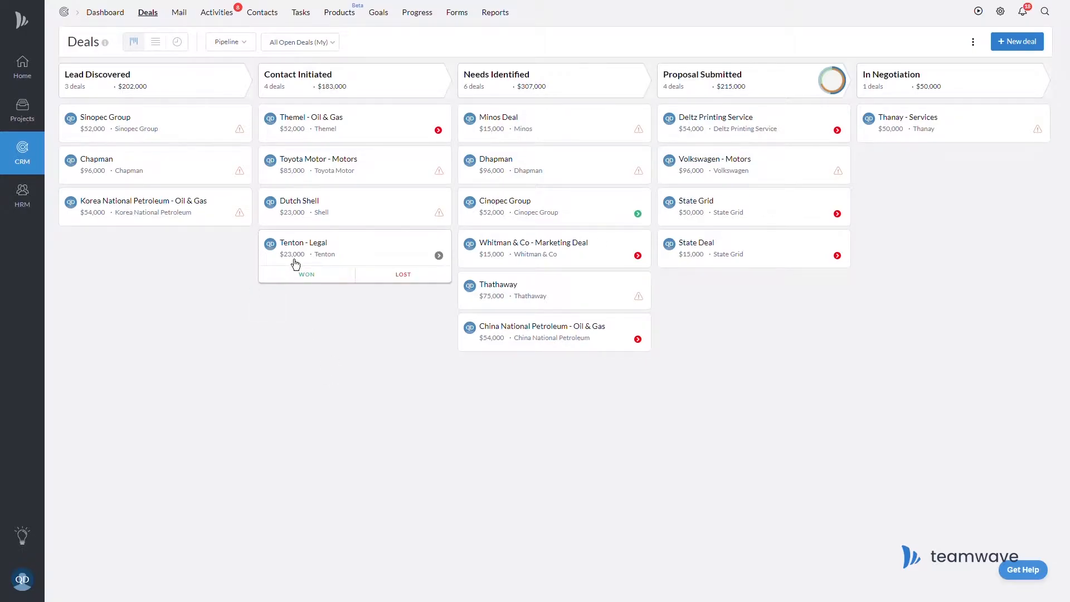
pyautogui.moveTo(729, 216)
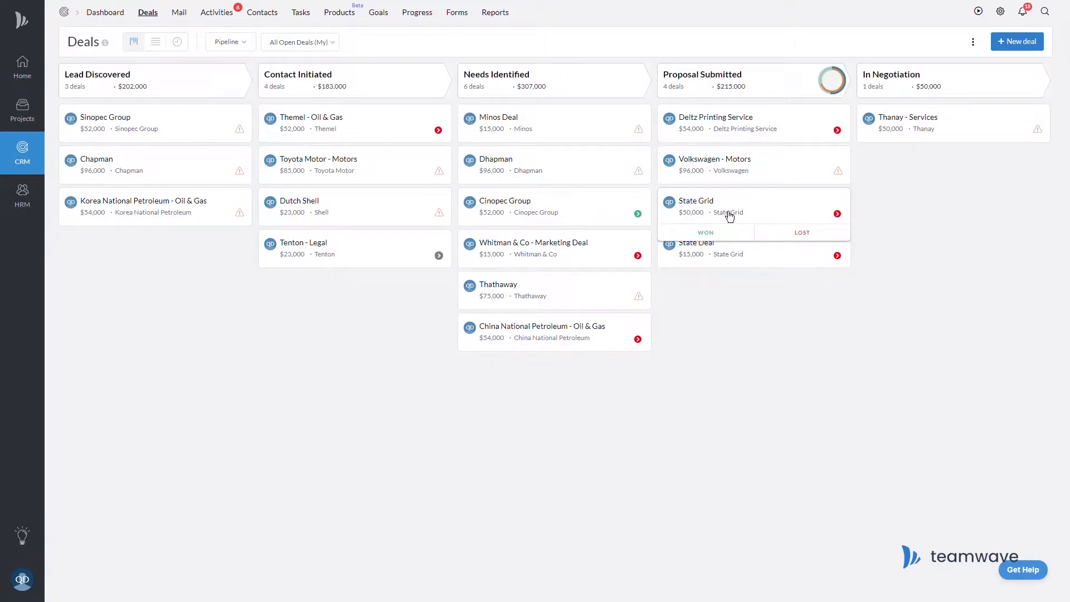
pyautogui.moveTo(722, 168)
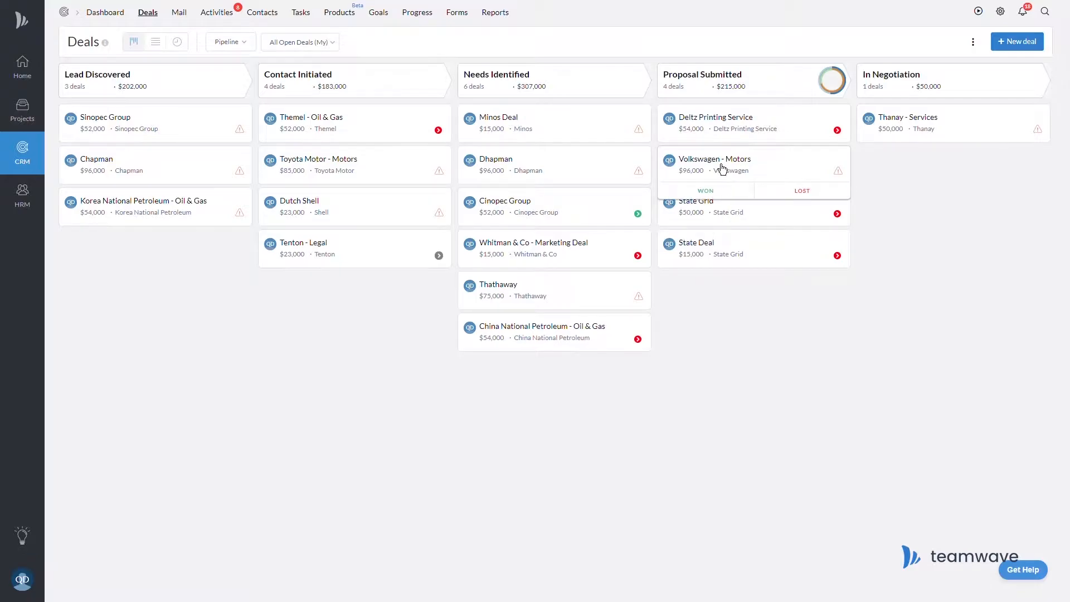
pyautogui.moveTo(722, 168); pyautogui.dragTo(914, 161)
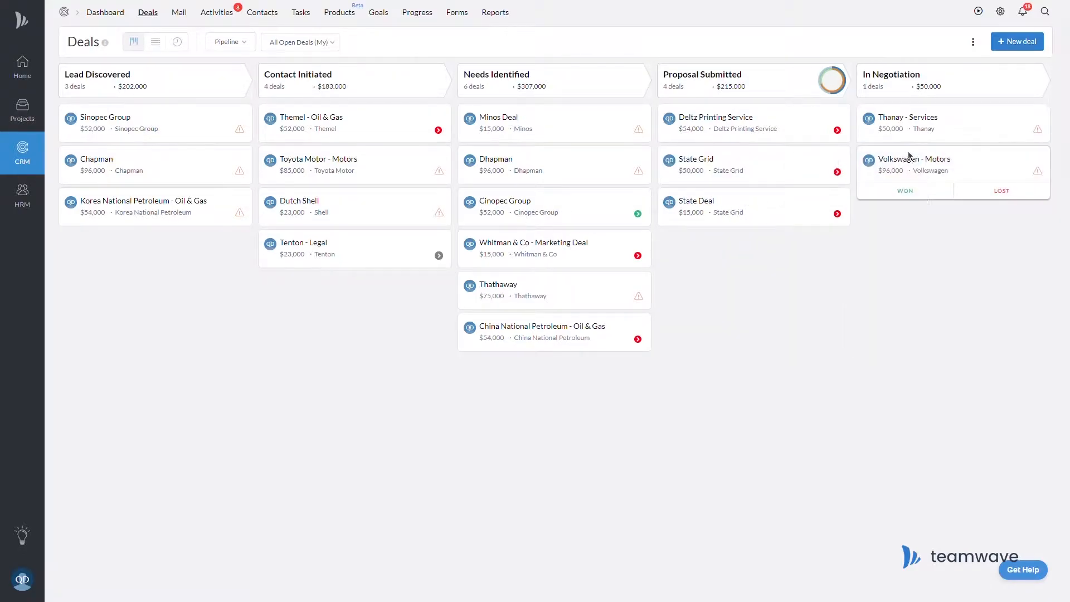
pyautogui.click(921, 196)
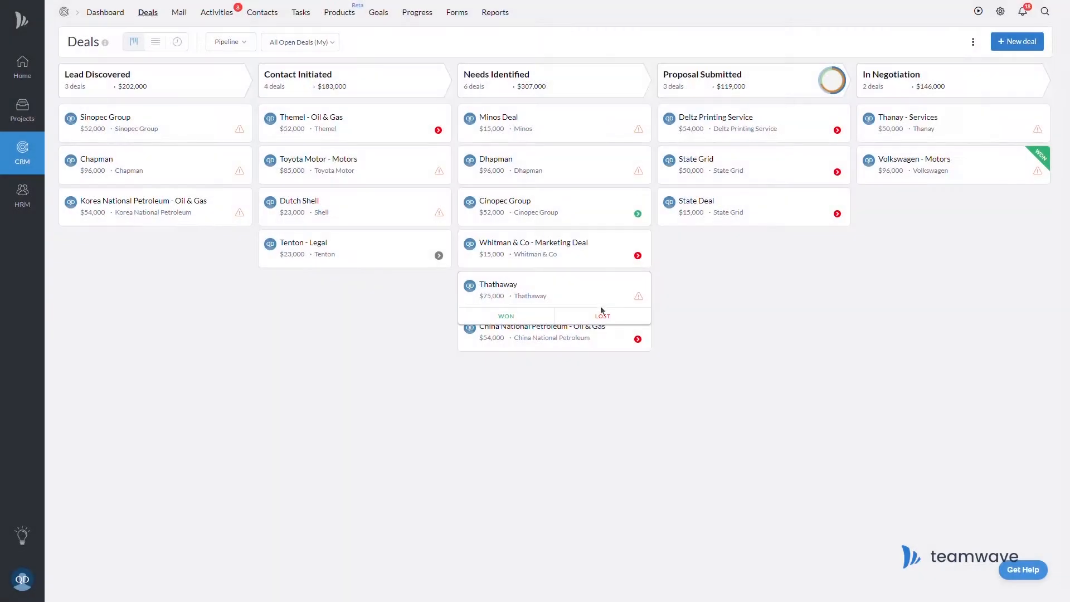
# Mark the Thathaway deal lost with reason Pricing and comment 'Pricing not competitive'.
pyautogui.click(603, 321)
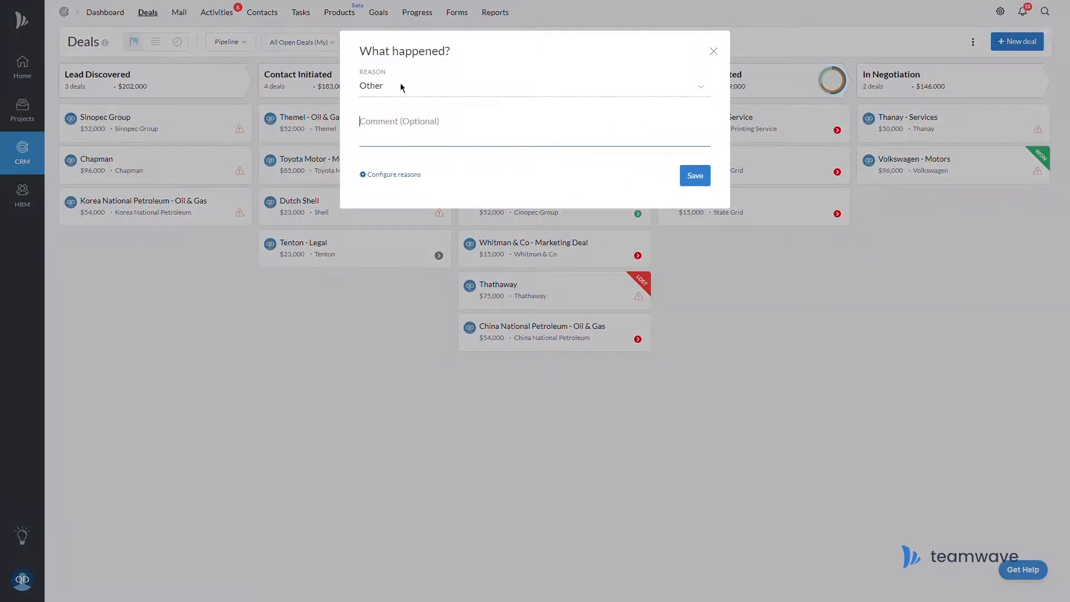
pyautogui.click(400, 84)
pyautogui.click(402, 119)
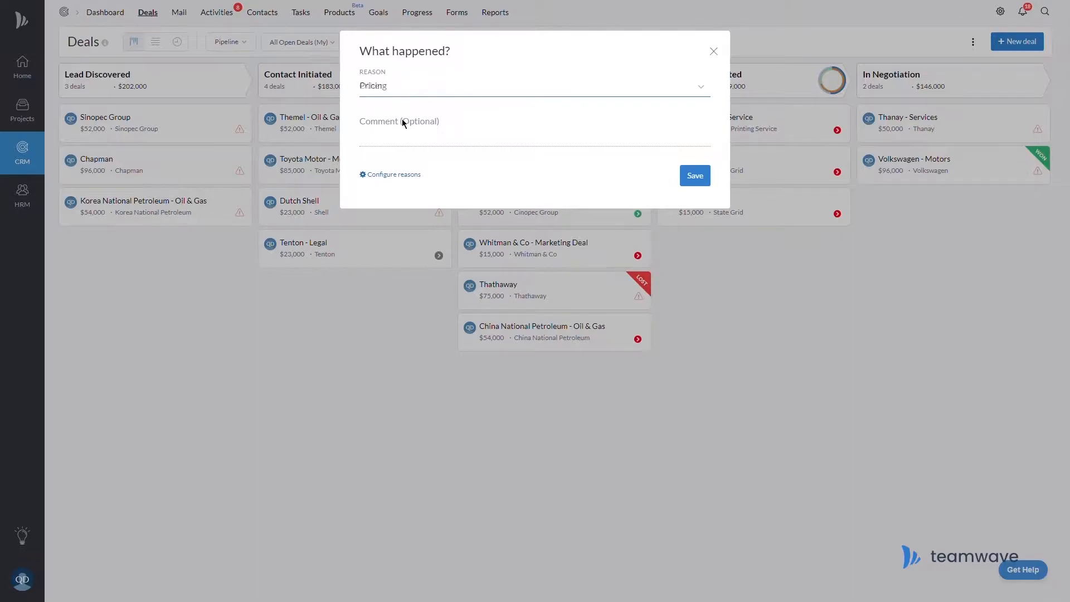
pyautogui.click(412, 143)
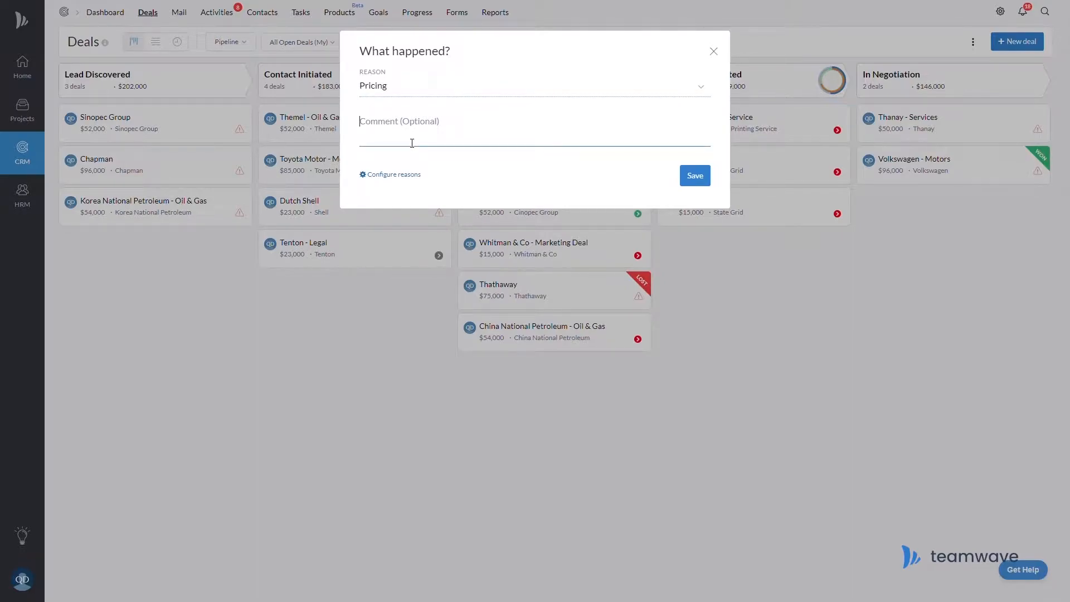
pyautogui.write('Pricing')
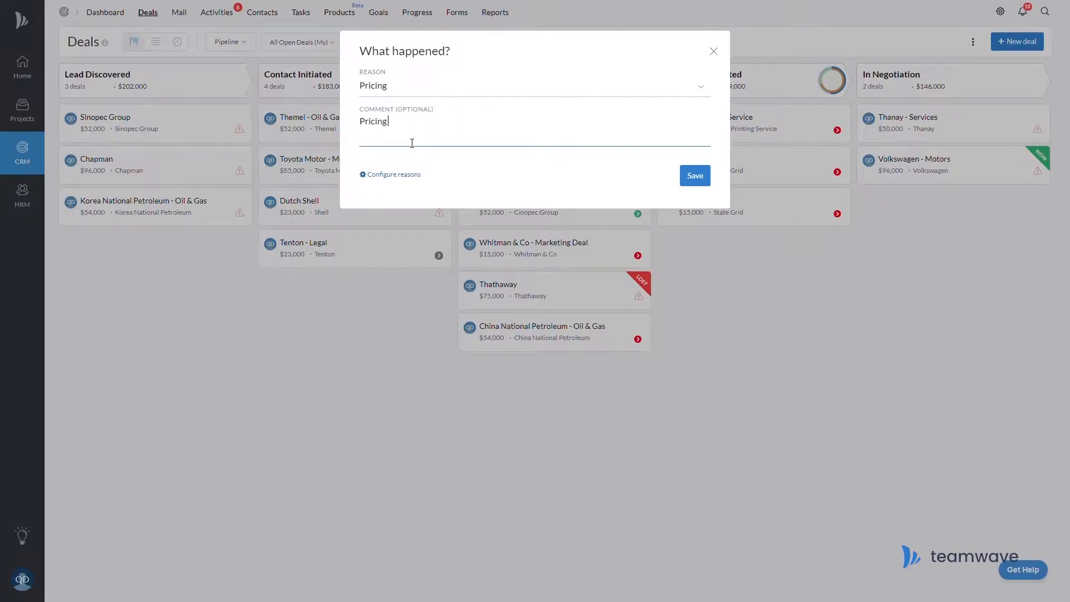
pyautogui.write(' not competitive')
pyautogui.click(704, 176)
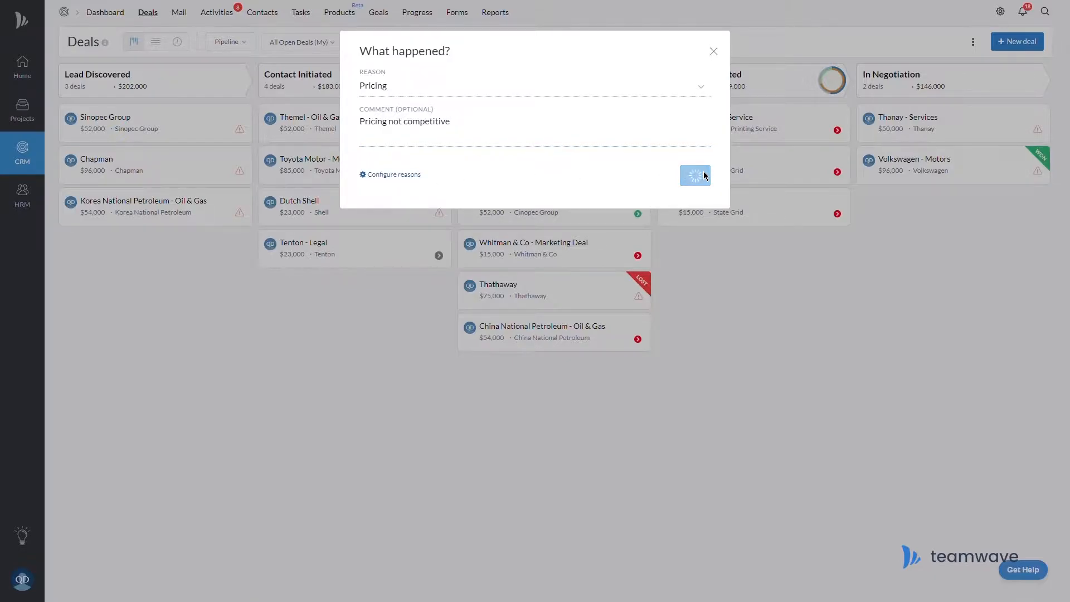
# Move the Dhapman deal into the After-Sales pipeline and return to the Deals board.
pyautogui.moveTo(729, 218)
pyautogui.click(574, 175)
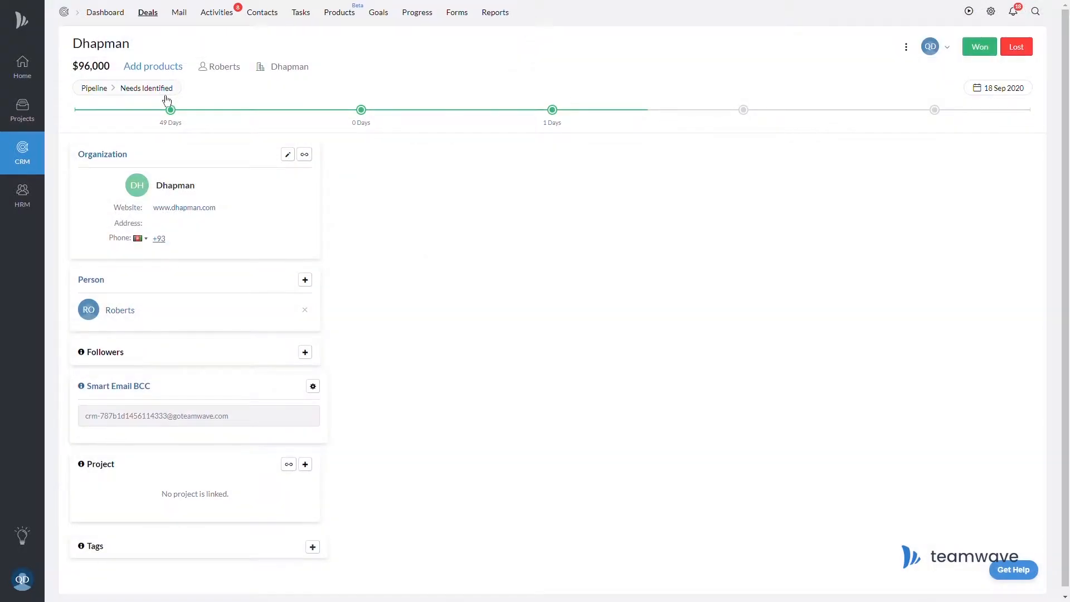
pyautogui.click(115, 91)
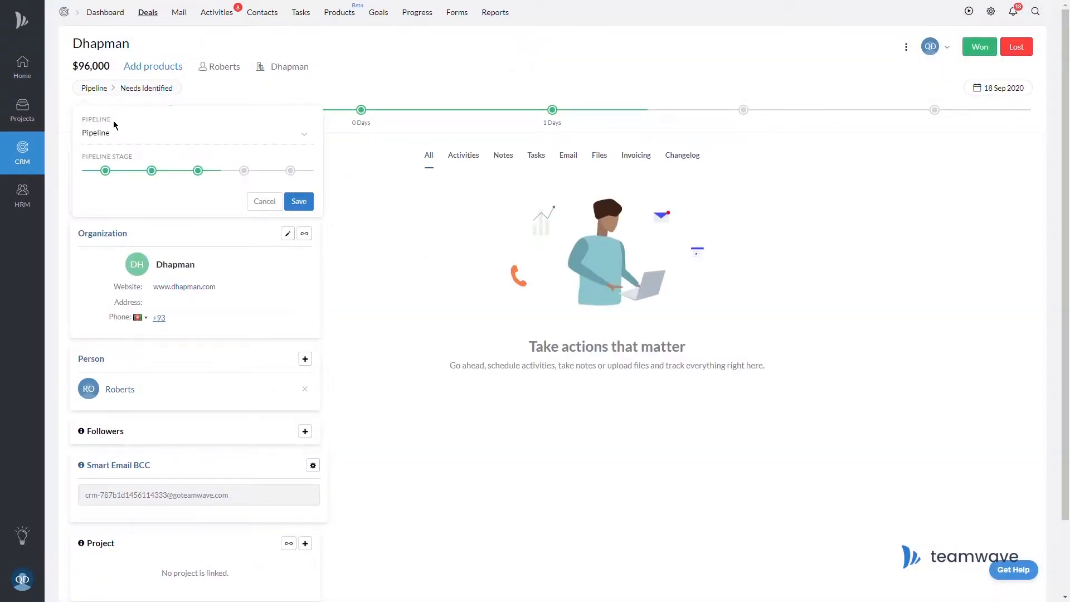
pyautogui.press('Down')
pyautogui.click(299, 202)
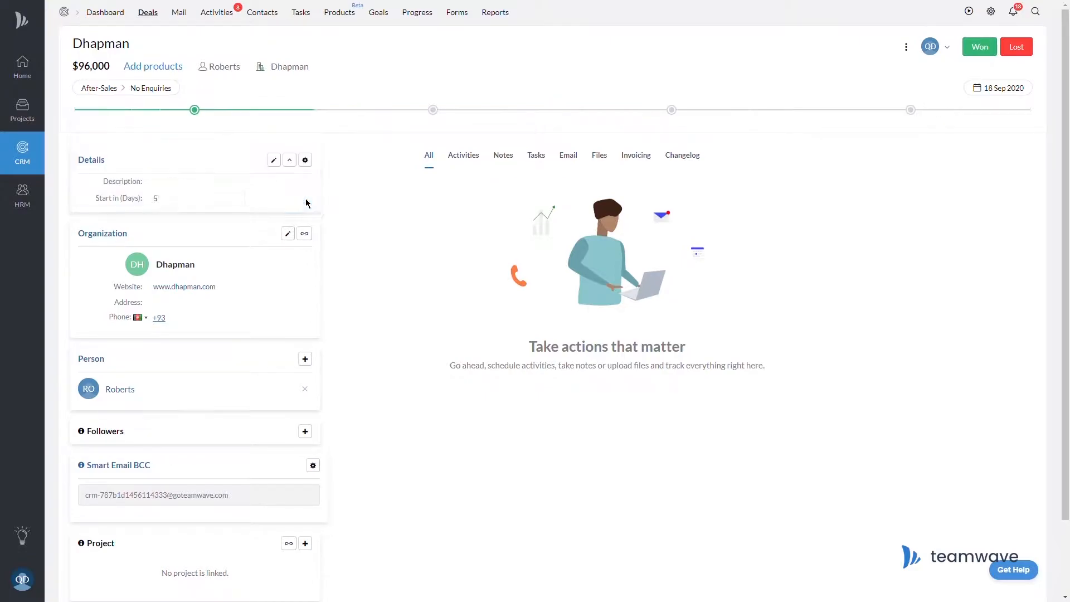
pyautogui.click(152, 22)
pyautogui.click(230, 42)
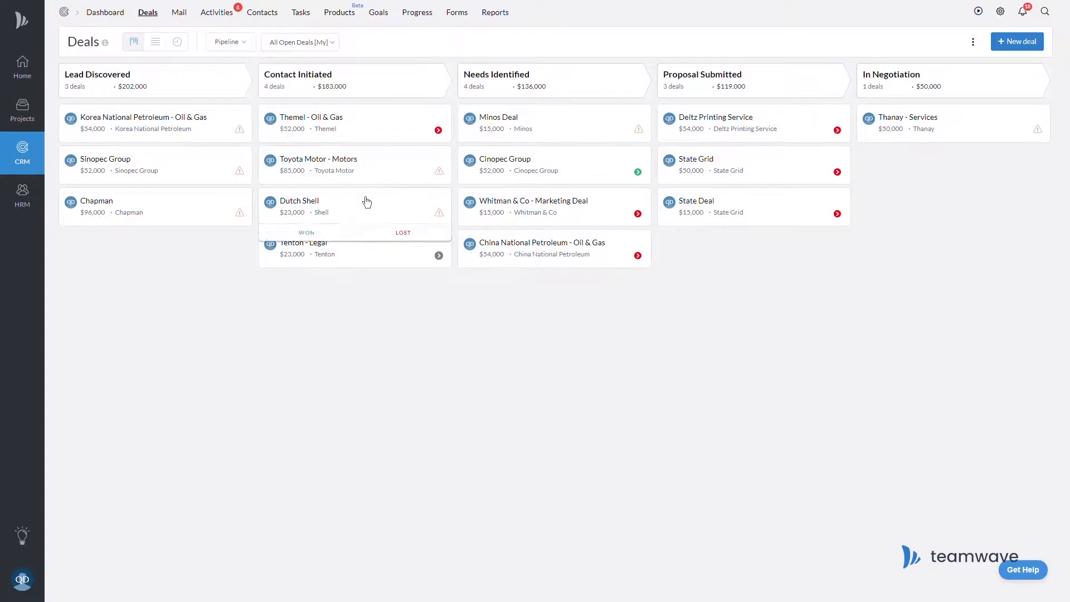
# Show all won deals and drag City Grid from Needs Identified to Proposal Submitted.
pyautogui.click(326, 44)
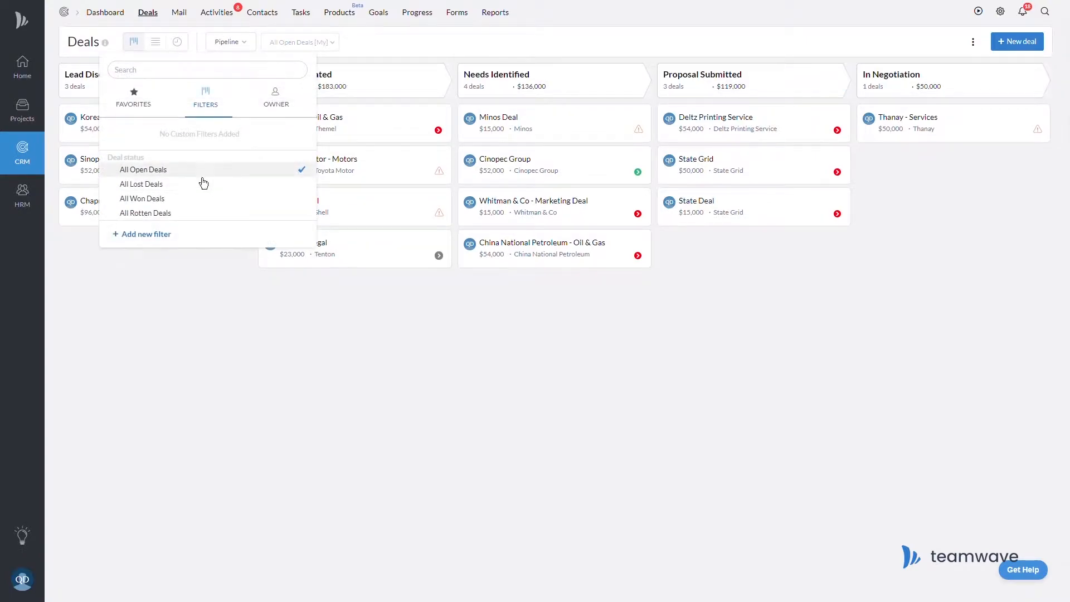
pyautogui.click(173, 202)
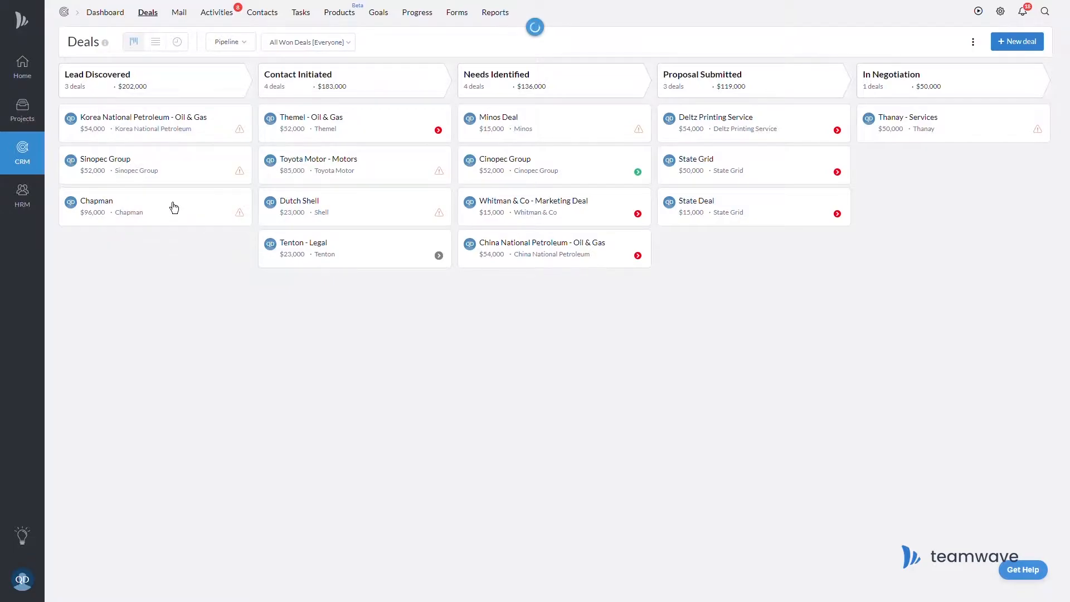
pyautogui.moveTo(505, 163)
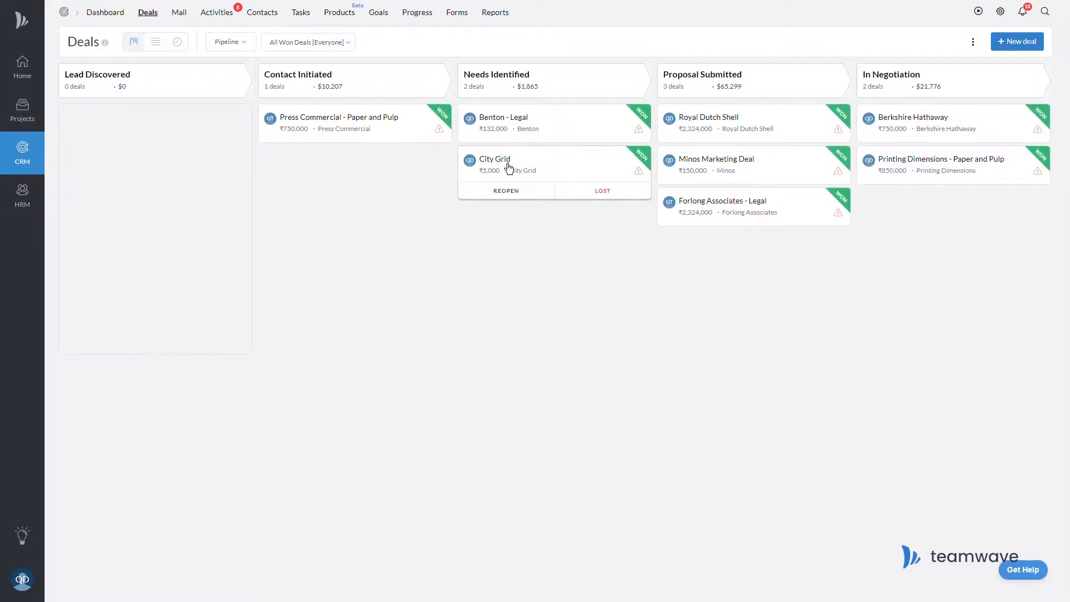
pyautogui.moveTo(509, 167); pyautogui.dragTo(708, 256)
# Check City Grid's scheduled activities and browse the deal owner and status filters.
pyautogui.click(826, 272)
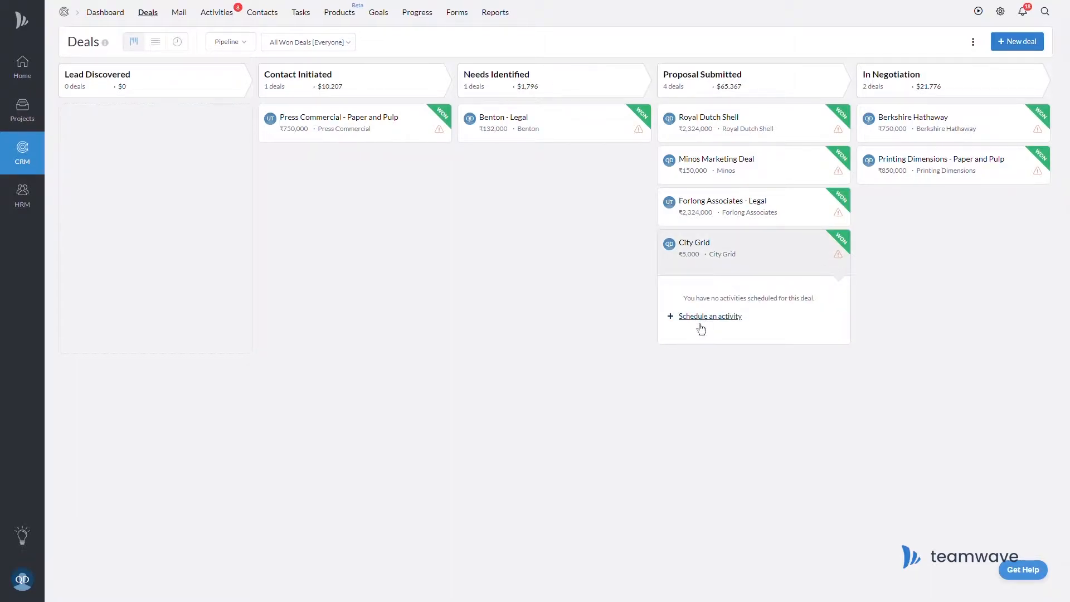
pyautogui.click(292, 49)
pyautogui.click(277, 104)
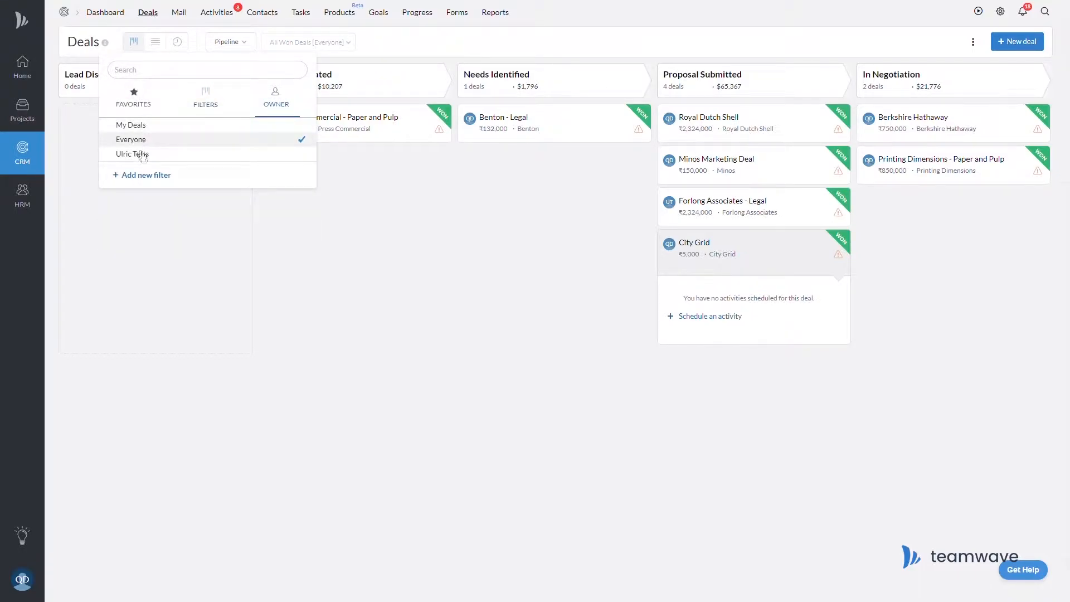
pyautogui.click(211, 101)
# Start a new deal filter with the condition Deal Value is more than 50000.
pyautogui.click(166, 237)
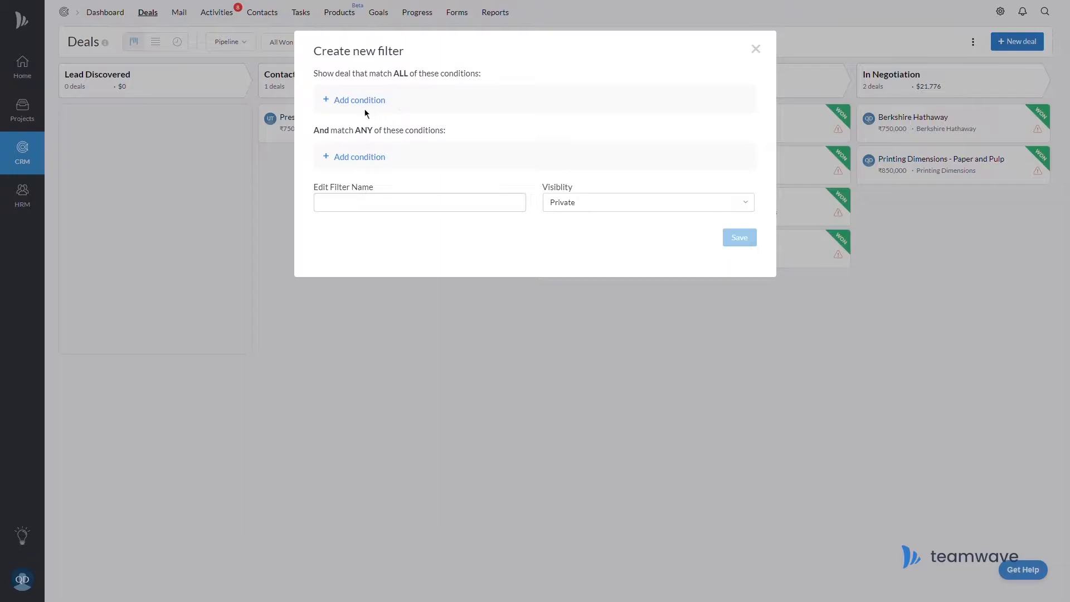
pyautogui.click(359, 98)
pyautogui.click(418, 219)
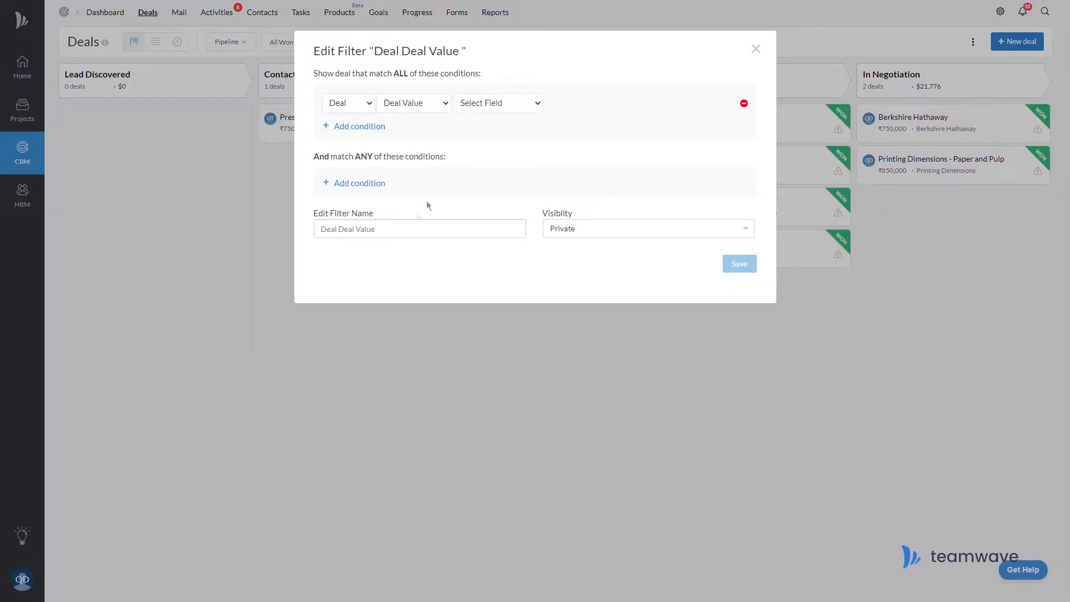
pyautogui.click(503, 142)
pyautogui.click(581, 112)
pyautogui.write('50000')
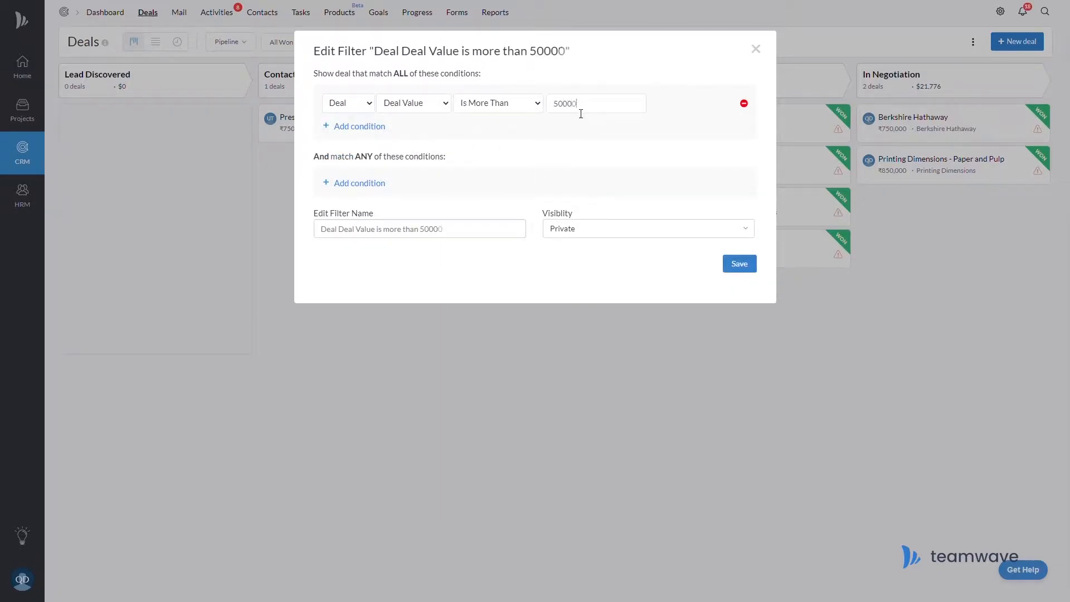
# Add the condition Status is Open and save the filter to apply it.
pyautogui.click(382, 127)
pyautogui.click(404, 165)
pyautogui.click(483, 142)
pyautogui.click(494, 181)
pyautogui.click(544, 142)
pyautogui.click(547, 184)
pyautogui.click(745, 305)
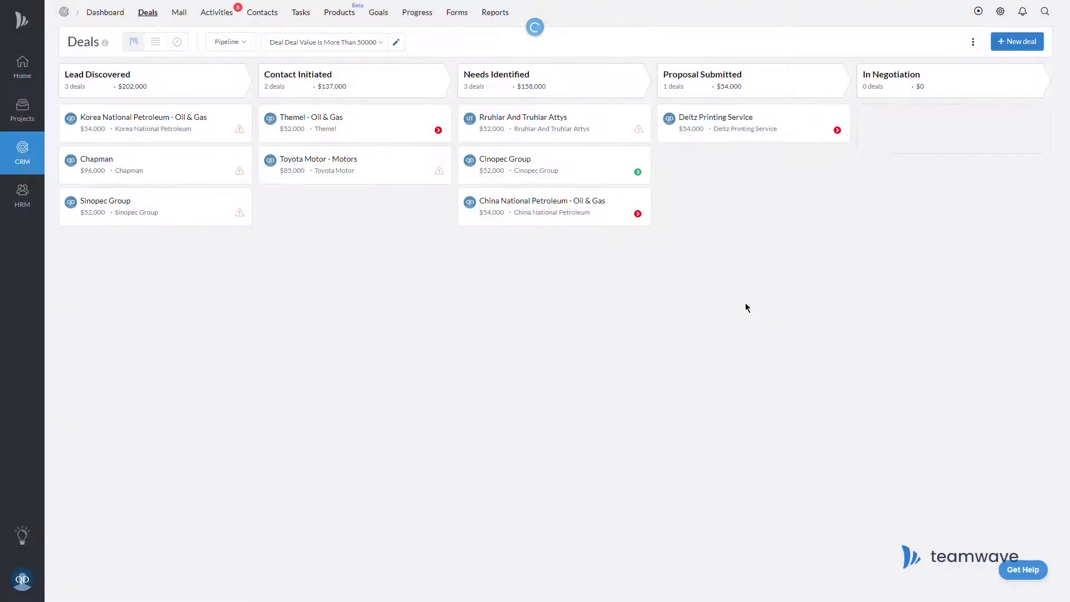
# Check Toyota Motor's scheduled activities, then open the Elite Twenty organization record.
pyautogui.click(439, 170)
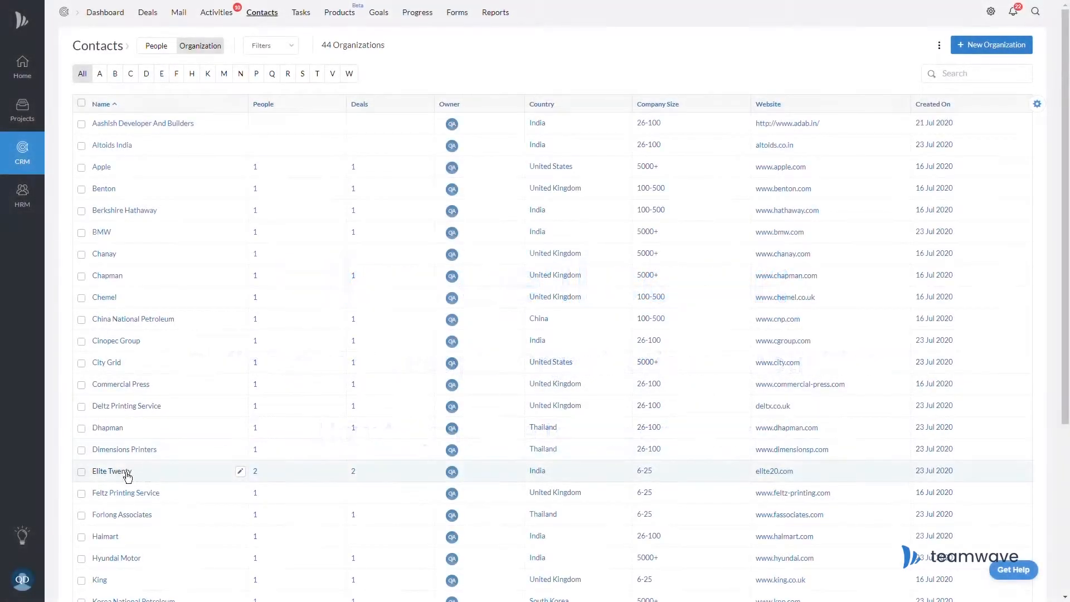
pyautogui.click(123, 479)
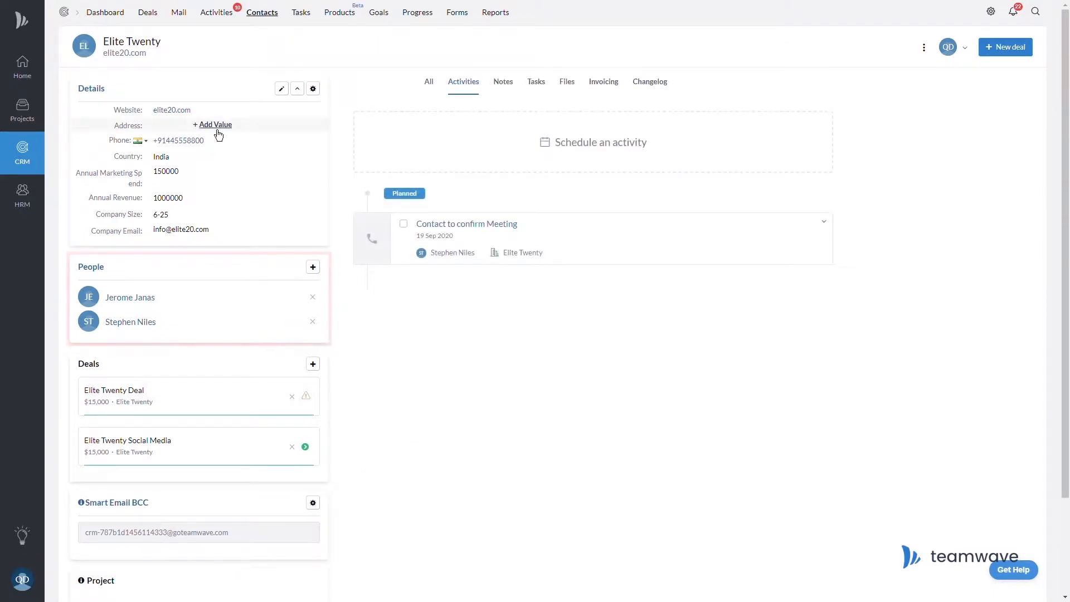
# Enter Elite Twenty's full postal address in the empty Address field and save it.
pyautogui.click(217, 129)
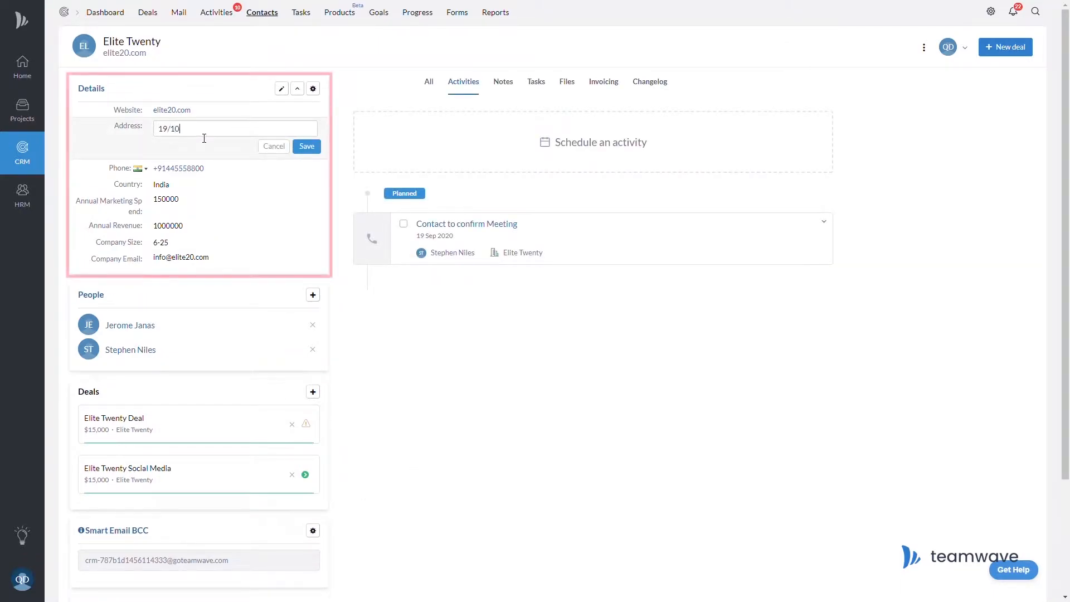
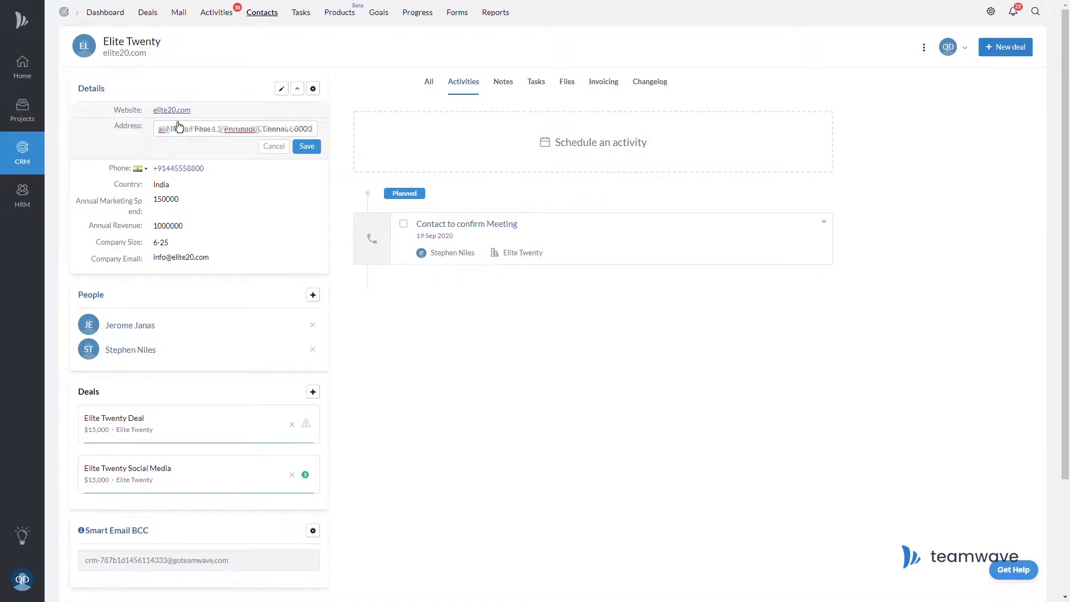
pyautogui.click(318, 154)
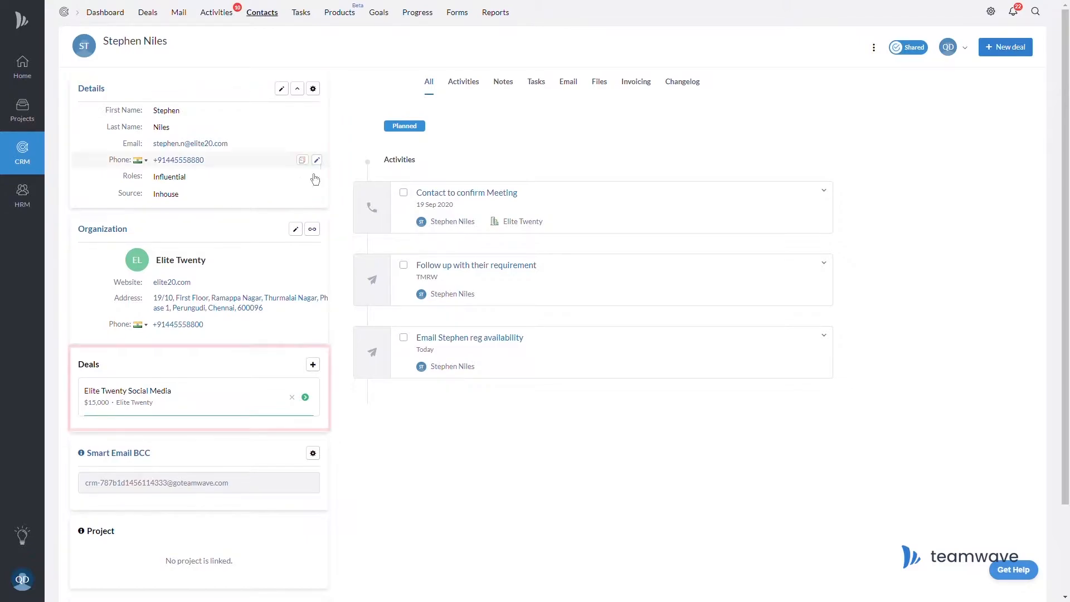
# Drop Thathaway into Proposal Submitted and mark it lost: reason Pricing, comment 'Pricing was not competitive'.
pyautogui.click(169, 402)
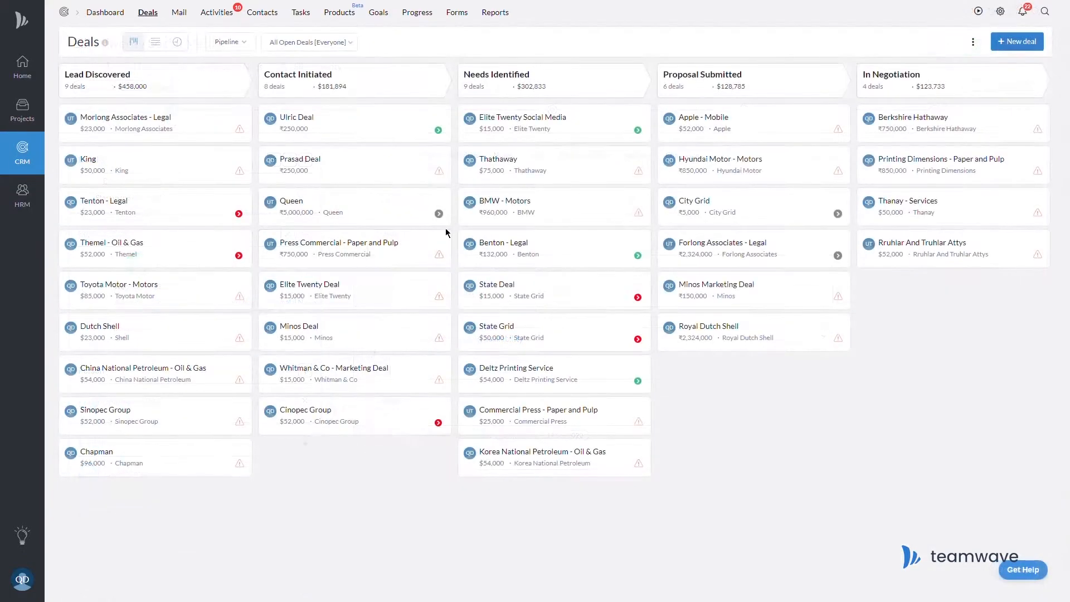
pyautogui.moveTo(535, 165); pyautogui.dragTo(725, 168)
pyautogui.click(803, 191)
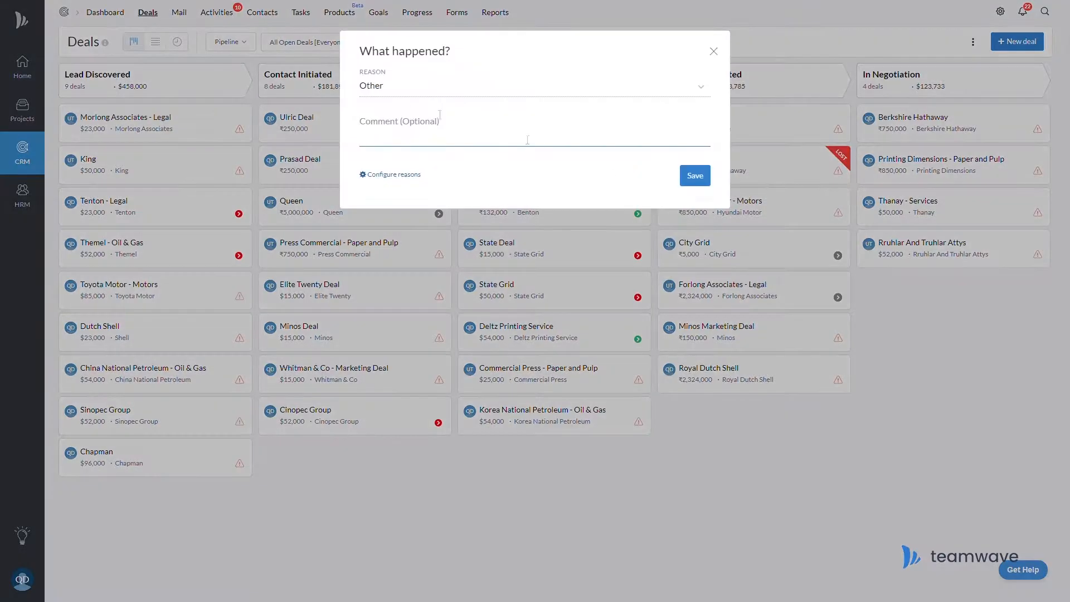
pyautogui.click(394, 144)
pyautogui.write('Pricing was not competitive')
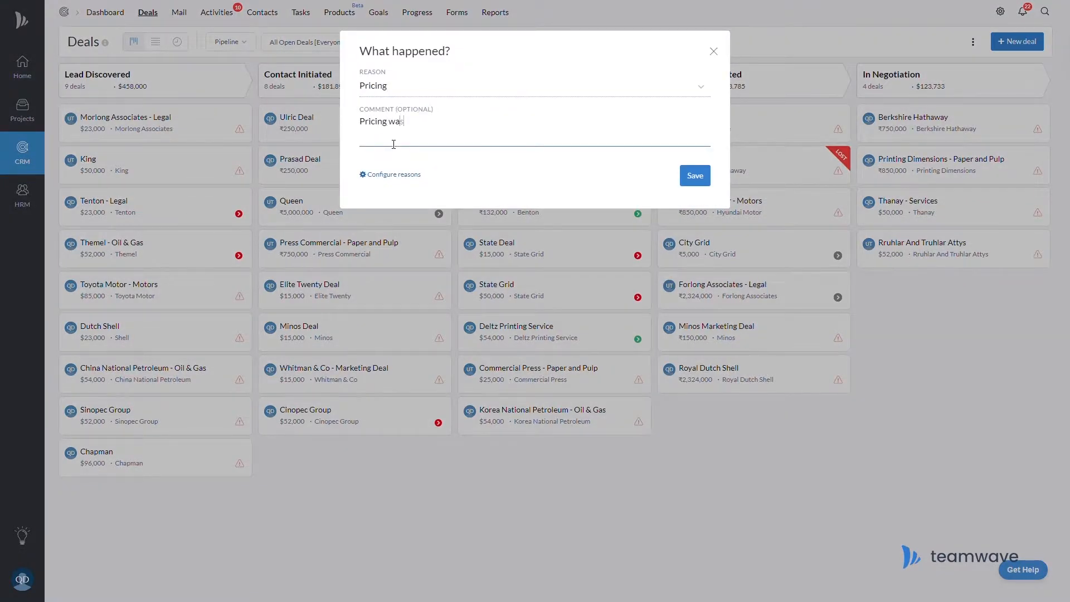
pyautogui.click(695, 179)
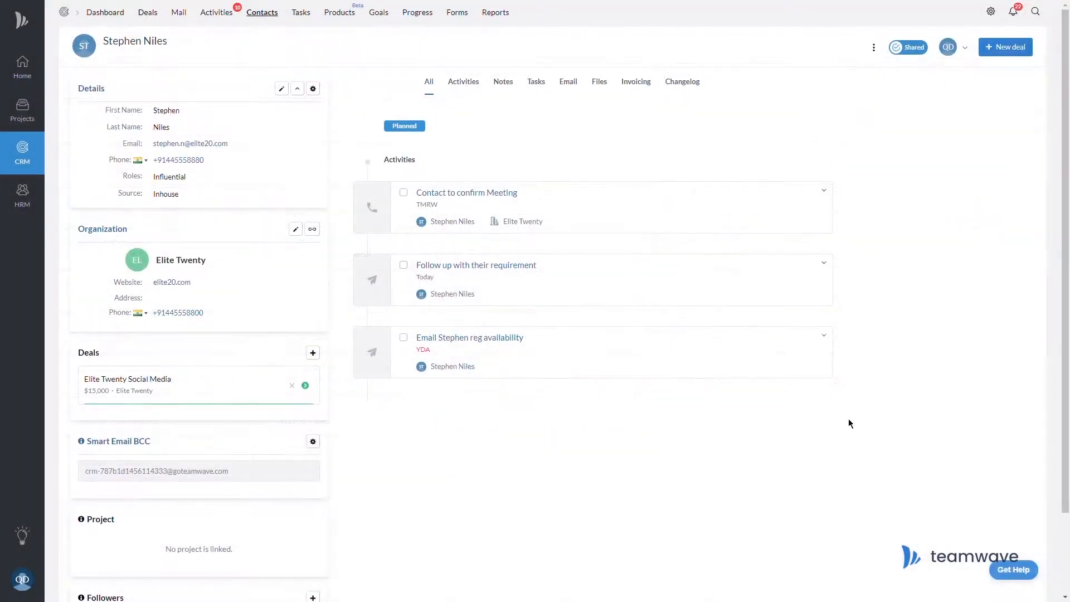
# Add a 'Marketing Consultancy' deal worth 5000 at stage 2, closing 21 September 2020, then open Elite Twenty.
pyautogui.click(313, 353)
pyautogui.write('Marketing Consultancy')
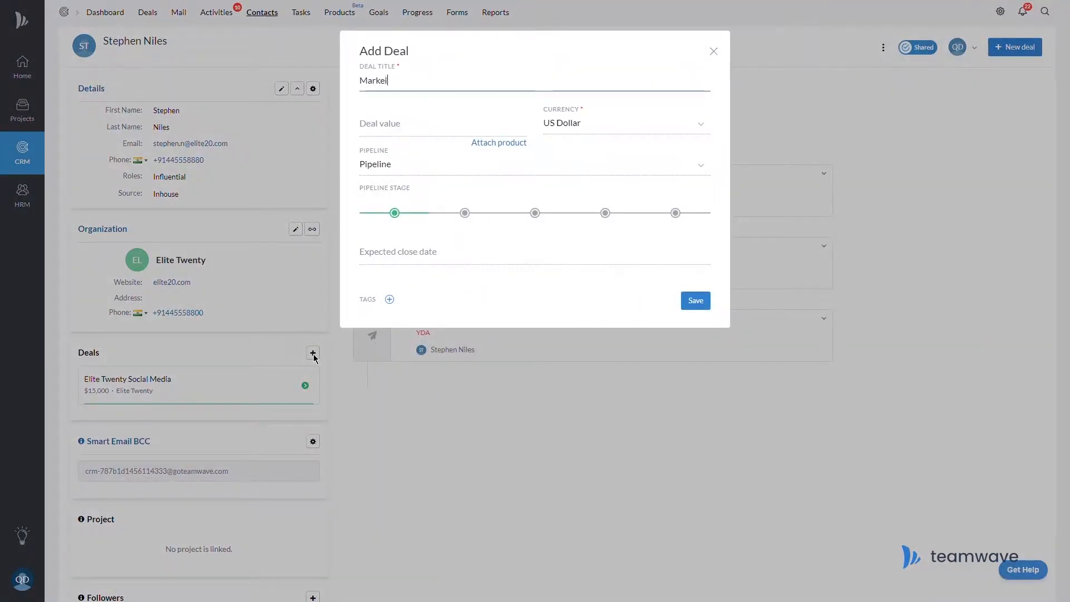
pyautogui.press('Tab')
pyautogui.write('500')
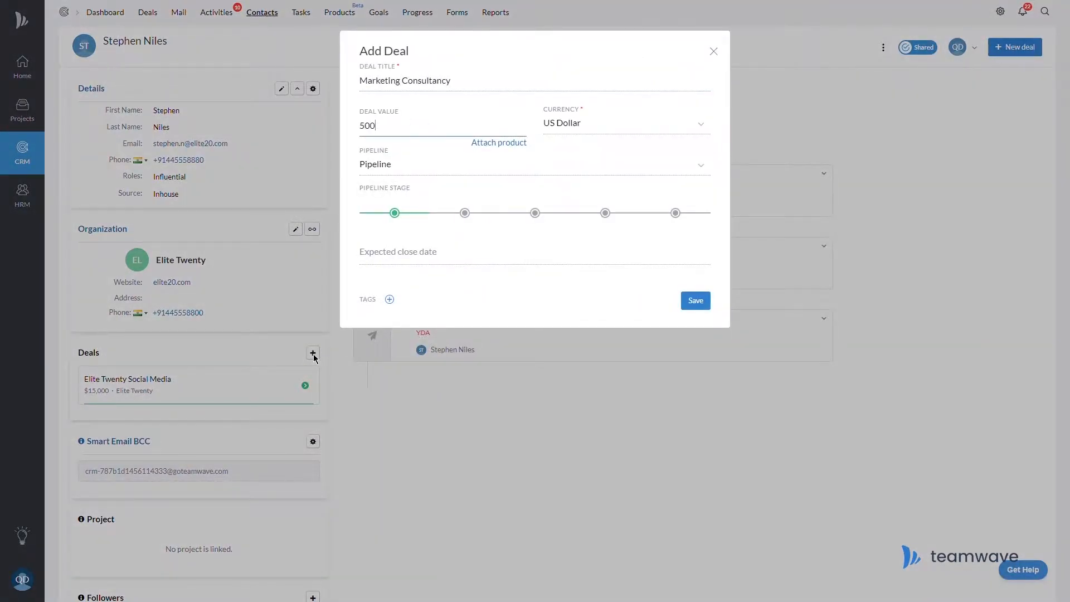
pyautogui.write('0')
pyautogui.click(465, 212)
pyautogui.click(496, 256)
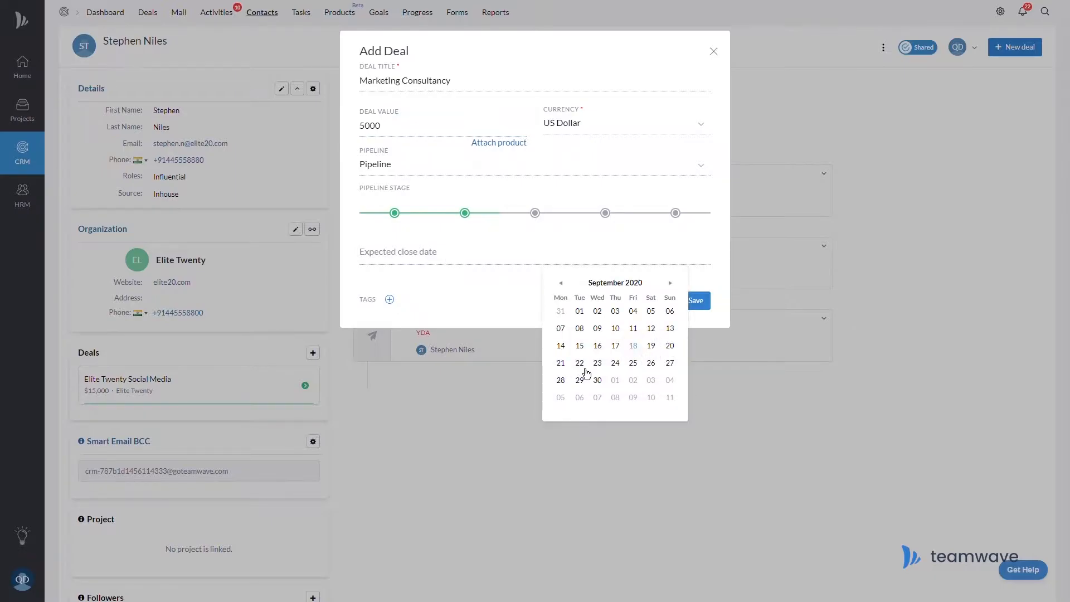
pyautogui.click(569, 366)
pyautogui.click(696, 300)
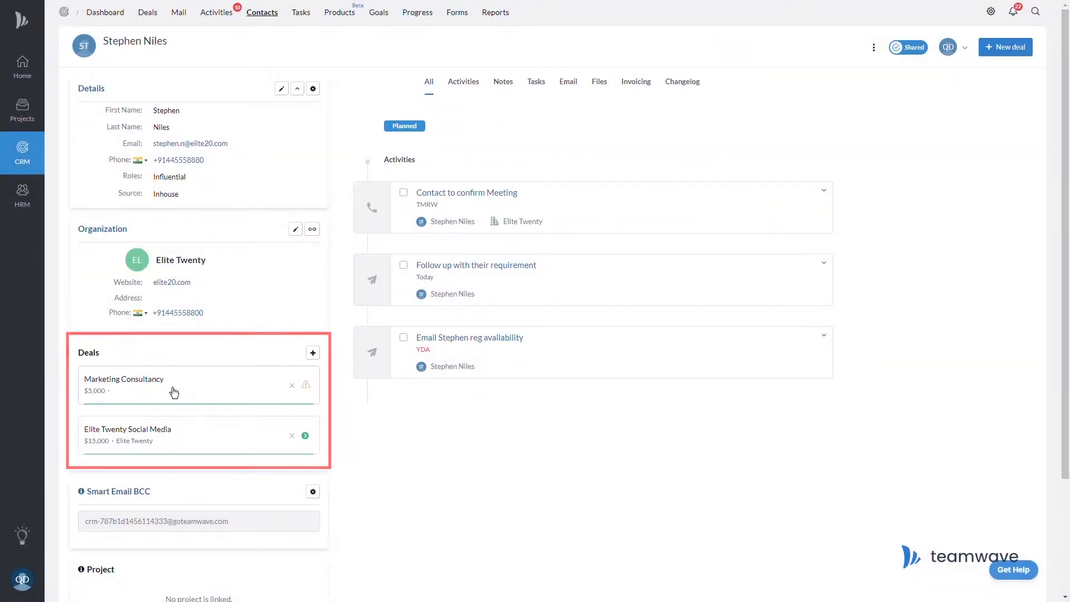
pyautogui.click(174, 393)
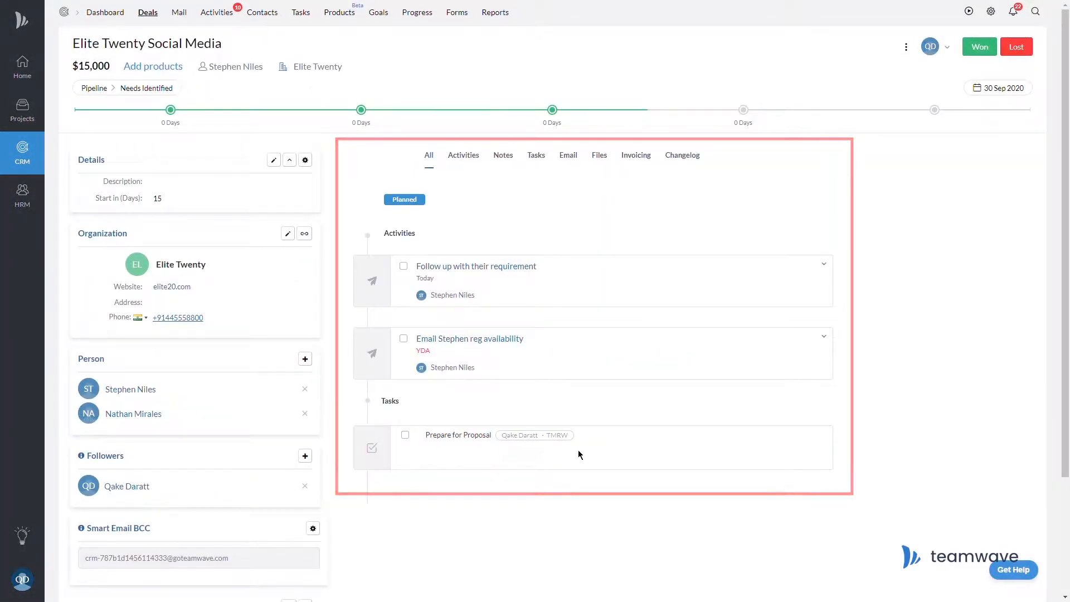
# Mark Tenton - Legal's overdue activity done and add a 'Followup with proposal' activity.
pyautogui.click(237, 213)
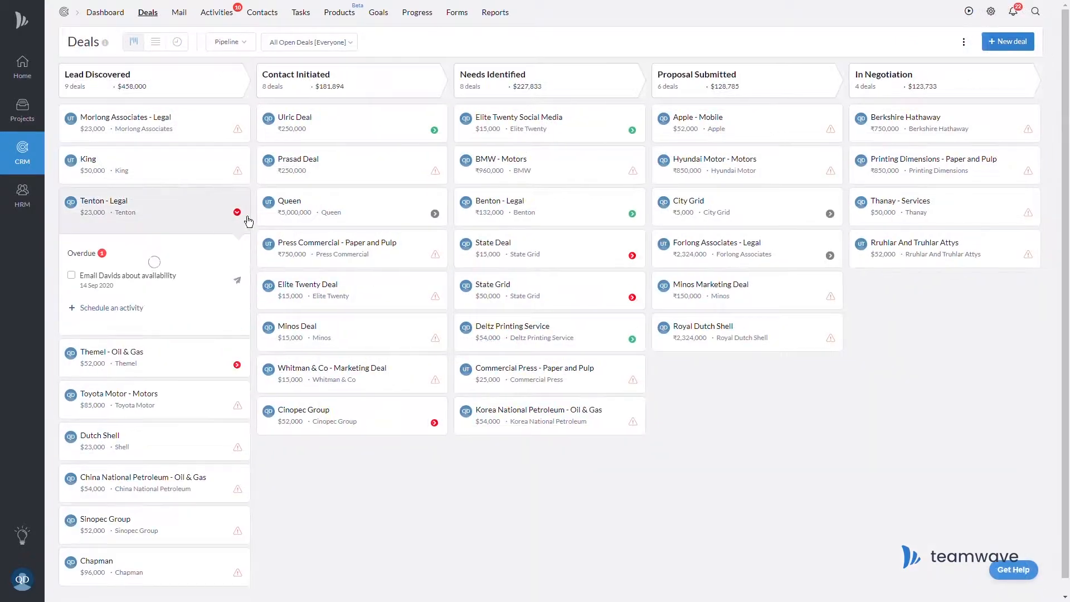
pyautogui.click(72, 275)
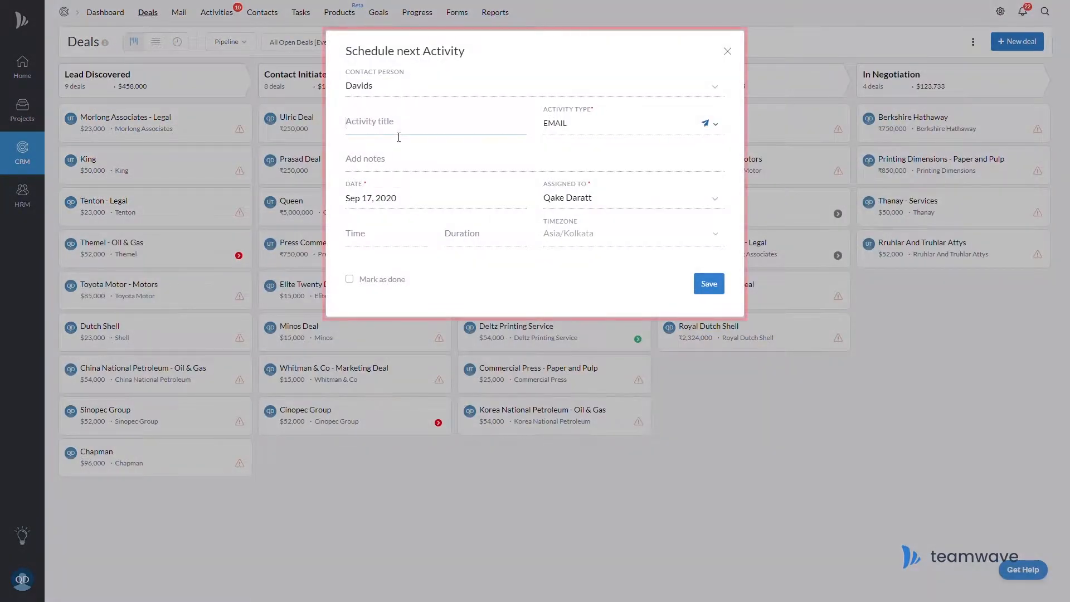
pyautogui.click(399, 134)
pyautogui.write('Followup with proposal')
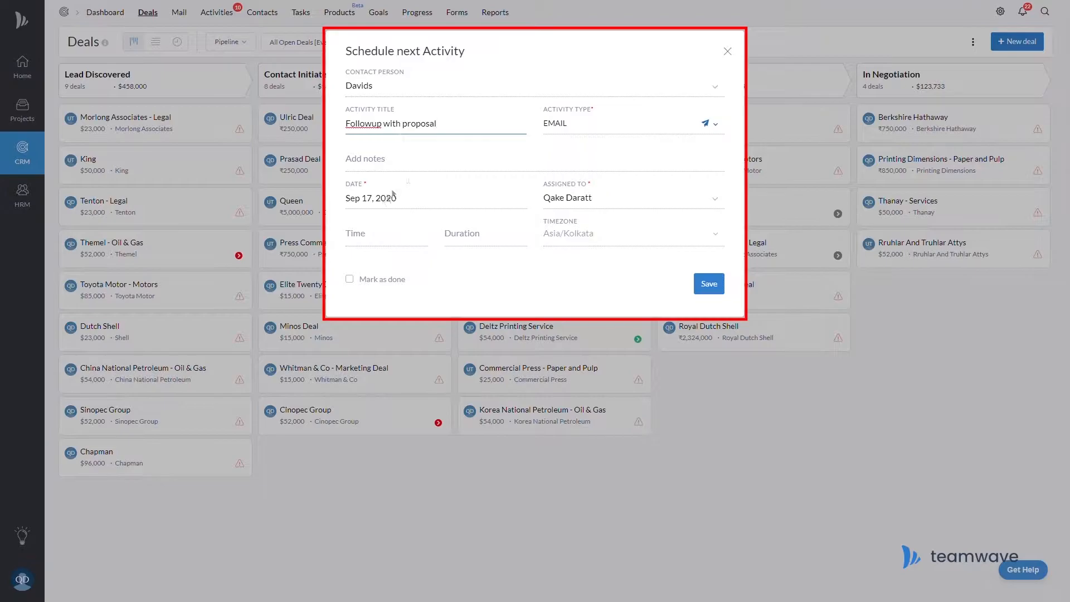
pyautogui.click(712, 285)
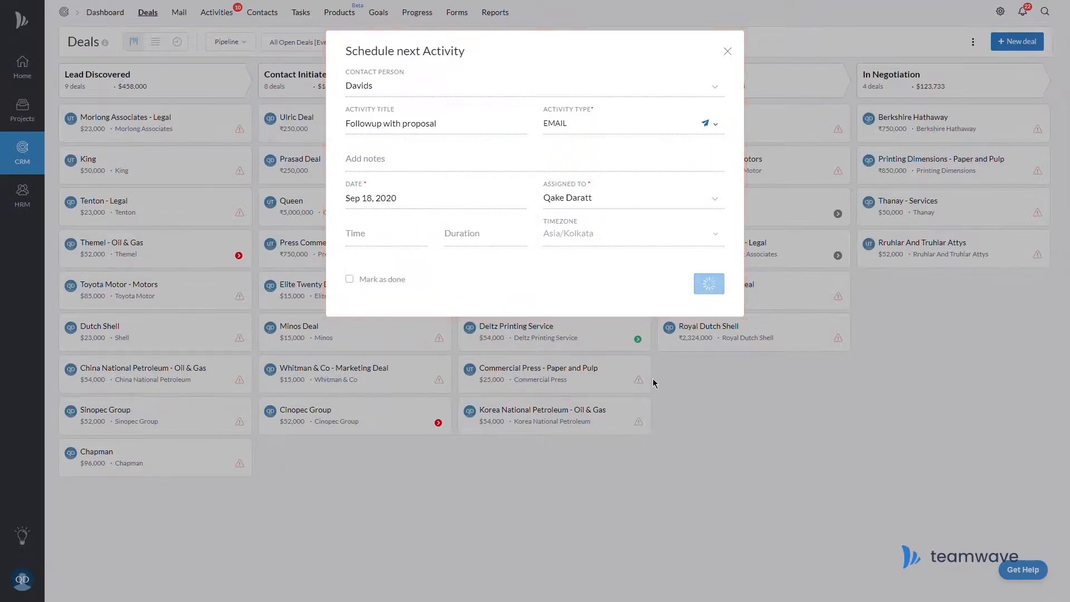
pyautogui.moveTo(249, 223)
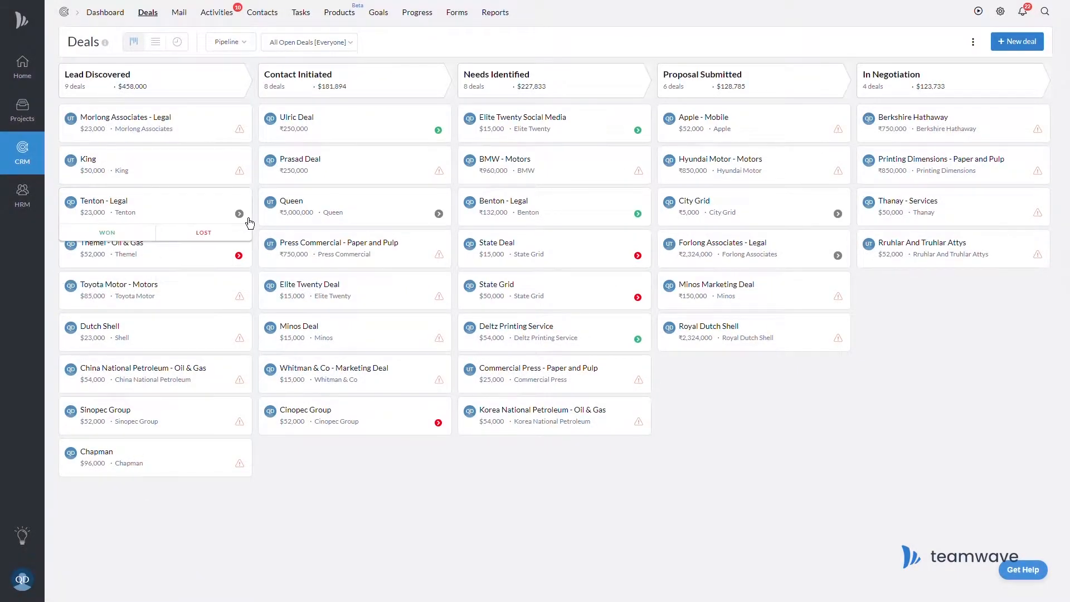
pyautogui.click(439, 130)
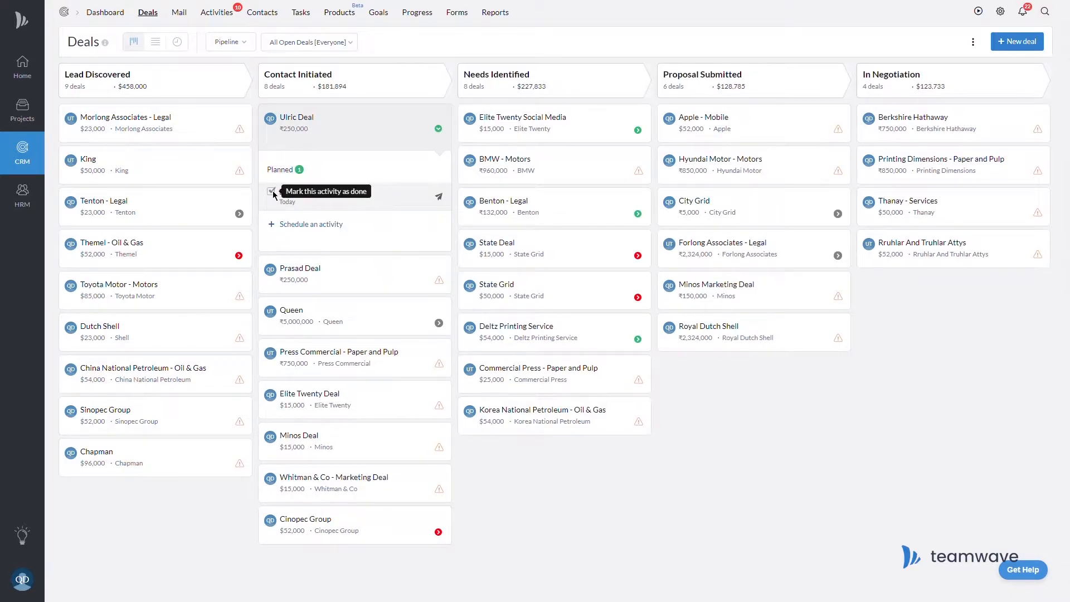
pyautogui.click(278, 192)
# Schedule a Sep 18 'Follow-up with after-sales queries' activity for Hyundai Motor and mark the deal won.
pyautogui.click(830, 172)
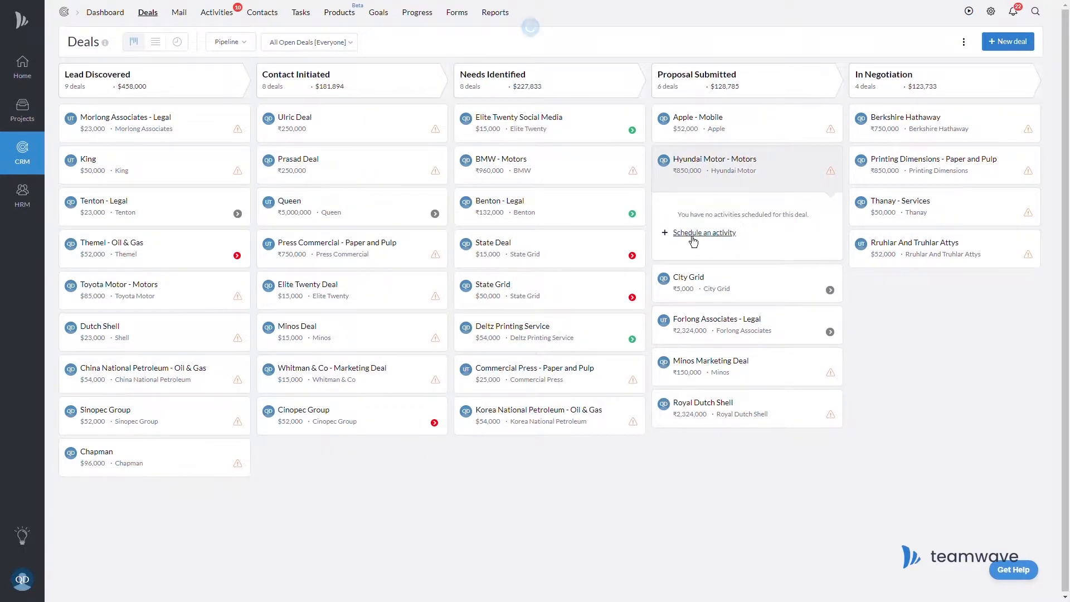
pyautogui.click(693, 236)
pyautogui.click(478, 136)
pyautogui.write('Follow-')
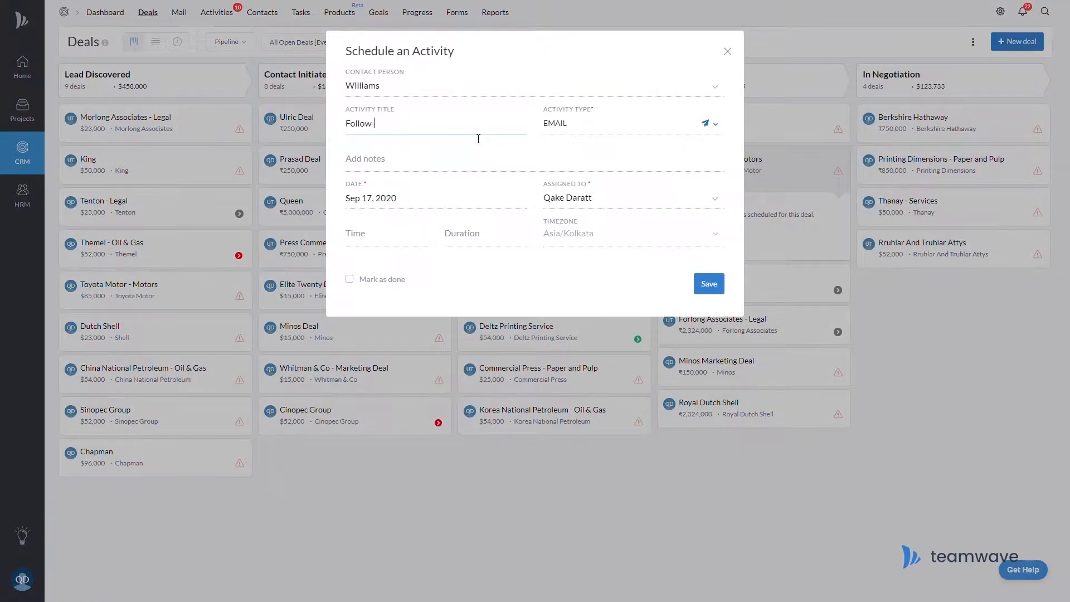
pyautogui.write('up with after-sales queries')
pyautogui.press('Tab')
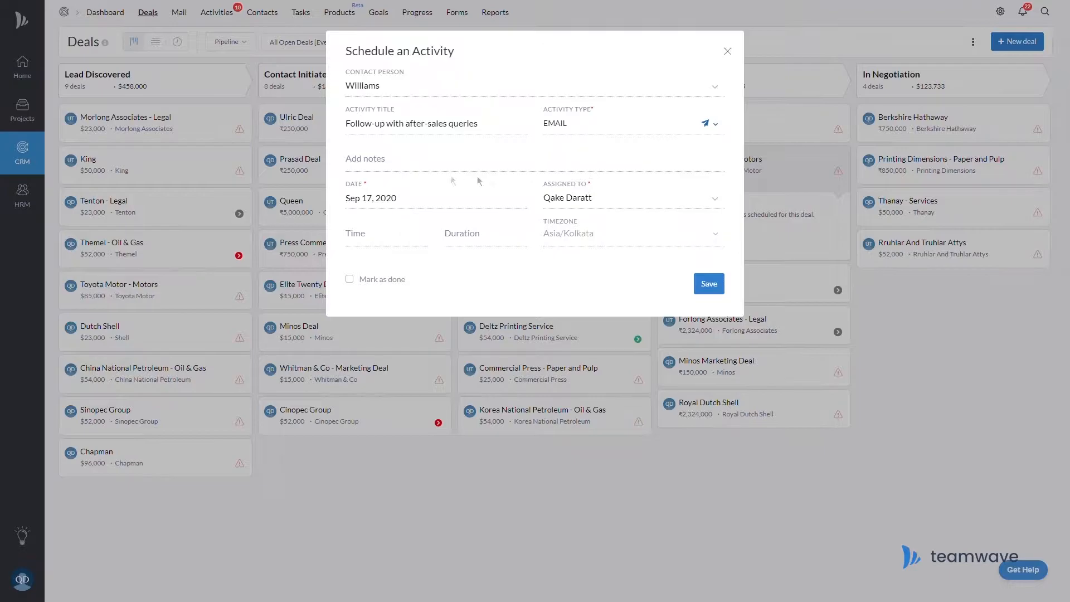
pyautogui.click(473, 198)
pyautogui.click(442, 295)
pyautogui.click(709, 285)
pyautogui.click(830, 172)
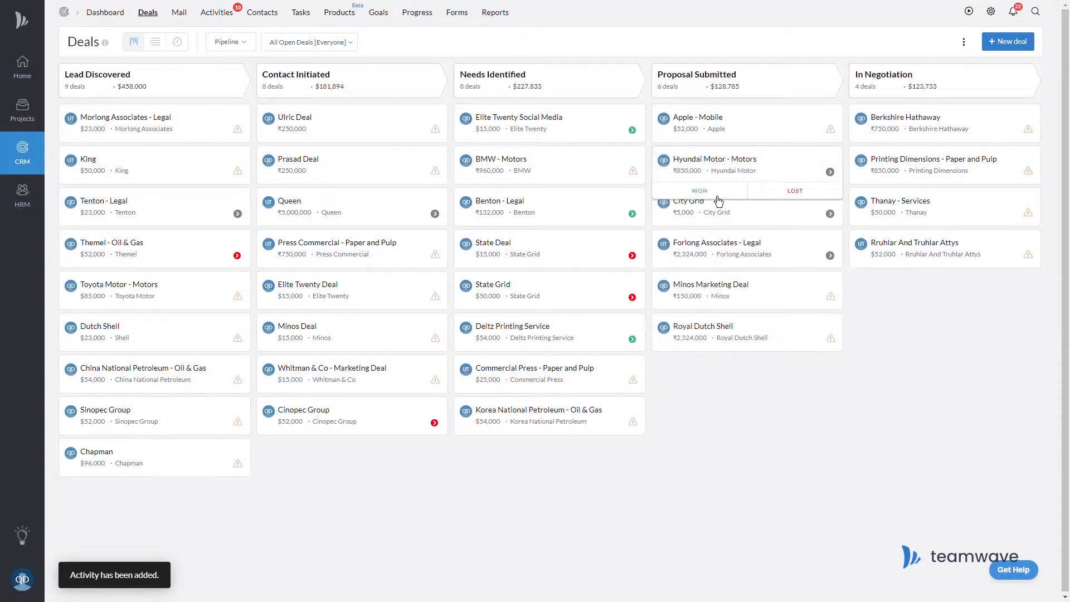
pyautogui.click(712, 191)
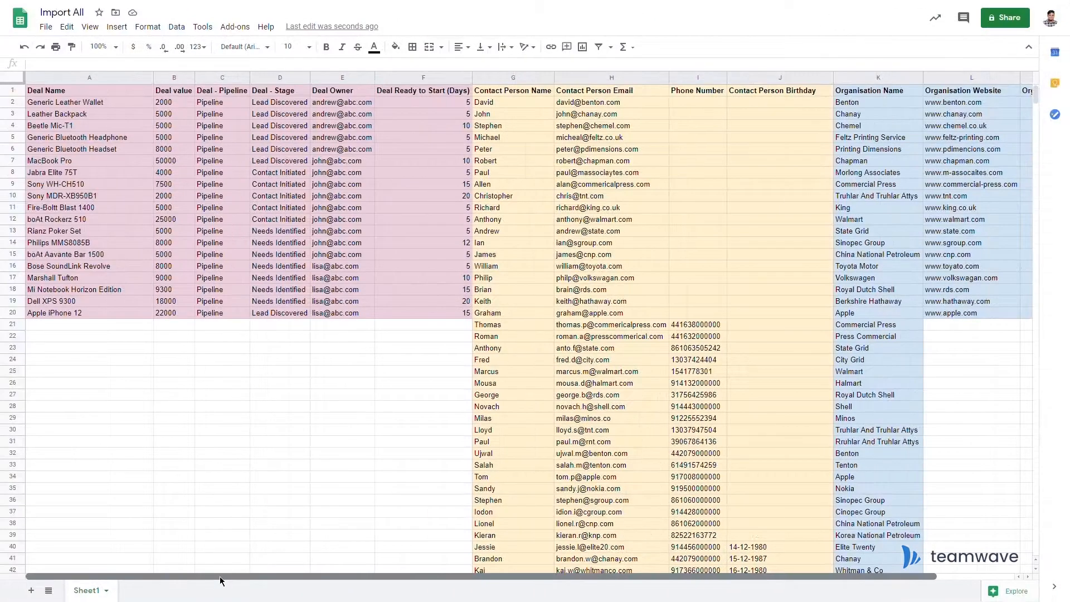
# Bring up the Import All sheet showing deal names, values, stages, owners, contacts and organisations.
pyautogui.moveTo(219, 576)
pyautogui.mouseDown()
pyautogui.moveTo(258, 576)
pyautogui.moveTo(222, 574)
pyautogui.mouseUp()
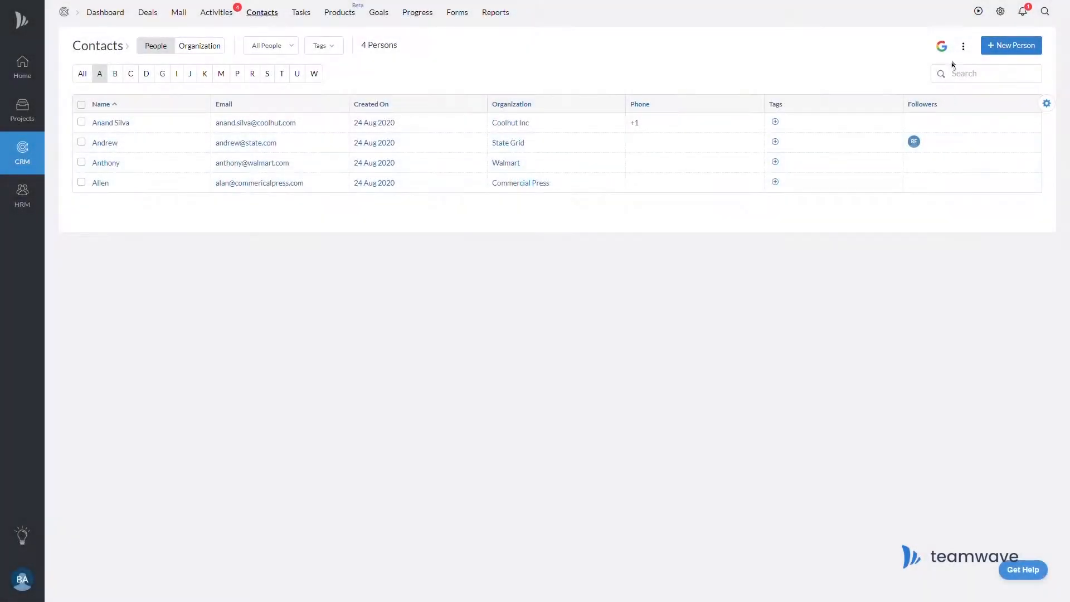
# Start a new import from the Contacts ⋮ menu with All (People, Organizations, Deals) selected.
pyautogui.click(963, 47)
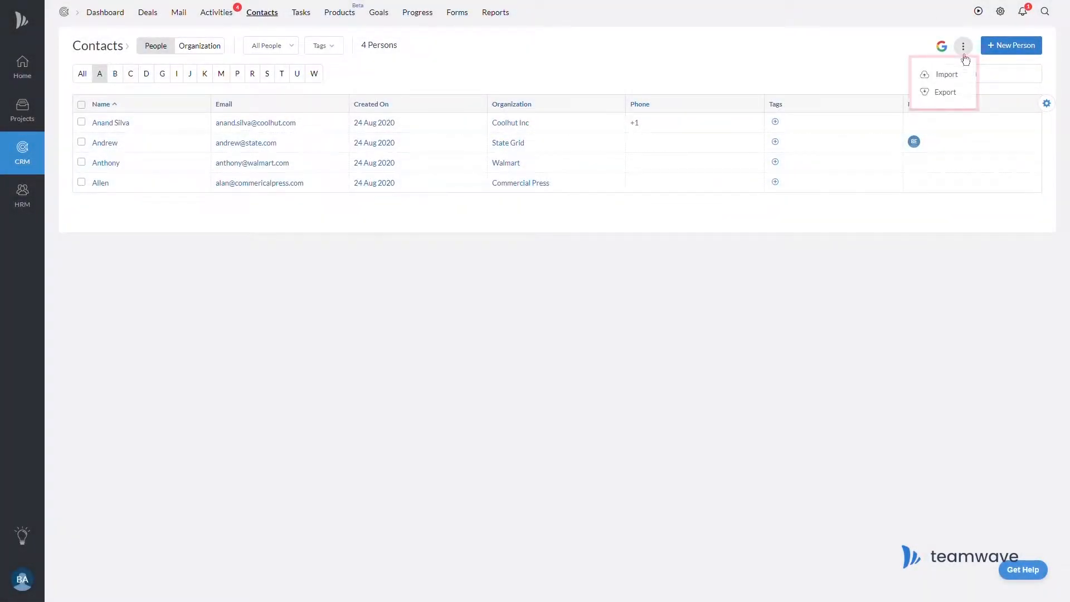
pyautogui.click(952, 78)
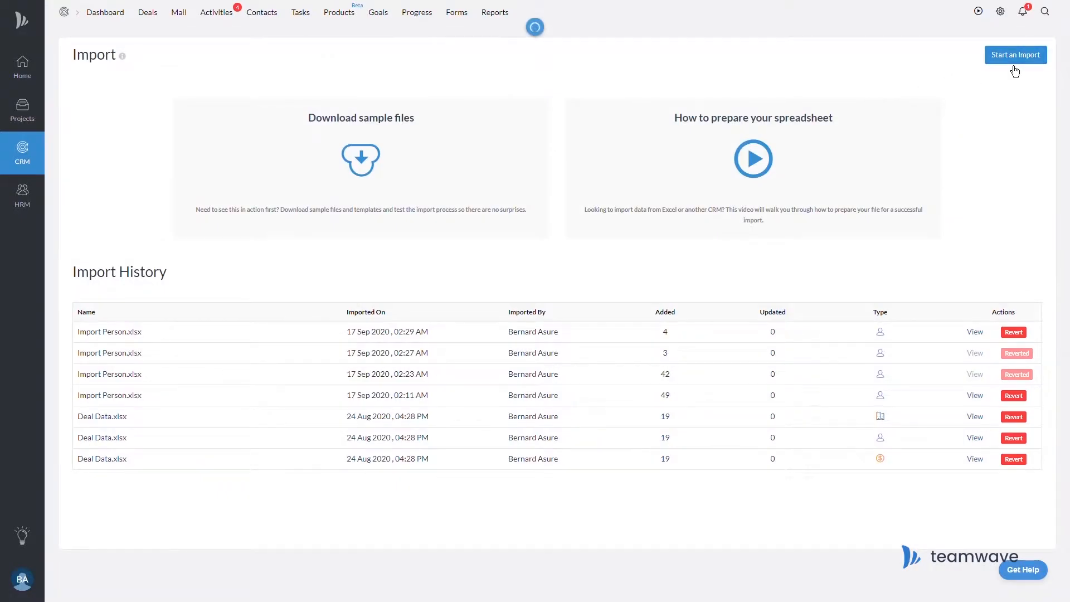
pyautogui.click(1018, 59)
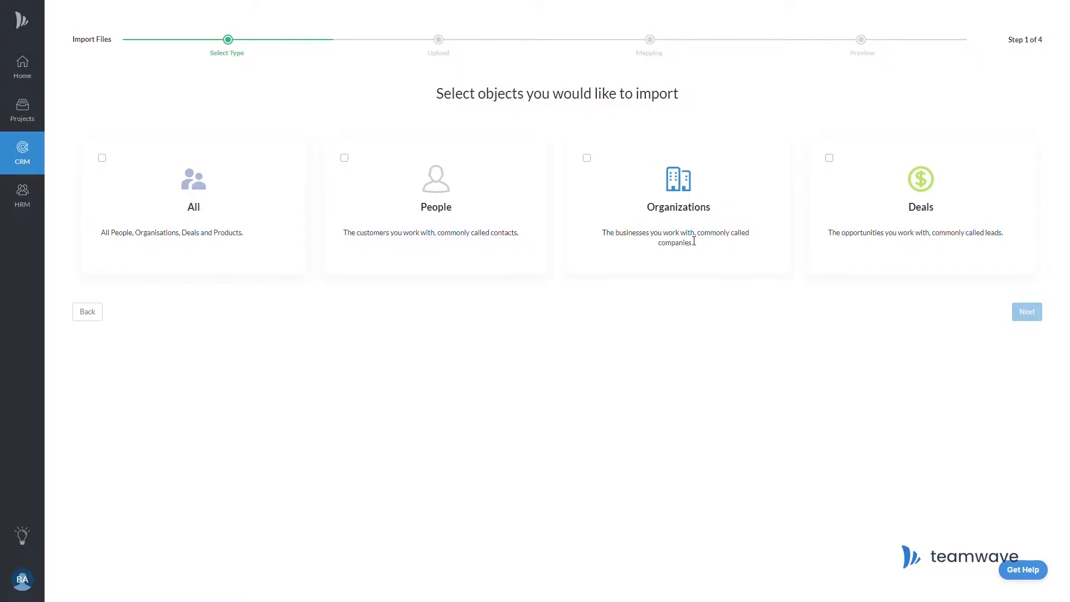
pyautogui.click(103, 159)
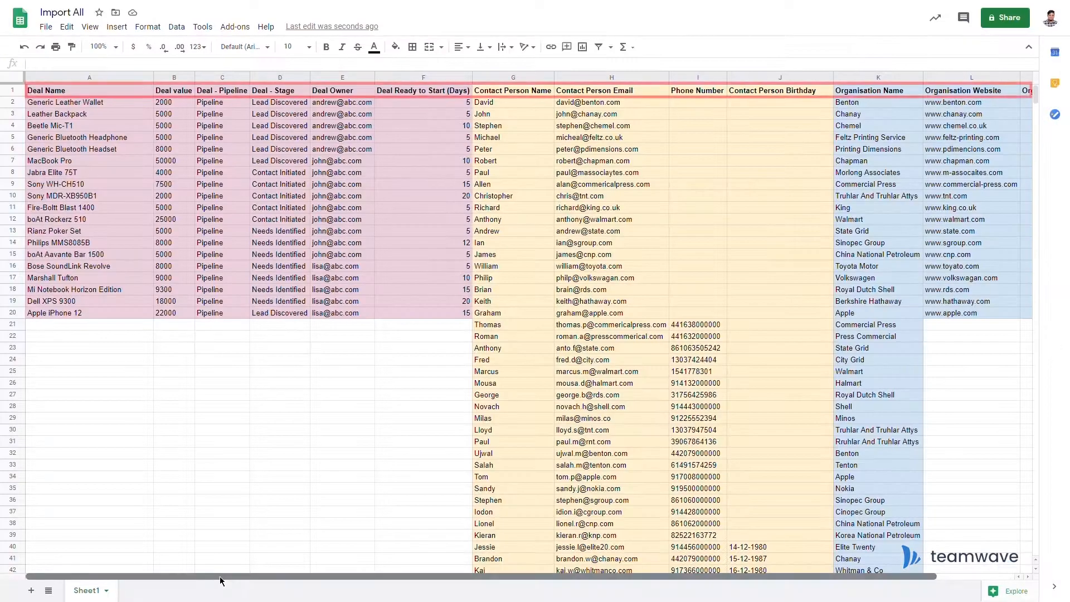
pyautogui.moveTo(220, 576)
pyautogui.mouseDown()
pyautogui.moveTo(261, 576)
pyautogui.moveTo(221, 574)
pyautogui.mouseUp()
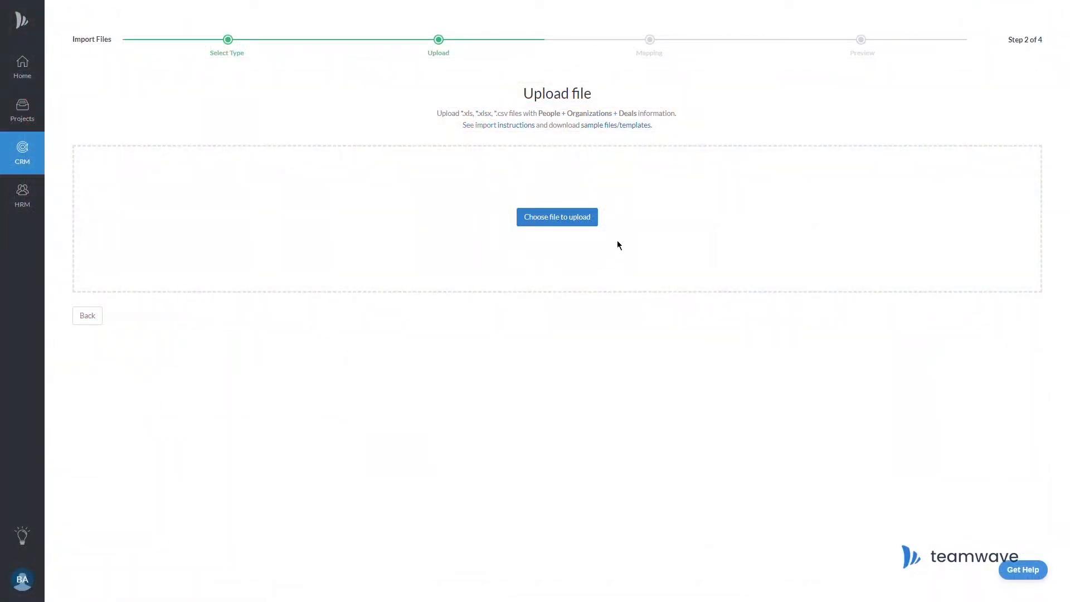
# Upload Import All and map Deal Name, Deal value, Pipeline, Stage and Deal Owner to TeamWave fields.
pyautogui.click(589, 222)
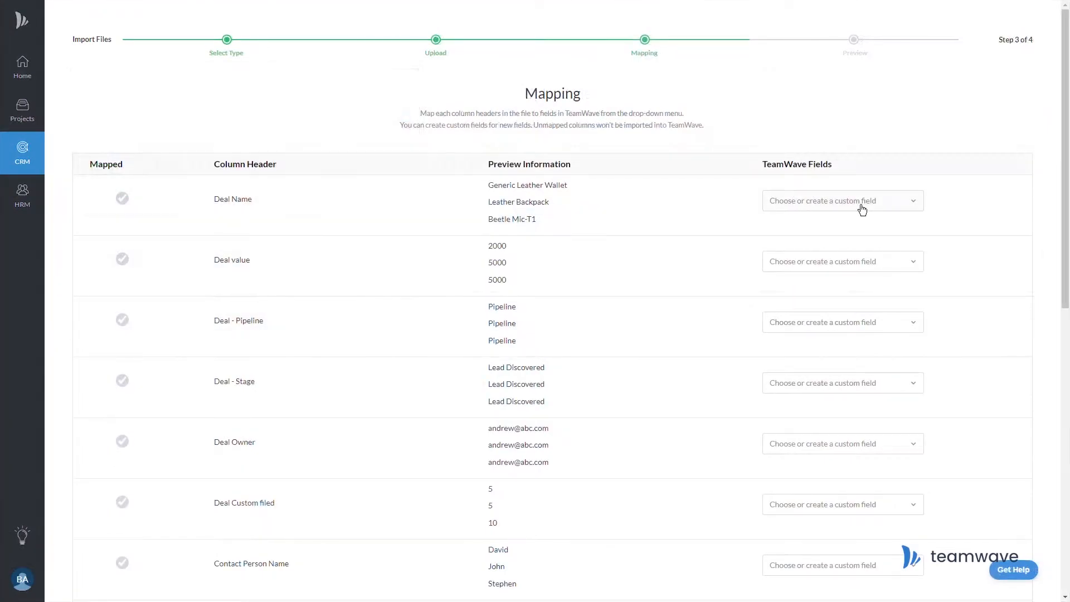
pyautogui.click(797, 204)
pyautogui.click(752, 283)
pyautogui.click(788, 266)
pyautogui.click(754, 339)
pyautogui.click(809, 327)
pyautogui.click(731, 416)
pyautogui.click(806, 385)
pyautogui.click(732, 477)
pyautogui.scroll(-5, 701, 323)
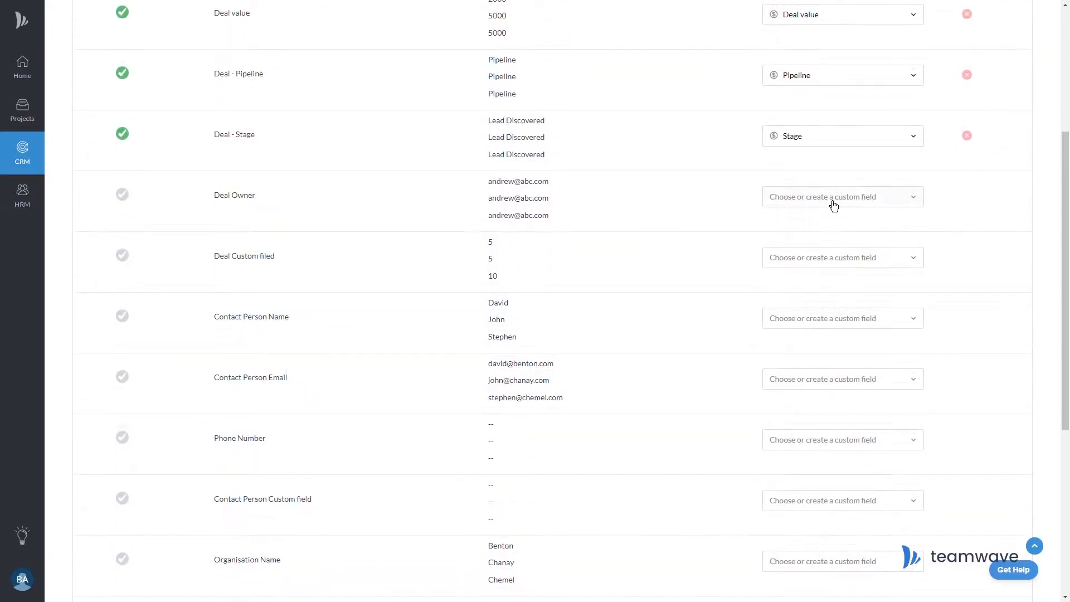
pyautogui.click(836, 201)
pyautogui.click(763, 397)
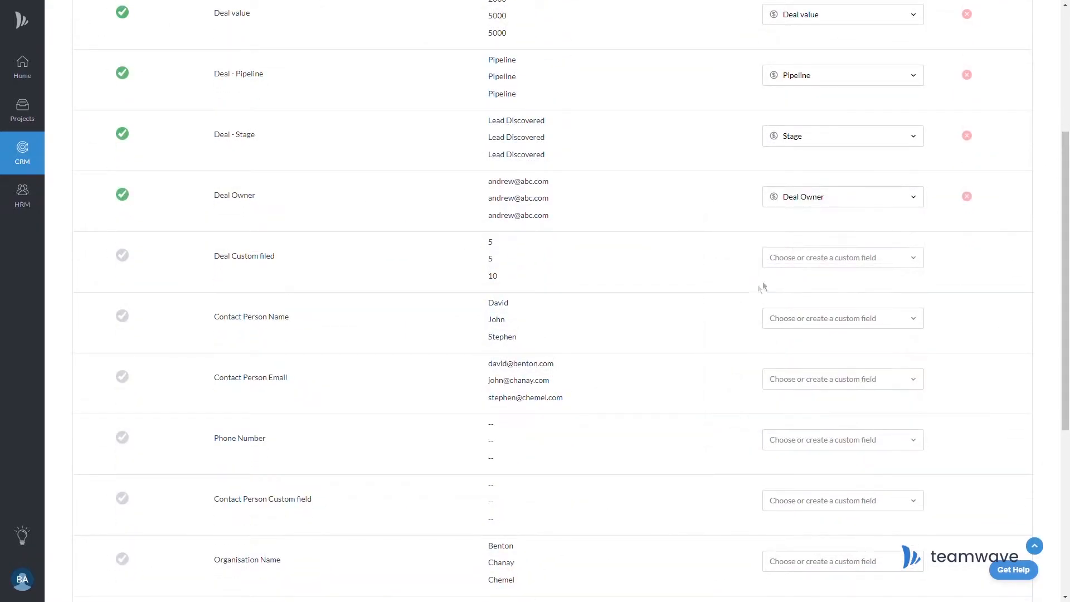
# Map the deal custom column to a new Numerical field named 'Ready to start (Days)'.
pyautogui.click(811, 266)
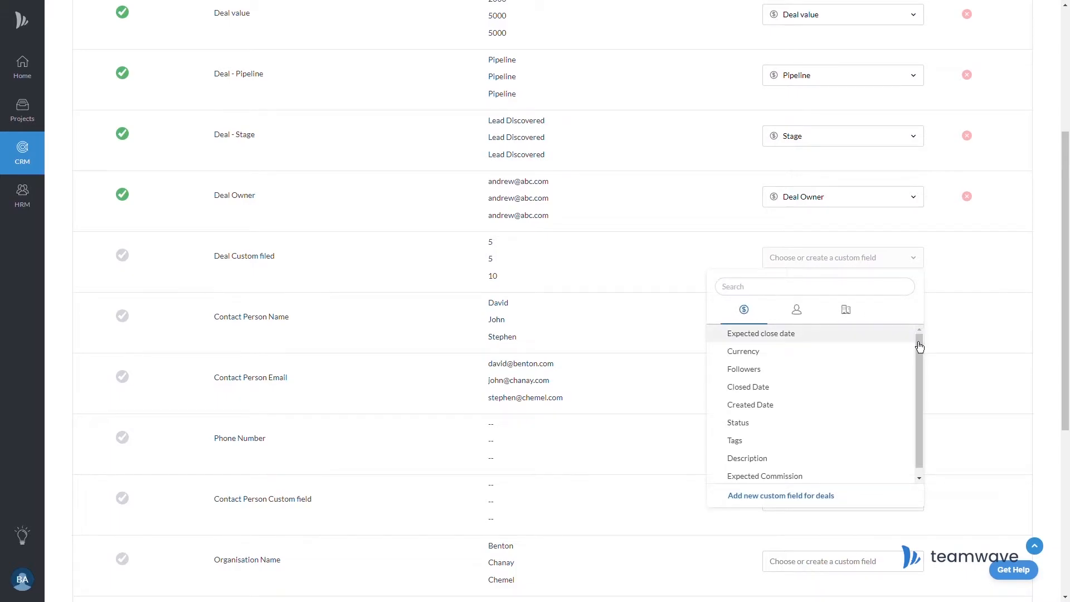
pyautogui.moveTo(918, 337); pyautogui.dragTo(924, 363)
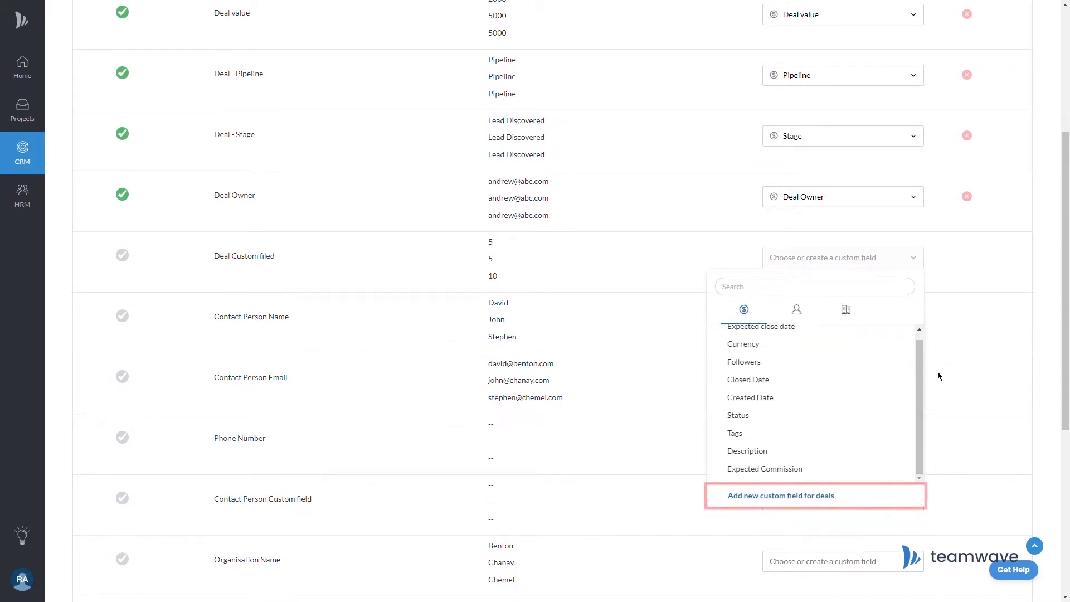
pyautogui.click(743, 498)
pyautogui.click(671, 231)
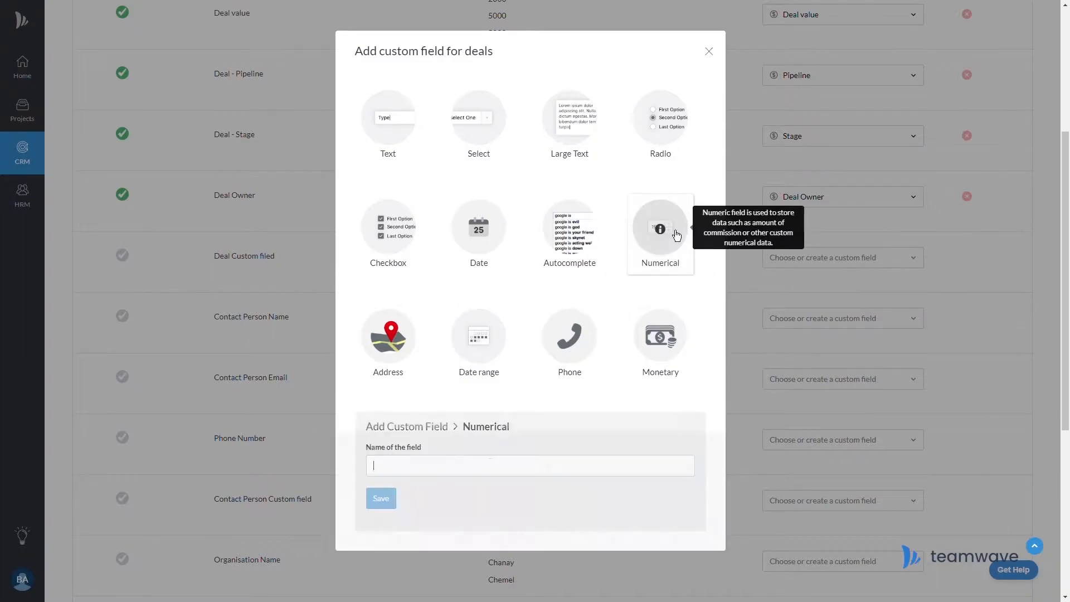
pyautogui.write('Ready to')
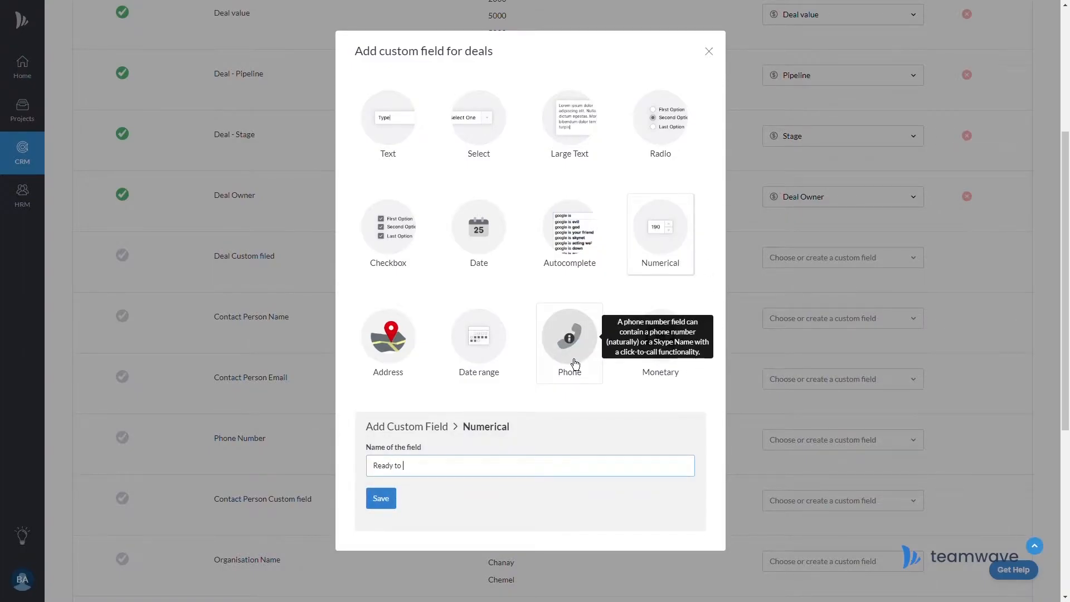
pyautogui.write(')')
pyautogui.click(393, 507)
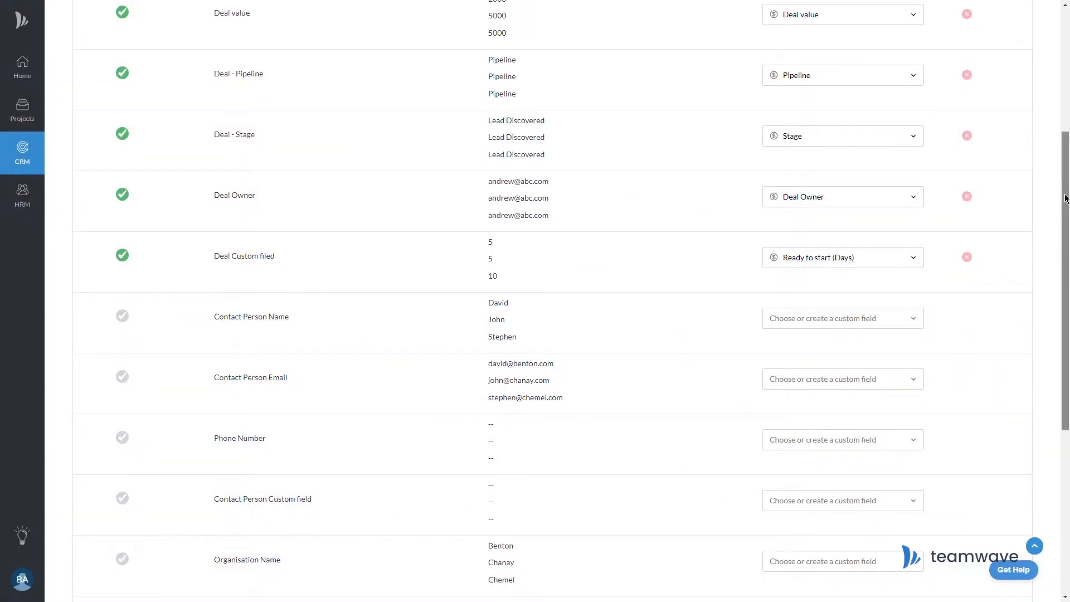
# Finish the contact and organisation mappings and scroll through the Import Preview tables.
pyautogui.scroll(-3, 1041, 230)
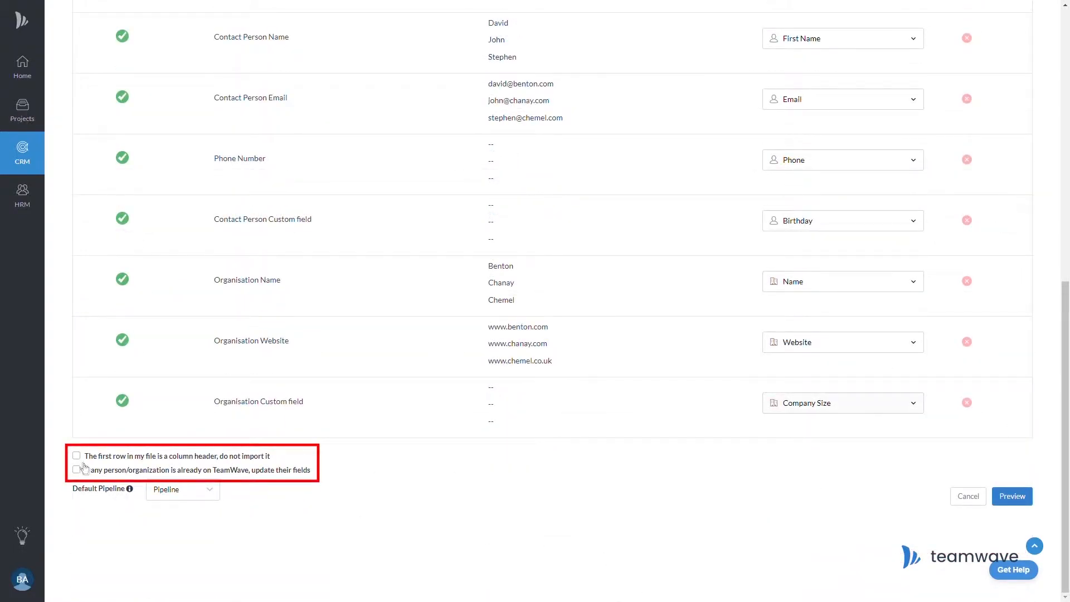
pyautogui.click(1031, 502)
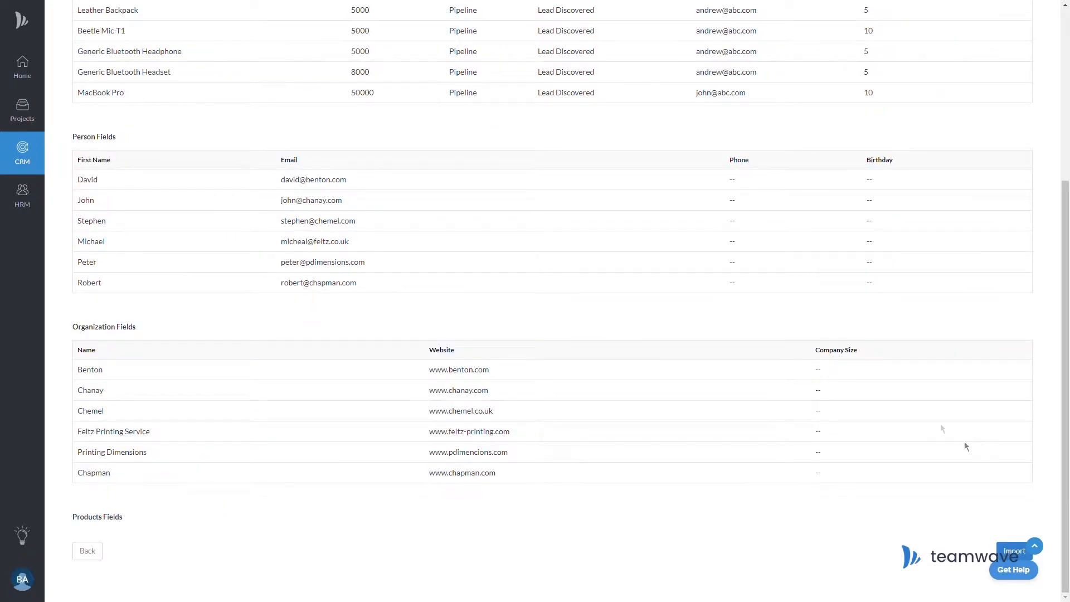
pyautogui.scroll(5, 1068, 417)
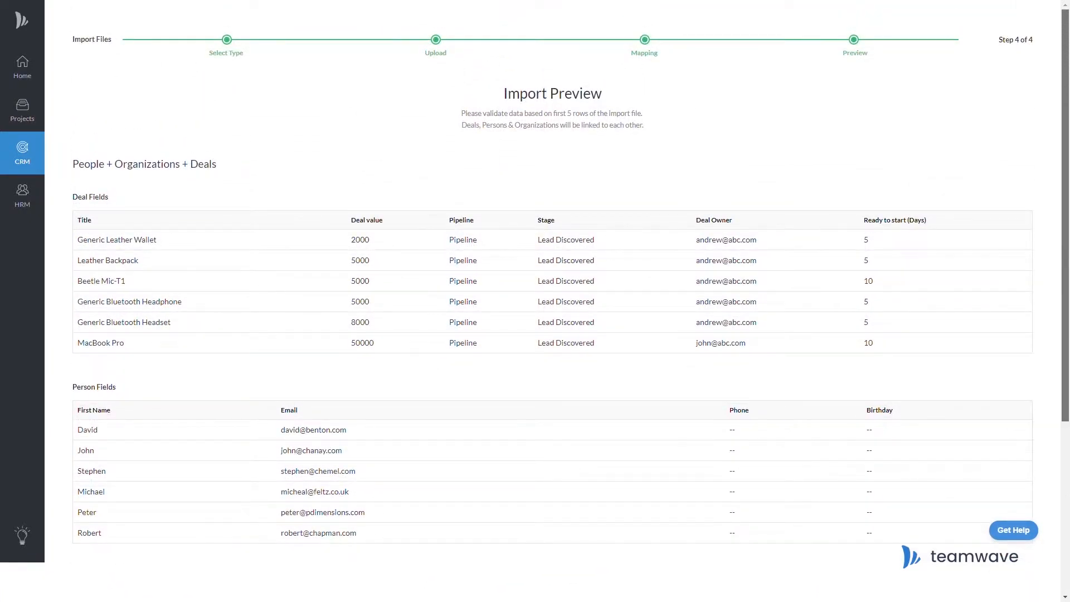
pyautogui.scroll(-3, 552, 301)
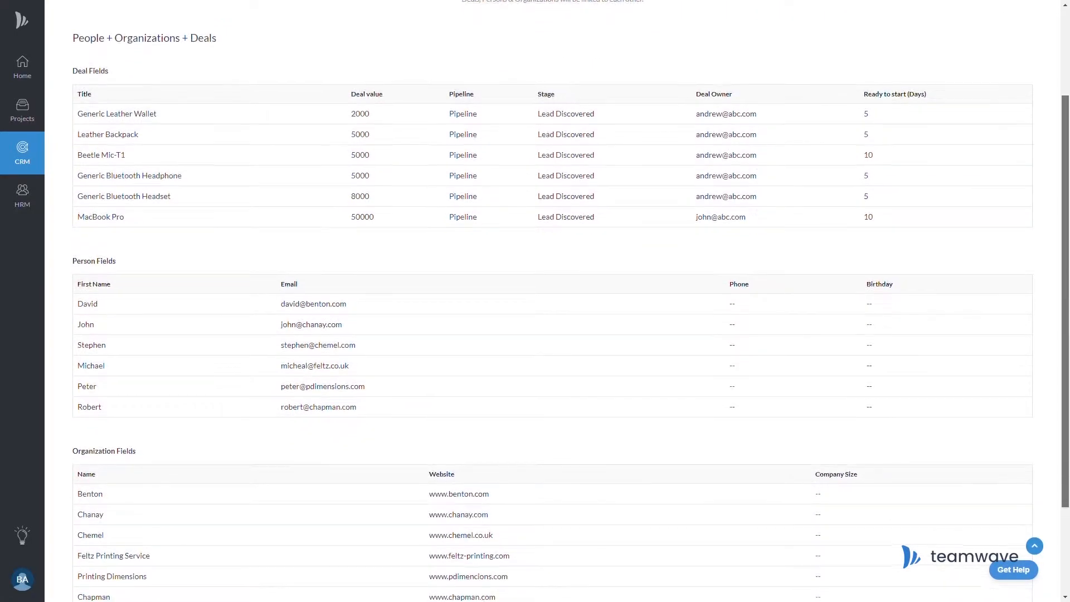
pyautogui.scroll(-3, 1068, 408)
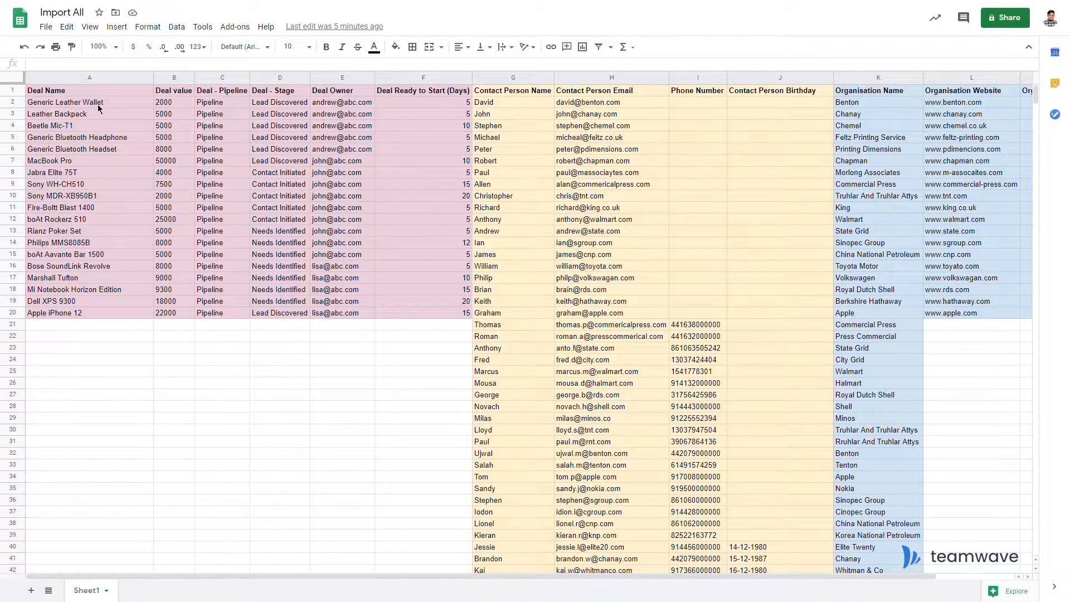
# Select deal rows 2–5 in Sheets, then run the Import All import in TeamWave and acknowledge it.
pyautogui.click(9, 105)
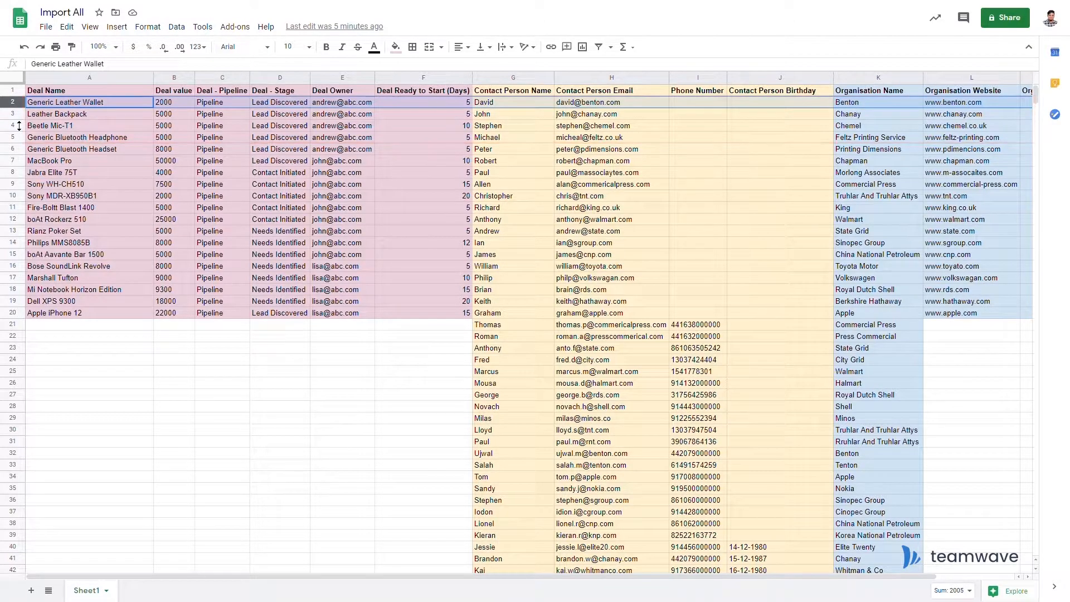
pyautogui.keyDown('ctrl'); pyautogui.click(12, 114); pyautogui.keyUp('ctrl')
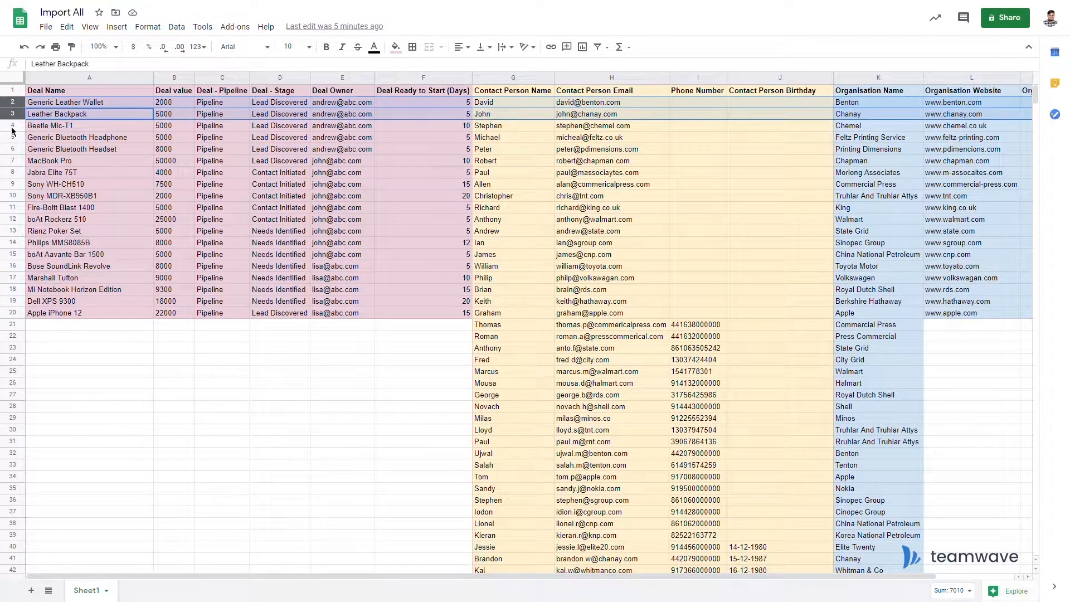
pyautogui.keyDown('ctrl'); pyautogui.click(12, 127); pyautogui.keyUp('ctrl')
pyautogui.keyDown('ctrl'); pyautogui.click(16, 138); pyautogui.keyUp('ctrl')
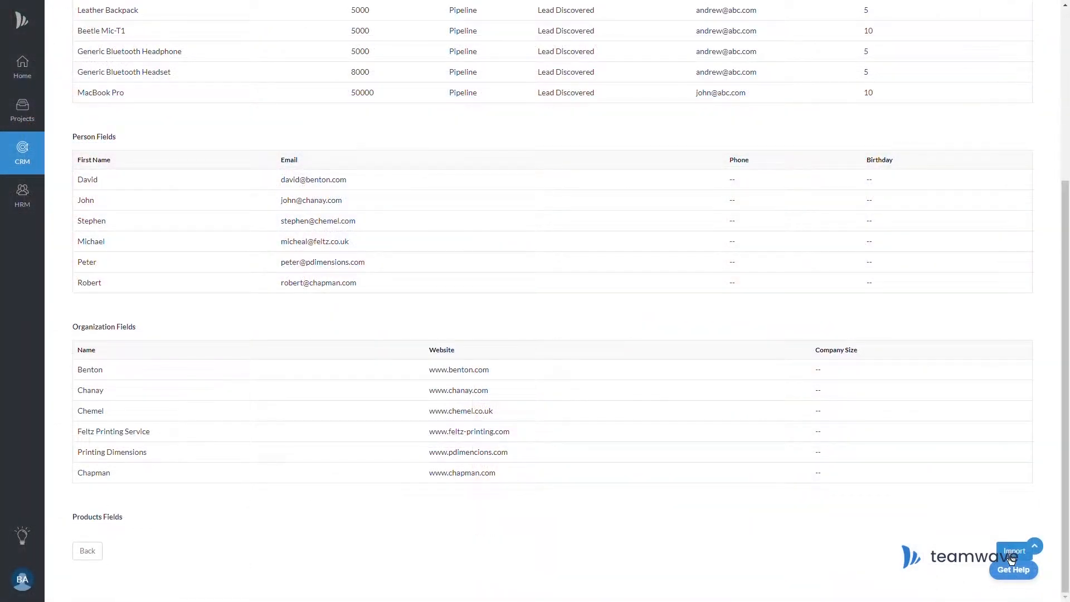
pyautogui.click(1012, 557)
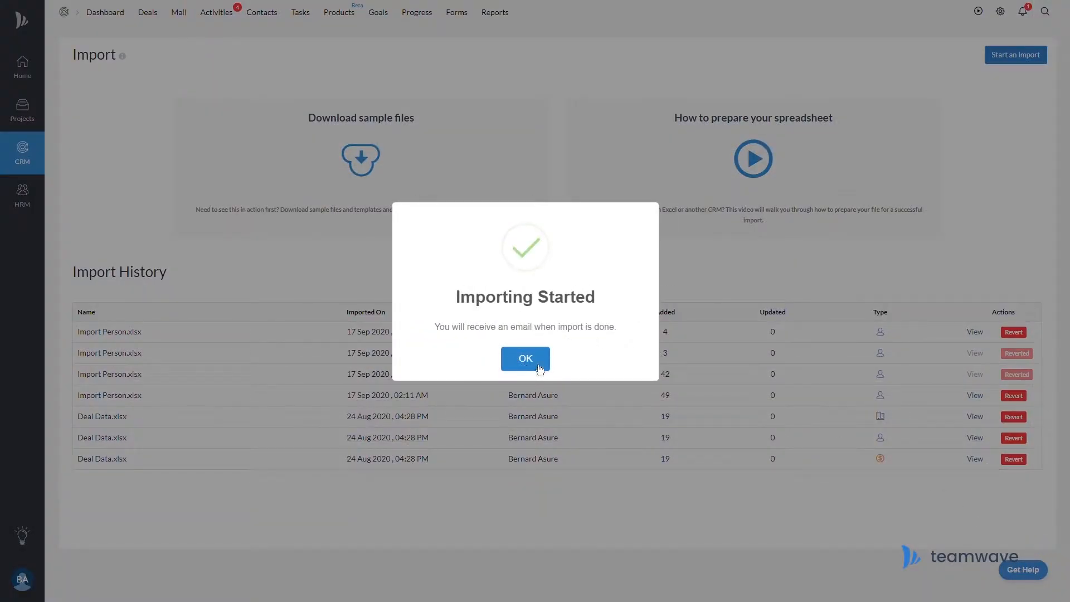
pyautogui.click(548, 367)
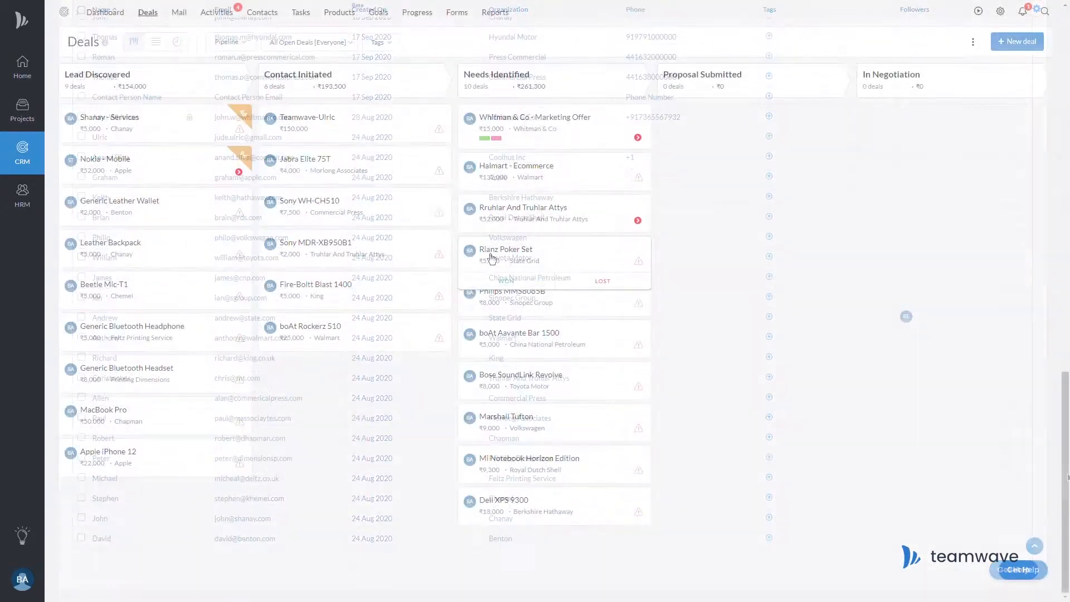
# Add an 'Email Andrew reg availability' activity to Rianz Poker Set; drag Halmart - Ecommerce to In Negotiation.
pyautogui.moveTo(731, 158)
pyautogui.click(697, 192)
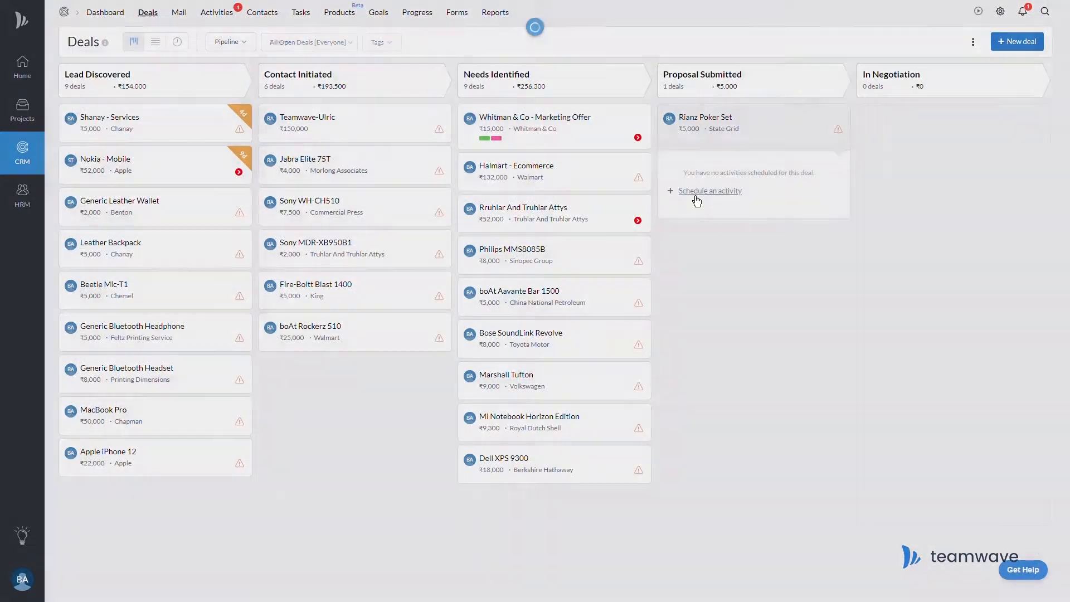
pyautogui.click(383, 122)
pyautogui.write('Email Andrew reg availability')
pyautogui.click(716, 285)
pyautogui.moveTo(529, 182); pyautogui.dragTo(927, 134)
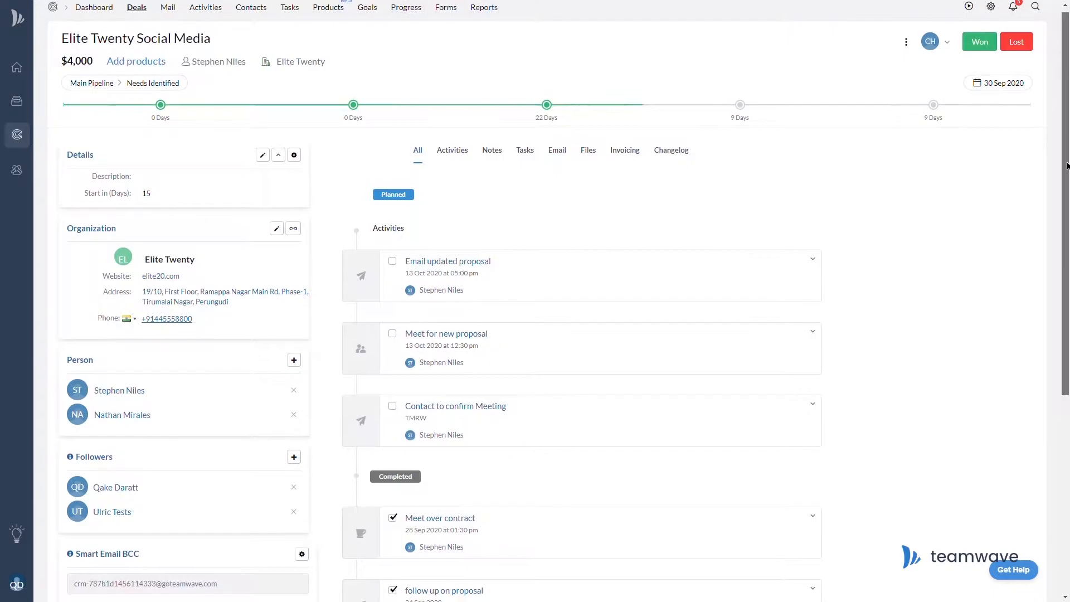
pyautogui.moveTo(1067, 166); pyautogui.dragTo(1067, 361)
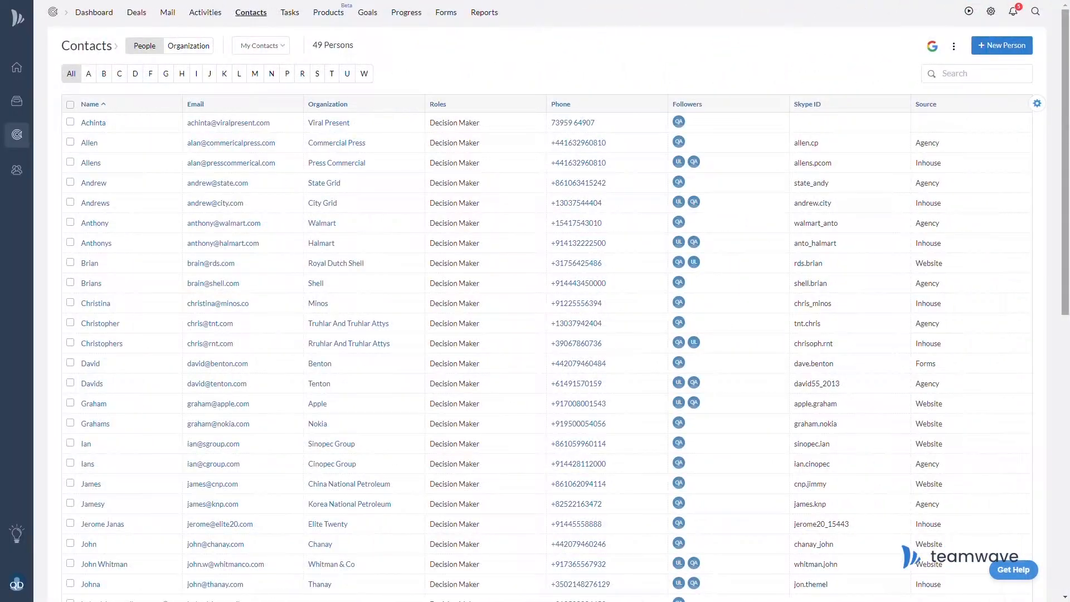
pyautogui.moveTo(1068, 80)
pyautogui.mouseDown()
pyautogui.moveTo(1066, 290)
pyautogui.moveTo(1064, 81)
pyautogui.mouseUp()
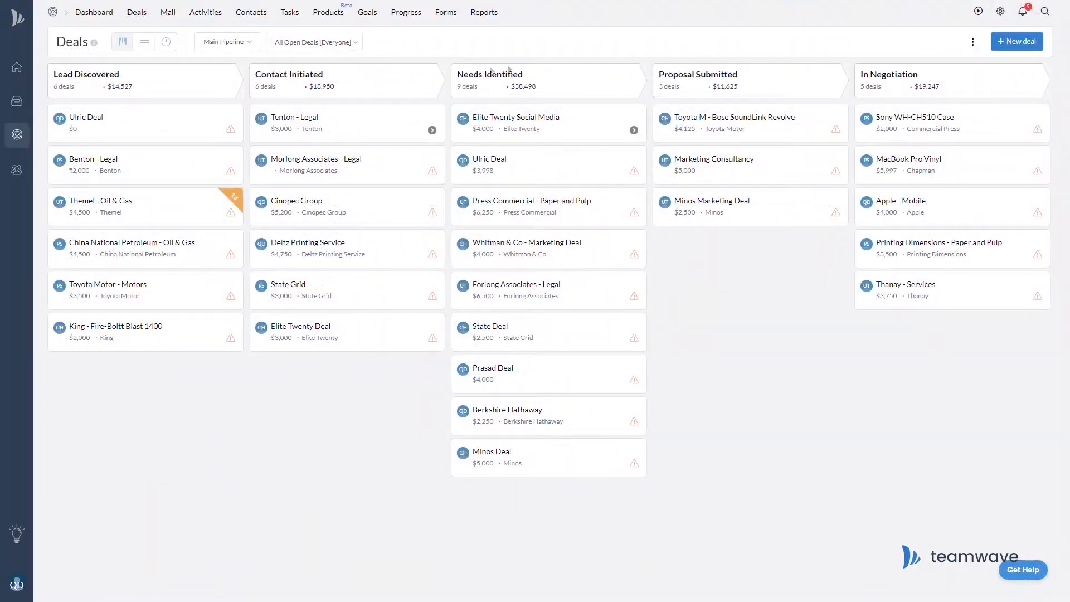
pyautogui.click(546, 125)
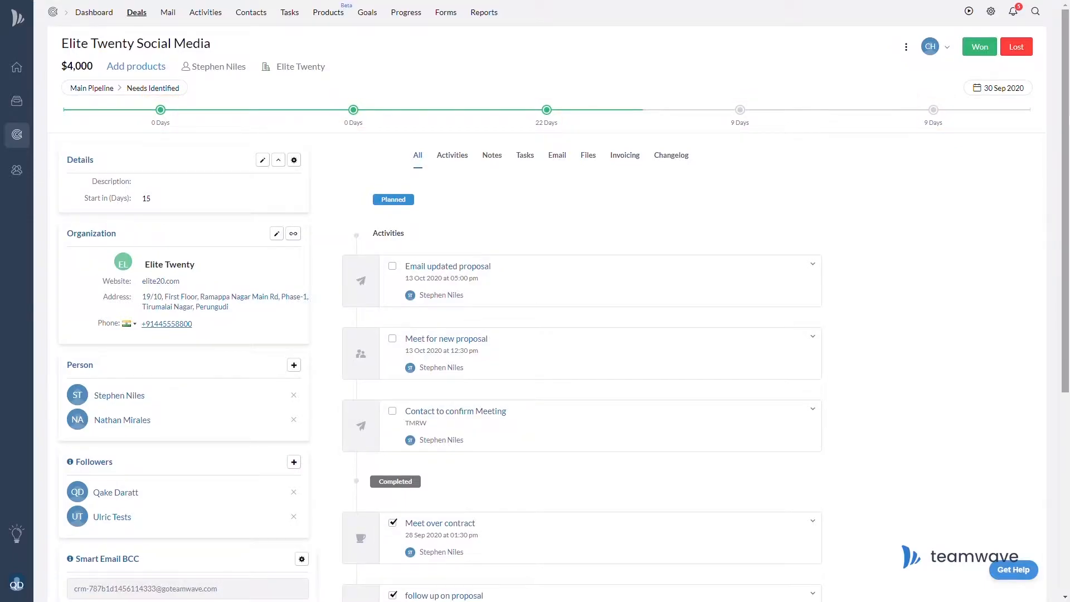
# Look over the deal's pipeline list, ownership transfer options and close-date calendar without changing anything.
pyautogui.click(76, 95)
pyautogui.click(138, 137)
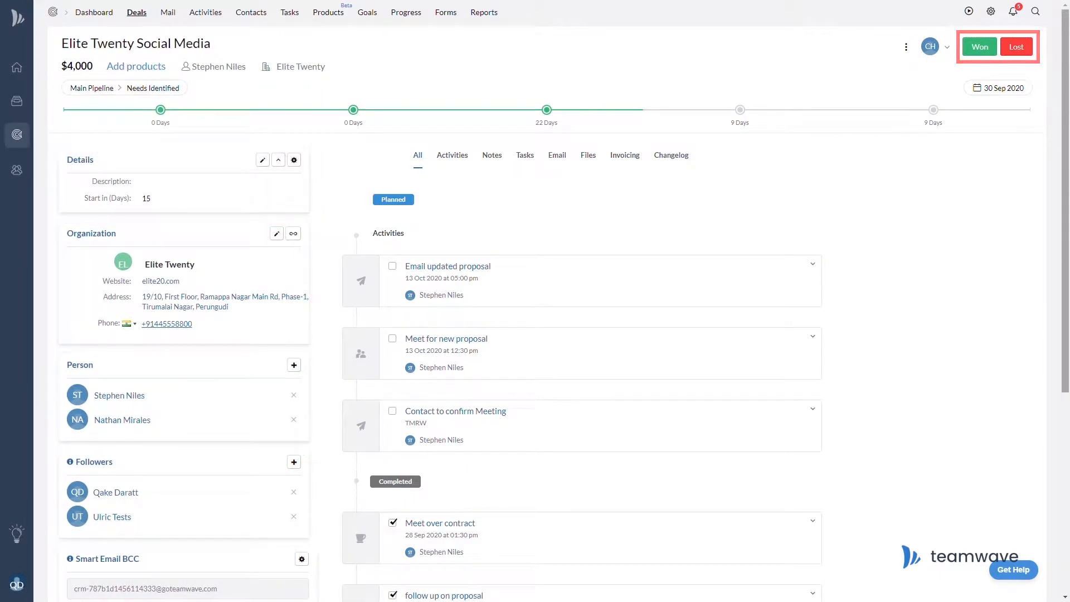
pyautogui.click(953, 55)
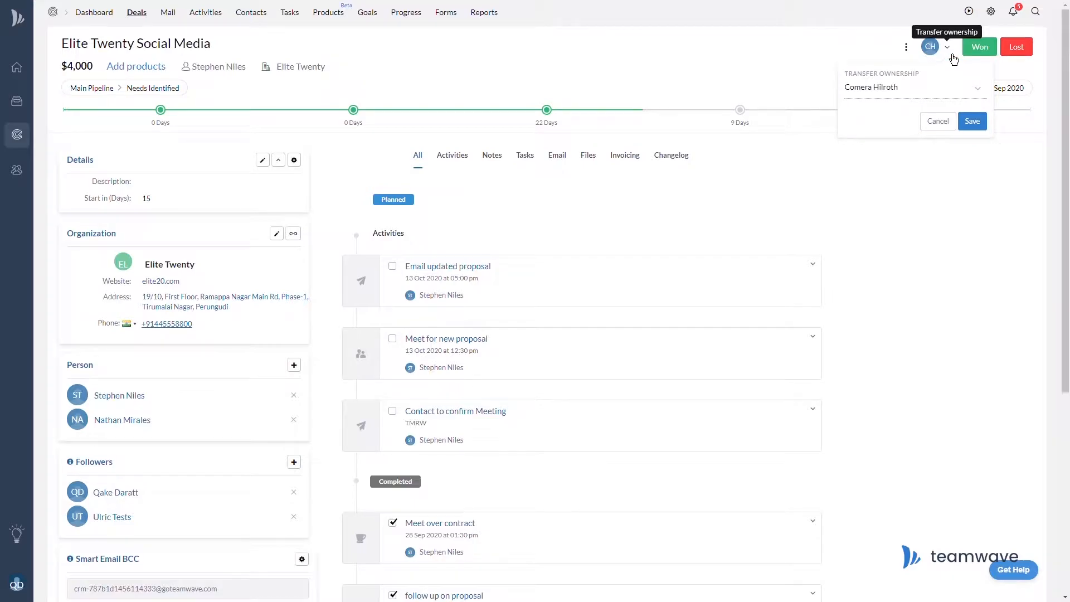
pyautogui.click(804, 47)
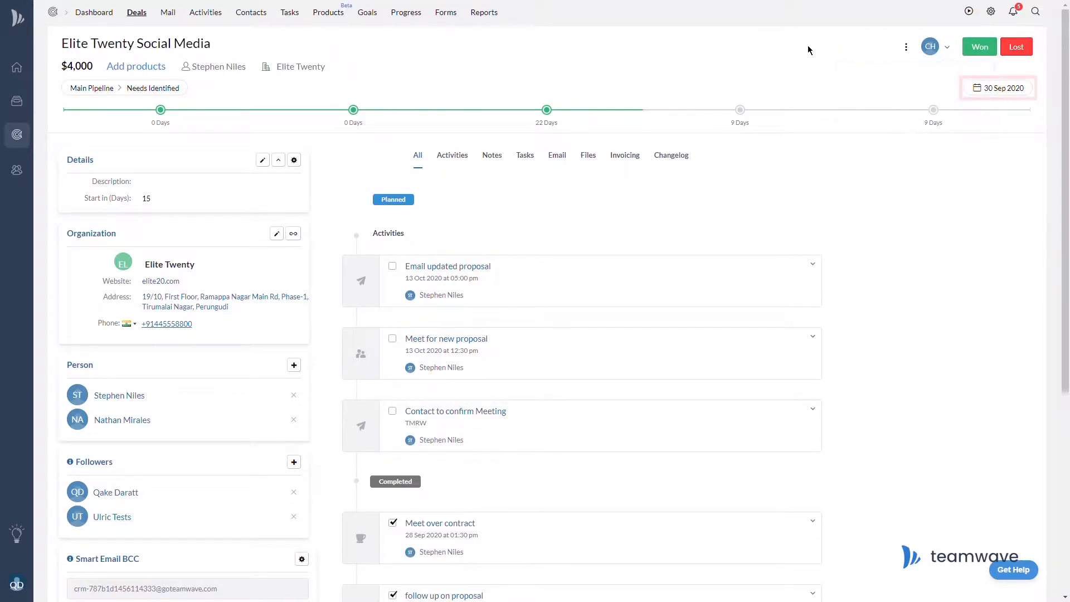
pyautogui.click(1011, 94)
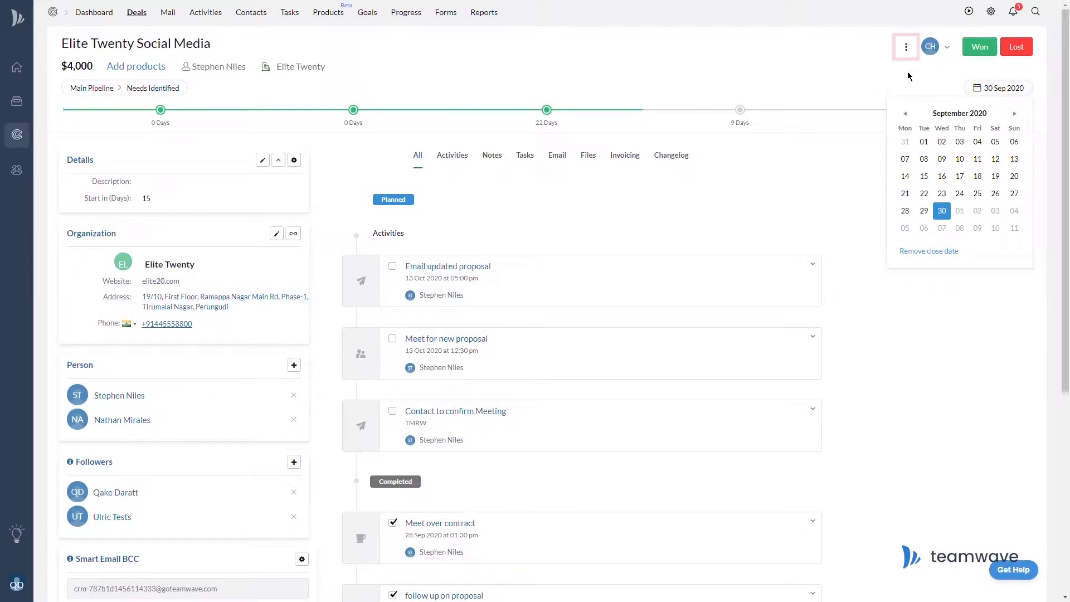
pyautogui.click(906, 48)
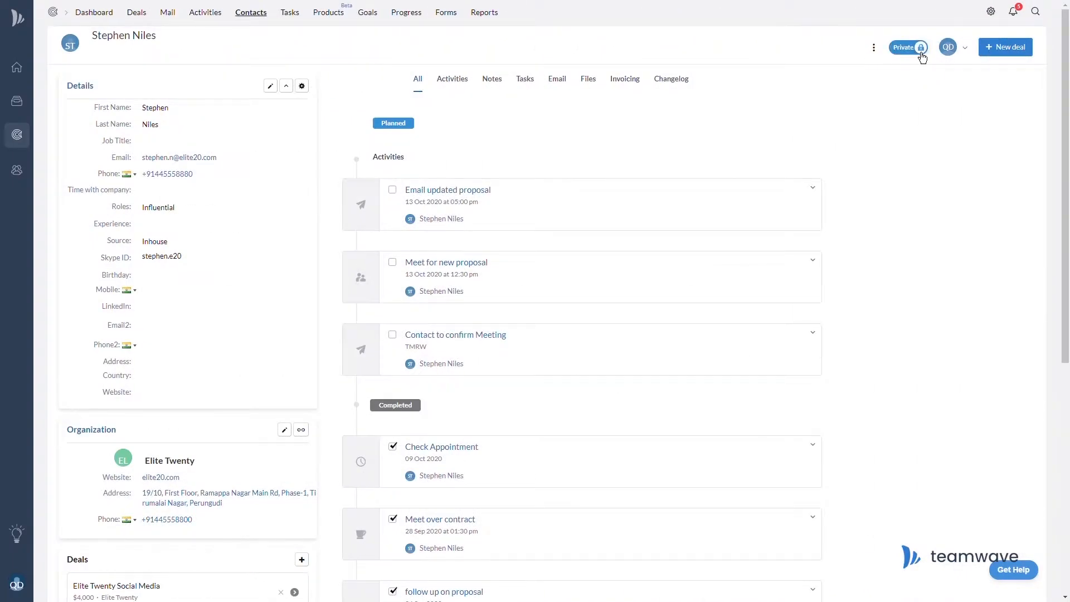
pyautogui.click(915, 55)
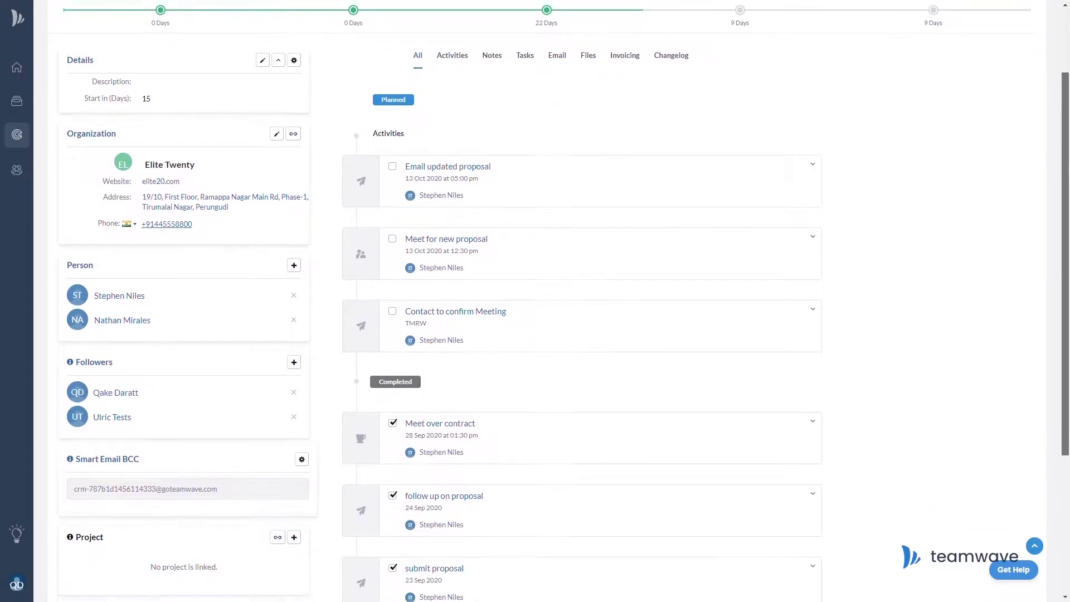
pyautogui.scroll(-4, 580, 334)
pyautogui.moveTo(1069, 297); pyautogui.dragTo(1068, 94)
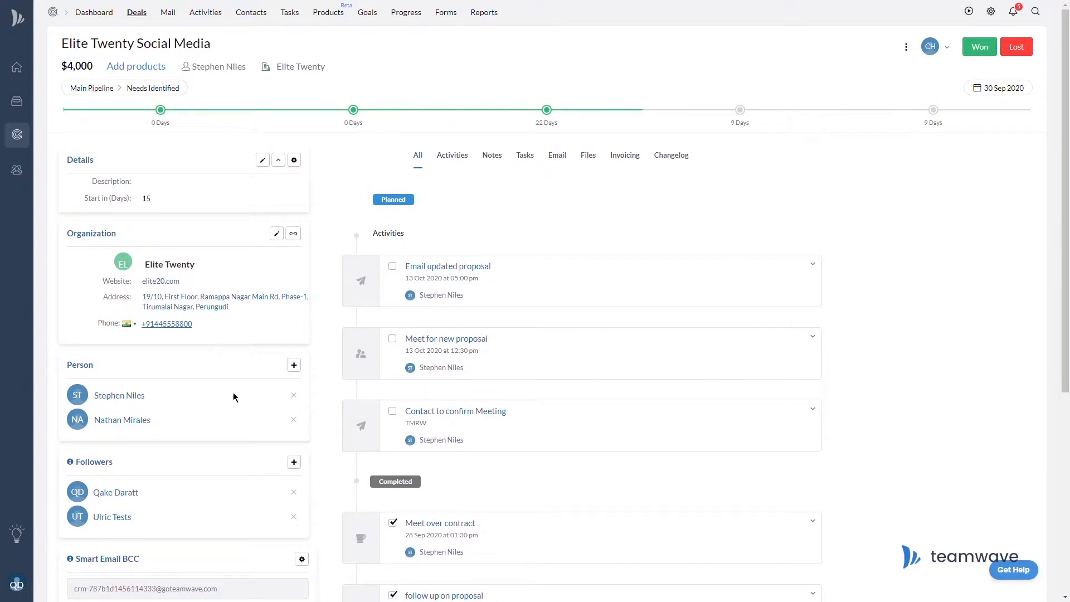
pyautogui.click(134, 401)
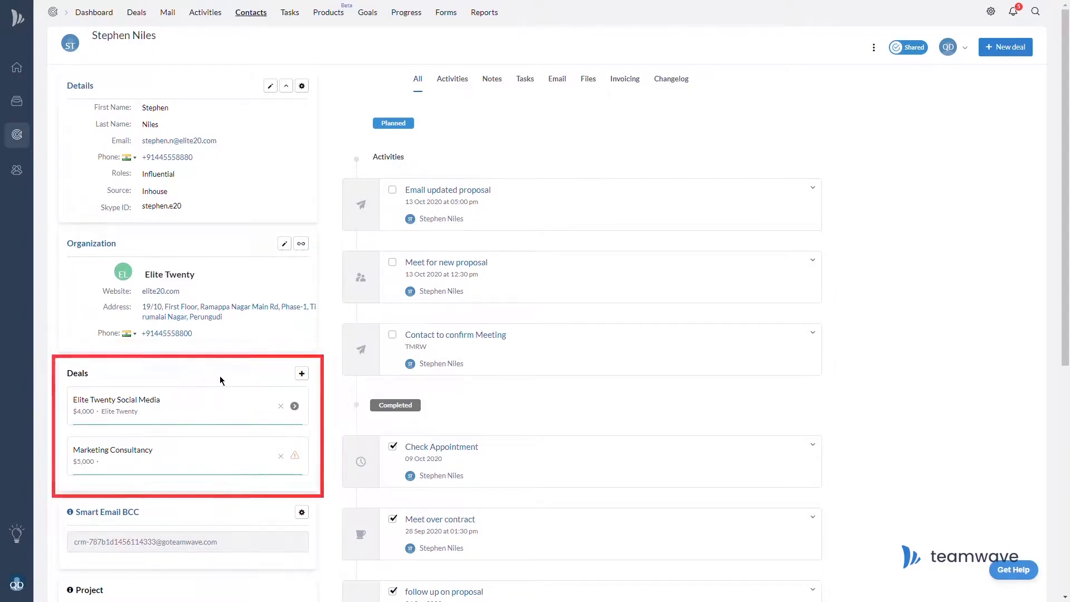
pyautogui.click(144, 407)
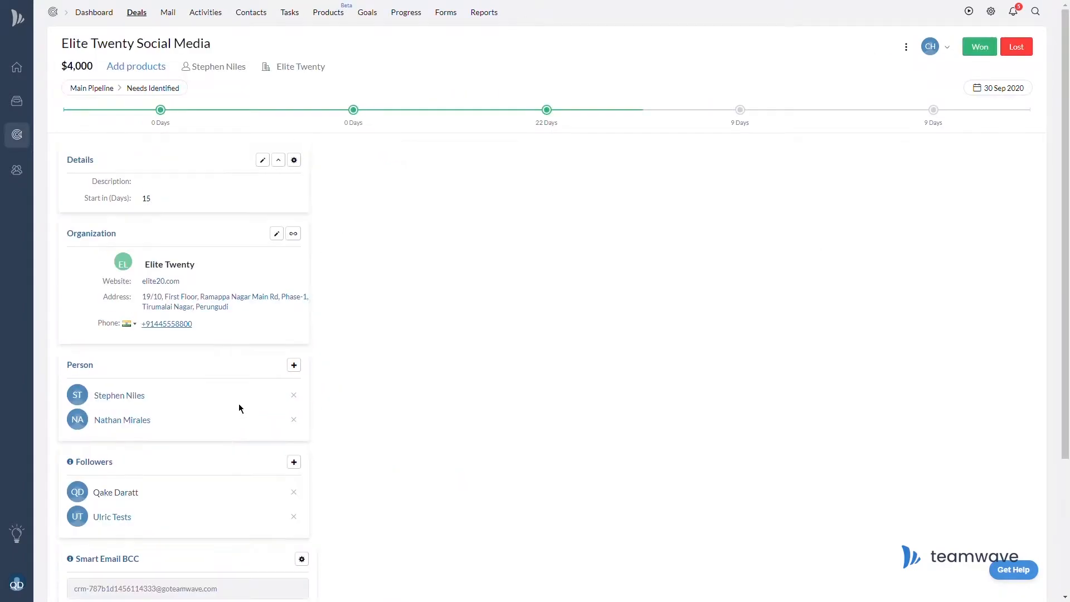
# Browse the deal's Activities, Notes and Files tabs.
pyautogui.click(459, 157)
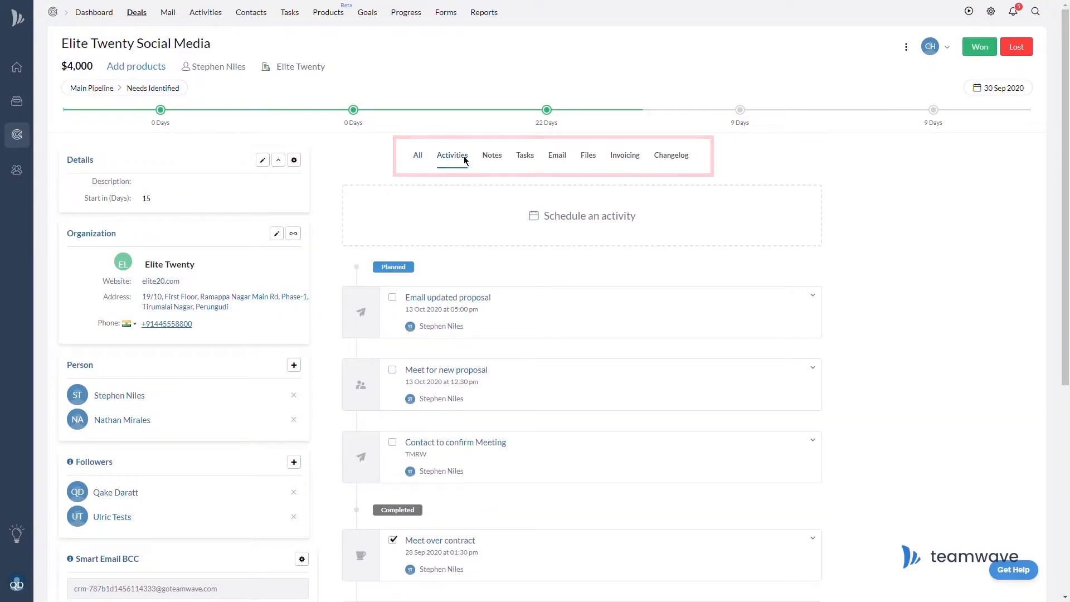
pyautogui.click(490, 161)
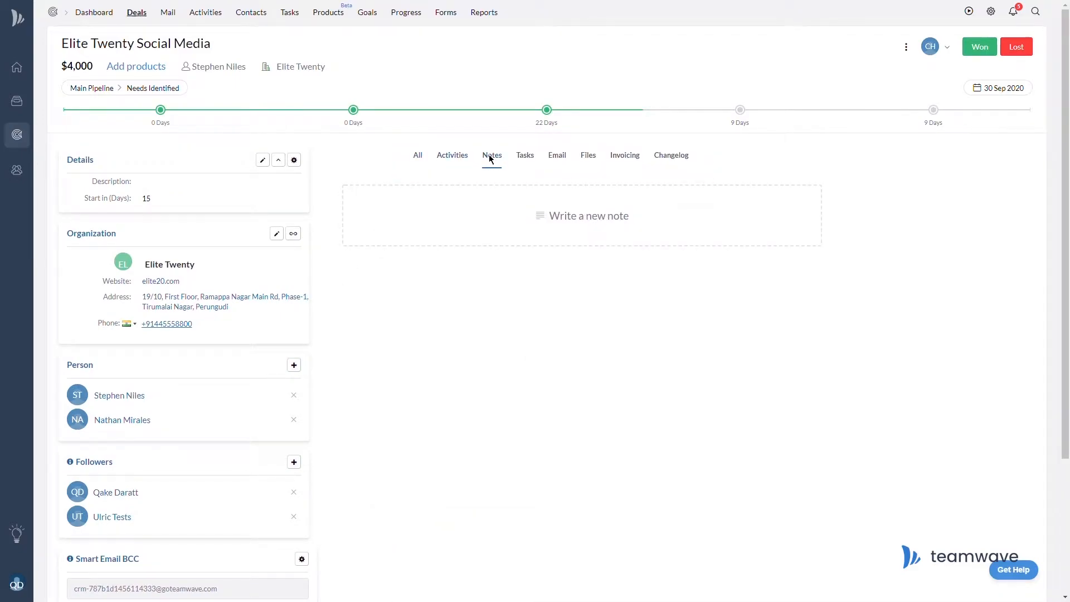
pyautogui.click(588, 159)
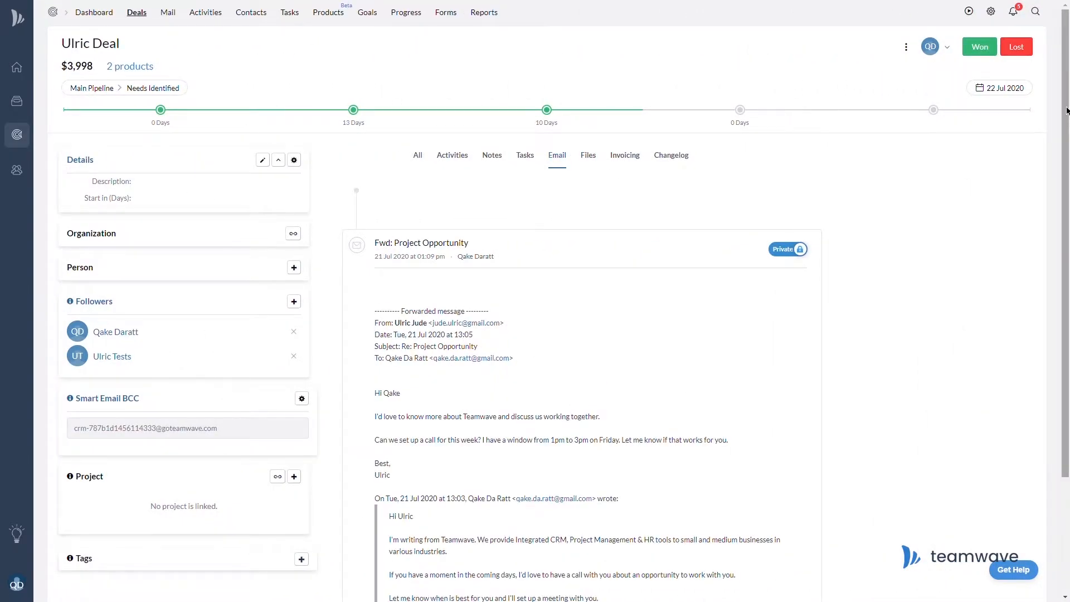
pyautogui.scroll(-3, 1067, 245)
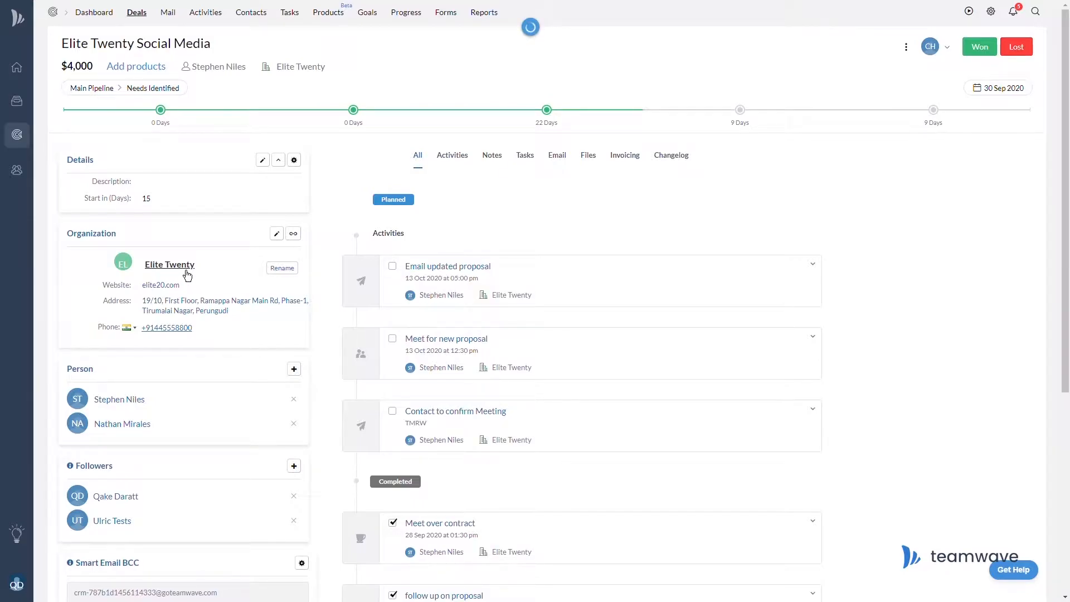
# Open the Elite Twenty organization page and scroll through its people and deals.
pyautogui.click(186, 271)
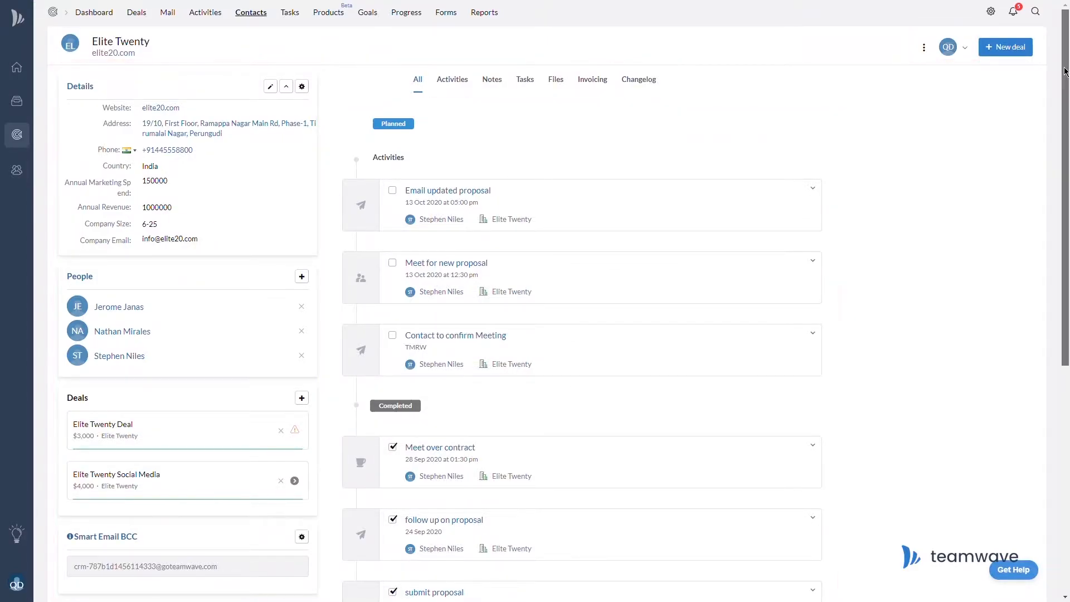
pyautogui.scroll(-3, 535, 301)
pyautogui.scroll(-5, 535, 301)
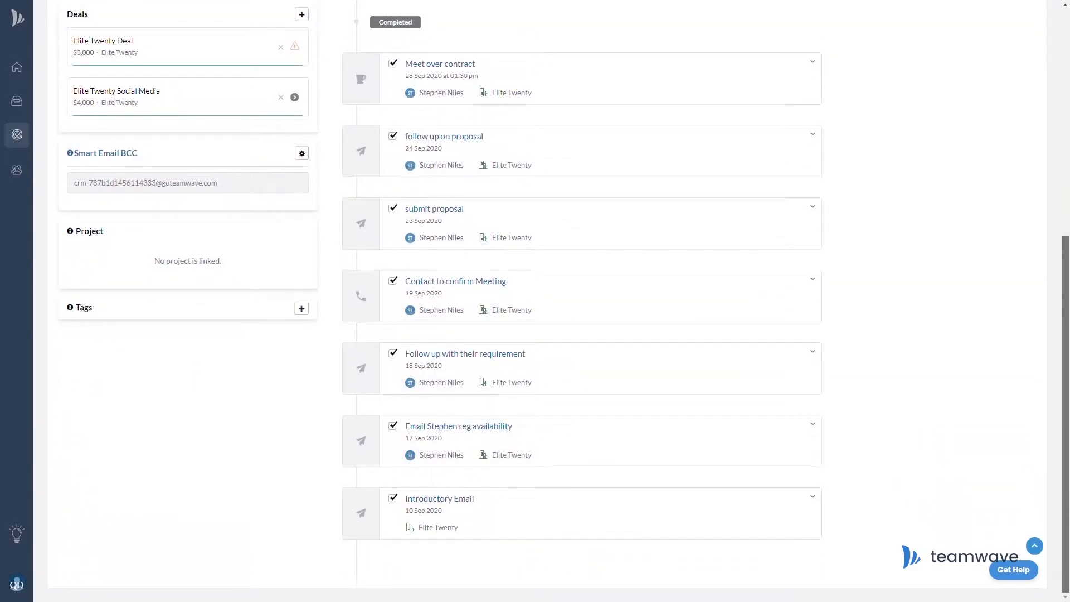
pyautogui.moveTo(1069, 306); pyautogui.dragTo(1069, 258)
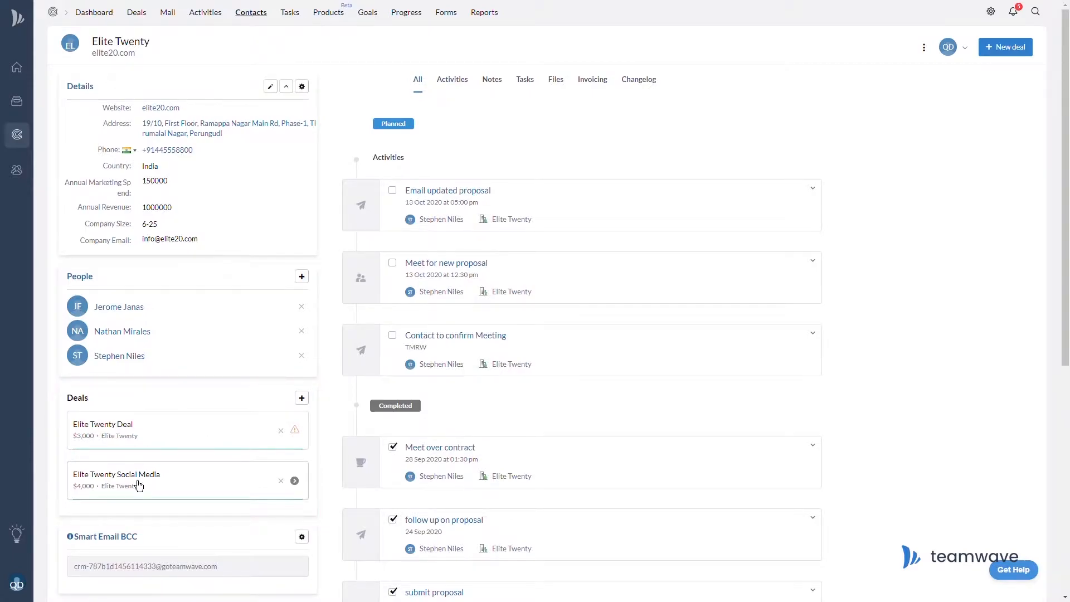
# Open the Elite Twenty Social Media deal from the organization page.
pyautogui.click(190, 485)
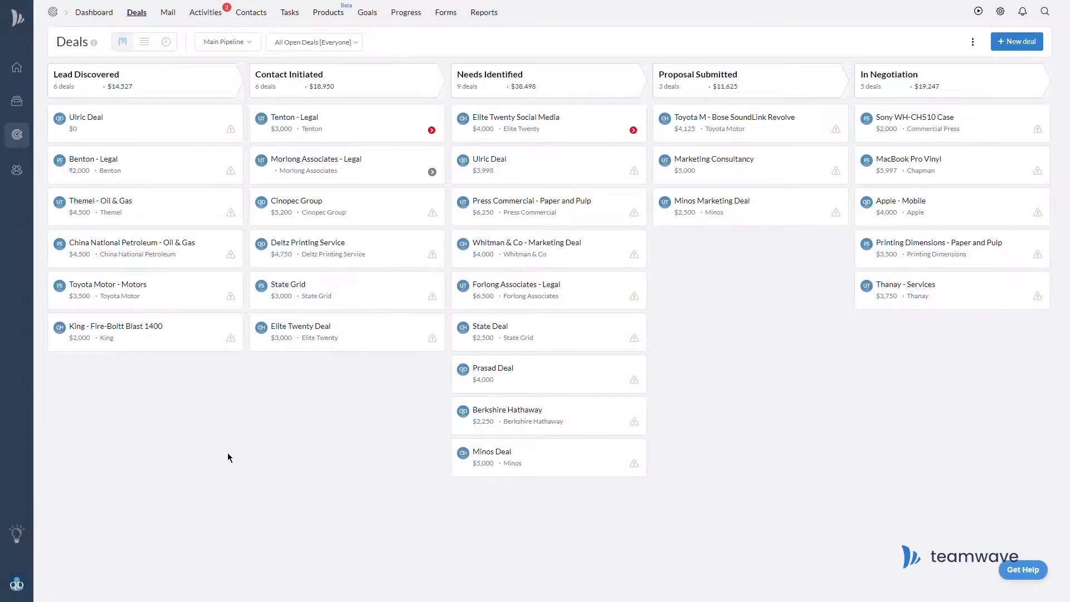
# Schedule a 'Proposal to collaborate' meeting on Oct 19, 2020 for Ulric Deal.
pyautogui.click(239, 141)
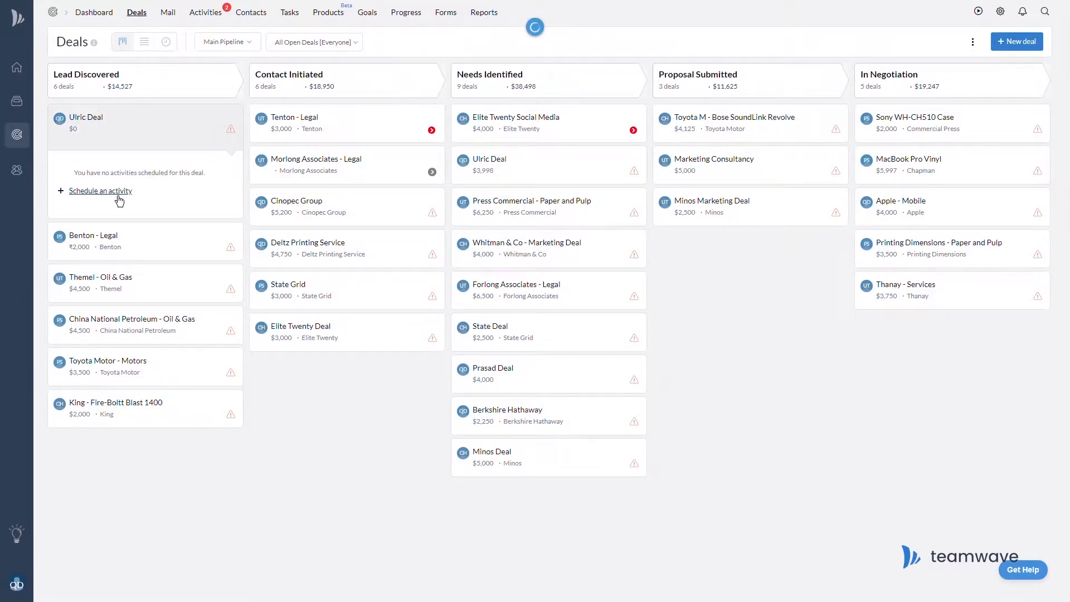
pyautogui.click(113, 192)
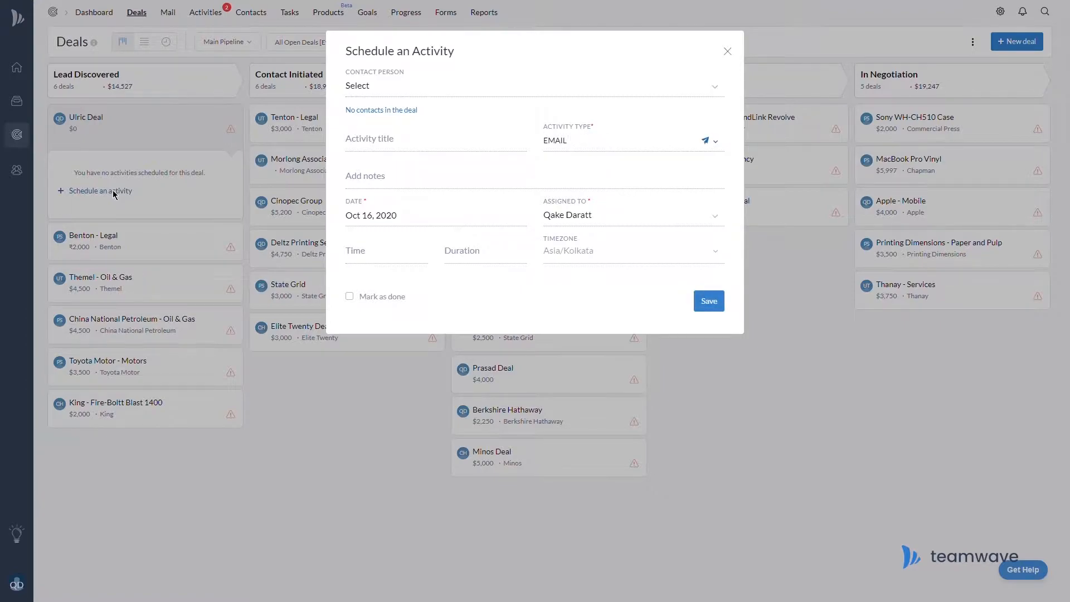
pyautogui.click(716, 142)
pyautogui.click(625, 187)
pyautogui.click(382, 145)
pyautogui.write('Pro')
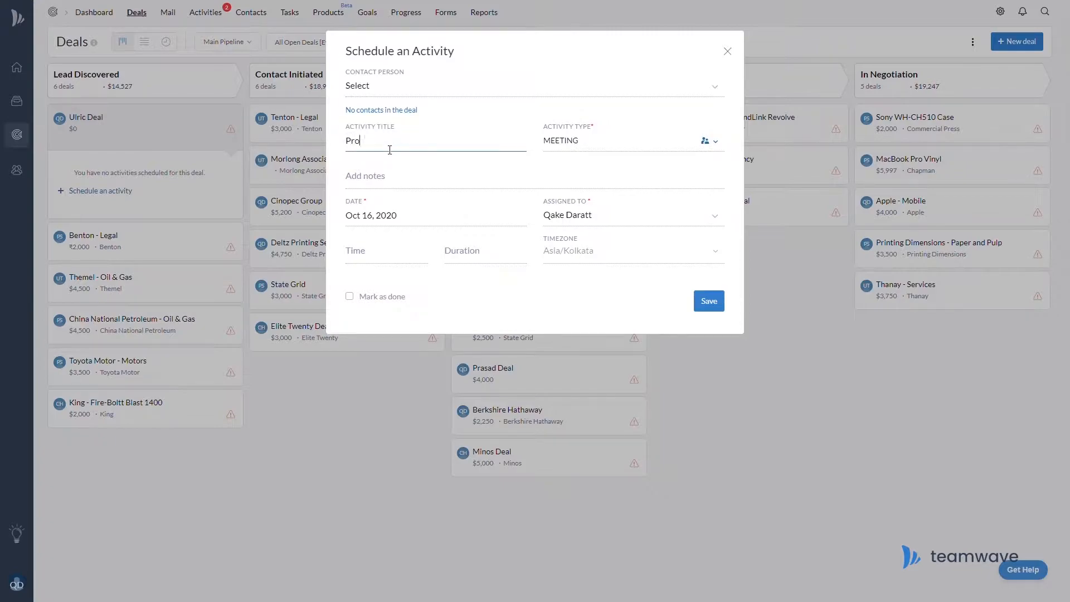
pyautogui.write('posal to collaborate')
pyautogui.click(368, 216)
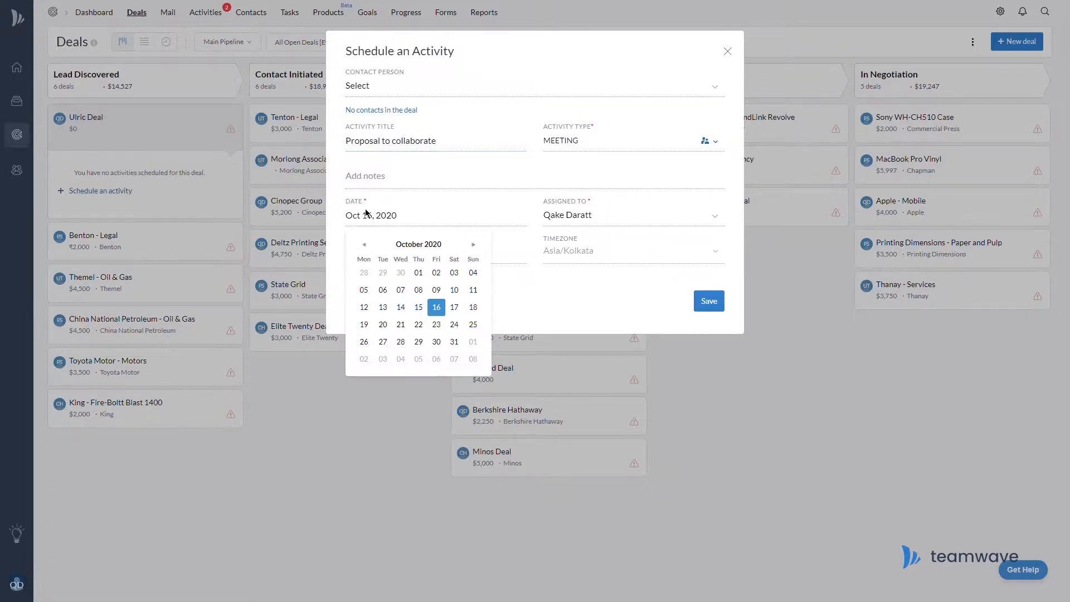
pyautogui.click(364, 324)
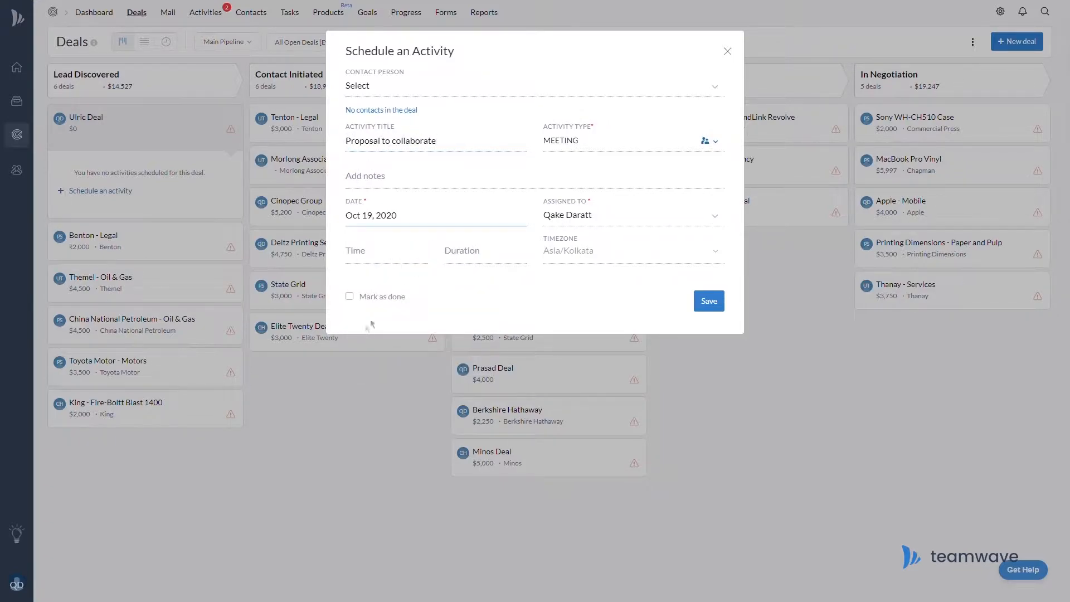
pyautogui.click(720, 311)
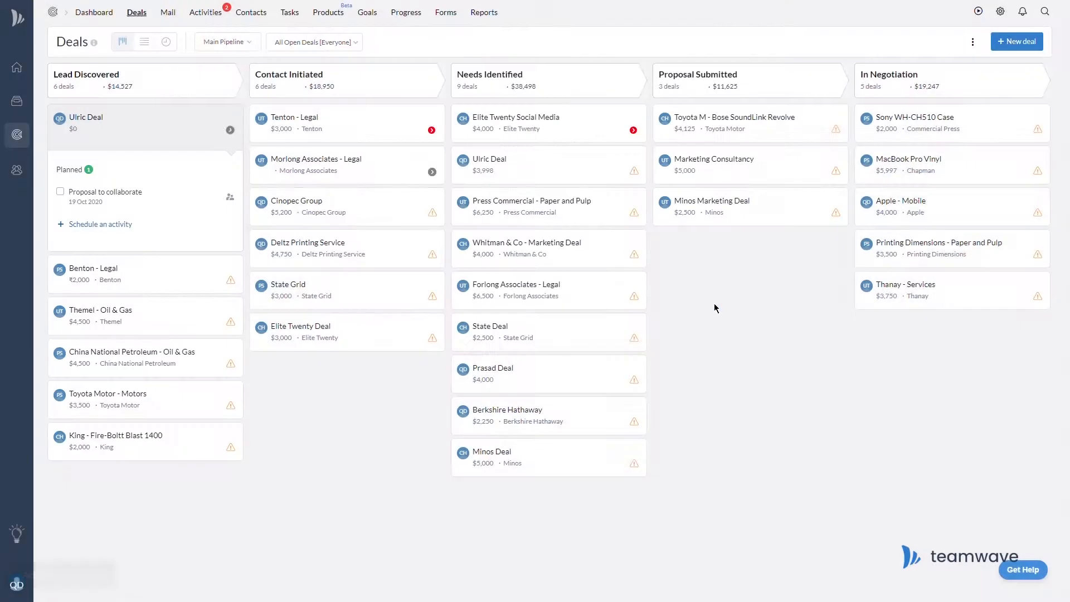
pyautogui.click(230, 129)
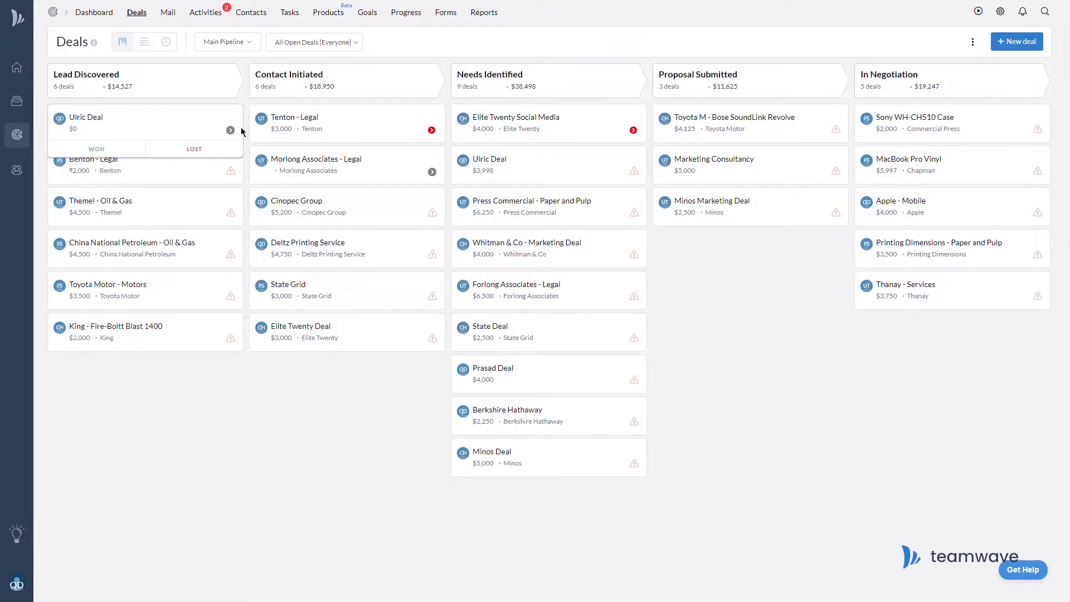
pyautogui.click(223, 17)
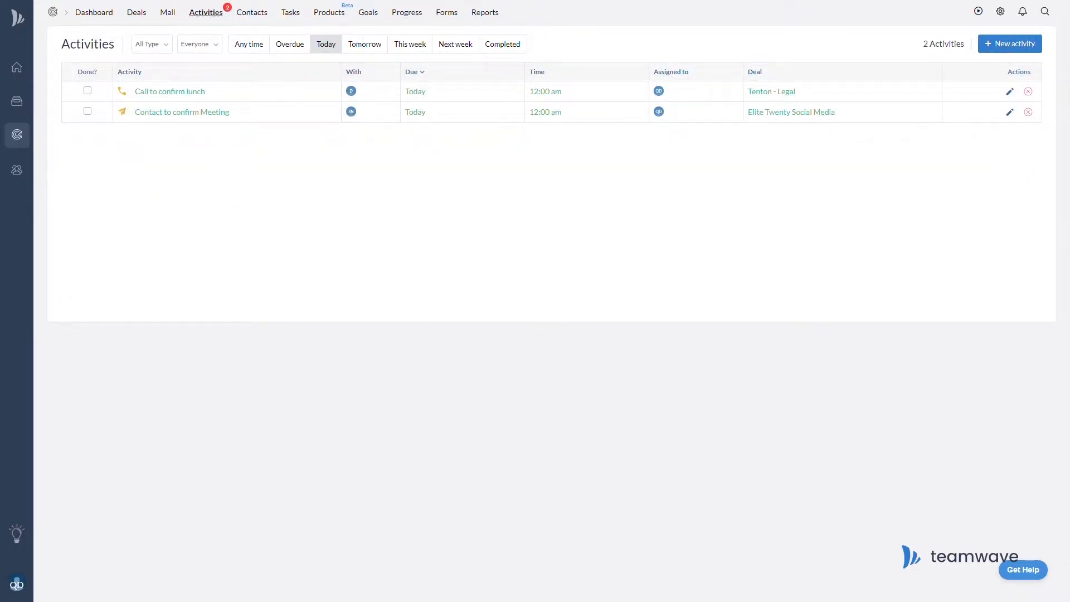
# Reschedule the Call to confirm lunch and set Contact to confirm Meeting to 12:15 pm.
pyautogui.click(1010, 92)
pyautogui.click(391, 237)
pyautogui.scroll(-2, 401, 319)
pyautogui.click(401, 312)
pyautogui.click(709, 284)
pyautogui.click(1011, 112)
pyautogui.click(407, 239)
pyautogui.click(373, 266)
pyautogui.click(717, 287)
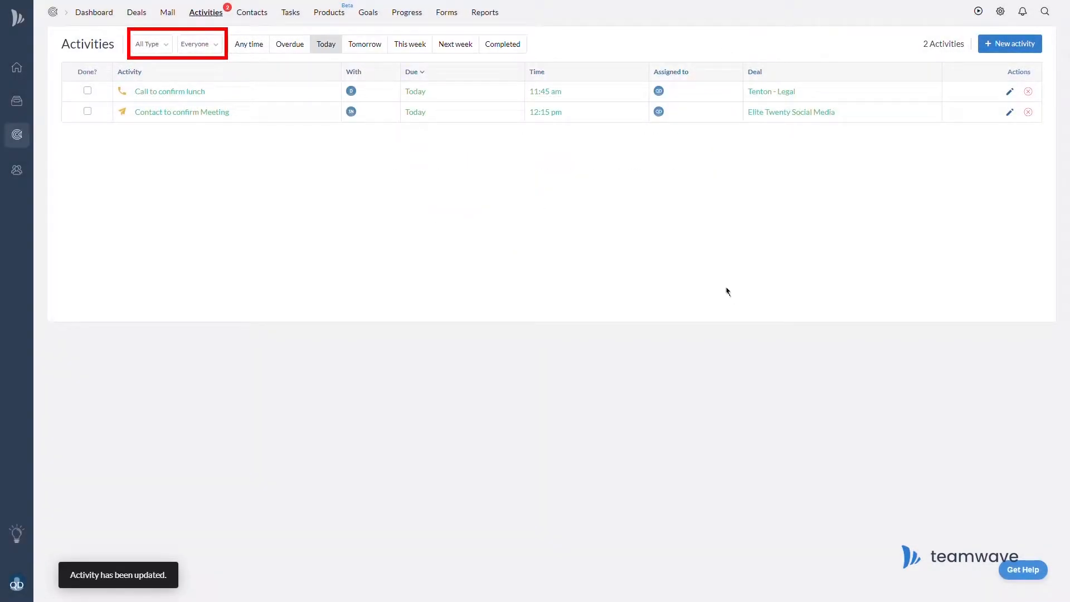
pyautogui.click(376, 51)
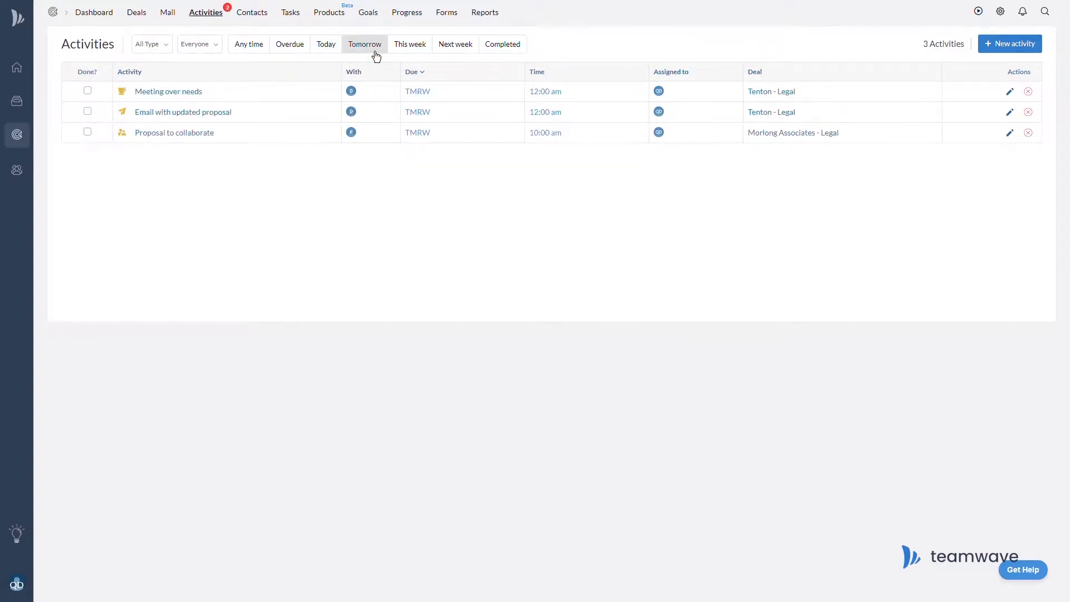
pyautogui.click(425, 55)
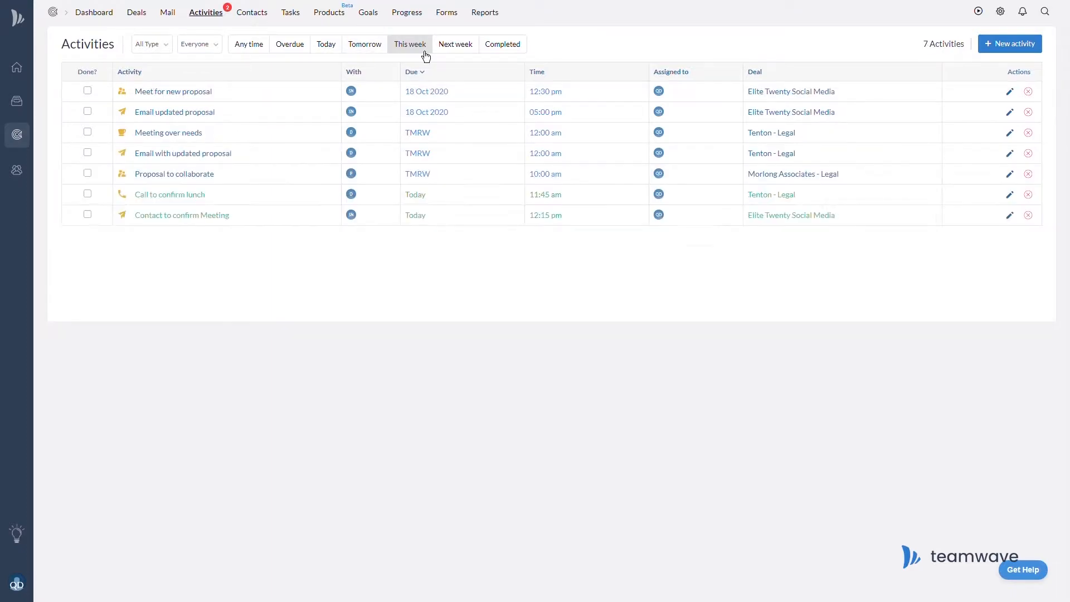
pyautogui.click(1009, 51)
pyautogui.click(649, 95)
pyautogui.write('Ulric')
pyautogui.click(641, 113)
pyautogui.click(466, 137)
pyautogui.write('request introductory meeting over collaboration')
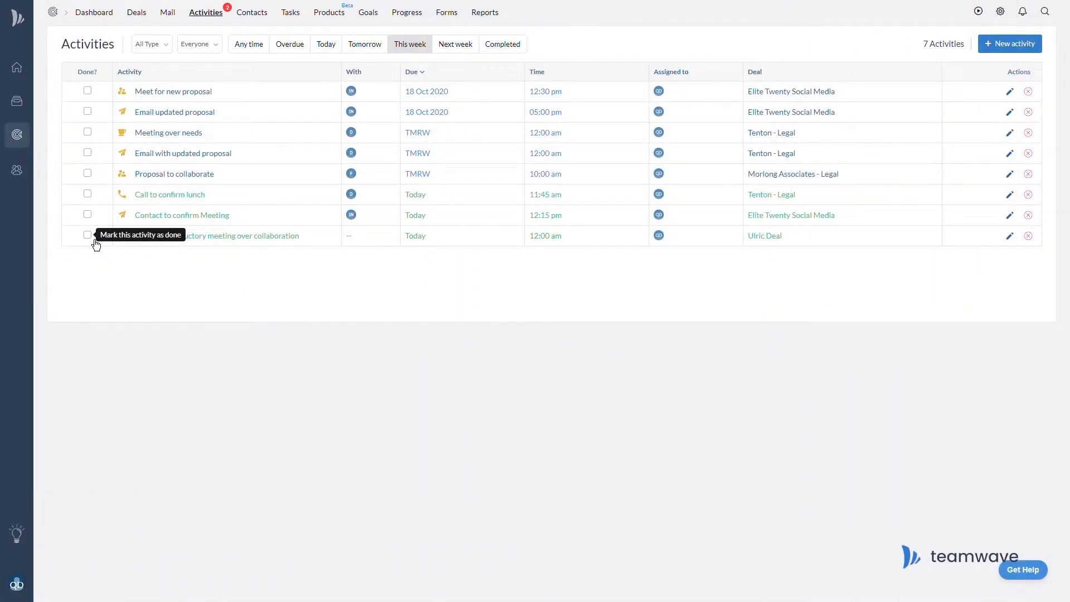
pyautogui.click(88, 235)
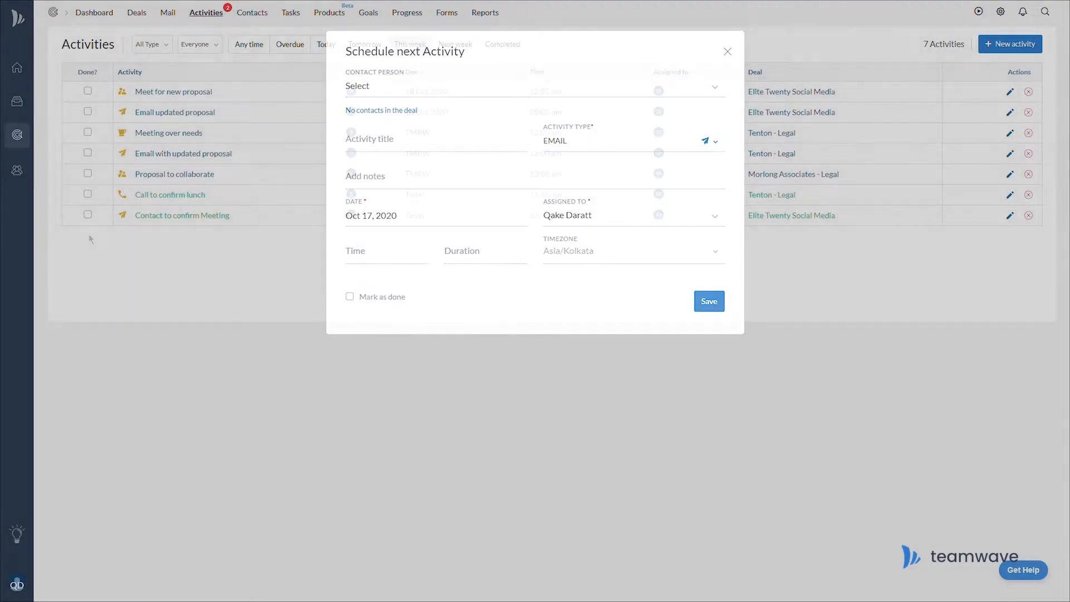
pyautogui.click(88, 234)
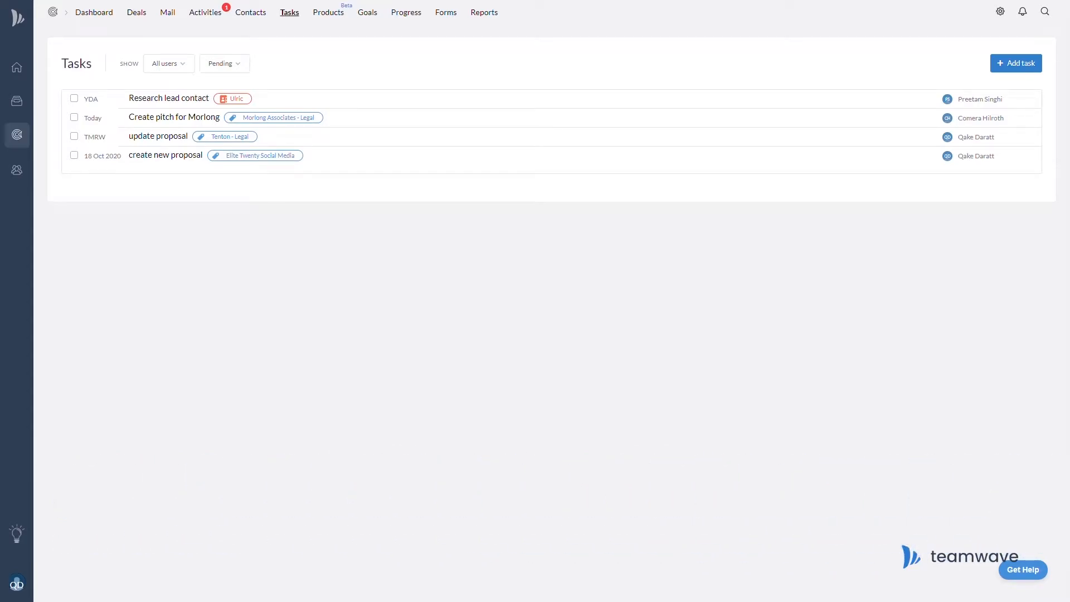
pyautogui.click(1024, 67)
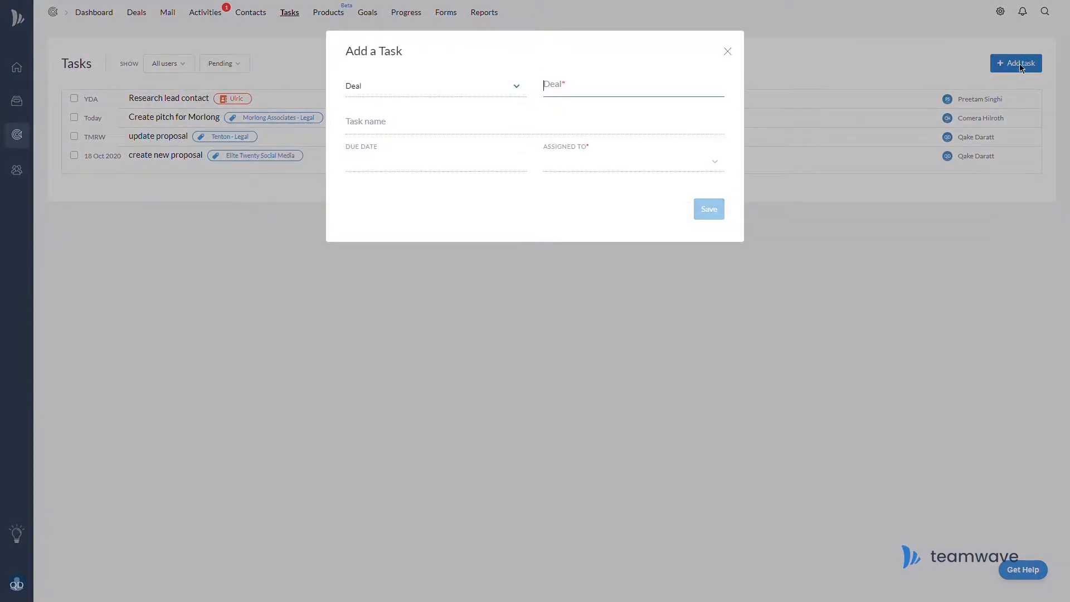
pyautogui.write('Ulric')
pyautogui.click(596, 117)
pyautogui.click(447, 134)
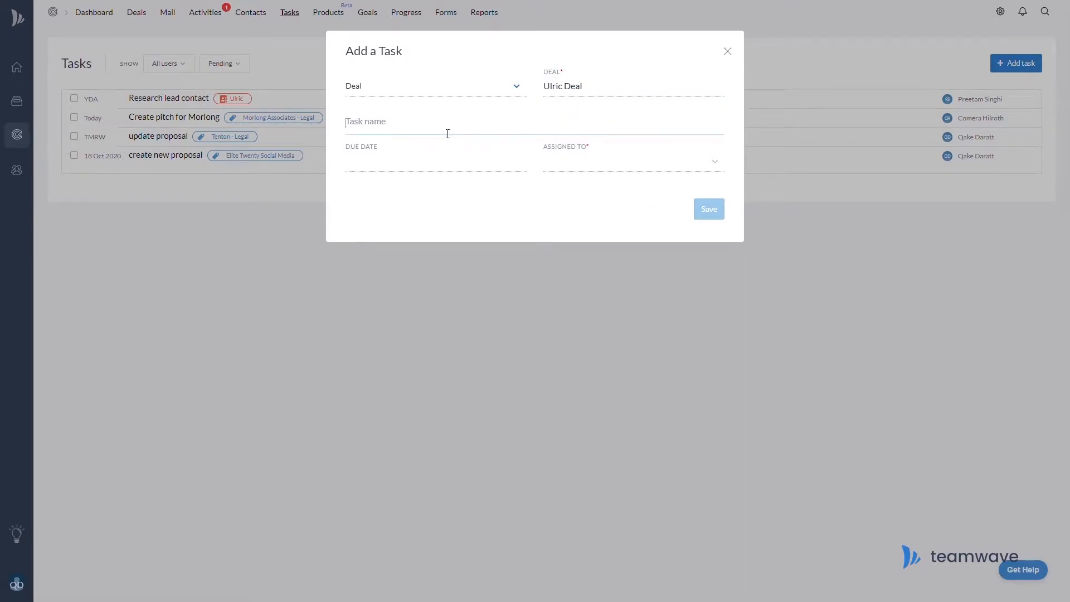
pyautogui.write('Prepare pitch to')
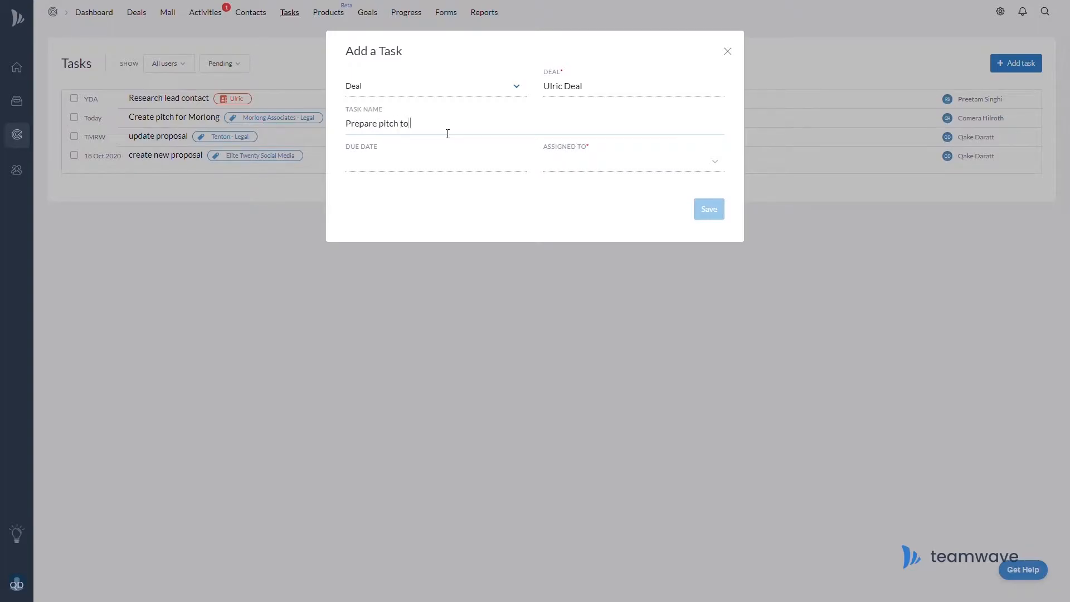
pyautogui.write(' present - proposal to collaborate')
pyautogui.click(402, 162)
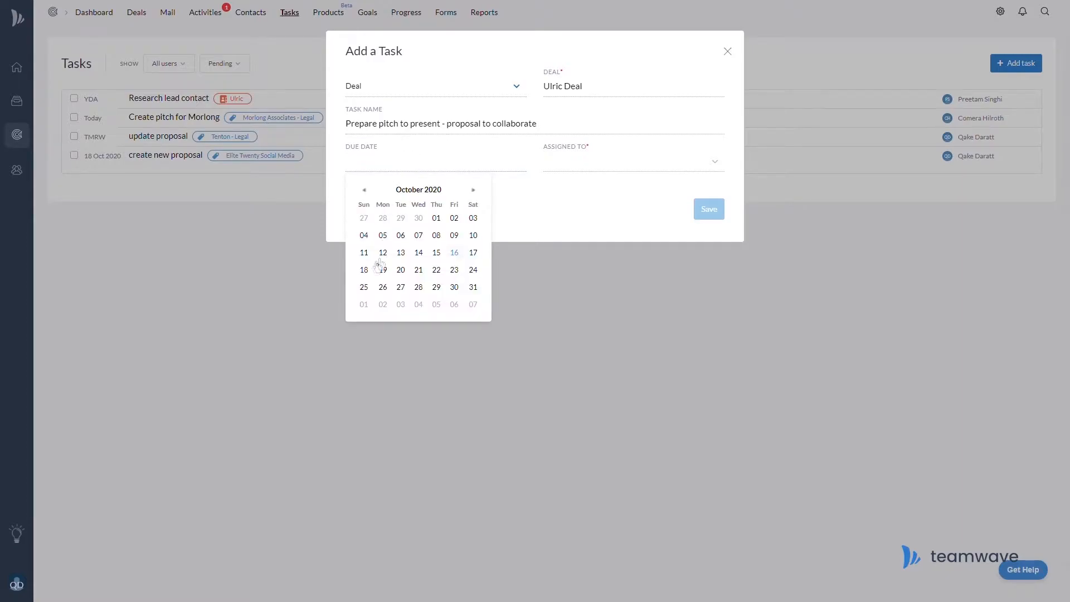
pyautogui.click(365, 271)
pyautogui.click(575, 159)
pyautogui.click(568, 192)
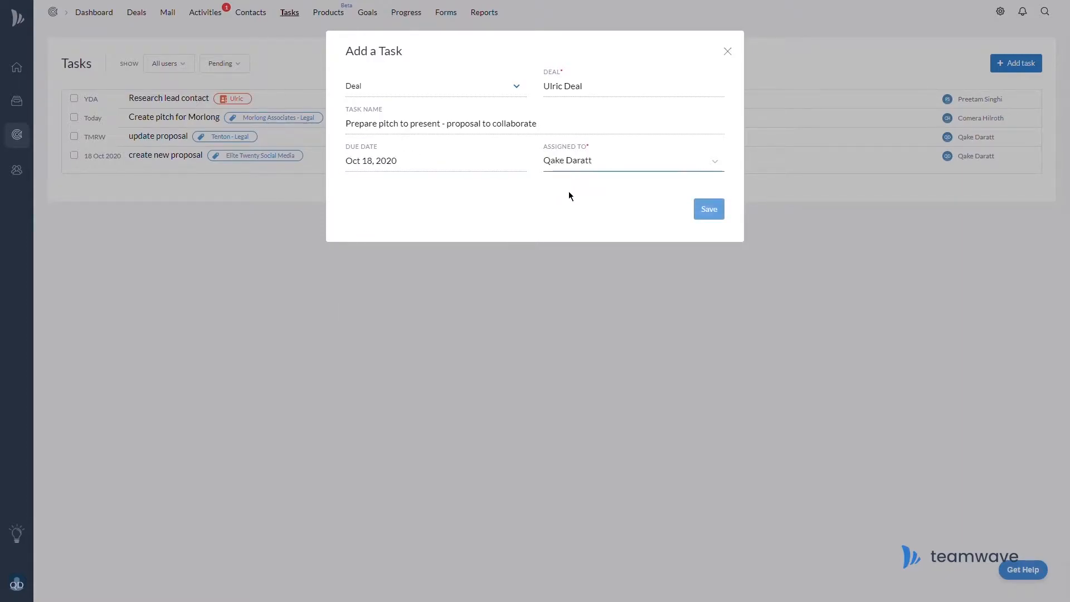
pyautogui.click(723, 219)
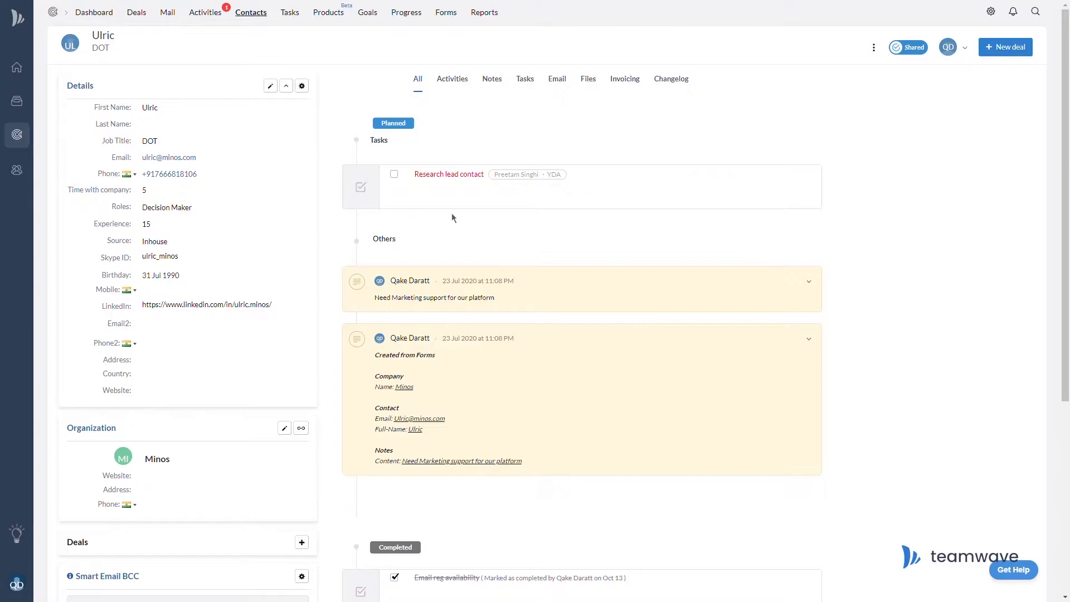
# Mark Research lead contact completed in the contact's tasks, then go to Integrations.
pyautogui.click(526, 80)
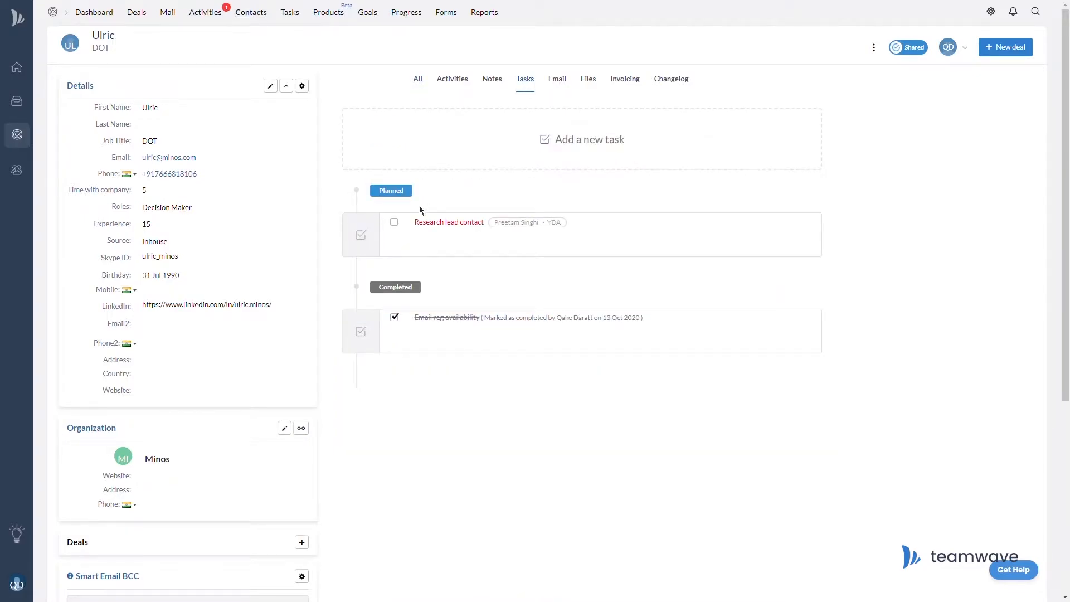
pyautogui.click(400, 228)
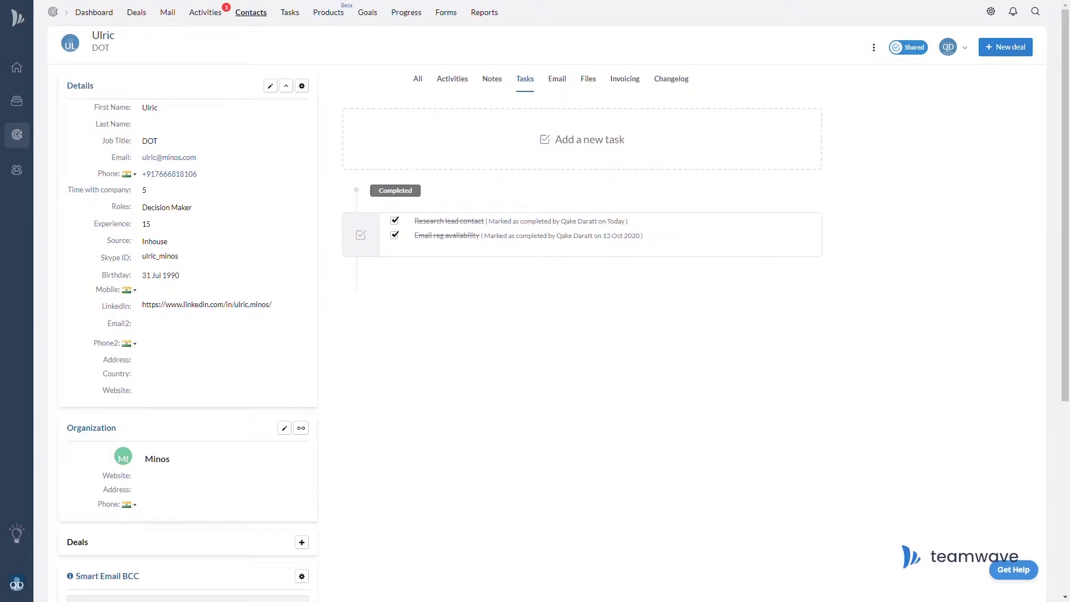
pyautogui.click(17, 584)
pyautogui.click(83, 538)
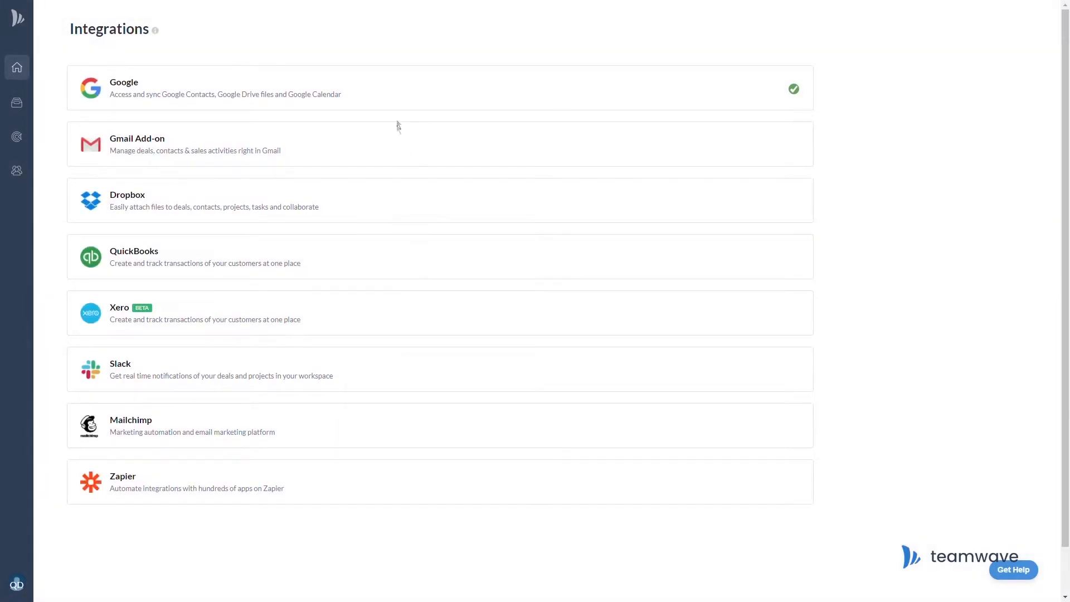
# Expand the Google integration to confirm Contacts, Drive and Calendar sync, then return to Deals.
pyautogui.click(410, 102)
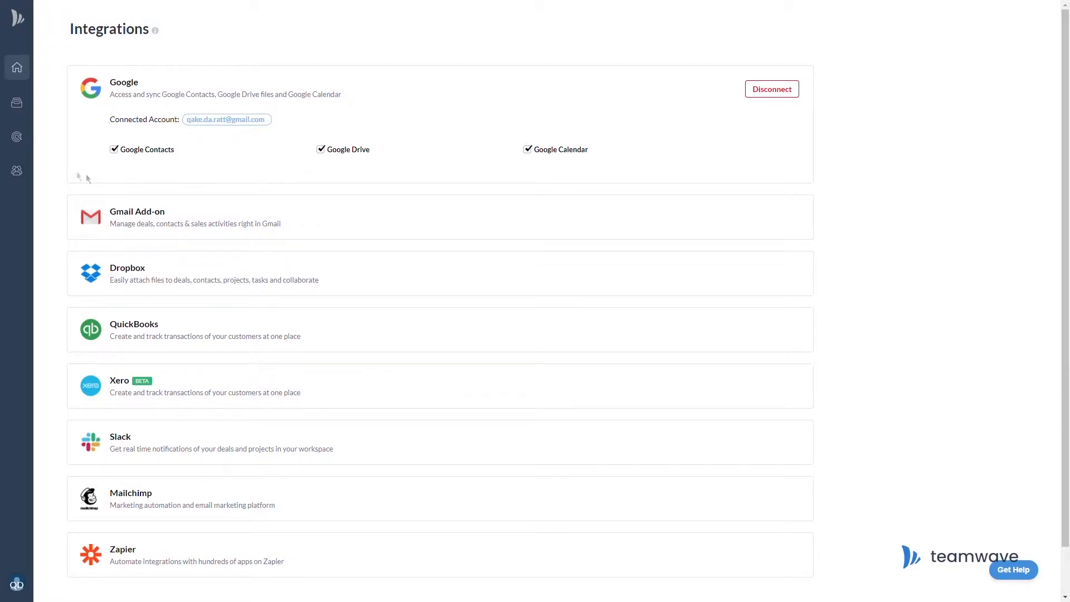
pyautogui.click(16, 136)
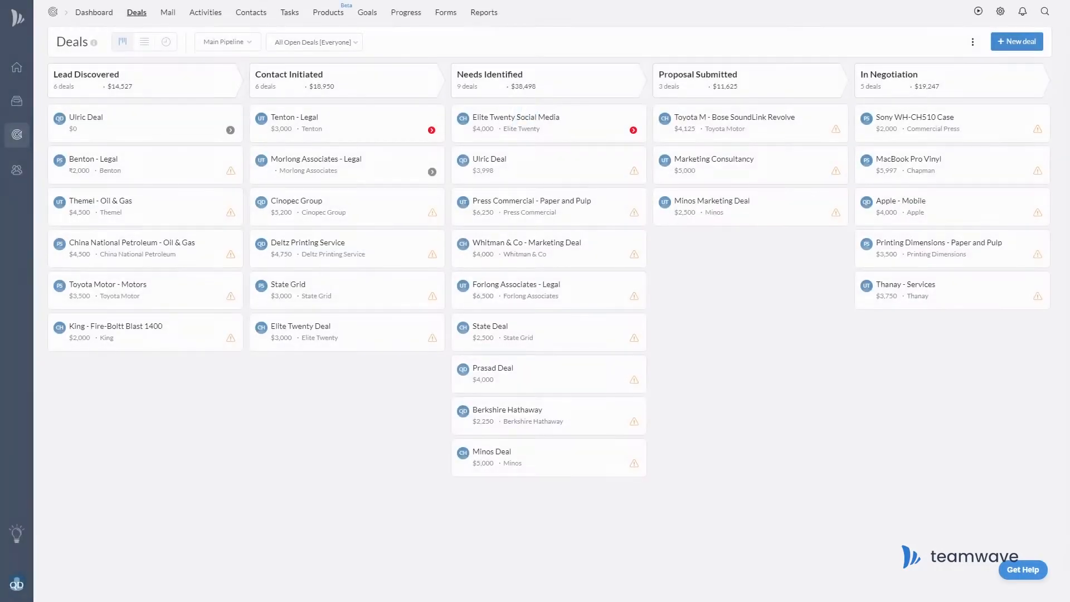
# Add a 'Conference' activity type with an icon in the CRM activity type settings.
pyautogui.click(1001, 13)
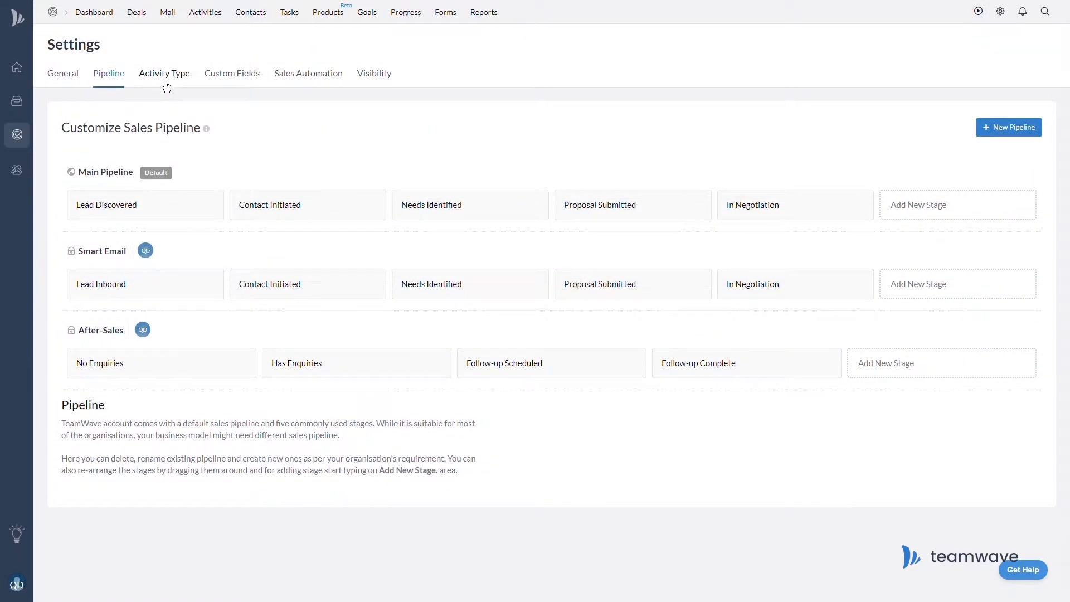
pyautogui.click(160, 74)
pyautogui.click(998, 159)
pyautogui.click(422, 109)
pyautogui.click(420, 185)
pyautogui.write('Conference')
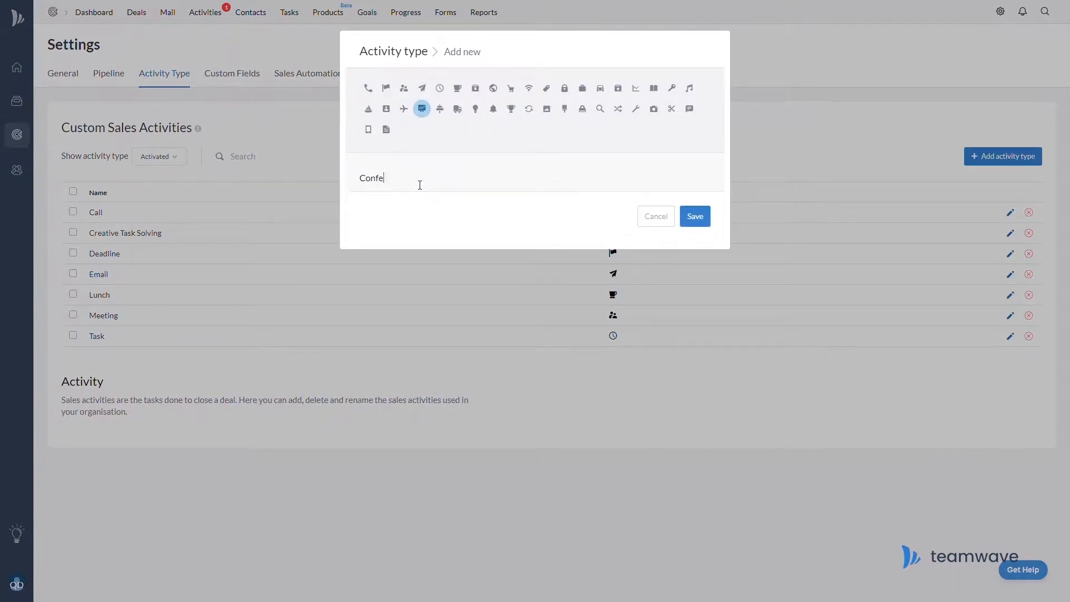
pyautogui.click(700, 221)
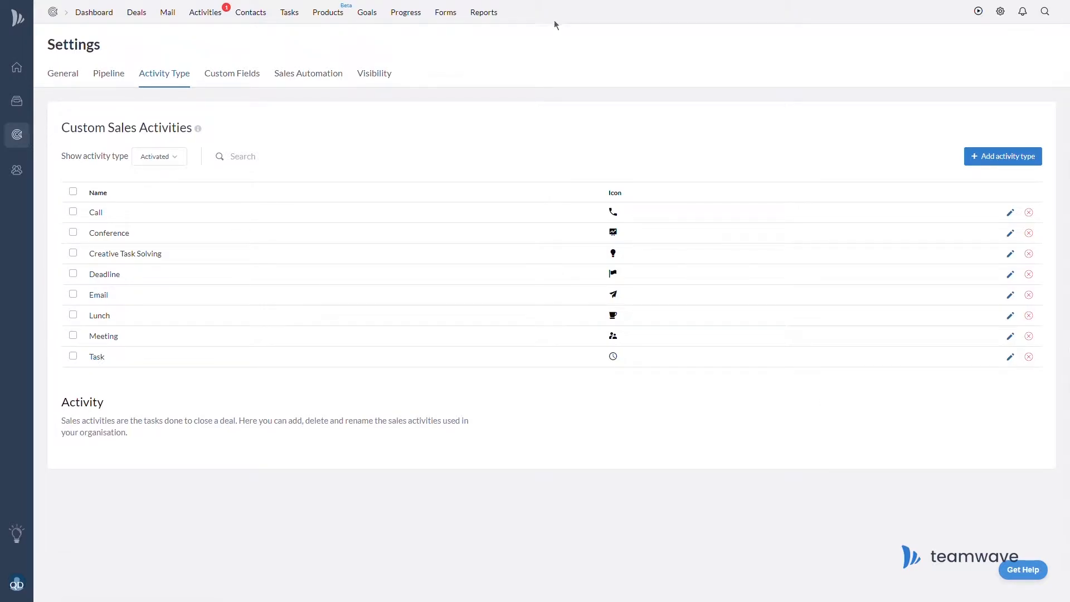
pyautogui.click(495, 22)
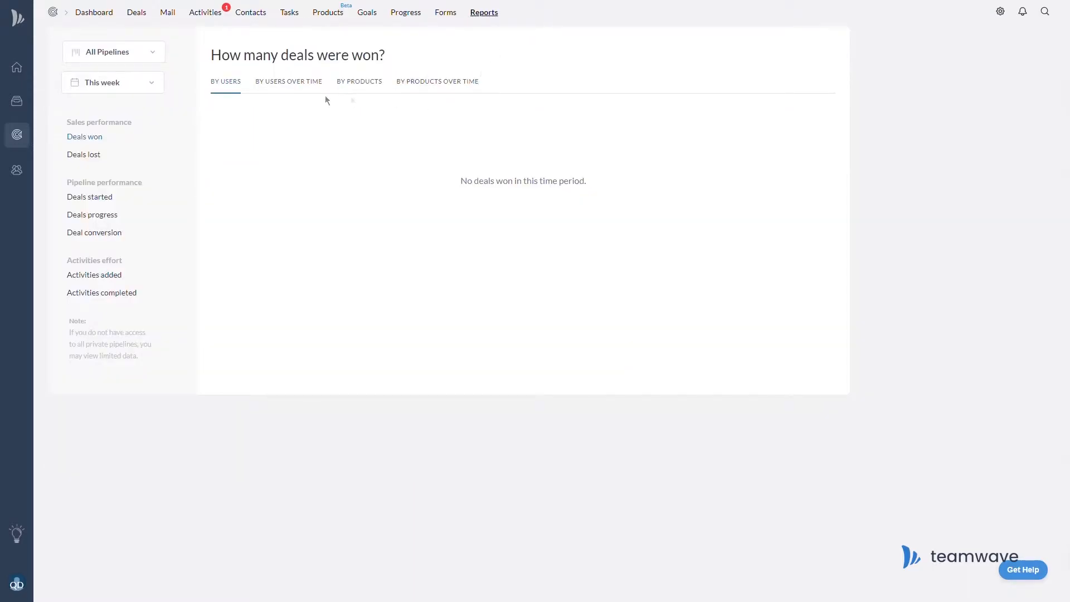
# Switch reports to Last month and view the Activities added and Activities completed reports.
pyautogui.click(115, 85)
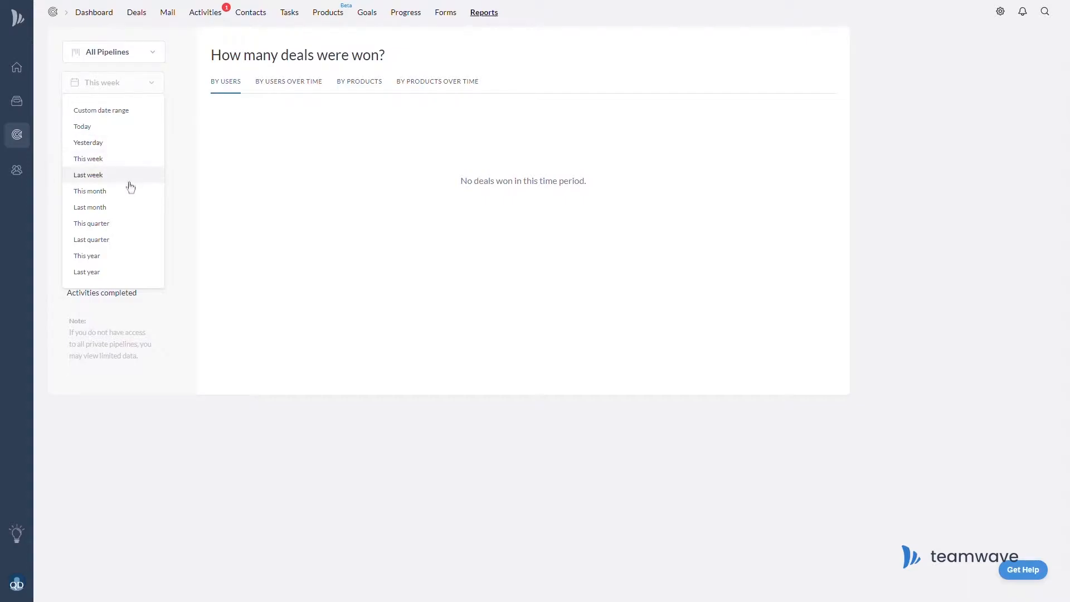
pyautogui.click(130, 208)
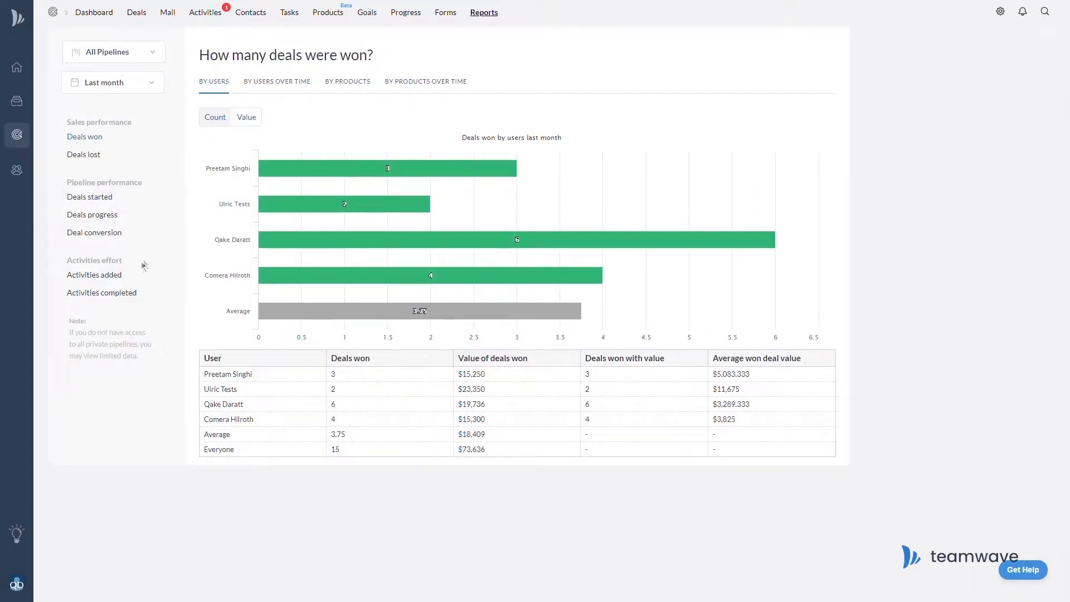
pyautogui.click(119, 283)
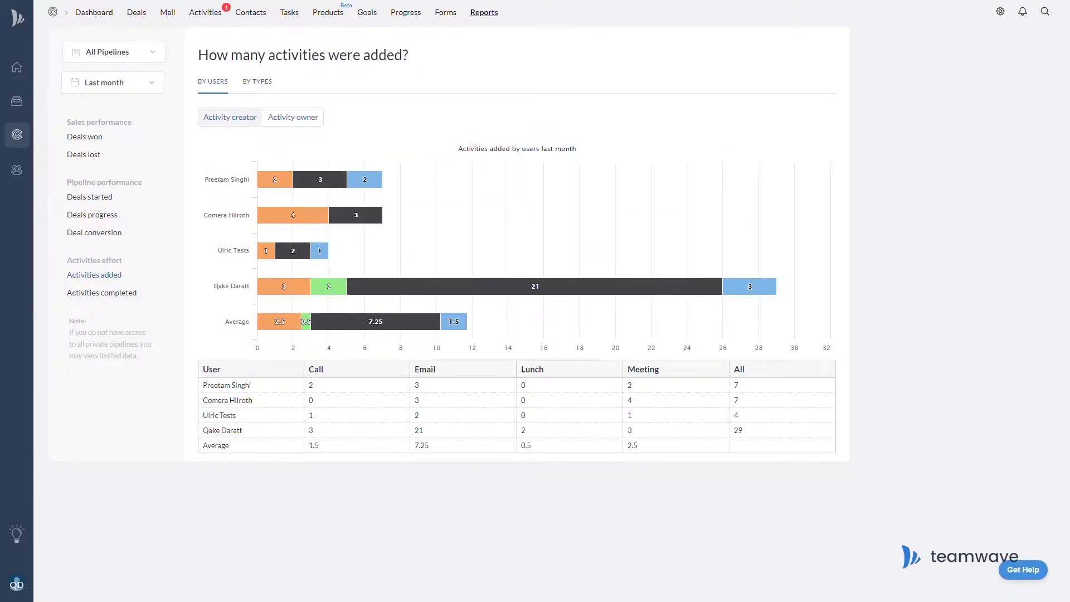
pyautogui.click(103, 299)
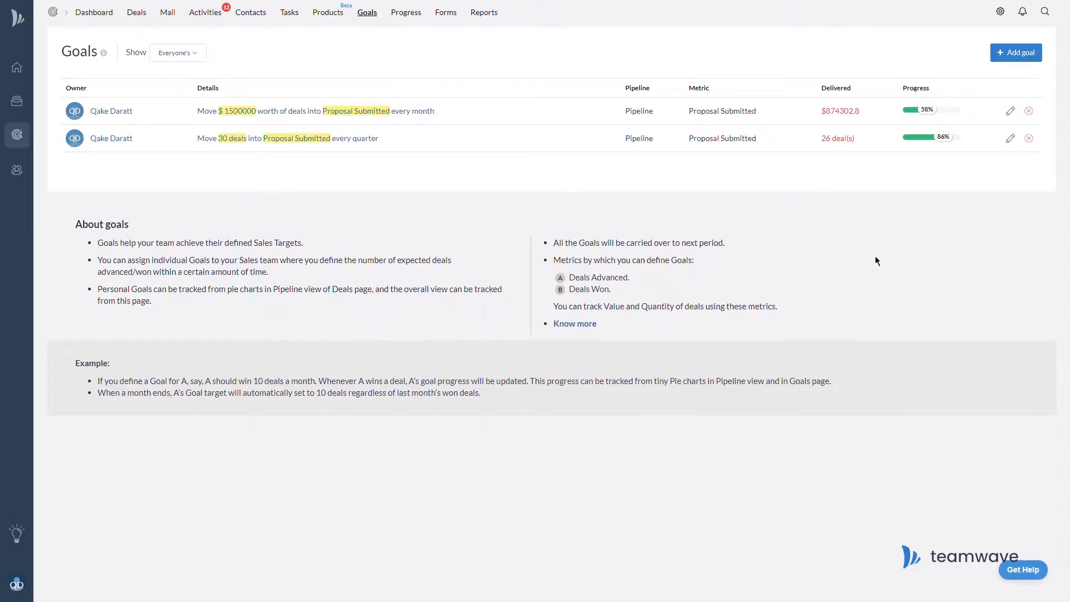
# Add a new In Negotiation sales goal and open its details.
pyautogui.click(1020, 55)
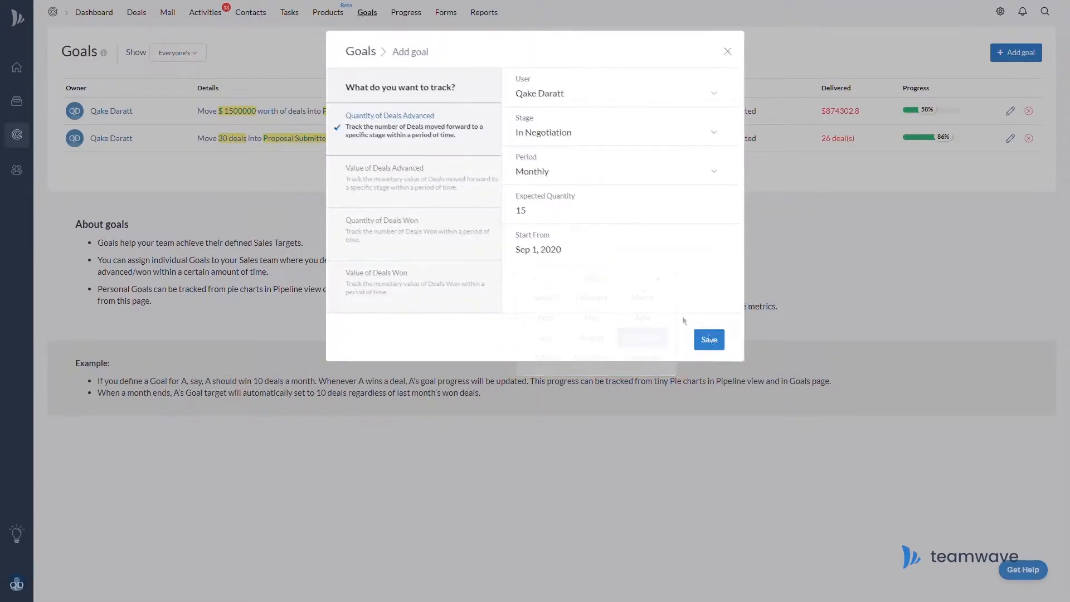
pyautogui.click(709, 339)
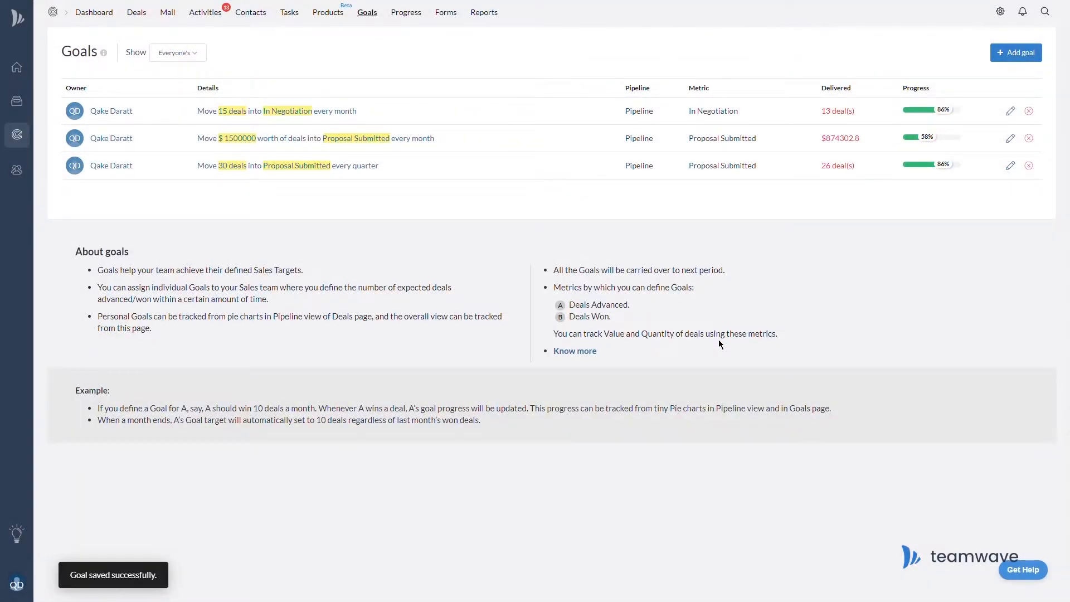
pyautogui.click(268, 119)
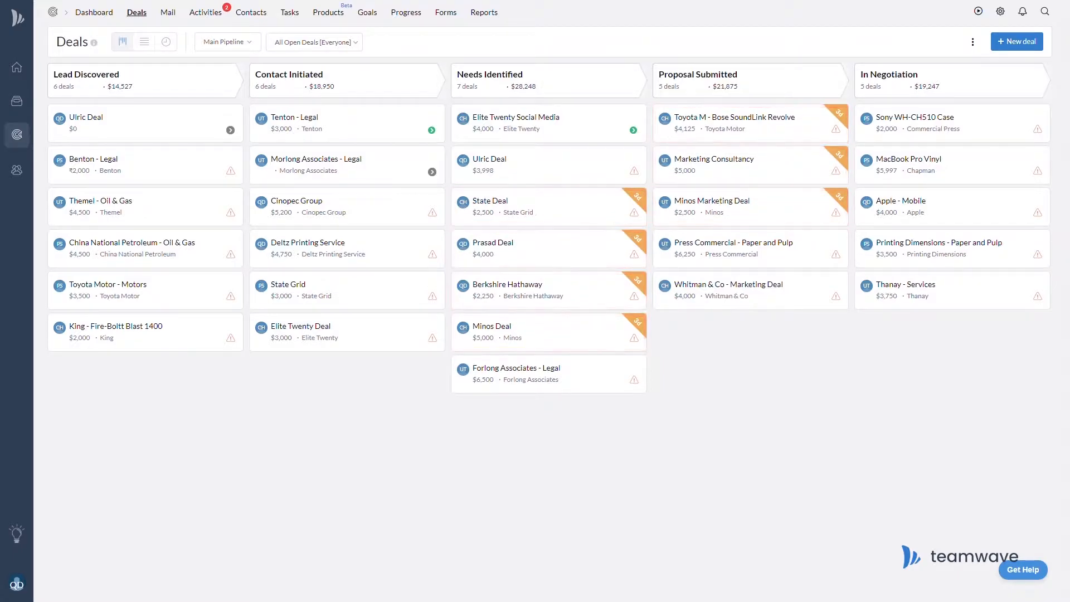
# Enable 3-day deal rotting on the Lead Discovered and Contact Initiated pipeline stages.
pyautogui.click(1002, 14)
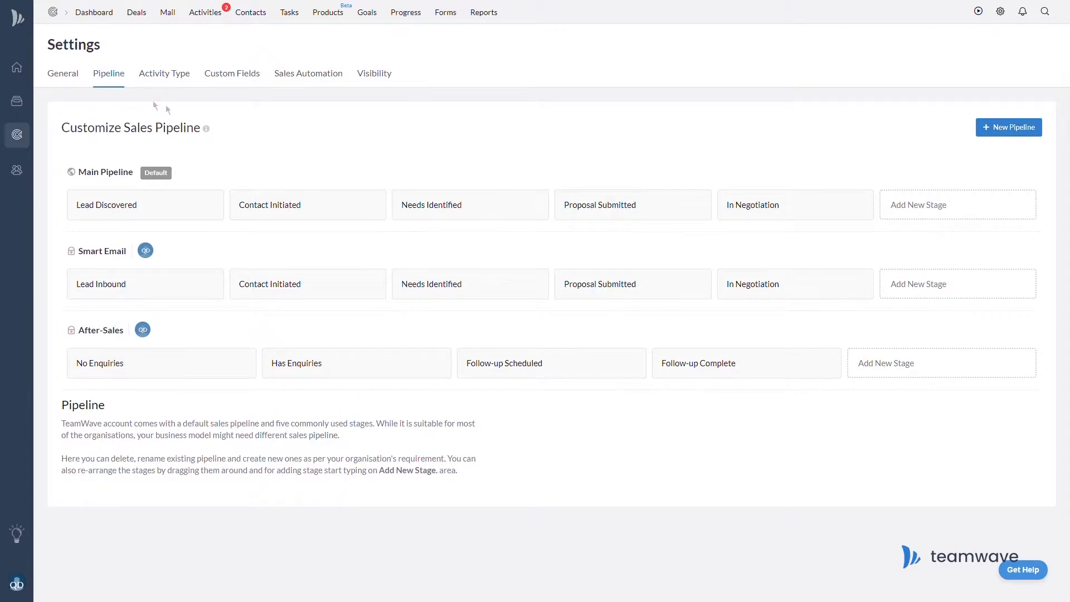
pyautogui.click(210, 207)
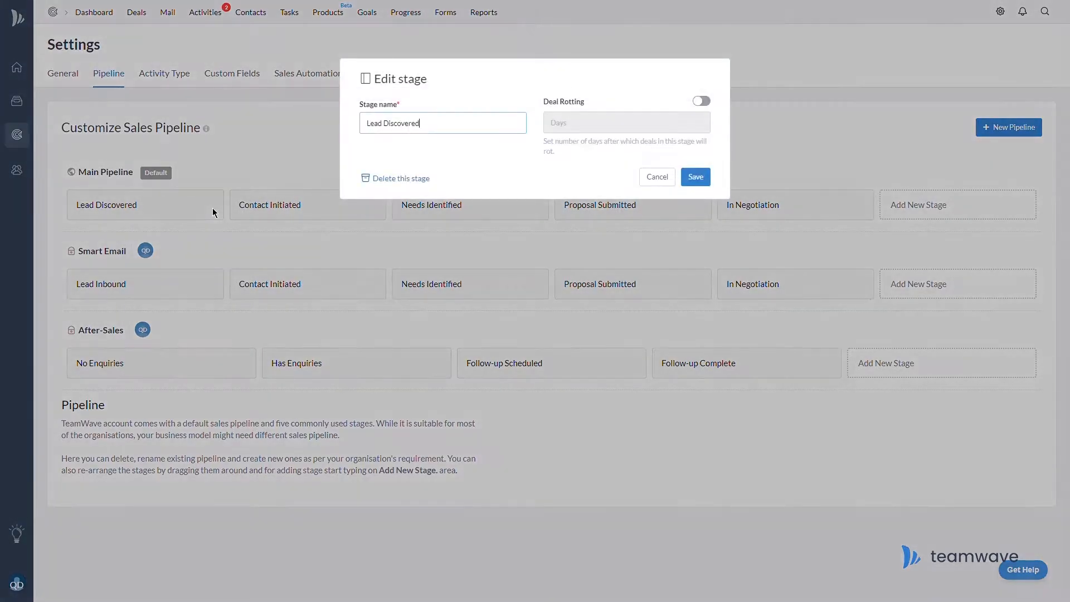
pyautogui.click(705, 105)
pyautogui.click(664, 123)
pyautogui.write('3')
pyautogui.click(697, 177)
pyautogui.click(373, 206)
pyautogui.click(701, 101)
pyautogui.click(678, 124)
pyautogui.write('3')
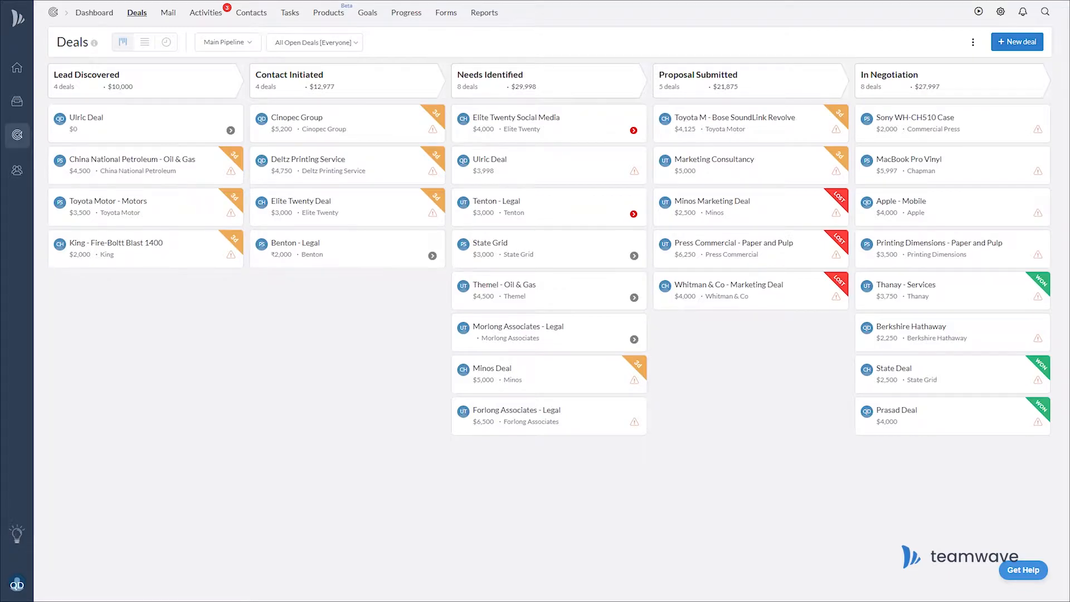
# Schedule a 'Contact with offer' call on the Elite Twenty Deal for 04:00 PM.
pyautogui.click(452, 156)
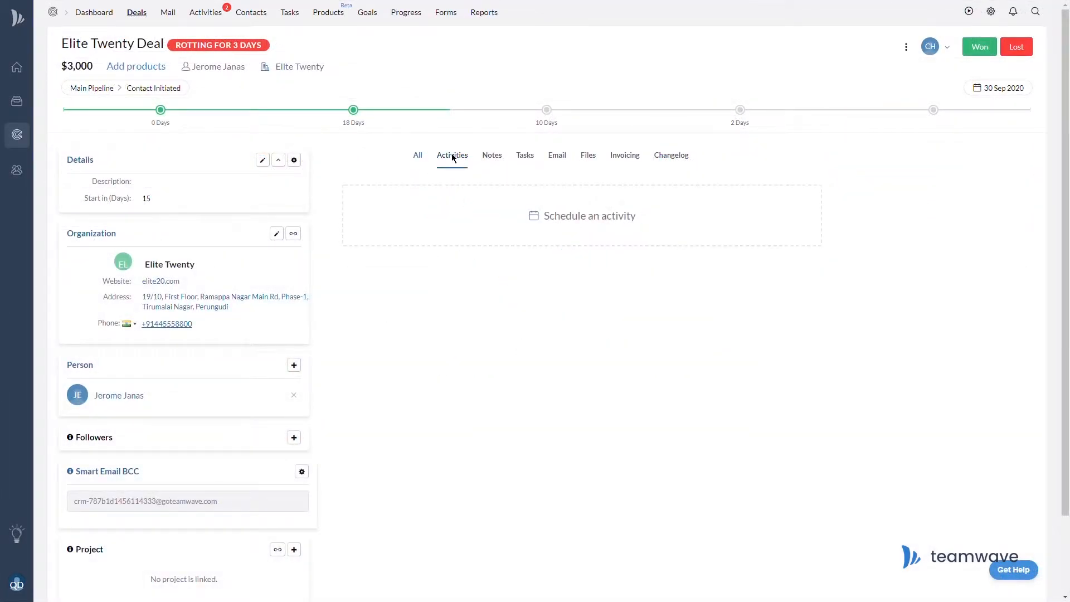
pyautogui.click(573, 221)
pyautogui.click(797, 285)
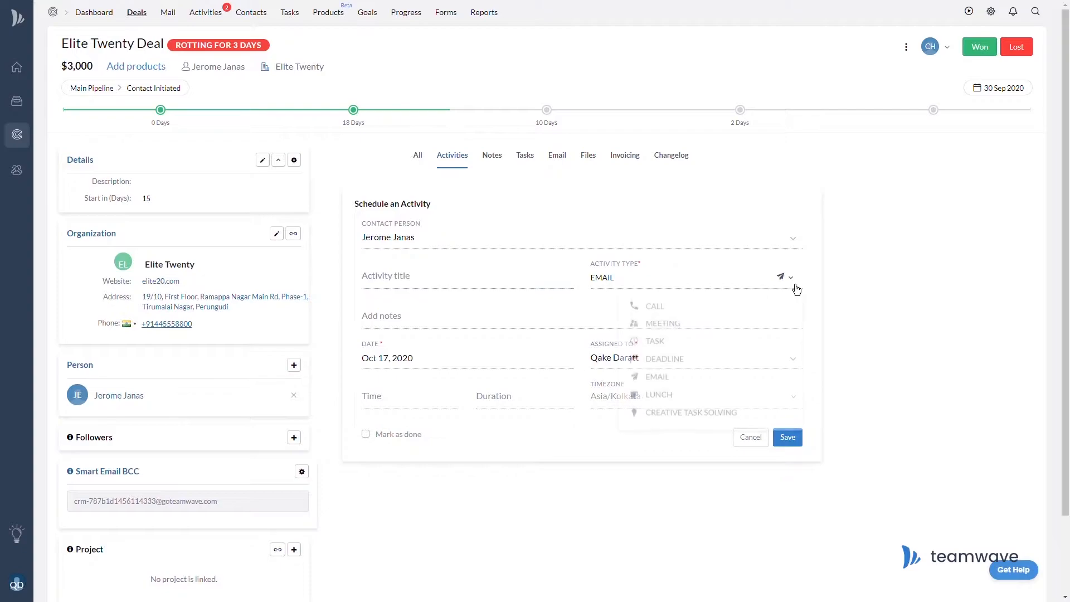
pyautogui.click(664, 308)
pyautogui.click(424, 279)
pyautogui.write('Cony')
pyautogui.write('act with offer')
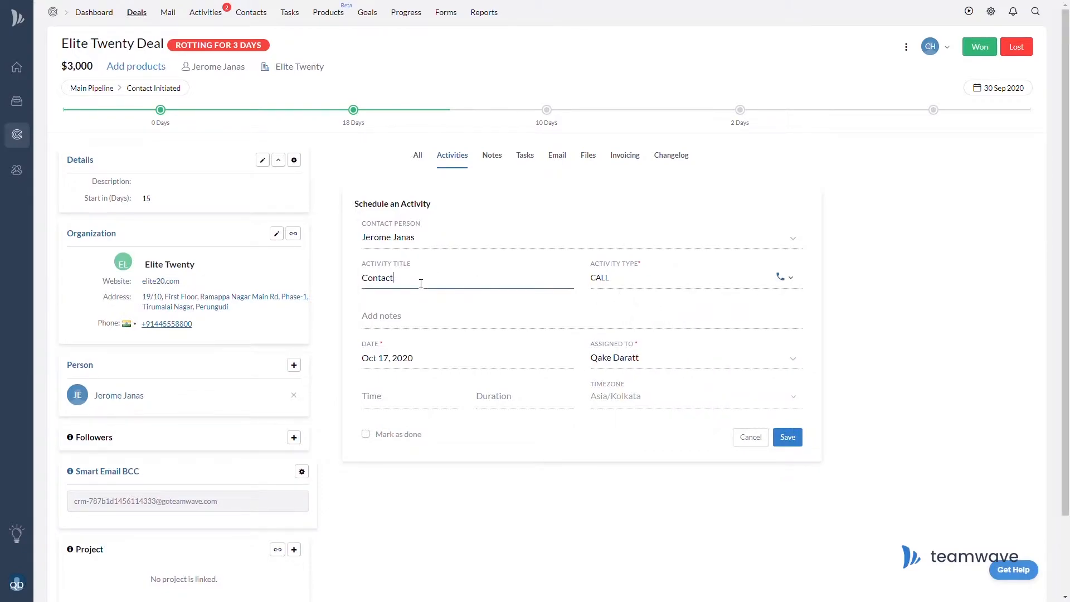
pyautogui.click(377, 401)
pyautogui.moveTo(425, 419); pyautogui.dragTo(428, 452)
pyautogui.click(398, 429)
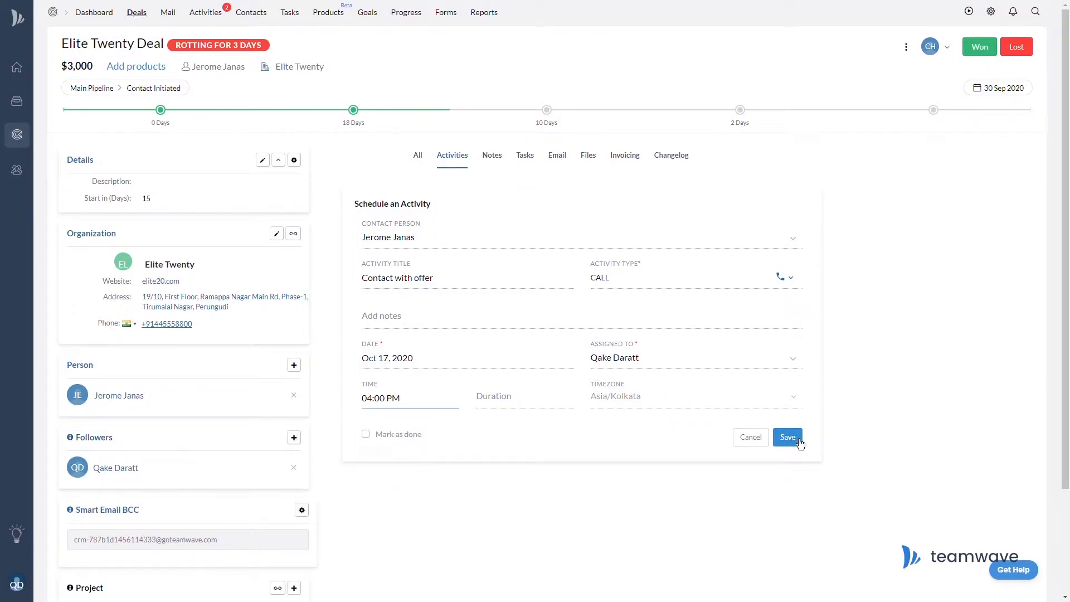
pyautogui.click(798, 439)
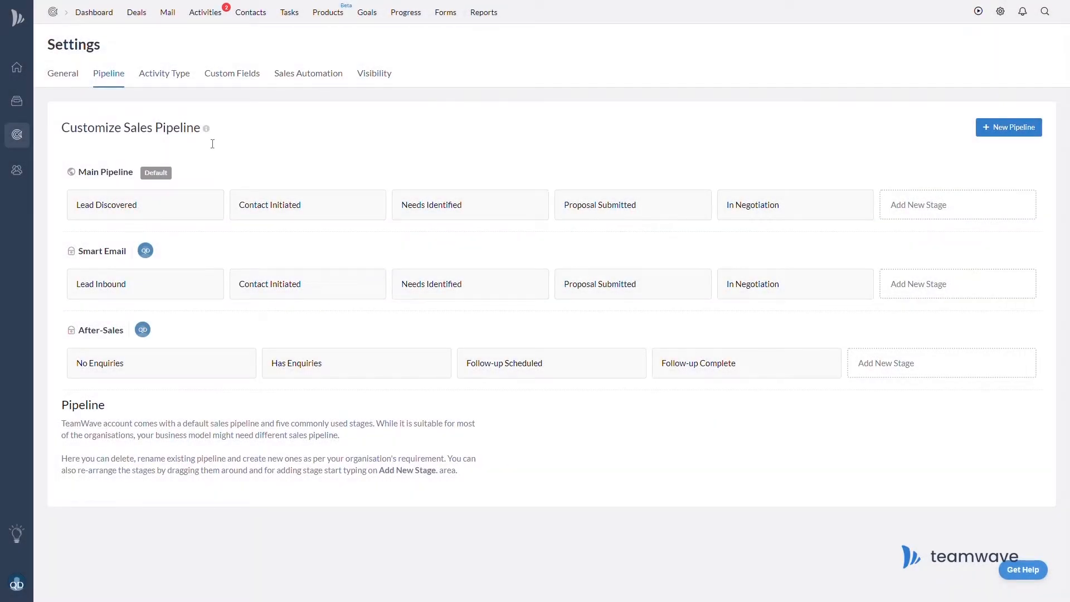
# Turn on 3-day deal rotting for the Lead Discovered stage.
pyautogui.click(215, 211)
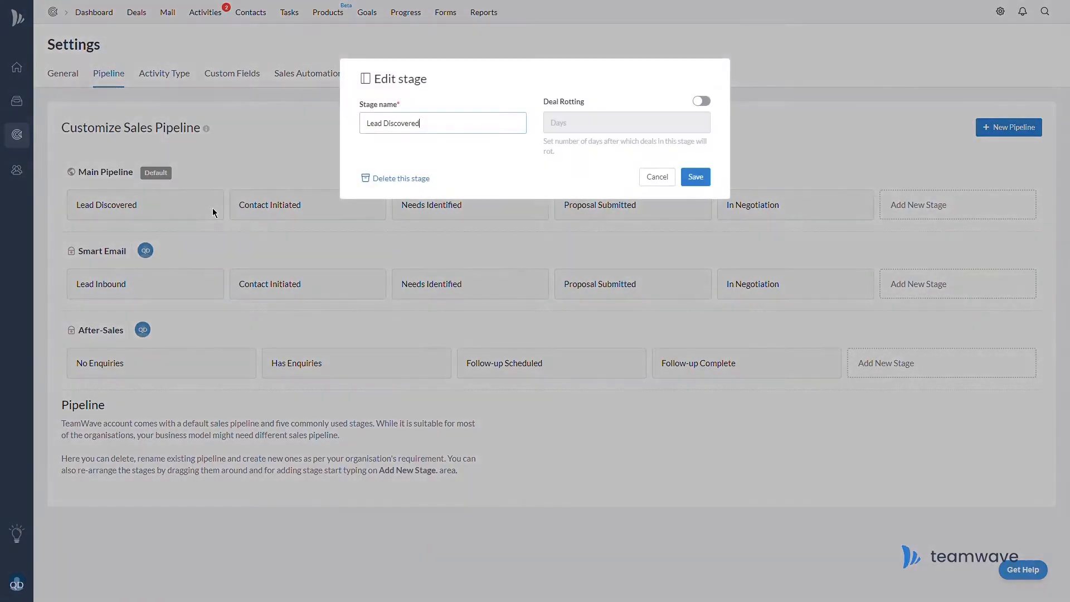
pyautogui.click(703, 102)
pyautogui.click(663, 127)
pyautogui.write('3')
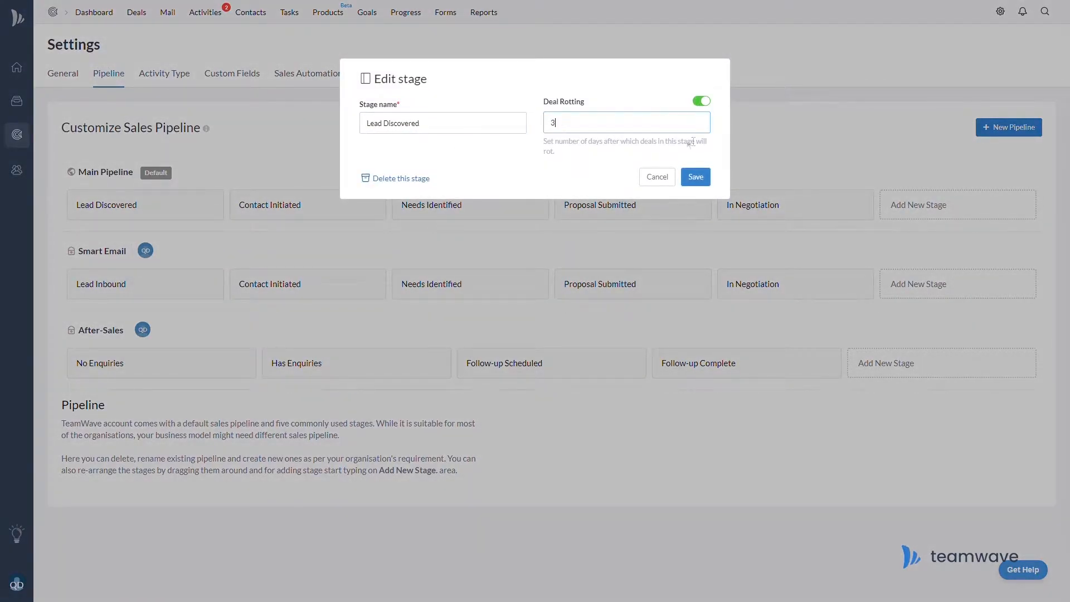
pyautogui.click(695, 178)
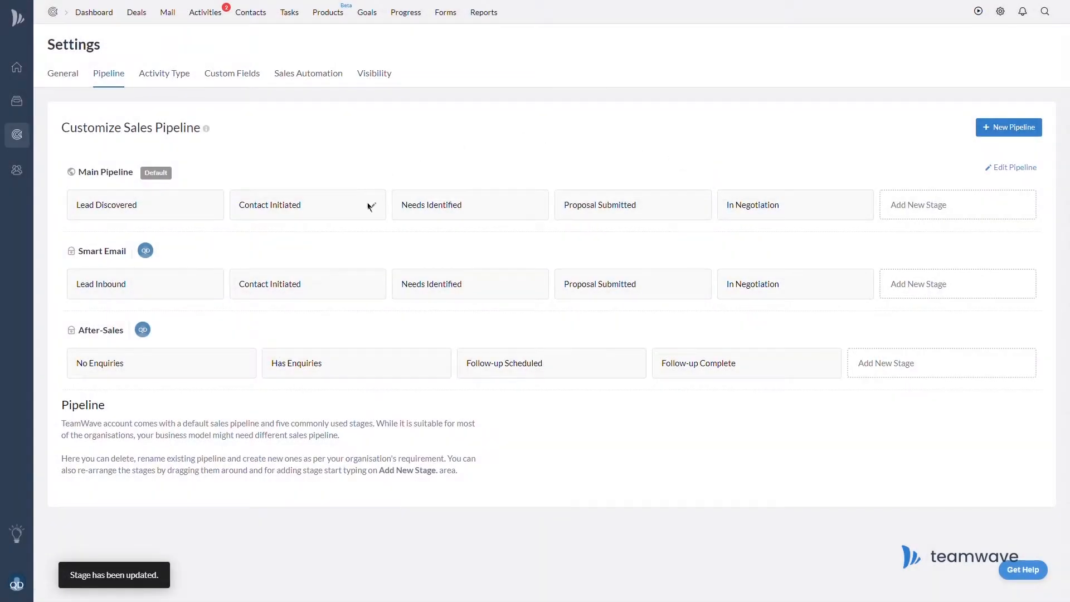
# Turn on 3-day deal rotting for the Contact Initiated stage.
pyautogui.click(374, 208)
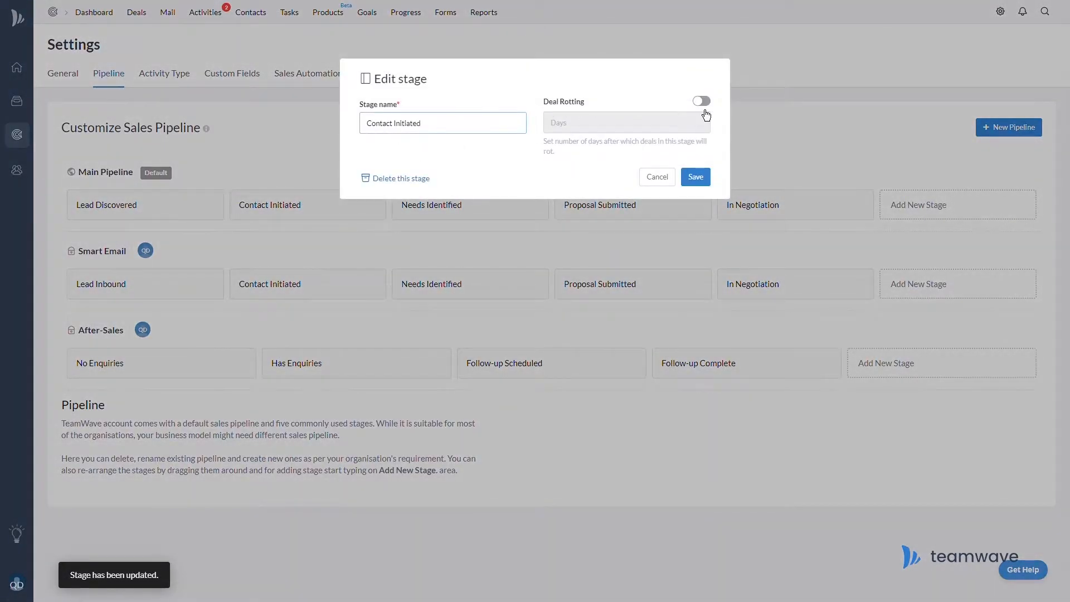
pyautogui.click(683, 126)
pyautogui.write('3')
pyautogui.click(705, 178)
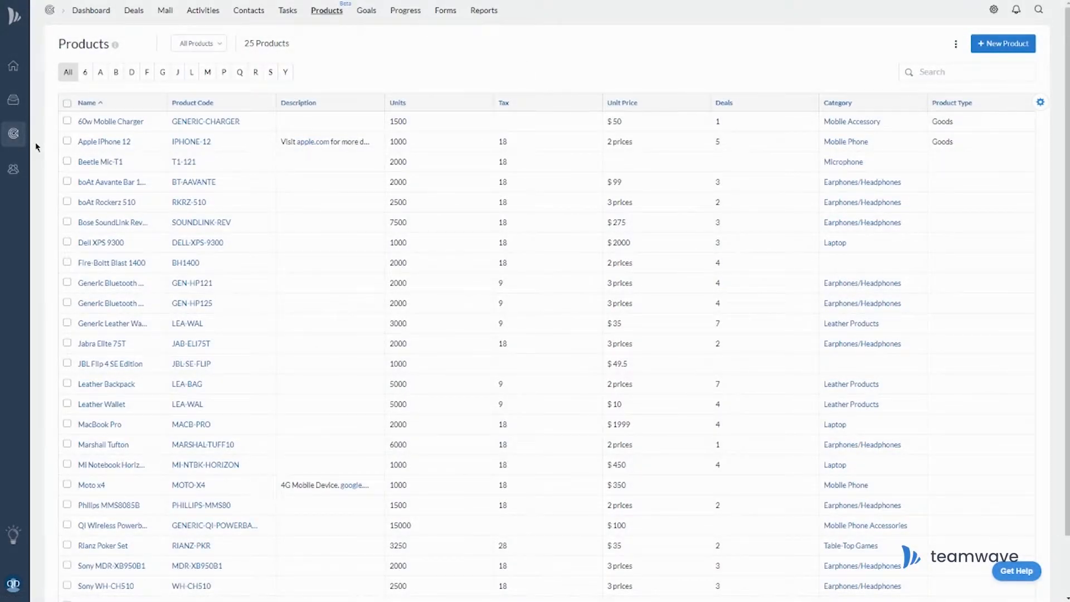
# From Apple iPhone 12's deals, open the Minos Ulric Deal and add the iPhone 12 at $549.
pyautogui.click(125, 142)
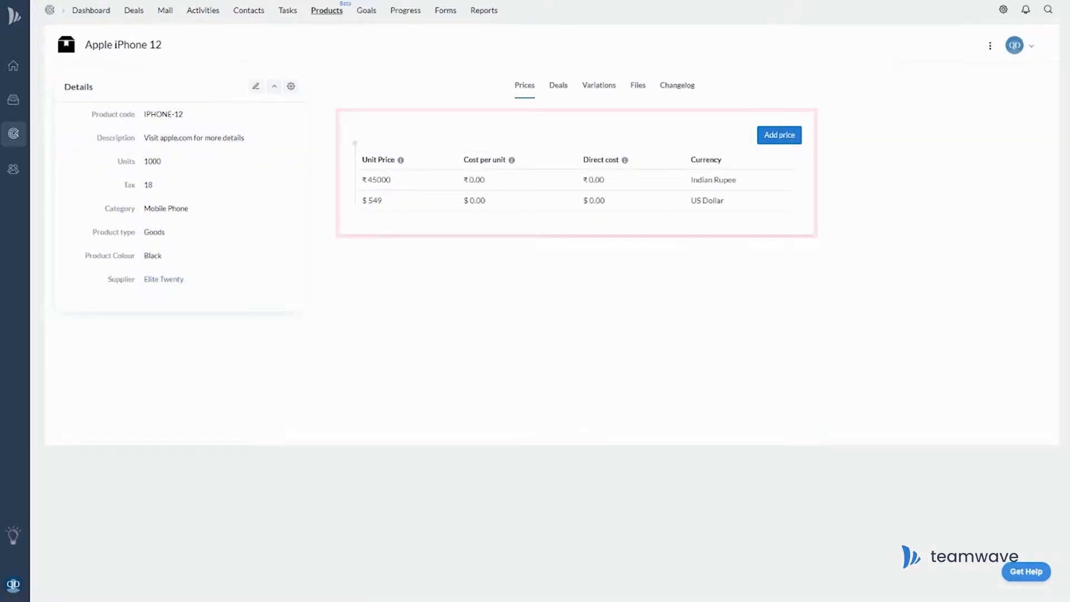
pyautogui.click(559, 86)
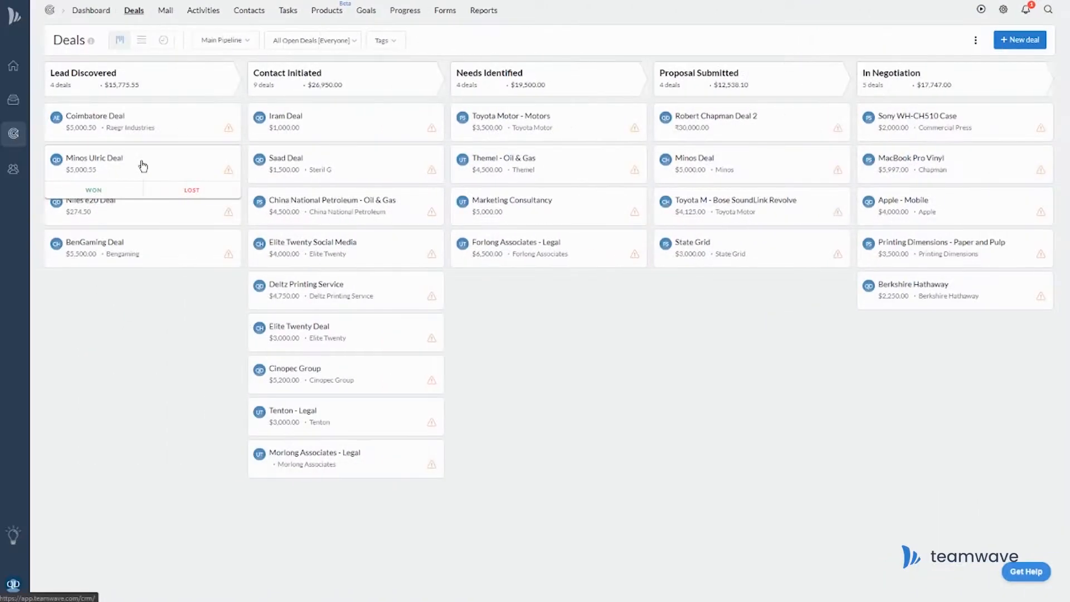
pyautogui.click(138, 165)
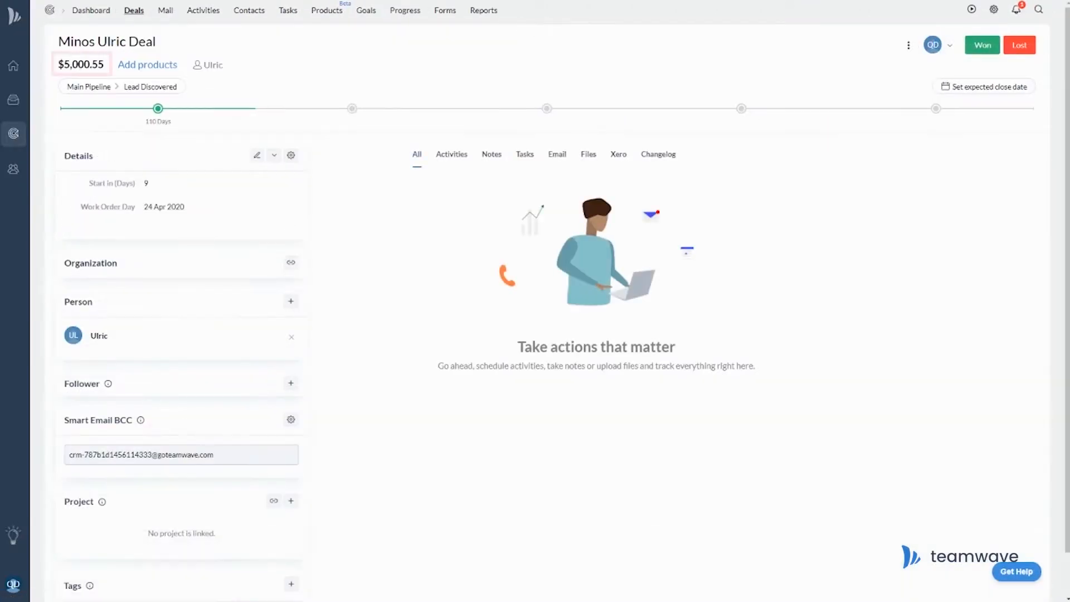
pyautogui.click(147, 64)
pyautogui.write('iphone')
pyautogui.click(384, 188)
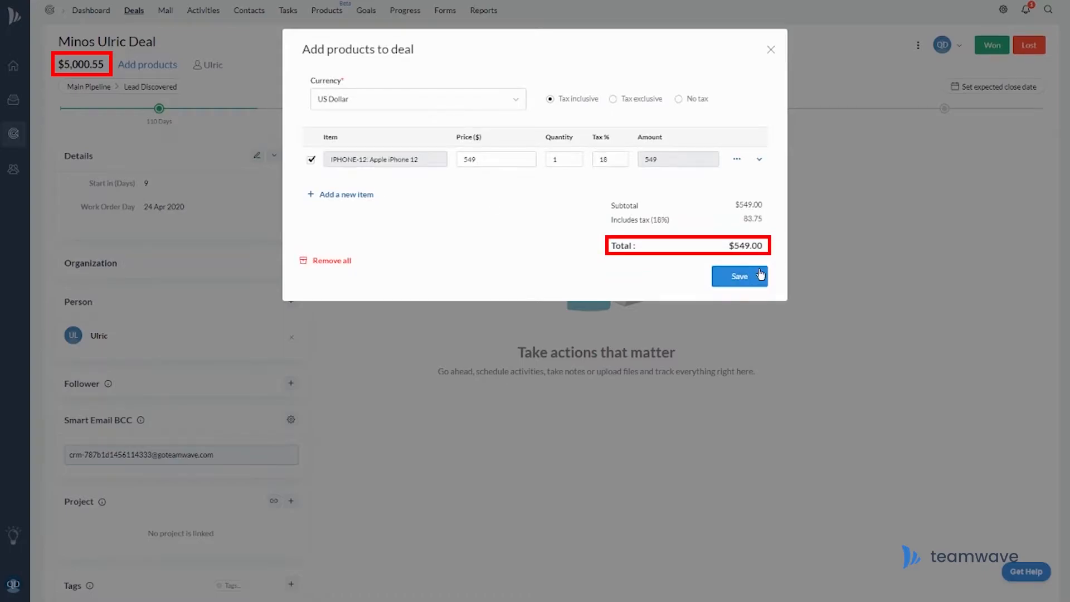
pyautogui.click(761, 275)
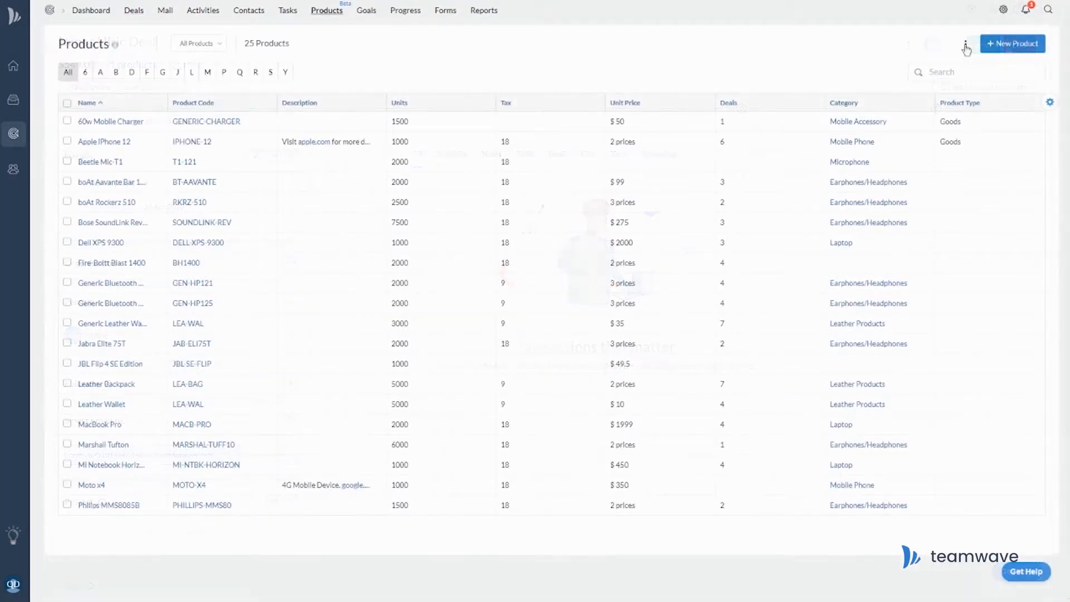
# Create product 'OnePlus Nord', code ONEPLUS-N, 1000 units, unit price 399.
pyautogui.click(1014, 43)
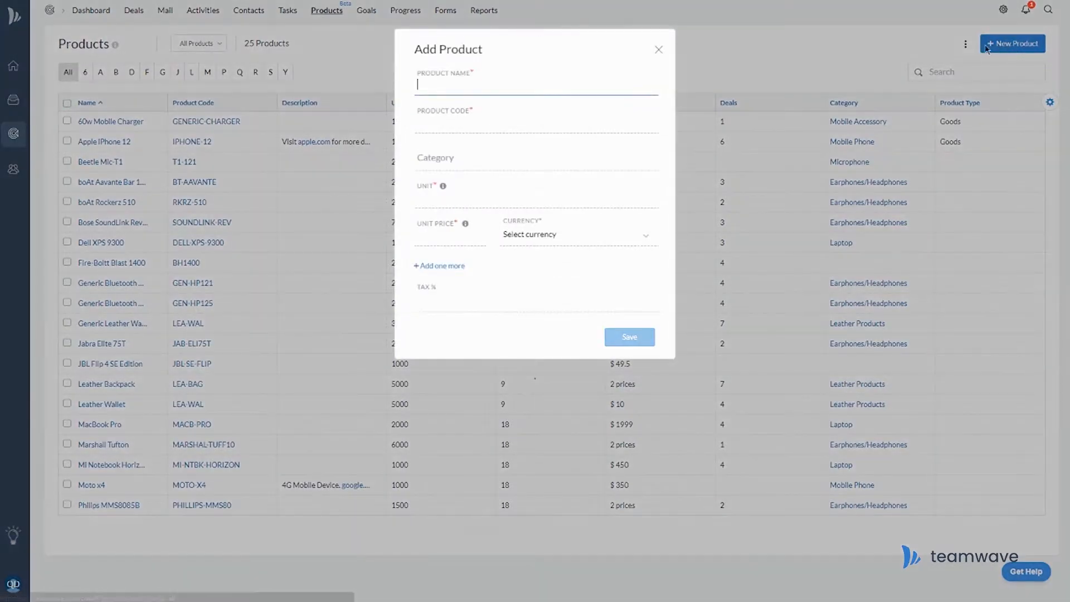
pyautogui.write('OnePlus Nord')
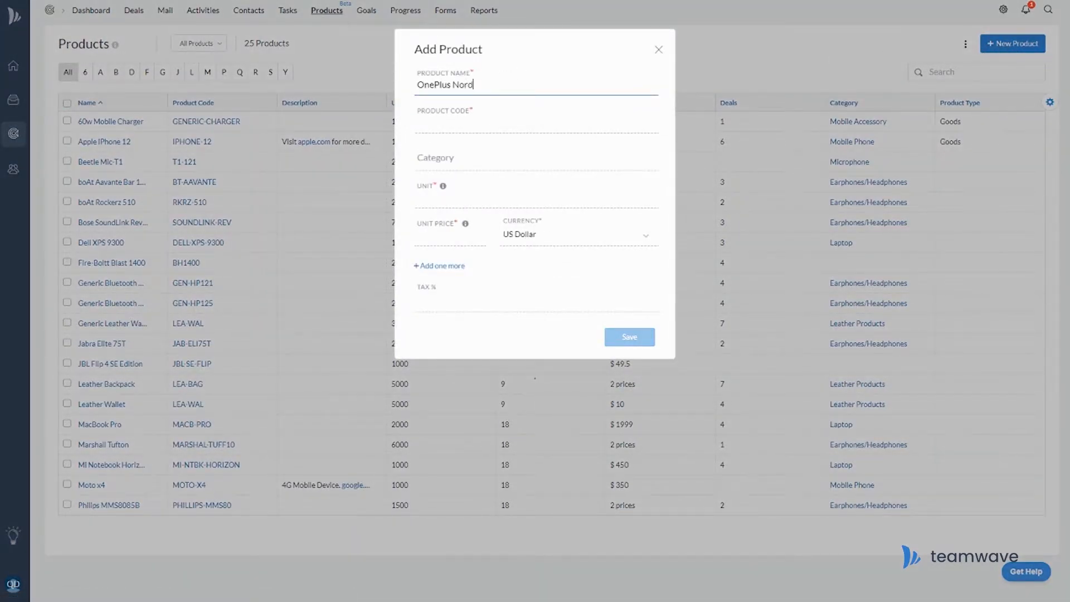
pyautogui.press('Tab')
pyautogui.write('ON')
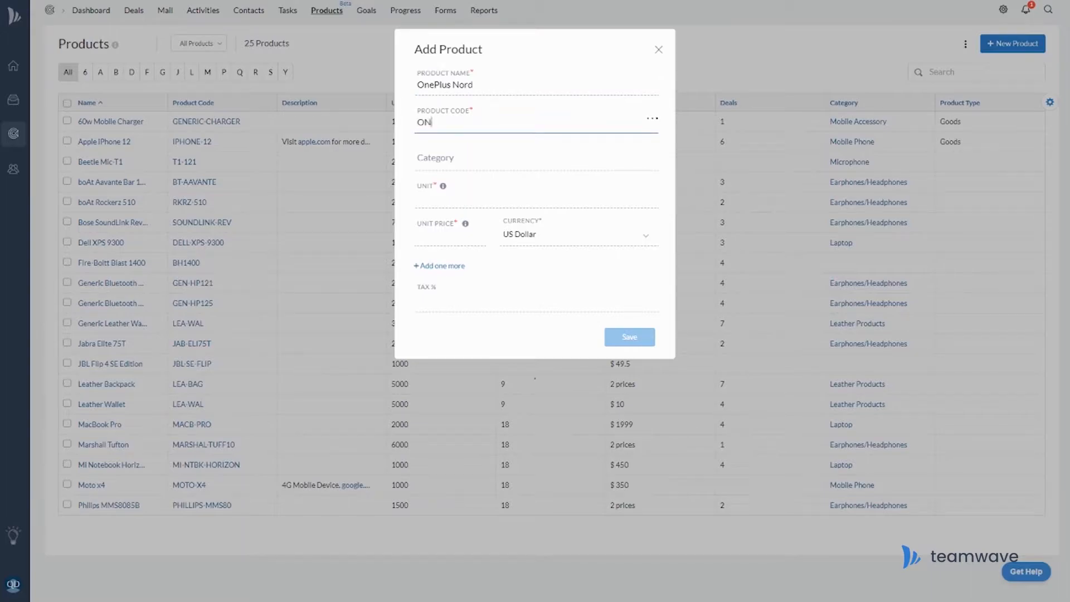
pyautogui.write('EPLUS-N')
pyautogui.press('Tab')
pyautogui.press('Tab')
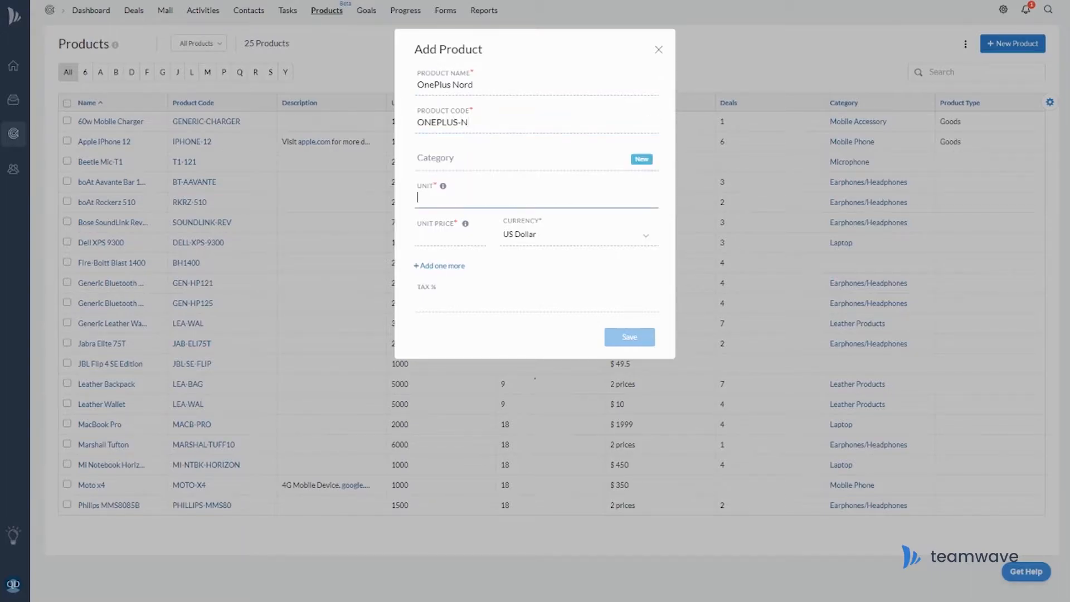
pyautogui.write('1000')
pyautogui.press('Tab')
pyautogui.write('399')
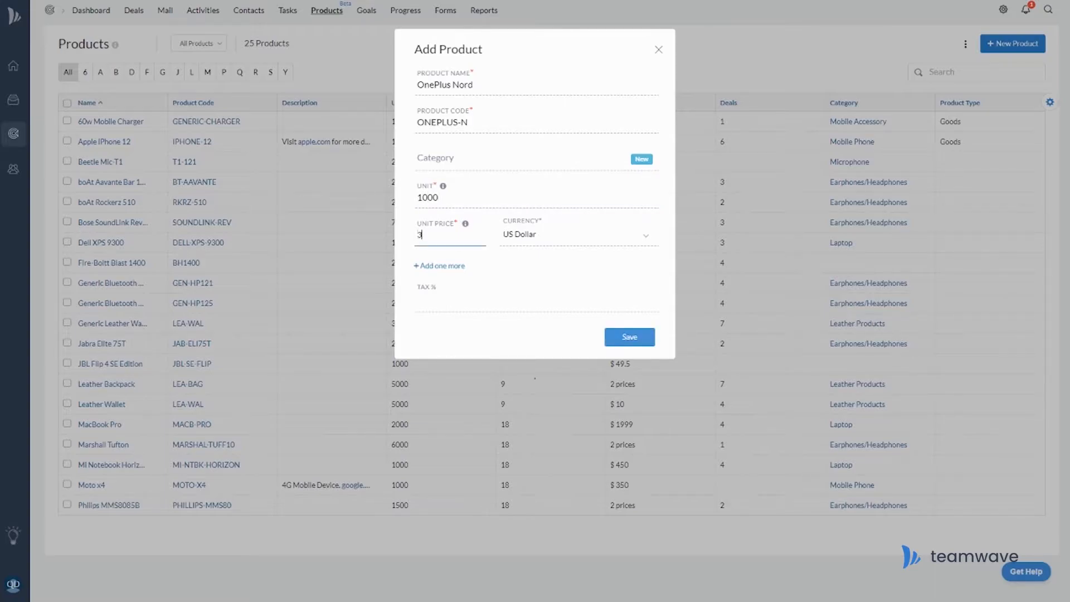
pyautogui.click(642, 344)
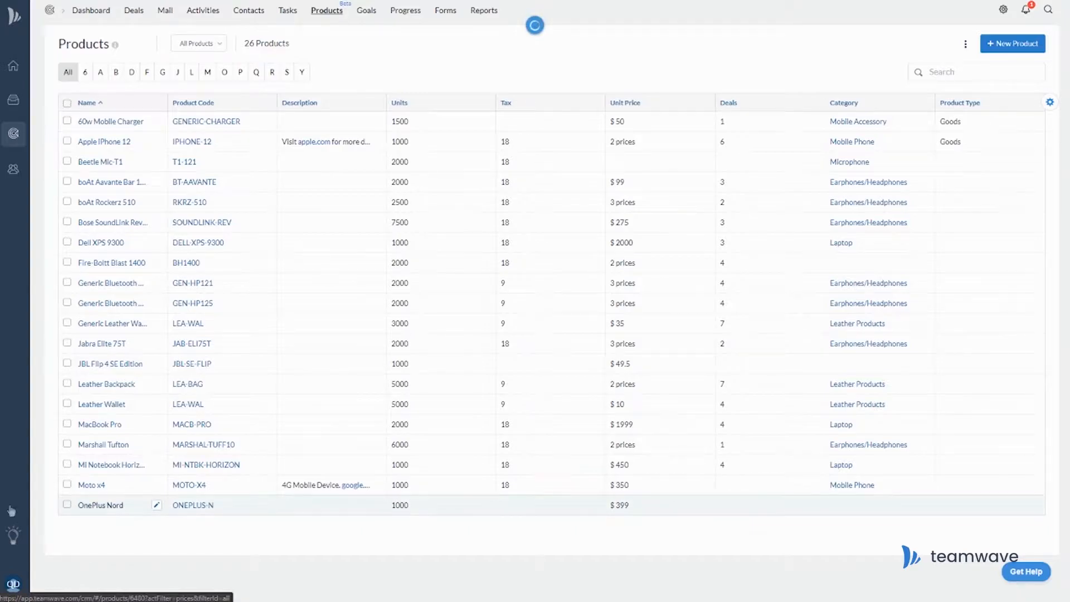
# Give OnePlus Nord the product colour Blue.
pyautogui.click(109, 508)
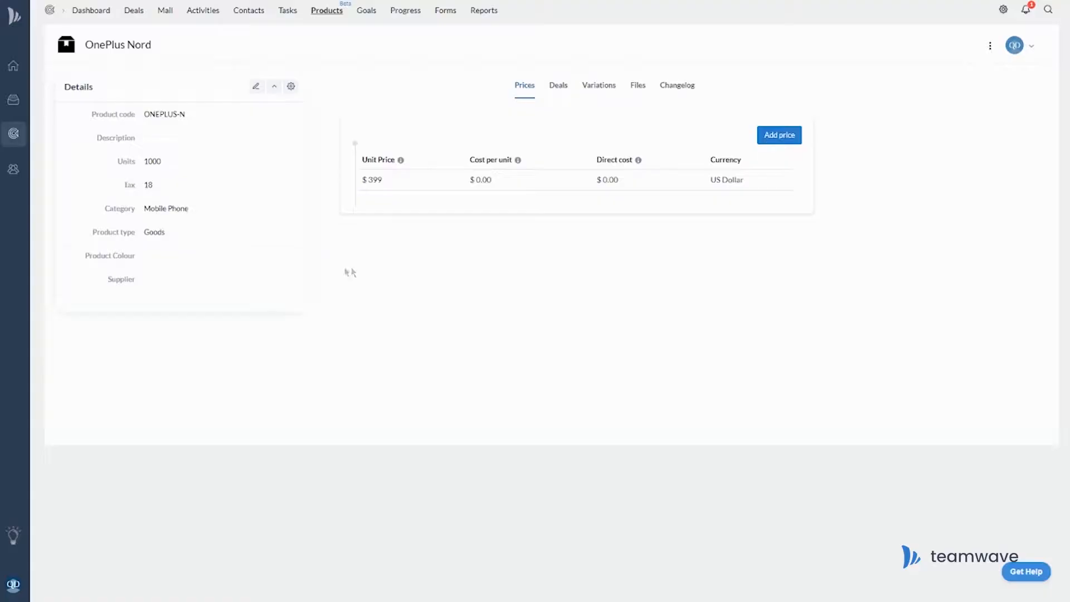
pyautogui.click(180, 257)
pyautogui.click(156, 305)
pyautogui.click(284, 335)
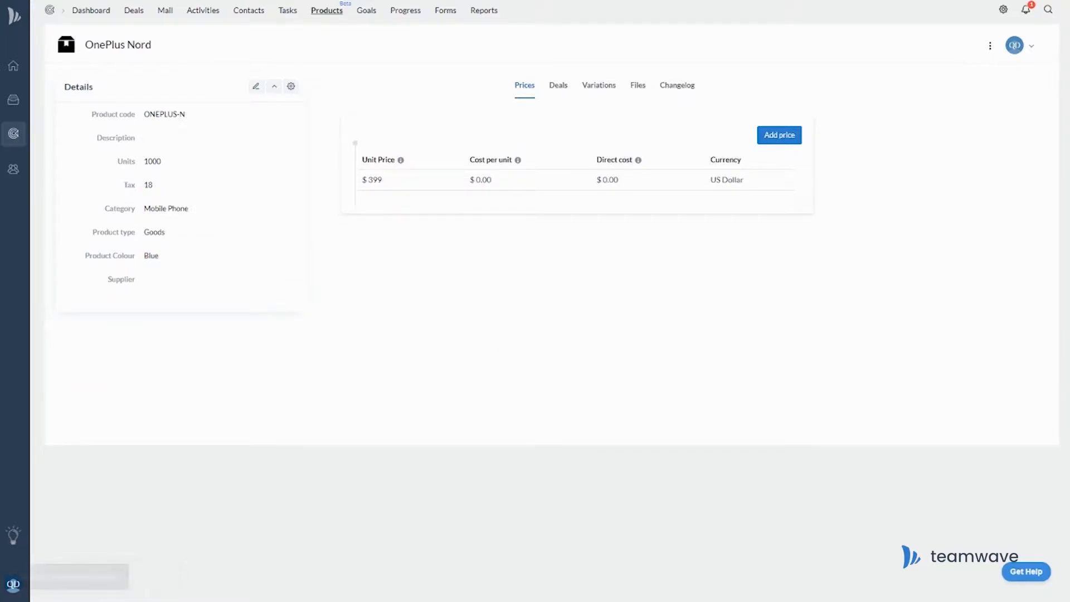
# Add OnePlus Nord prices of £369 in British Pound and €380 in Euro.
pyautogui.click(789, 137)
pyautogui.write('369')
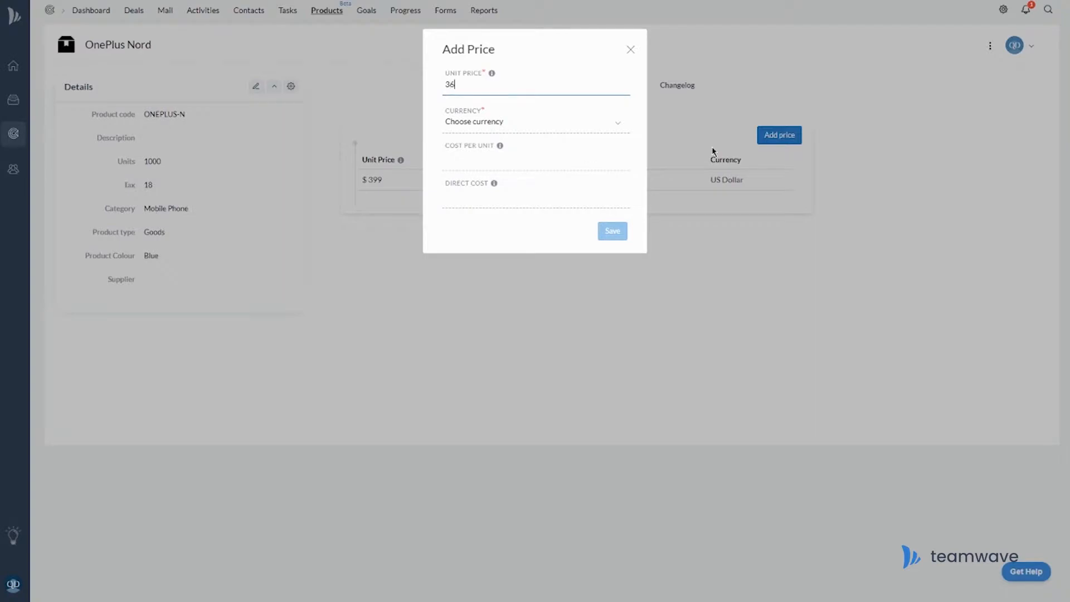
pyautogui.click(609, 122)
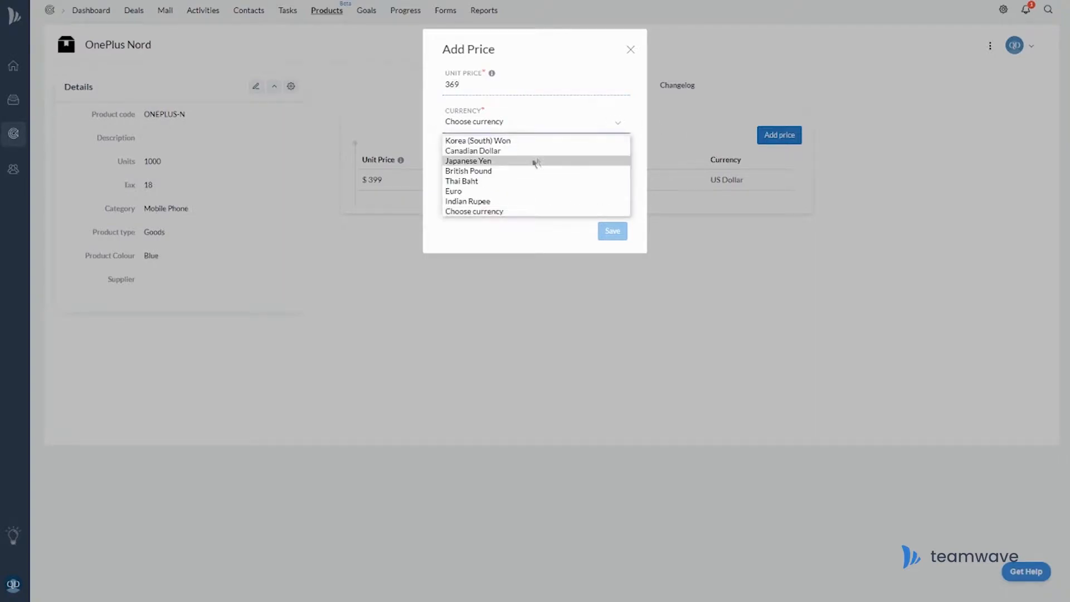
pyautogui.click(494, 171)
pyautogui.click(612, 231)
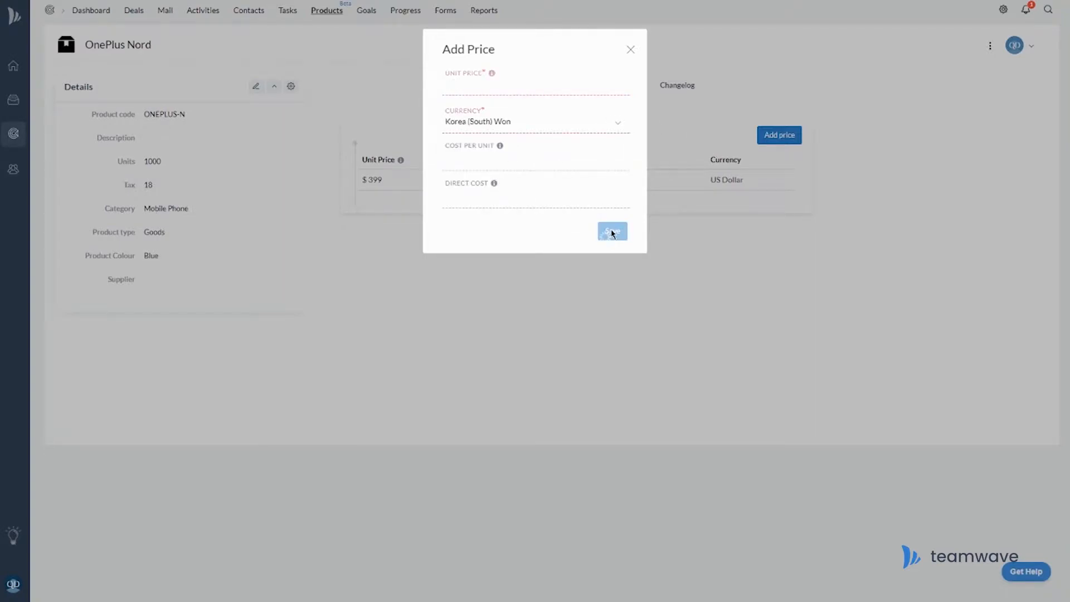
pyautogui.click(791, 140)
pyautogui.write('380')
pyautogui.click(514, 120)
pyautogui.click(518, 179)
pyautogui.click(612, 231)
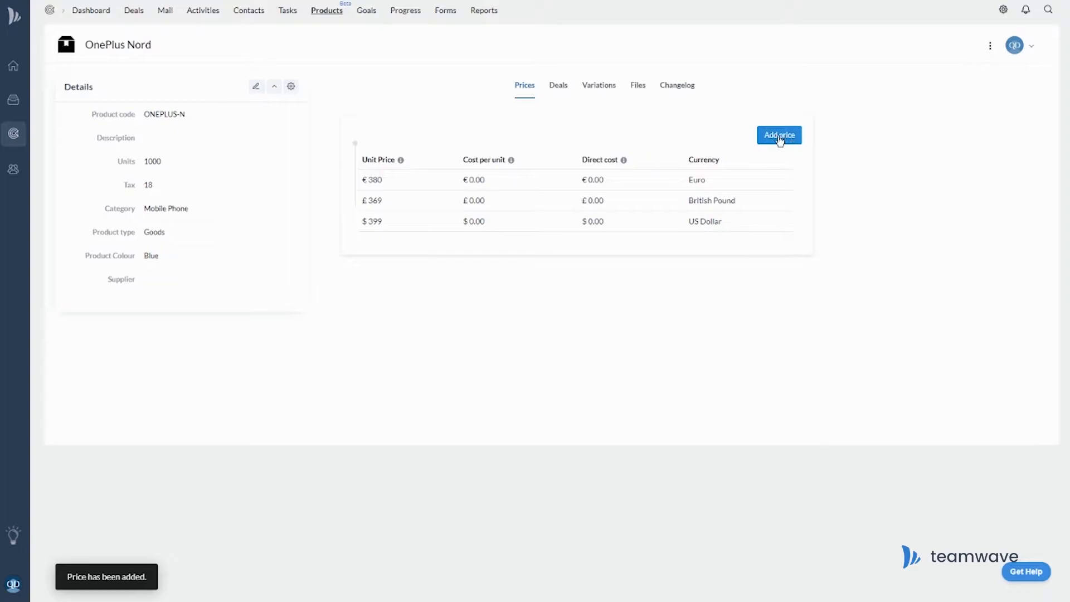
# Add a 27999 Indian Rupee price to OnePlus Nord.
pyautogui.click(780, 139)
pyautogui.write('27999')
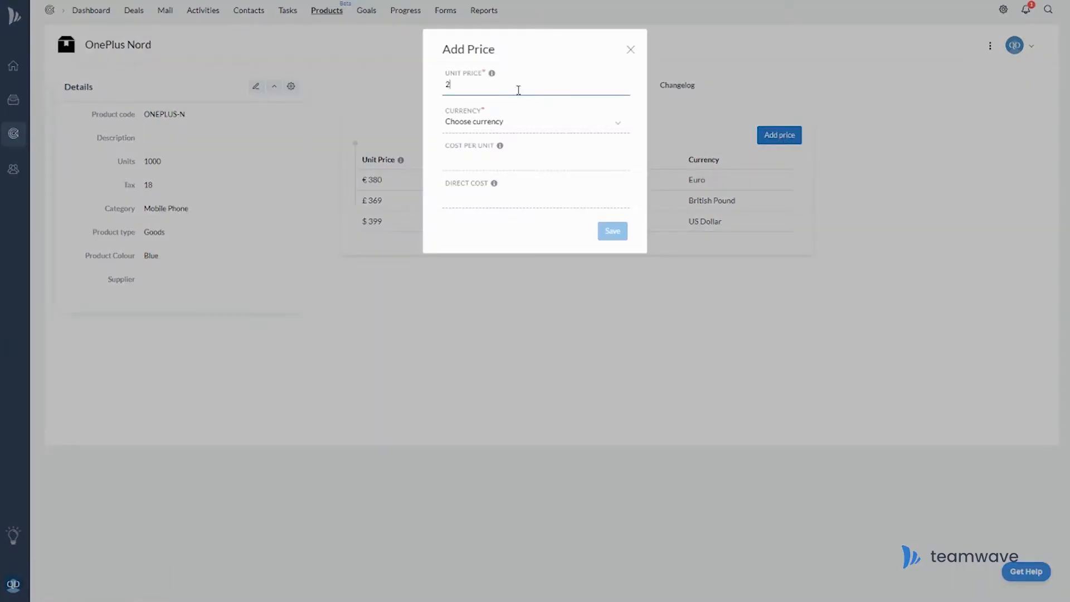
pyautogui.click(544, 120)
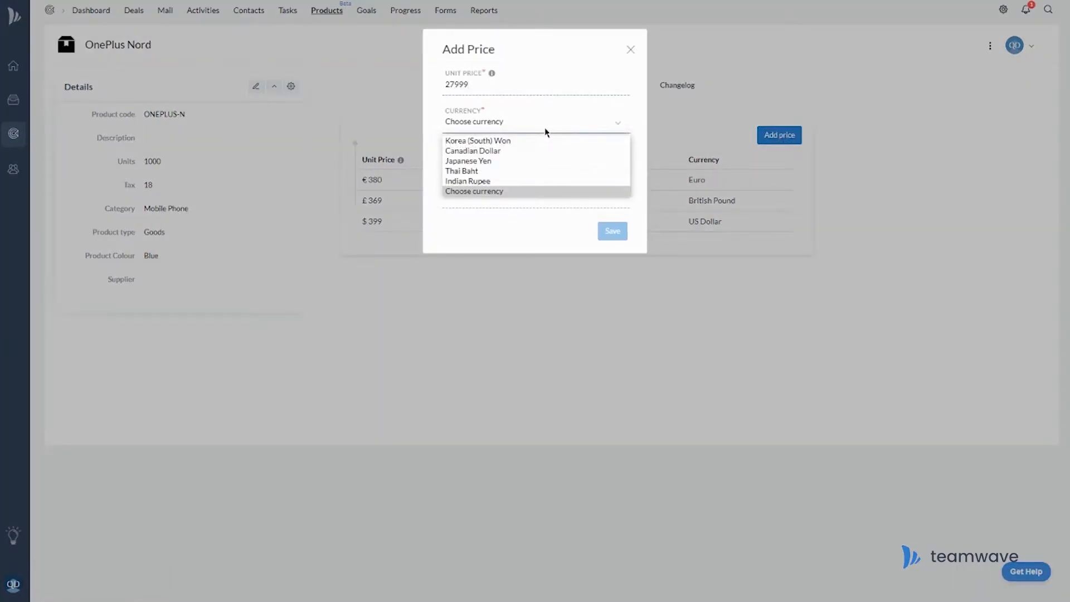
pyautogui.click(537, 179)
pyautogui.click(617, 233)
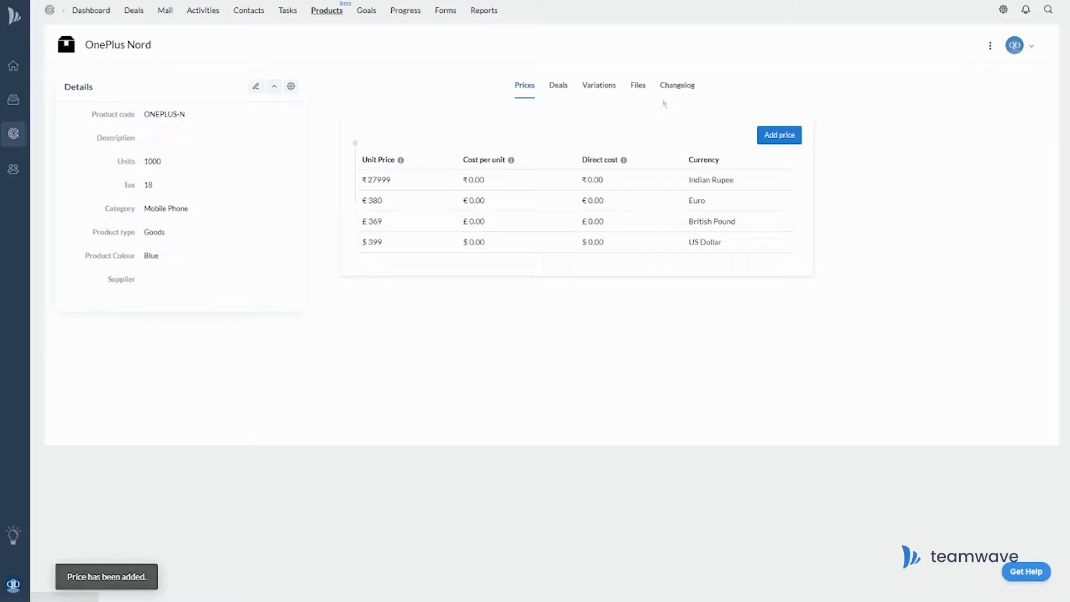
# Add the variation 'OnePlus Nord 128GB' priced at 399 US Dollar.
pyautogui.click(599, 91)
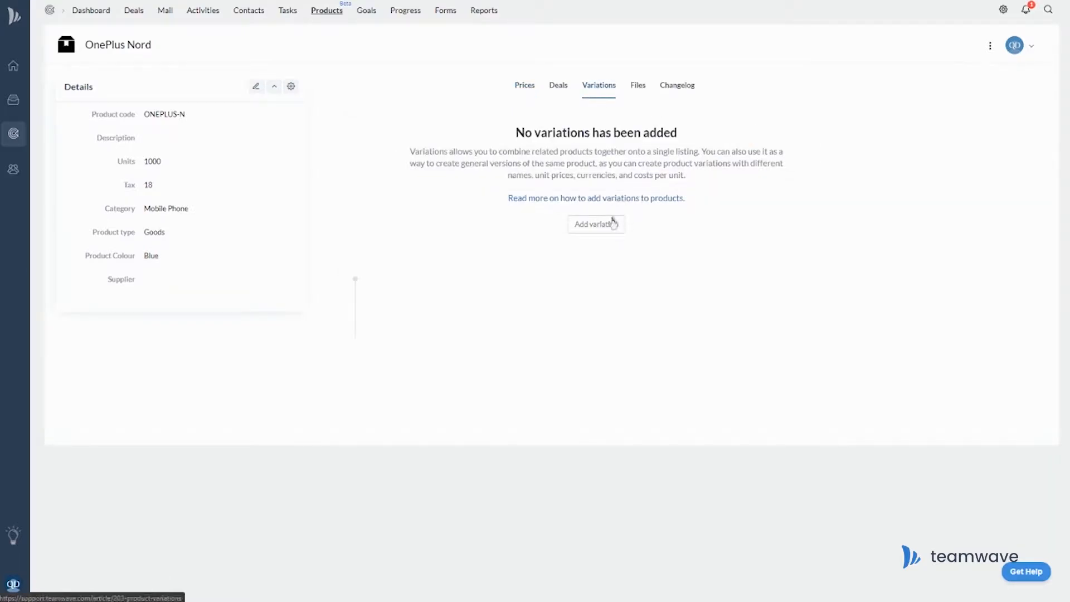
pyautogui.click(617, 229)
pyautogui.write('OnePlus Nord 128GB')
pyautogui.press('Tab')
pyautogui.write('399')
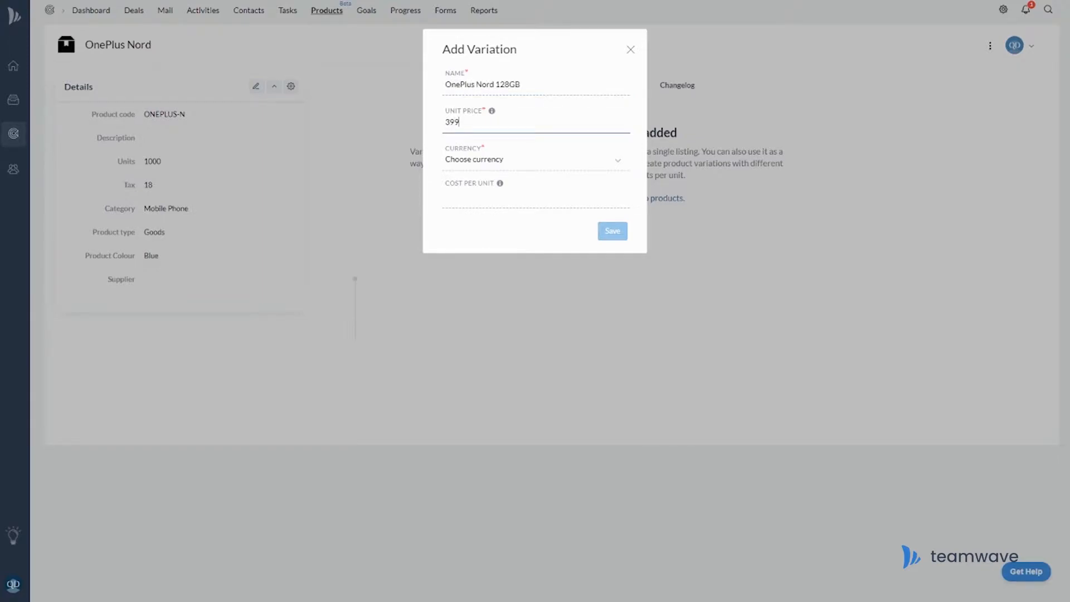
pyautogui.click(595, 160)
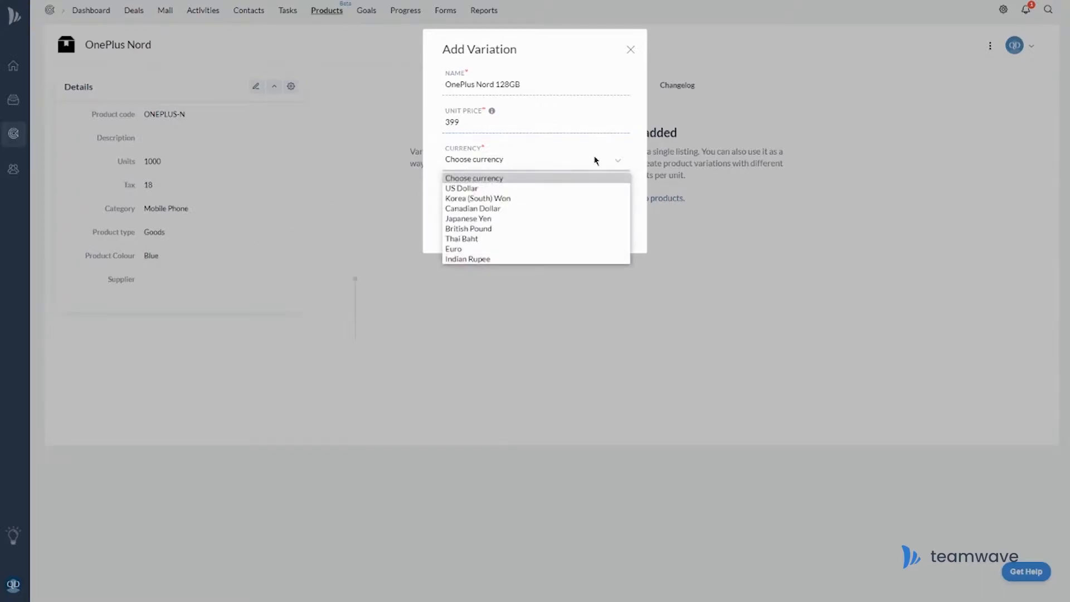
pyautogui.click(535, 184)
pyautogui.click(601, 233)
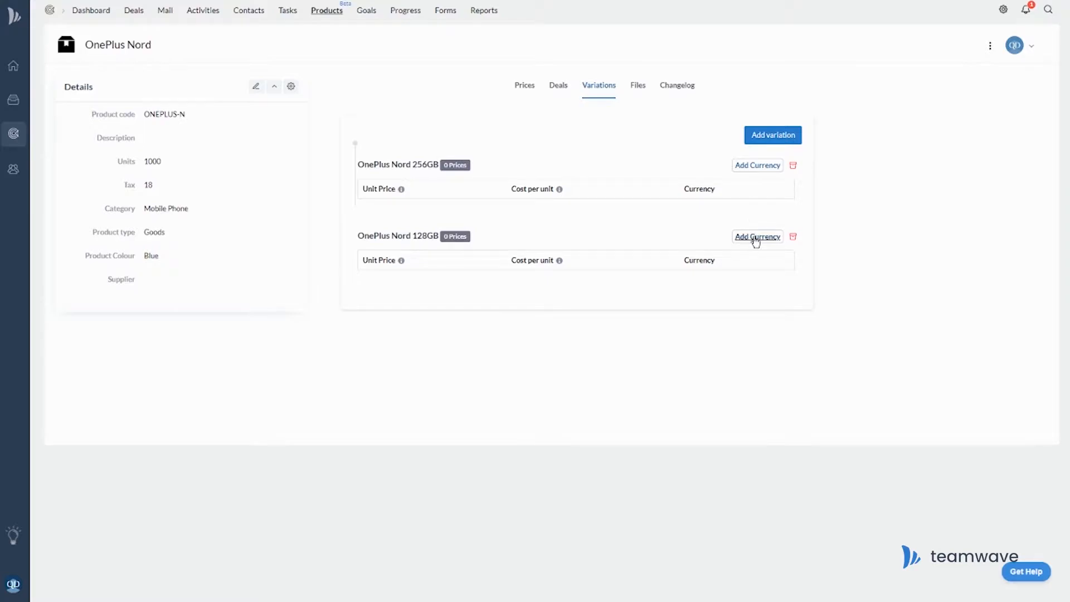
# Add a £369 British Pound price to the 128GB variation.
pyautogui.click(757, 238)
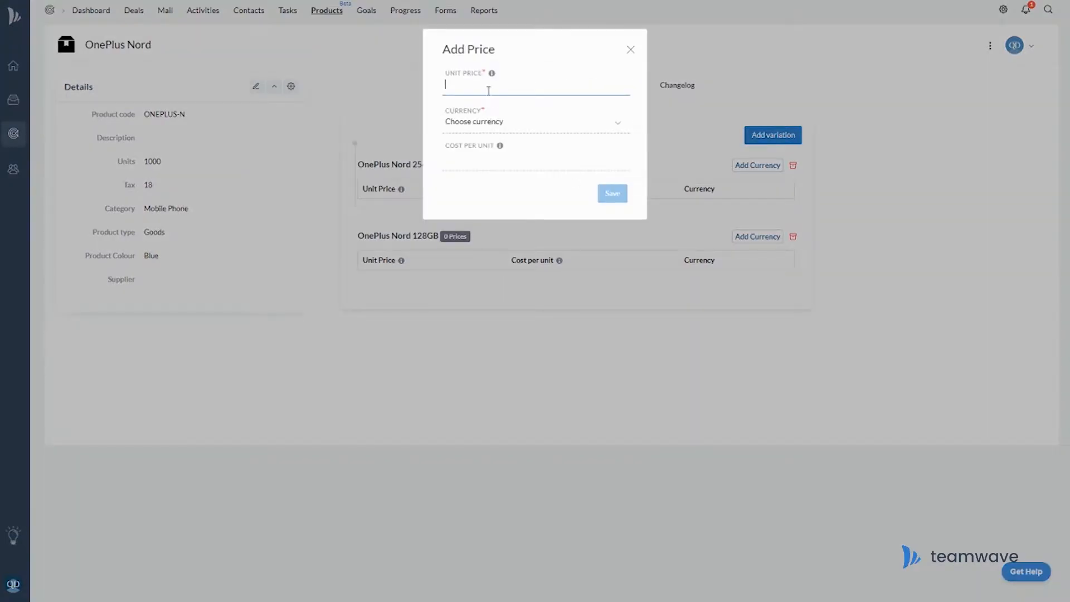
pyautogui.write('369')
pyautogui.click(491, 122)
pyautogui.click(487, 184)
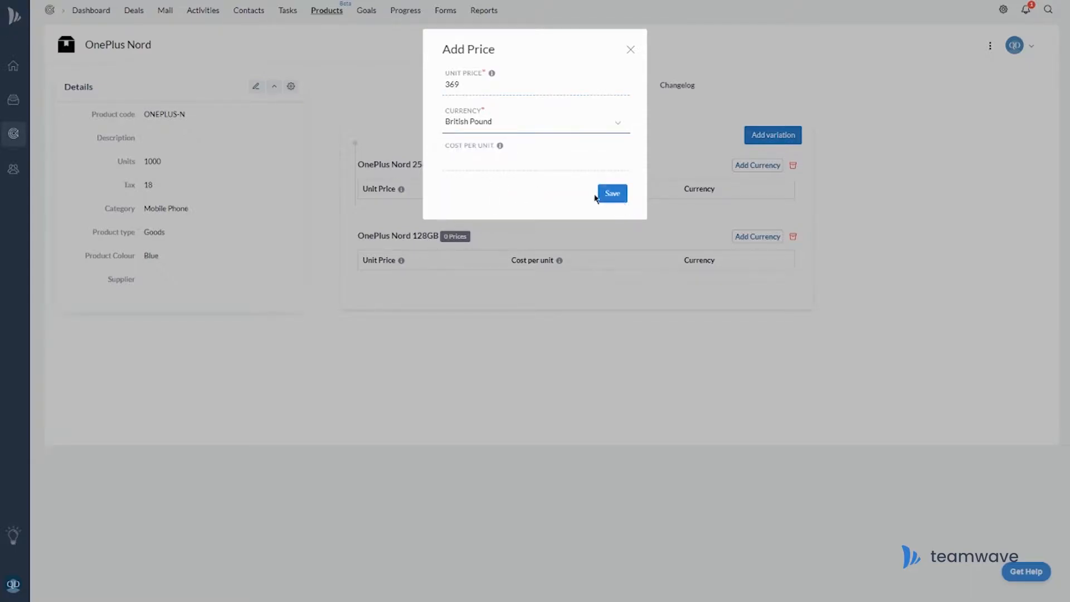
pyautogui.click(609, 200)
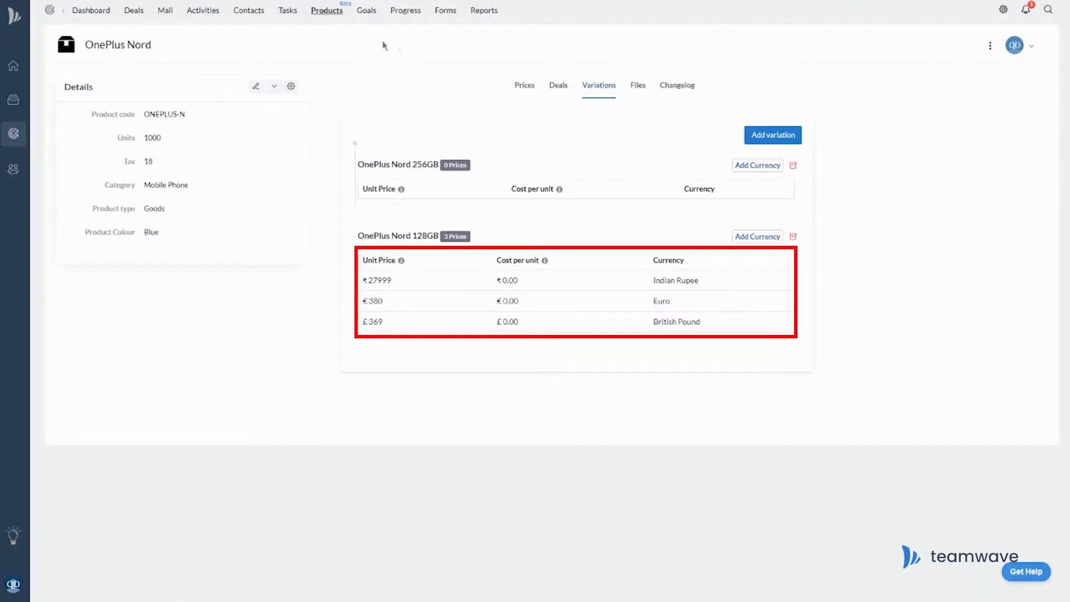
# Download the Products sample spreadsheet from the products import page.
pyautogui.click(332, 14)
pyautogui.click(963, 45)
pyautogui.click(948, 73)
pyautogui.click(430, 210)
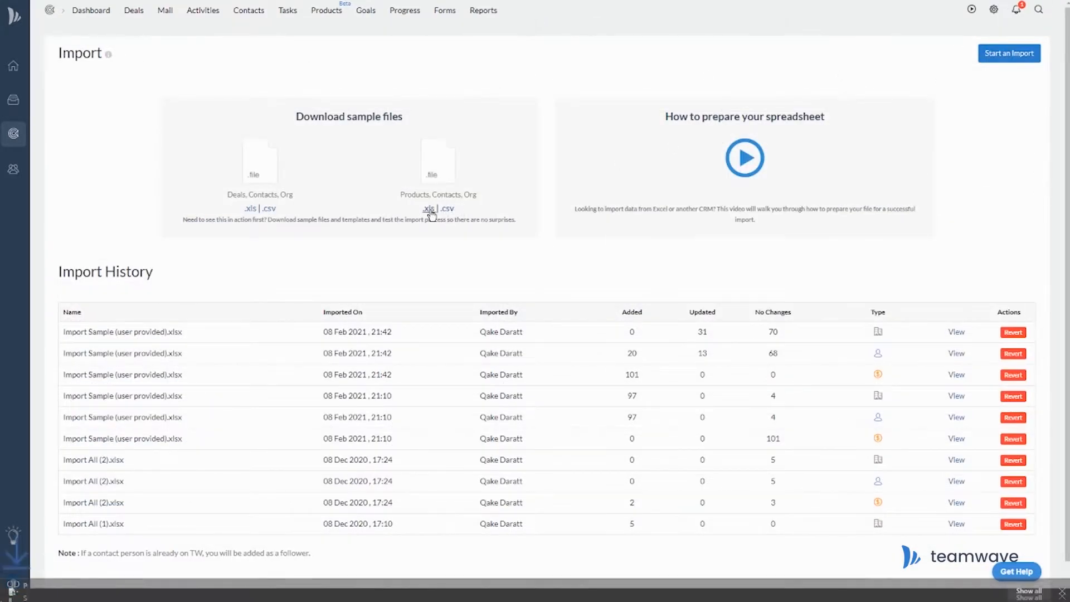
# Open the downloaded Product sample in PlanMaker, then start a new deal.
pyautogui.click(49, 590)
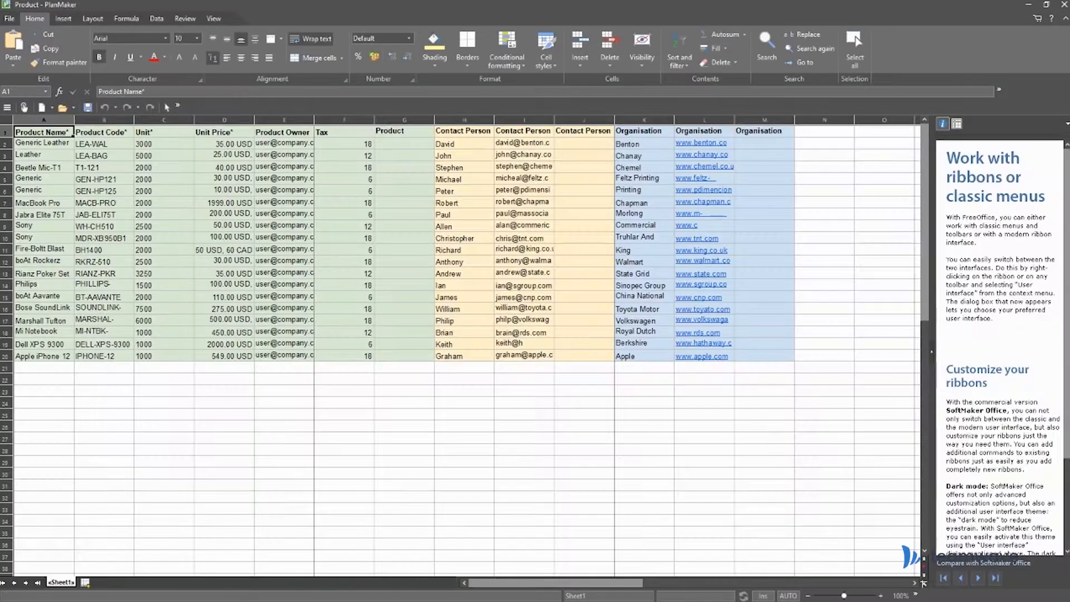
pyautogui.click(152, 430)
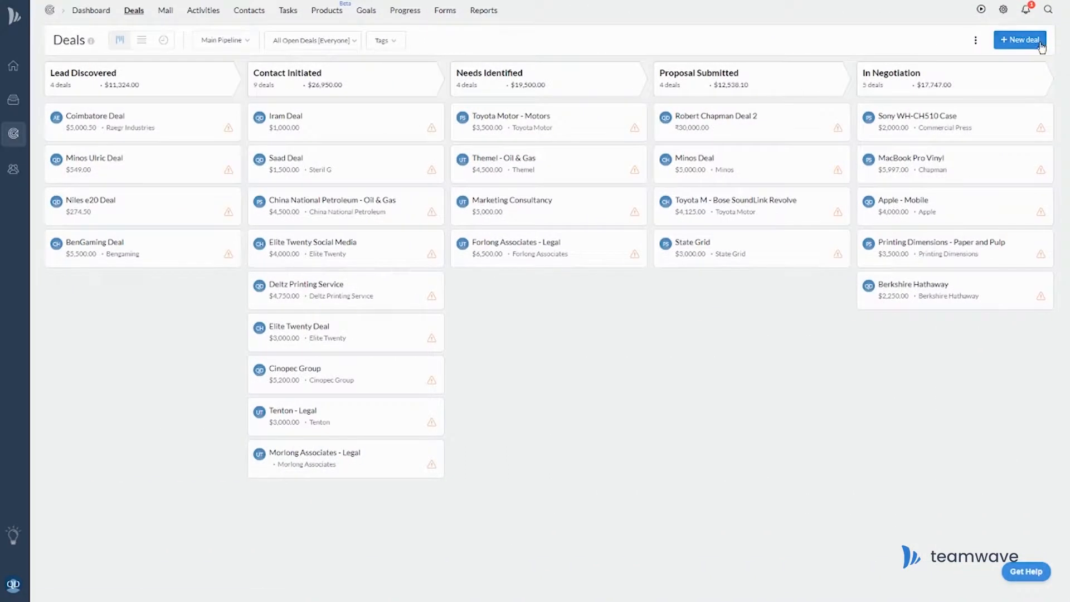
pyautogui.click(1040, 44)
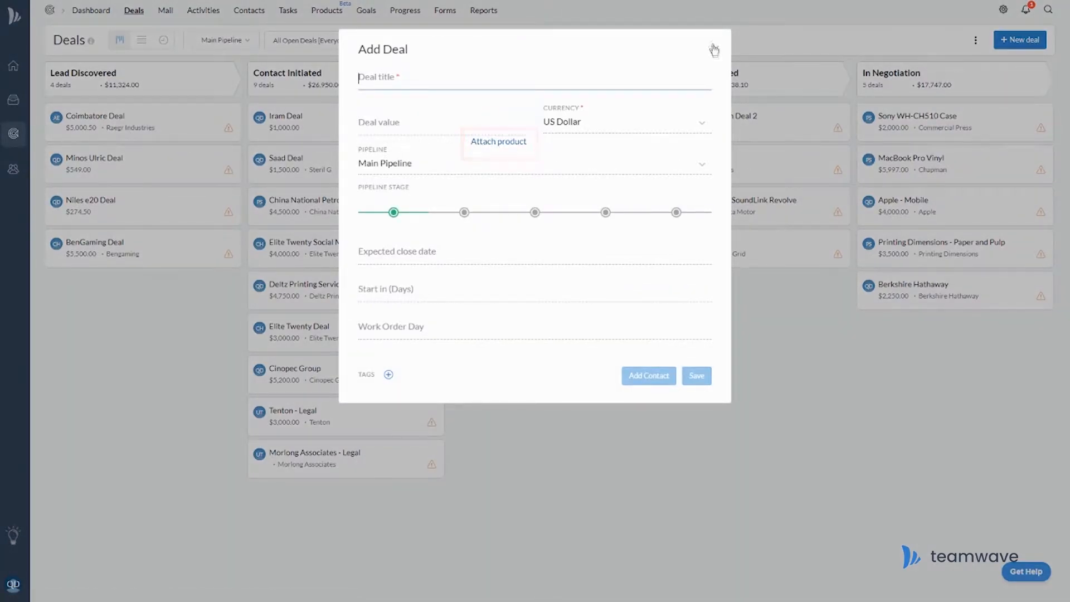
# Discard the new deal form and browse products starting with A, M and X.
pyautogui.click(715, 50)
pyautogui.click(326, 10)
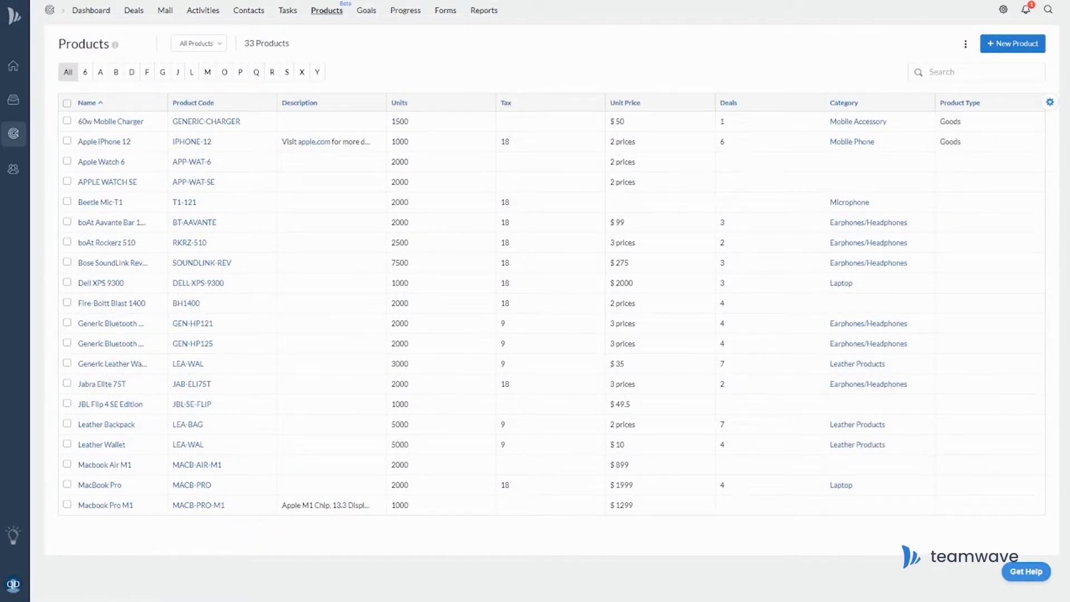
pyautogui.click(100, 72)
pyautogui.click(208, 72)
pyautogui.click(301, 74)
# Save a product filter 'Category is Mobile Phone' and select all three phones.
pyautogui.click(209, 47)
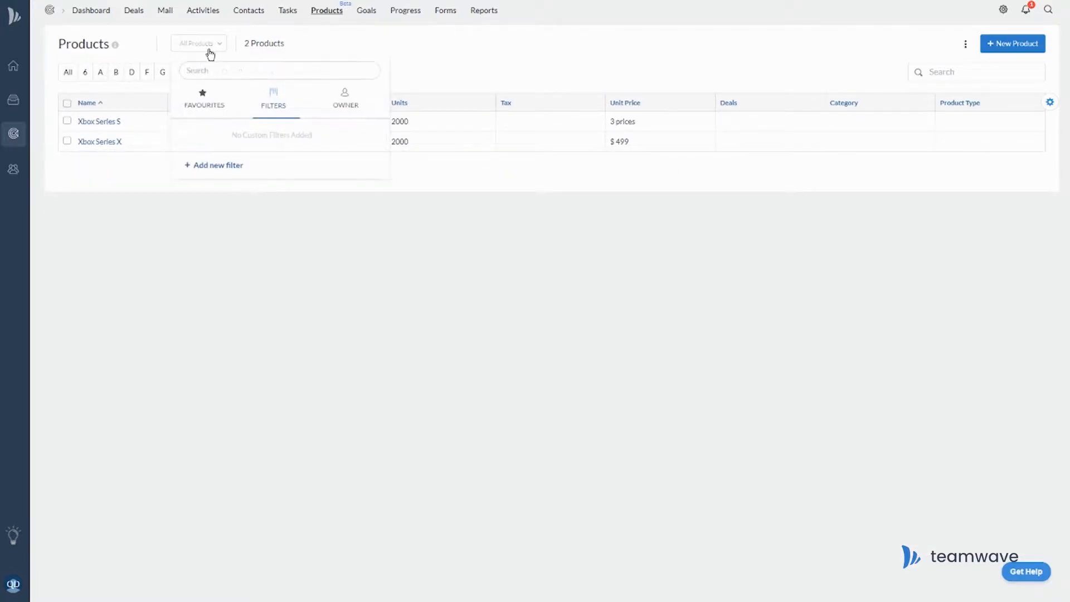
pyautogui.click(226, 165)
pyautogui.click(354, 97)
pyautogui.click(404, 107)
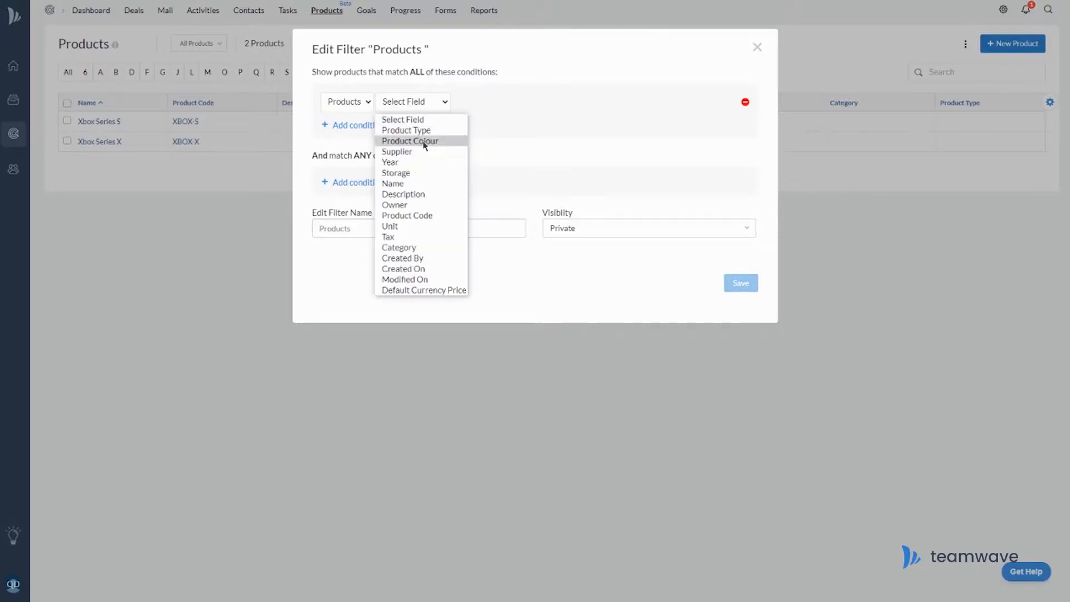
pyautogui.click(406, 245)
pyautogui.click(485, 102)
pyautogui.click(474, 142)
pyautogui.write('Mobile Phone')
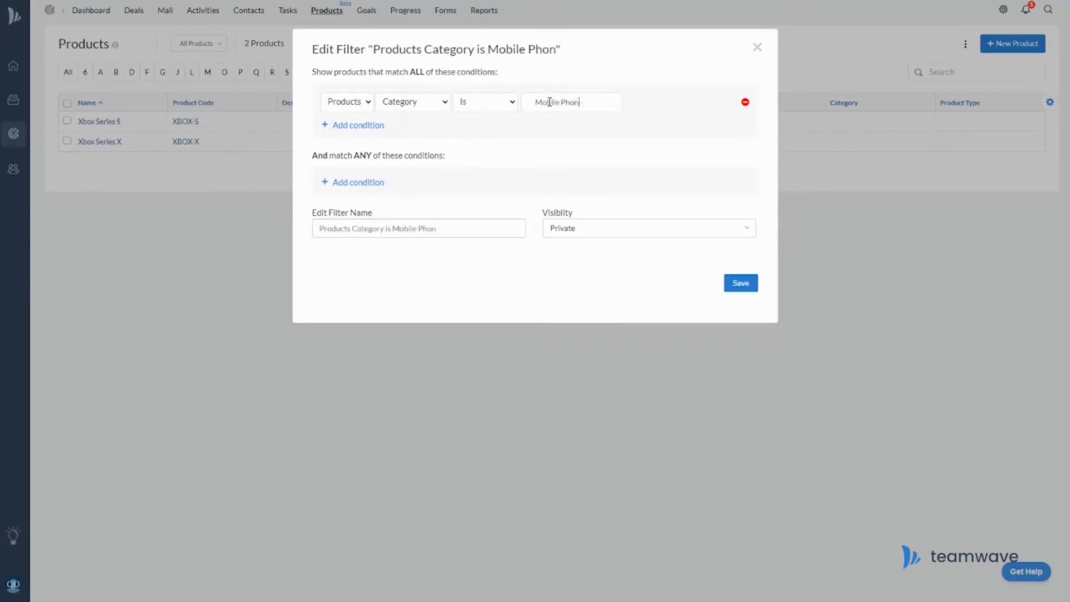
pyautogui.click(743, 287)
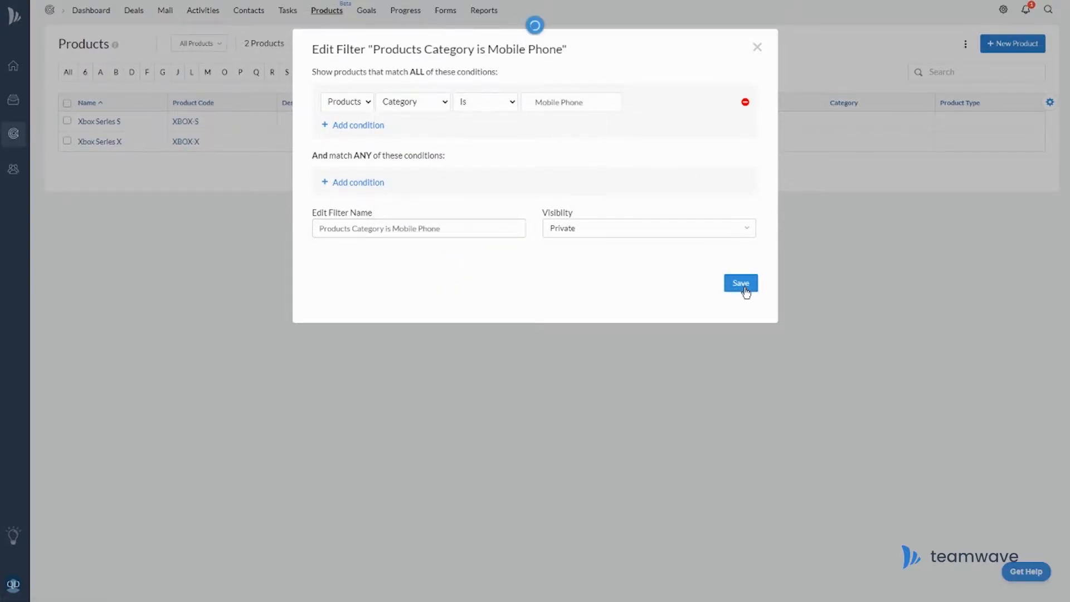
pyautogui.click(67, 103)
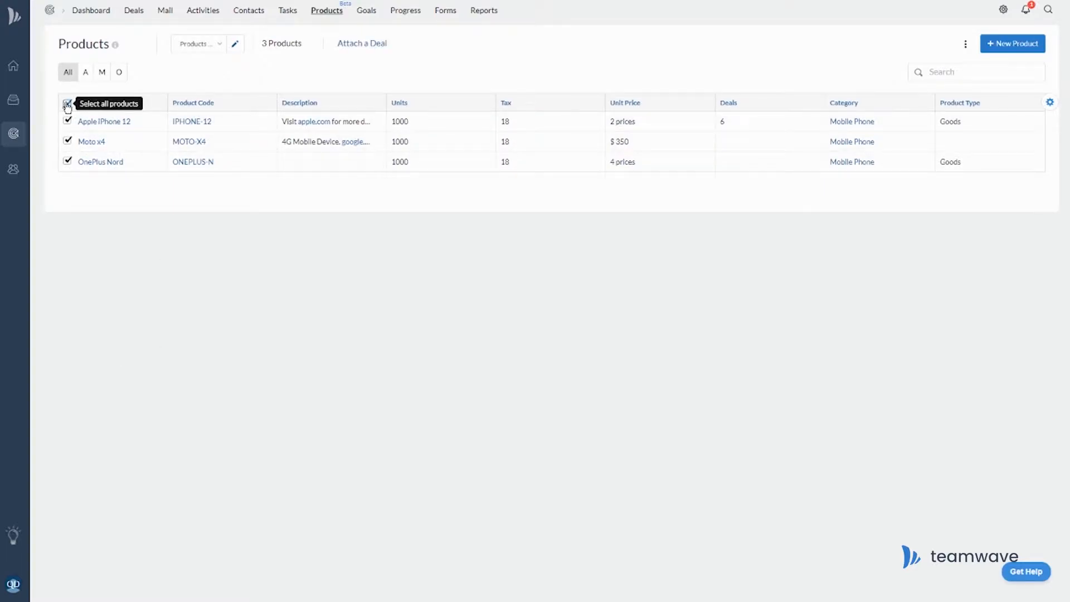
# Attach the phones to a new 'Usha Maxx Mobile Deal' in Main Pipeline, Contact Initiated stage.
pyautogui.click(368, 46)
pyautogui.write('Usha Maxx')
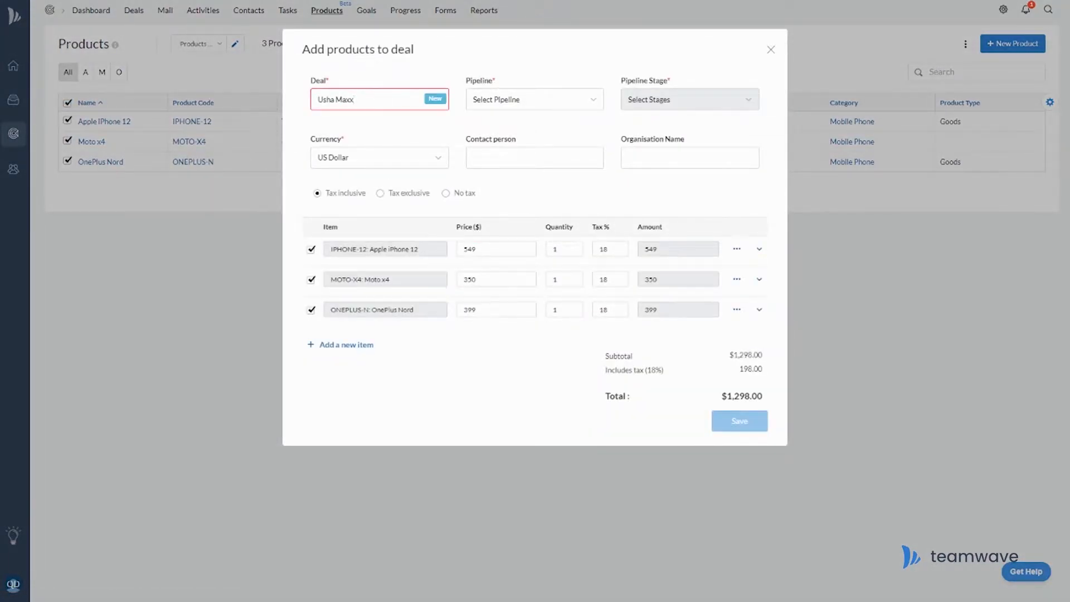
pyautogui.write(' Mobile Deal')
pyautogui.press('BackSpace')
pyautogui.press('BackSpace')
pyautogui.press('BackSpace')
pyautogui.press('BackSpace')
pyautogui.write('Mobile Deal')
pyautogui.click(593, 102)
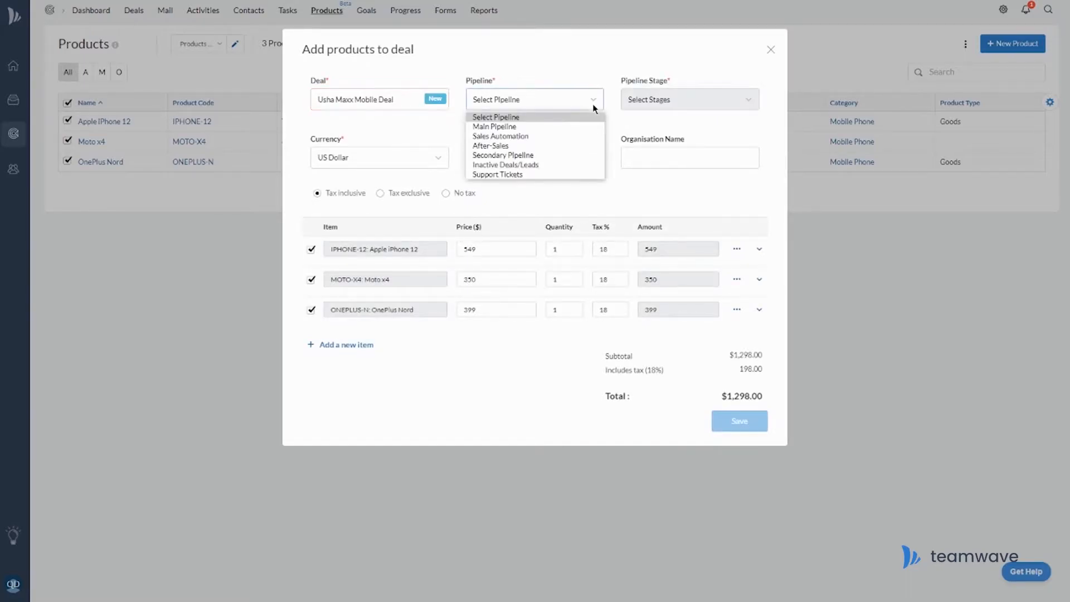
pyautogui.click(580, 127)
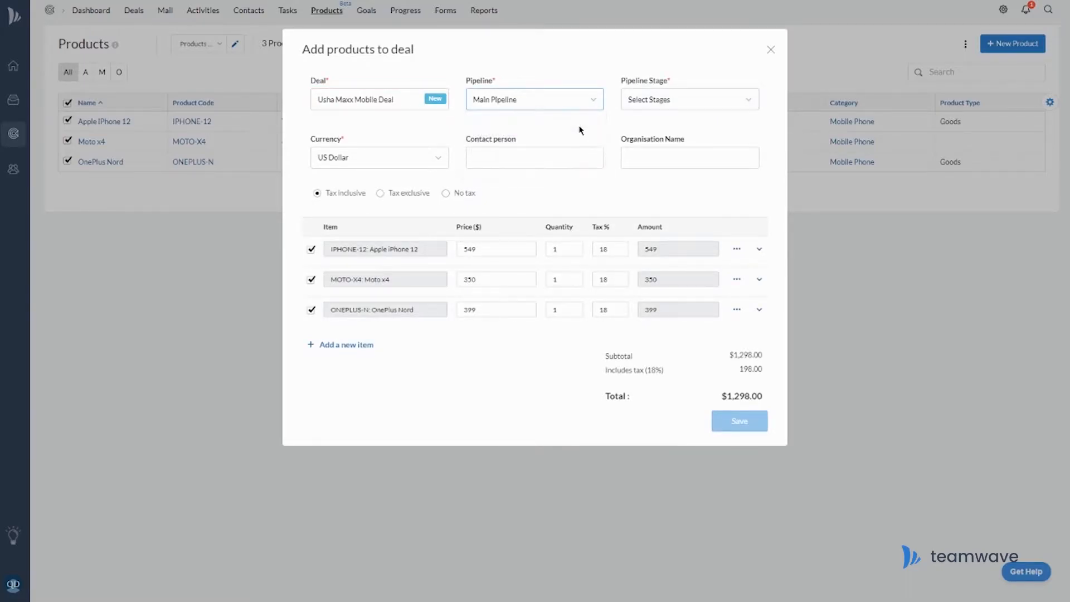
pyautogui.click(683, 100)
pyautogui.click(679, 127)
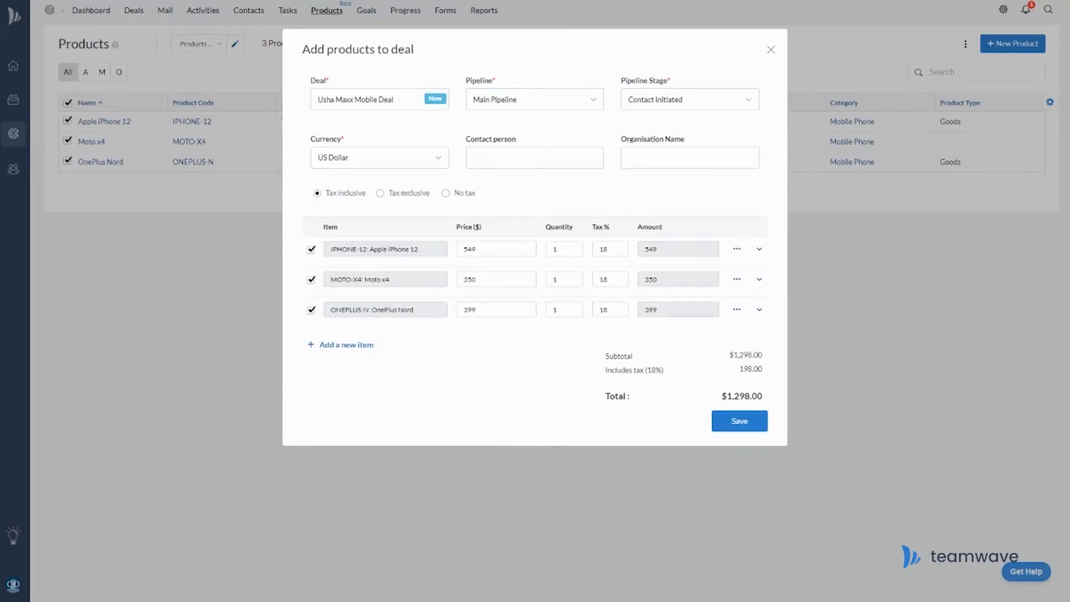
# Reprice the phones to 575, 360 and 329 and add Apple Watch 6.
pyautogui.doubleClick(488, 247)
pyautogui.write('575')
pyautogui.click(496, 278)
pyautogui.doubleClick(508, 308)
pyautogui.write('329')
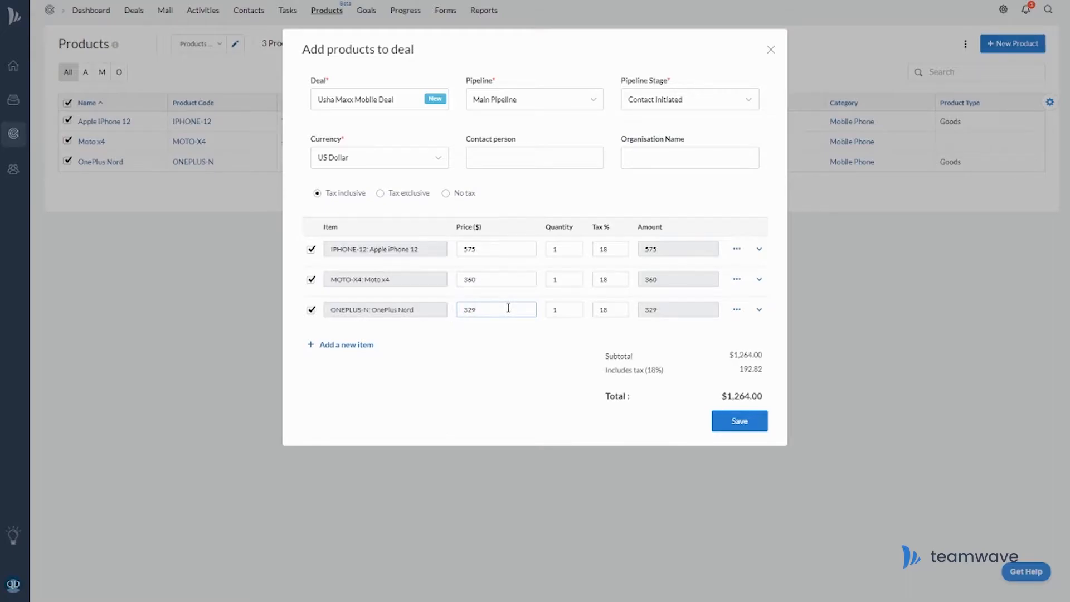
pyautogui.click(359, 345)
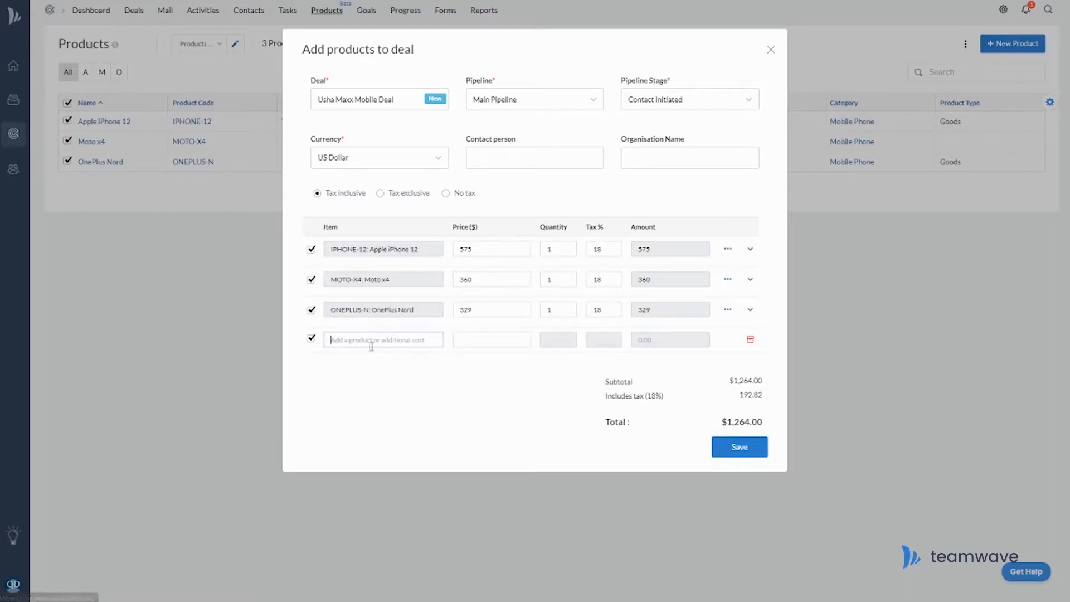
pyautogui.write('Apple')
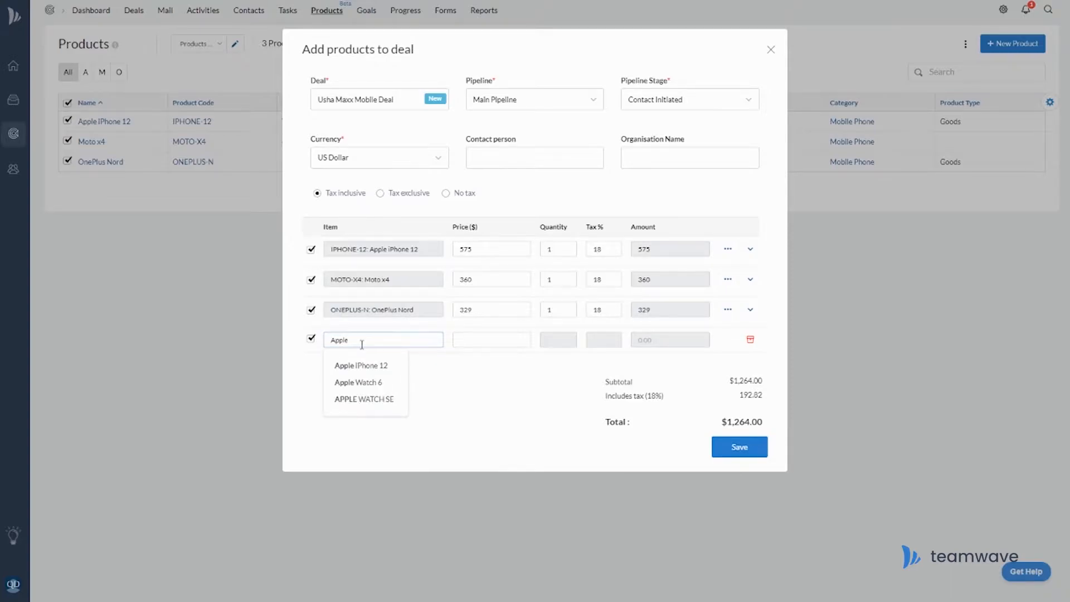
pyautogui.click(378, 382)
pyautogui.click(346, 376)
# Add an APPLE WATCH SE line, then remove it from the deal.
pyautogui.write('Apple')
pyautogui.click(374, 428)
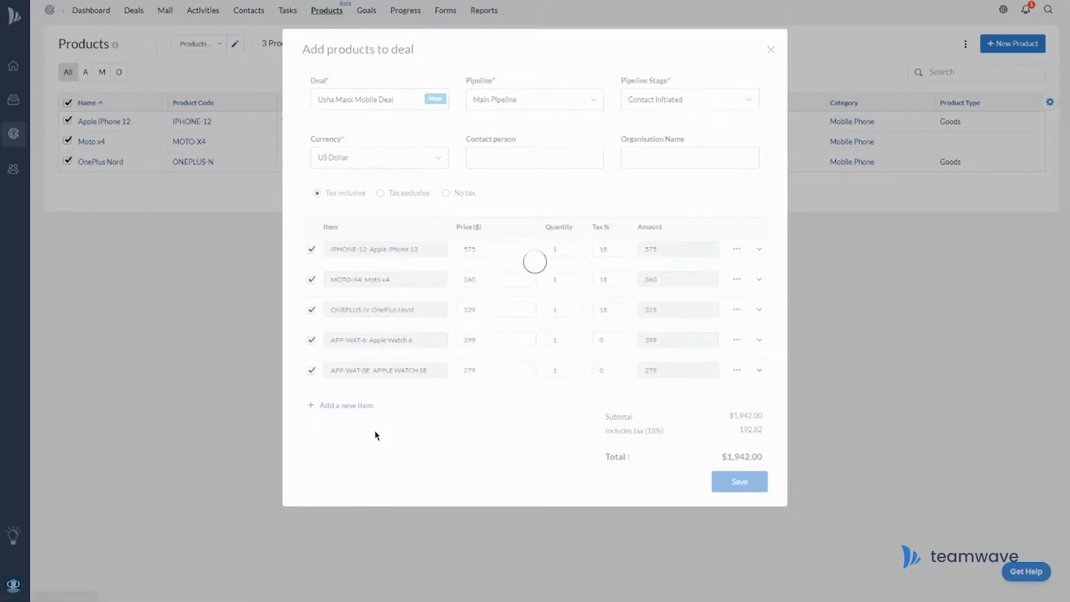
pyautogui.click(311, 372)
pyautogui.click(311, 371)
pyautogui.click(311, 372)
pyautogui.click(737, 370)
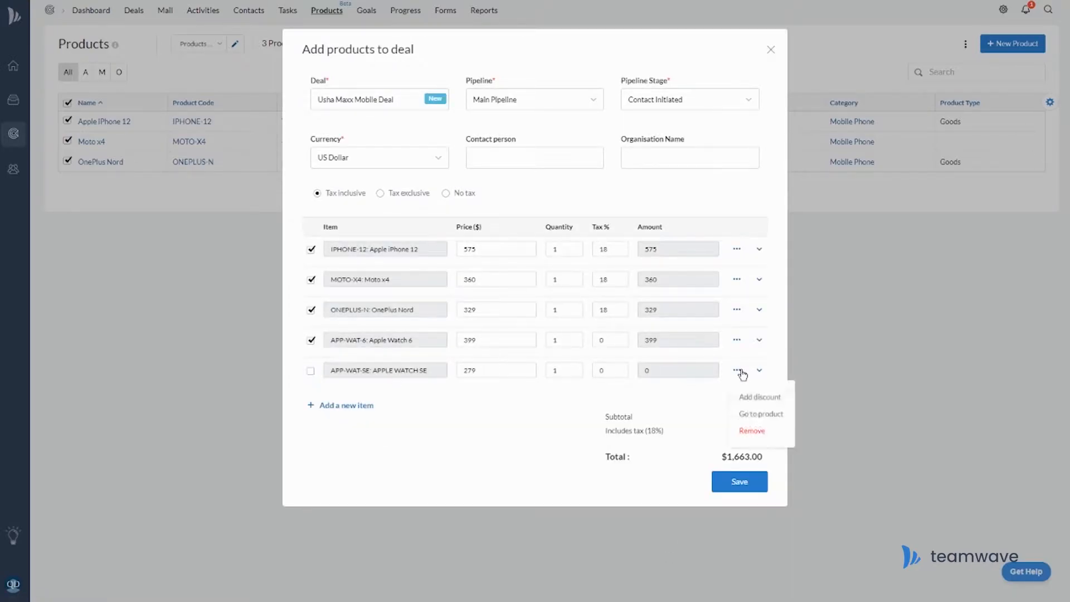
pyautogui.click(771, 432)
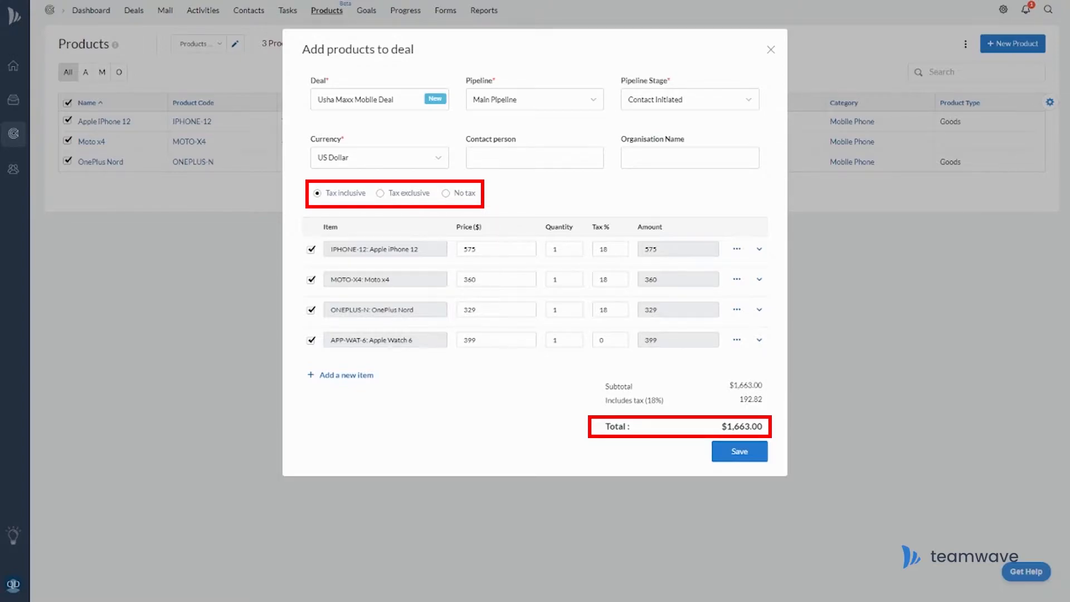
# Set the deal's products to No tax and save them to the deal.
pyautogui.click(381, 196)
pyautogui.click(446, 193)
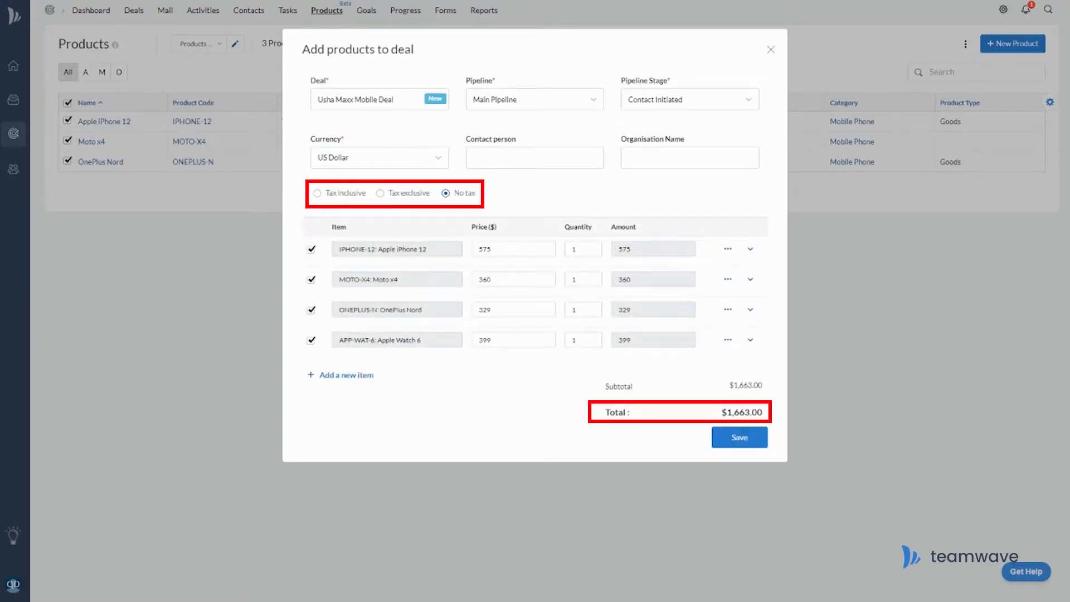
pyautogui.click(757, 443)
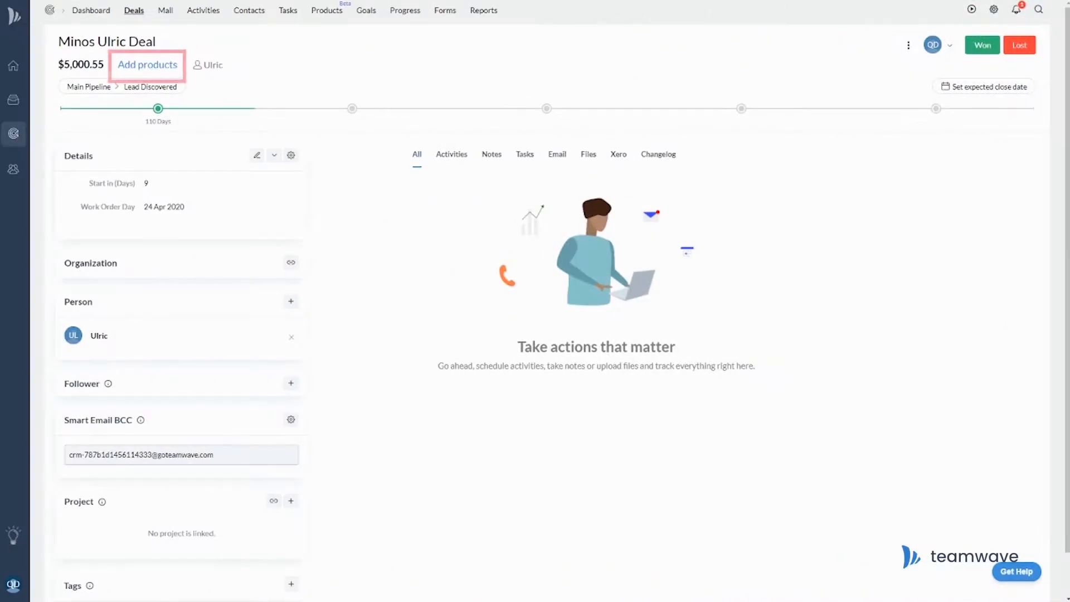
# Add Apple iPhone 12 at $549 to the Minos deal, then bring up OnePlus Nord's actions menu.
pyautogui.click(132, 65)
pyautogui.click(365, 159)
pyautogui.write('iphone')
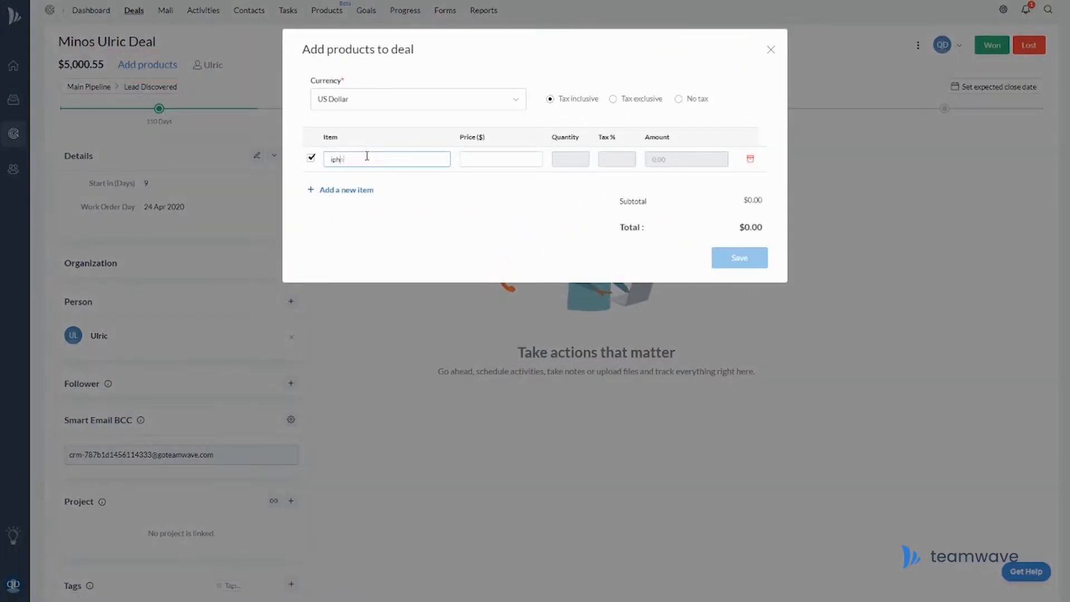
pyautogui.click(382, 188)
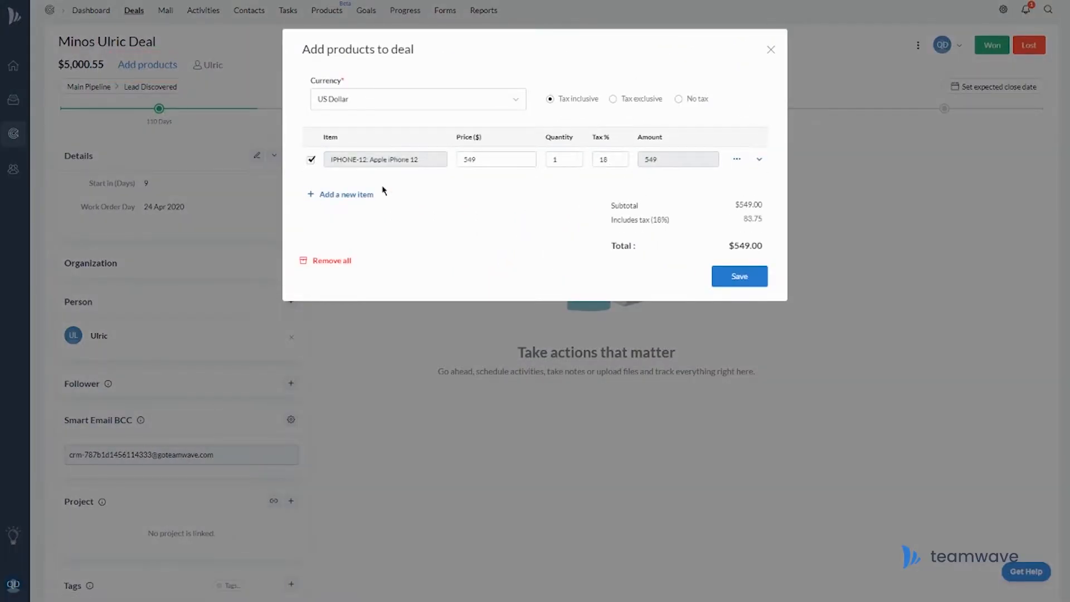
pyautogui.click(754, 276)
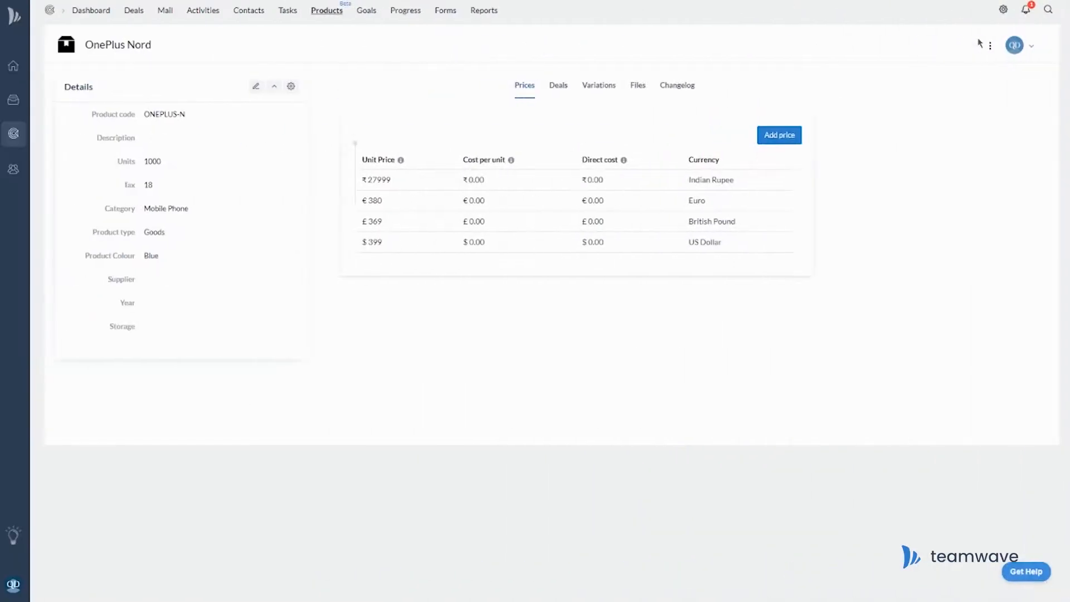
pyautogui.click(990, 45)
pyautogui.click(13, 584)
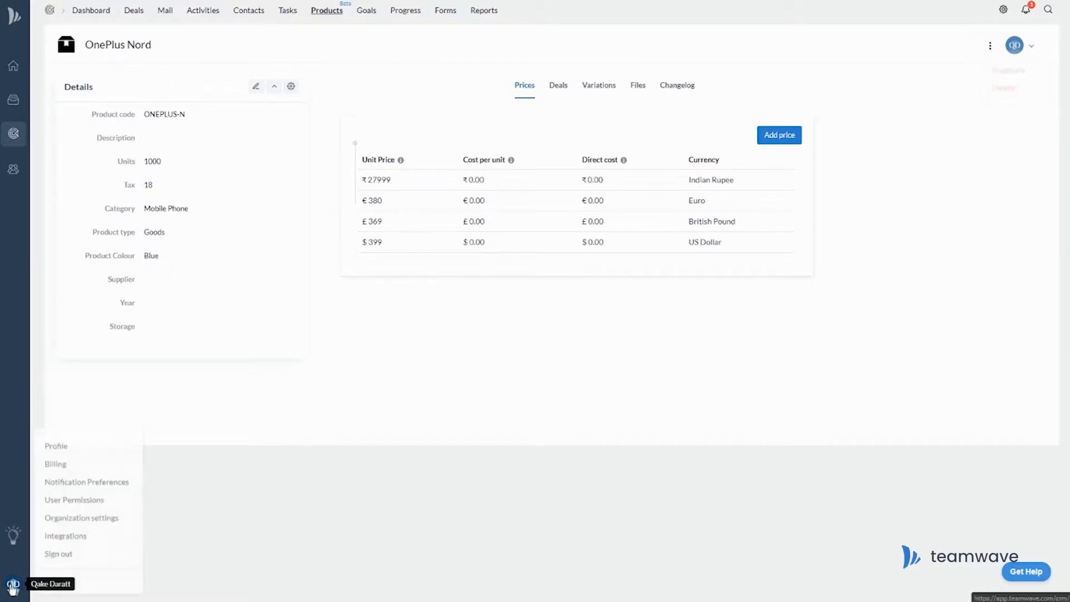
# Turn off the Regular User's Products add, edit and delete permission in User Permissions.
pyautogui.click(103, 501)
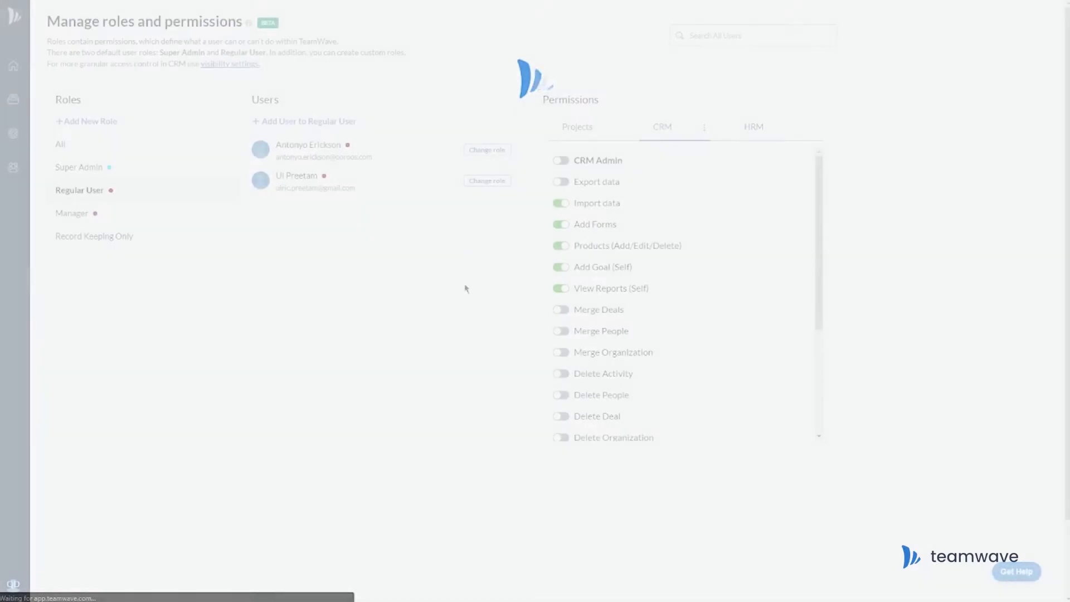
pyautogui.click(565, 247)
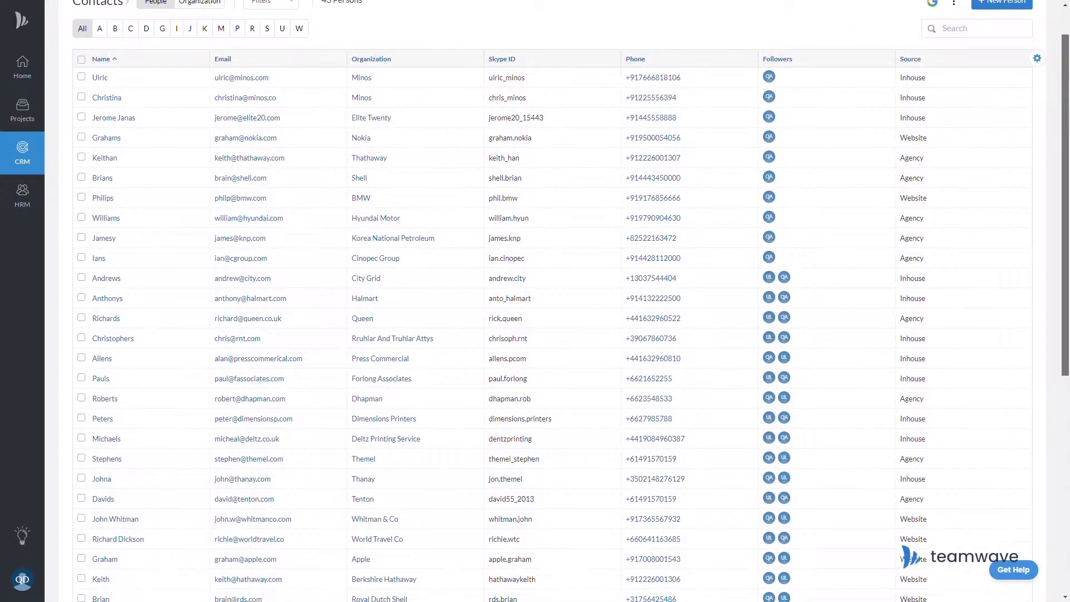
# Give regular users the CRM Admin and export data permissions.
pyautogui.scroll(-1, 552, 324)
pyautogui.scroll(-2, 552, 323)
pyautogui.scroll(-3, 552, 323)
pyautogui.scroll(-1, 552, 324)
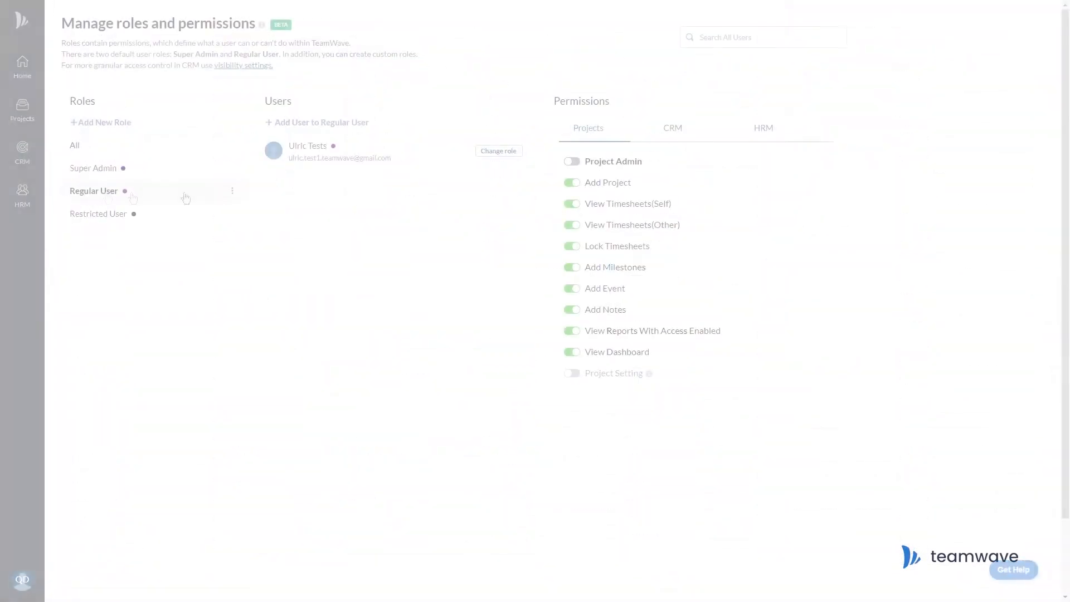
pyautogui.click(675, 131)
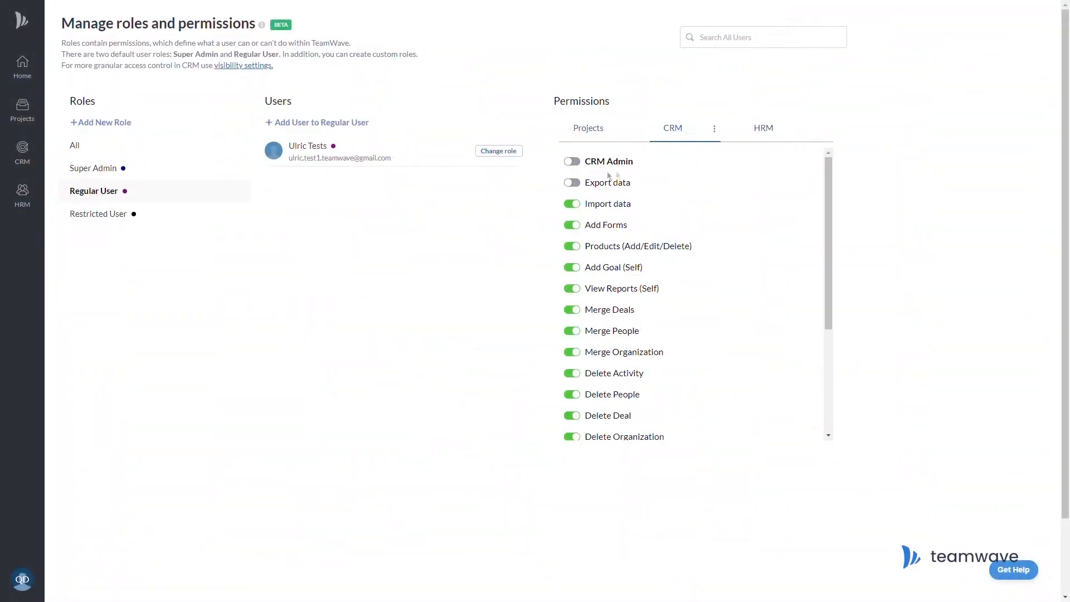
pyautogui.click(577, 163)
pyautogui.click(573, 164)
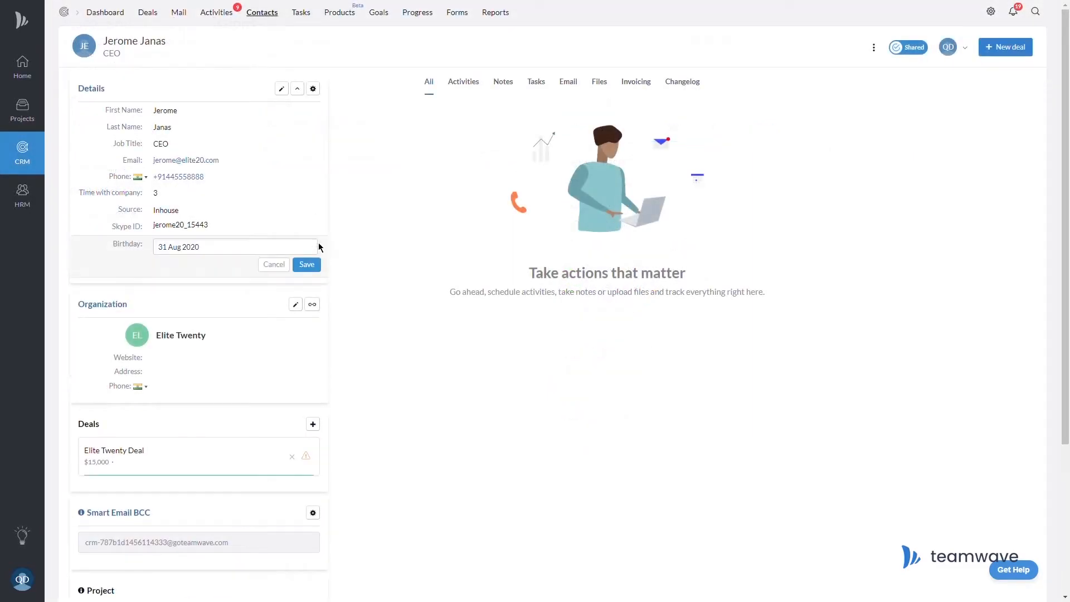
# Set the Elite Twenty contact's birthday to 23 May 1986 and Time with company to 4.
pyautogui.click(182, 248)
pyautogui.click(241, 279)
pyautogui.click(225, 280)
pyautogui.click(175, 280)
pyautogui.click(175, 316)
pyautogui.click(235, 323)
pyautogui.click(265, 354)
pyautogui.click(307, 266)
pyautogui.click(317, 194)
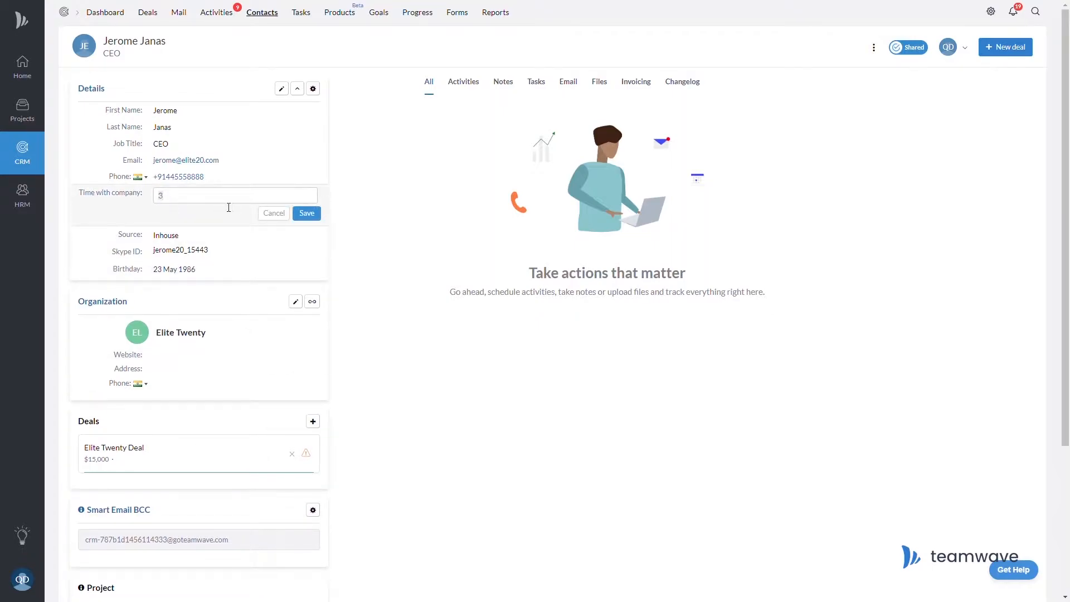
pyautogui.write('4')
pyautogui.click(307, 213)
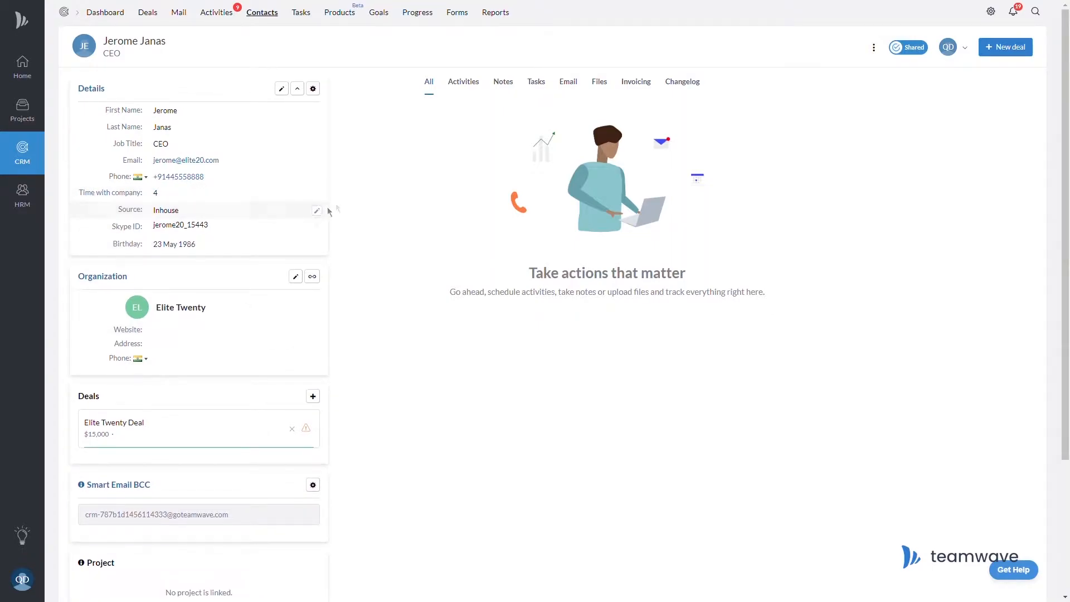
# Set the Elite Twenty Deal's Start in (Days) to 15.
pyautogui.click(139, 424)
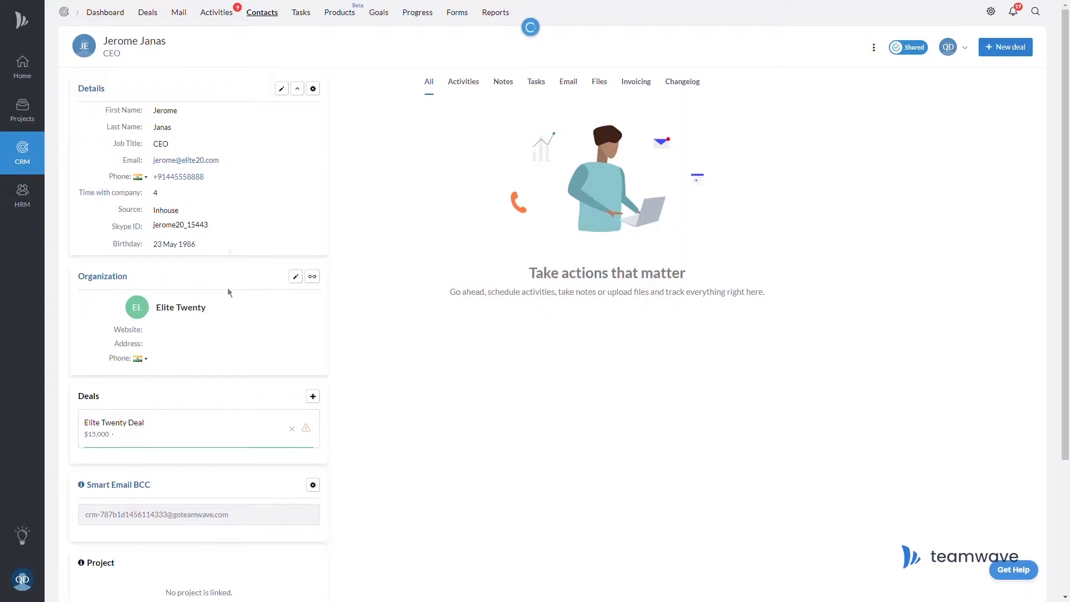
pyautogui.click(207, 198)
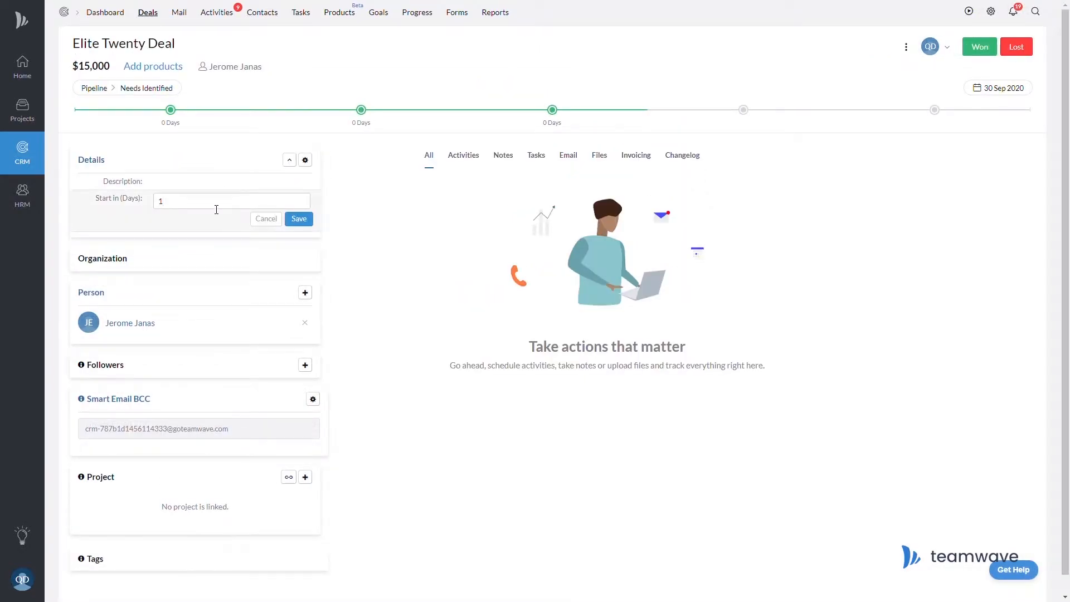
pyautogui.click(298, 219)
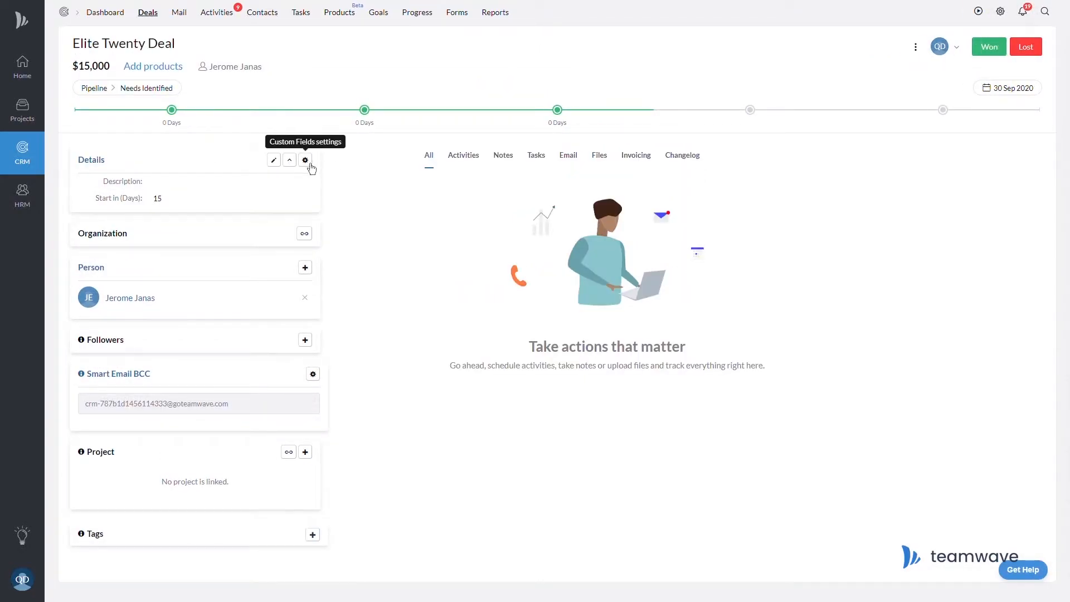
pyautogui.click(1001, 11)
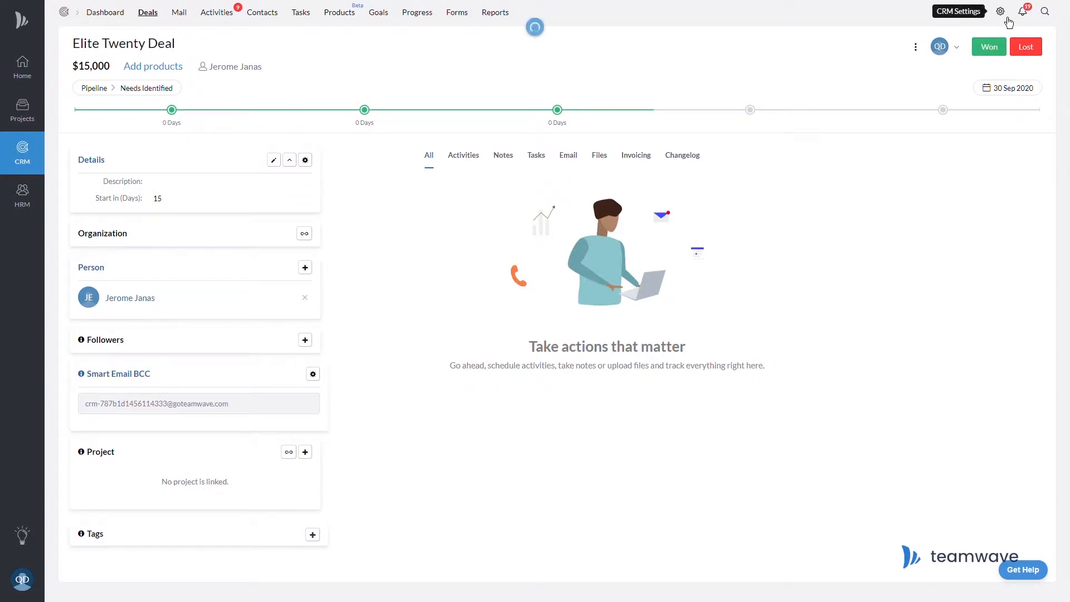
# Create the contact radio field Roles with Decision Maker, Influencer, Assistant, Initial Contact and Other options.
pyautogui.click(247, 74)
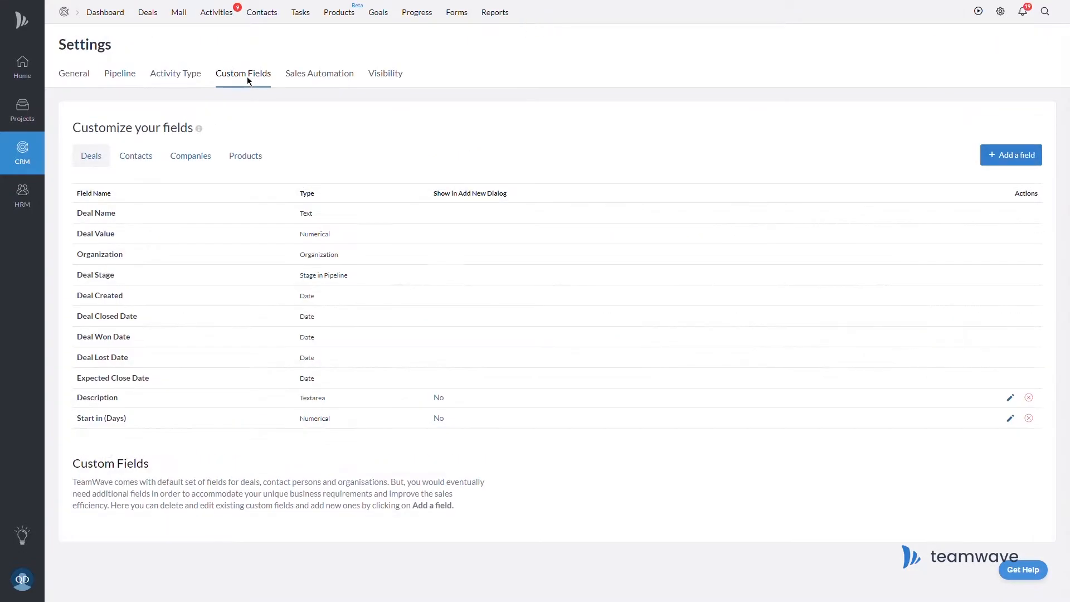
pyautogui.click(137, 156)
pyautogui.click(1017, 161)
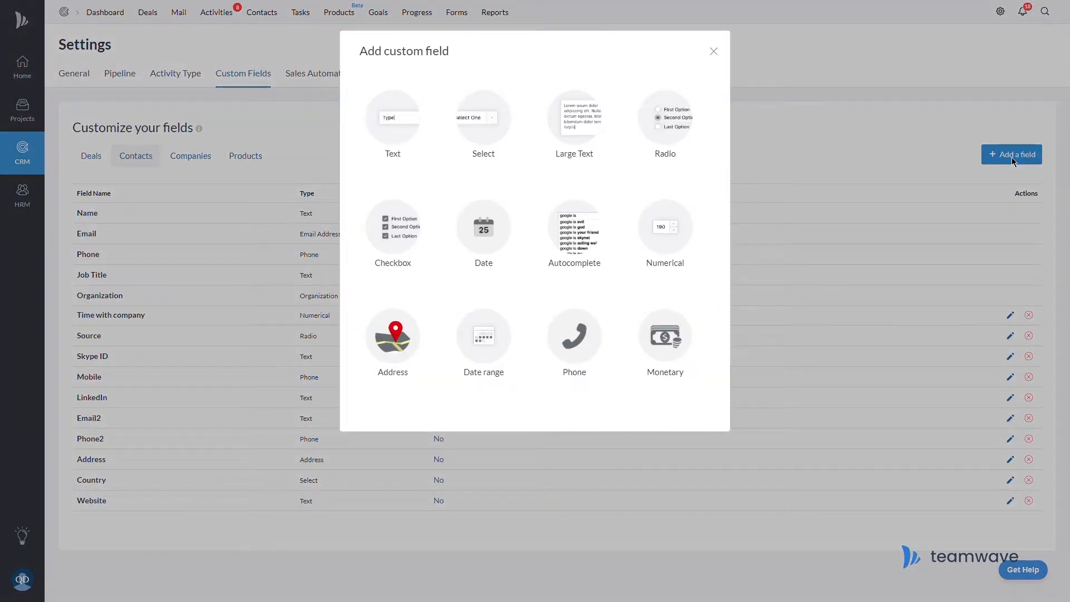
pyautogui.click(667, 138)
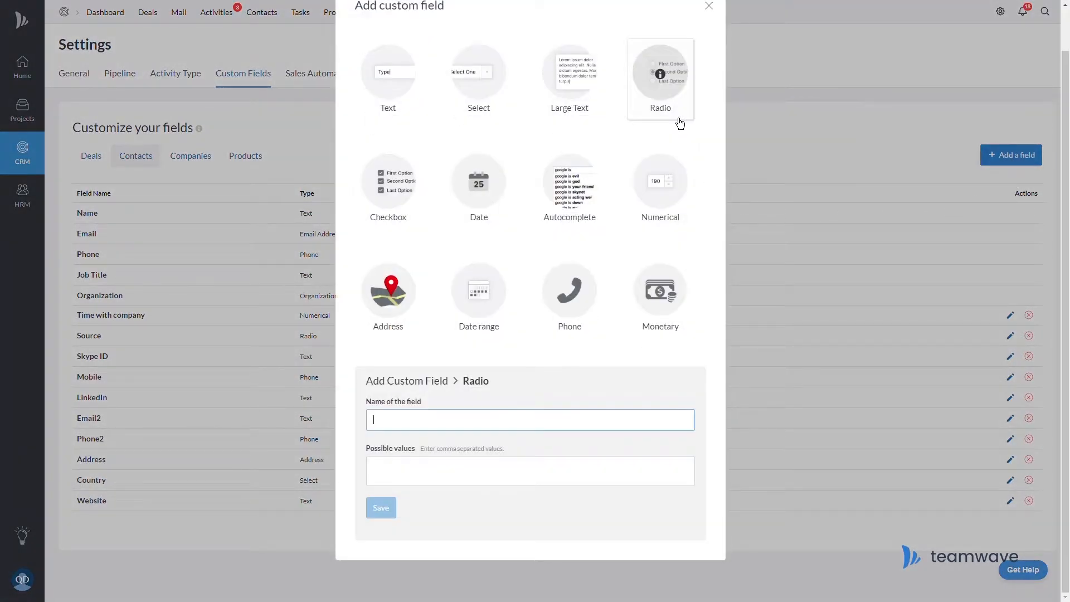
pyautogui.click(445, 474)
pyautogui.write('Decision Maker, Influencer, Assistant, Initial Contact')
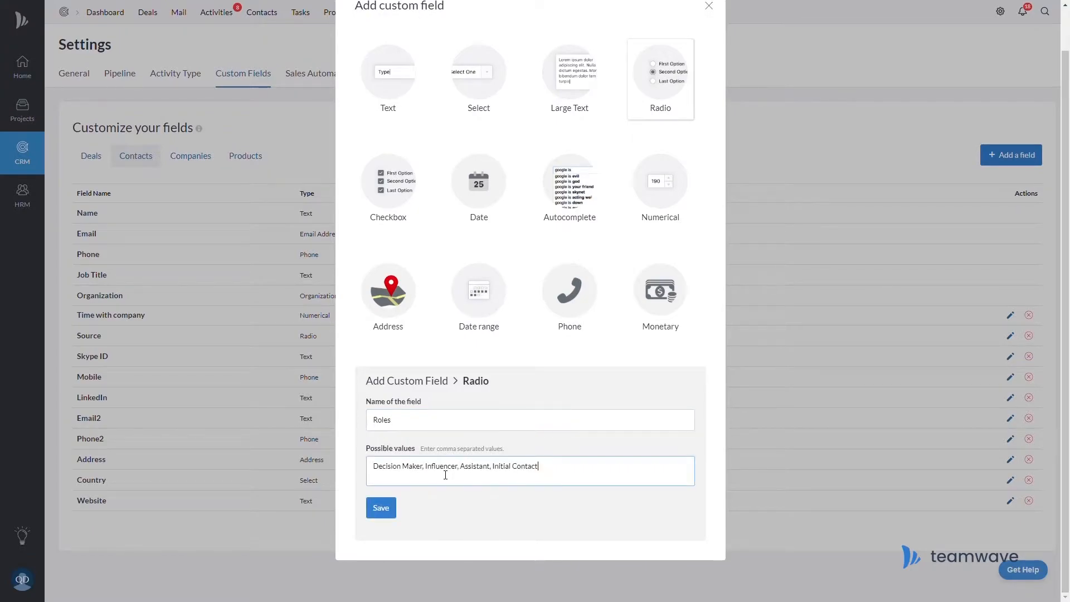
pyautogui.write(' Other')
pyautogui.click(385, 508)
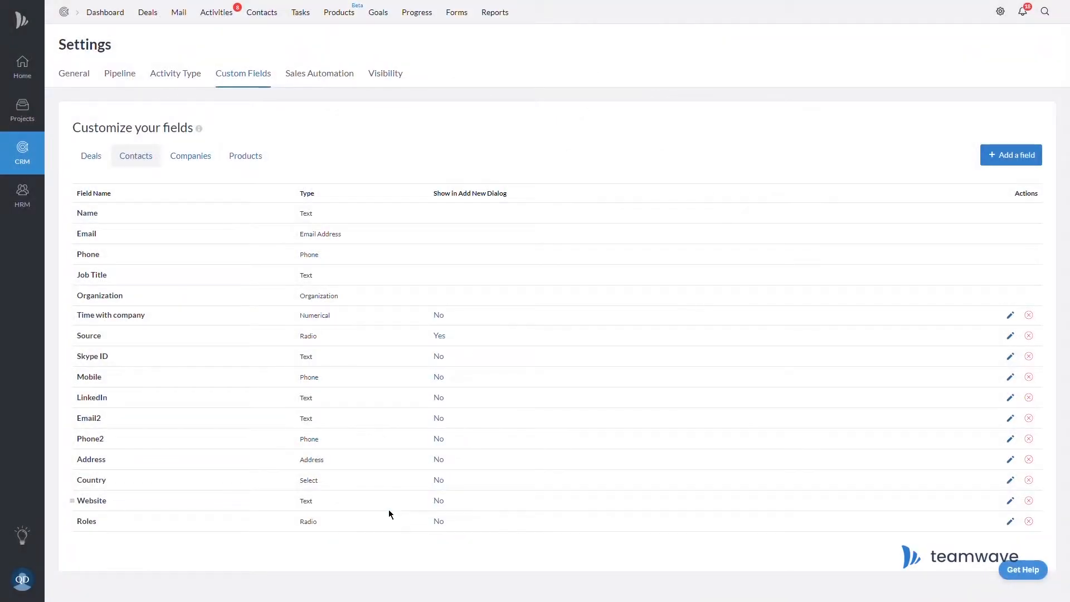
# Move Roles below Time with company and set the contact's role to Decision Maker.
pyautogui.moveTo(81, 532); pyautogui.dragTo(88, 342)
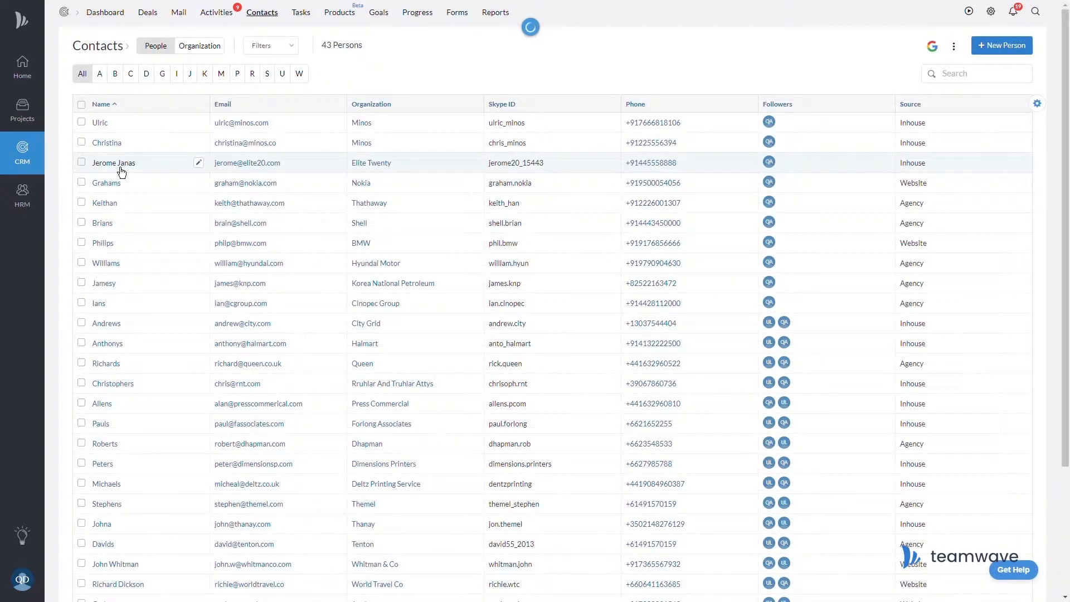
pyautogui.click(117, 168)
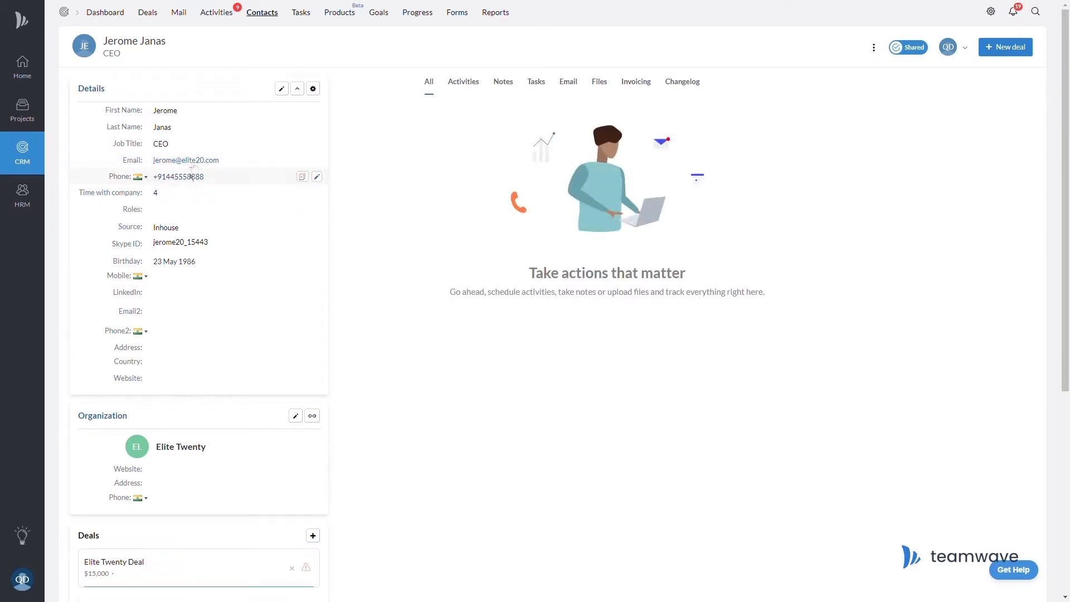
pyautogui.click(226, 213)
pyautogui.click(161, 215)
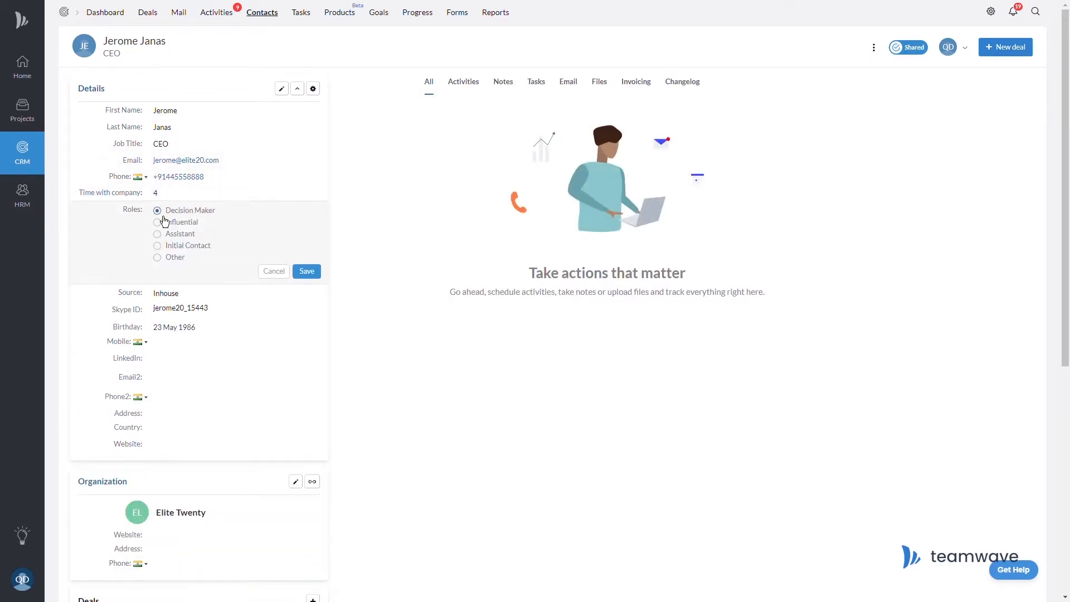
pyautogui.click(307, 271)
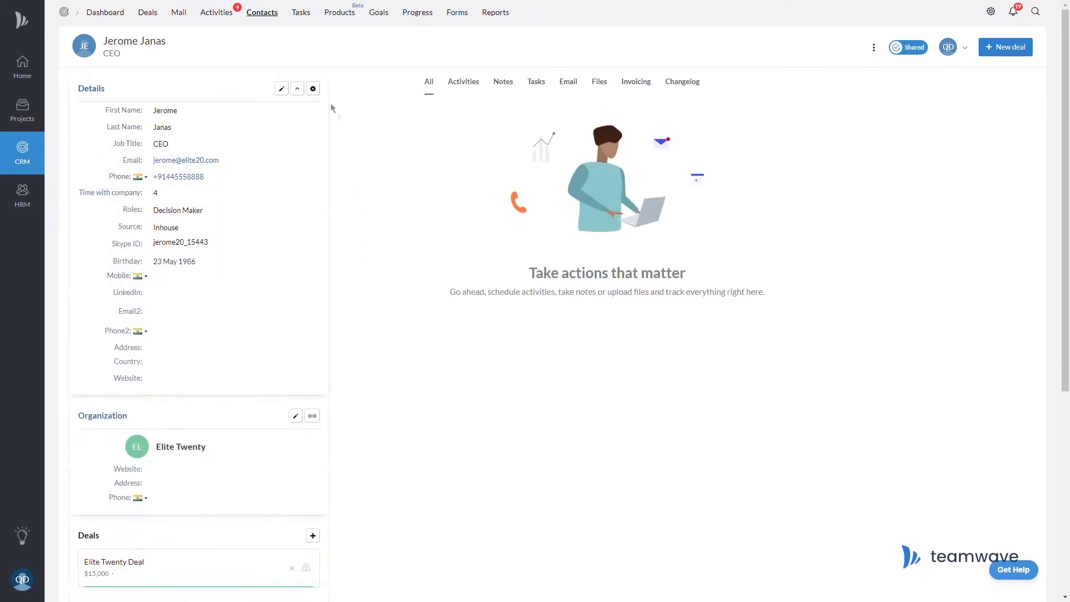
pyautogui.click(298, 89)
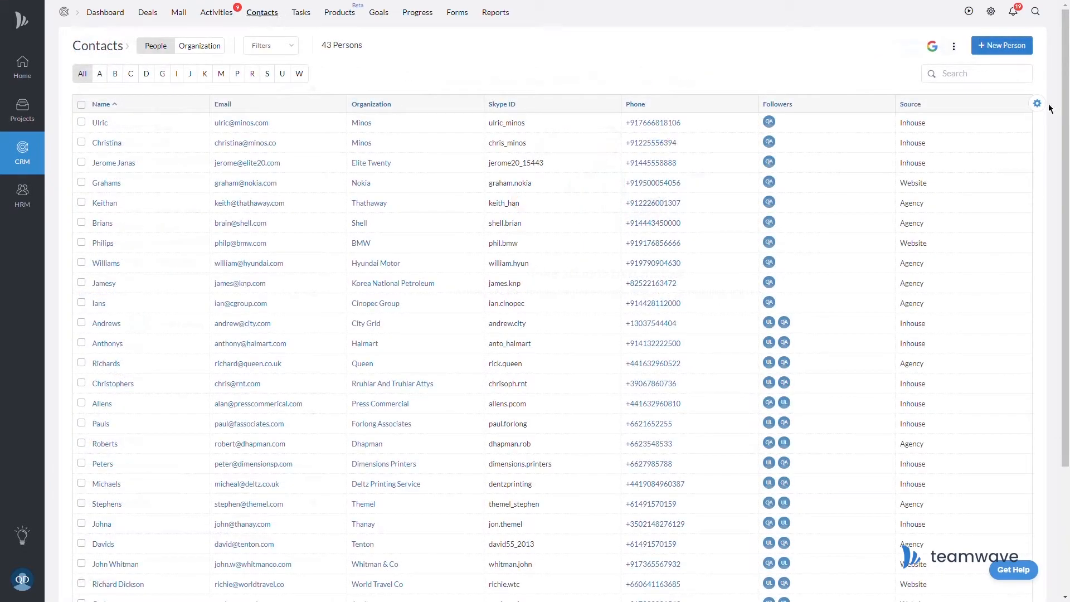
# Add the Roles column to the contacts list.
pyautogui.click(1038, 105)
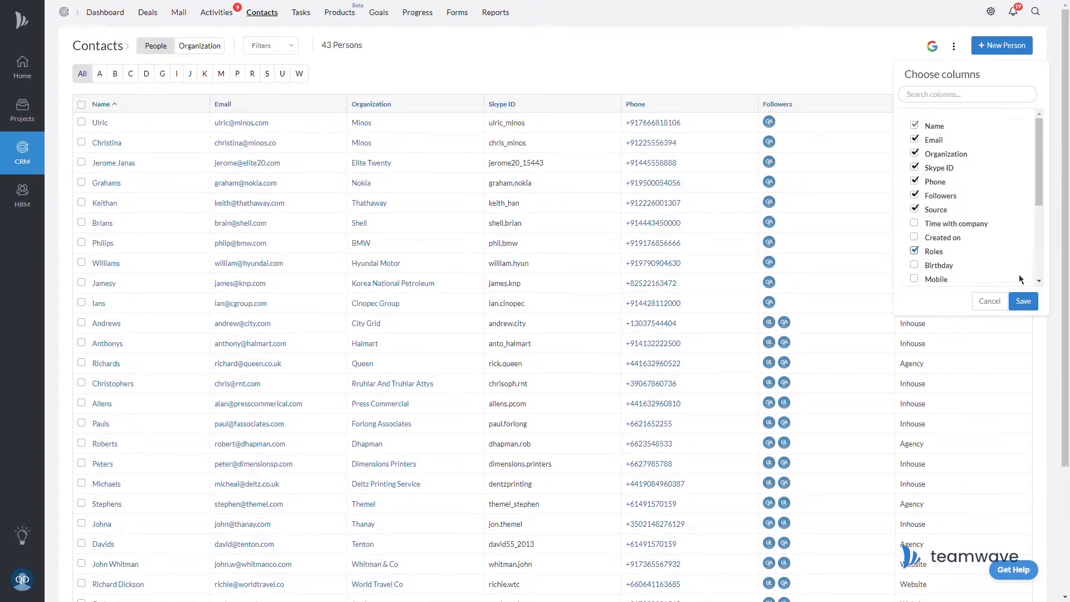
pyautogui.click(1024, 301)
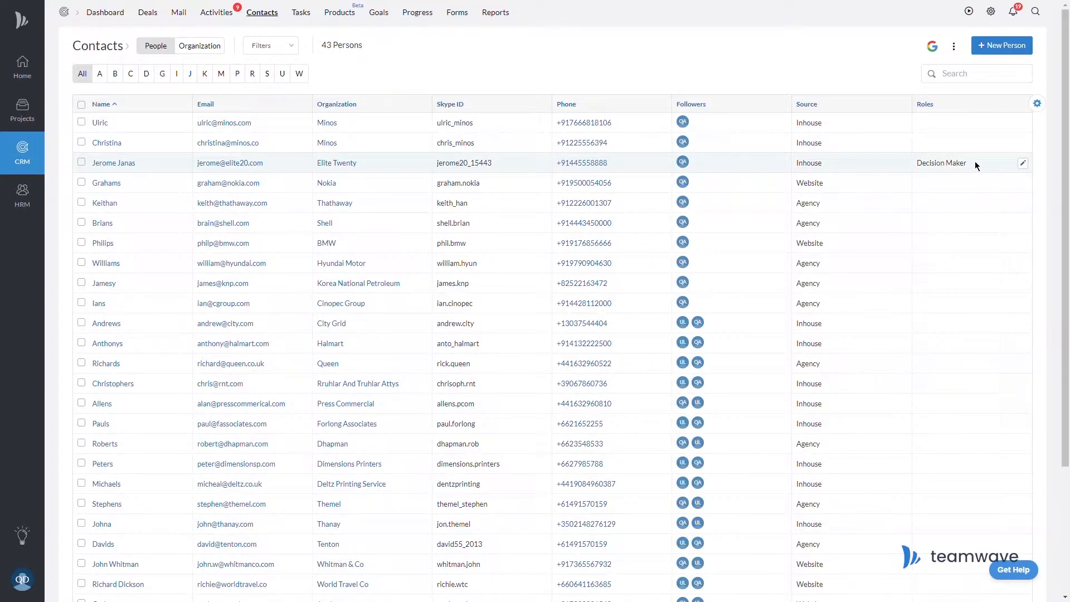
pyautogui.click(1039, 105)
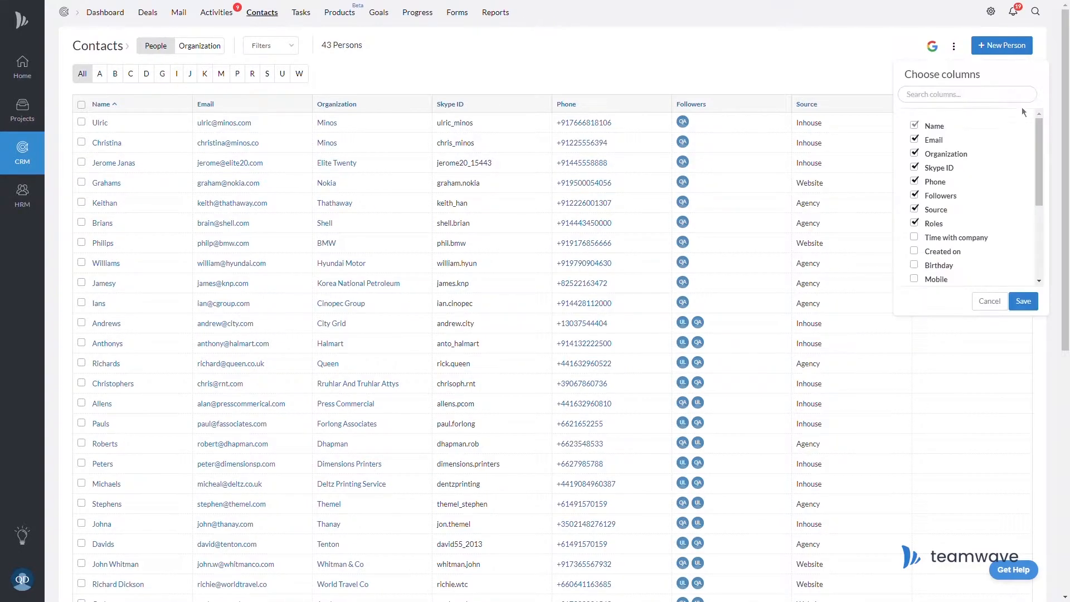
pyautogui.scroll(-2, 970, 195)
pyautogui.click(281, 50)
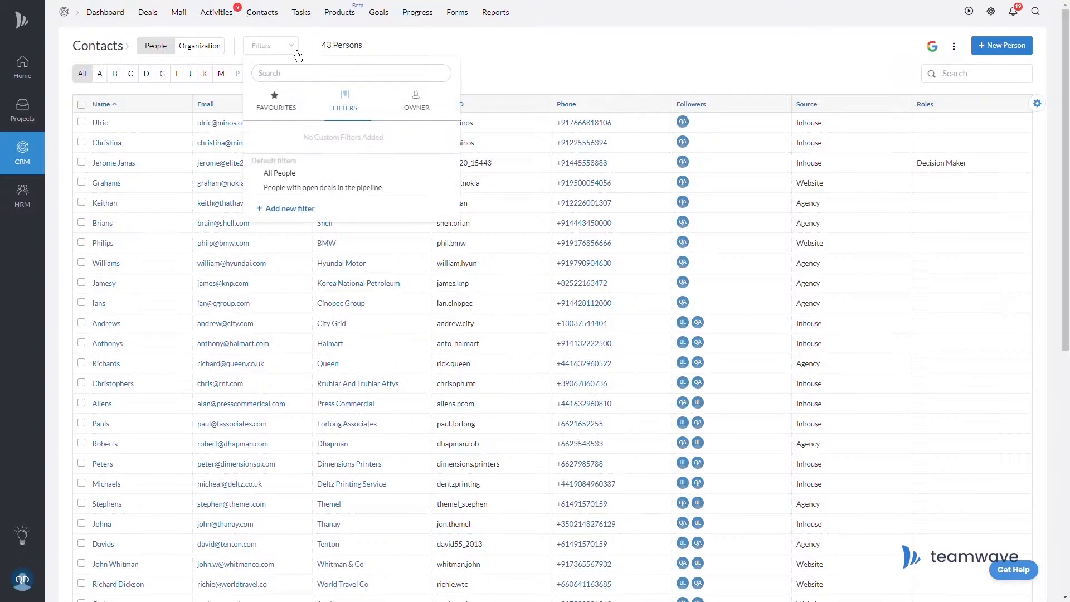
# Start a new contact filter and close it without saving.
pyautogui.click(354, 206)
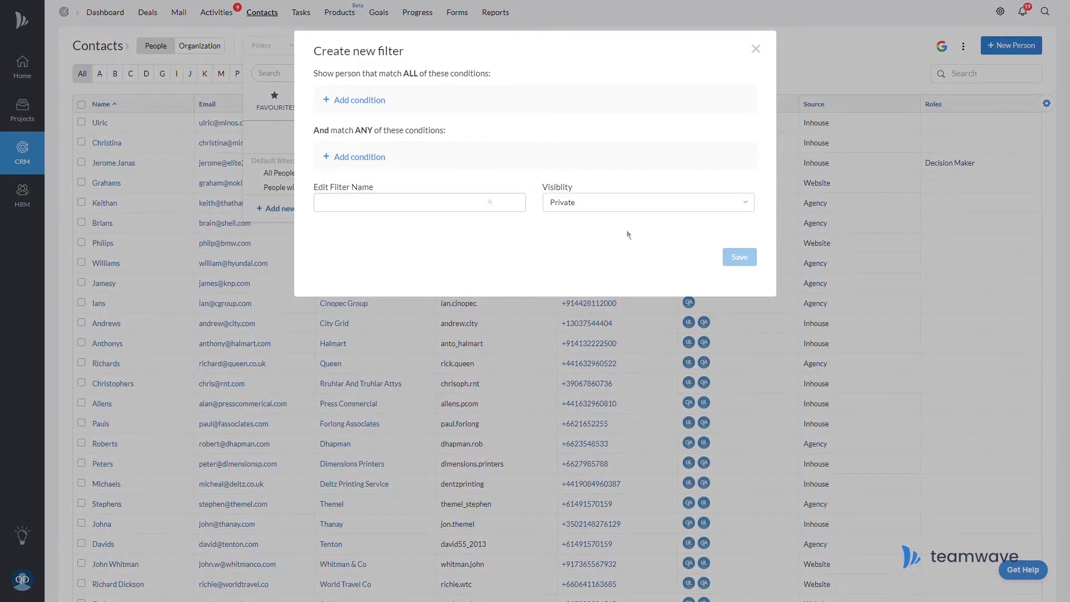
pyautogui.click(755, 49)
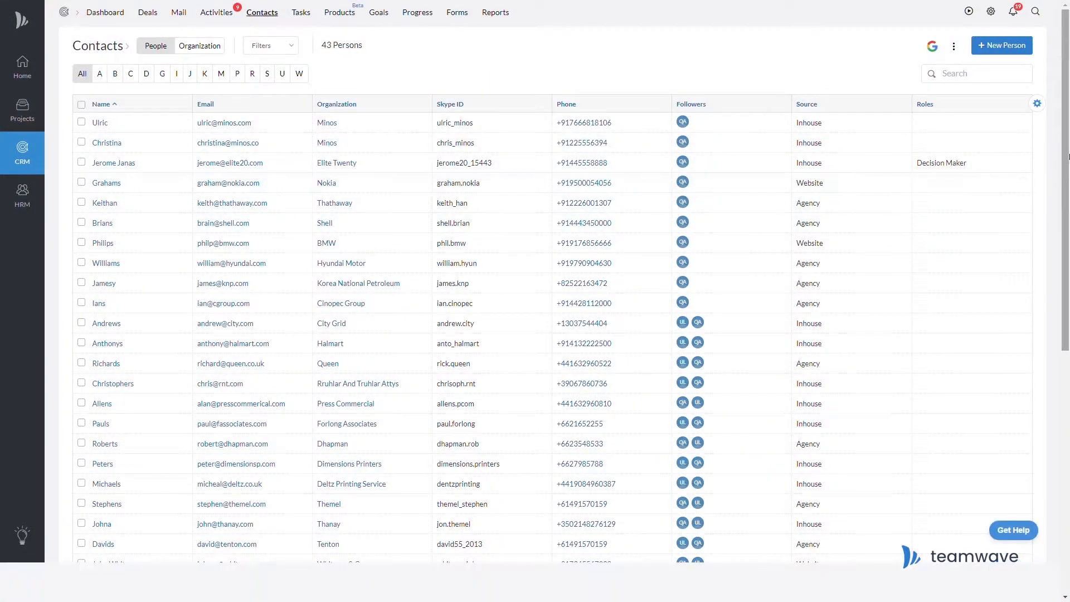
pyautogui.moveTo(1066, 107)
pyautogui.mouseDown()
pyautogui.moveTo(1067, 337)
pyautogui.moveTo(1068, 106)
pyautogui.mouseUp()
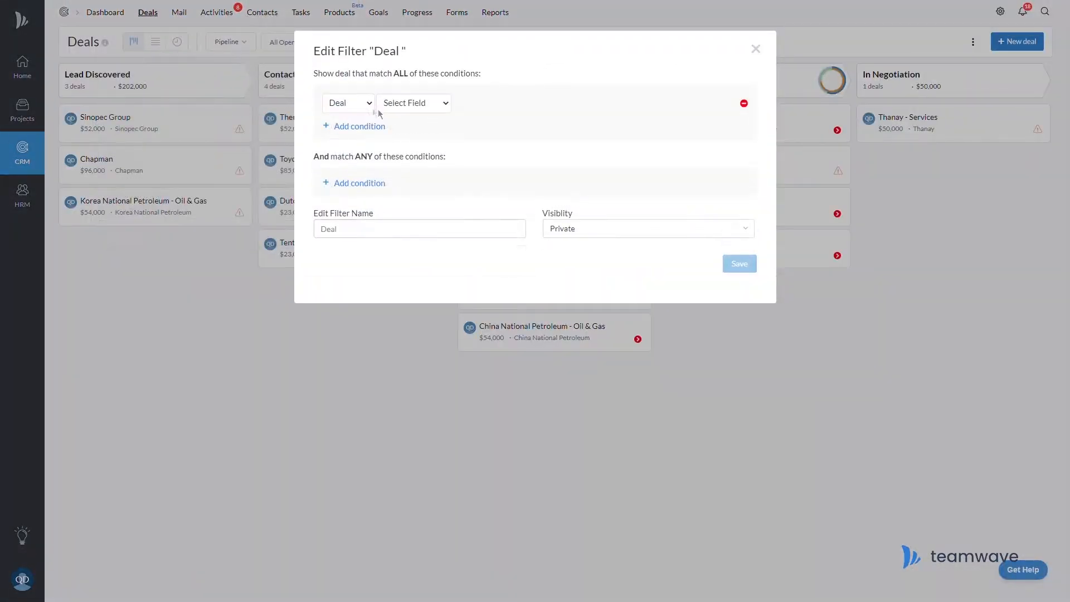
# Save a deal filter Start In (Days) less than 10 with Source Agency; move Roles after Organization.
pyautogui.click(433, 141)
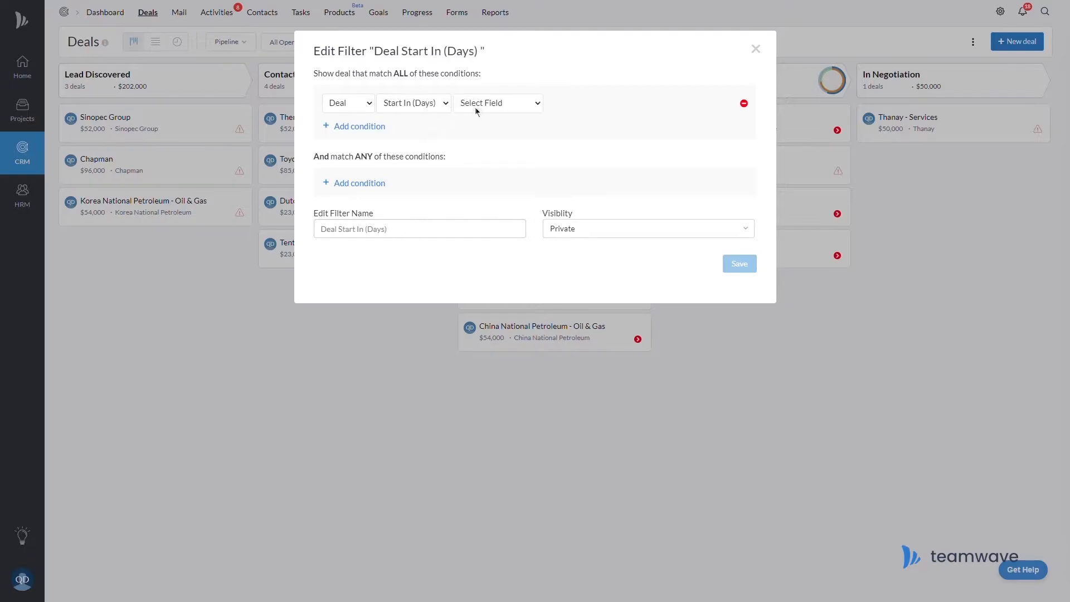
pyautogui.click(505, 162)
pyautogui.write('10')
pyautogui.click(360, 127)
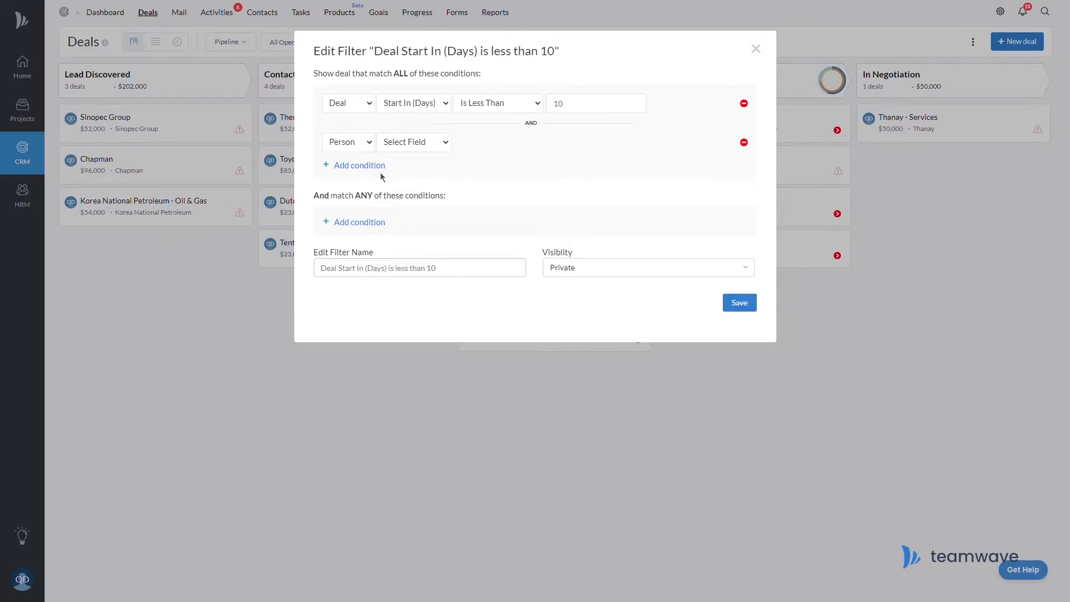
pyautogui.click(422, 189)
pyautogui.click(559, 177)
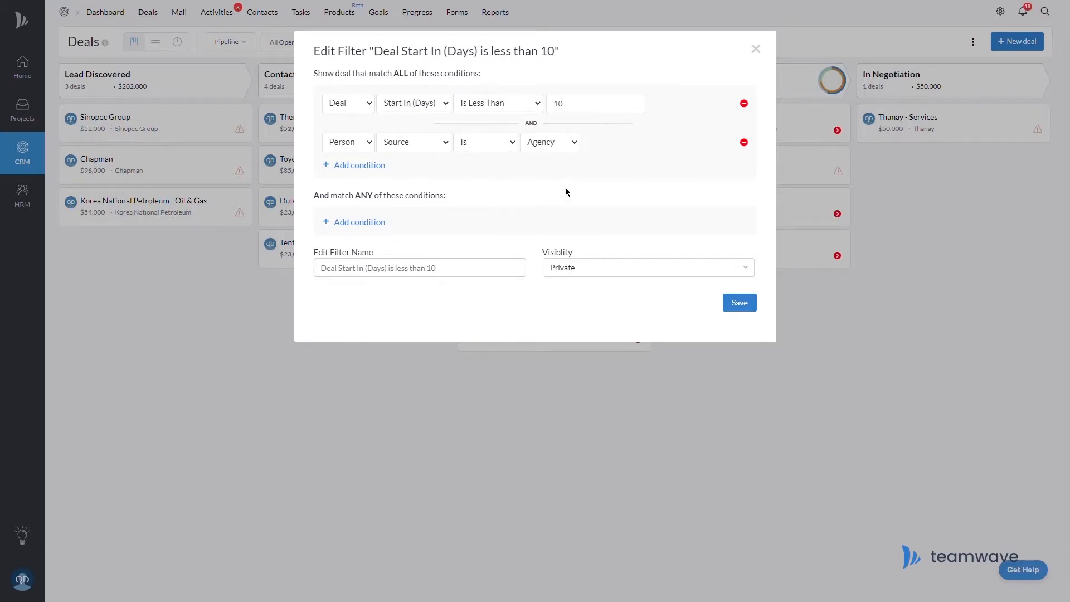
pyautogui.click(750, 308)
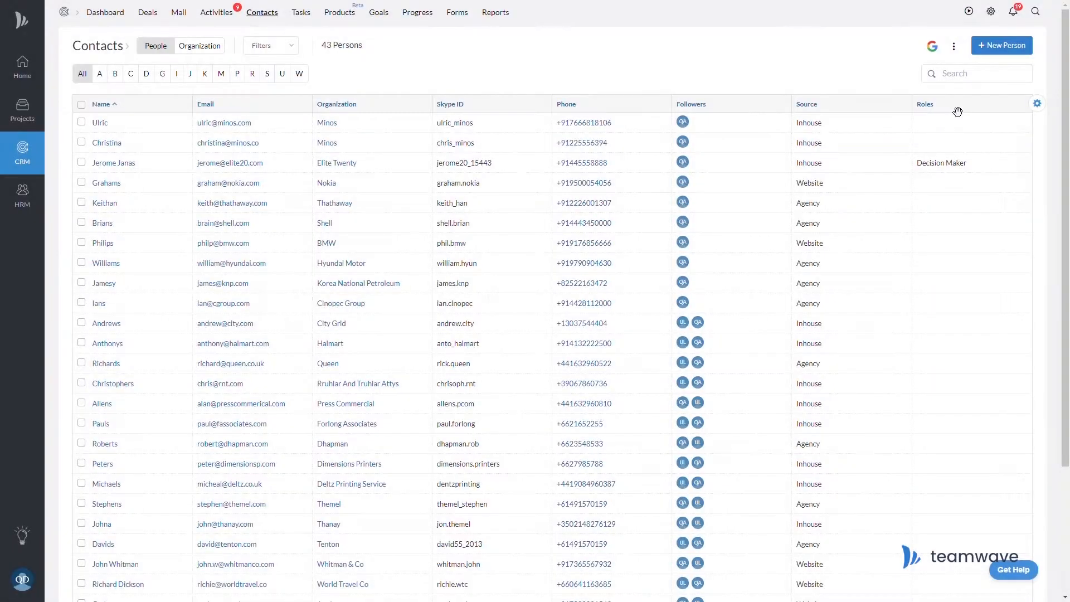
pyautogui.moveTo(957, 112); pyautogui.dragTo(467, 112)
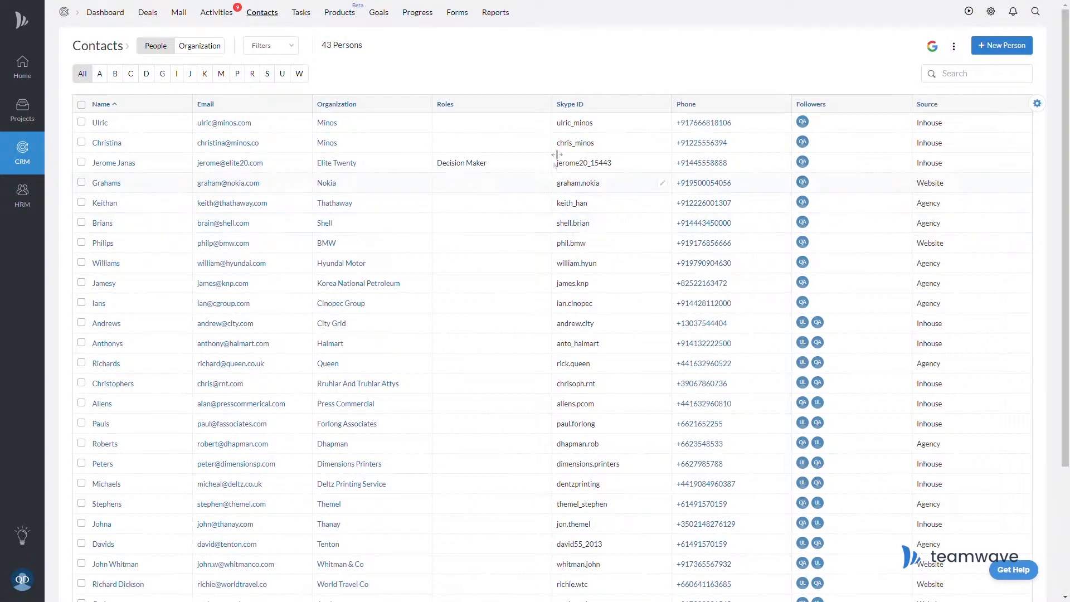
# Set the first two contacts' Roles cells to Decision Maker.
pyautogui.click(544, 124)
pyautogui.click(476, 166)
pyautogui.click(479, 190)
pyautogui.click(527, 194)
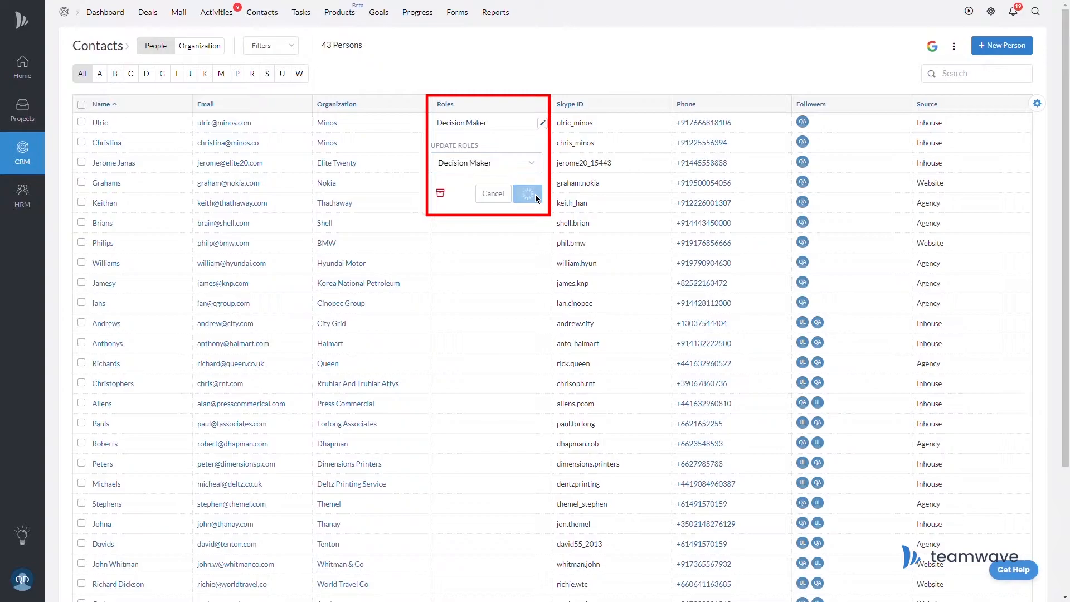
pyautogui.click(542, 142)
pyautogui.click(486, 183)
pyautogui.click(480, 208)
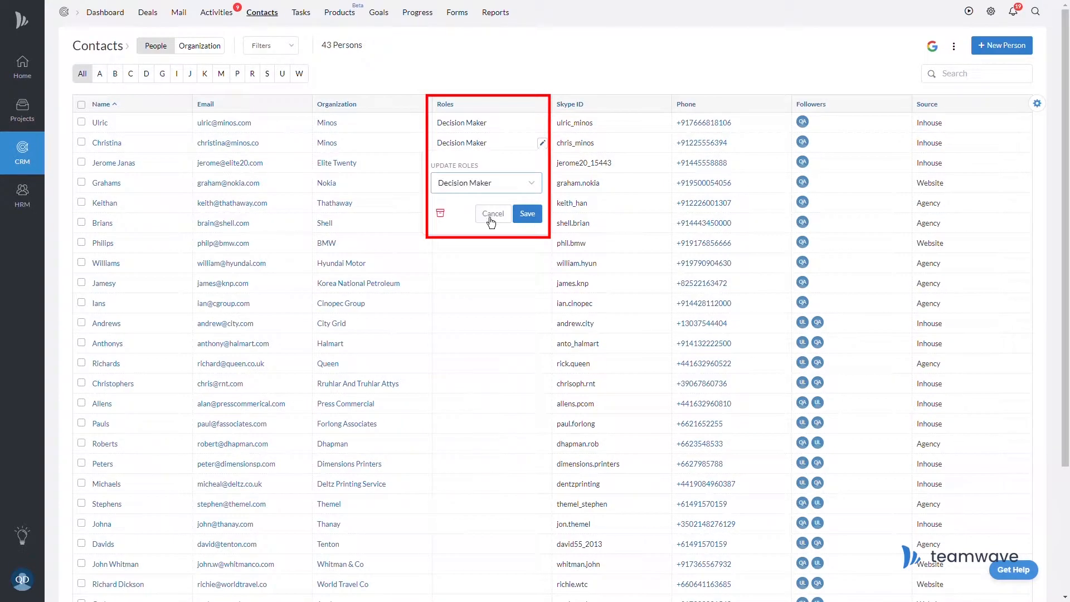
pyautogui.click(527, 215)
# Bulk-edit all contacts, replacing their Roles with Decision Maker.
pyautogui.click(81, 105)
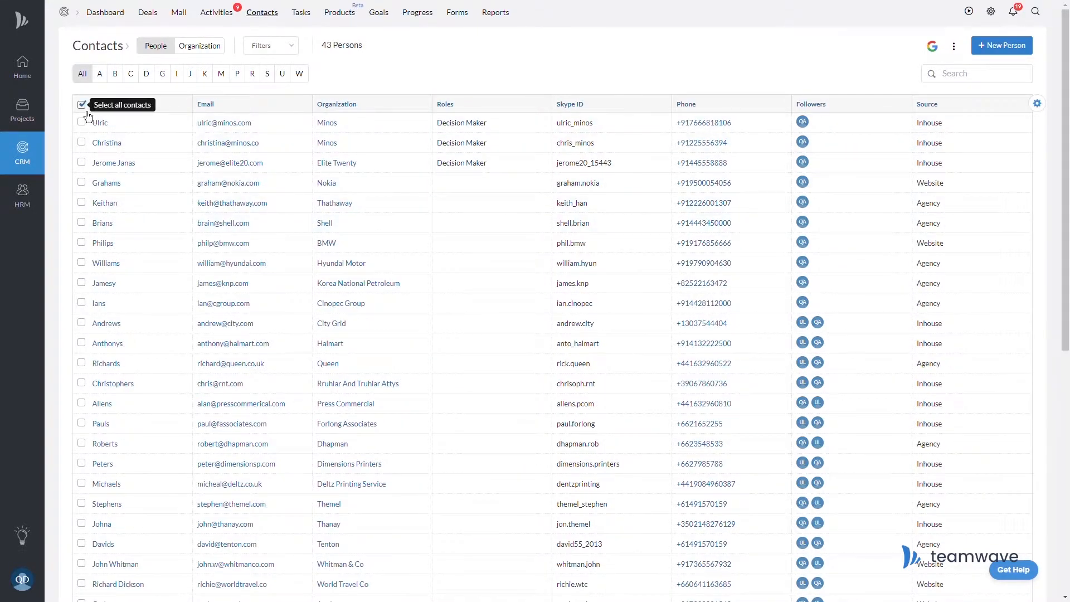
pyautogui.click(915, 176)
pyautogui.click(916, 202)
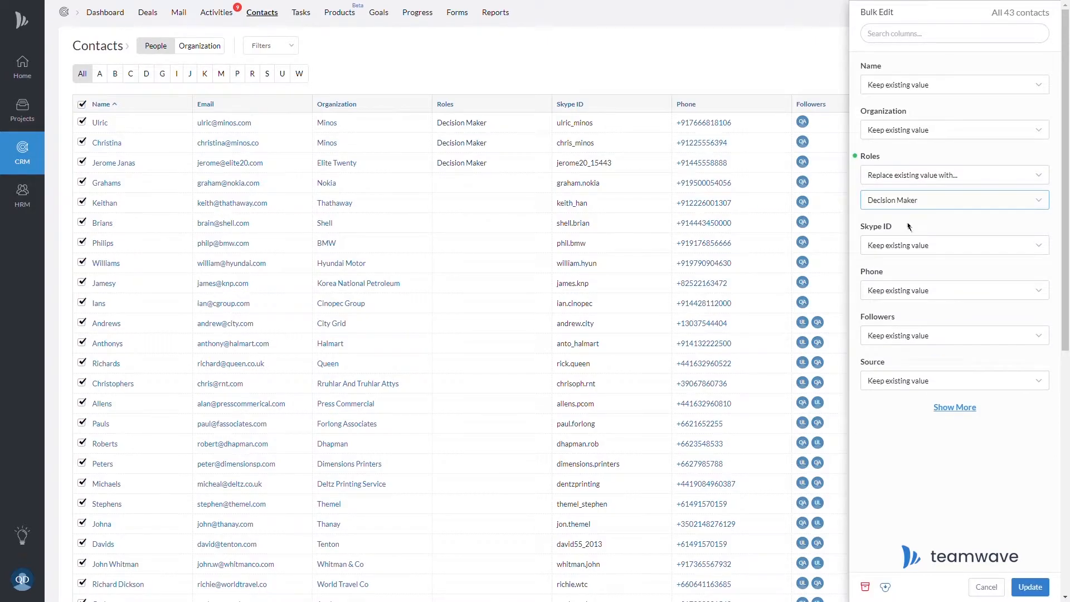
pyautogui.click(1030, 587)
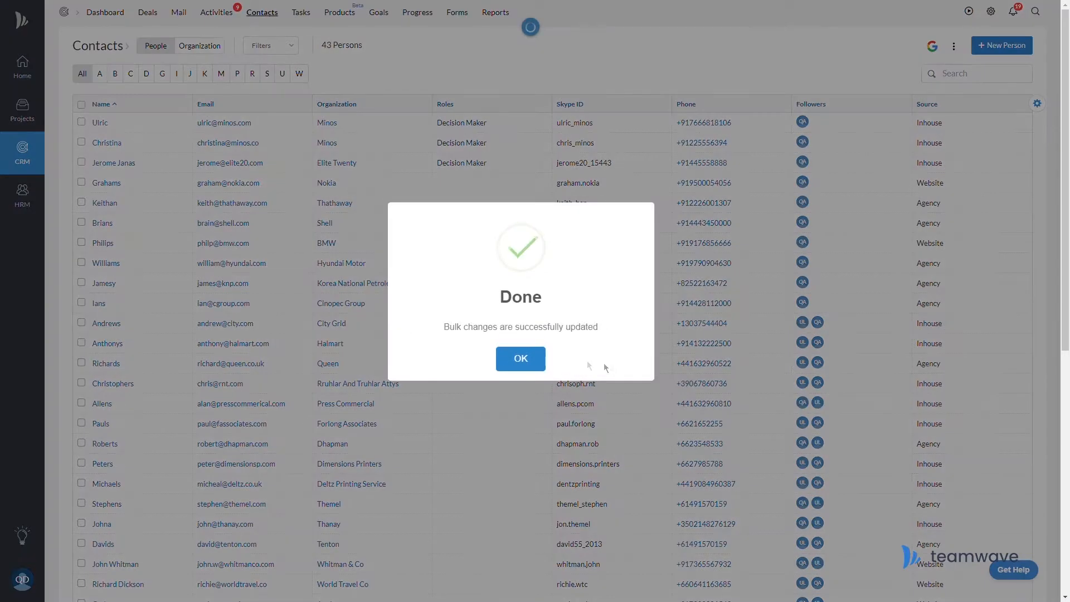
pyautogui.click(521, 359)
pyautogui.scroll(-4, 523, 363)
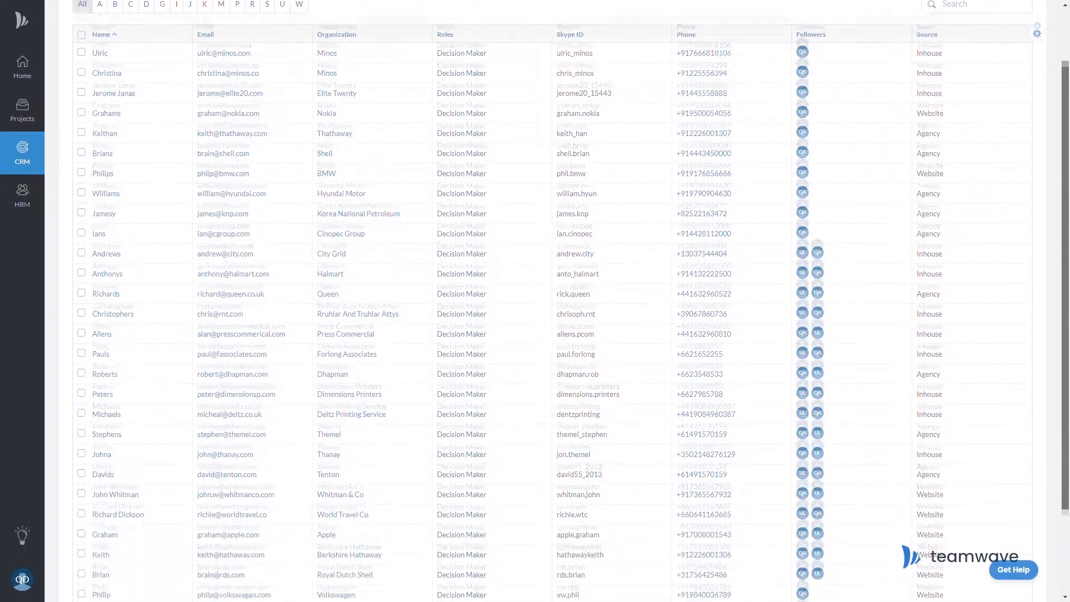
pyautogui.scroll(5, 966, 58)
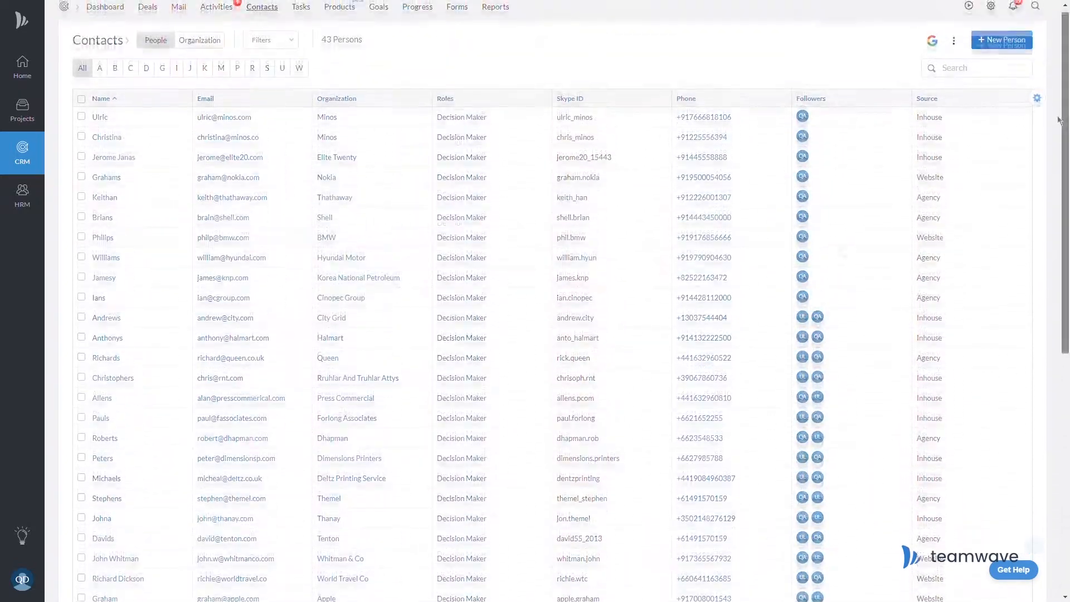
# Export all 43 contacts as an XLSX (Excel) file and dismiss the confirmation.
pyautogui.click(954, 47)
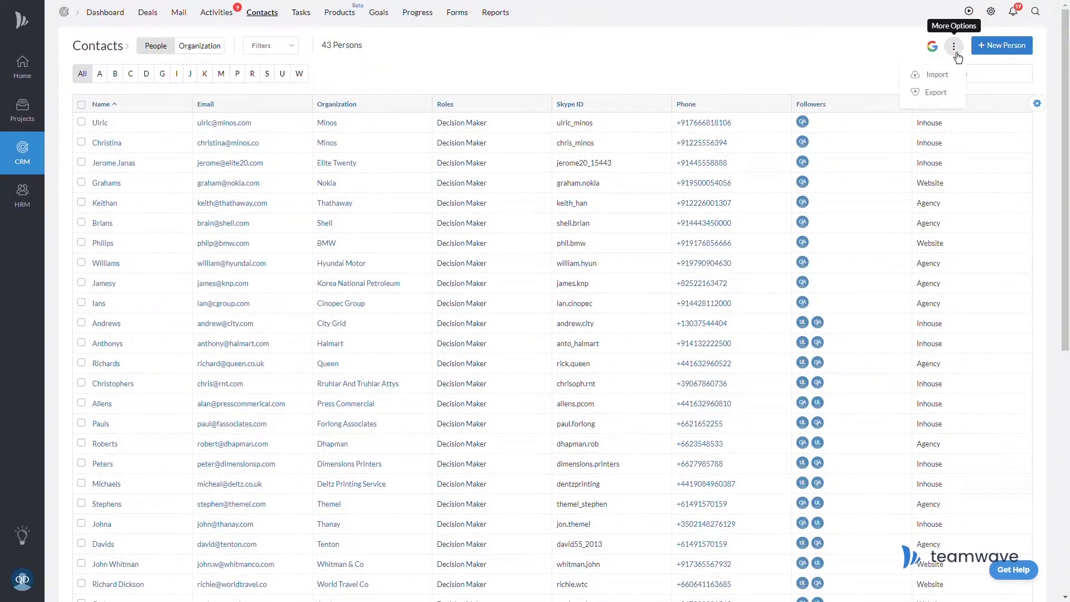
pyautogui.click(937, 92)
pyautogui.click(442, 92)
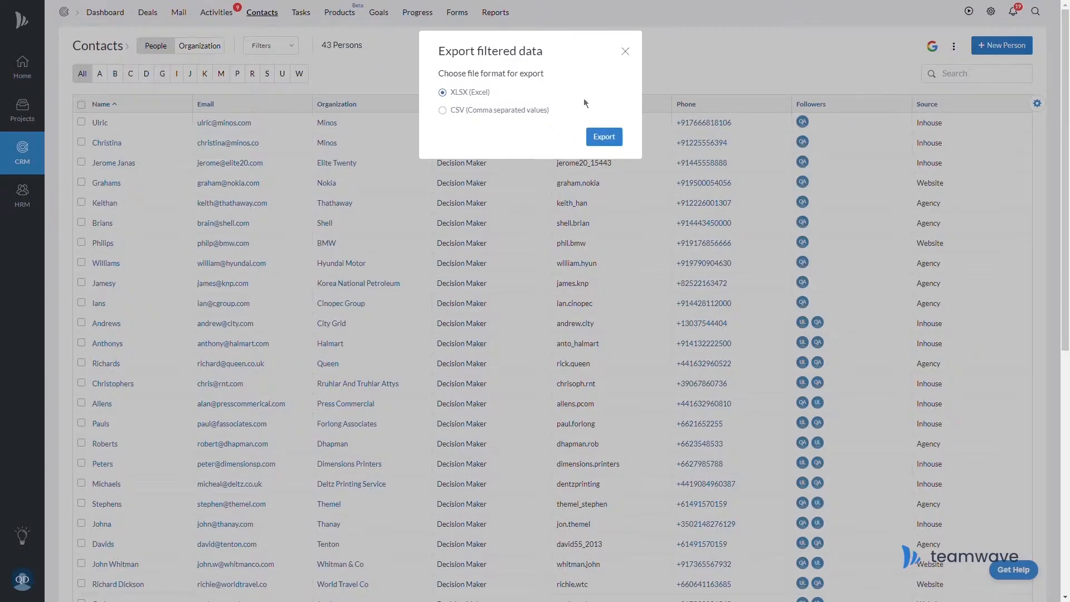
pyautogui.click(615, 142)
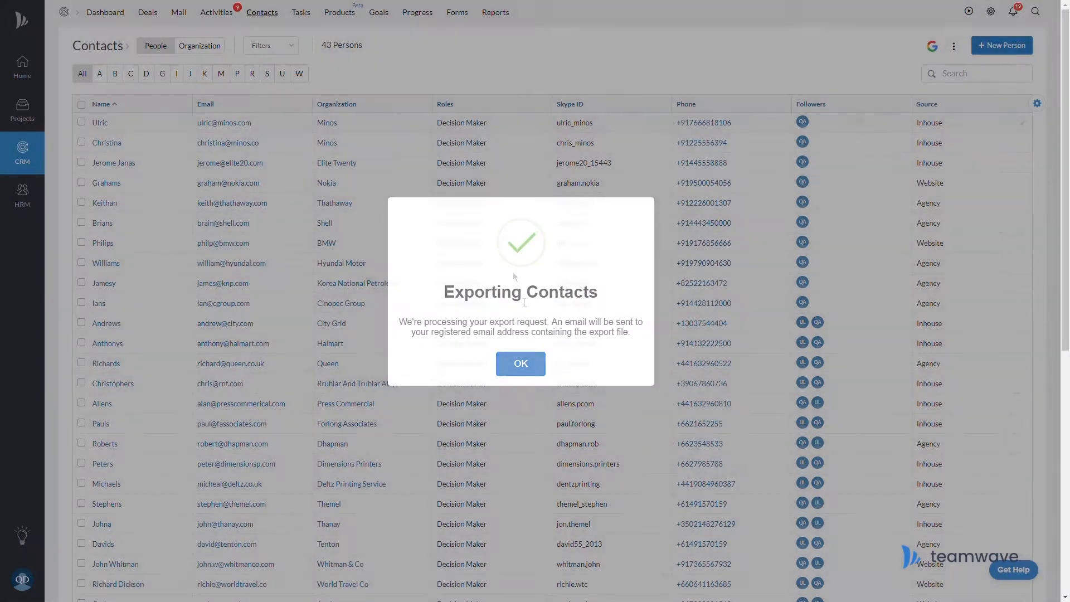
pyautogui.click(521, 361)
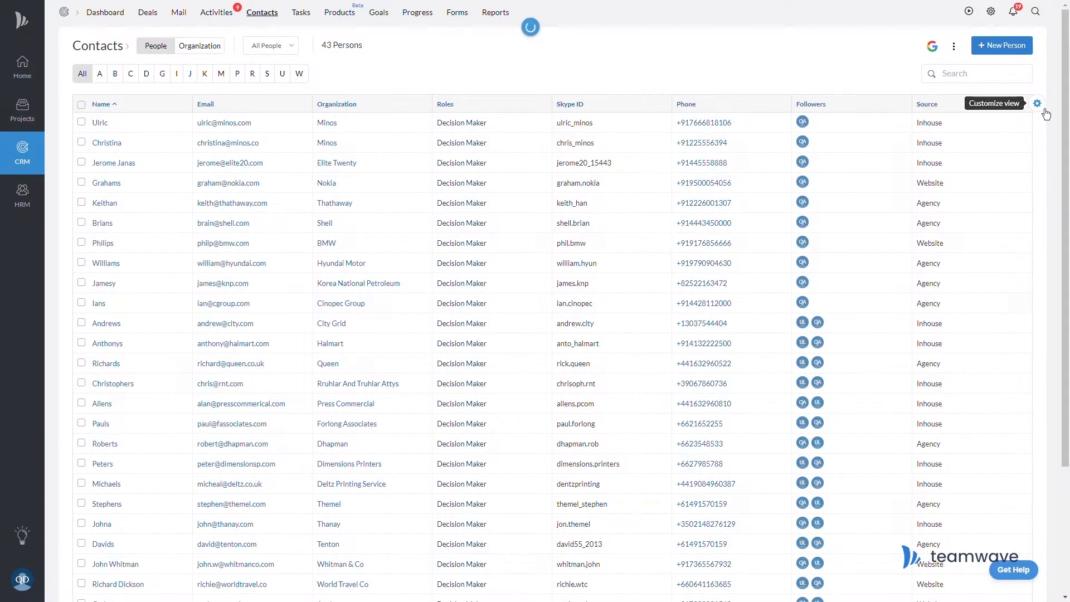
# Show the LinkedIn column, paste the first contact's LinkedIn URL, and narrow the column.
pyautogui.click(1037, 105)
pyautogui.scroll(-1, 955, 237)
pyautogui.click(939, 268)
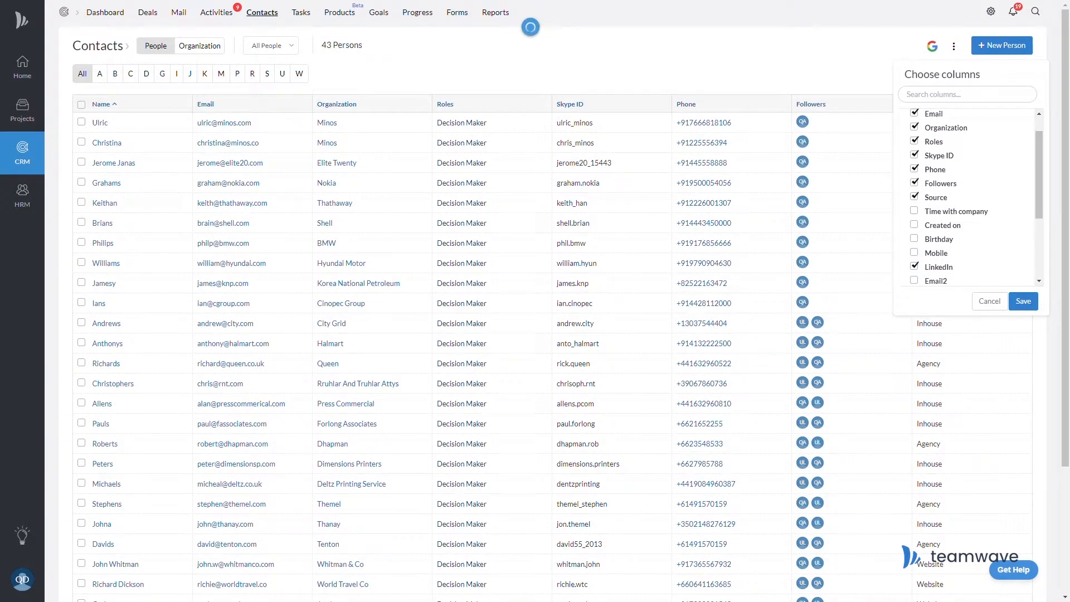
pyautogui.click(1023, 123)
pyautogui.write('https://www.linkedin.com/in/ulric.minos/')
pyautogui.click(1008, 200)
pyautogui.moveTo(926, 114); pyautogui.dragTo(878, 115)
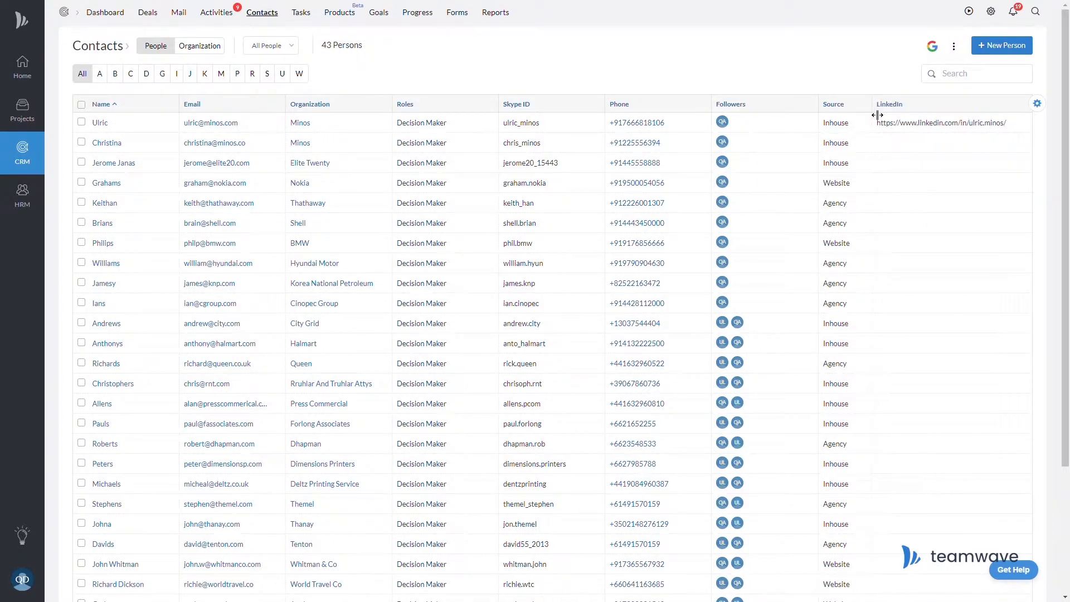
# Create and apply a person filter: LinkedIn Is Not Empty.
pyautogui.click(271, 46)
pyautogui.click(276, 206)
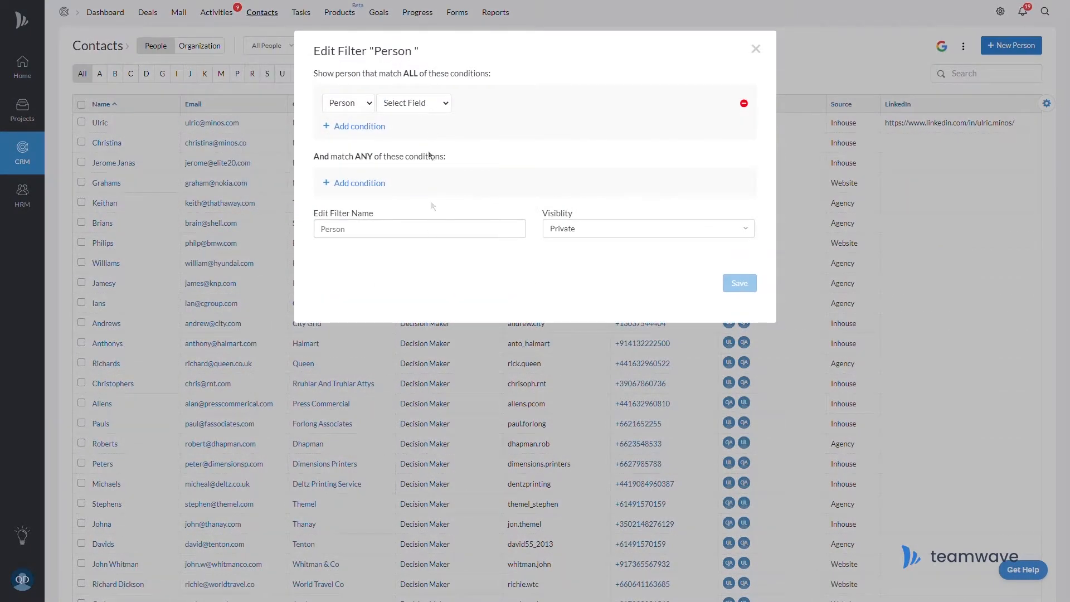
pyautogui.click(410, 105)
pyautogui.click(413, 196)
pyautogui.click(515, 104)
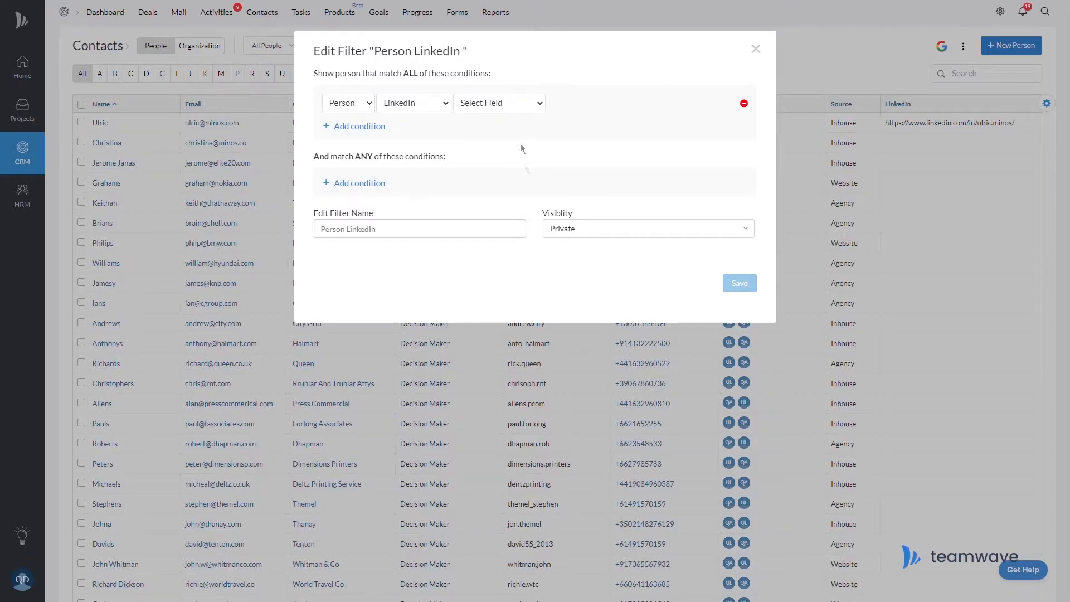
pyautogui.click(519, 209)
pyautogui.click(752, 288)
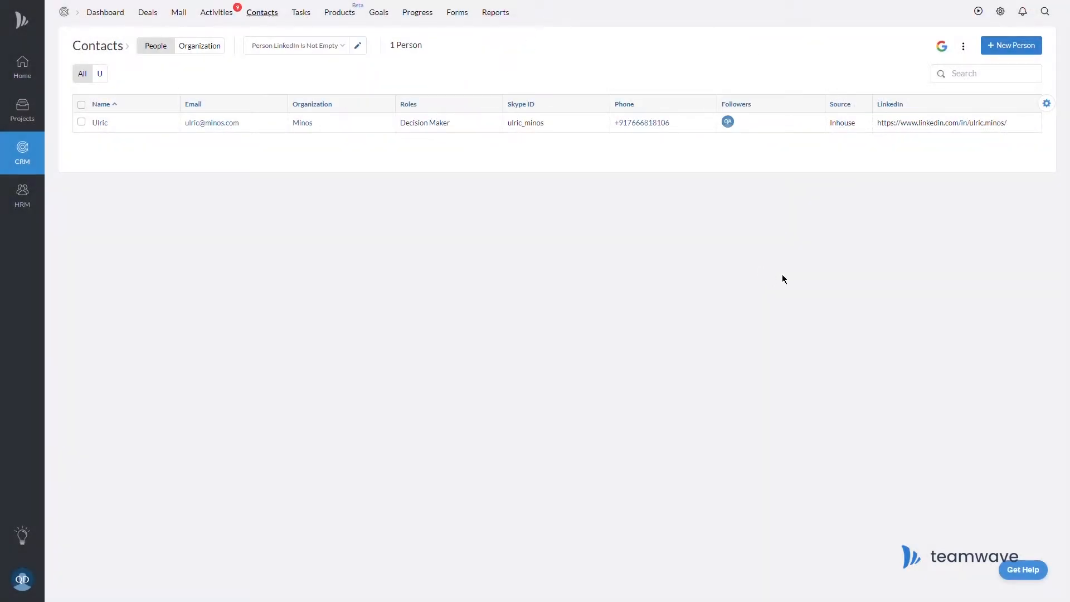
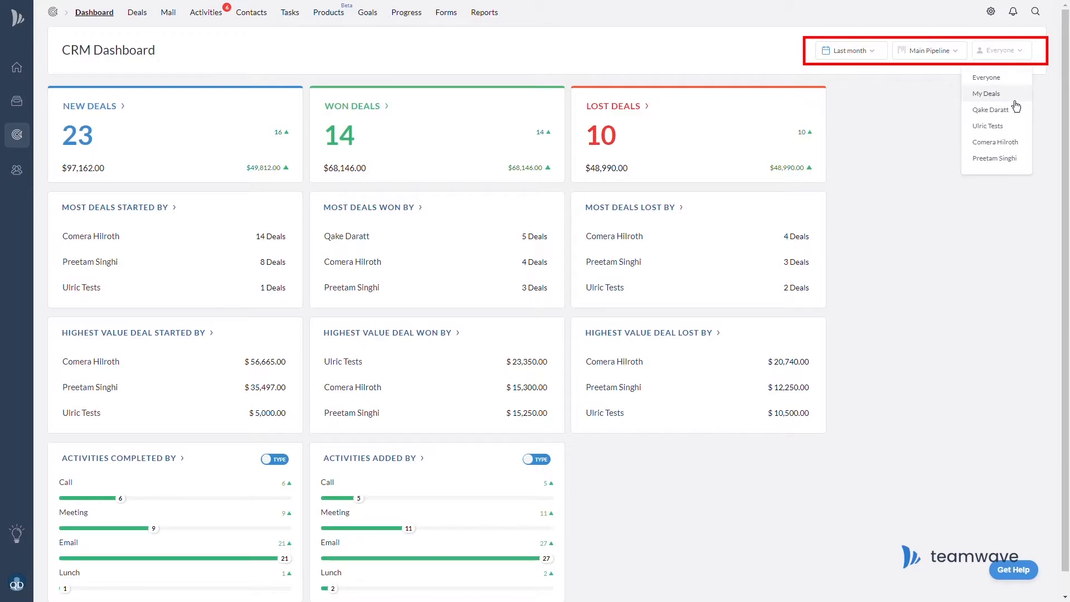
# Switch the dashboard through individual salespeople's stats, landing on one showing 14 new, 4 won, 4 lost.
pyautogui.click(1014, 110)
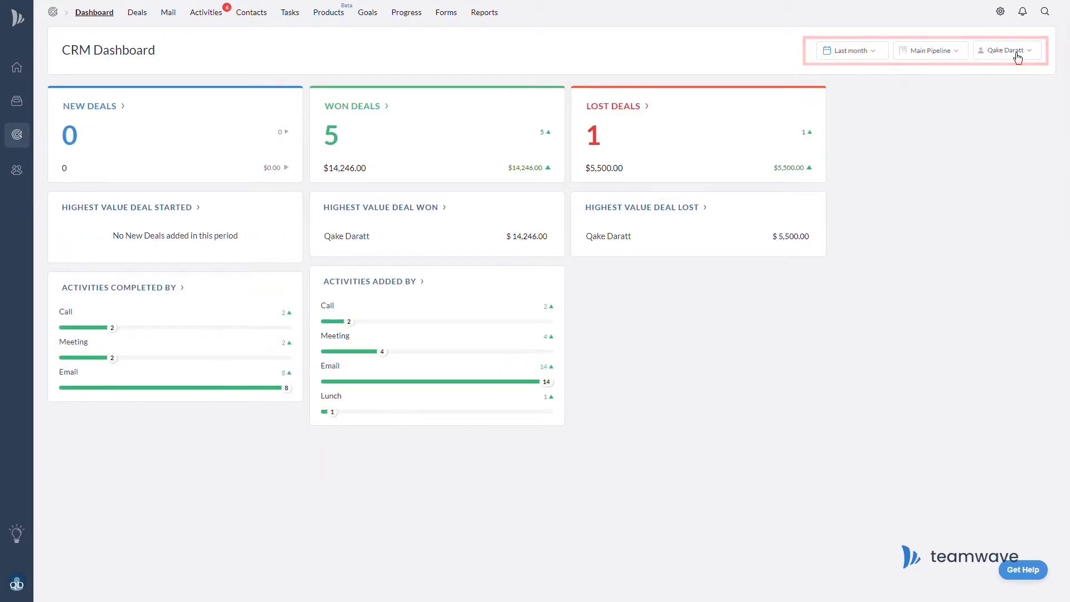
pyautogui.click(1018, 55)
pyautogui.click(1018, 125)
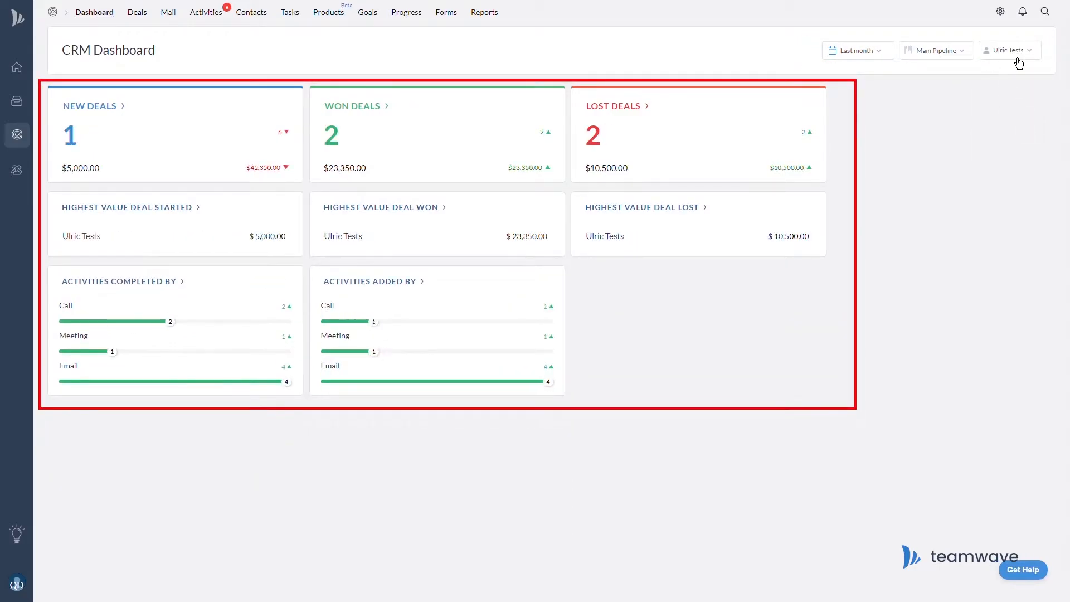
pyautogui.click(1018, 58)
pyautogui.click(1025, 141)
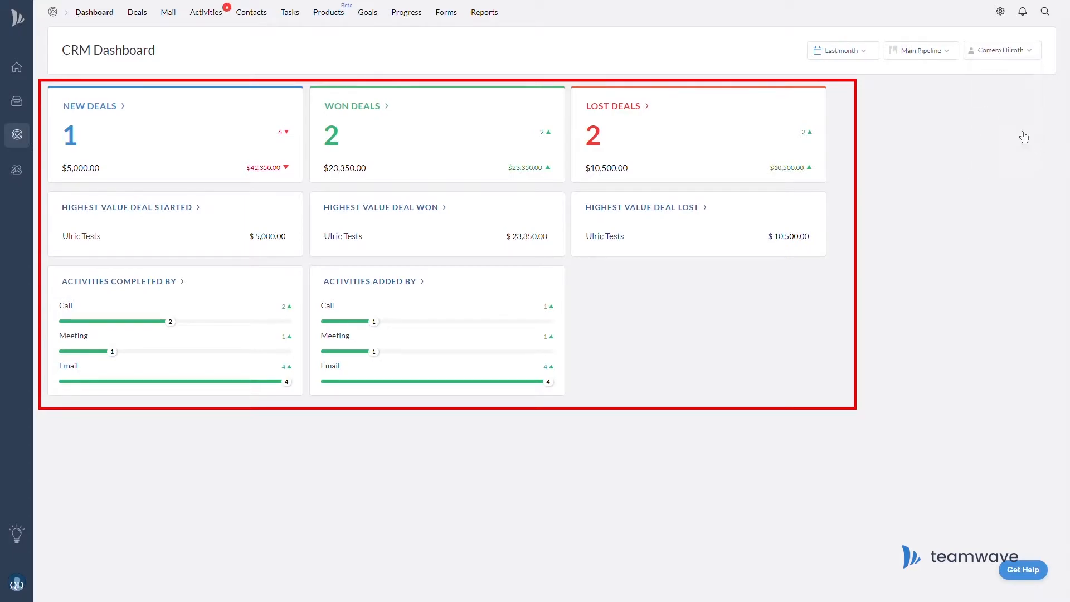
pyautogui.click(1019, 58)
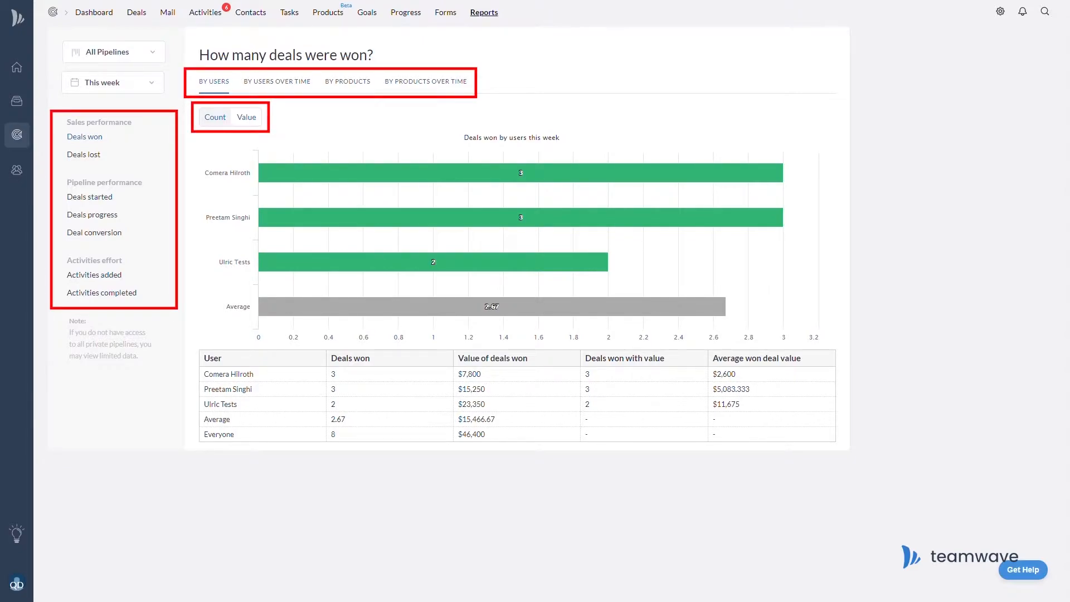
# Filter won deals by user to Last month and Main Pipeline, charted by value ($68,146).
pyautogui.click(152, 87)
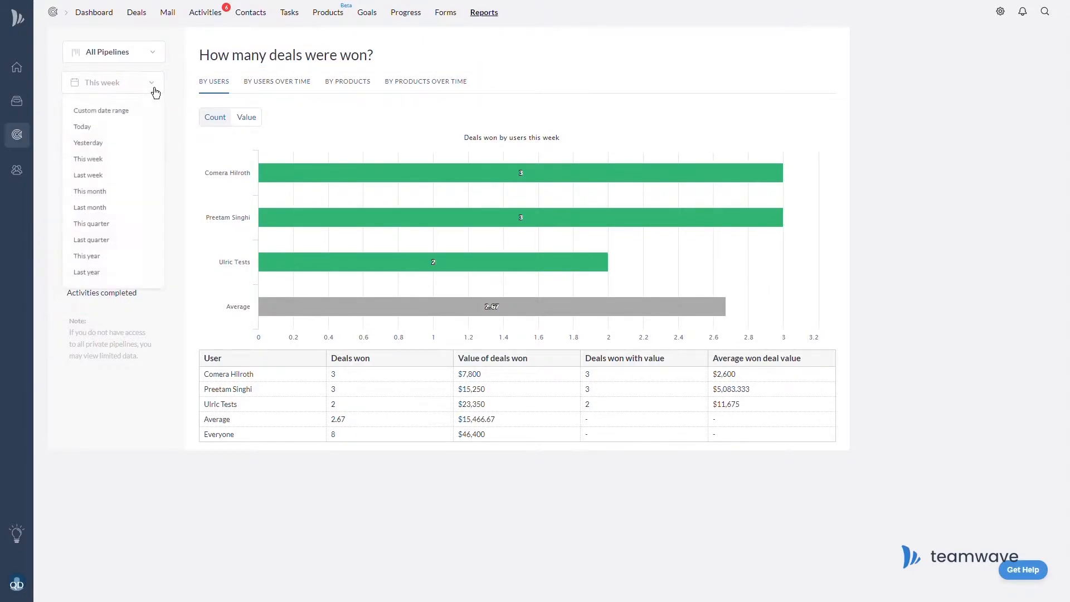
pyautogui.click(136, 214)
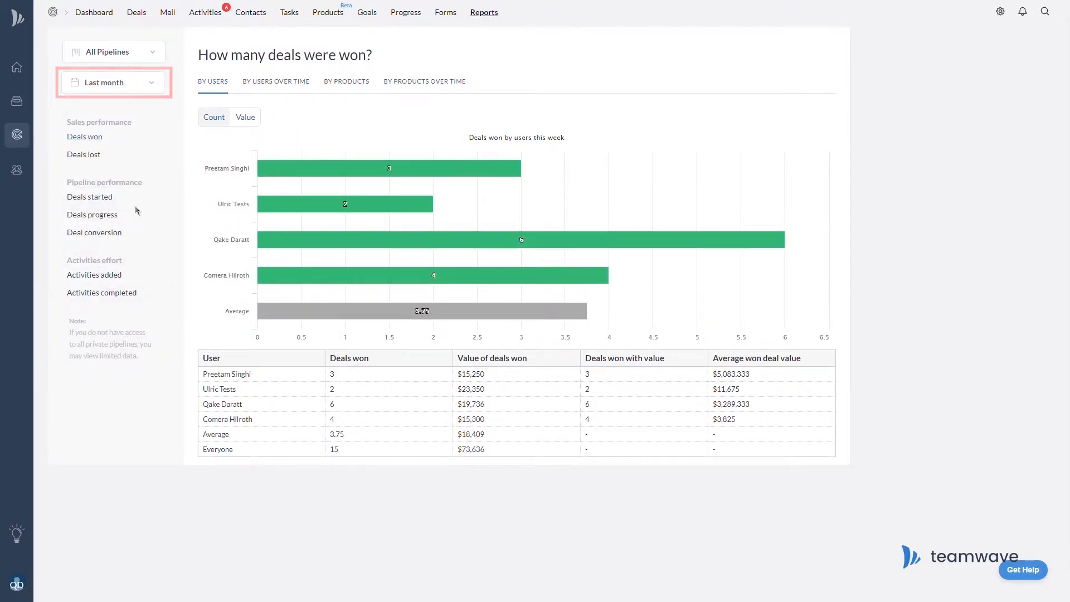
pyautogui.click(152, 53)
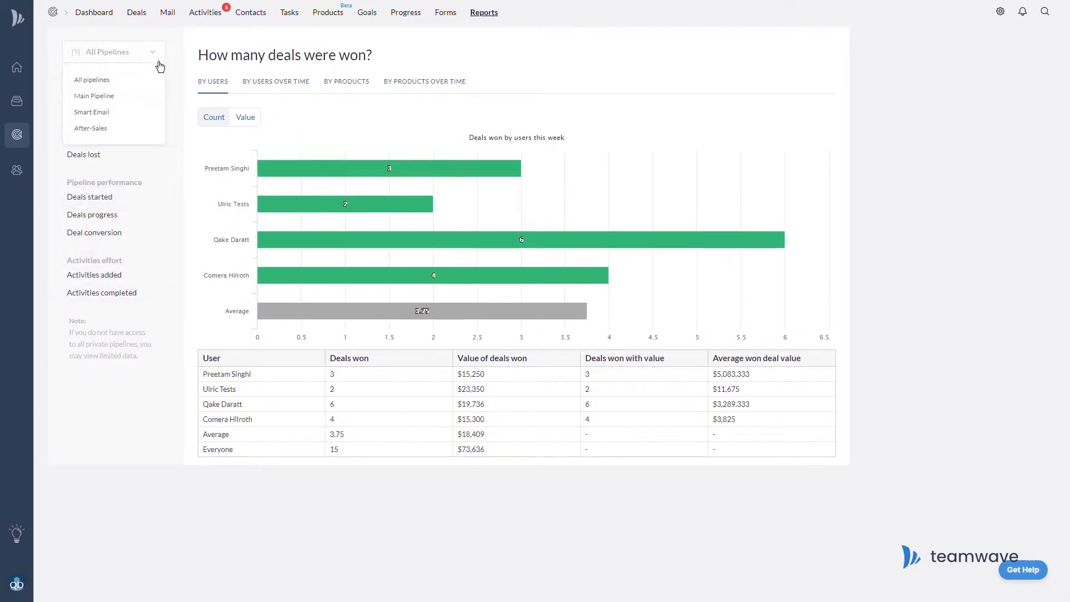
pyautogui.click(120, 99)
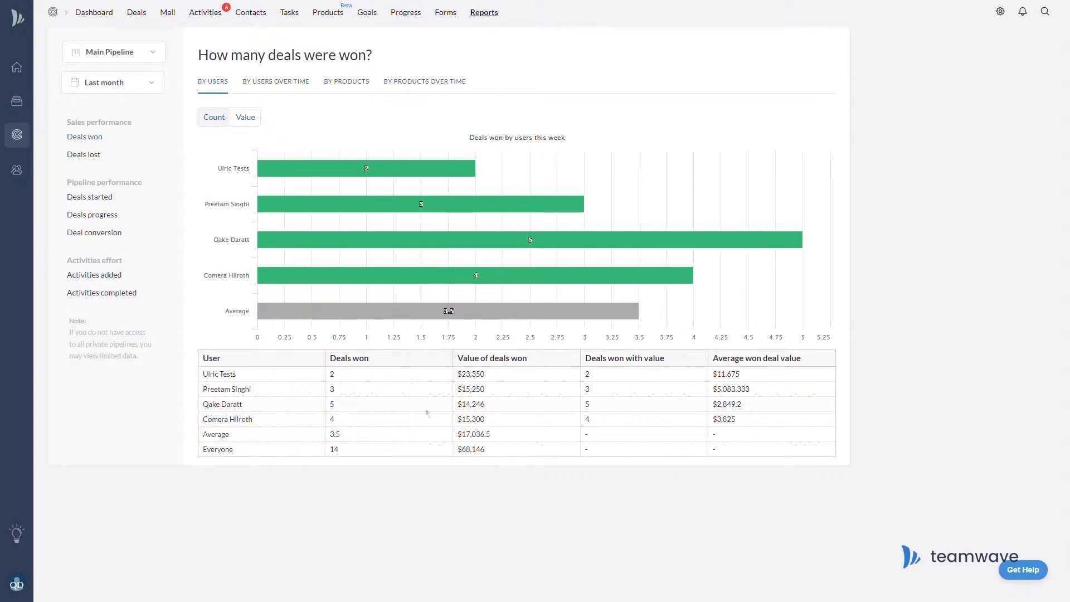
pyautogui.moveTo(658, 247)
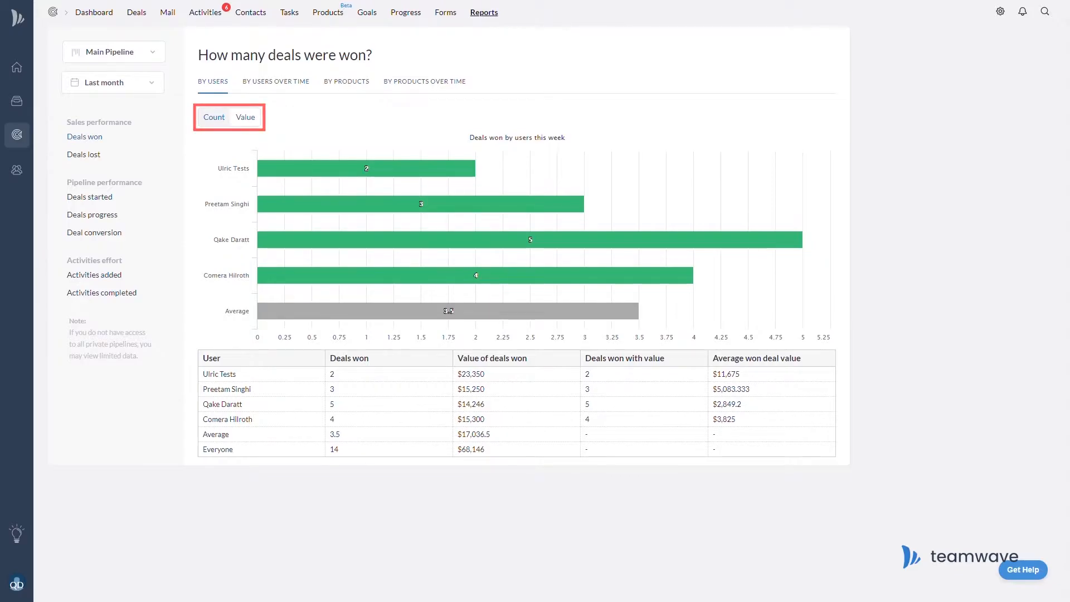
pyautogui.click(258, 124)
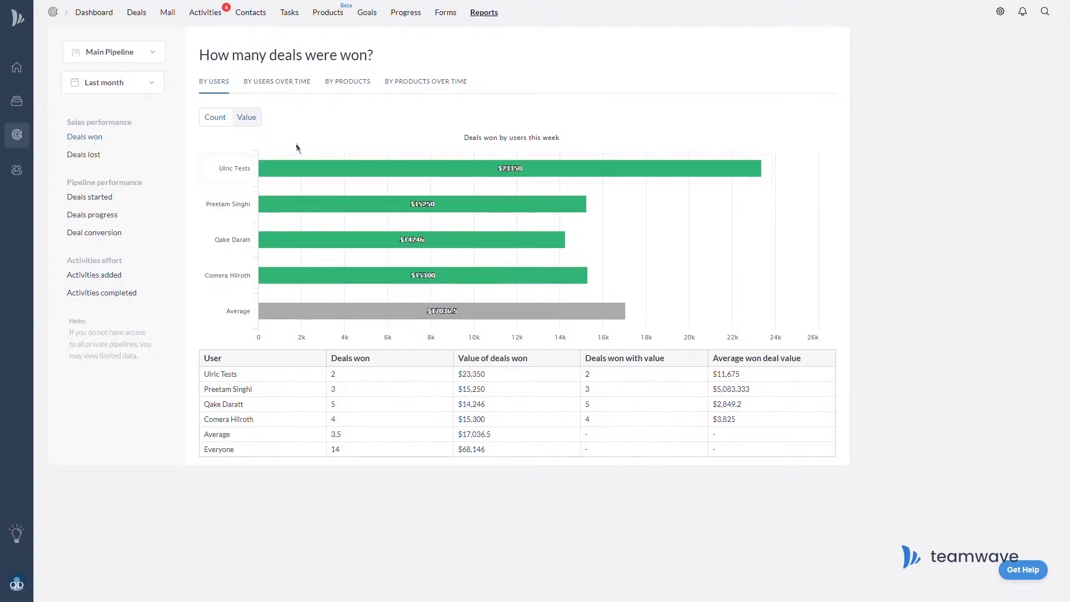
pyautogui.moveTo(297, 165)
# View one user's won deals by product, then go back to the By Users breakdown.
pyautogui.click(347, 82)
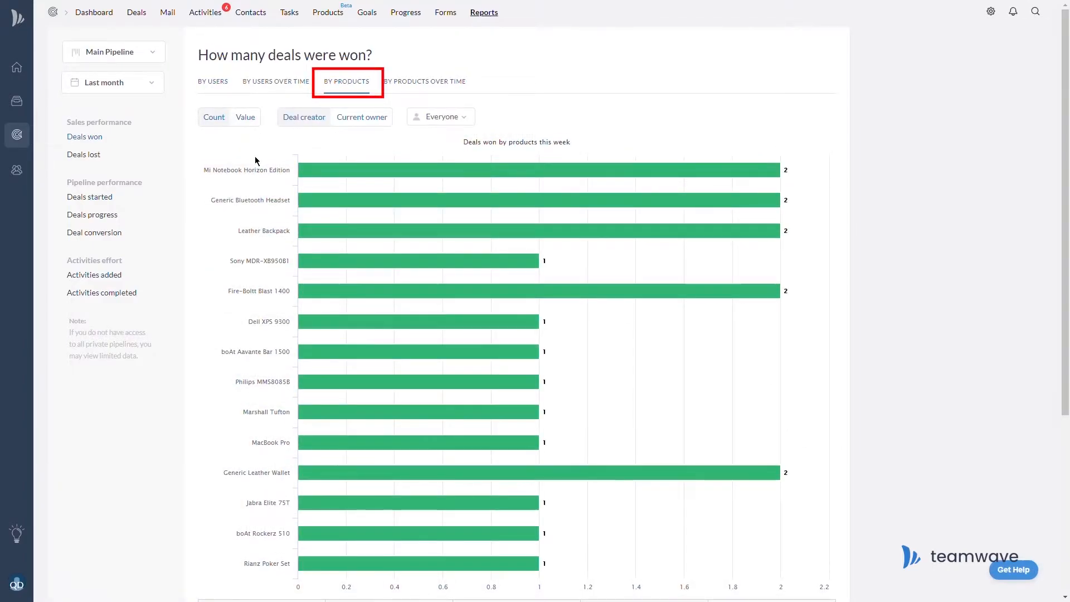
pyautogui.moveTo(1066, 111); pyautogui.dragTo(1067, 81)
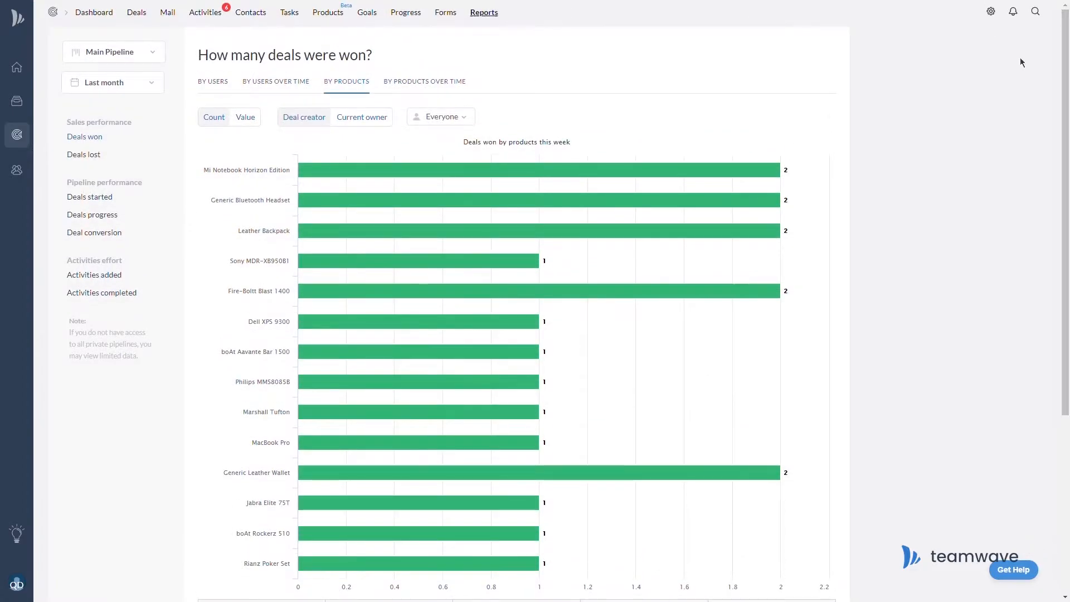
pyautogui.click(460, 124)
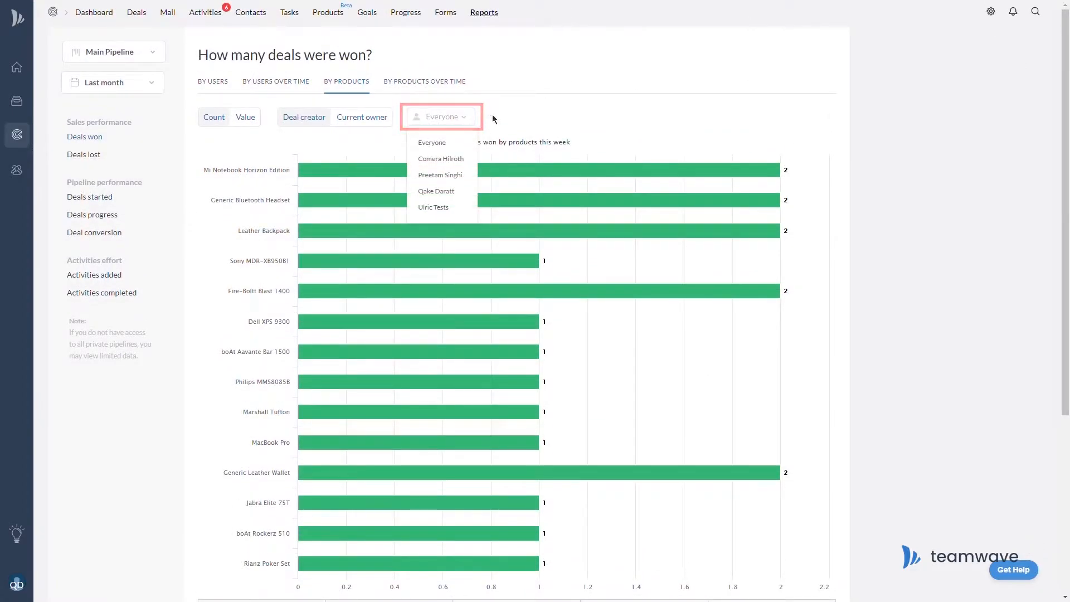
pyautogui.click(449, 210)
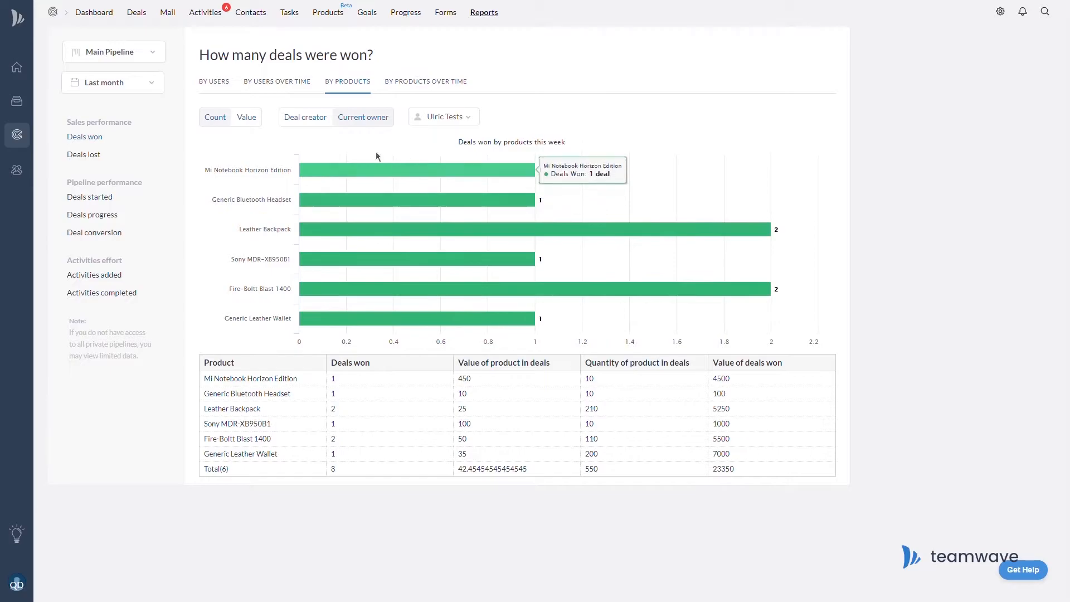
pyautogui.moveTo(384, 173)
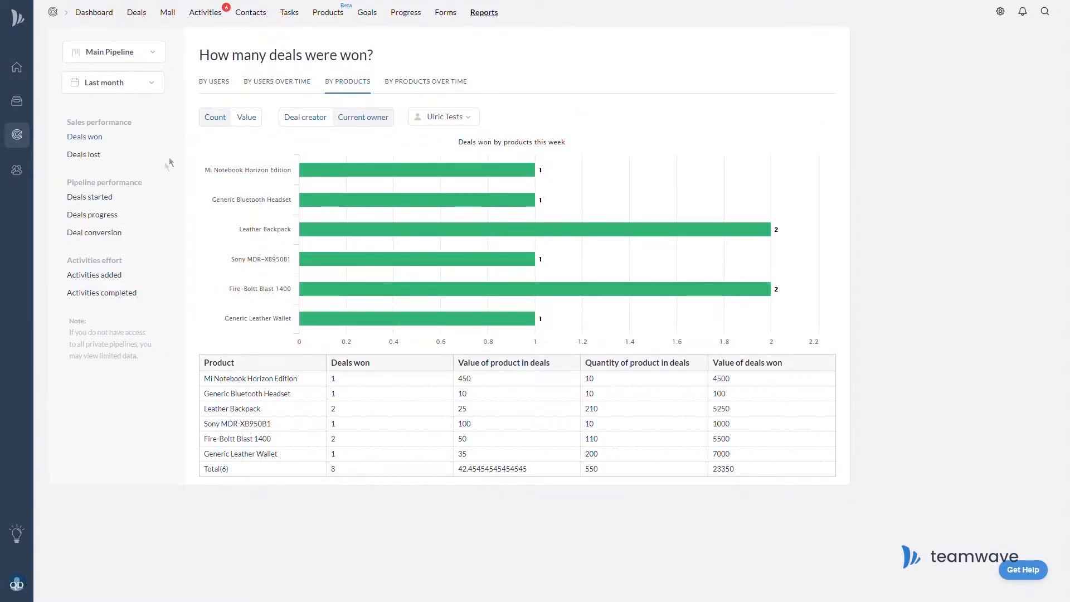
pyautogui.click(211, 83)
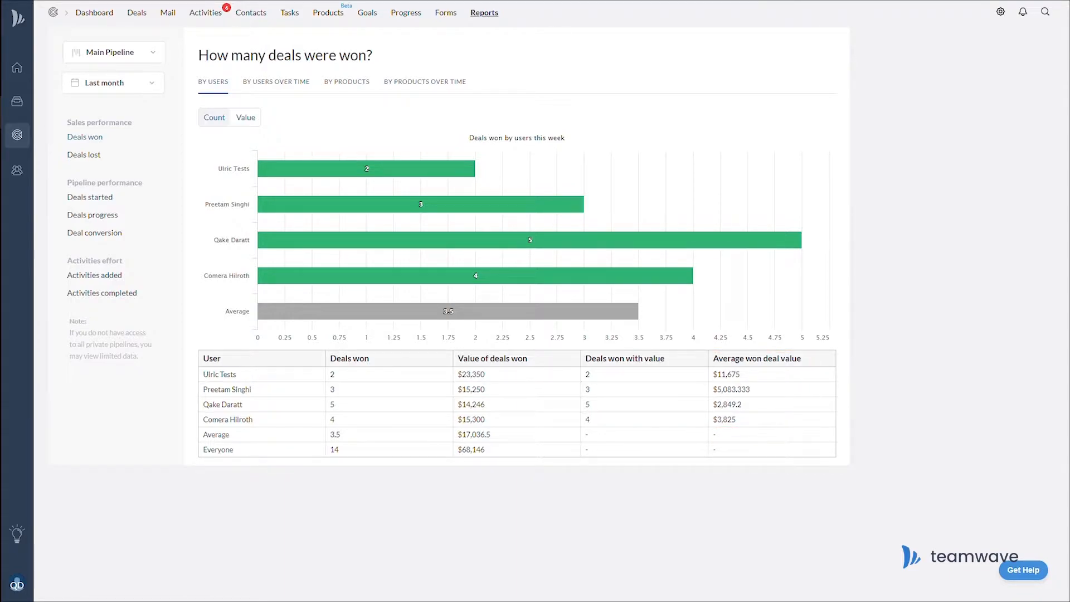
# Show won deals By Users Over Time (W35–W39), hiding and restoring users' lines until all show.
pyautogui.click(290, 84)
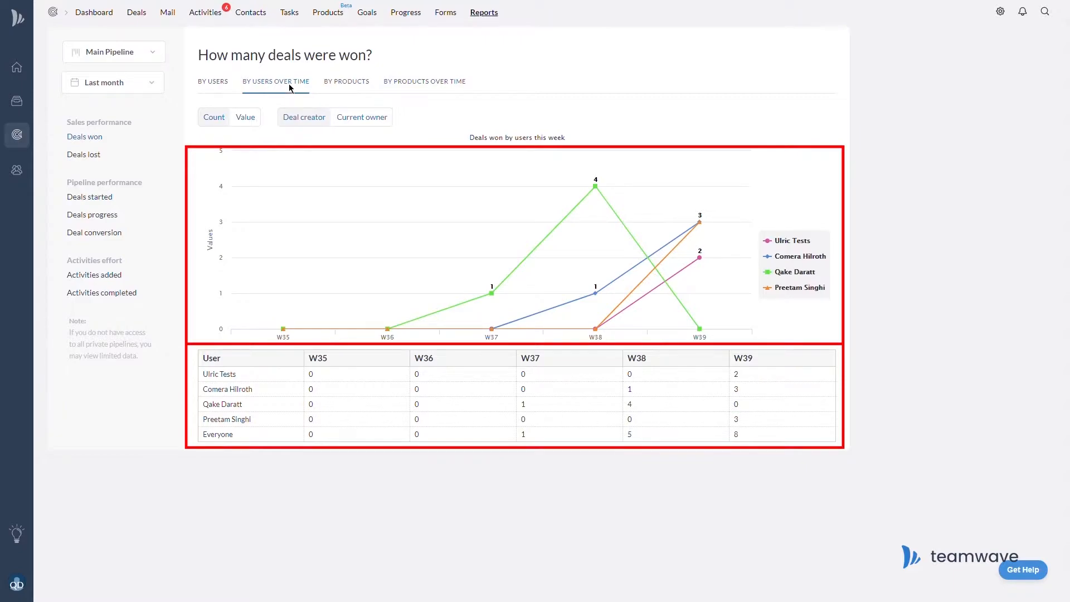
pyautogui.click(772, 247)
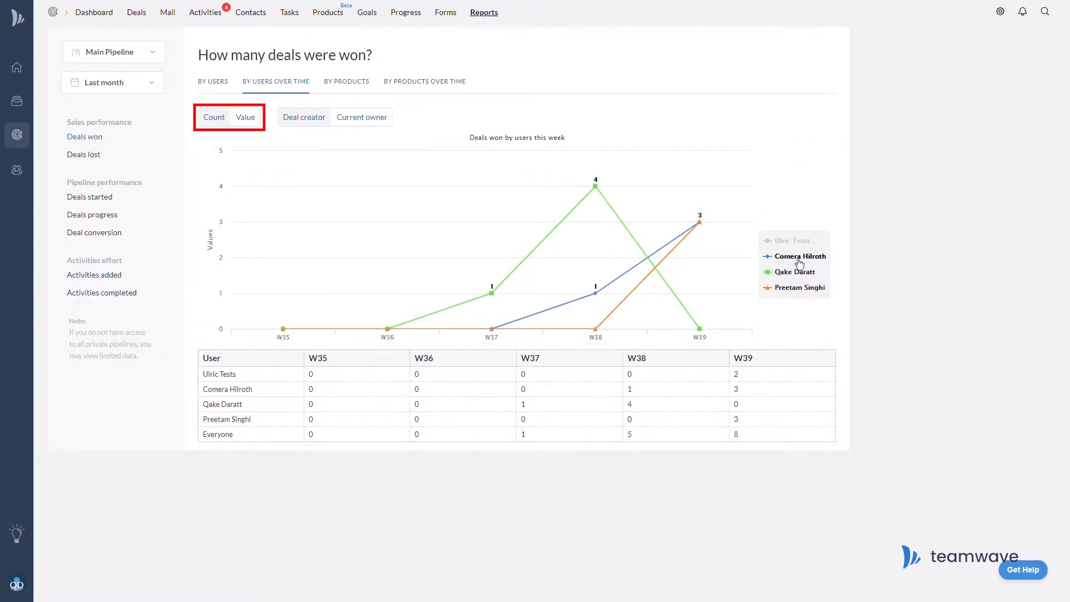
pyautogui.click(800, 260)
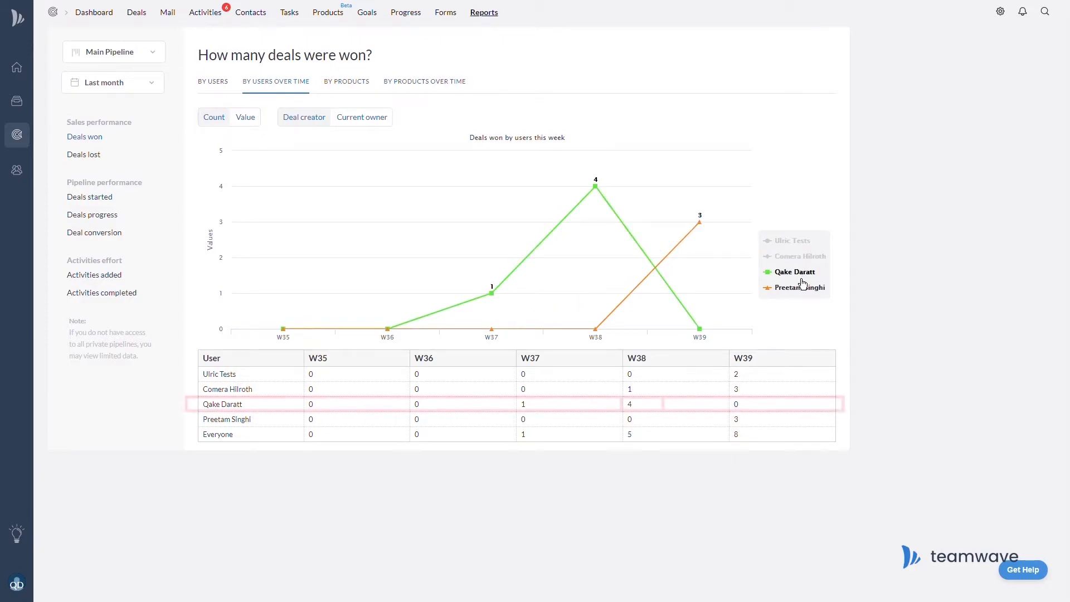
pyautogui.click(802, 288)
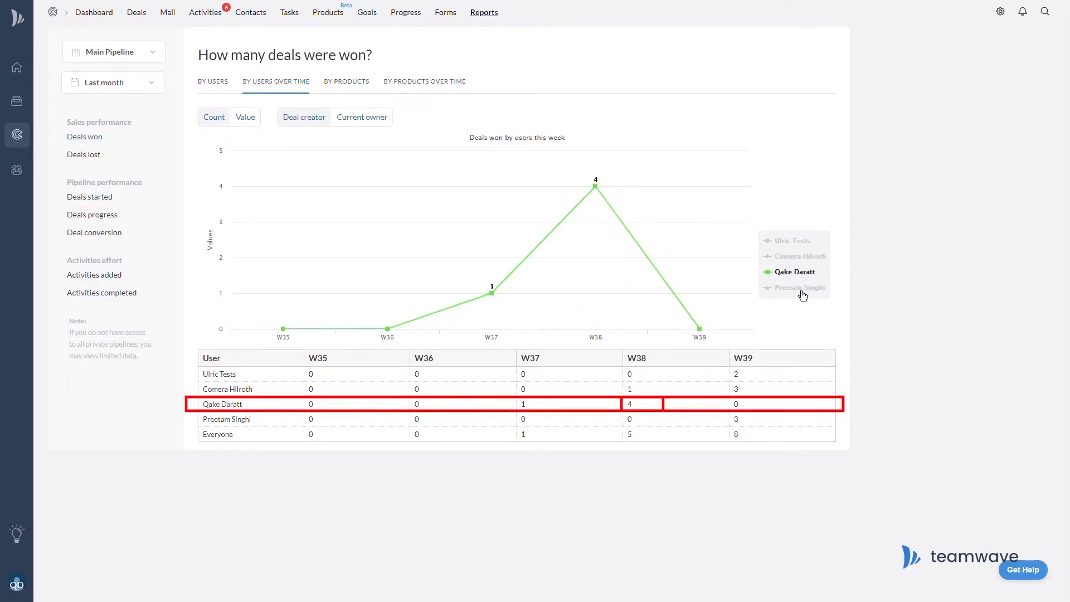
pyautogui.click(803, 289)
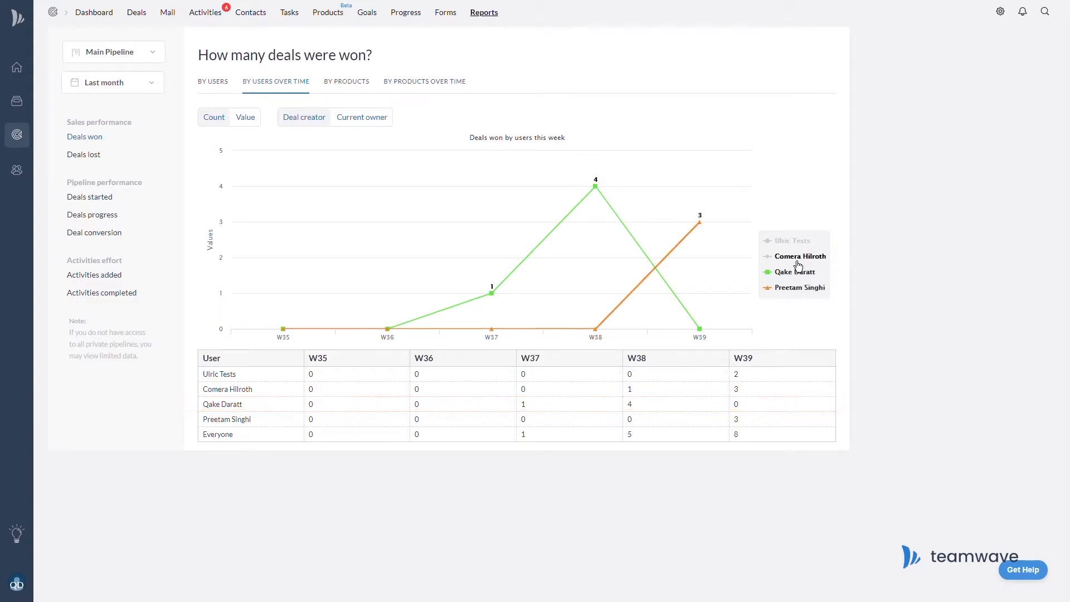
pyautogui.click(799, 257)
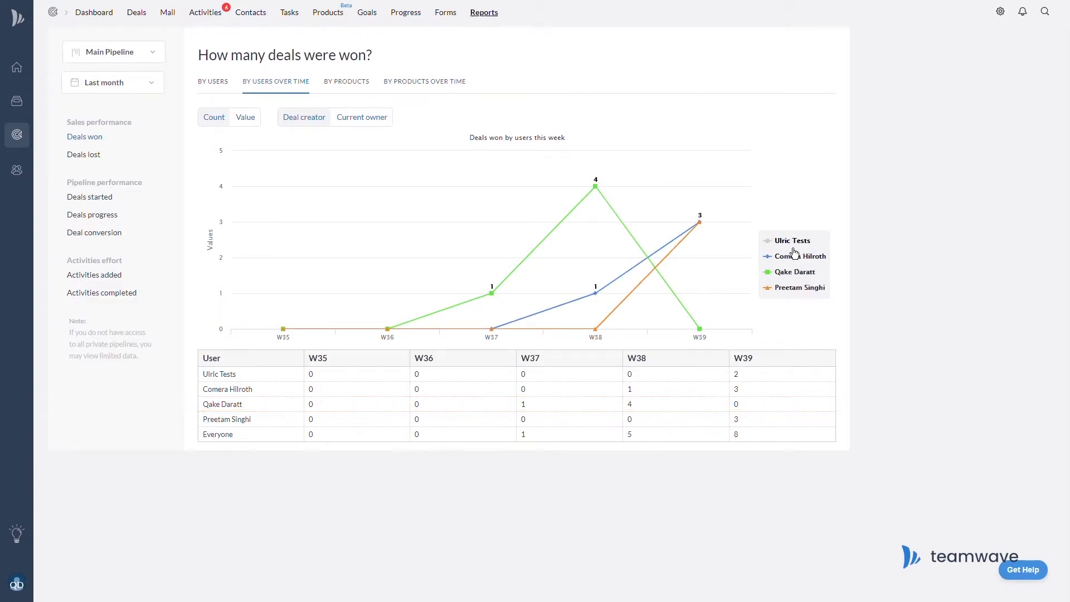
pyautogui.click(797, 256)
pyautogui.click(795, 272)
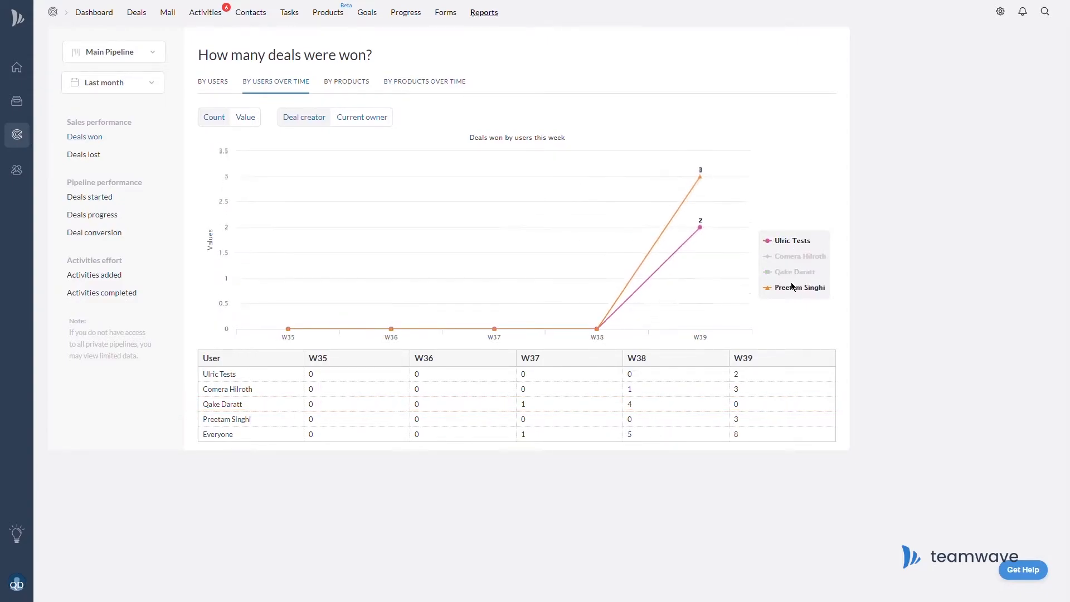
pyautogui.click(797, 288)
pyautogui.click(798, 287)
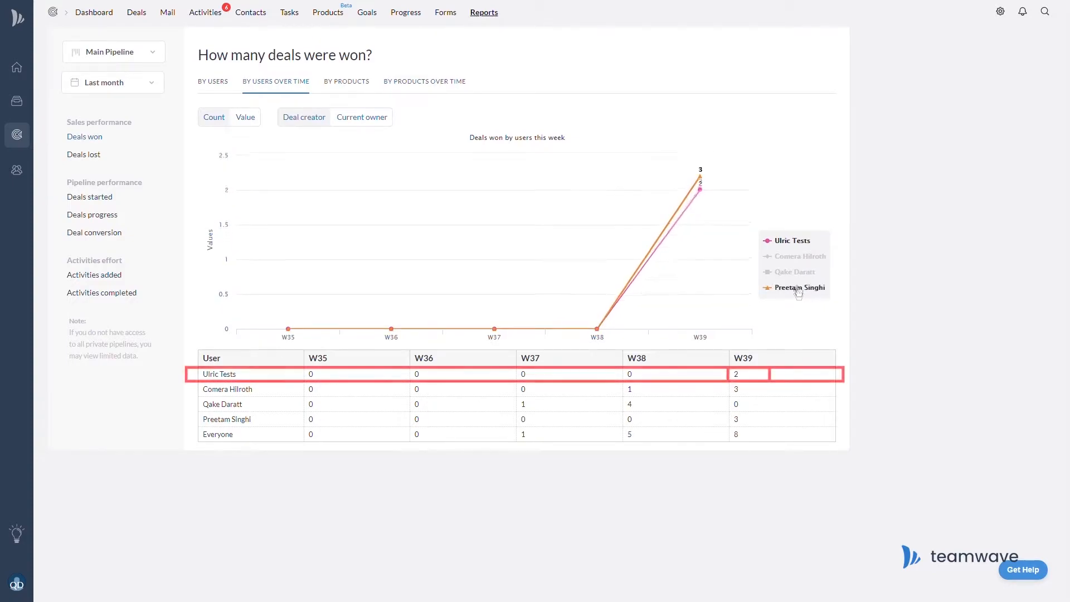
pyautogui.click(800, 271)
pyautogui.click(800, 257)
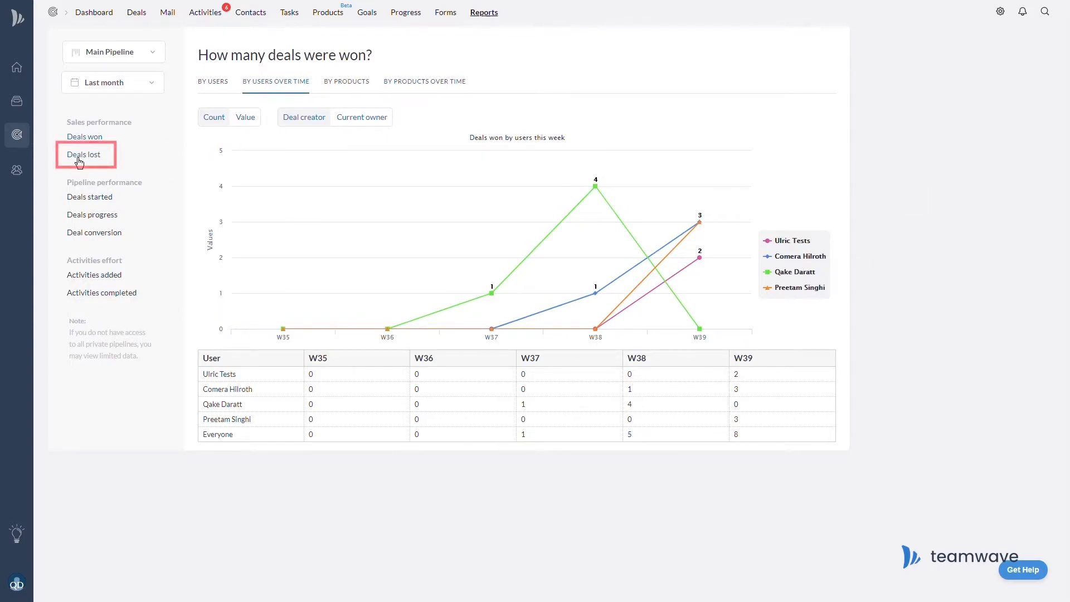
# Open Deals lost By Stages filtered to one owner (4 deals, $20,740), then switch to By Reason.
pyautogui.click(80, 160)
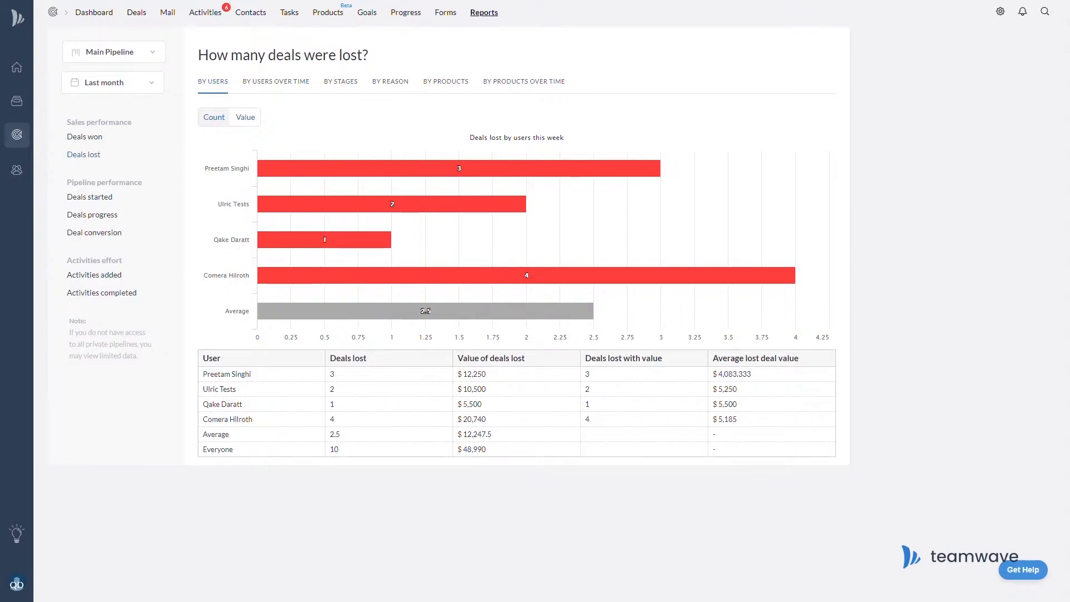
pyautogui.click(356, 95)
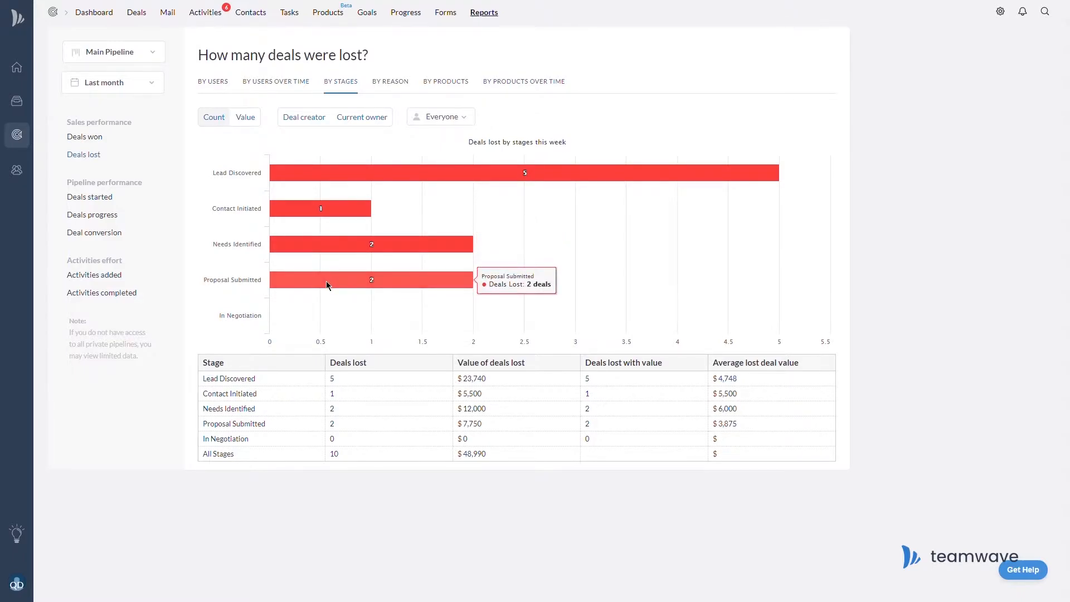
pyautogui.click(472, 124)
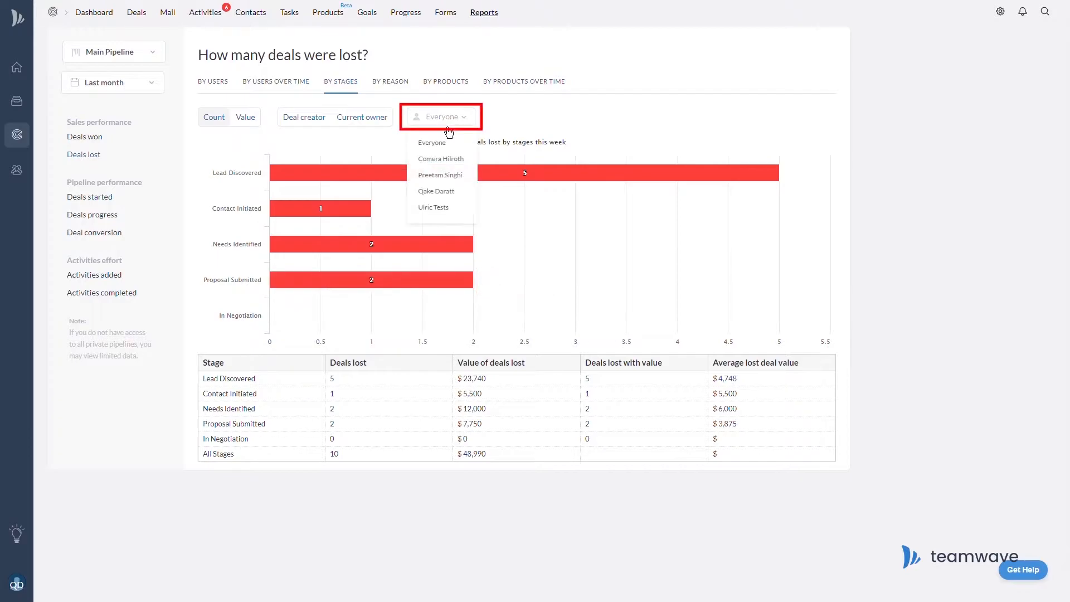
pyautogui.click(440, 208)
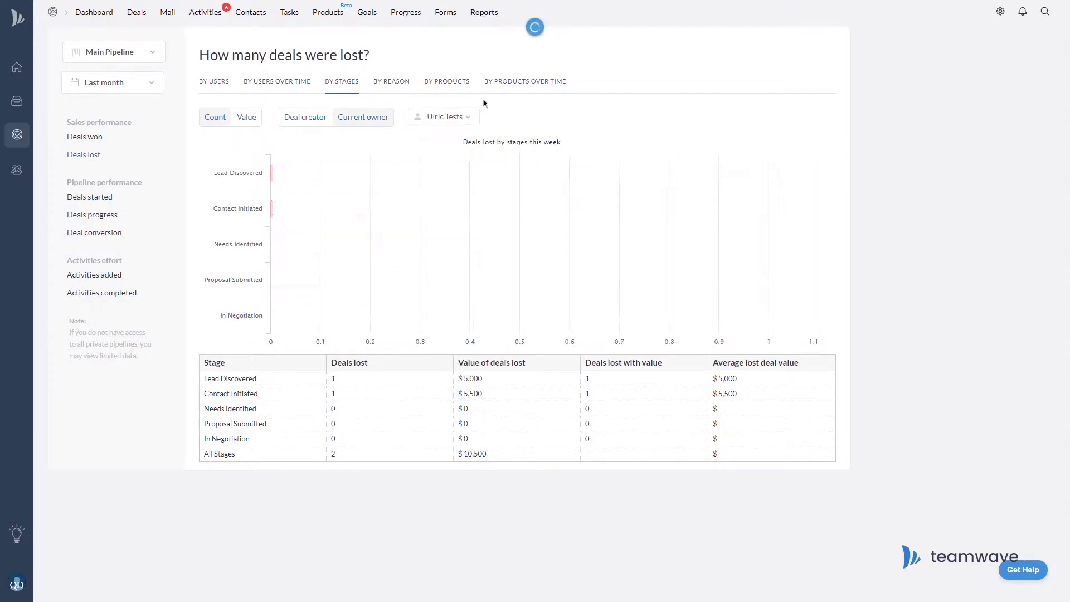
pyautogui.click(467, 124)
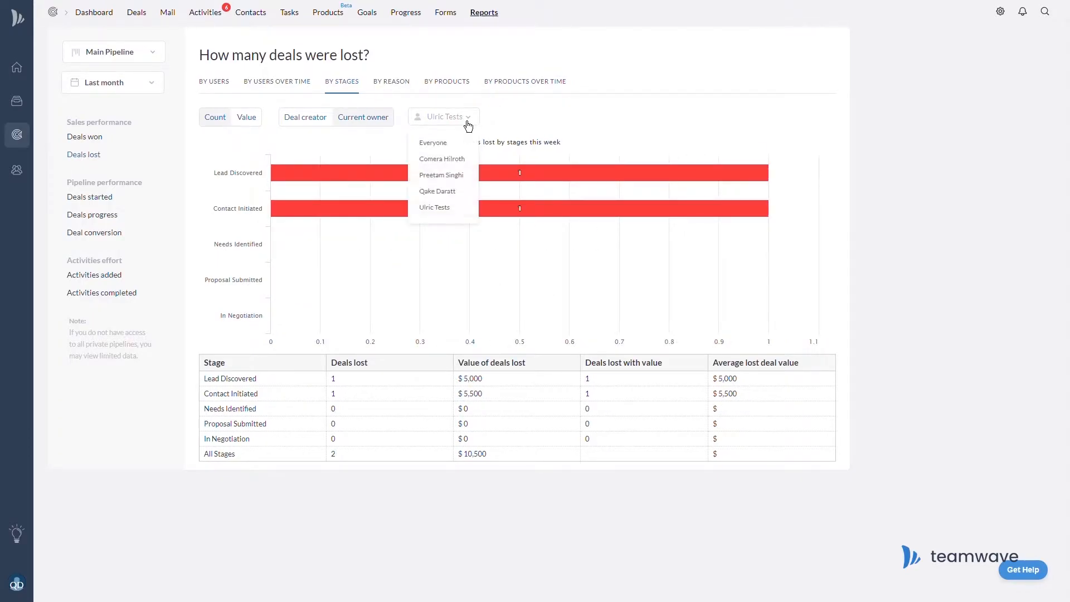
pyautogui.click(462, 196)
pyautogui.click(482, 124)
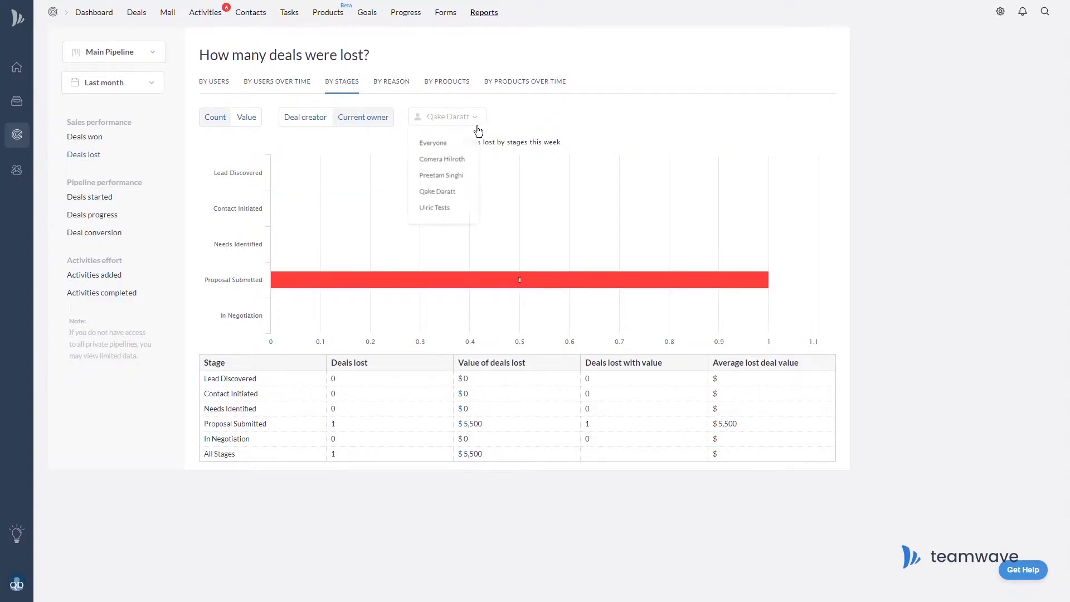
pyautogui.click(457, 174)
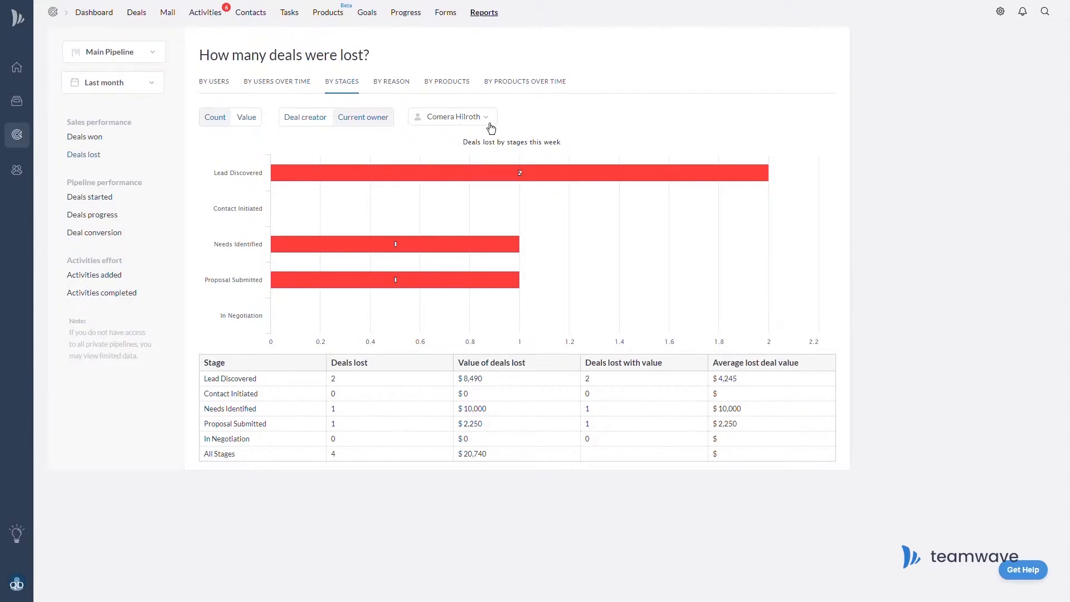
pyautogui.click(393, 81)
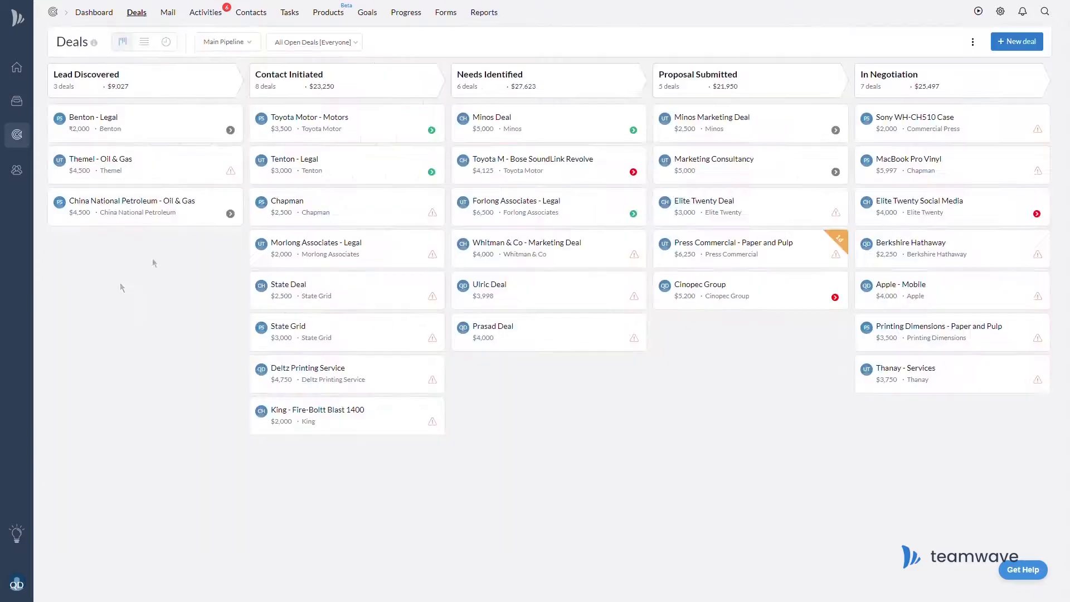
# Mark the Chapman deal as lost with Need as the loss reason and save.
pyautogui.click(396, 235)
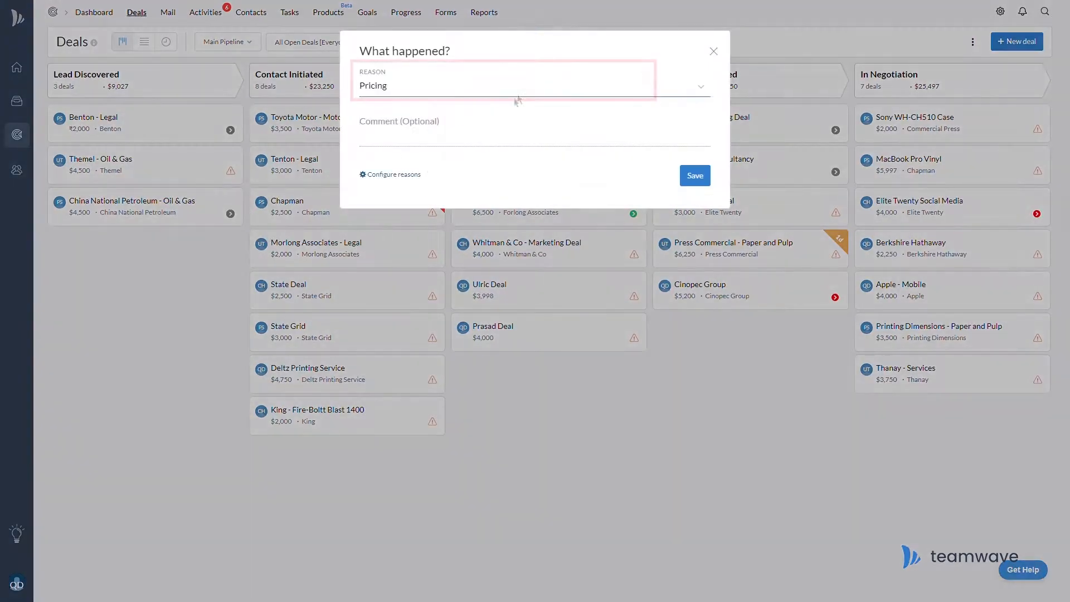
pyautogui.click(540, 130)
pyautogui.click(539, 93)
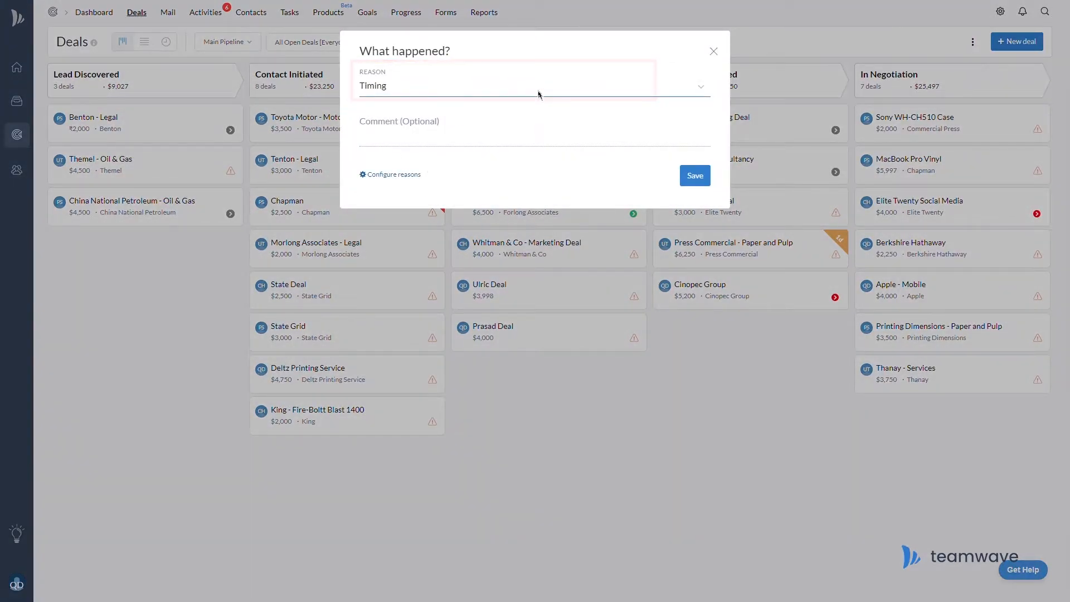
pyautogui.click(549, 139)
pyautogui.click(531, 88)
pyautogui.click(528, 153)
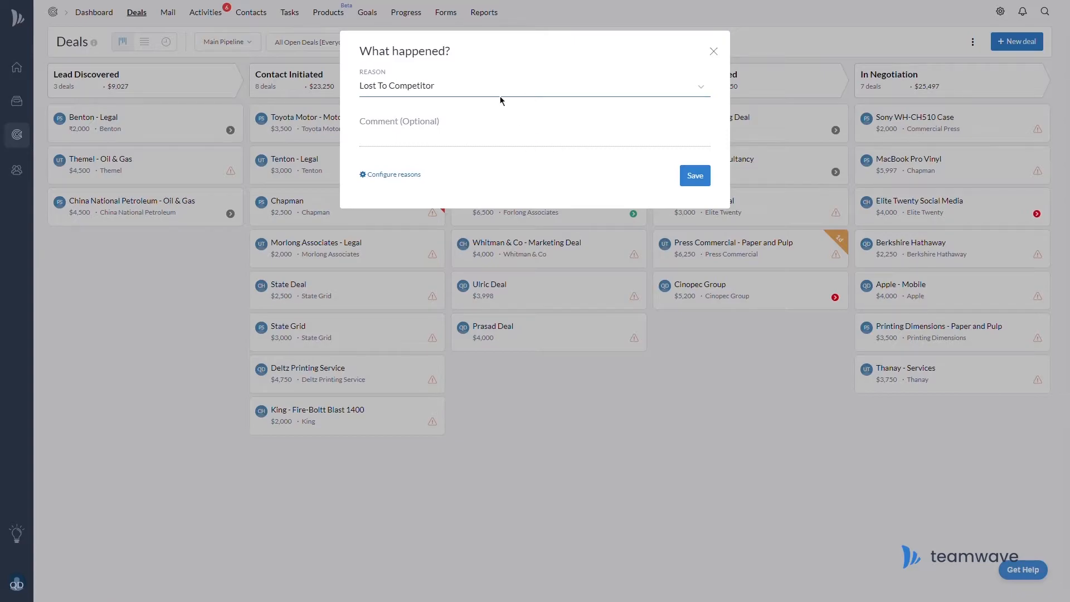
pyautogui.click(514, 97)
pyautogui.click(510, 136)
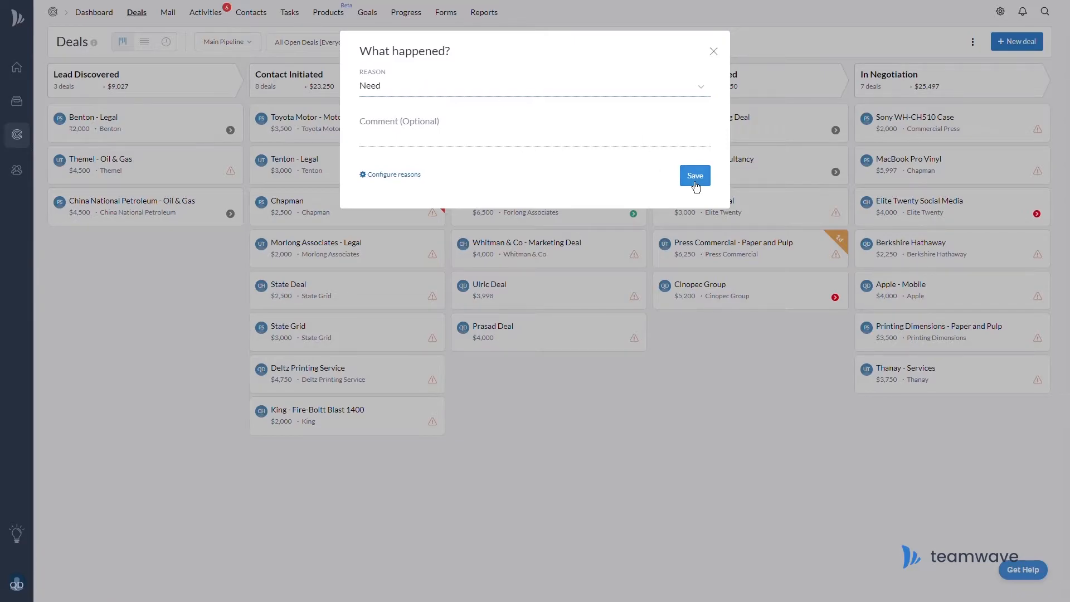
pyautogui.click(691, 178)
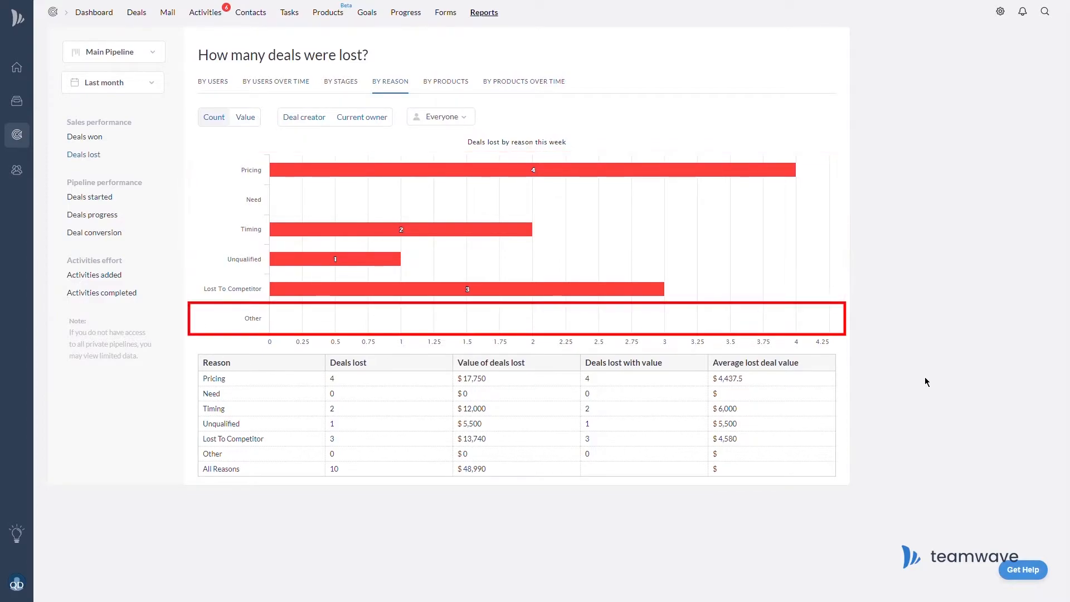
# Step through each owner's lost deals by reason, ending on one Pricing loss worth $5,500.
pyautogui.click(440, 117)
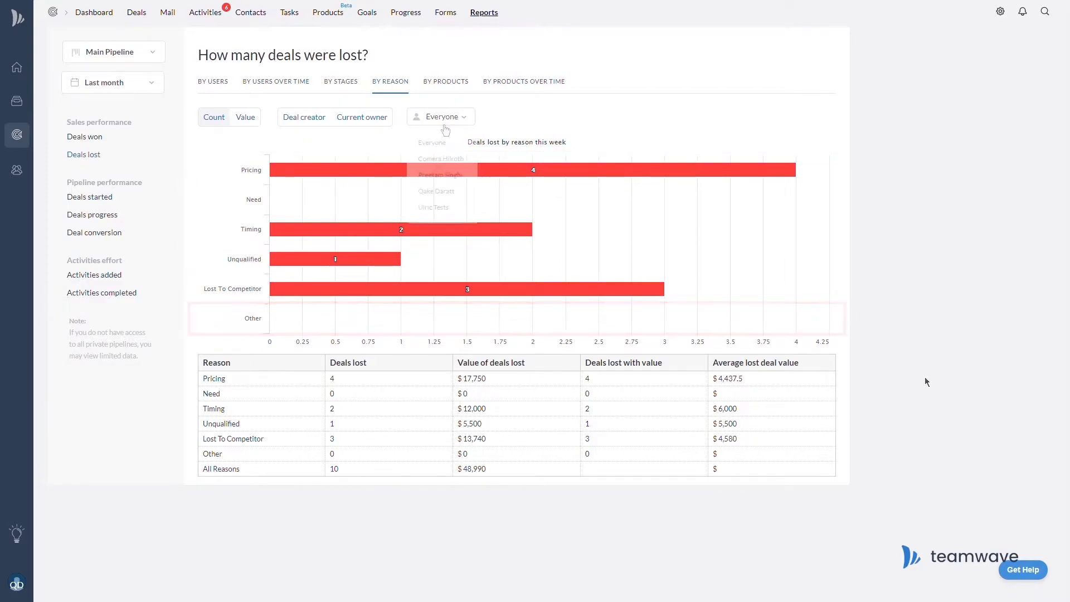
pyautogui.click(457, 166)
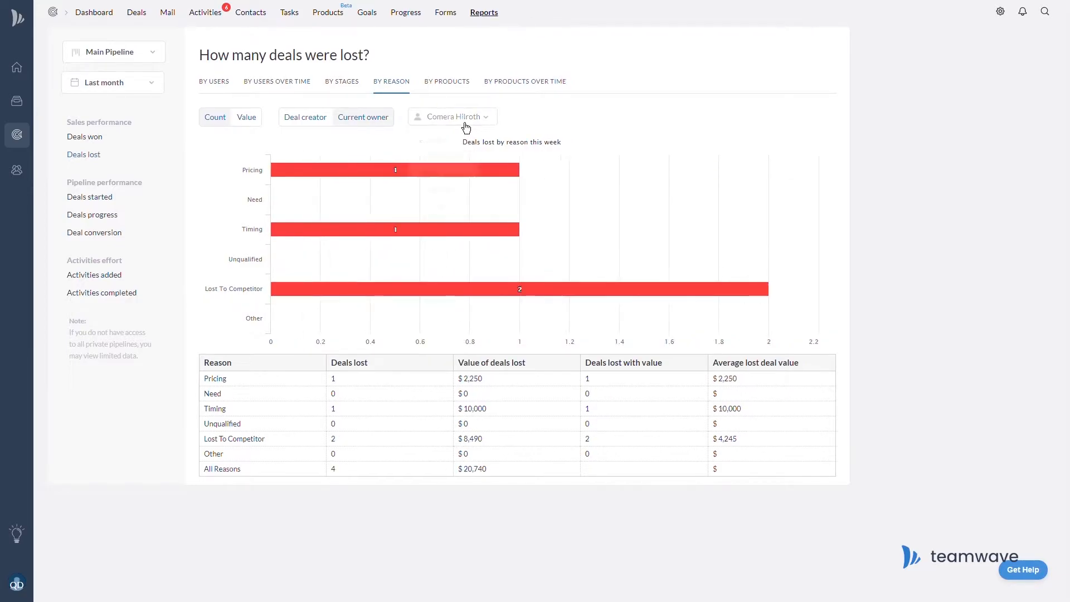
pyautogui.click(466, 118)
pyautogui.click(454, 172)
pyautogui.click(459, 119)
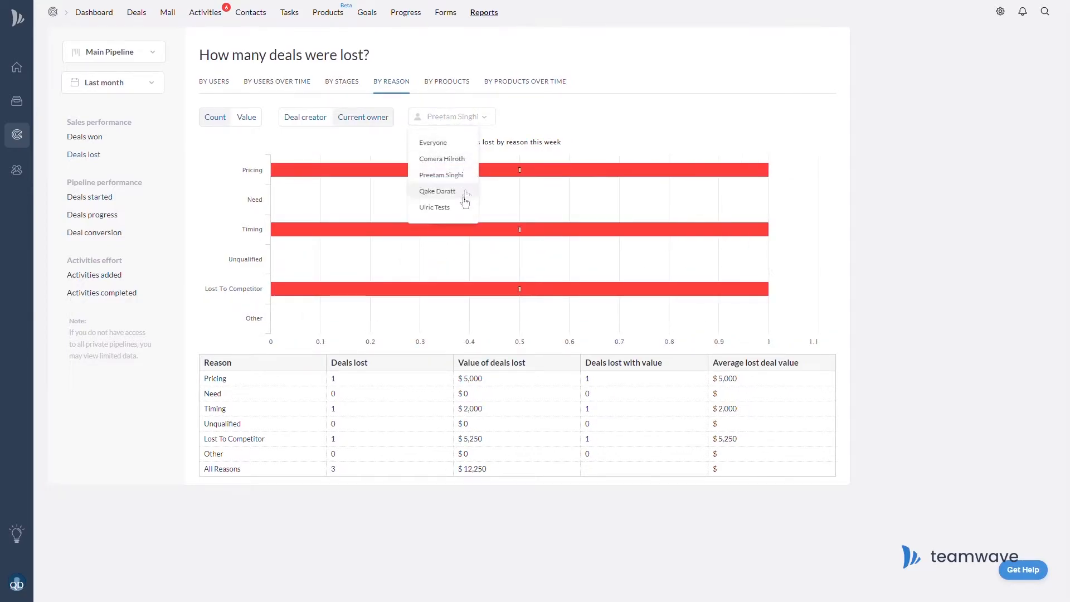
pyautogui.click(465, 192)
pyautogui.click(465, 120)
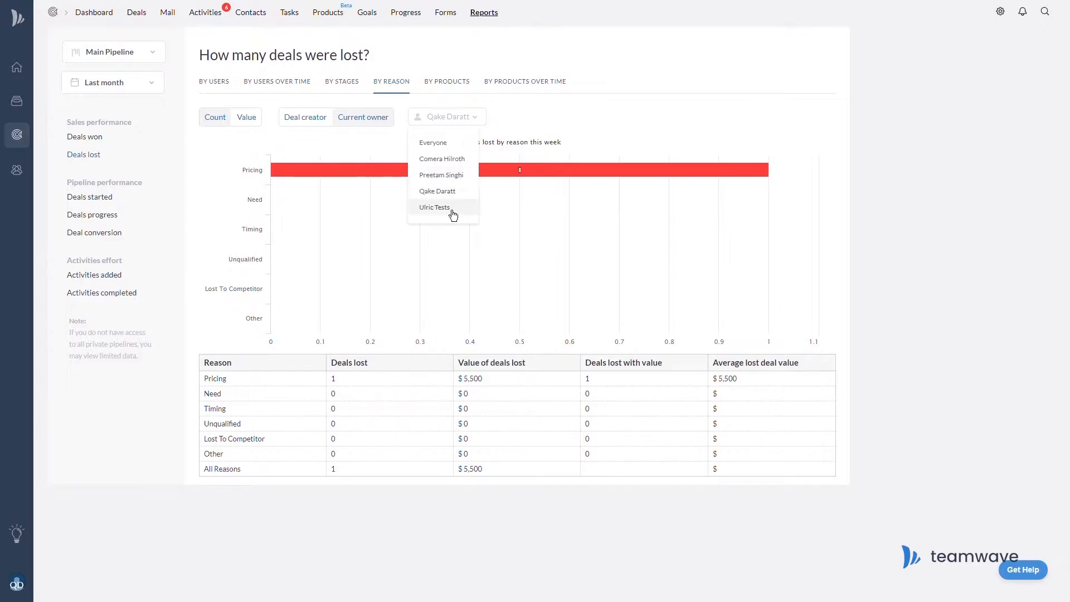
pyautogui.click(446, 208)
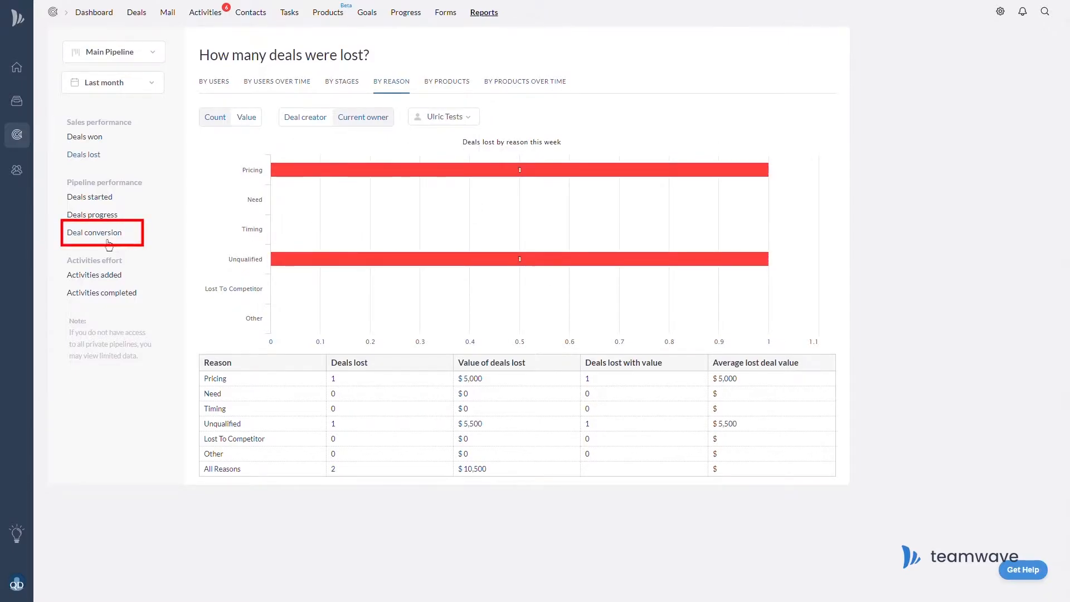
# Check Deals progress, then open the Deal conversion report showing 58% won versus 42% lost.
pyautogui.click(106, 245)
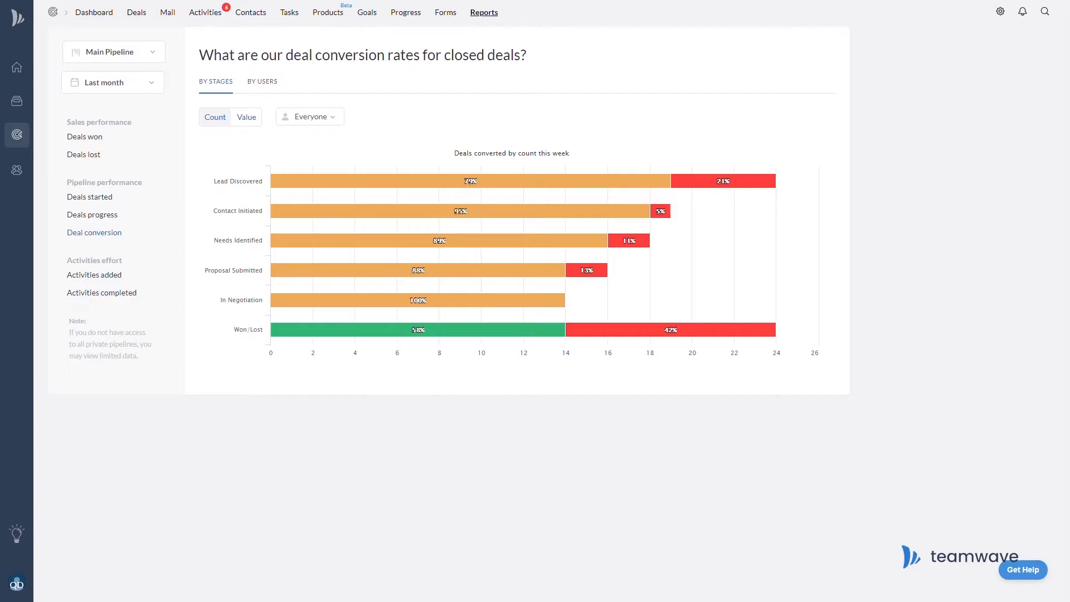
pyautogui.click(117, 217)
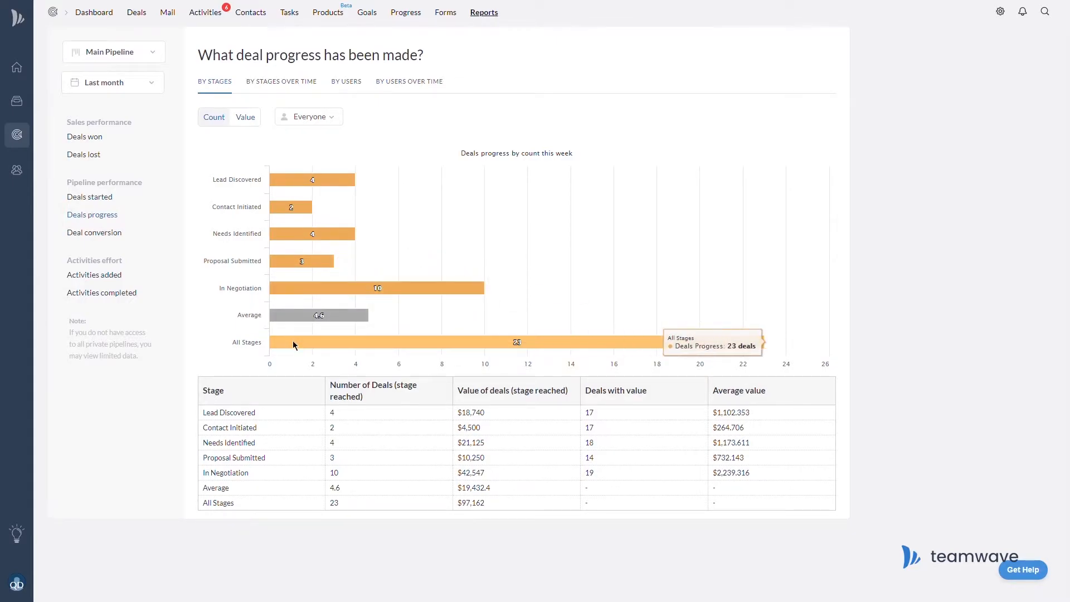
pyautogui.click(107, 236)
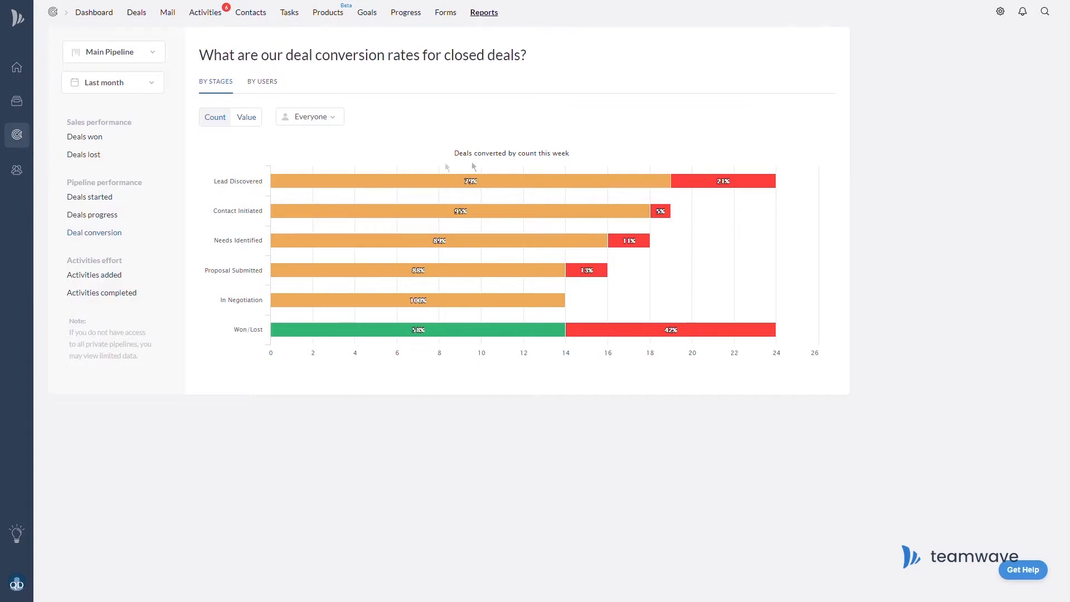
pyautogui.moveTo(574, 186)
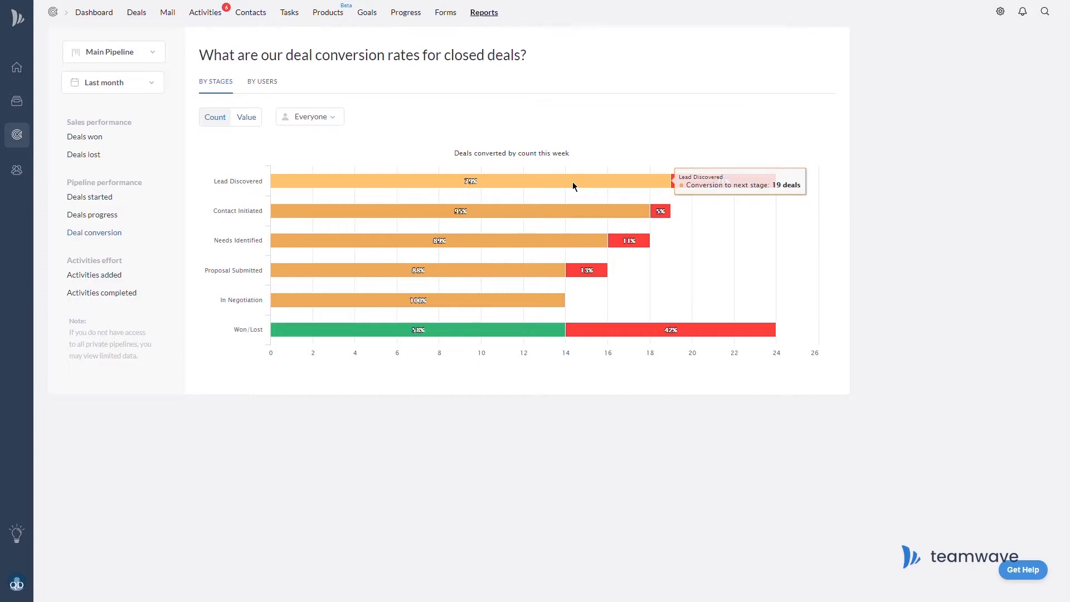
pyautogui.moveTo(527, 218)
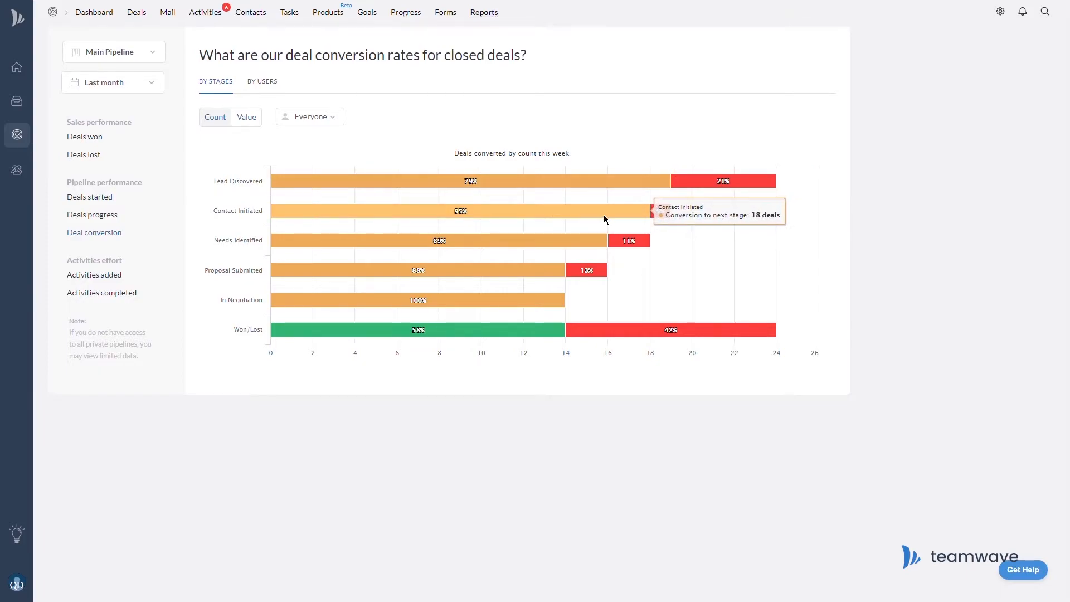
pyautogui.moveTo(729, 190)
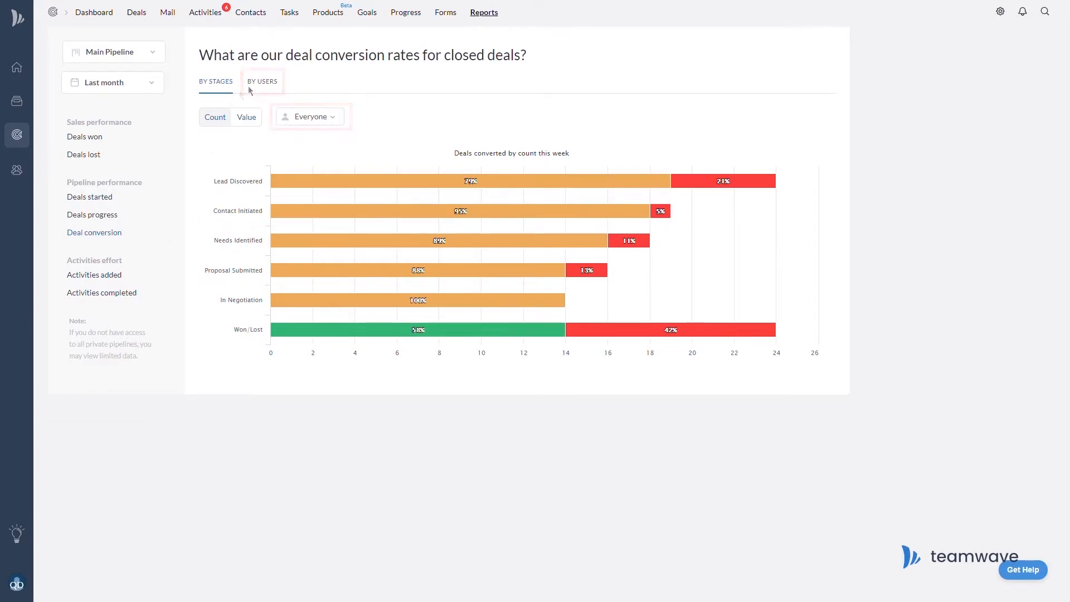
pyautogui.click(270, 85)
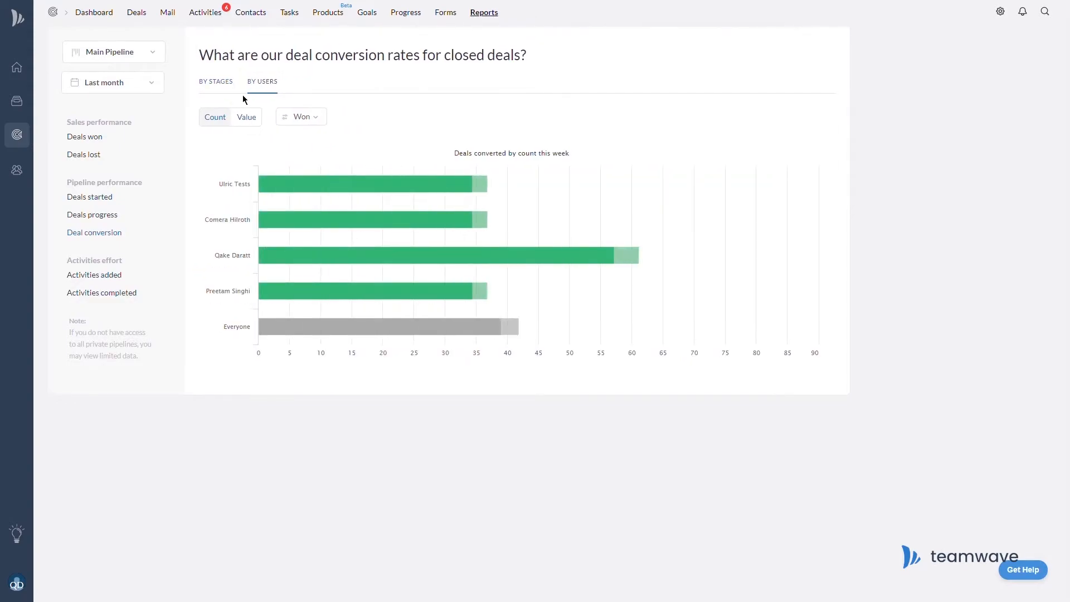
pyautogui.click(315, 118)
pyautogui.click(334, 143)
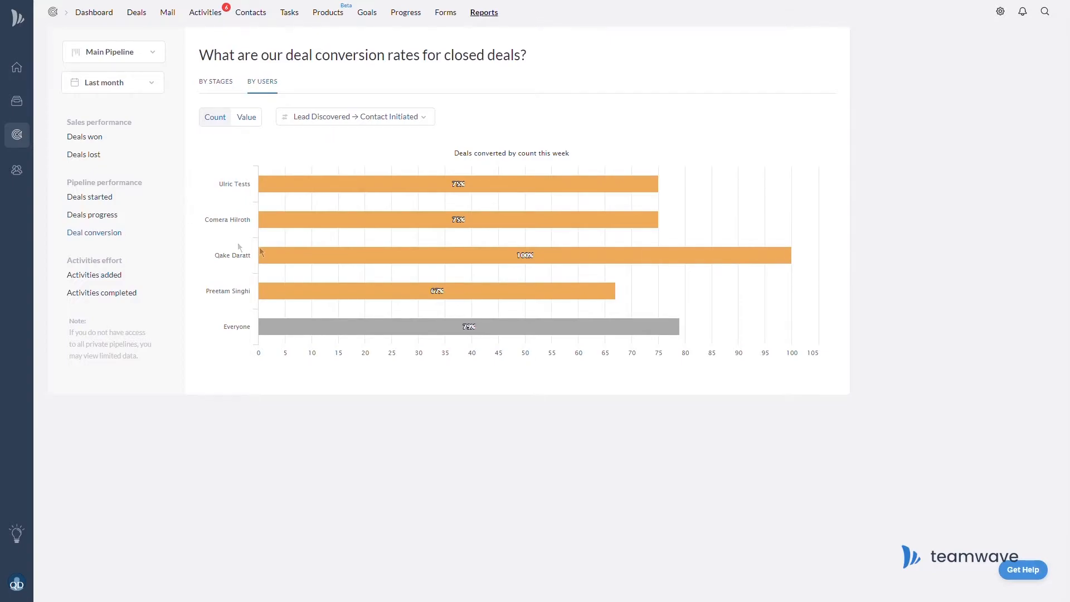
pyautogui.moveTo(326, 255)
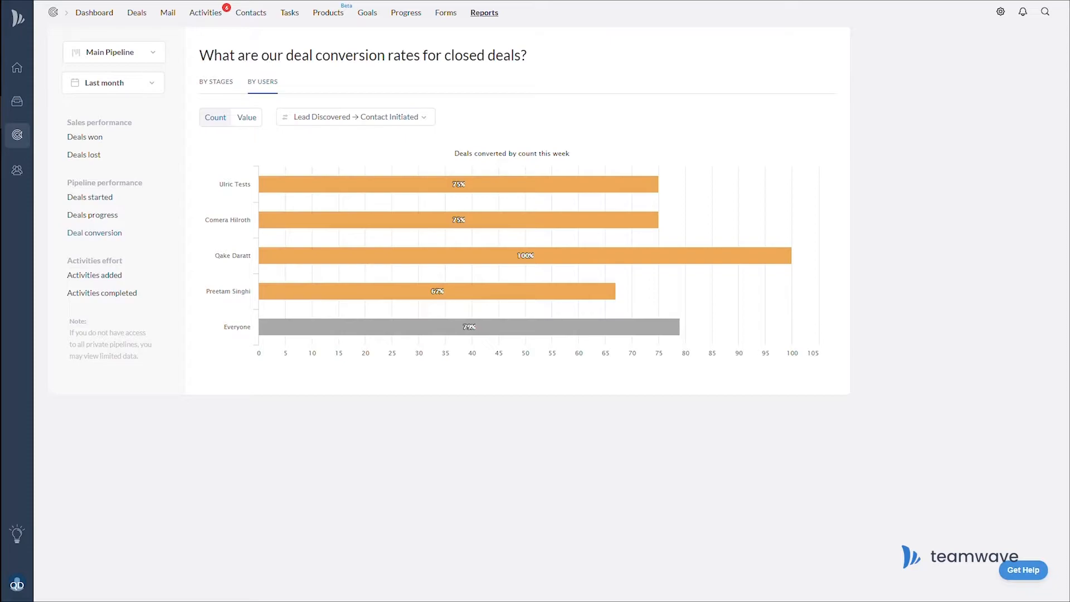
pyautogui.moveTo(323, 289)
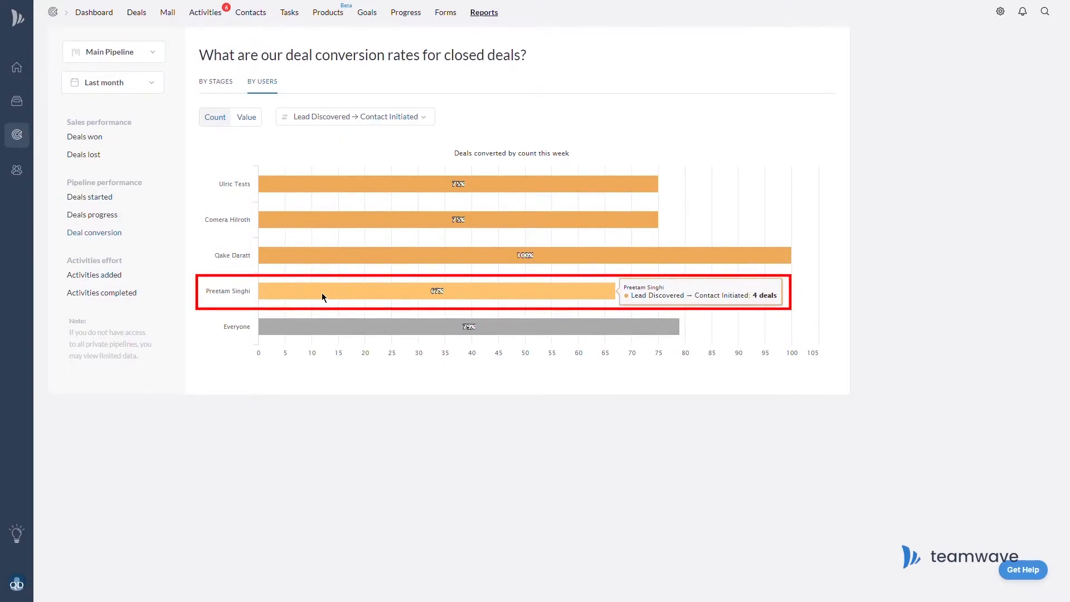
pyautogui.click(217, 82)
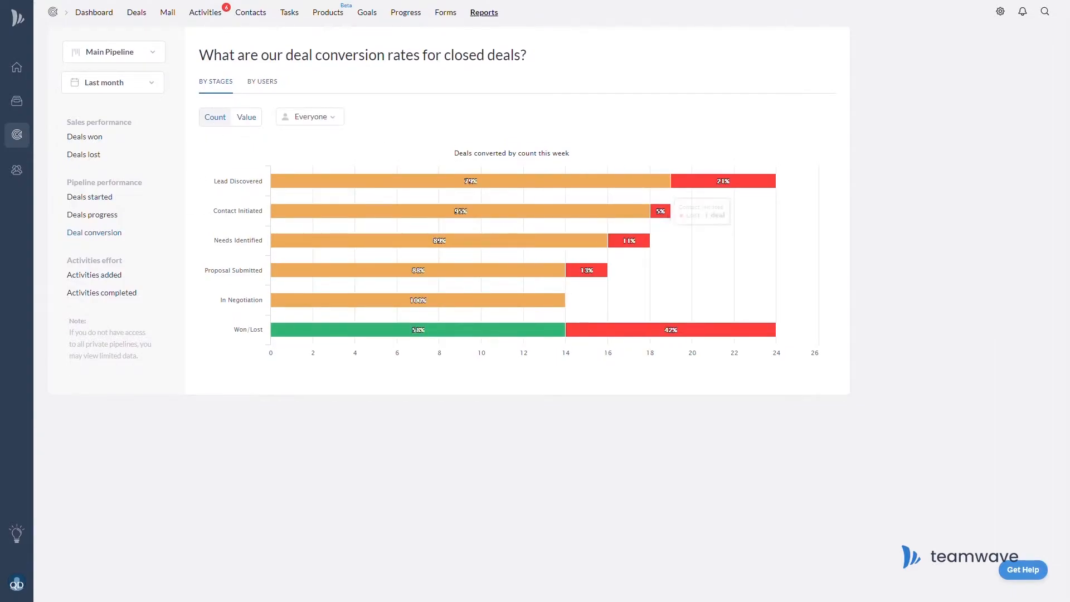
pyautogui.moveTo(599, 241)
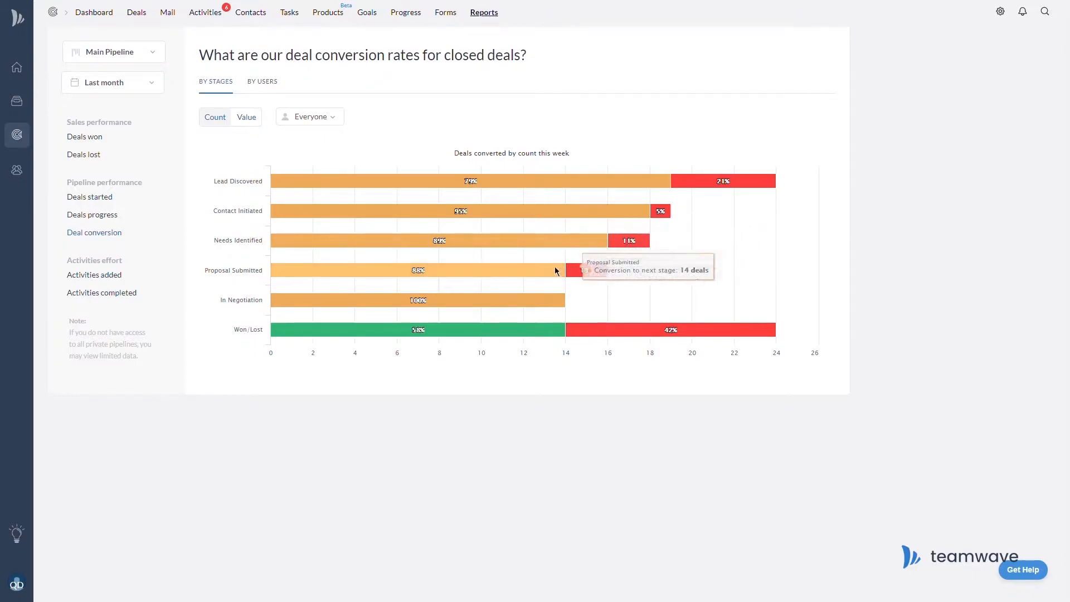
pyautogui.moveTo(571, 271)
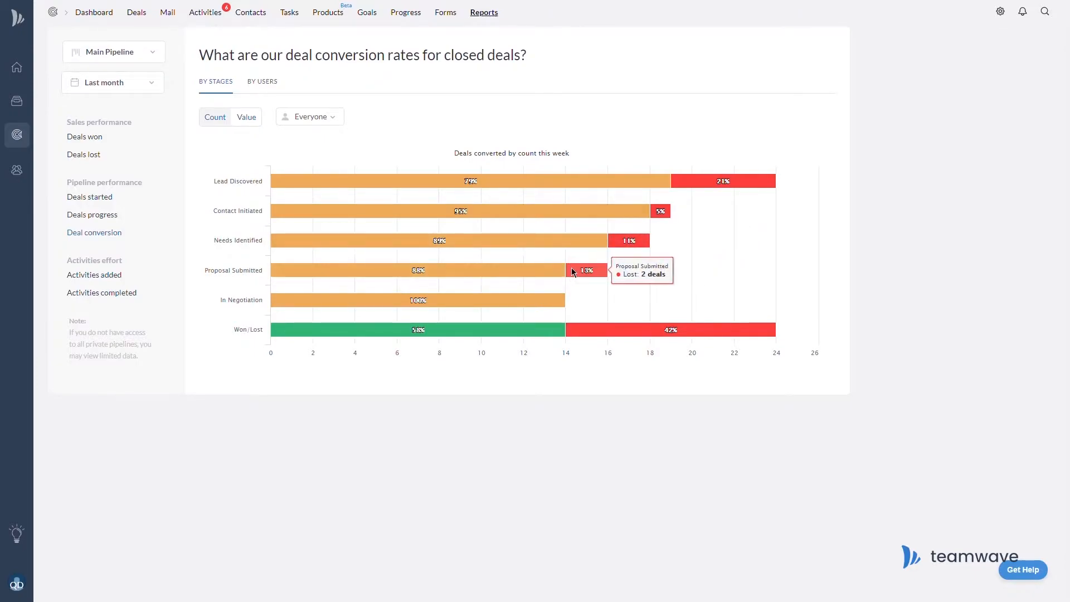
pyautogui.moveTo(544, 299)
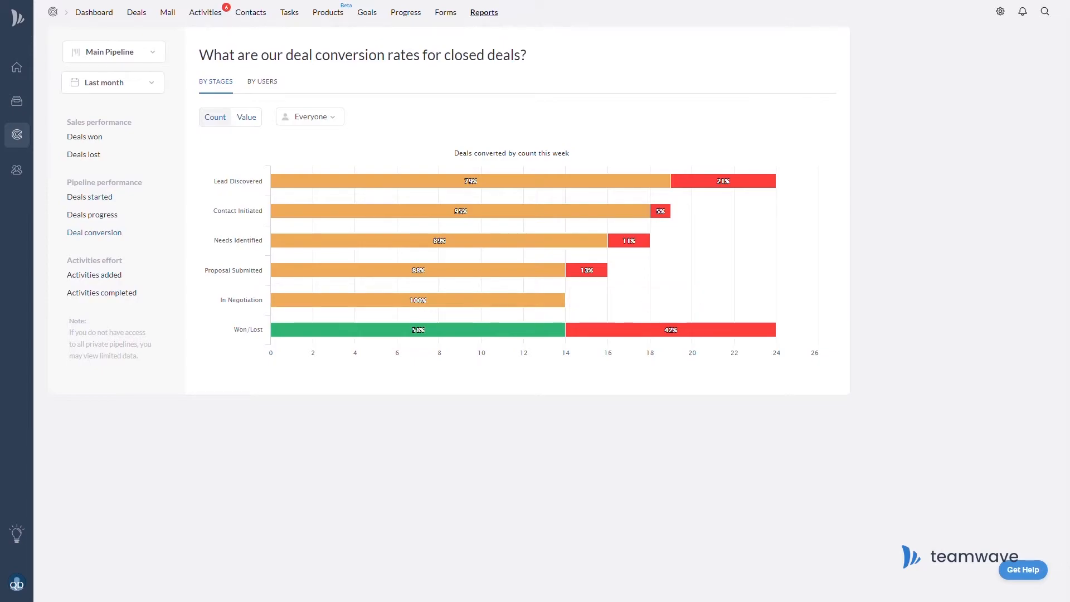
# View the Activities completed report, then expand the Morlong Associates - Legal deal's activities.
pyautogui.click(103, 303)
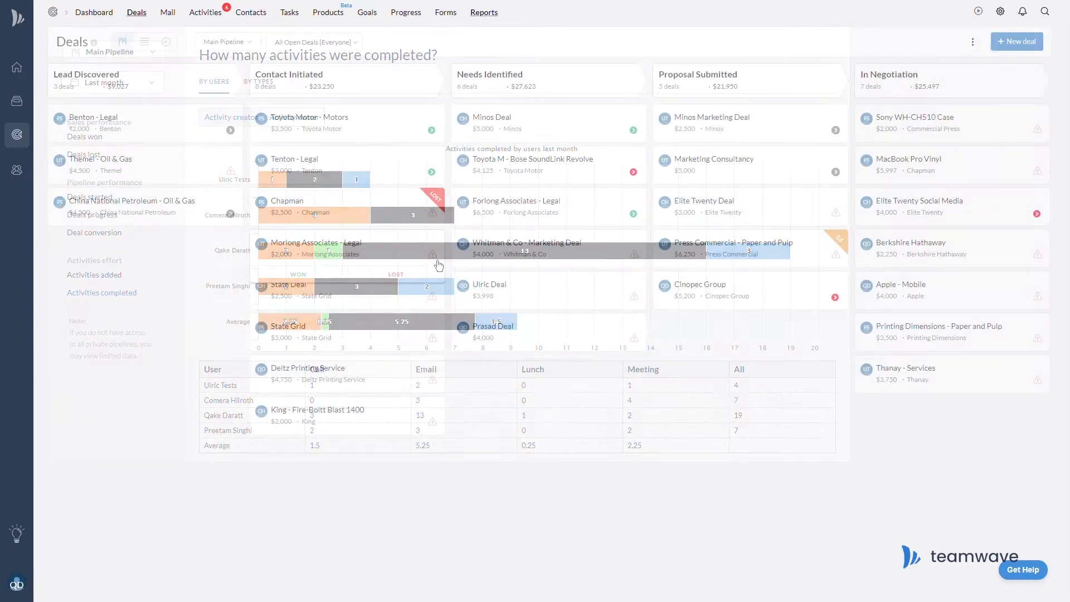
pyautogui.click(433, 254)
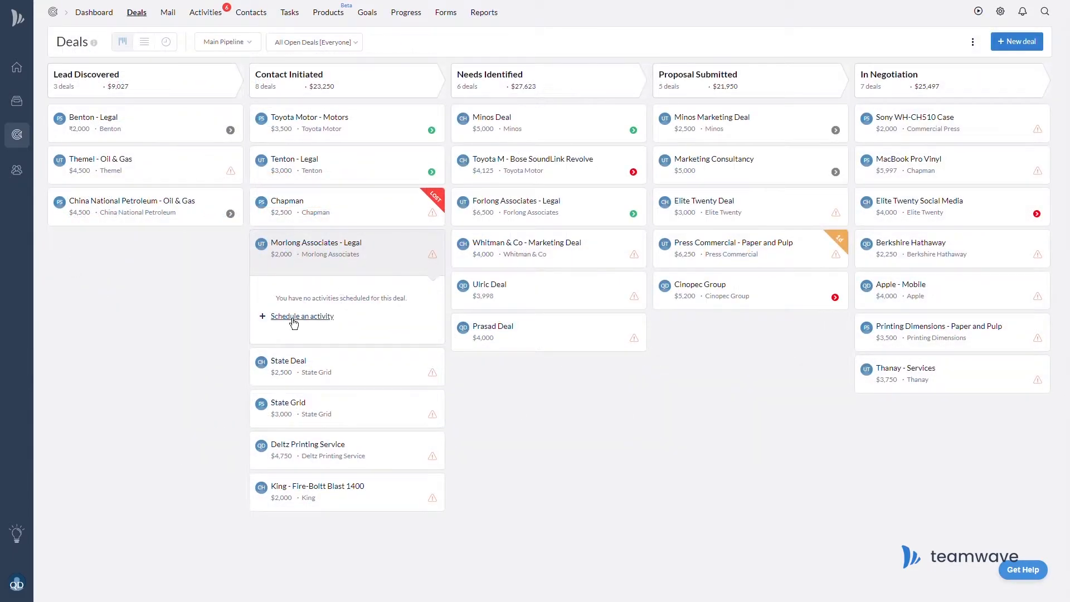
# Save an email activity 'reg availability' dated Nov 1, 2020, then view completed activities by type.
pyautogui.click(293, 318)
pyautogui.write('l reg availability')
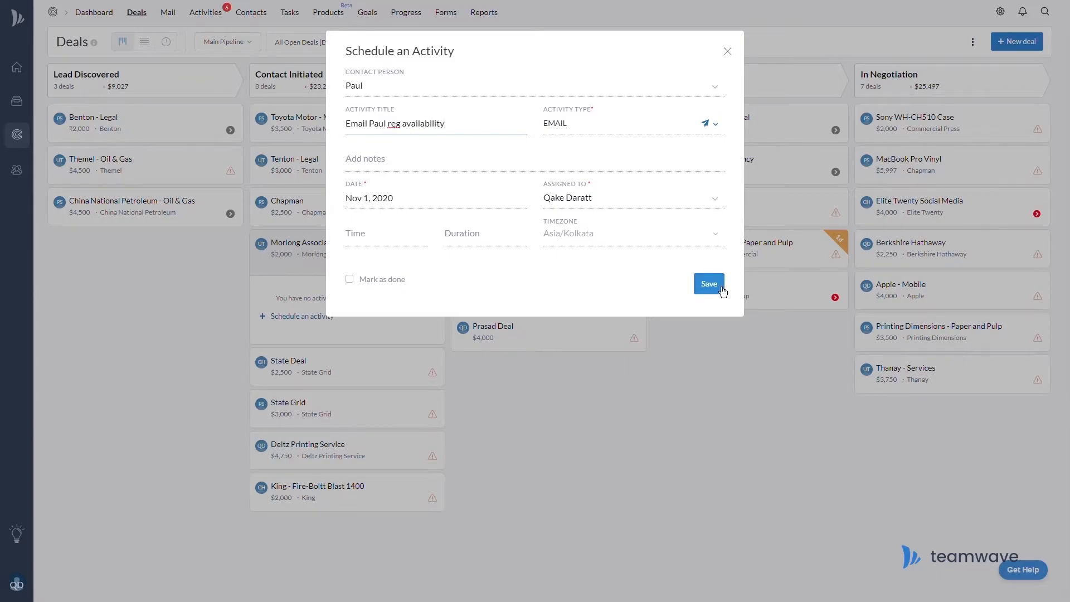
pyautogui.click(719, 288)
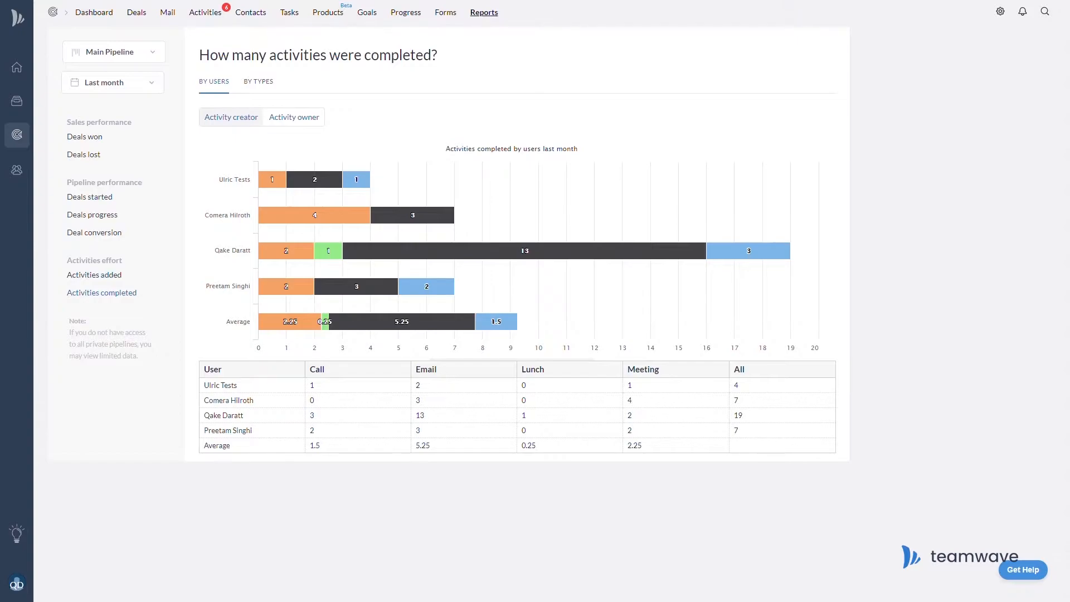
pyautogui.click(272, 85)
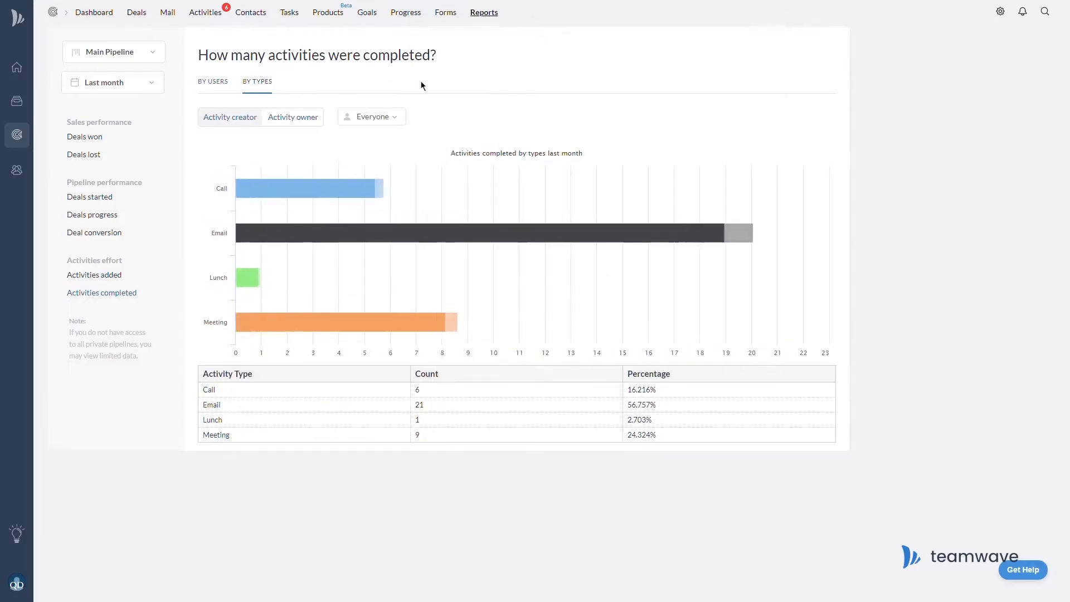
# Show the completed-activities-by-type report for each of the four team members in turn.
pyautogui.click(397, 117)
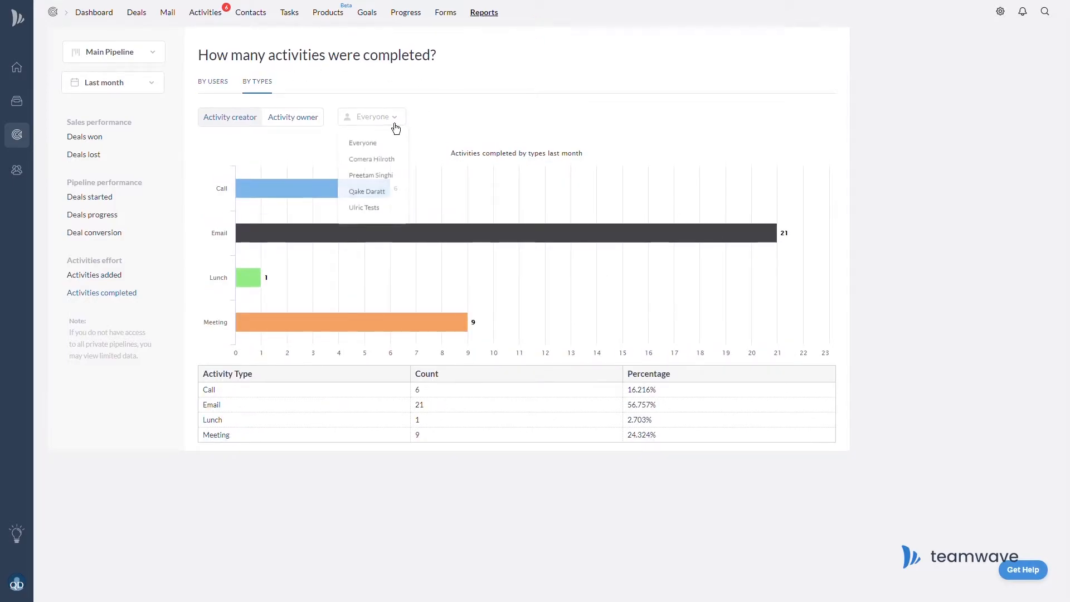
pyautogui.click(395, 163)
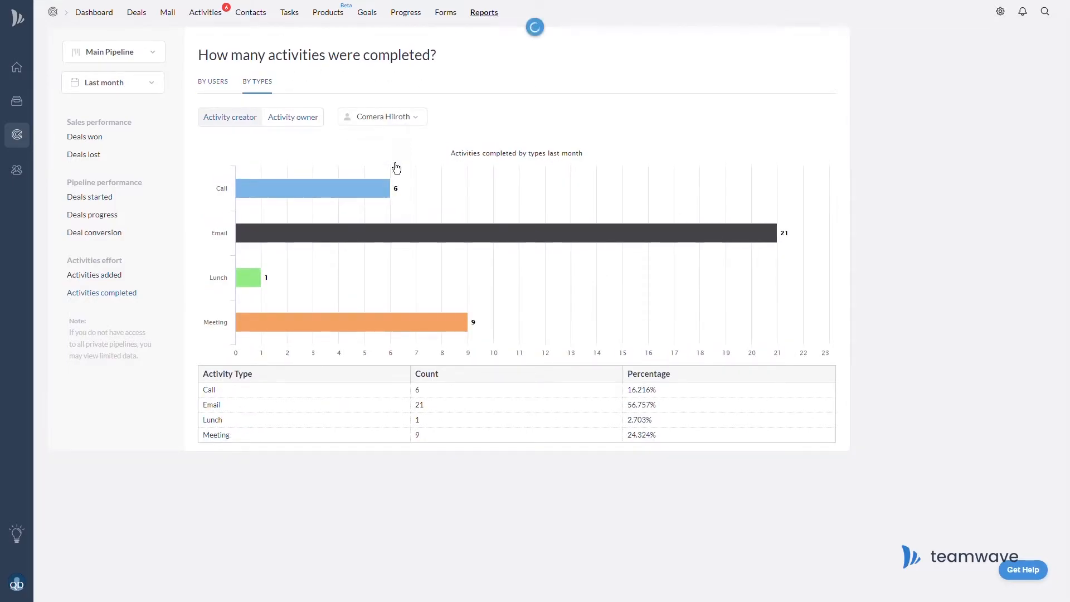
pyautogui.click(414, 127)
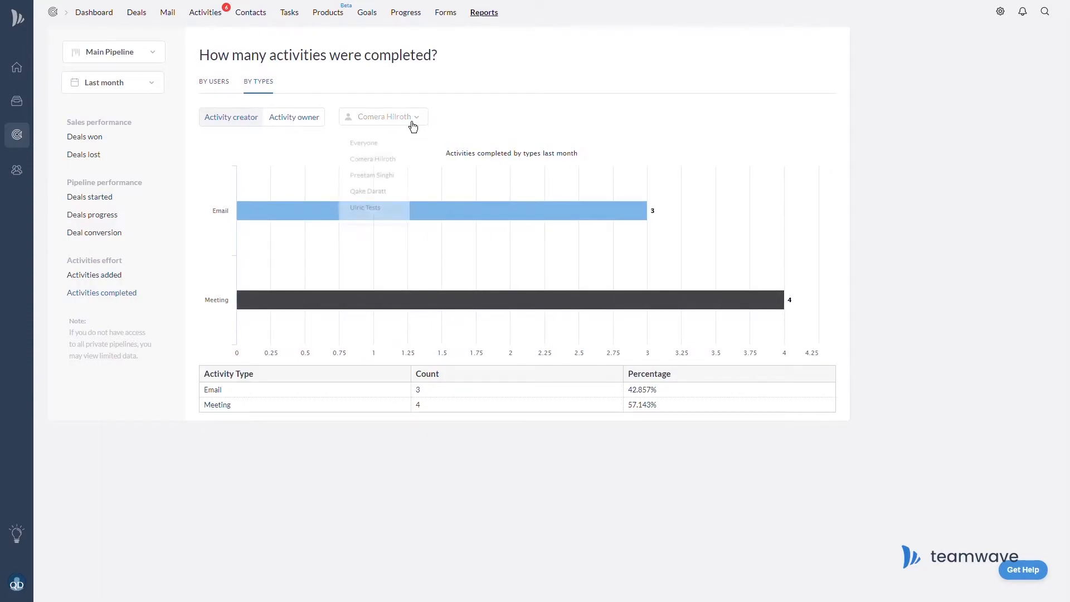
pyautogui.click(401, 179)
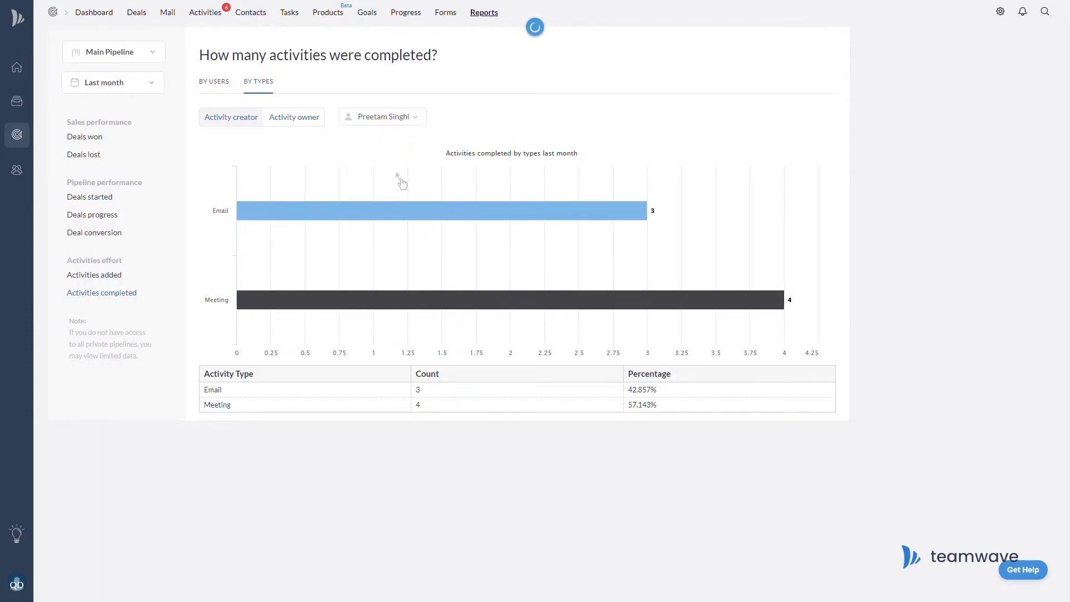
pyautogui.click(420, 124)
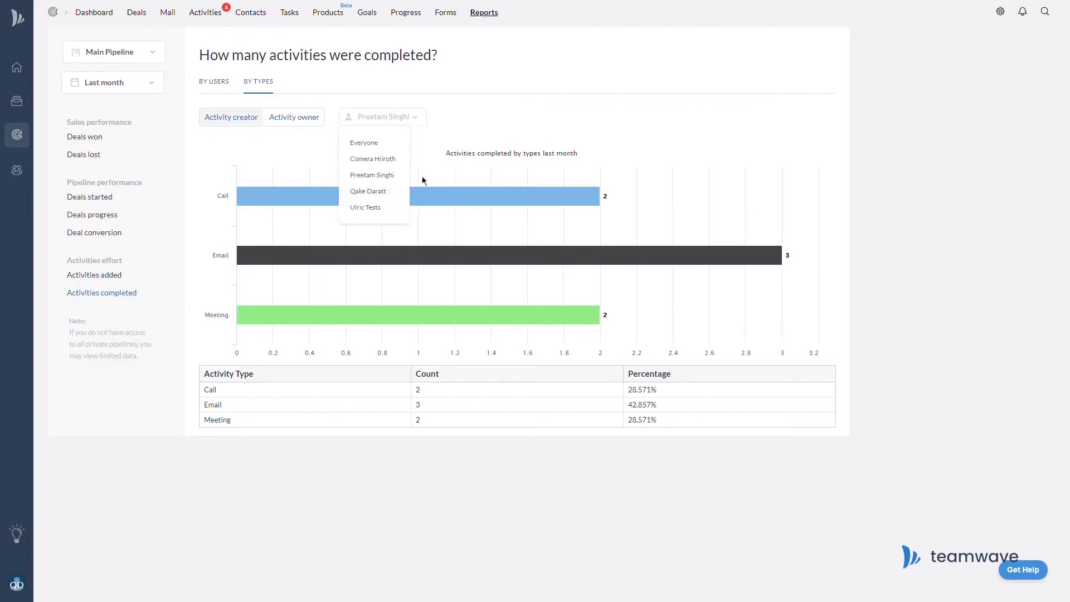
pyautogui.click(399, 193)
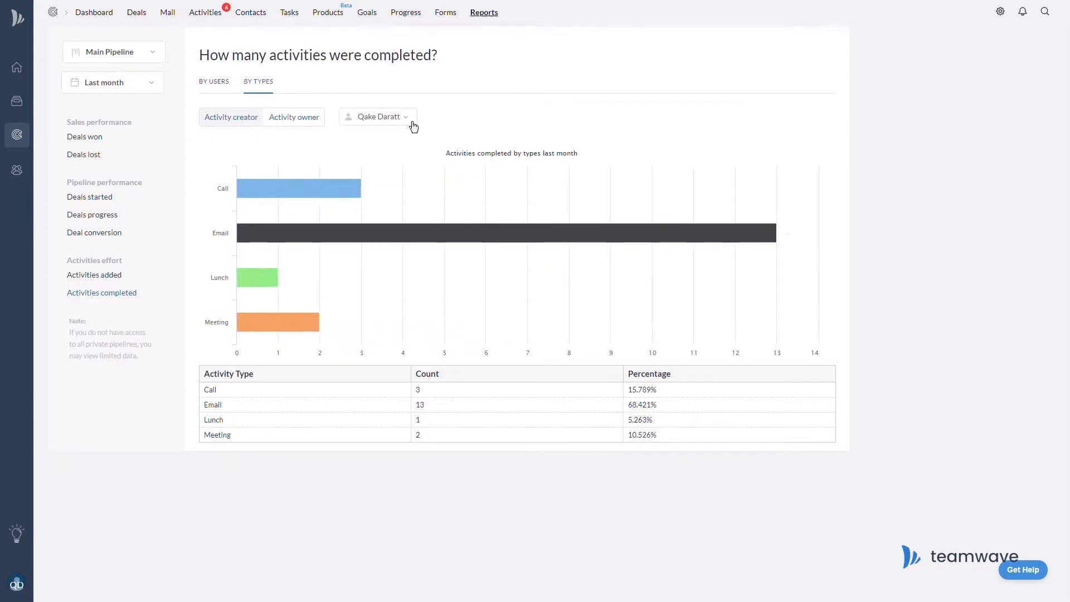
pyautogui.click(414, 127)
pyautogui.click(401, 209)
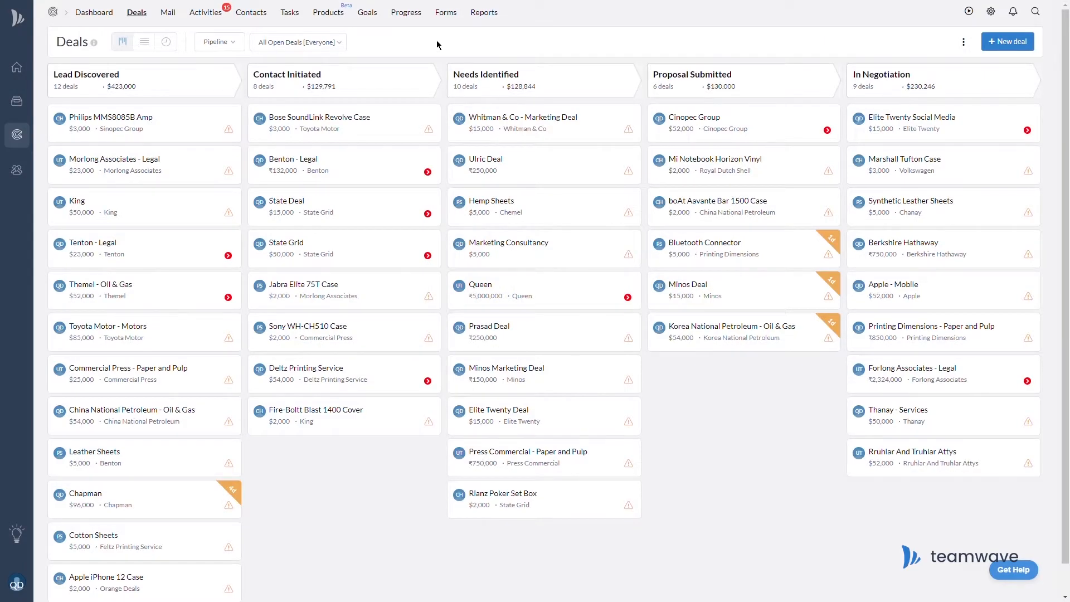
# Filter the deals board to show only one owner's open deals.
pyautogui.click(340, 49)
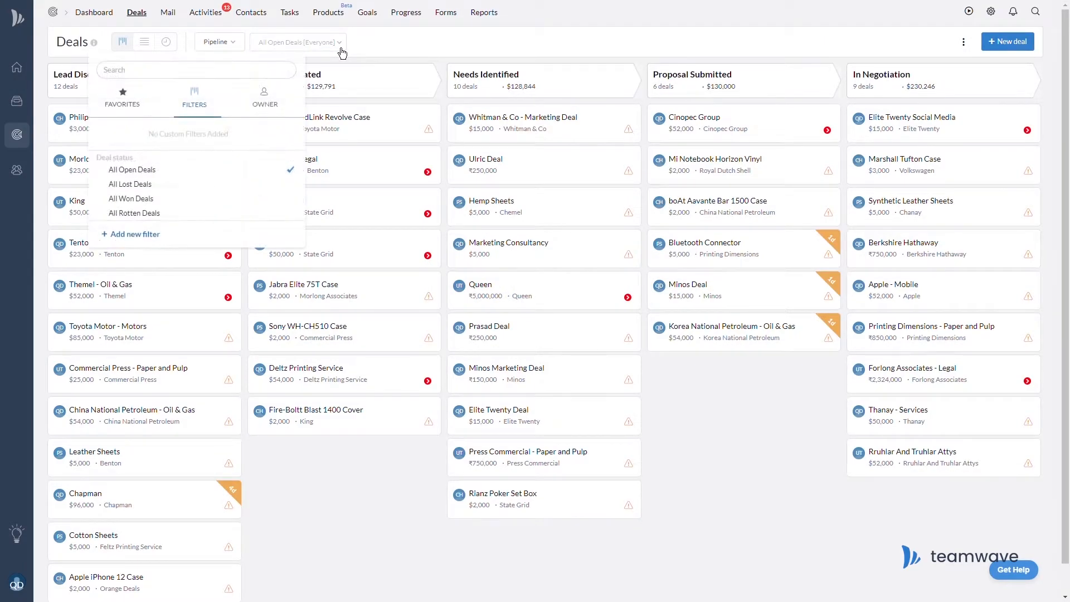
pyautogui.click(274, 106)
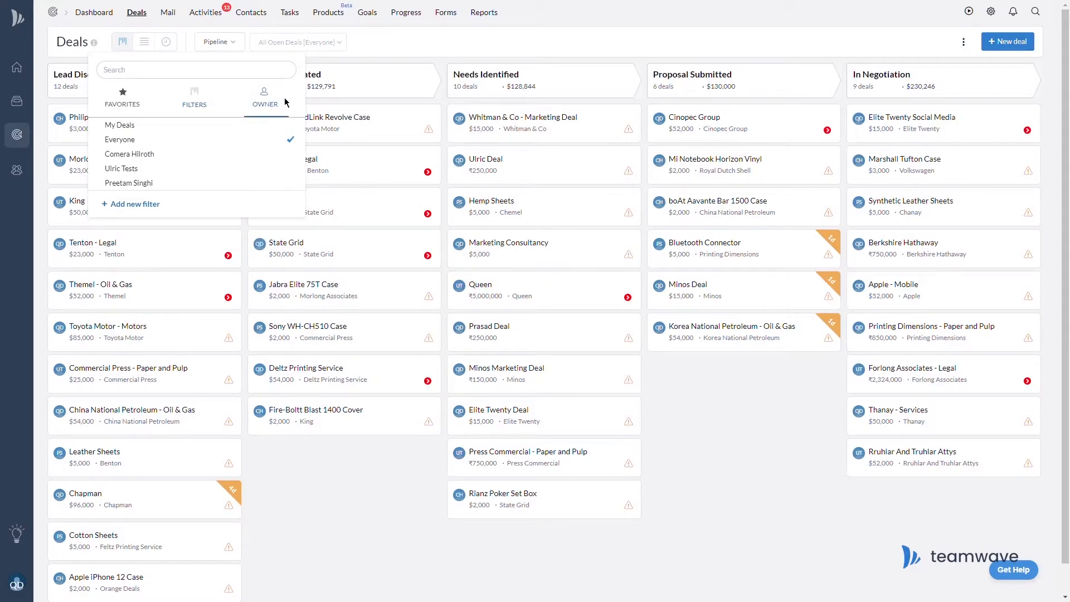
pyautogui.click(239, 155)
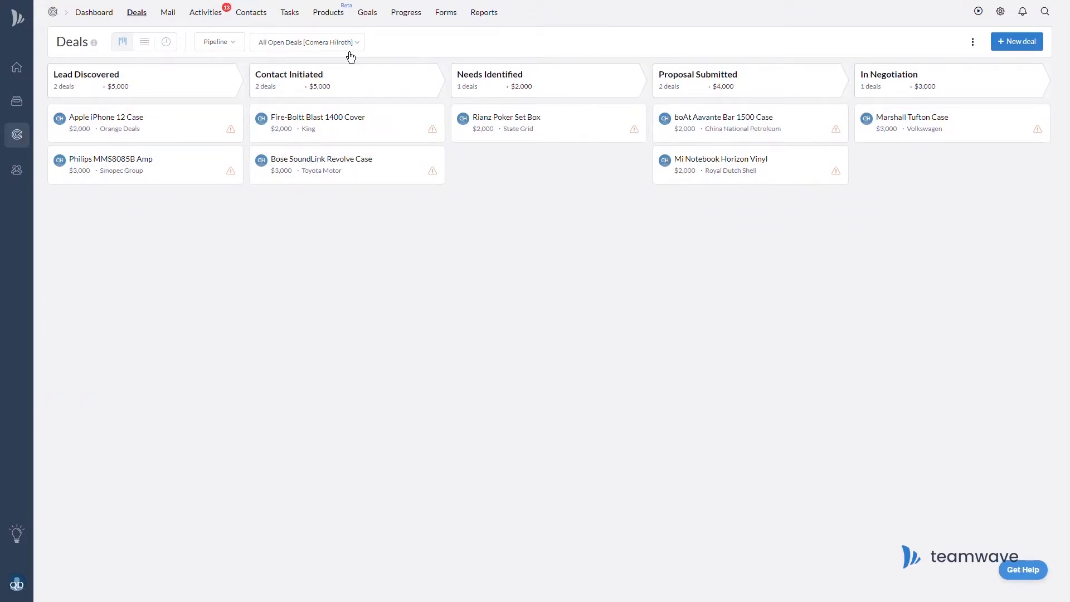
# Start a new deal filter with the condition Status Is Won.
pyautogui.click(351, 56)
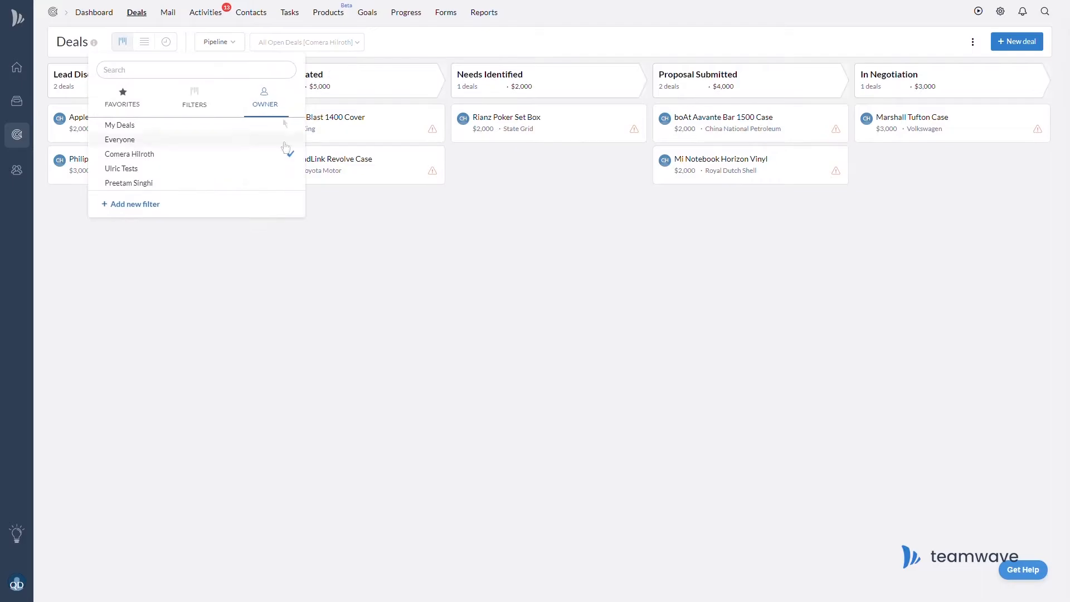
pyautogui.click(182, 212)
pyautogui.click(368, 102)
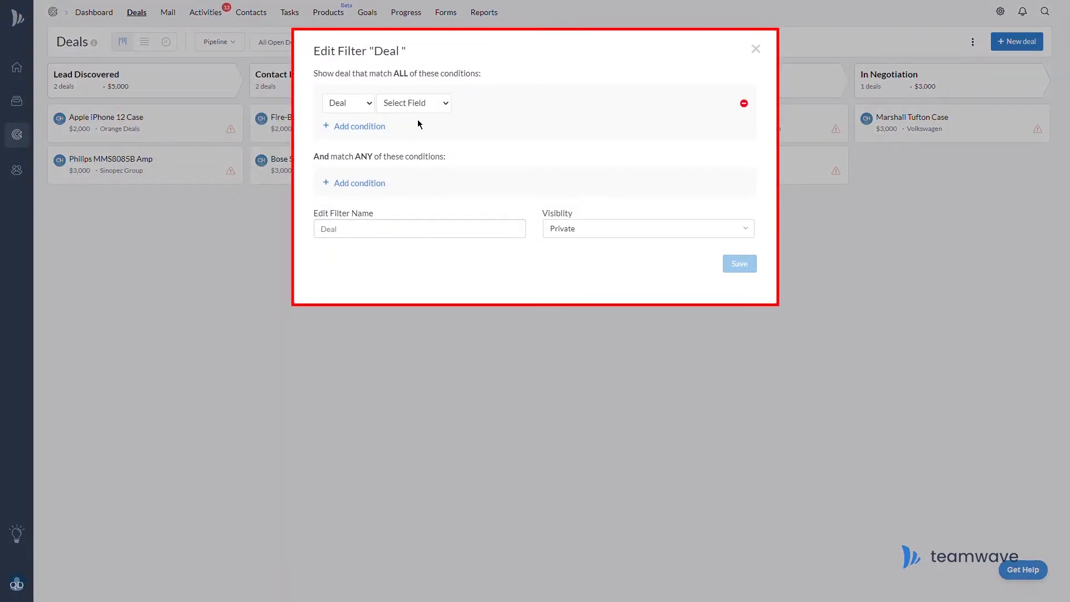
pyautogui.click(415, 106)
pyautogui.click(414, 296)
pyautogui.click(483, 105)
pyautogui.click(480, 133)
pyautogui.click(535, 105)
pyautogui.click(537, 142)
# Add an Owner Is condition for the chosen salesperson and save the filter.
pyautogui.click(359, 127)
pyautogui.click(415, 143)
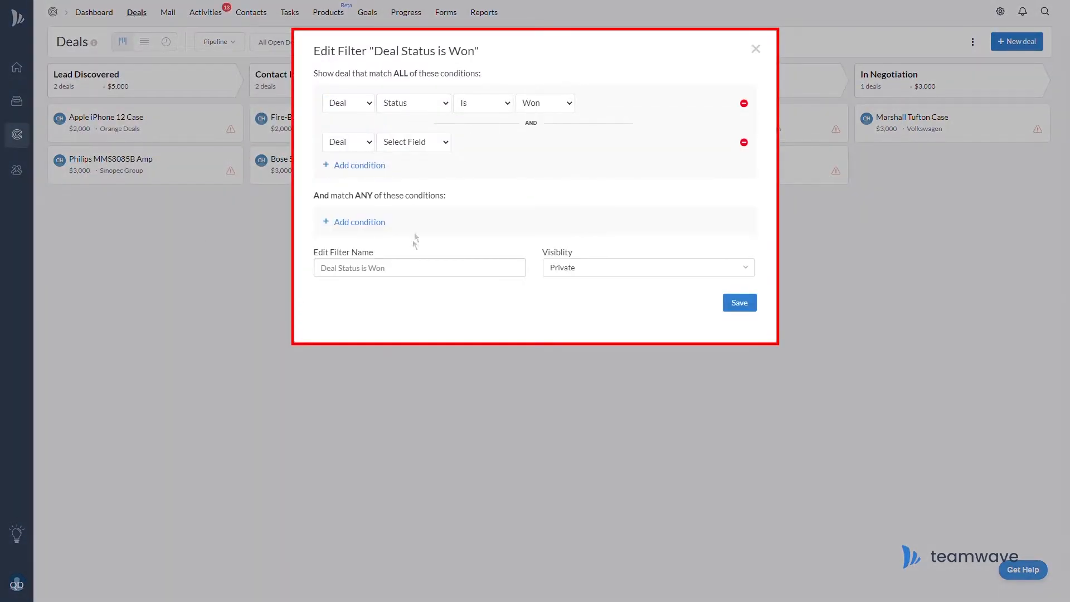
pyautogui.click(414, 238)
pyautogui.click(552, 144)
pyautogui.write('qake')
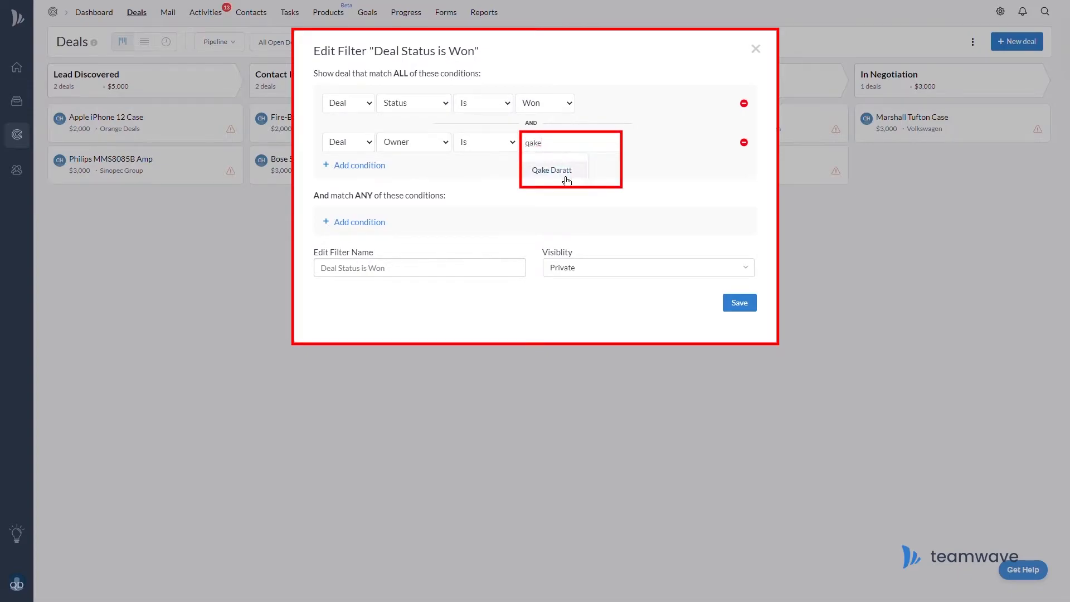
pyautogui.click(560, 171)
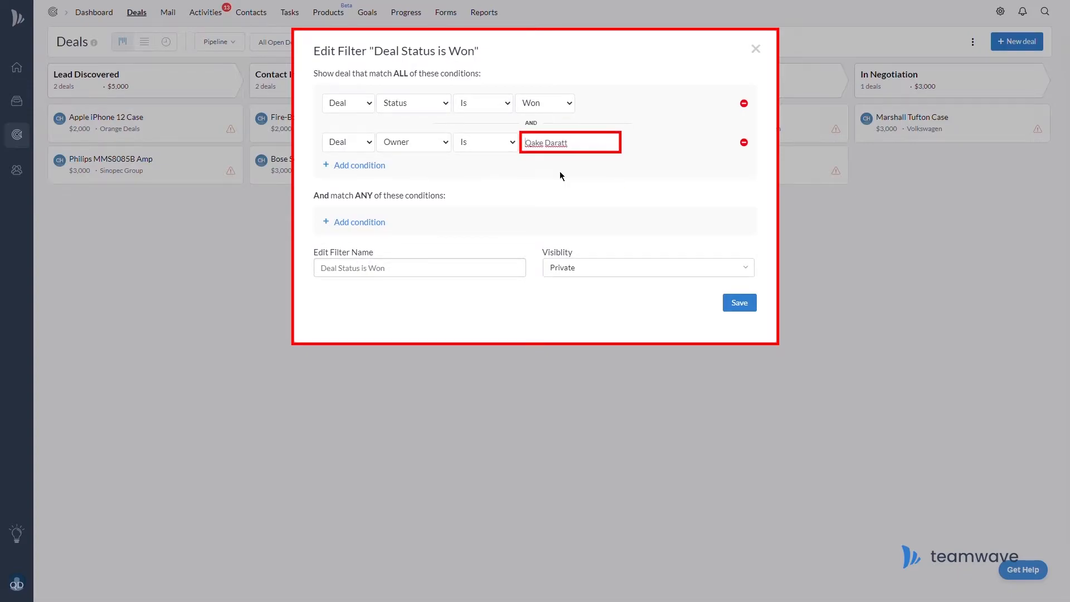
pyautogui.click(754, 308)
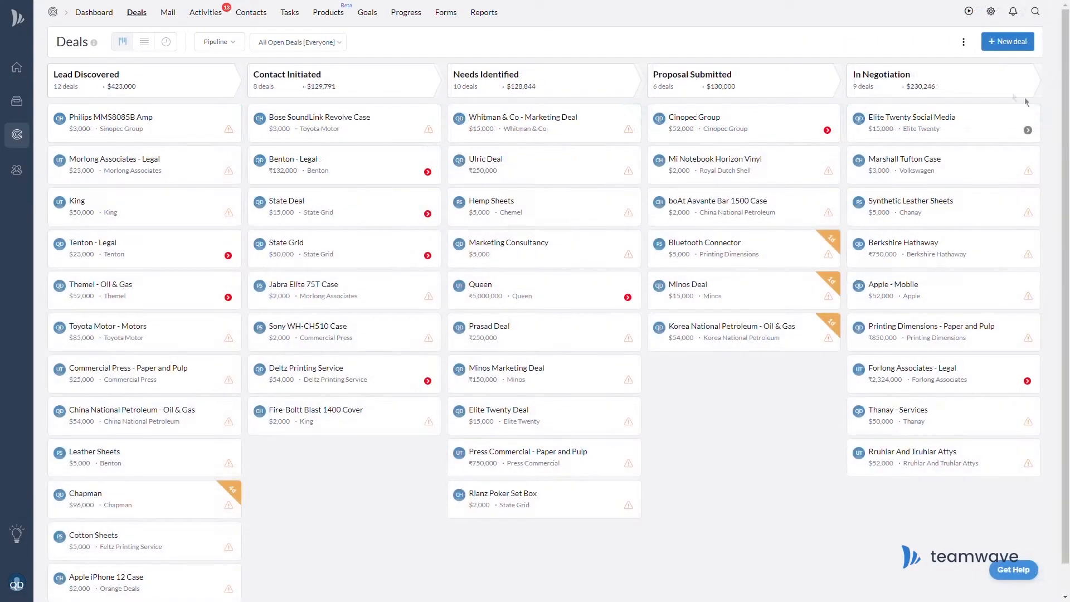
pyautogui.click(918, 124)
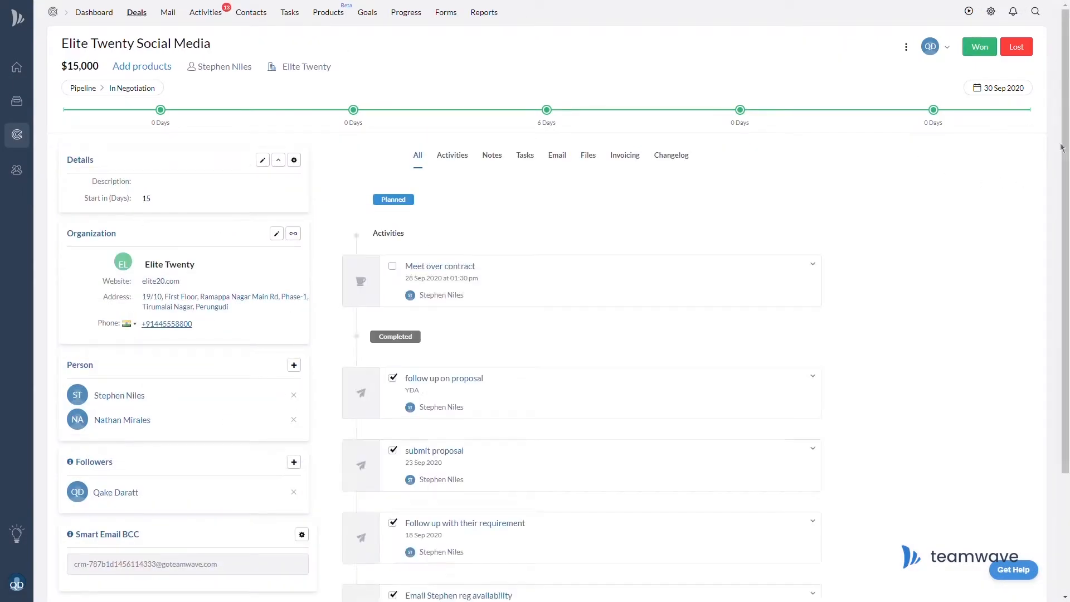
# From the Elite Twenty Social Media deal, view the follower's profile and activities list.
pyautogui.moveTo(1066, 75); pyautogui.dragTo(1066, 194)
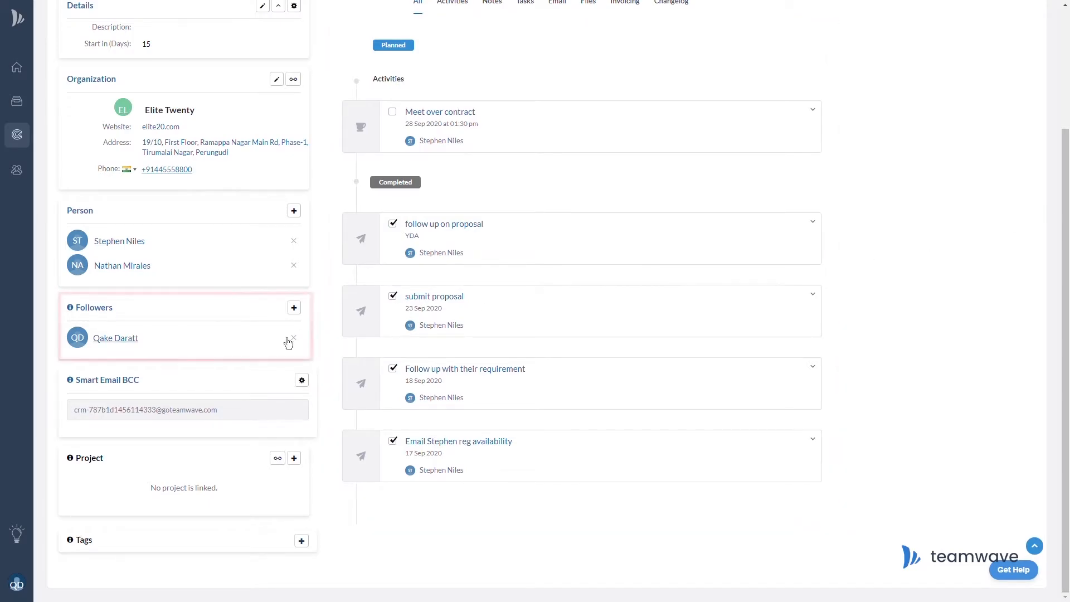
pyautogui.click(133, 341)
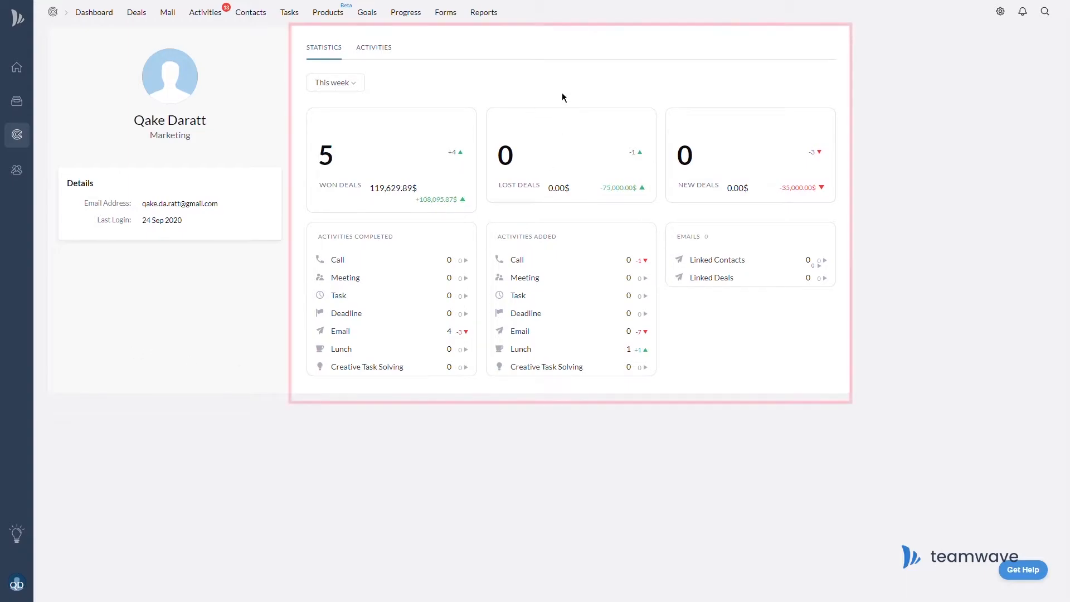
pyautogui.click(390, 58)
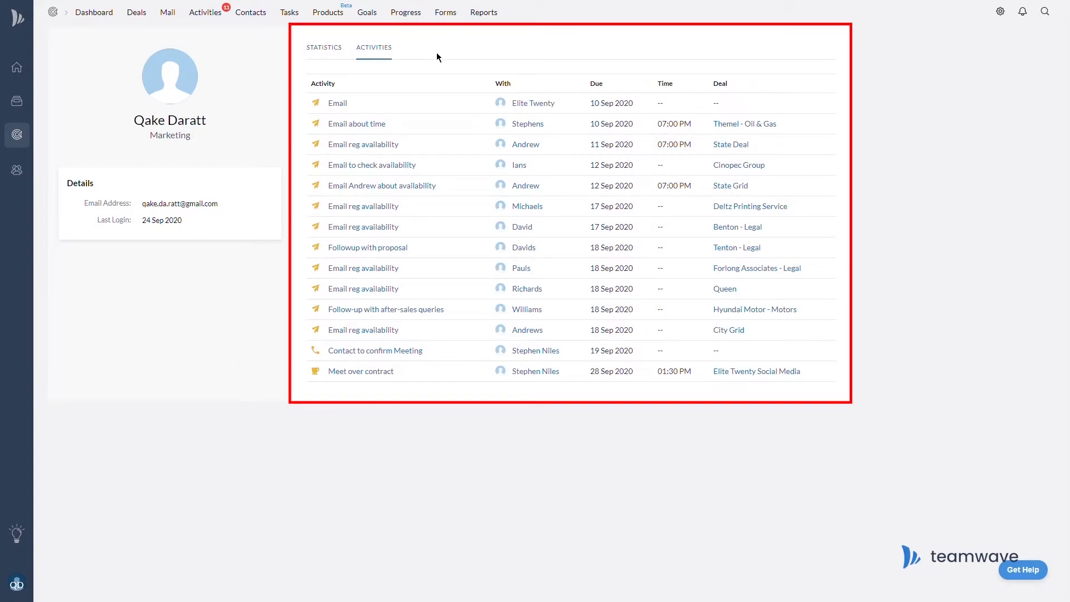
pyautogui.click(484, 13)
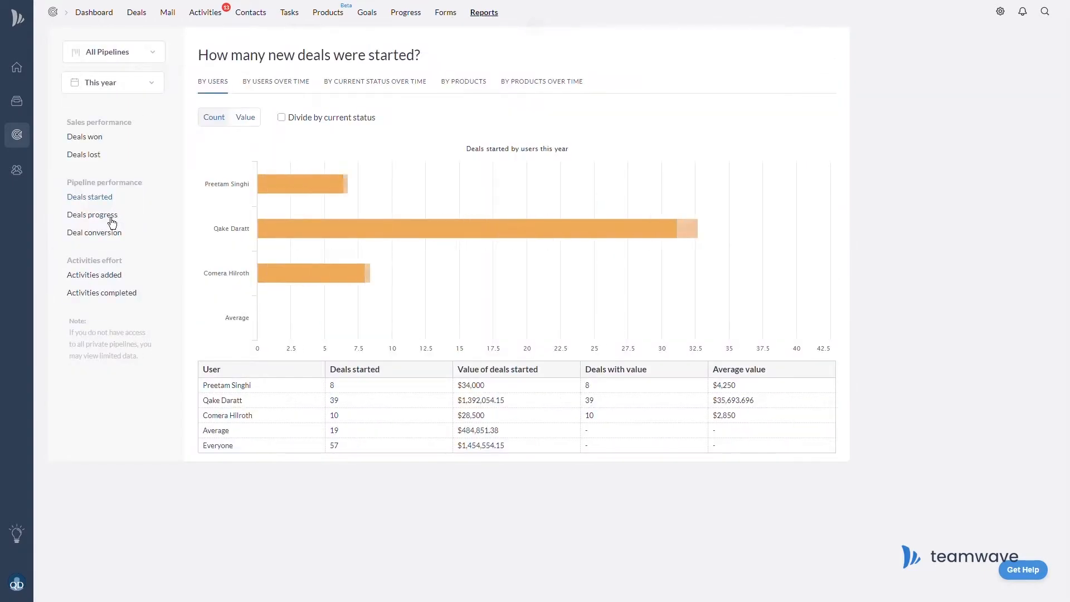
# Open the Deals progress report and view it for each of four team members.
pyautogui.click(110, 215)
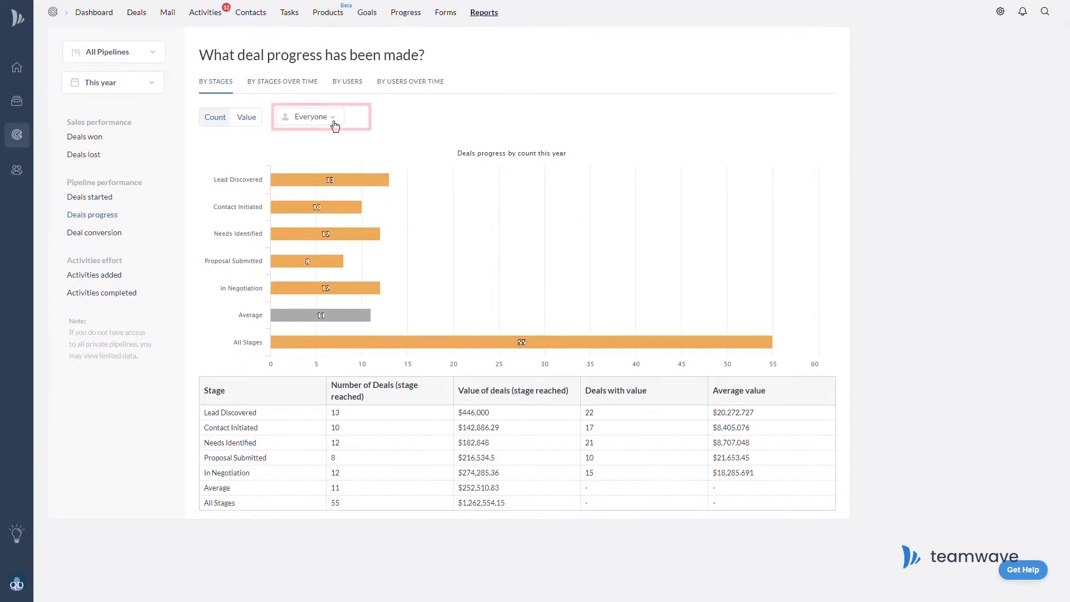
pyautogui.click(324, 120)
pyautogui.click(315, 157)
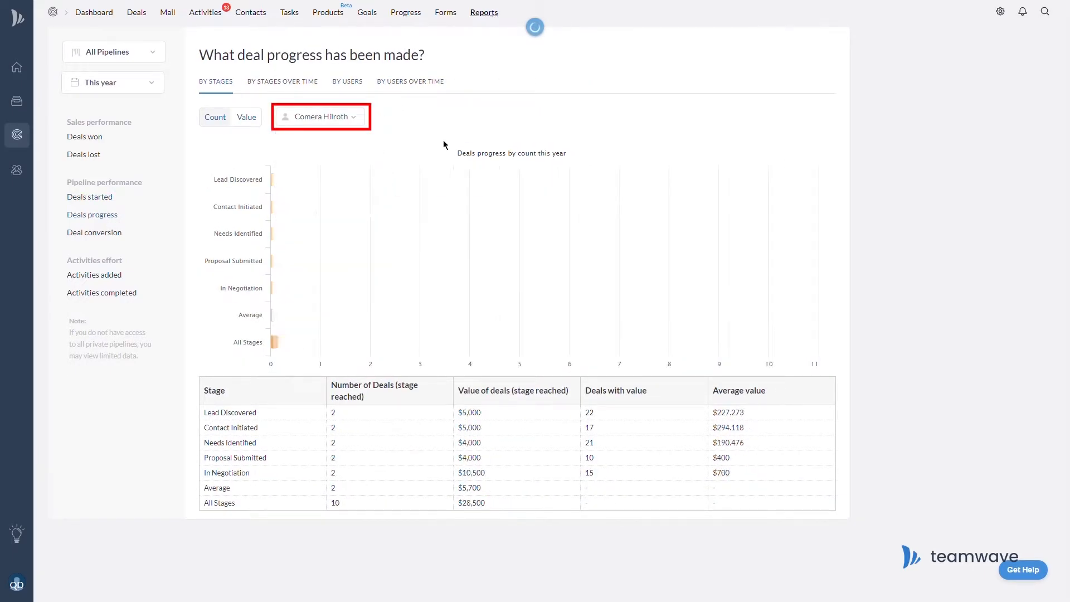
pyautogui.click(355, 121)
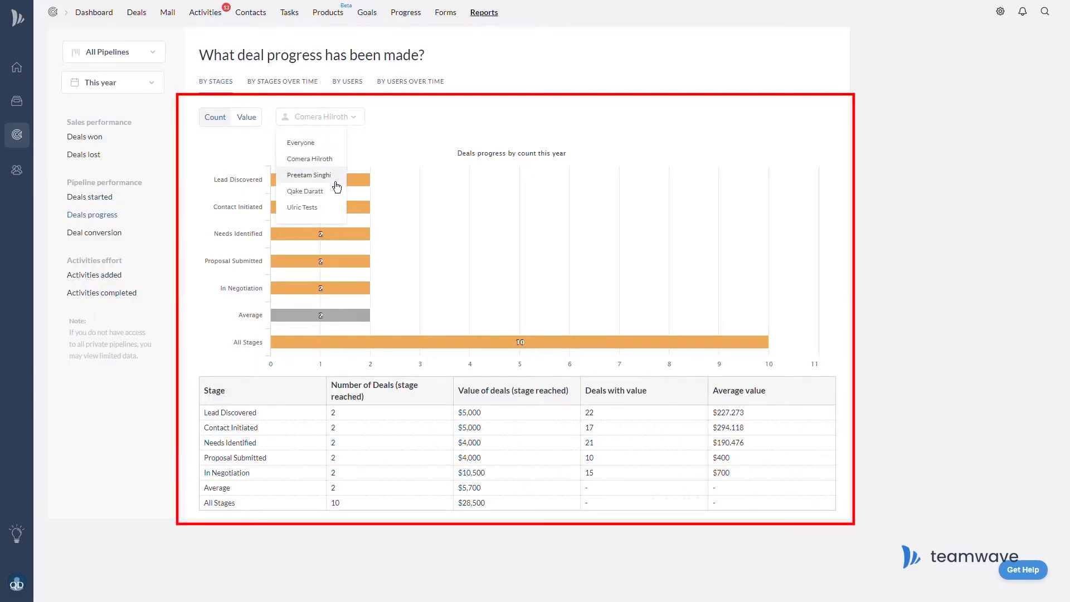
pyautogui.click(336, 181)
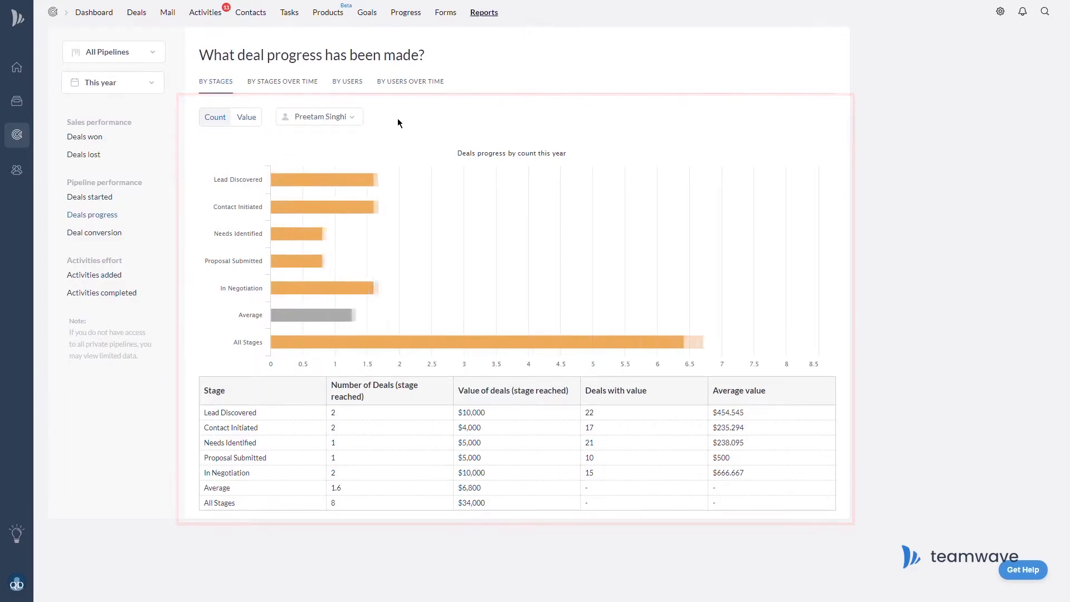
pyautogui.click(331, 127)
pyautogui.click(322, 195)
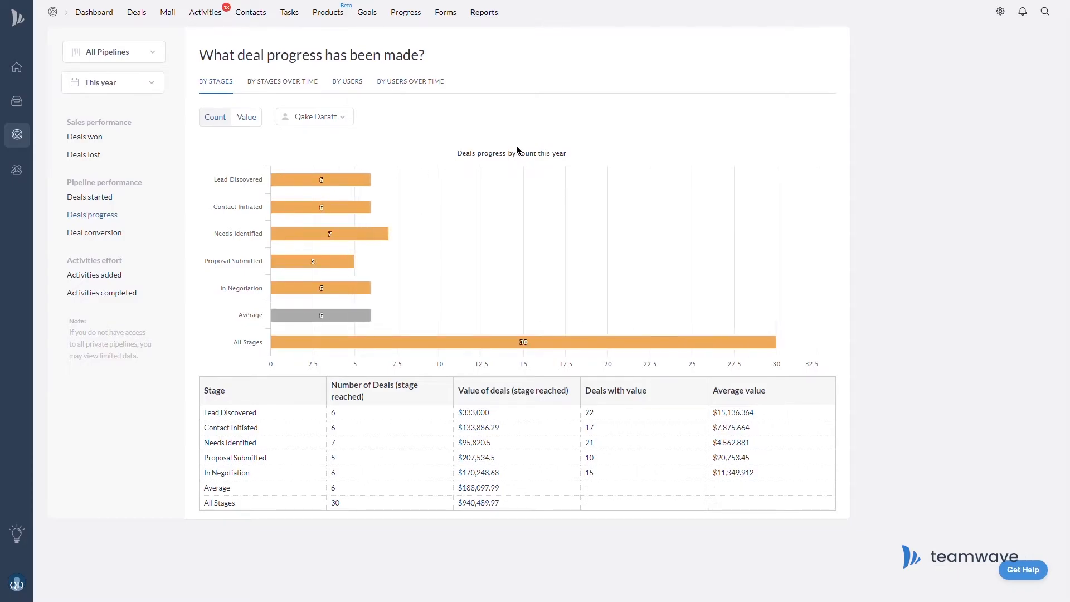
pyautogui.click(342, 123)
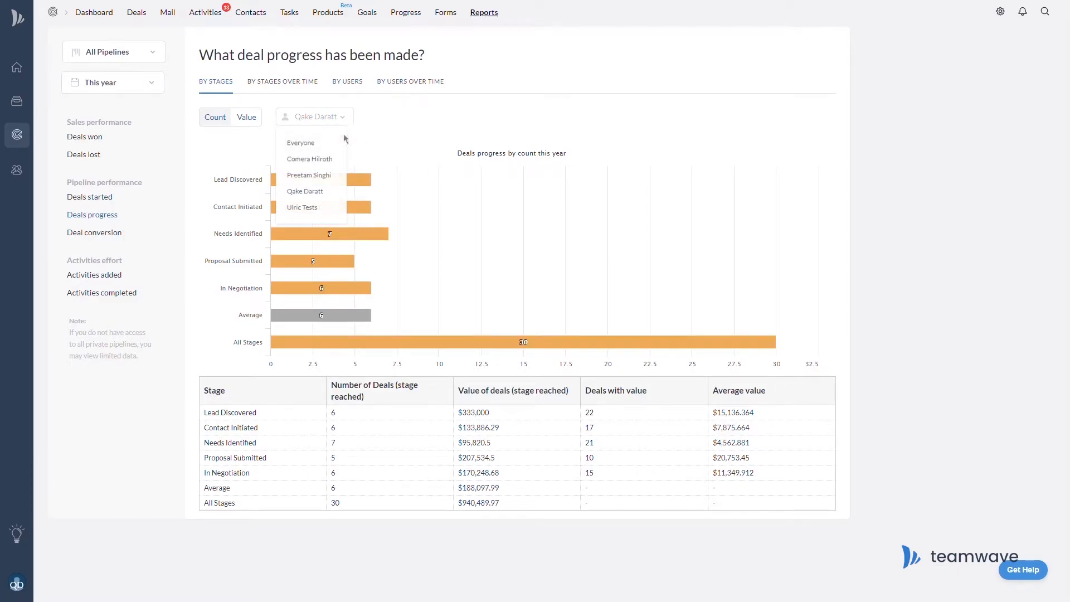
pyautogui.click(314, 206)
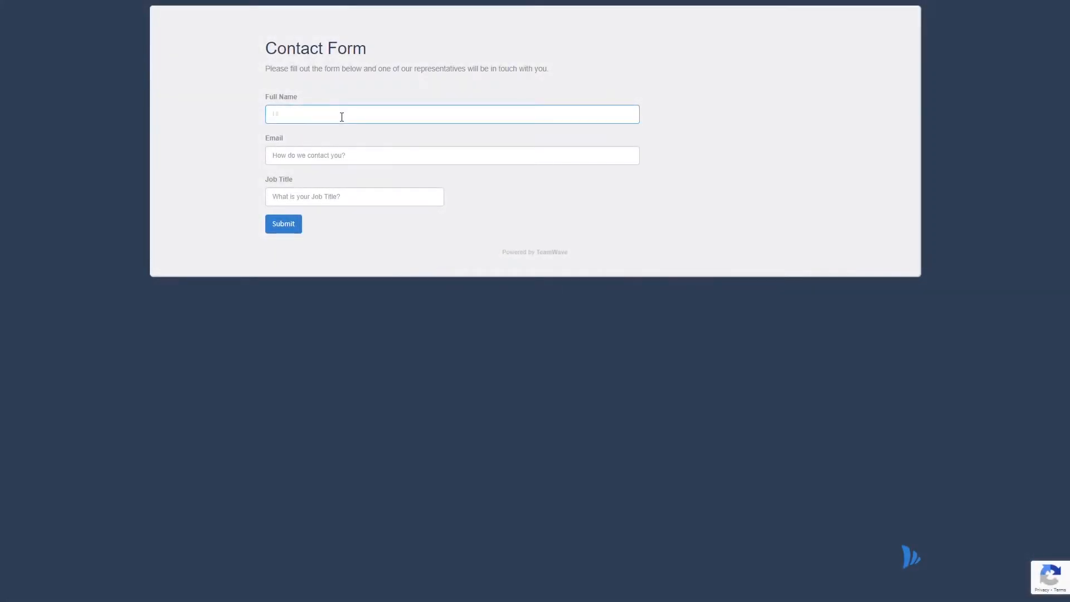
# Fill in the full name, e-mail and job title 'Heir to the throne of th eWolf', then submit.
pyautogui.write('Ulric Ulrikson')
pyautogui.press('Tab')
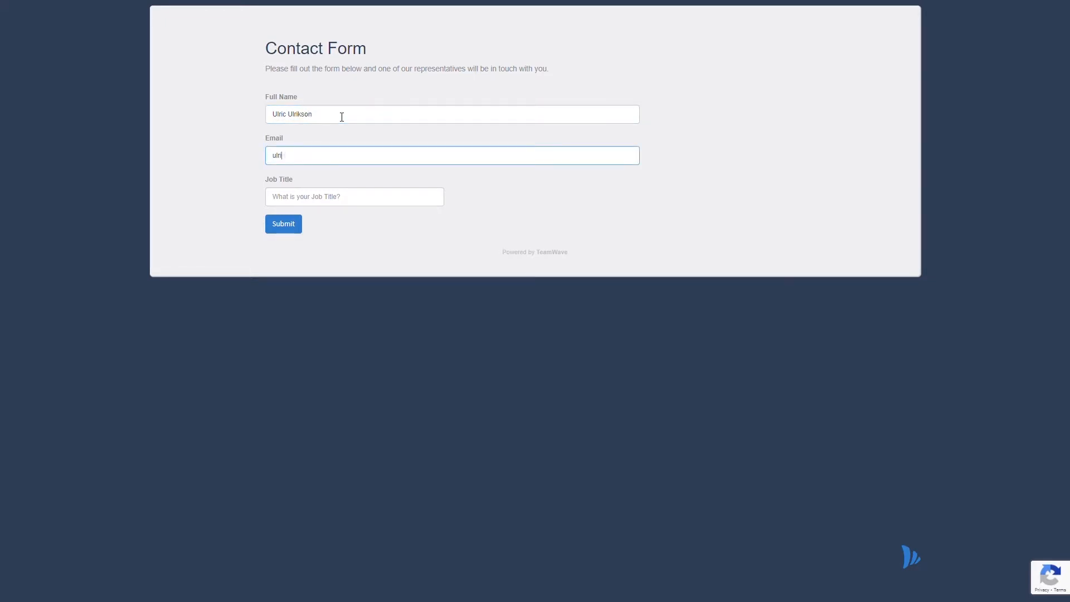
pyautogui.press('Tab')
pyautogui.write('Heir to the ')
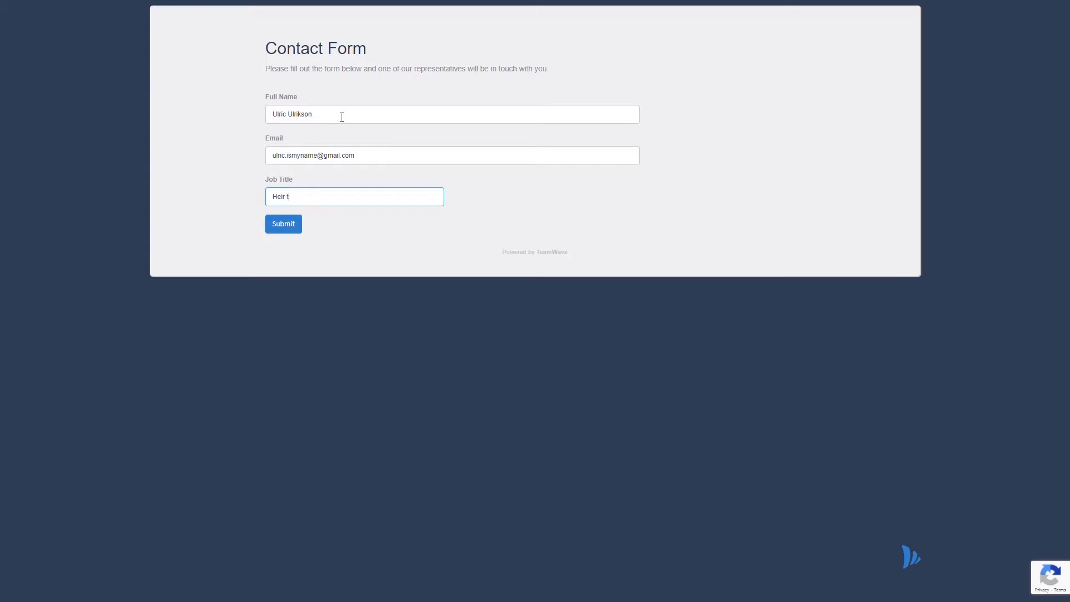
pyautogui.write('throne of th eWolf')
pyautogui.click(283, 223)
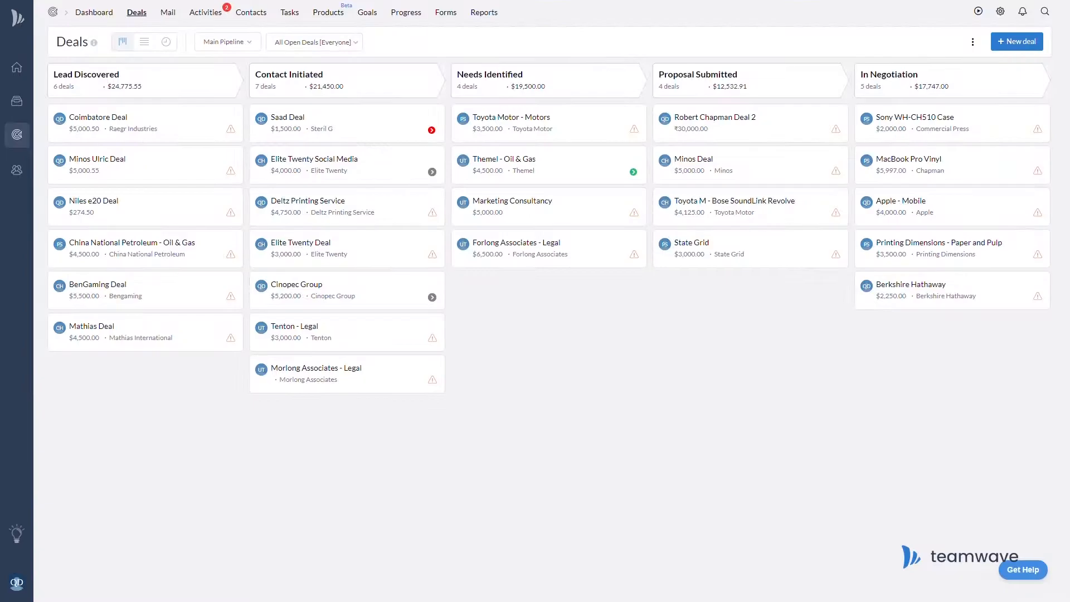
pyautogui.click(238, 44)
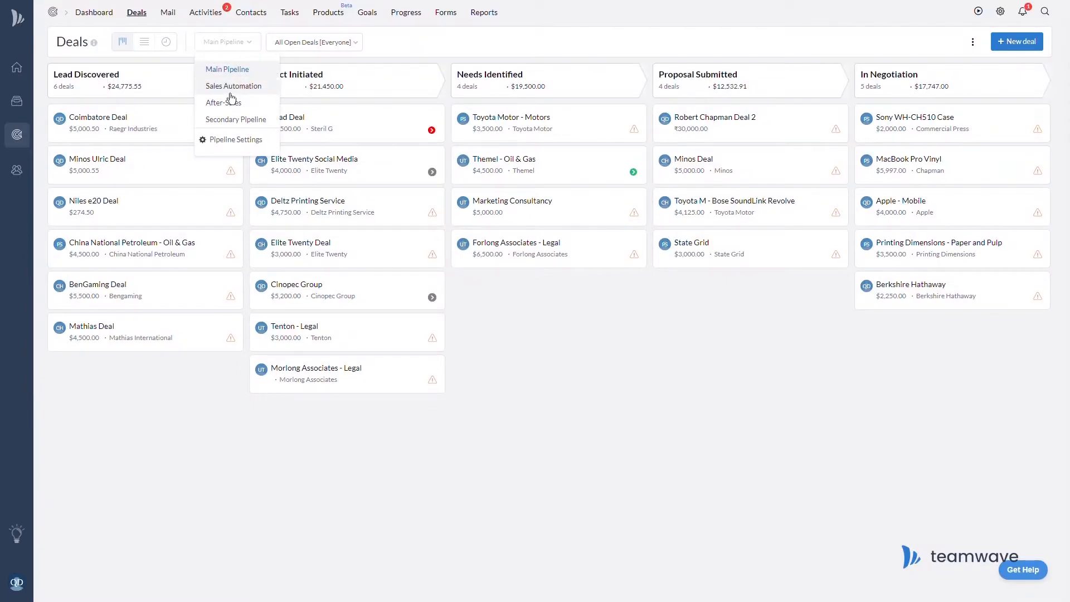
pyautogui.click(230, 88)
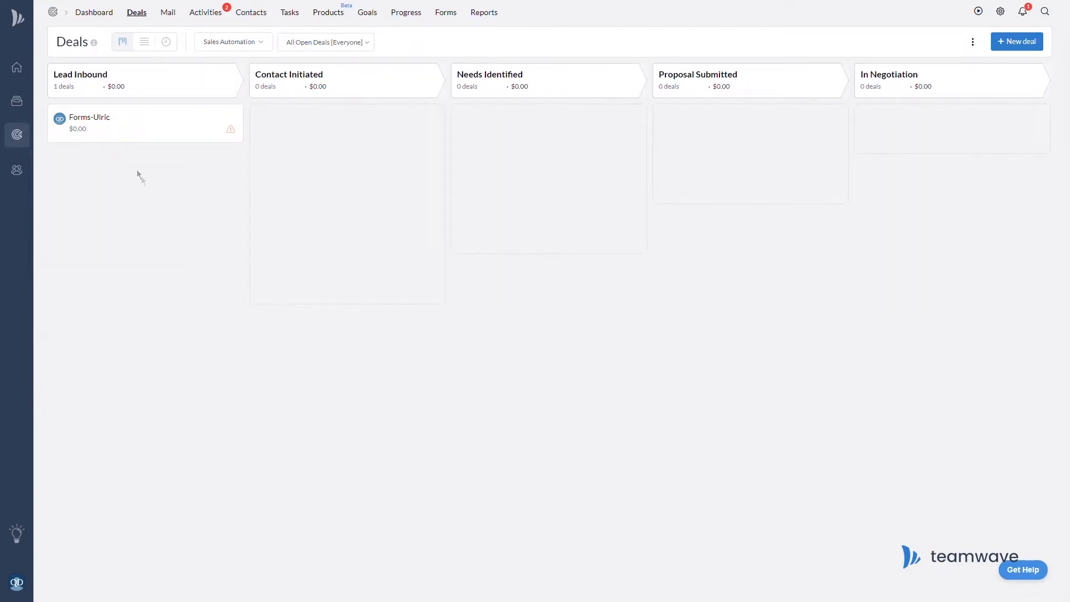
pyautogui.click(115, 131)
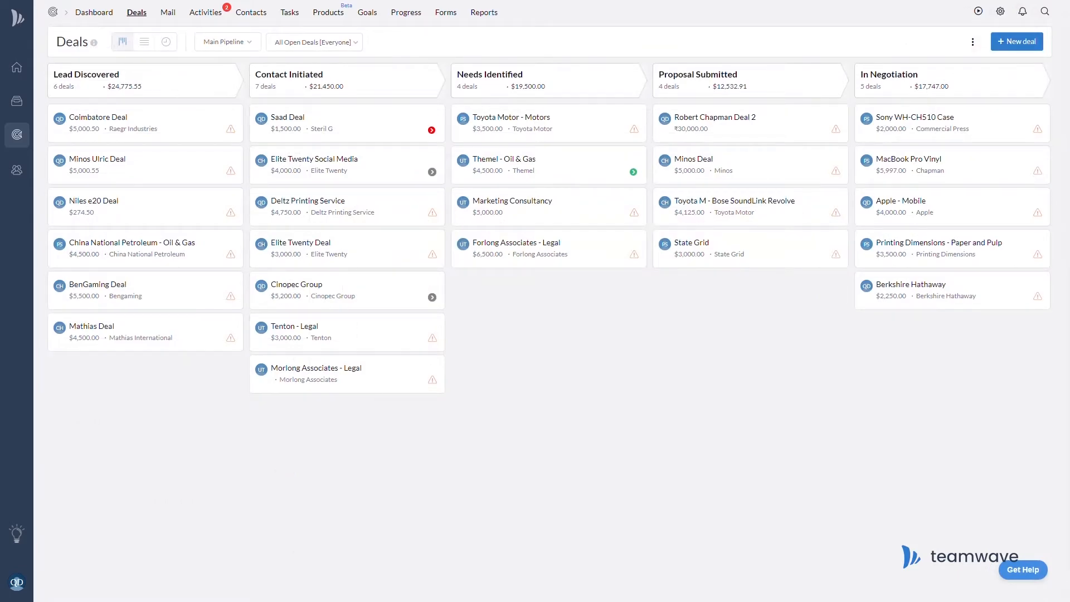
# On the Forms page, view the Contact Form's share link, then open it in the editor.
pyautogui.click(456, 23)
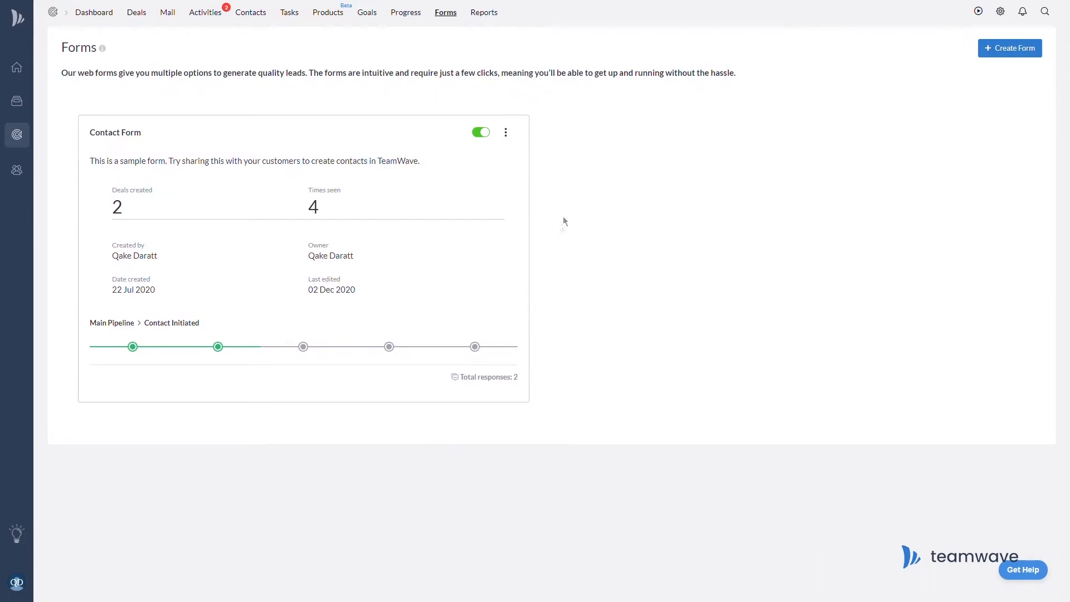
pyautogui.click(508, 136)
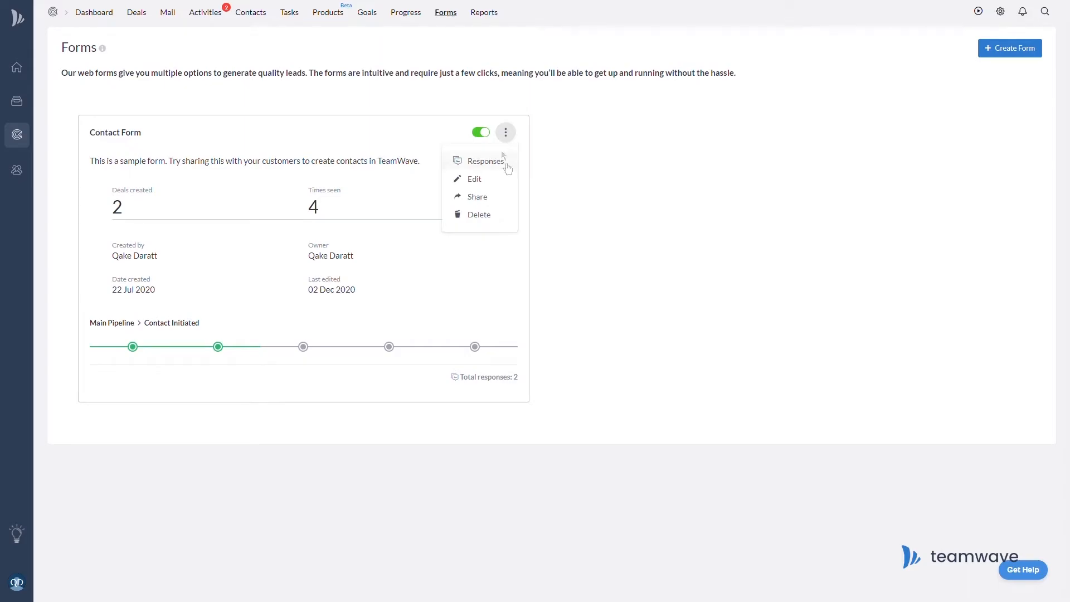
pyautogui.click(498, 199)
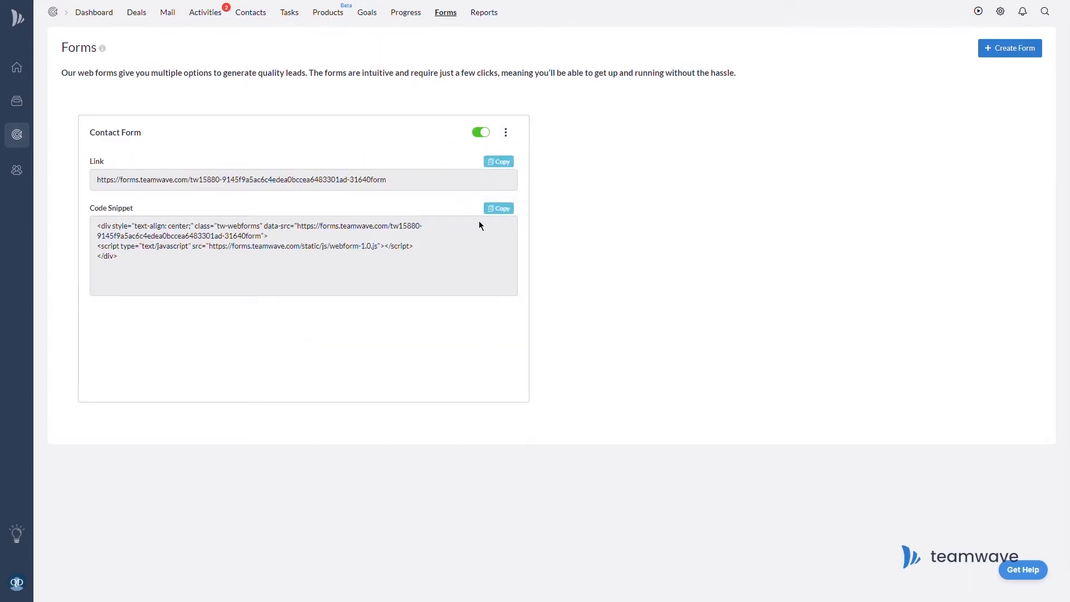
pyautogui.click(505, 132)
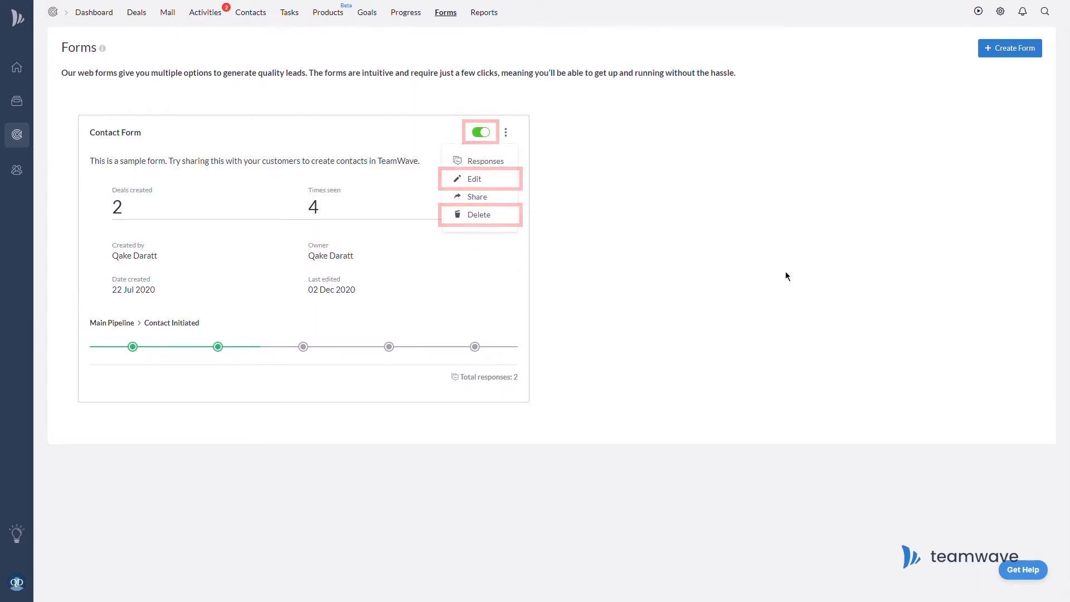
pyautogui.click(818, 246)
pyautogui.click(1008, 50)
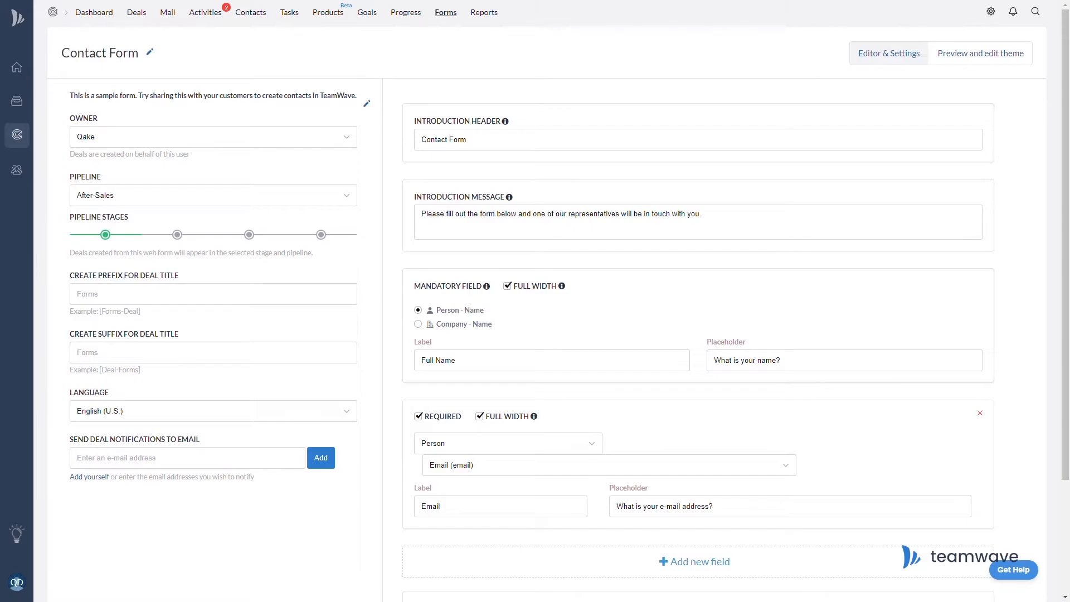
# Route form deals to Sales Automation with title prefix 'Forms' and add yourself for notifications.
pyautogui.click(346, 199)
pyautogui.click(272, 242)
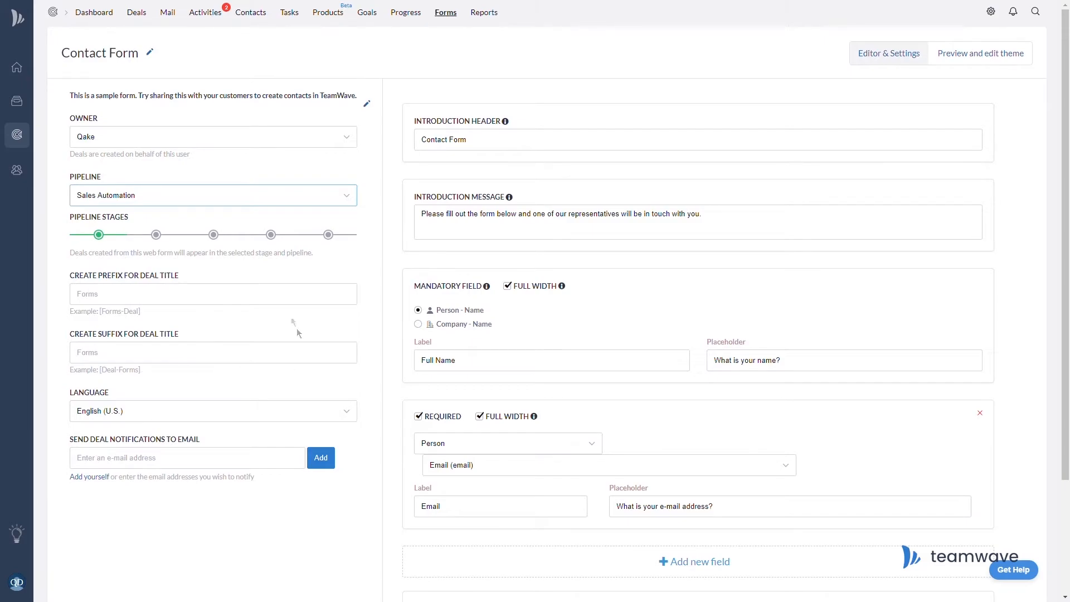
pyautogui.click(273, 296)
pyautogui.write('Forms')
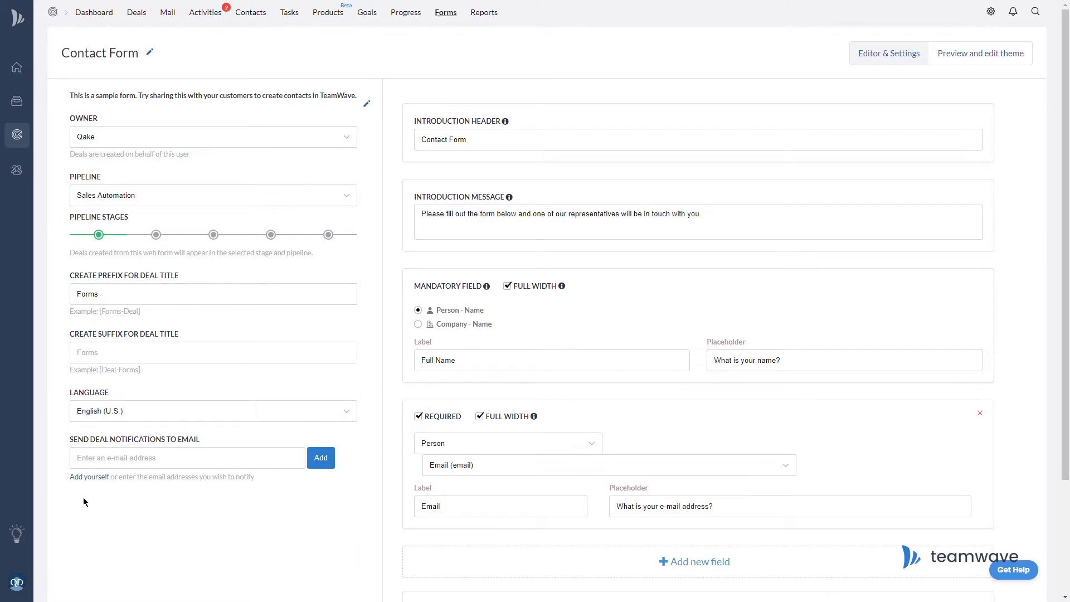
pyautogui.click(96, 478)
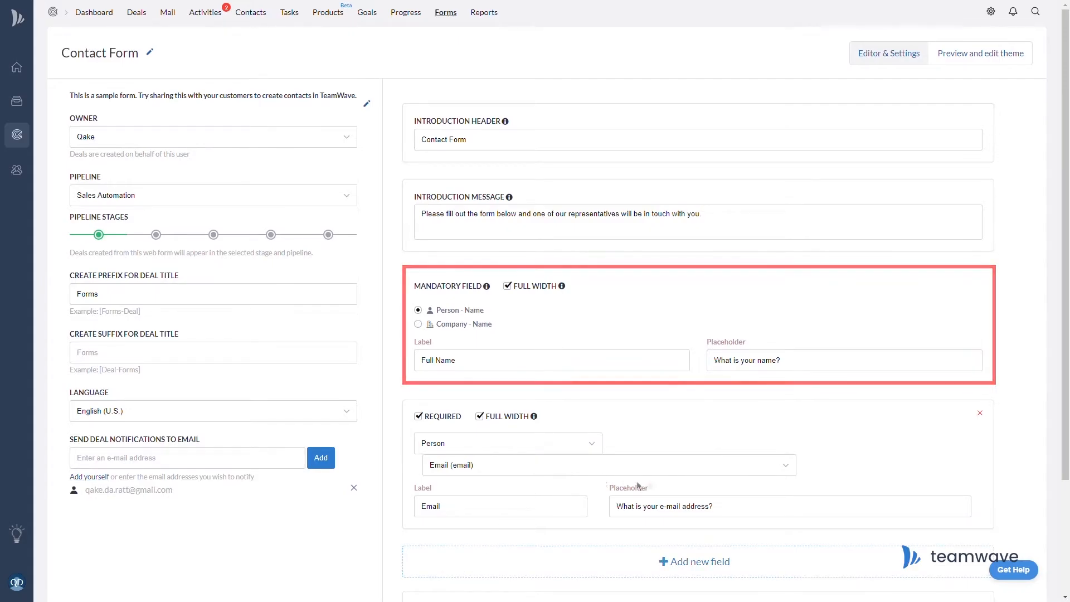
# Change the email placeholder to 'How do we contact you?' and add a new form field.
pyautogui.click(676, 466)
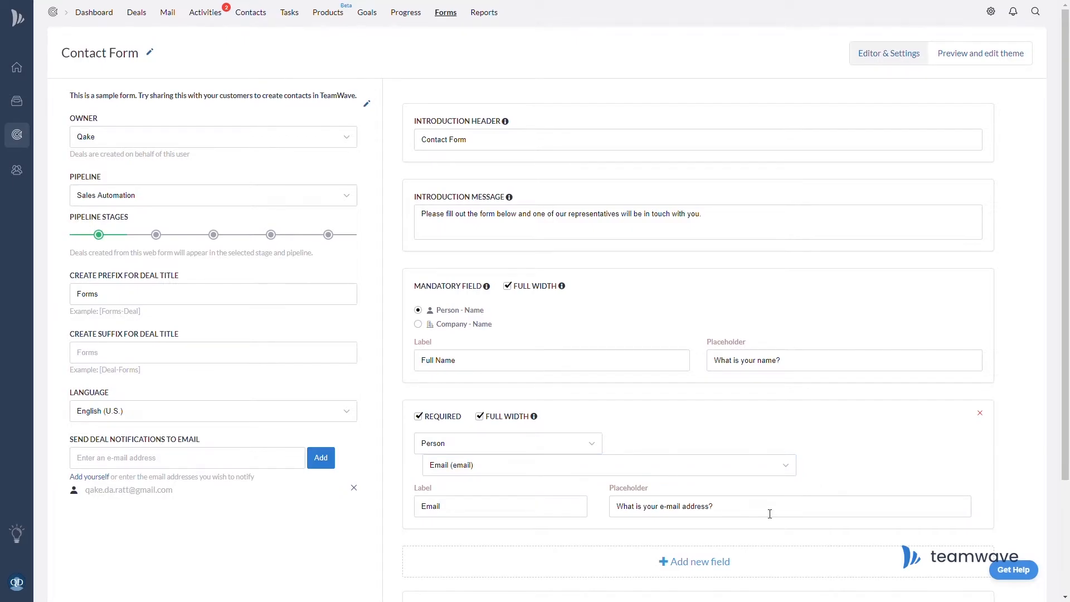
pyautogui.click(770, 513)
pyautogui.hotkey('ctrl', 'a')
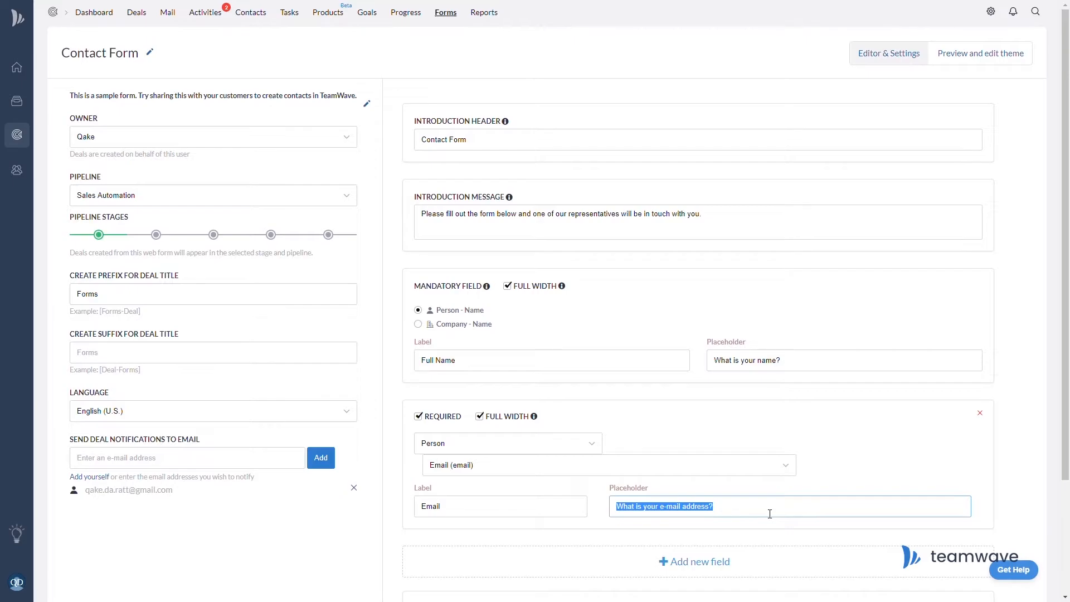
pyautogui.write('How do')
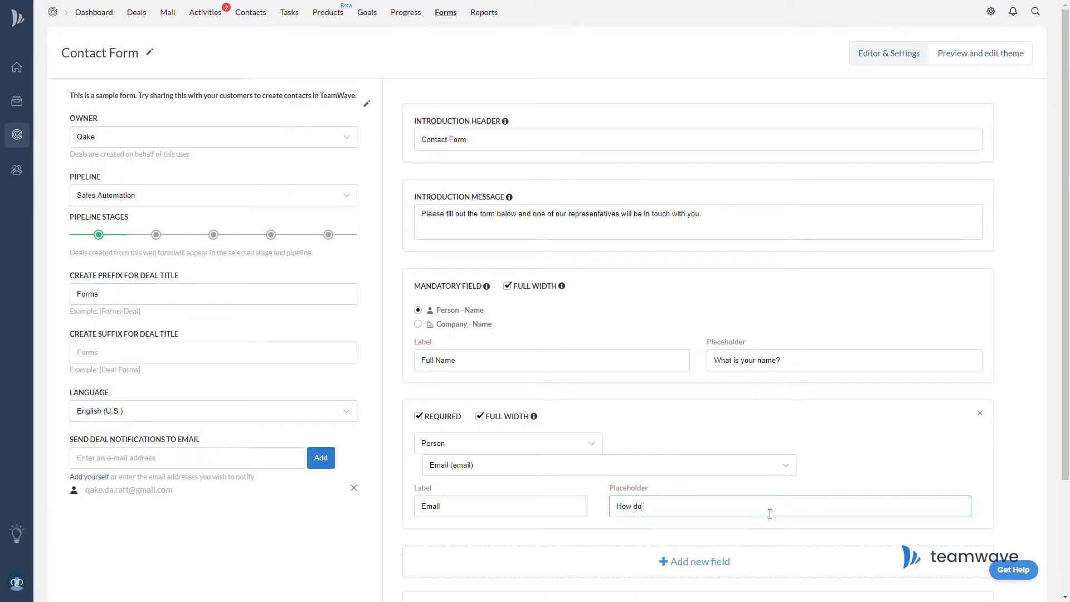
pyautogui.write(' we contact you?')
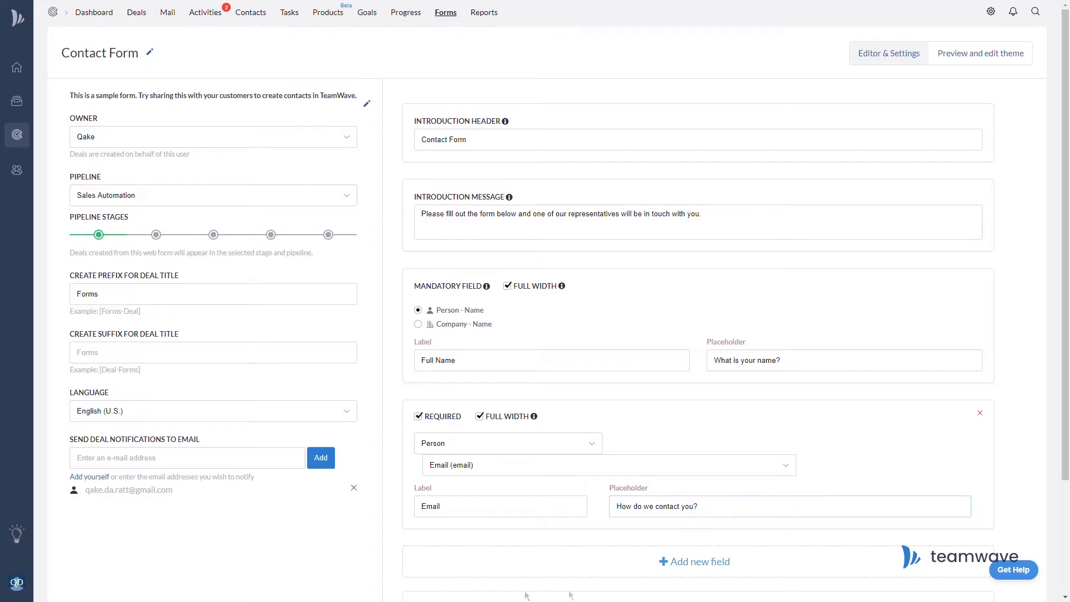
pyautogui.click(688, 575)
# Make the new field a Job Title field with placeholder 'What is your Job Title?'.
pyautogui.scroll(-5, 679, 432)
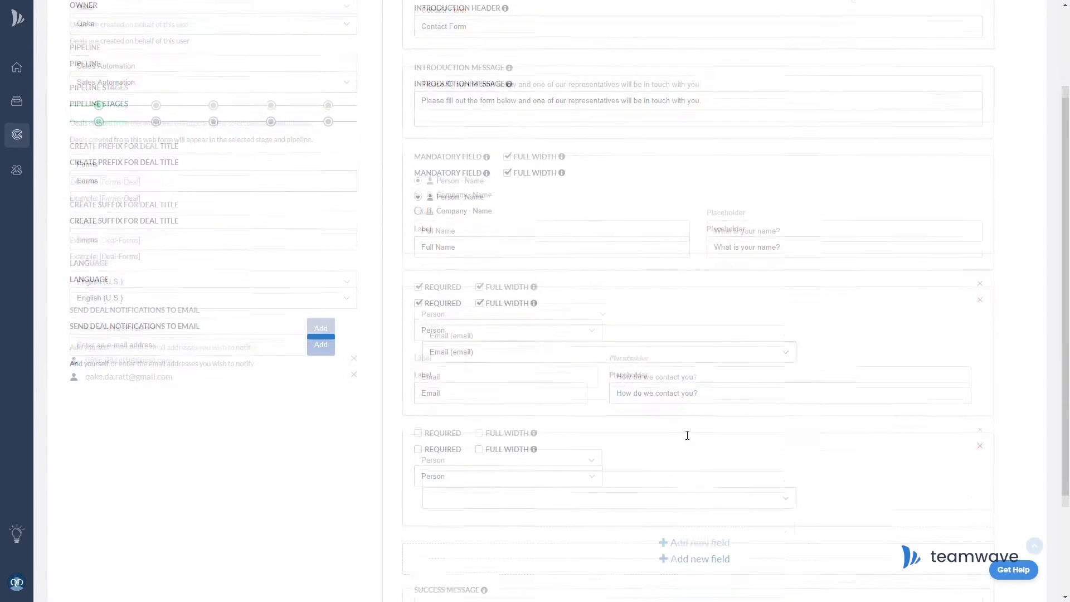
pyautogui.click(461, 357)
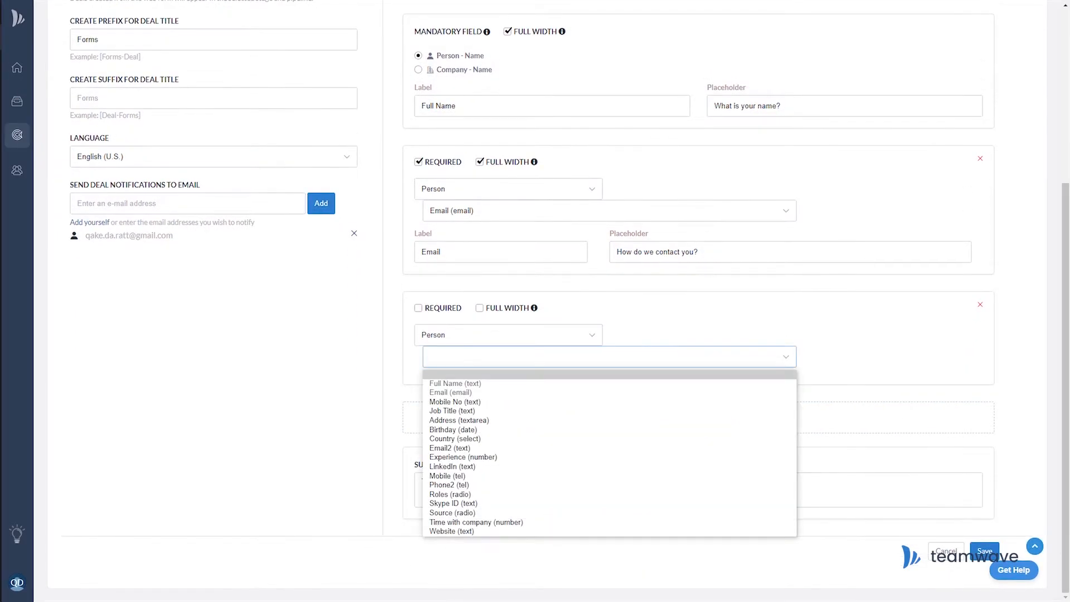
pyautogui.click(452, 411)
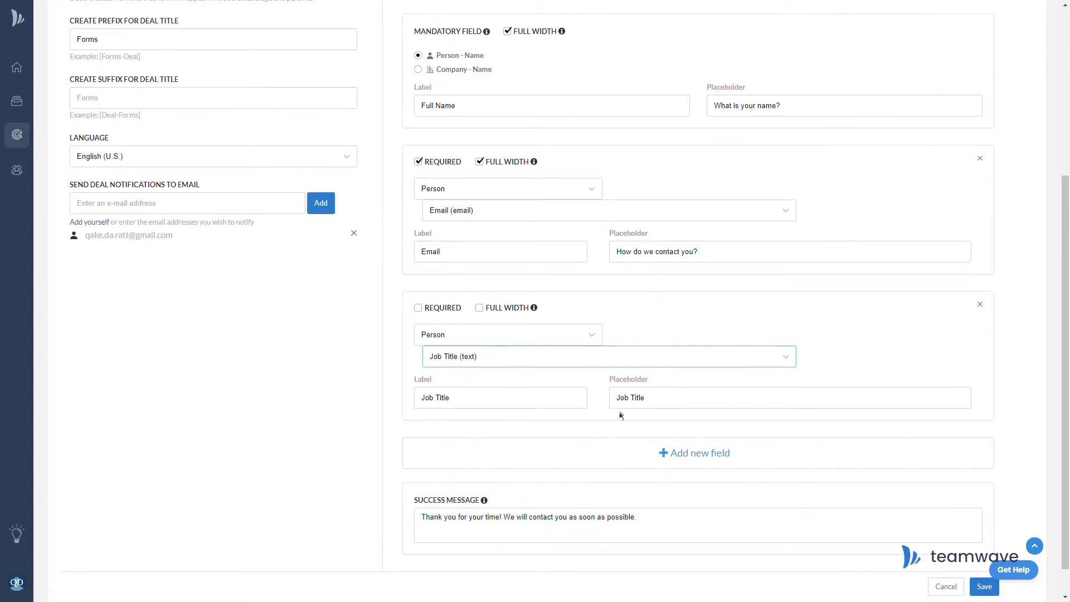
pyautogui.tripleClick(638, 402)
pyautogui.write('What is your Job Title?')
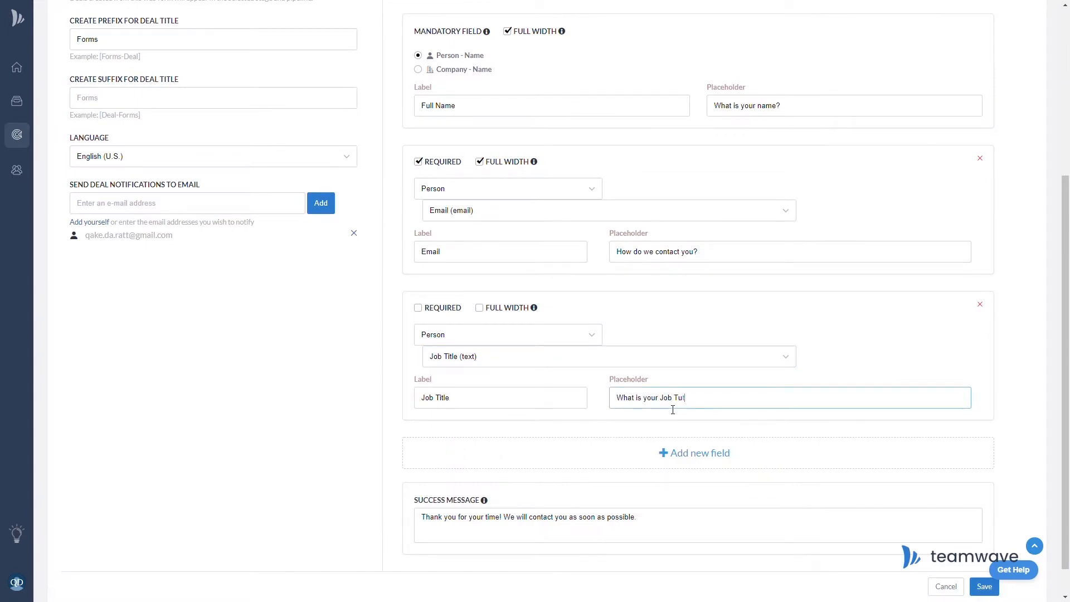
pyautogui.click(893, 371)
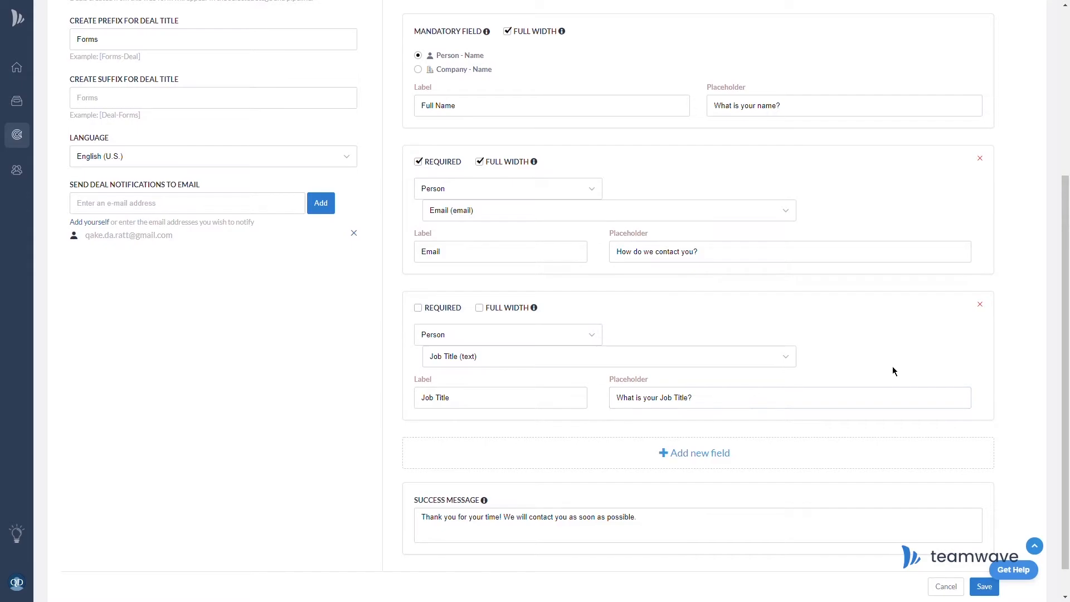
pyautogui.click(628, 358)
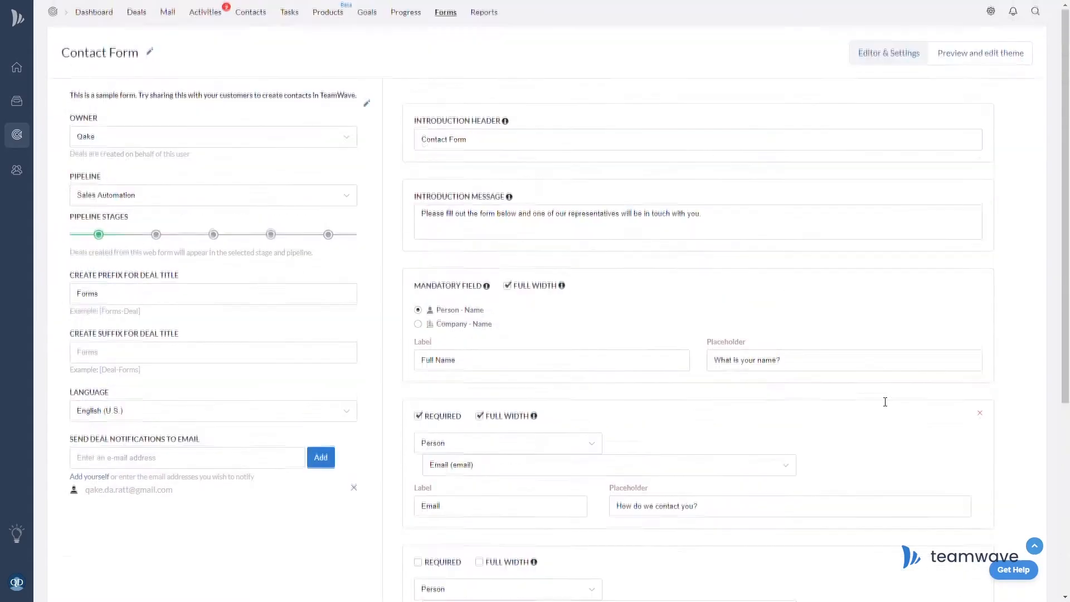
pyautogui.click(961, 60)
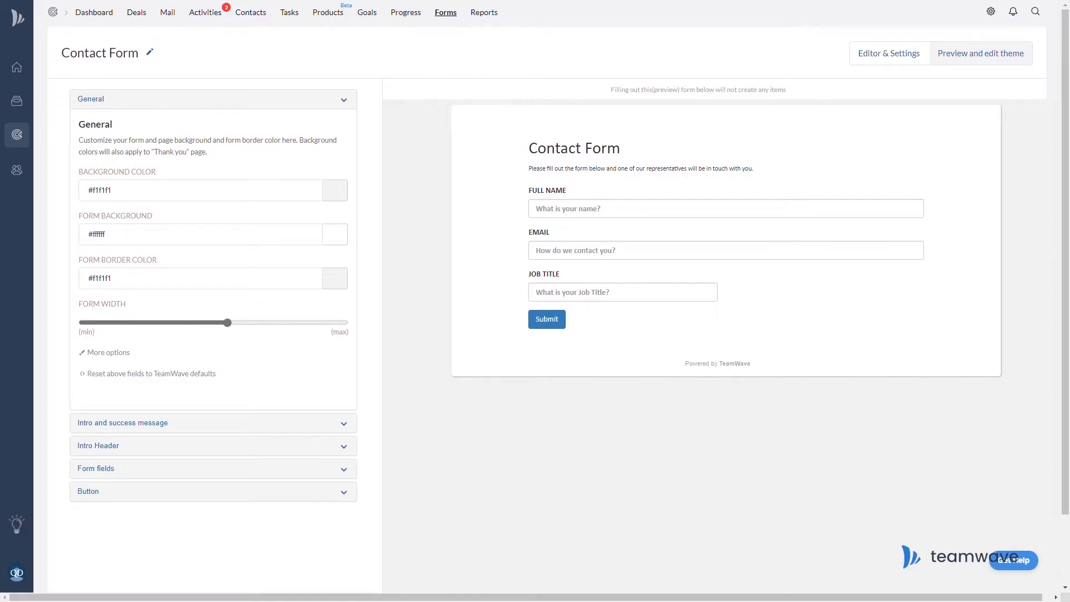
# Set page background #eeaaaa, form background #cc7979 and form border red #e22424.
pyautogui.click(335, 190)
pyautogui.moveTo(278, 251); pyautogui.dragTo(287, 276)
pyautogui.click(328, 306)
pyautogui.click(334, 234)
pyautogui.click(329, 350)
pyautogui.click(335, 278)
pyautogui.moveTo(268, 322)
pyautogui.mouseDown()
pyautogui.moveTo(317, 313)
pyautogui.moveTo(318, 378)
pyautogui.moveTo(208, 252)
pyautogui.moveTo(315, 305)
pyautogui.mouseUp()
pyautogui.click(328, 394)
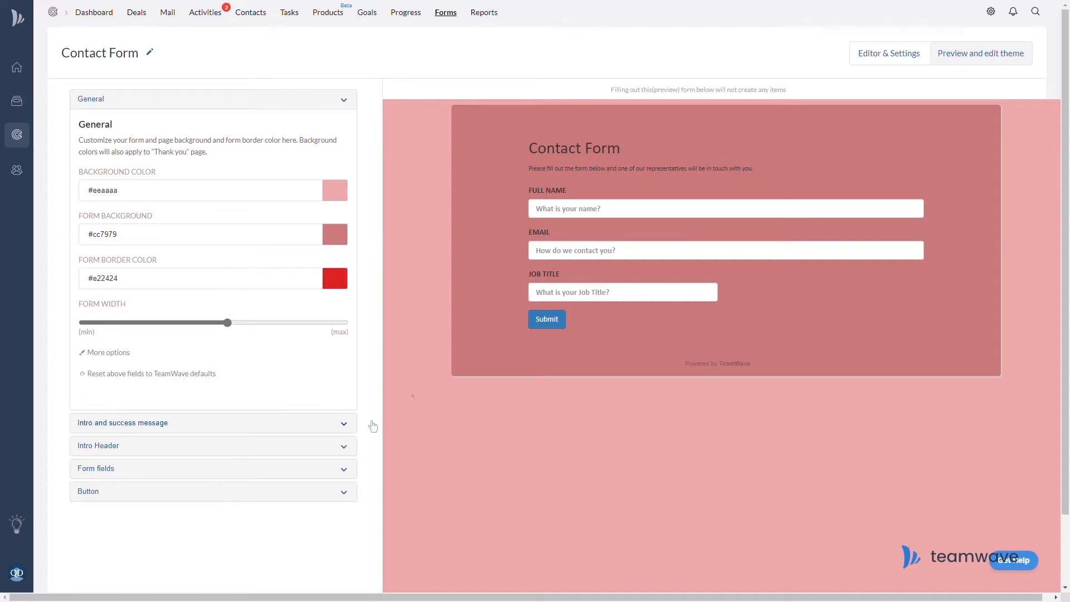
# Give intro and success messages near-white #fff6f6 text in Georgia at a larger size.
pyautogui.click(179, 426)
pyautogui.click(334, 201)
pyautogui.moveTo(278, 239); pyautogui.dragTo(246, 218)
pyautogui.click(329, 317)
pyautogui.click(167, 245)
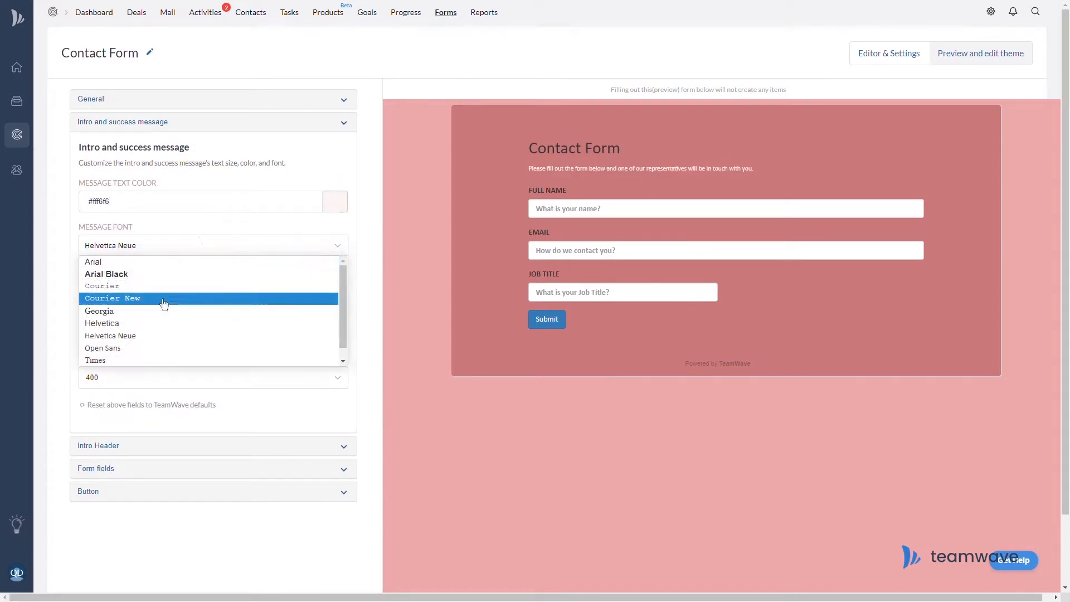
pyautogui.click(163, 311)
pyautogui.click(169, 290)
pyautogui.click(159, 354)
# Make the intro header white Arial text and the field labels white.
pyautogui.click(154, 444)
pyautogui.click(335, 224)
pyautogui.click(318, 252)
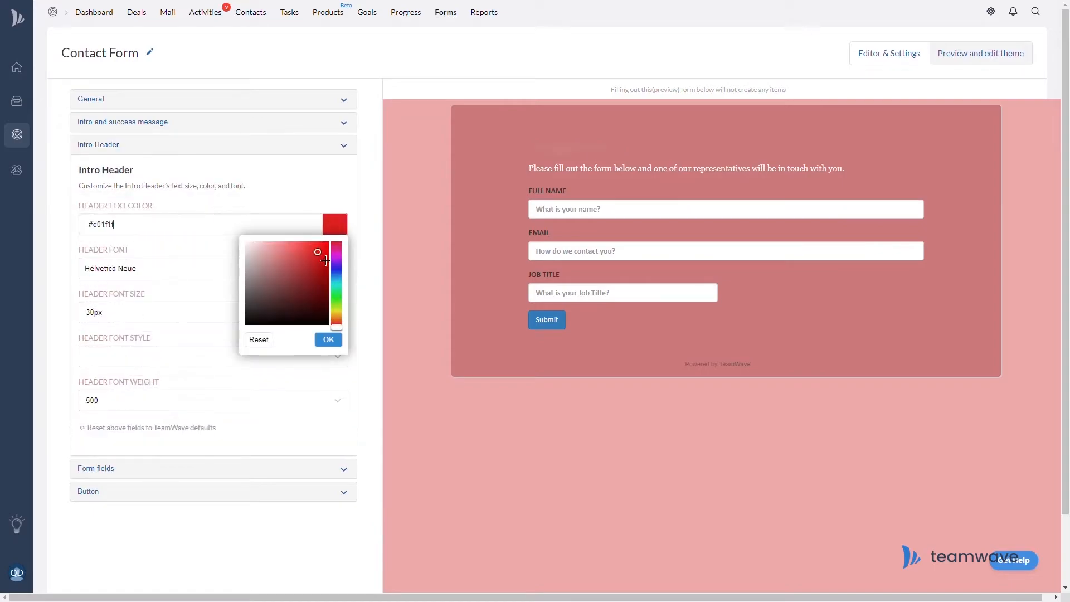
pyautogui.moveTo(325, 261); pyautogui.dragTo(242, 239)
pyautogui.click(163, 271)
pyautogui.click(161, 284)
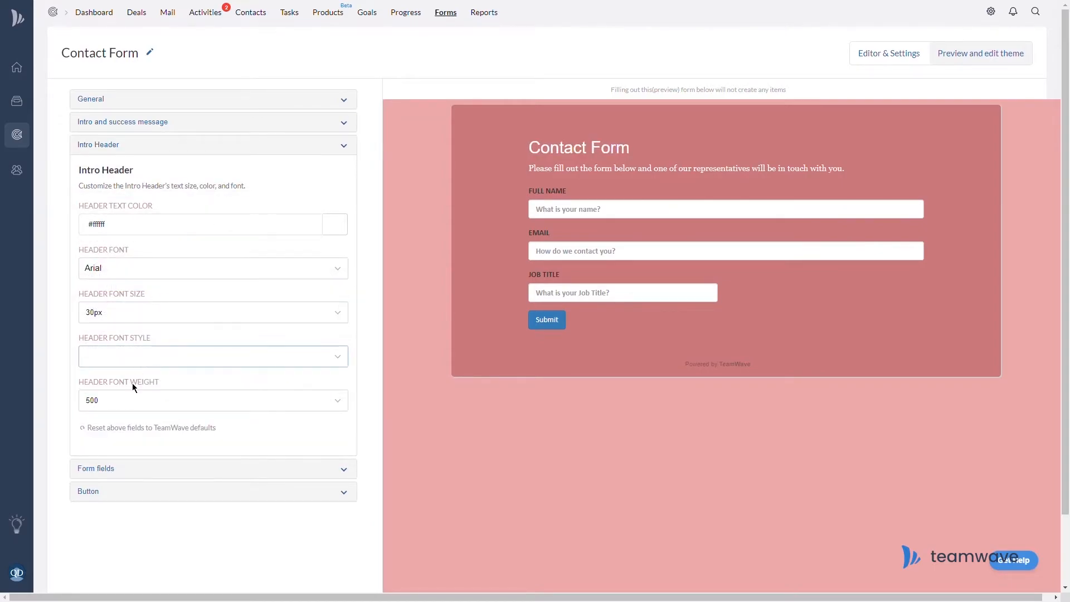
pyautogui.click(139, 469)
pyautogui.click(325, 335)
pyautogui.moveTo(310, 368); pyautogui.dragTo(193, 311)
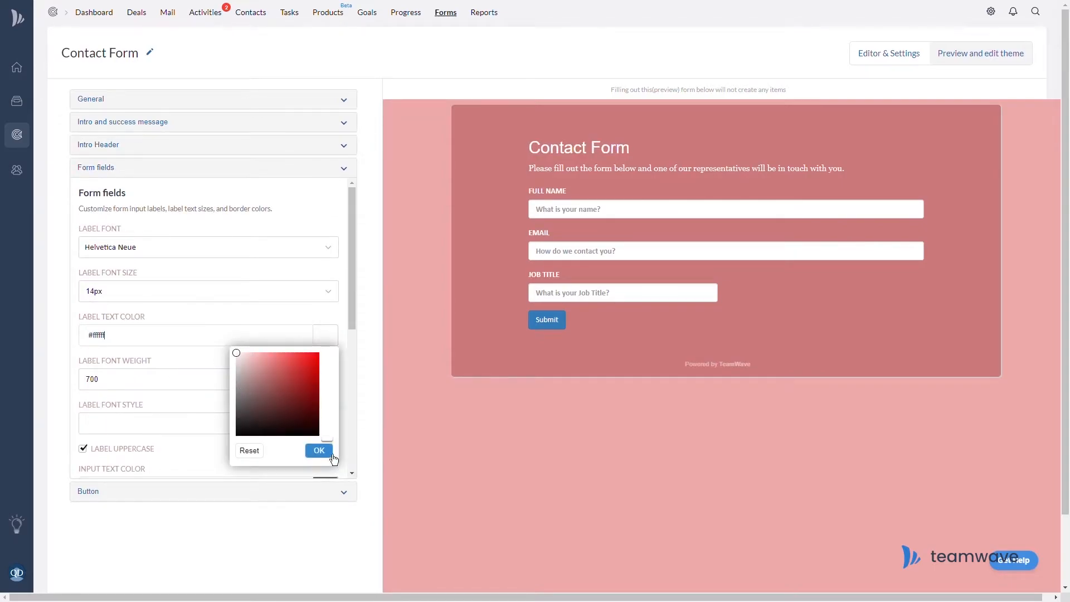
pyautogui.click(329, 453)
# Style the submit button with red #f32424 border, #dd0101 background and white text.
pyautogui.scroll(-1, 240, 441)
pyautogui.click(195, 492)
pyautogui.click(195, 268)
pyautogui.moveTo(327, 323); pyautogui.dragTo(327, 369)
pyautogui.moveTo(296, 309); pyautogui.dragTo(307, 289)
pyautogui.click(180, 313)
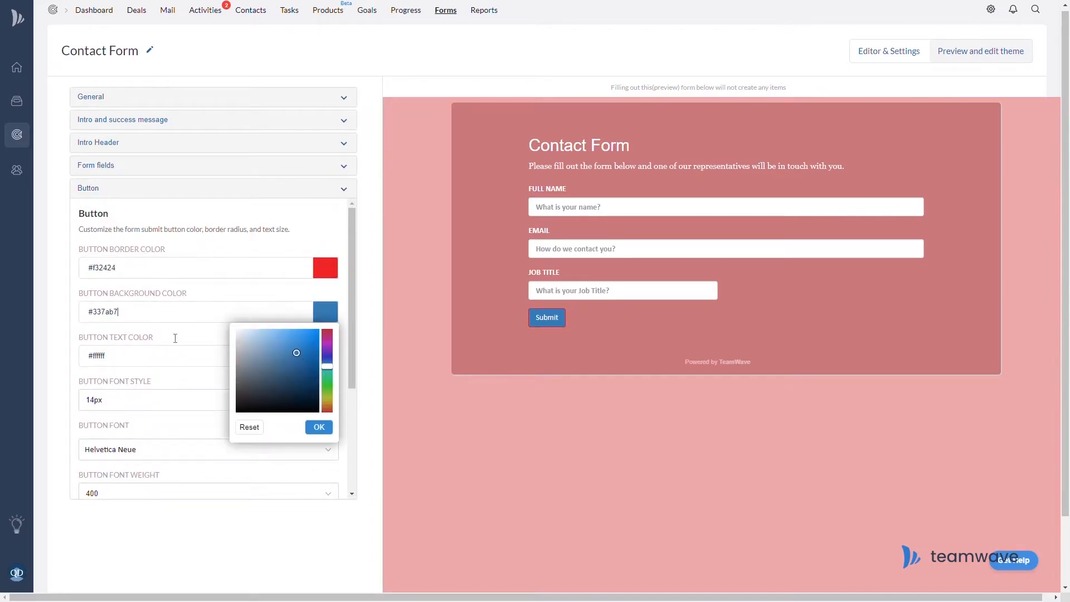
pyautogui.moveTo(327, 367); pyautogui.dragTo(328, 411)
pyautogui.moveTo(296, 353); pyautogui.dragTo(318, 340)
pyautogui.click(319, 427)
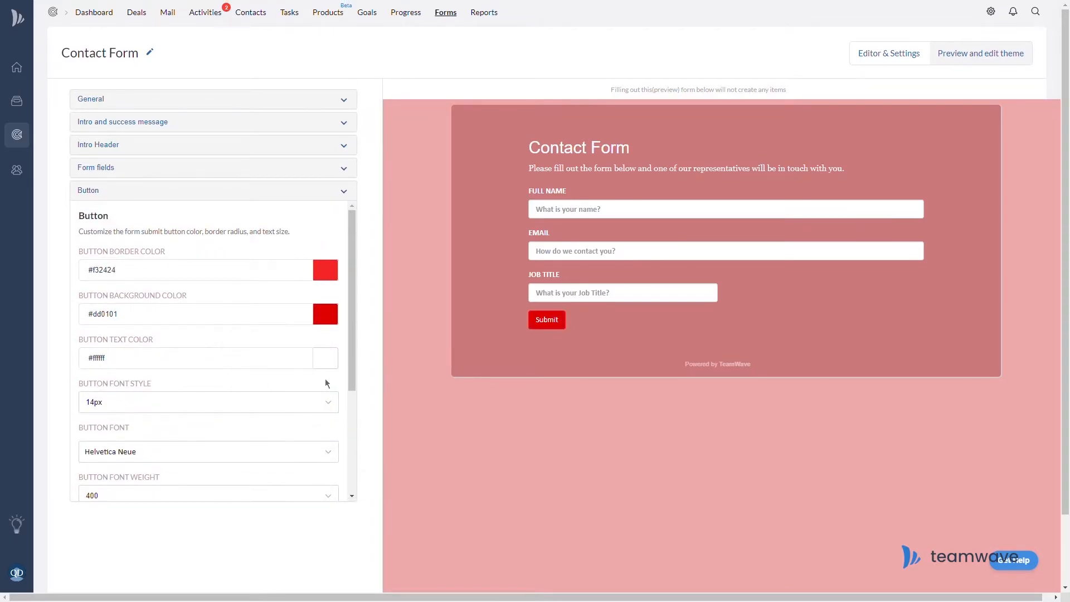
pyautogui.click(326, 358)
pyautogui.click(328, 473)
# Re-tint the page background, make the form background purple, and save the form.
pyautogui.scroll(-1, 329, 477)
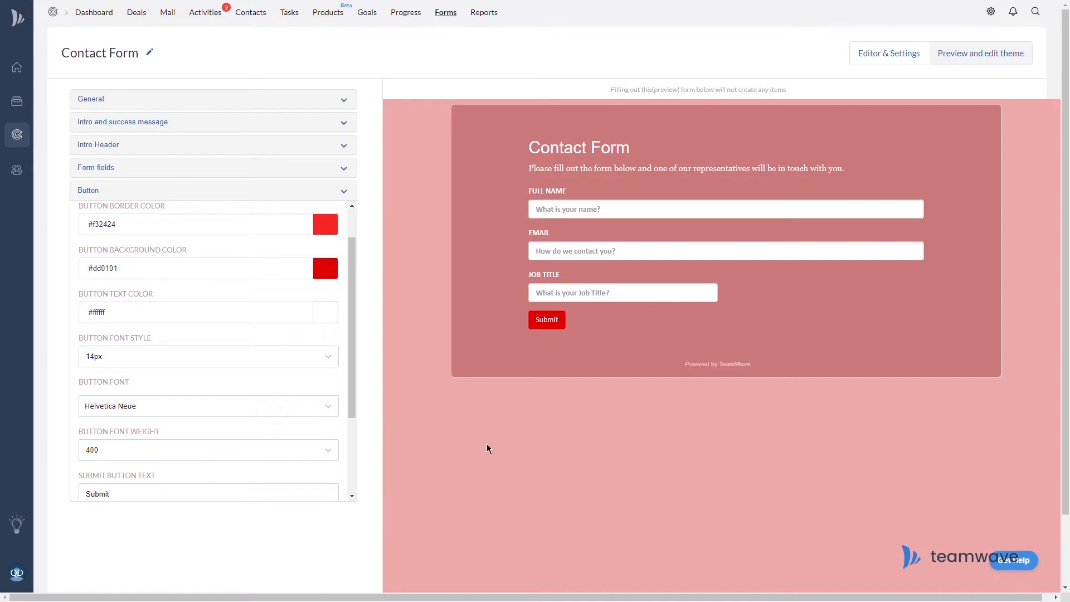
pyautogui.scroll(1, 220, 368)
pyautogui.click(341, 98)
pyautogui.click(342, 197)
pyautogui.click(272, 216)
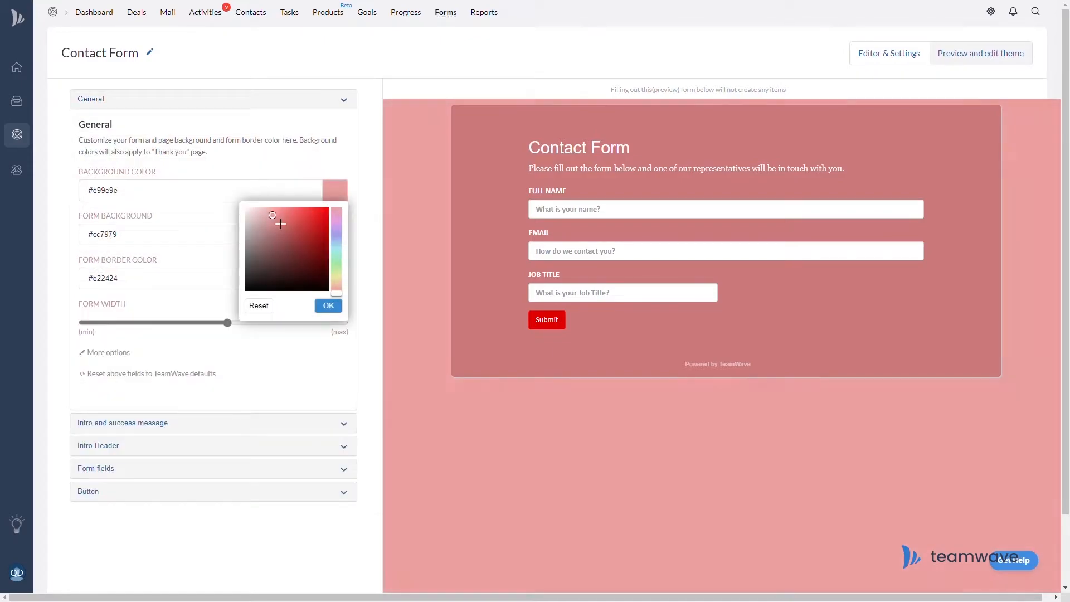
pyautogui.moveTo(336, 210); pyautogui.dragTo(342, 223)
pyautogui.click(308, 237)
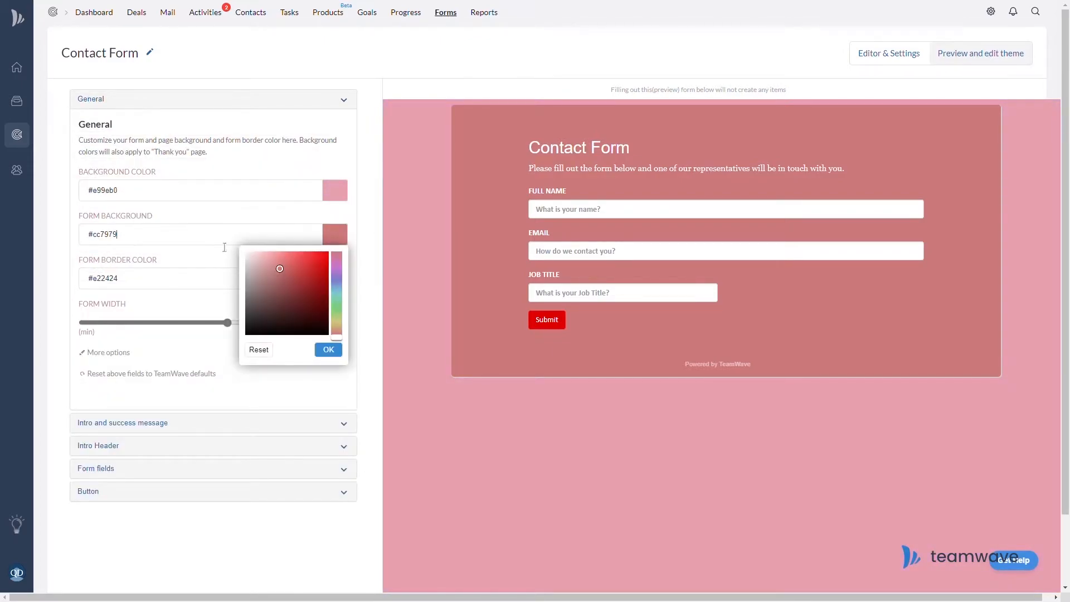
pyautogui.click(336, 276)
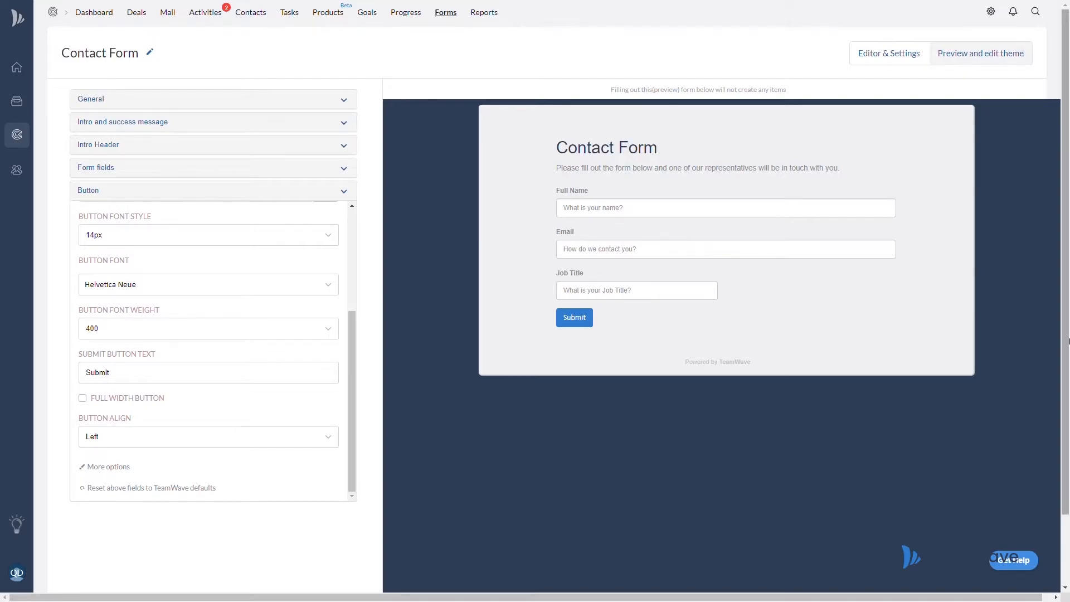
pyautogui.scroll(-2, 1035, 390)
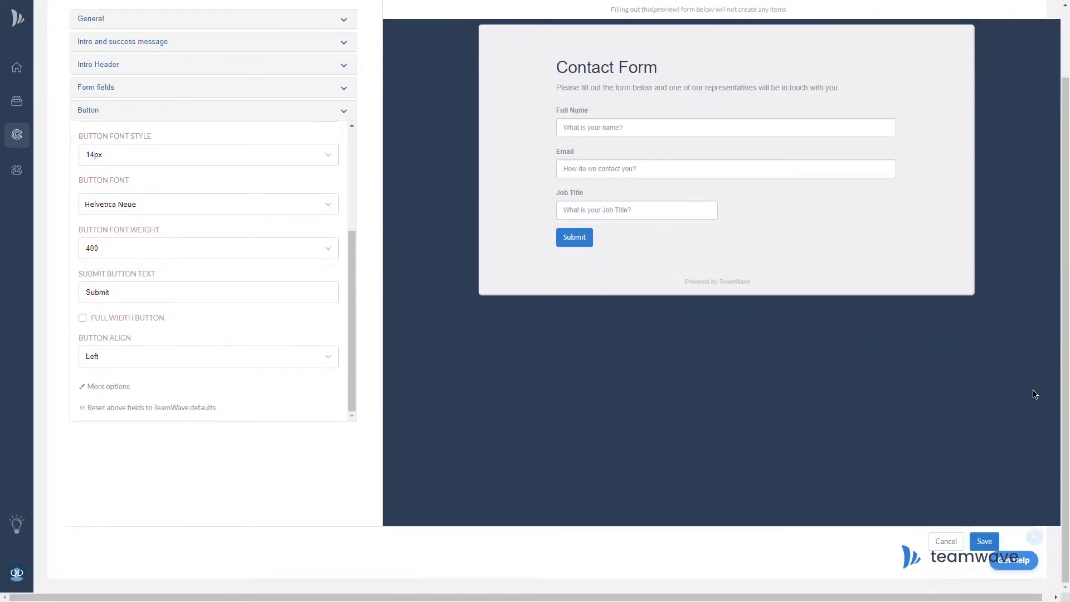
pyautogui.click(986, 547)
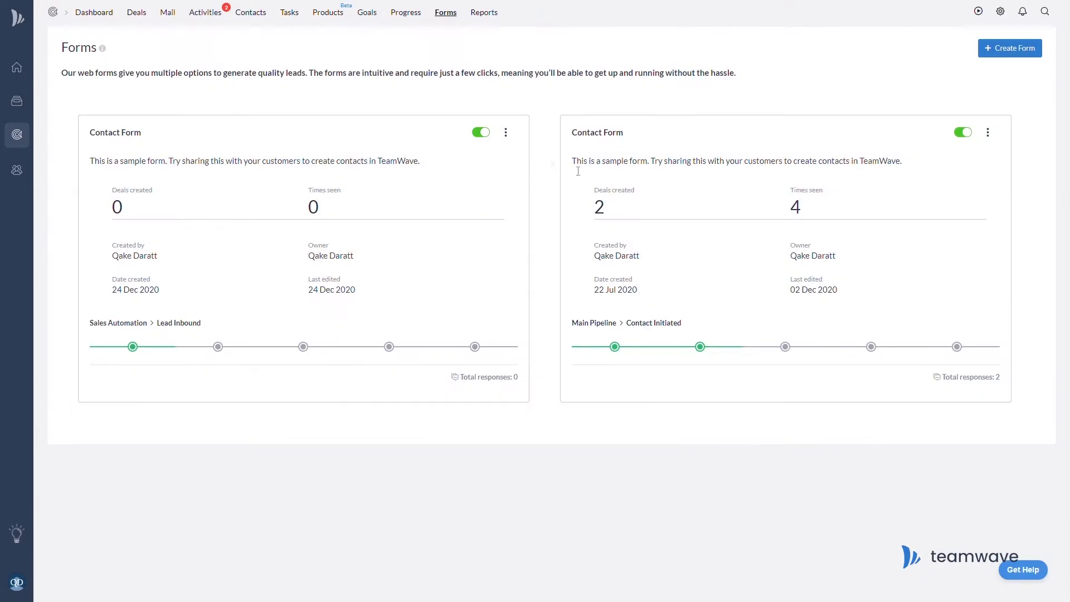
pyautogui.click(506, 132)
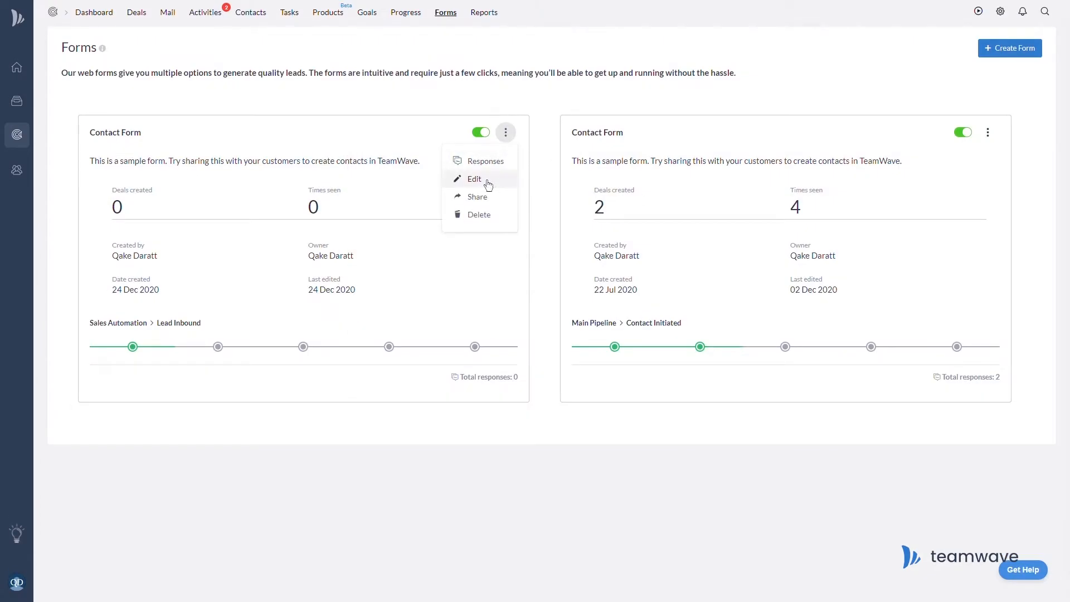
# Copy the new form's public link and submit a test entry with job title 'Helr to the throne of the North'.
pyautogui.click(498, 207)
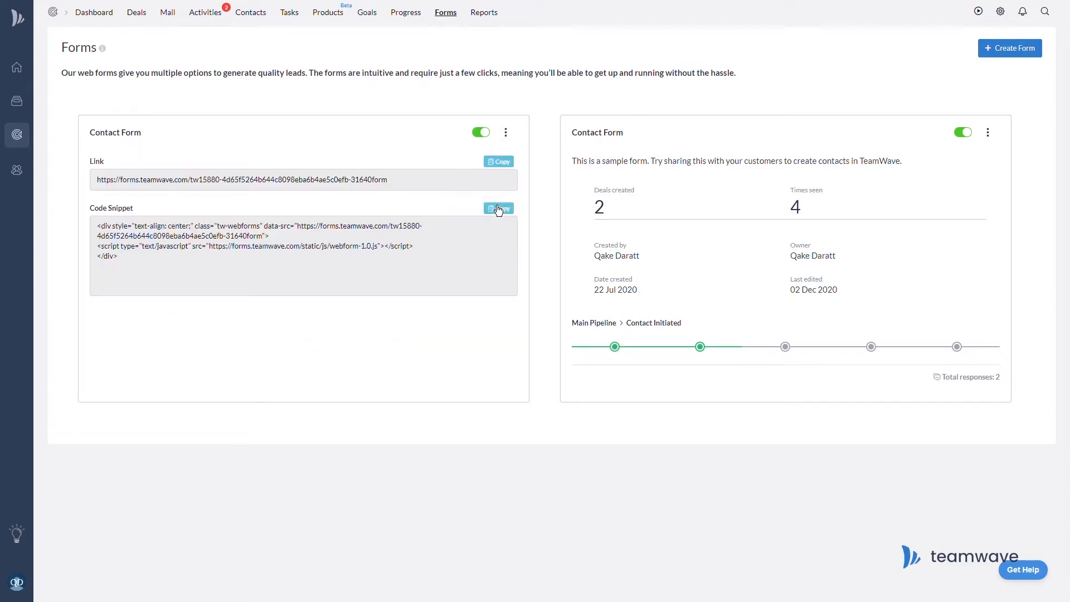
pyautogui.click(491, 164)
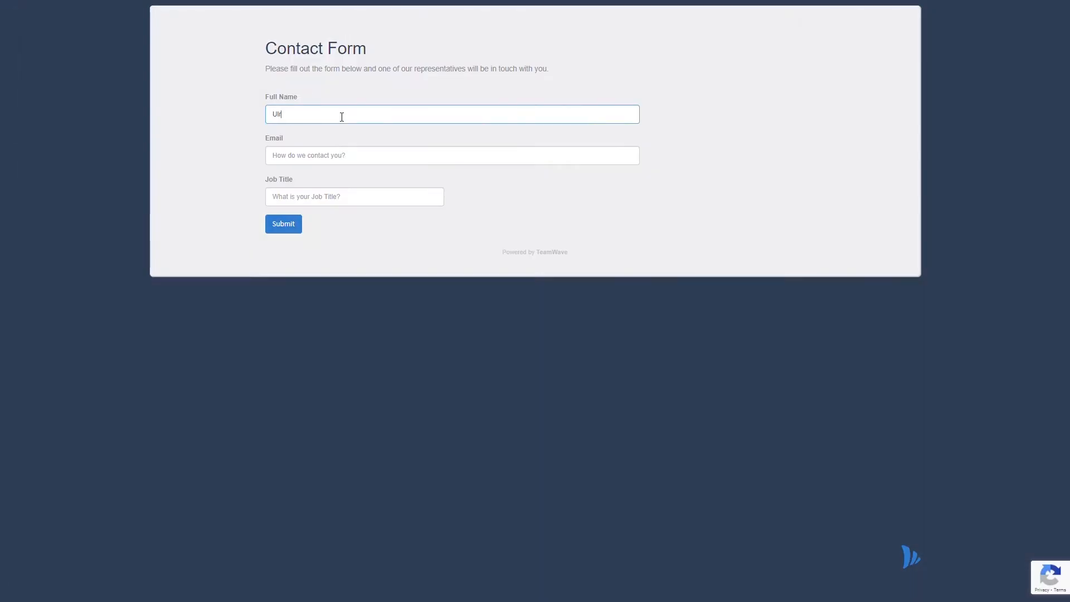
pyautogui.write('ric Ulrikson')
pyautogui.press('Tab')
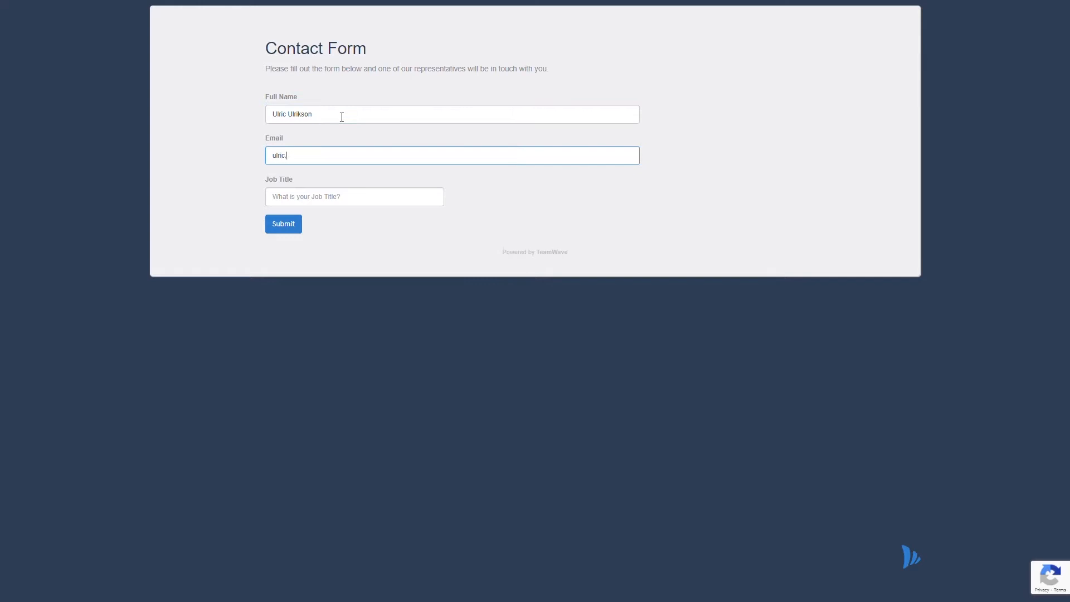
pyautogui.press('Tab')
pyautogui.write('Helr to the throne of the North')
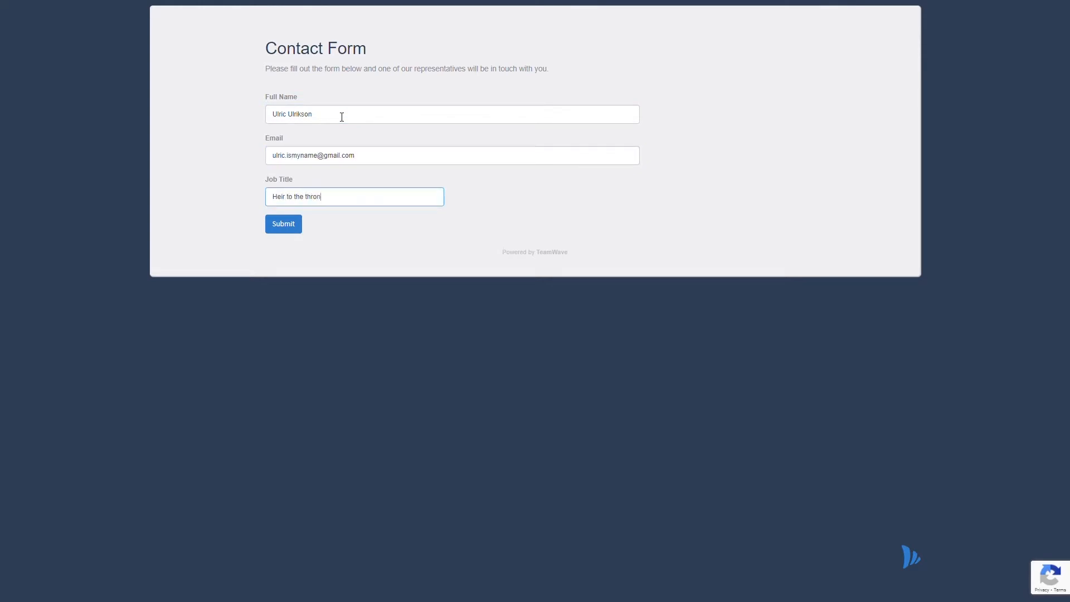
pyautogui.press('Return')
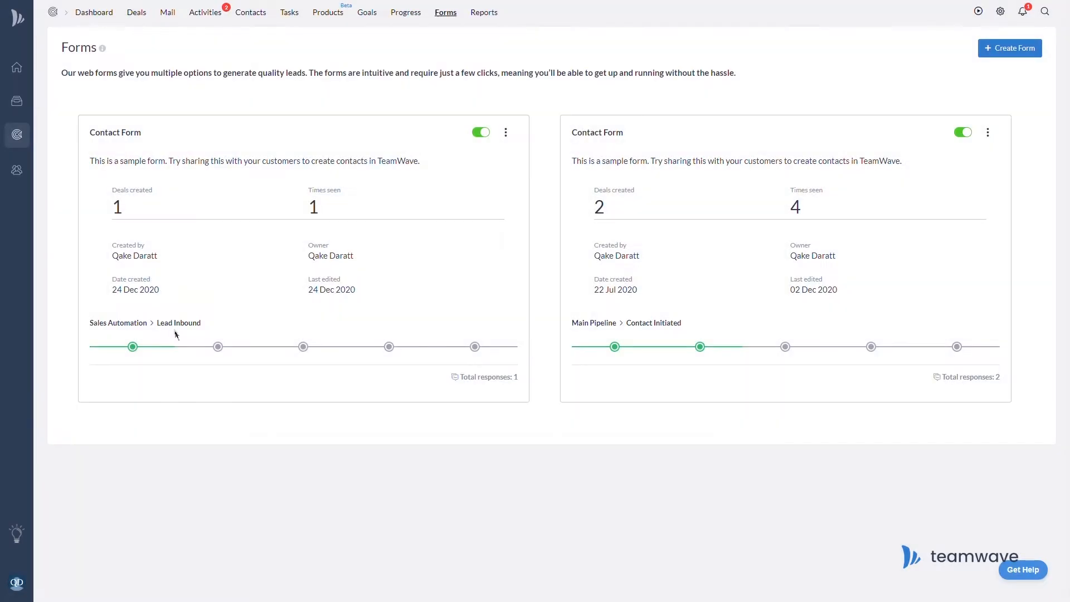
pyautogui.click(140, 19)
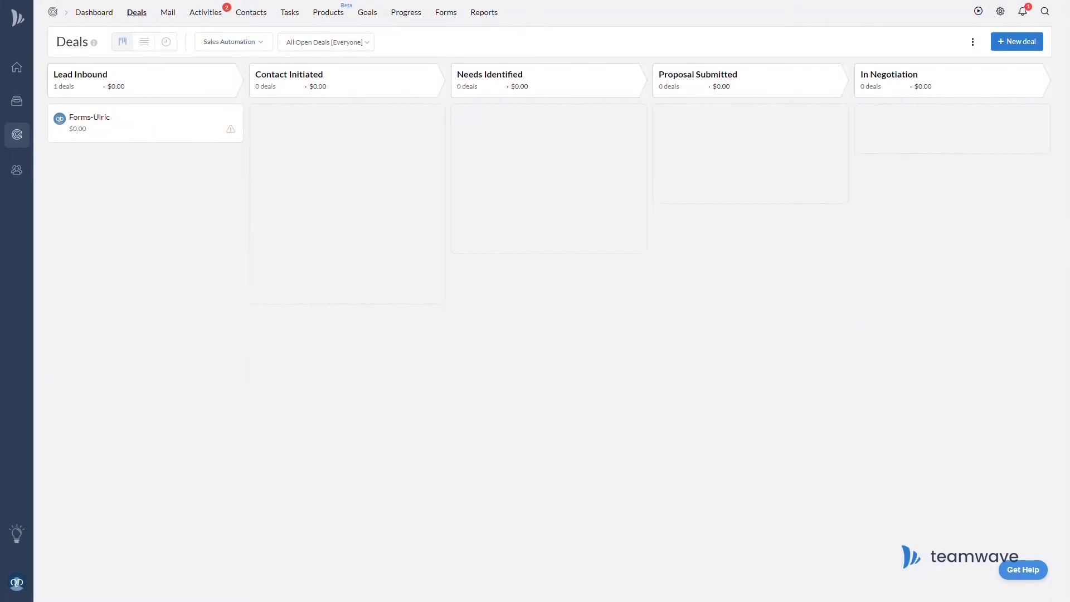
# Open the $0.00 form-generated deal in the Lead Inbound column of Sales Automation.
pyautogui.click(89, 117)
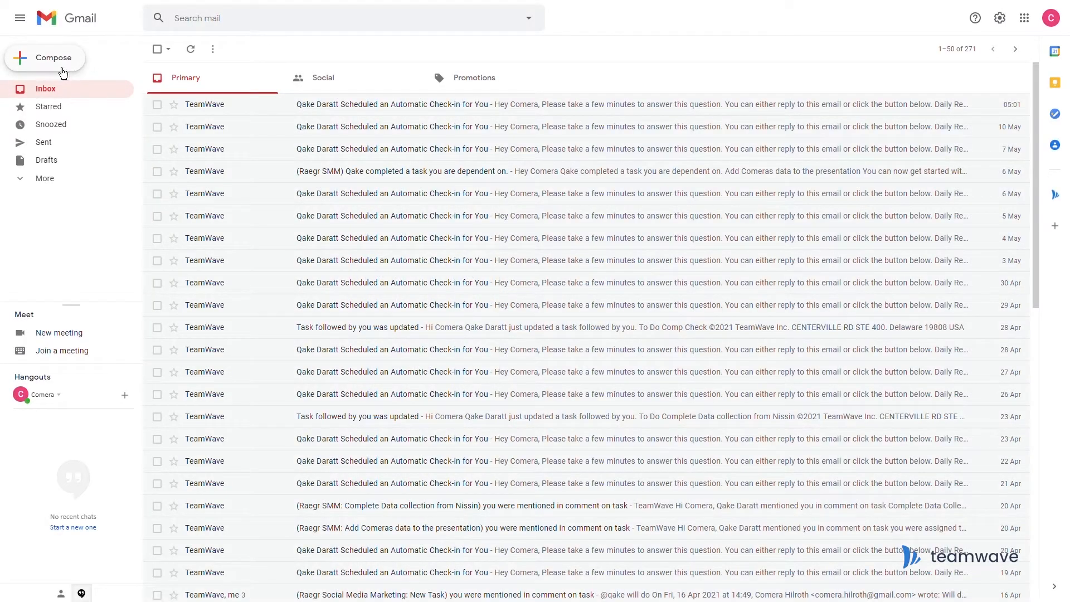
# Send the contact the 'Let me introduce you to TeamWave!' email with the Smart BCC address blind-copied.
pyautogui.click(62, 66)
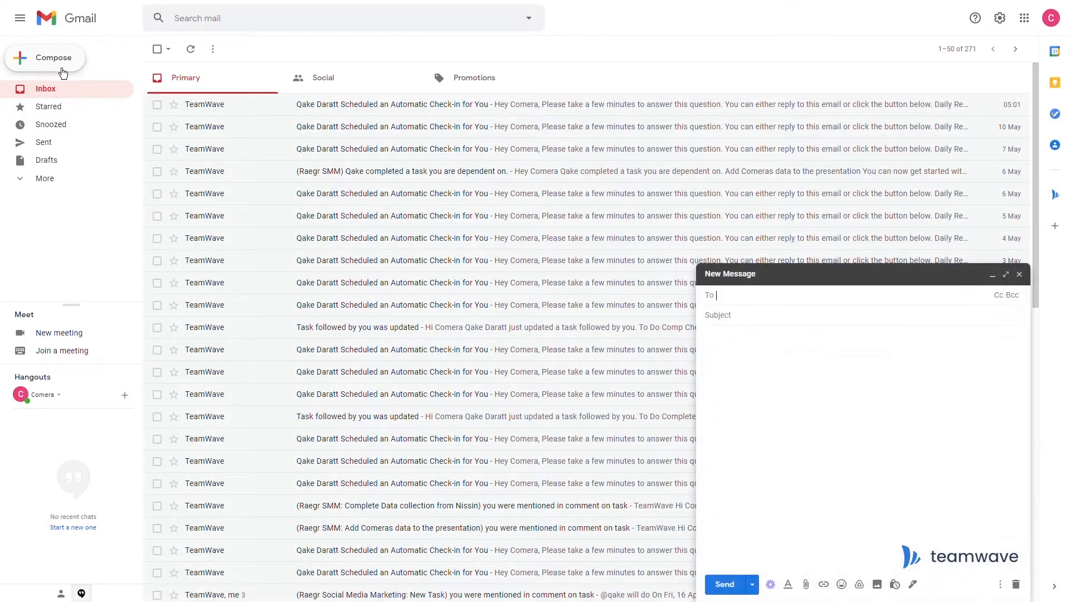
pyautogui.press('Return')
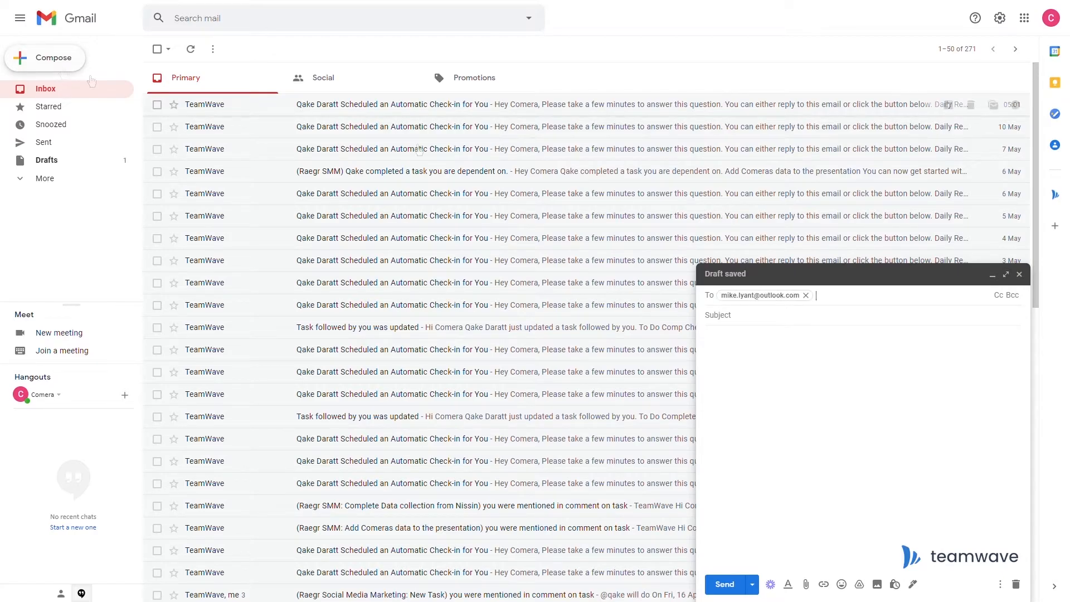
pyautogui.click(1014, 296)
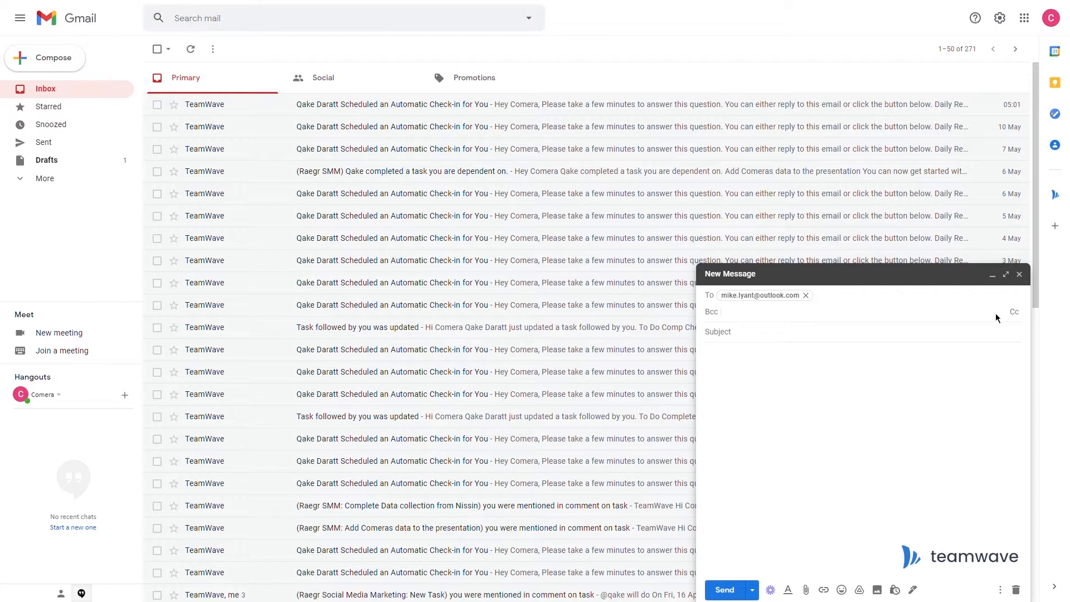
pyautogui.hotkey('ctrl', 'v')
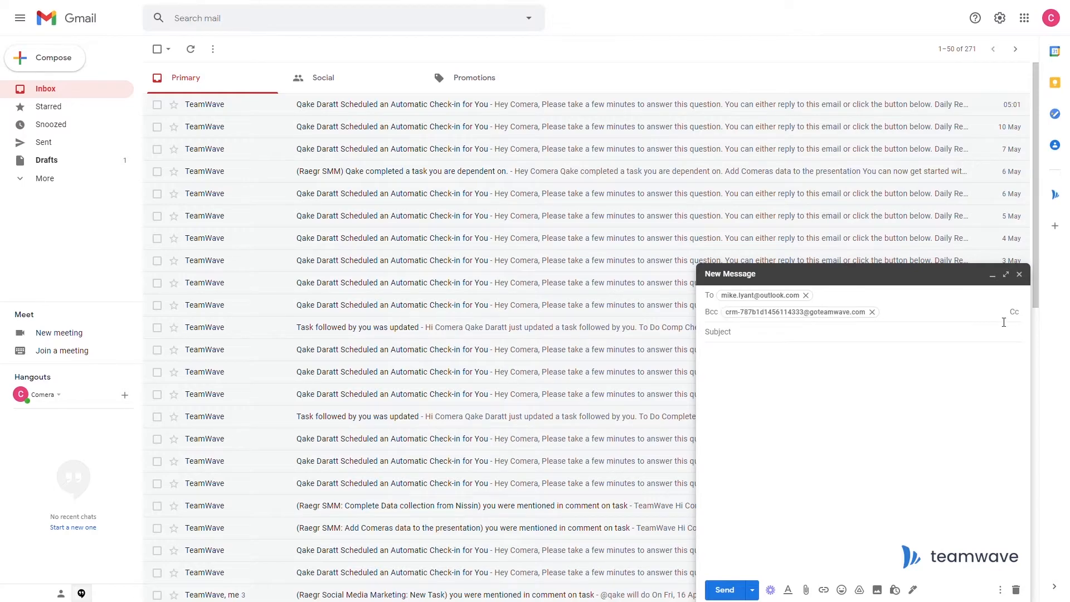
pyautogui.press('Tab')
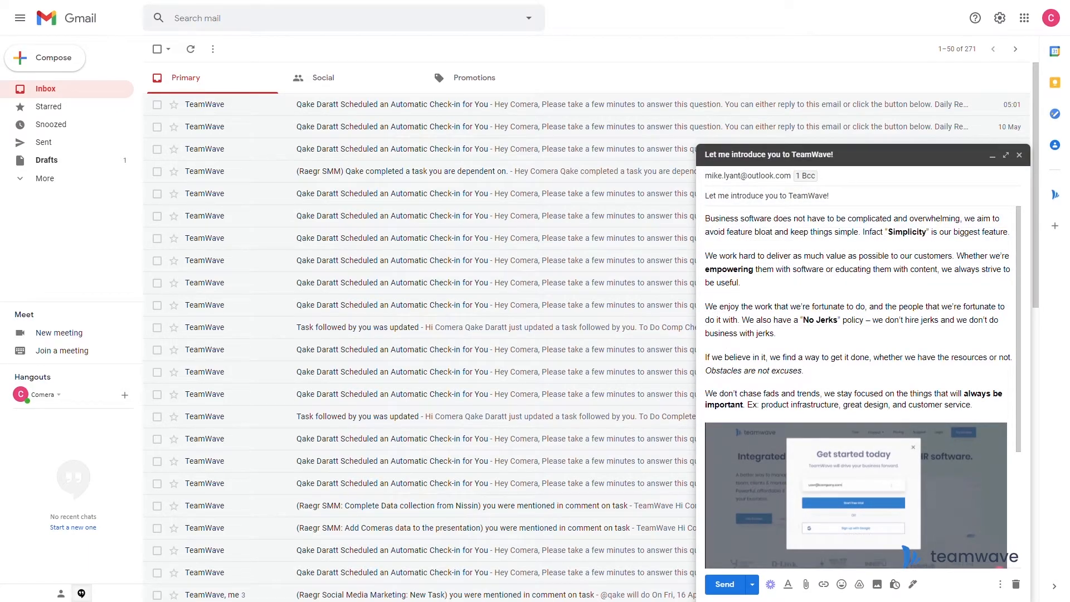
pyautogui.scroll(-1, 1006, 408)
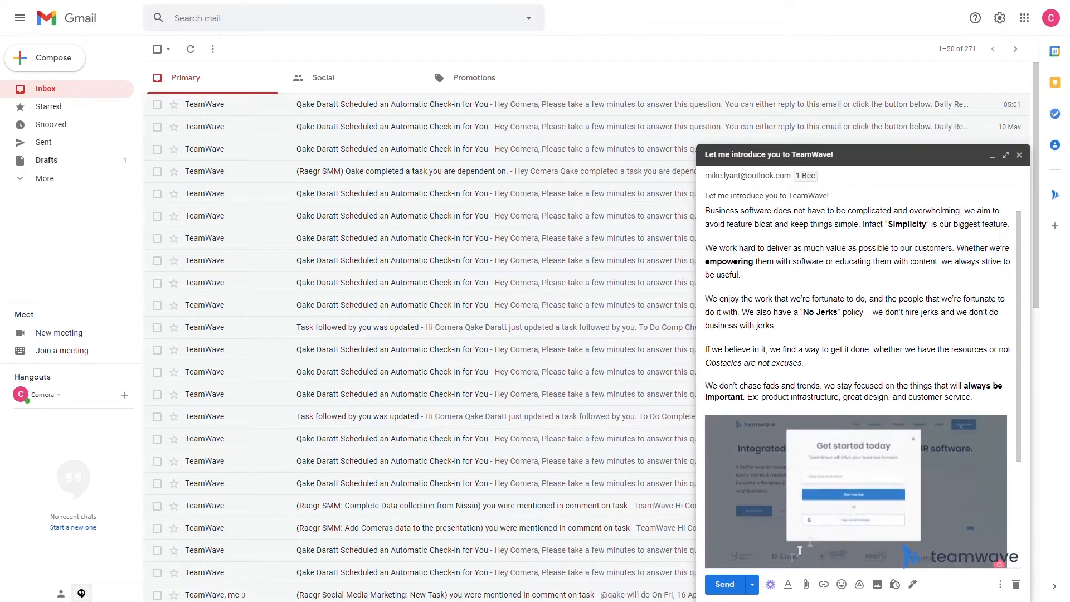
pyautogui.click(726, 587)
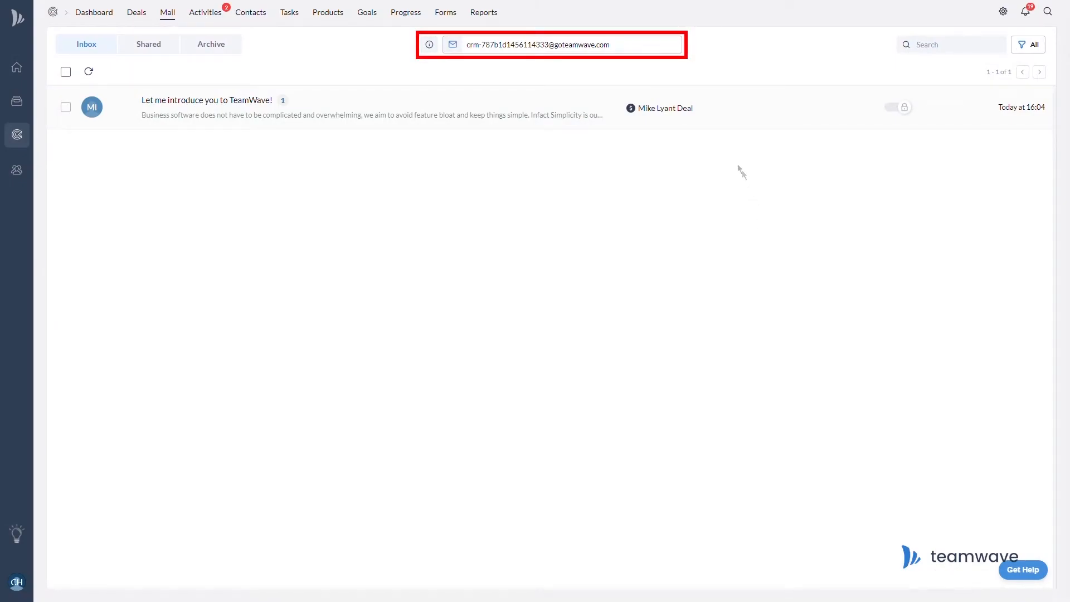
# Copy the Smart BCC address, then check the logged email's linked contact and its changelog.
pyautogui.click(635, 54)
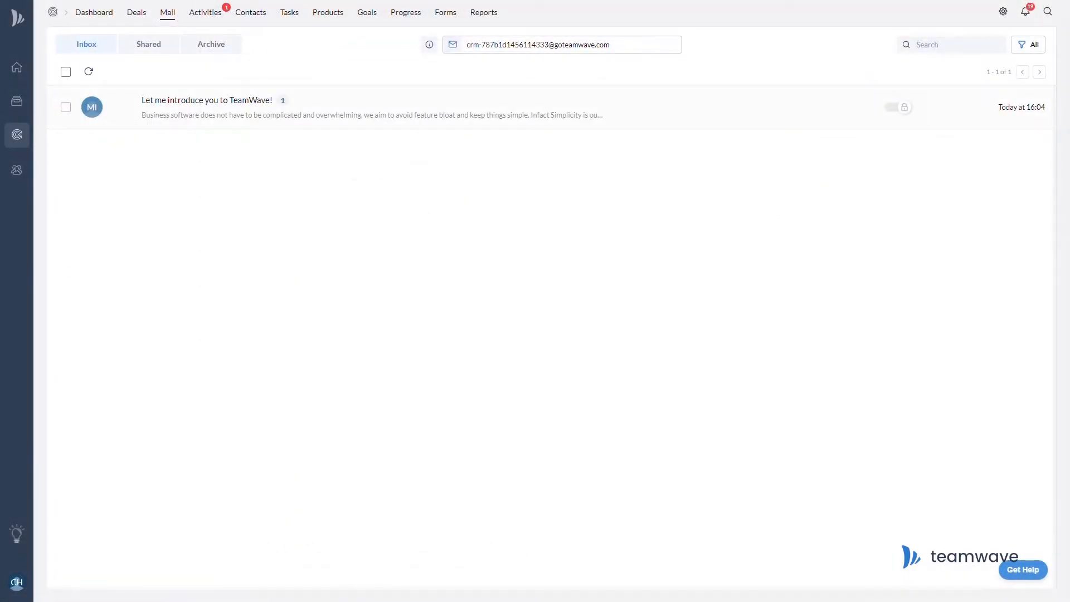
pyautogui.click(540, 116)
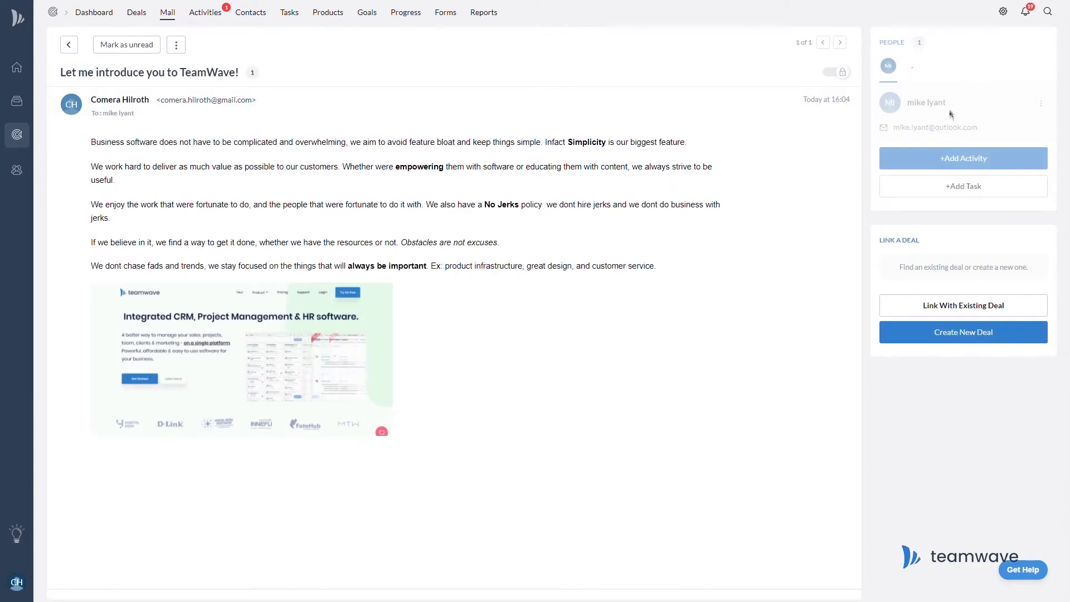
pyautogui.click(920, 109)
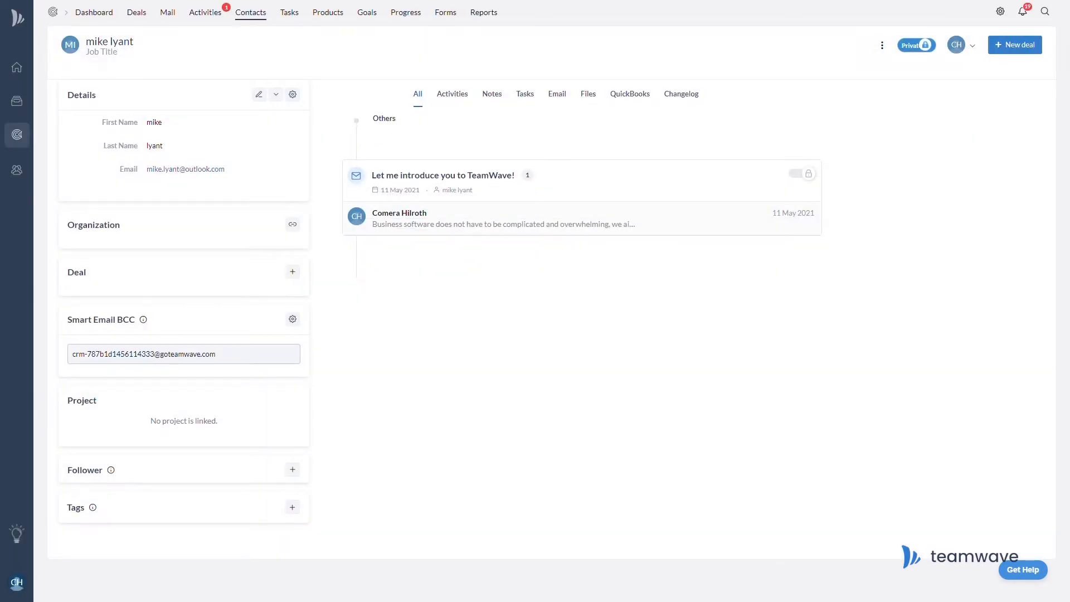
pyautogui.click(686, 96)
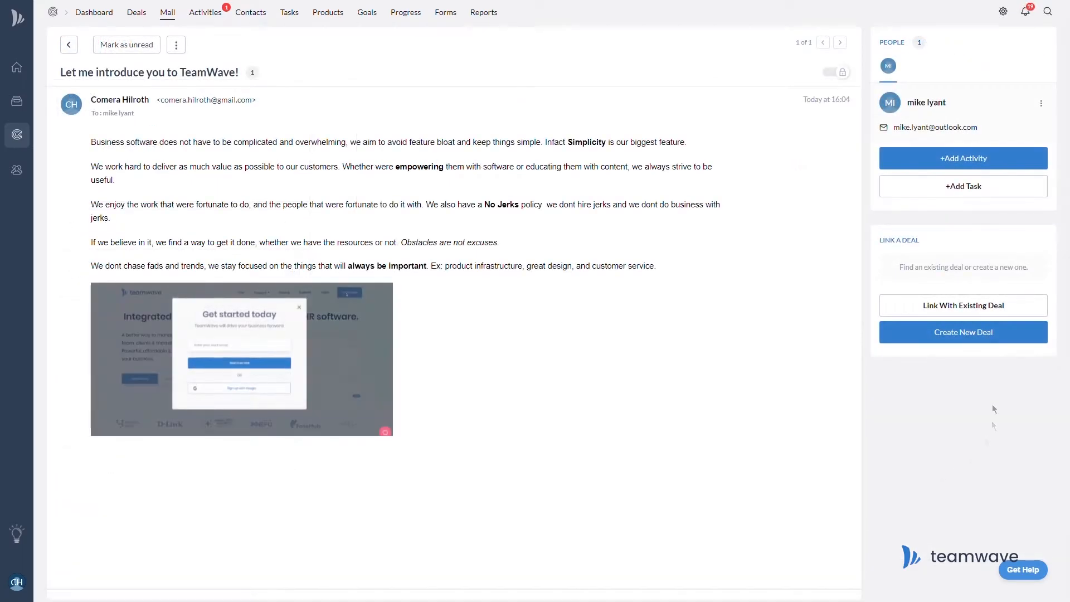
# Create a deal named after the contact, set it to In Negotiation, and add an activity.
pyautogui.click(996, 334)
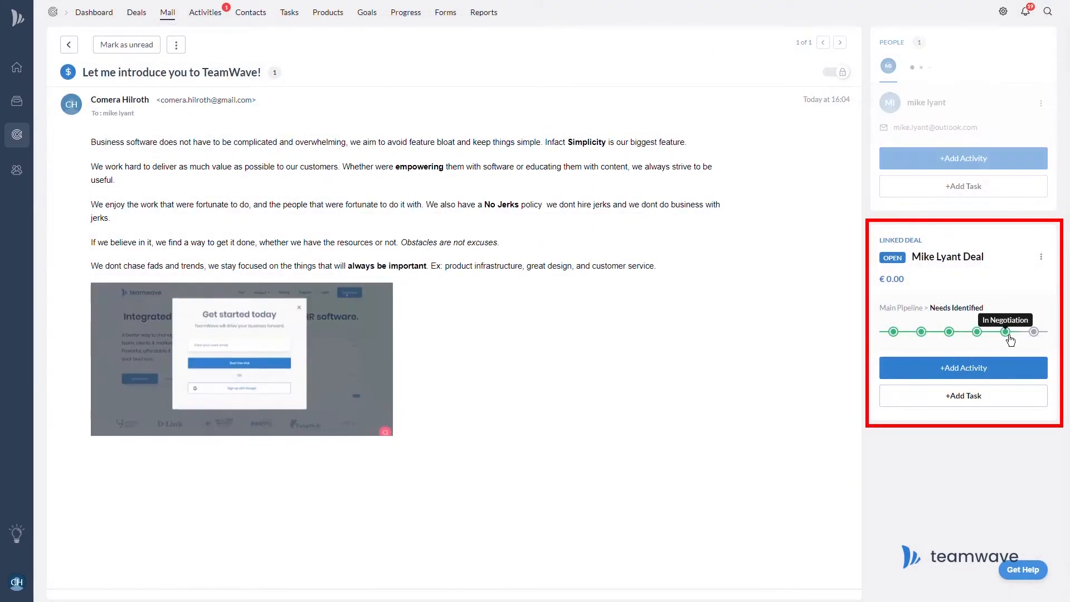
pyautogui.click(1008, 333)
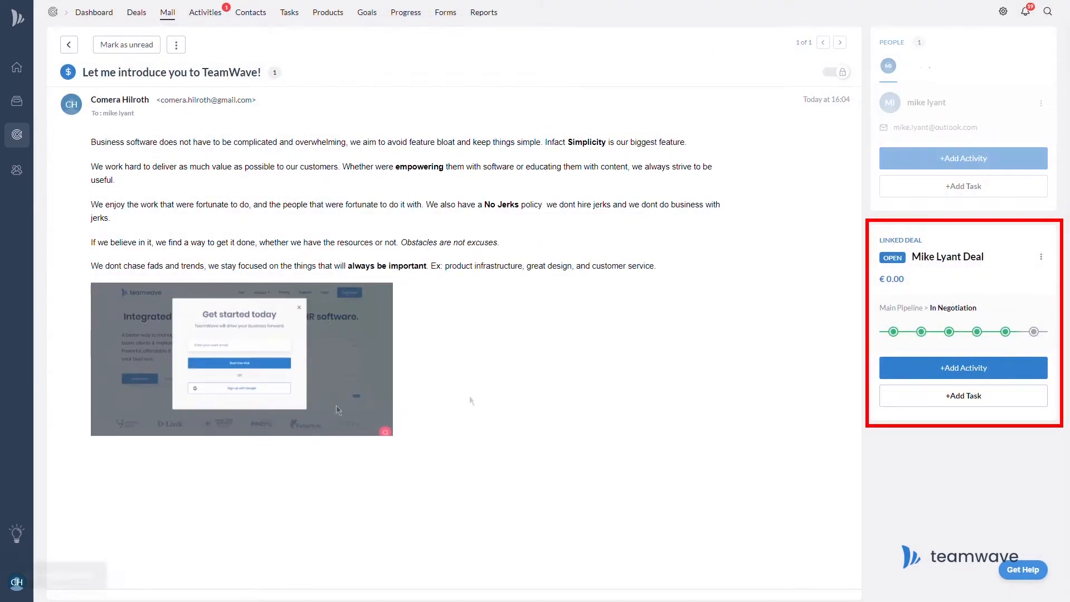
pyautogui.click(980, 377)
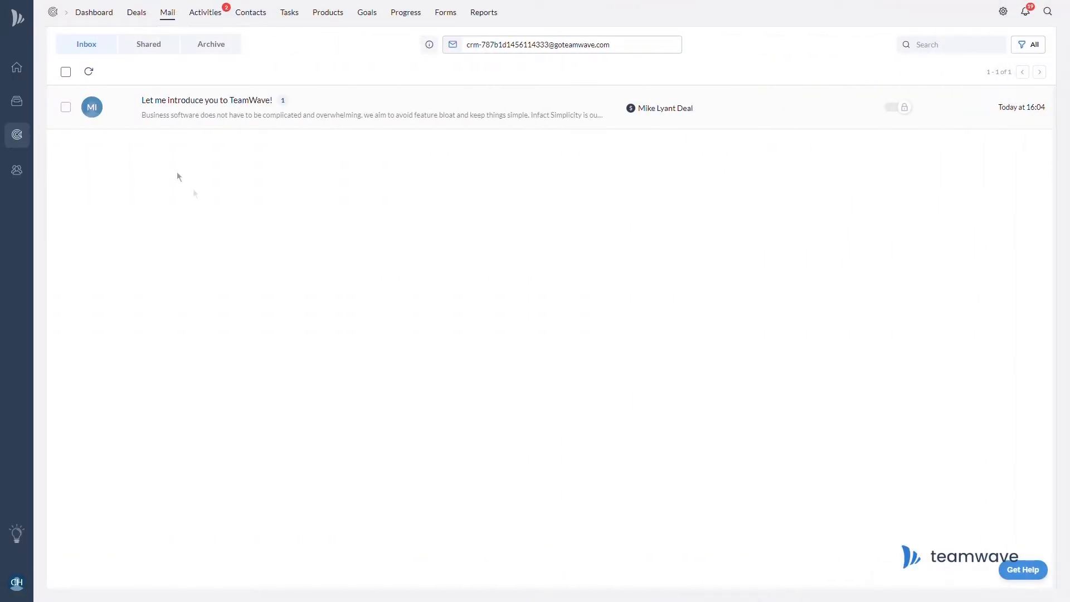
pyautogui.click(66, 71)
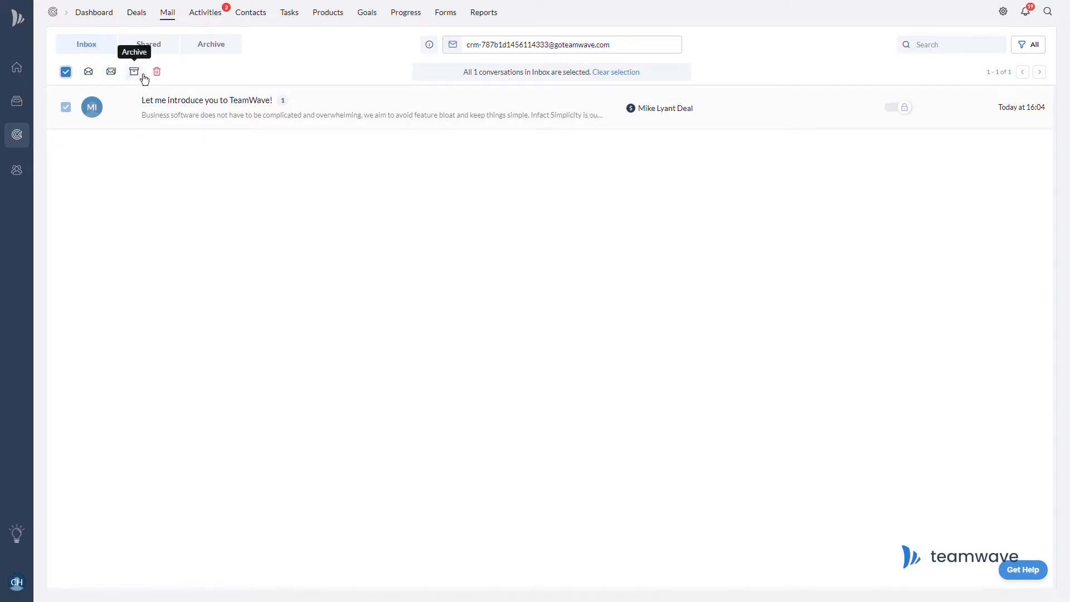
# Share and then re-privatize the email thread, review visibility settings, and view the shared mail list.
pyautogui.click(902, 109)
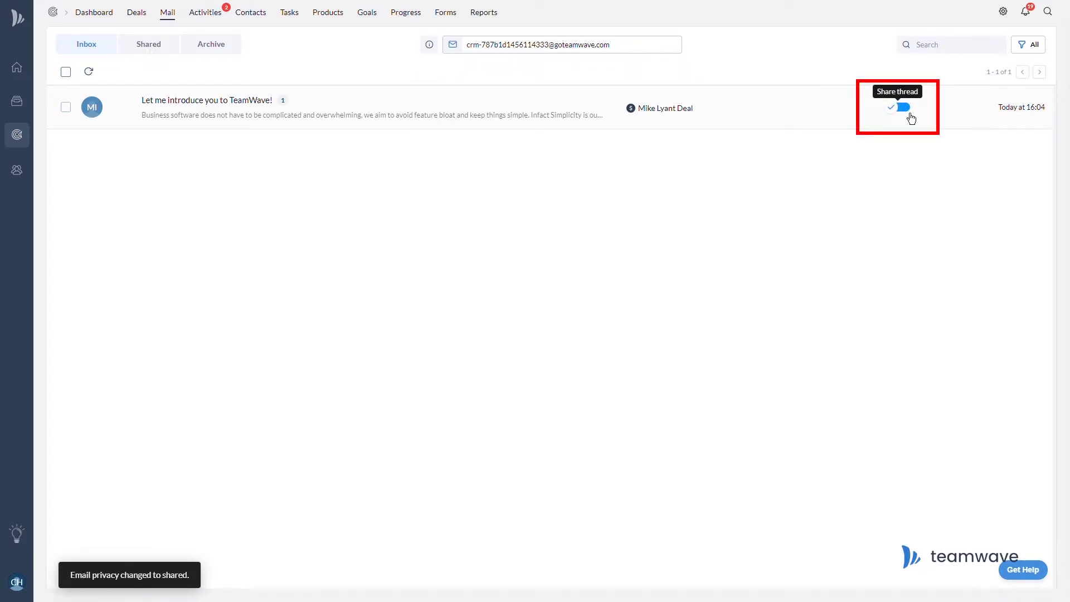
pyautogui.click(910, 114)
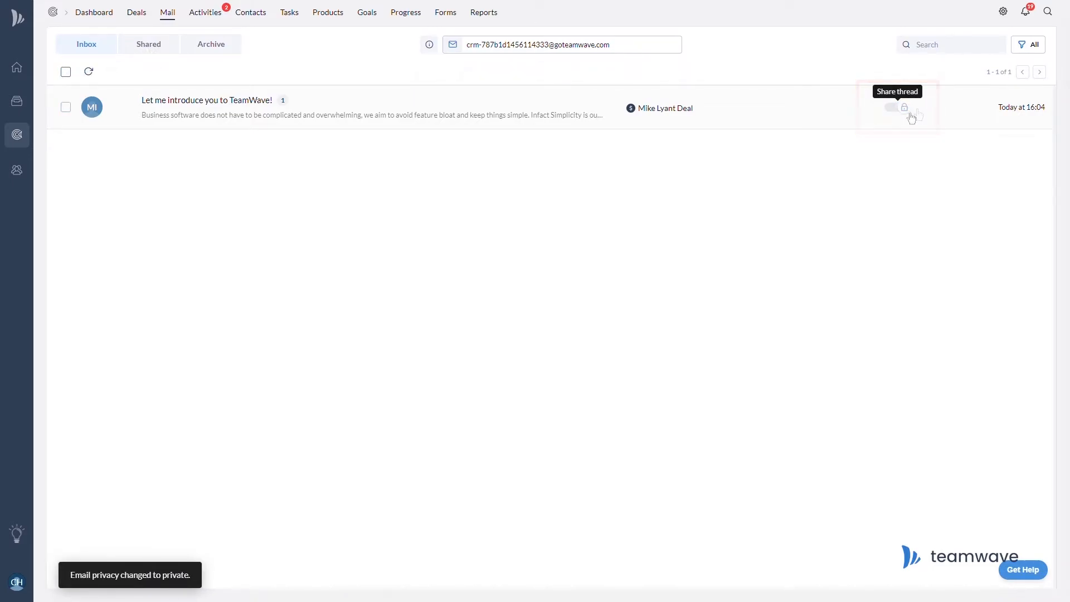
pyautogui.click(1015, 17)
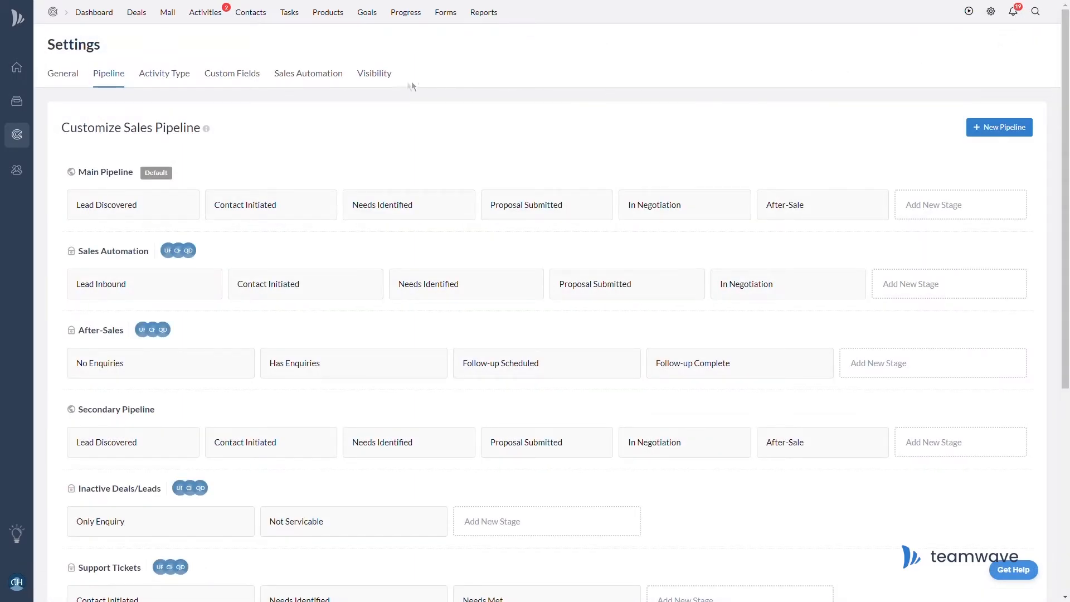
pyautogui.click(382, 81)
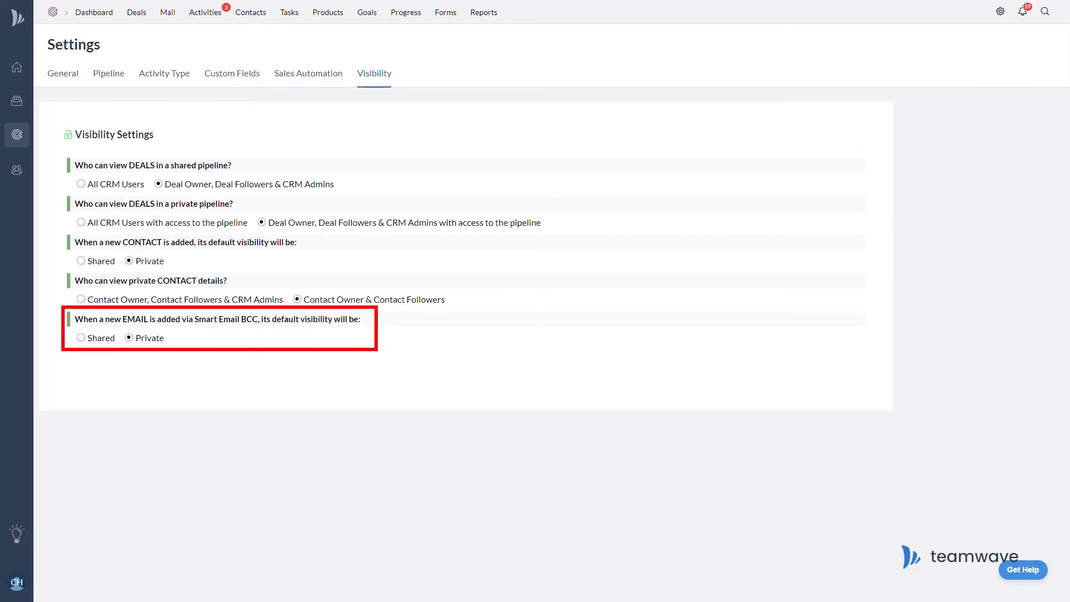
pyautogui.click(167, 17)
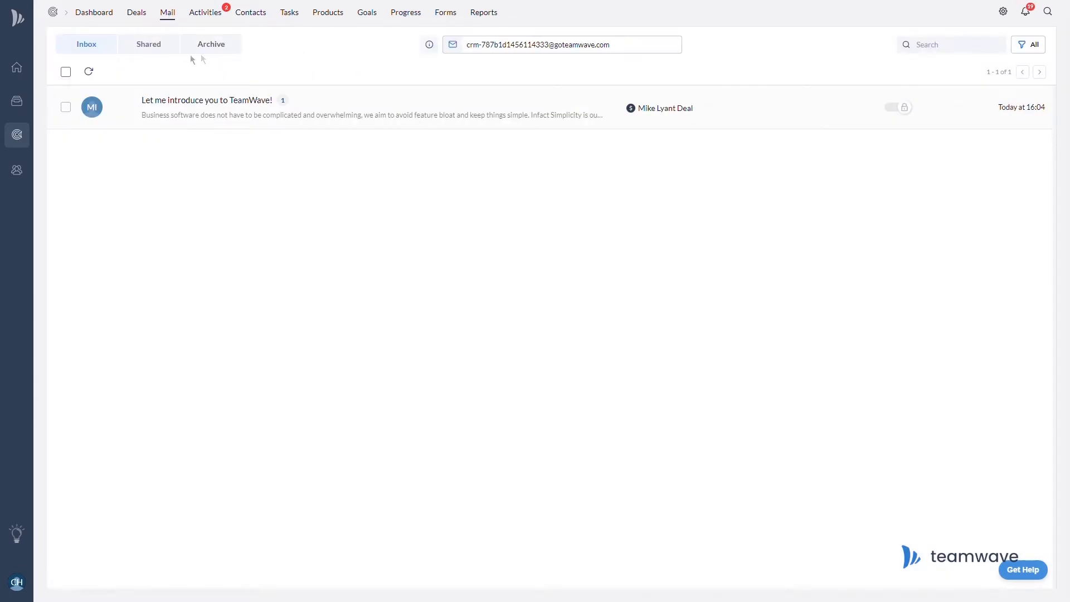
pyautogui.click(137, 51)
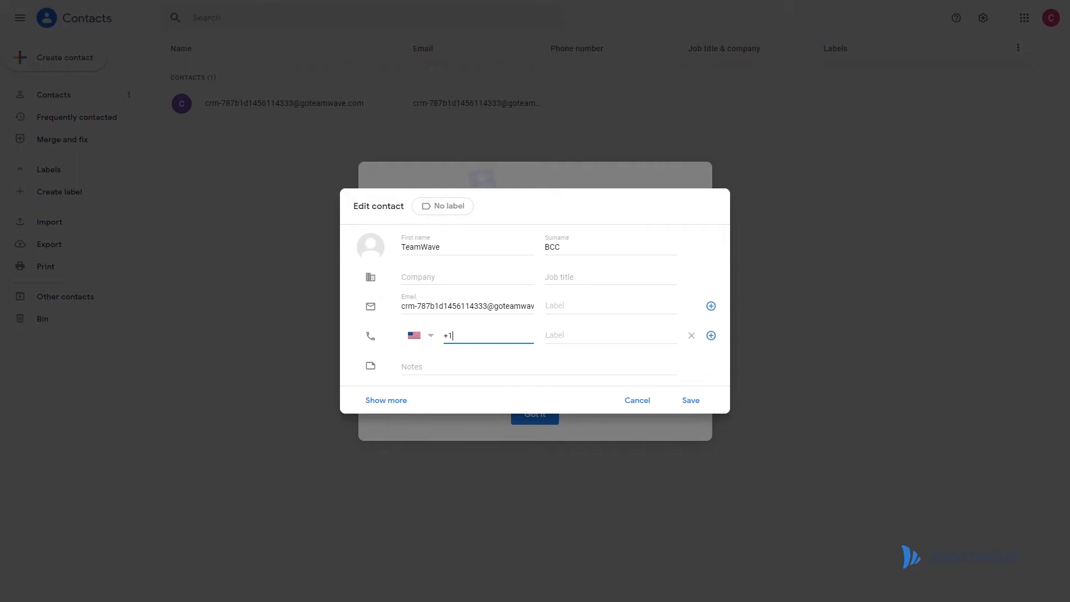
# Apply a newly created 'TeamWave Service' label to the TeamWave BCC contact and save it.
pyautogui.click(444, 206)
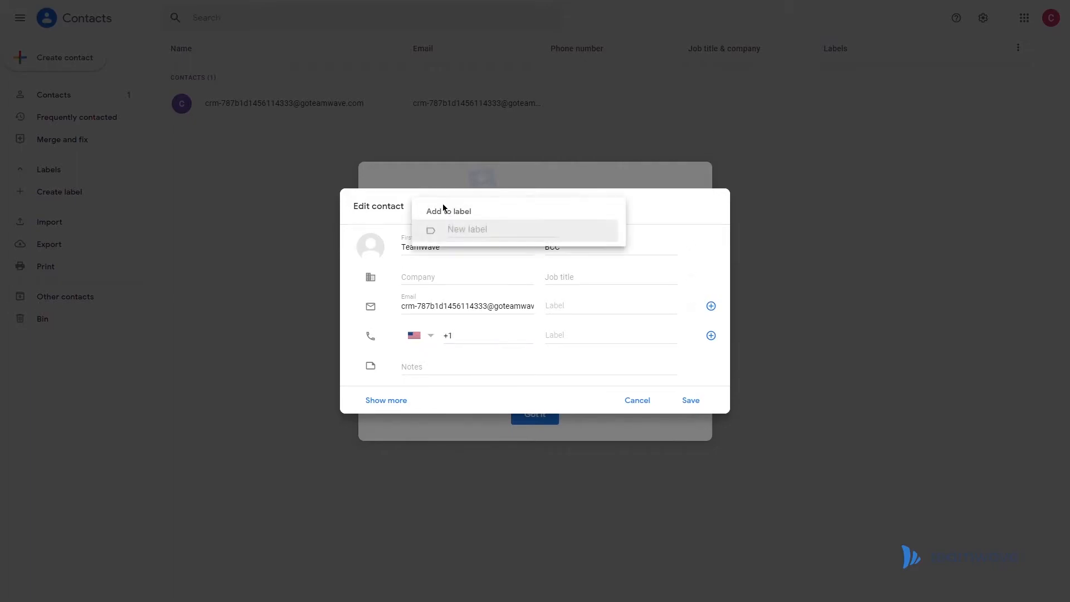
pyautogui.click(457, 228)
pyautogui.write('TeamWave Service')
pyautogui.press('Return')
pyautogui.click(696, 403)
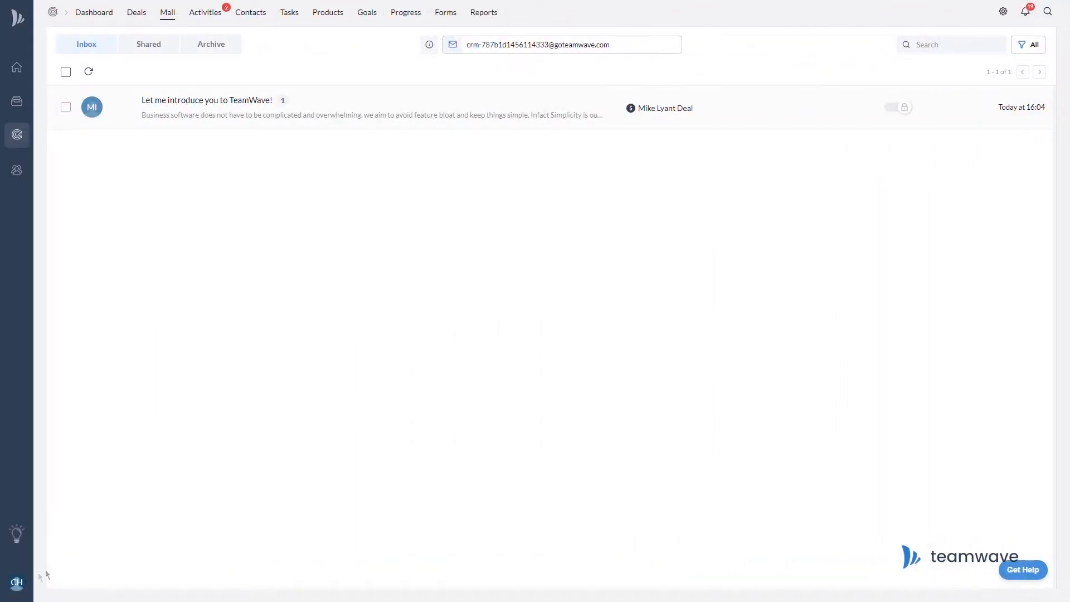
pyautogui.click(16, 582)
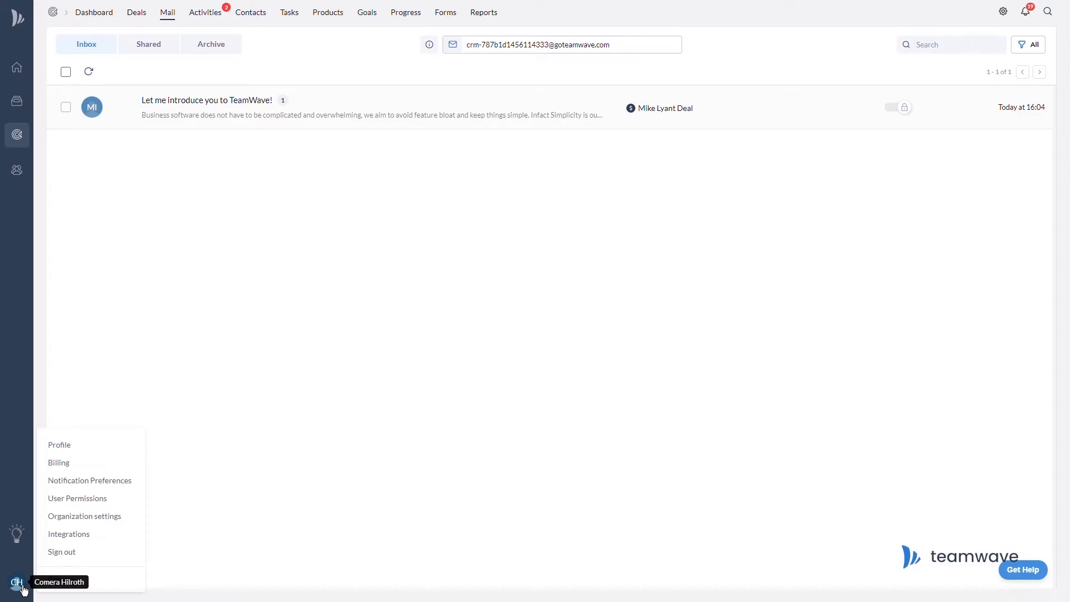
# Go to the user profile page from the account menu.
pyautogui.click(61, 446)
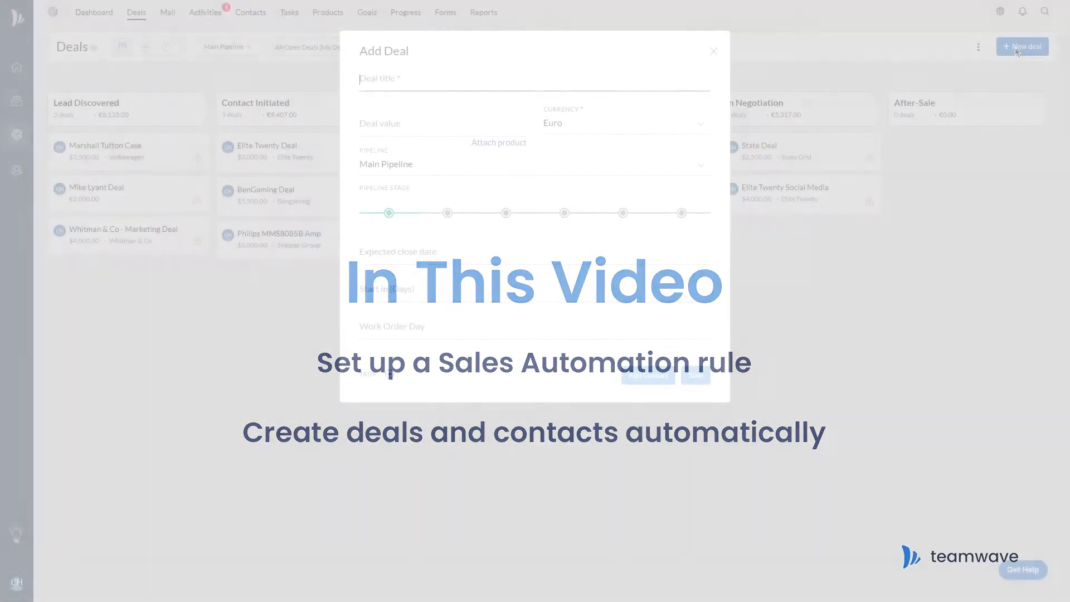
# Add the deal 'Inbound Sales Inq: Media Giant Corp' with a contact to Lead Discovered.
pyautogui.write('Inbou')
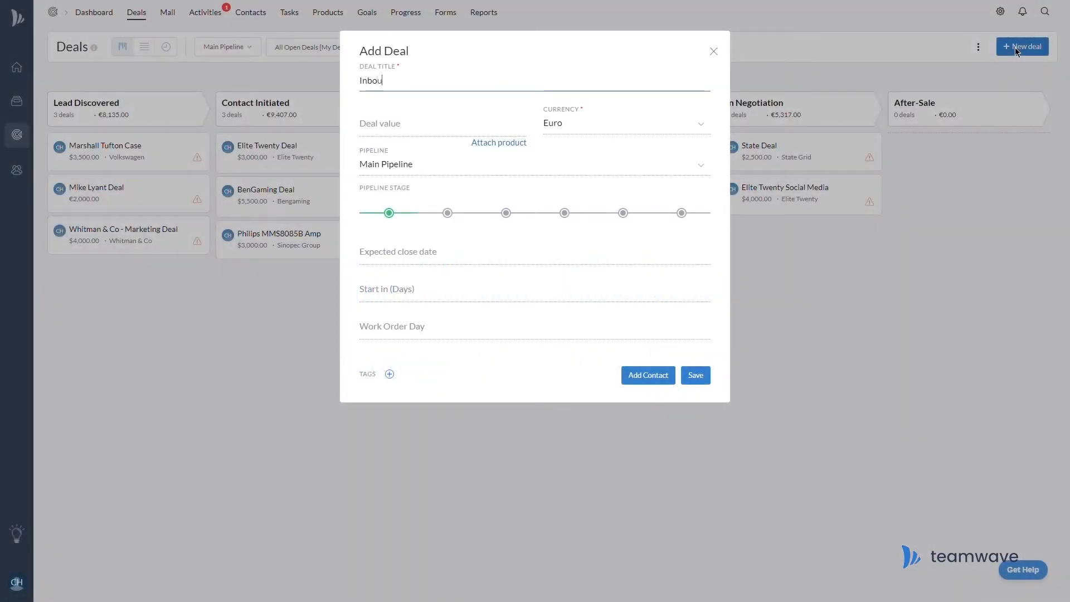
pyautogui.write('nd Sales Inq: Media Giant Co')
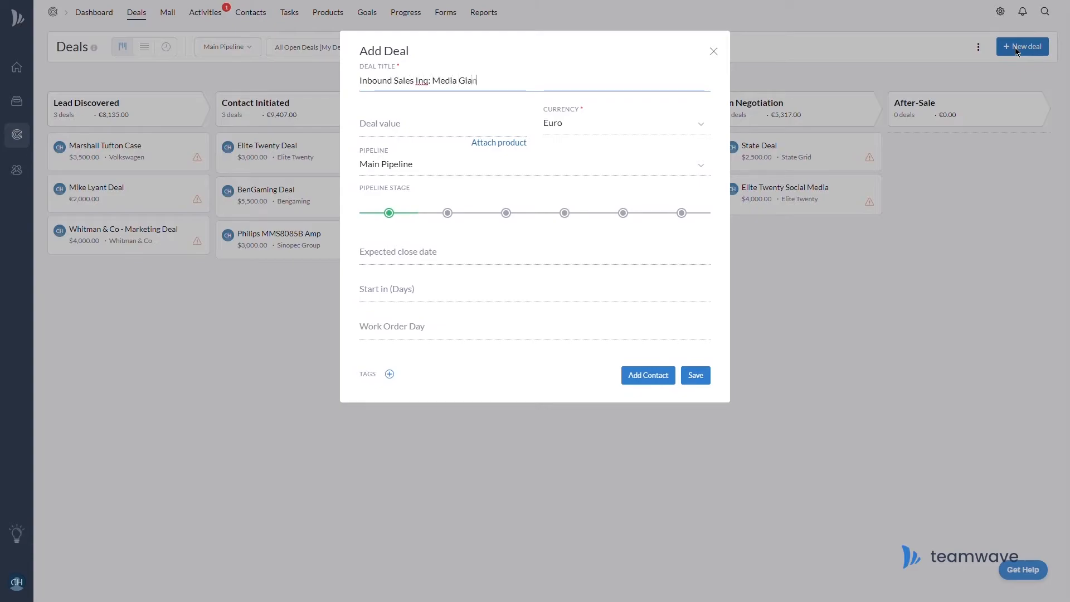
pyautogui.write('rp')
pyautogui.click(648, 378)
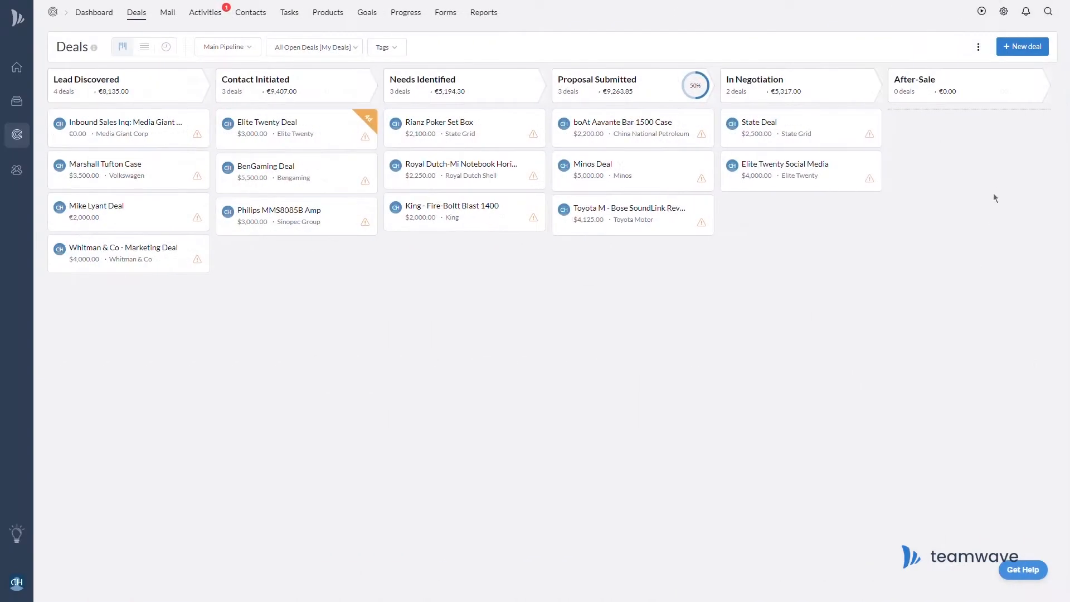
pyautogui.click(1007, 18)
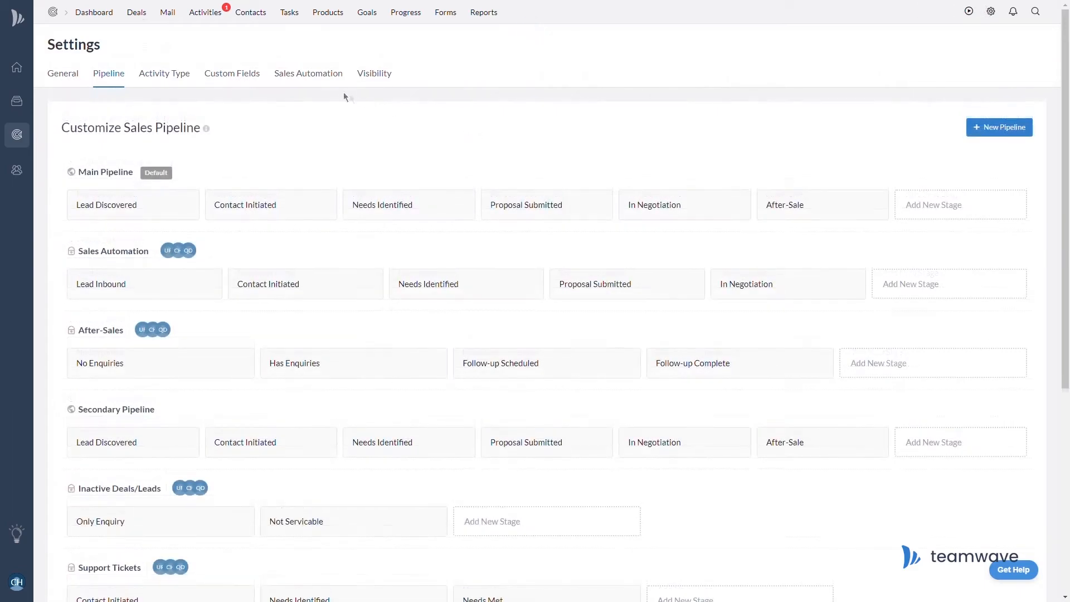
# Start a Sales Automation email rule named 'Inbound Sales Inquiries' with the sales mailbox as sender.
pyautogui.click(329, 82)
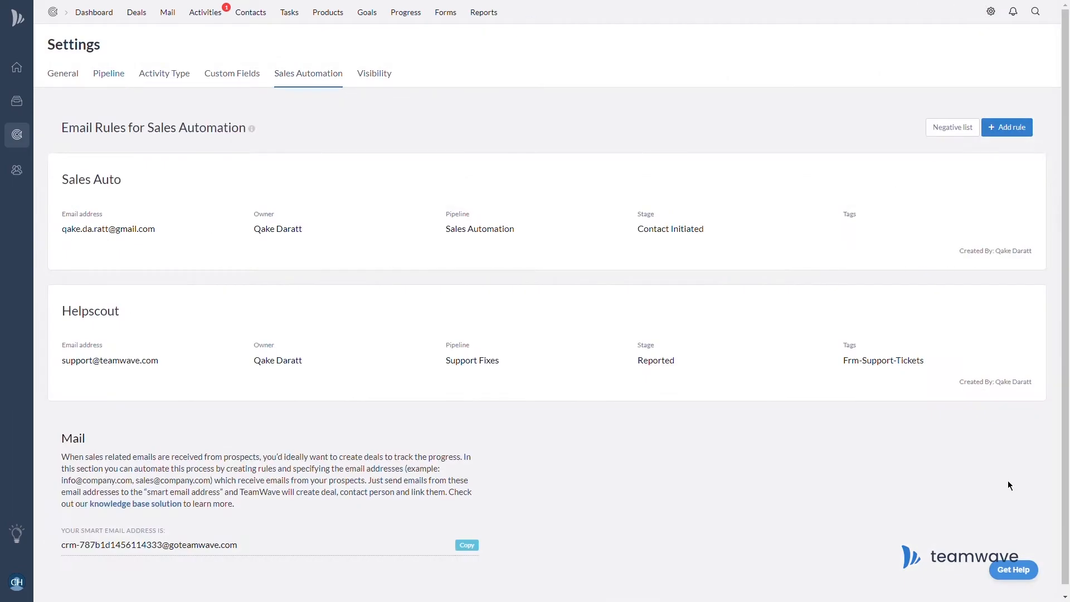
pyautogui.click(1018, 131)
pyautogui.write('Inboun')
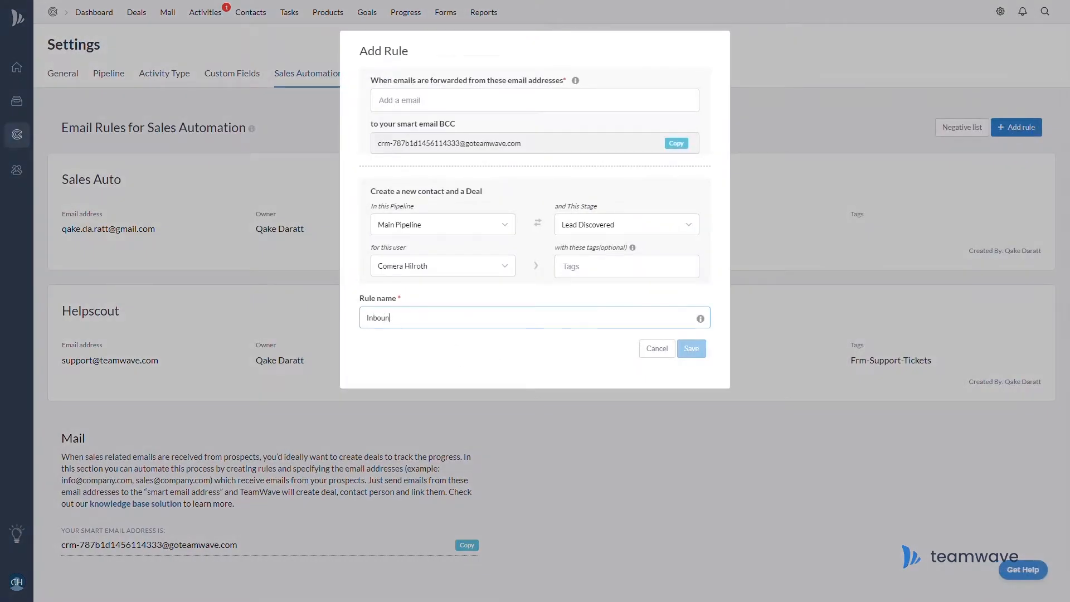
pyautogui.write('d Sales Inquiries')
pyautogui.click(446, 101)
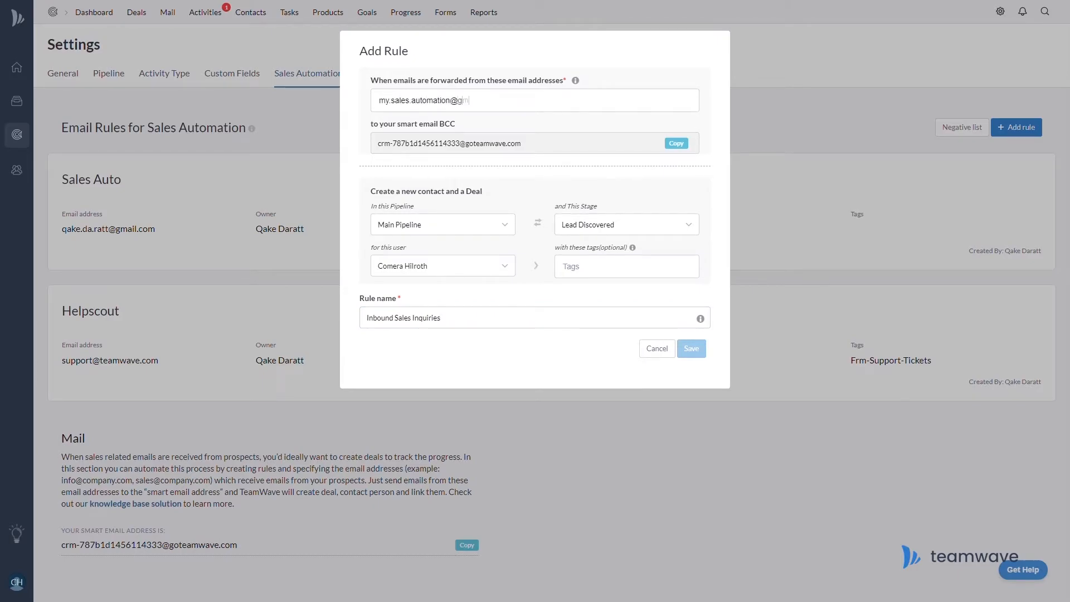
# Route the rule to the Sales Automation pipeline, tag it Inbound-Opportunity, save, and copy the smart address.
pyautogui.click(466, 225)
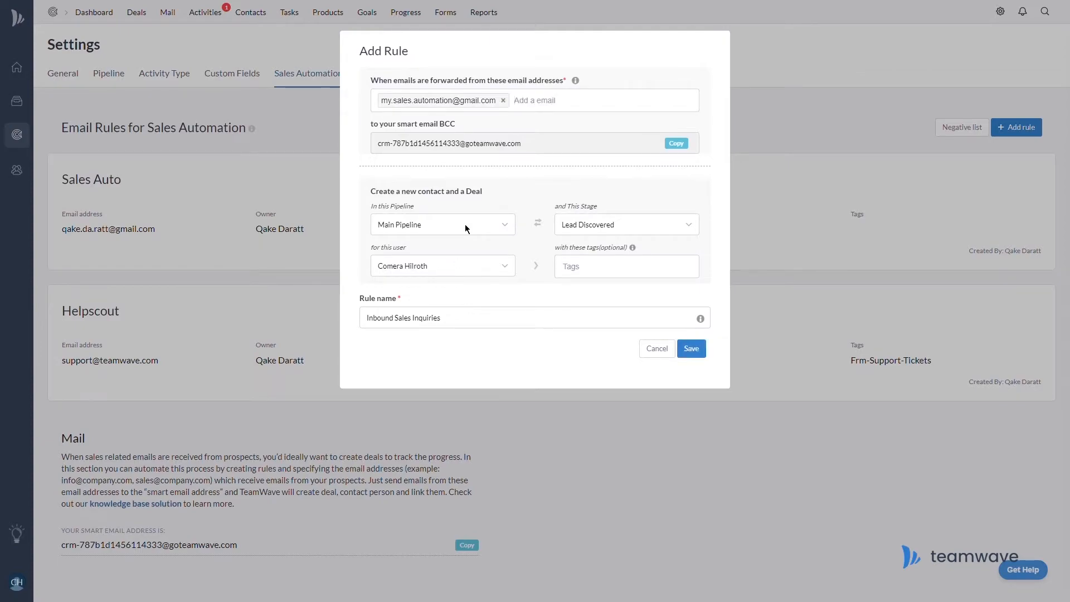
pyautogui.click(662, 273)
pyautogui.write('inbo')
pyautogui.click(600, 293)
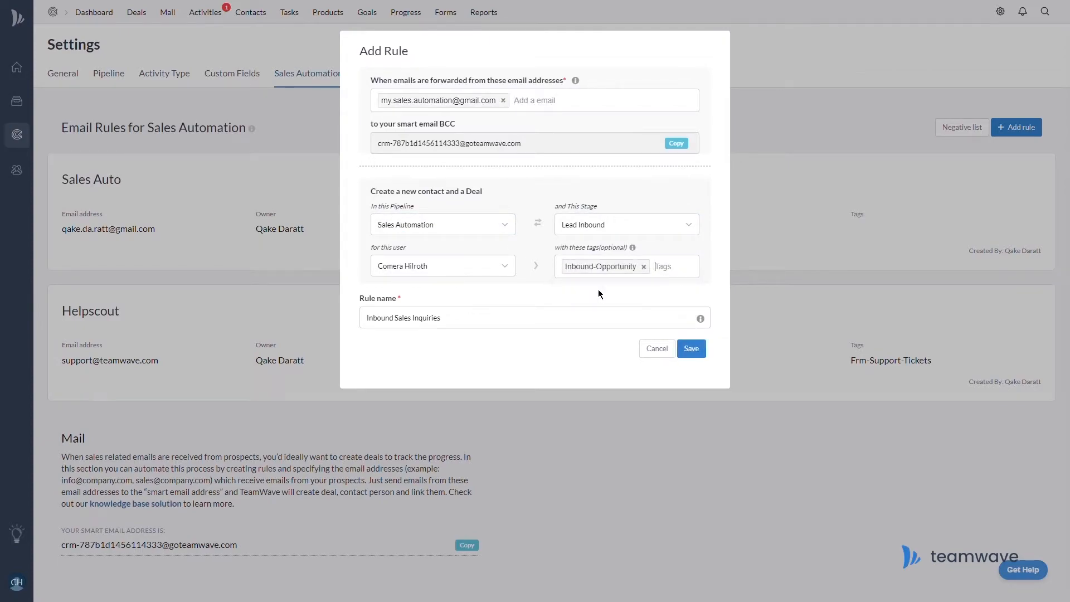
pyautogui.click(691, 348)
pyautogui.moveTo(1067, 219); pyautogui.dragTo(1063, 329)
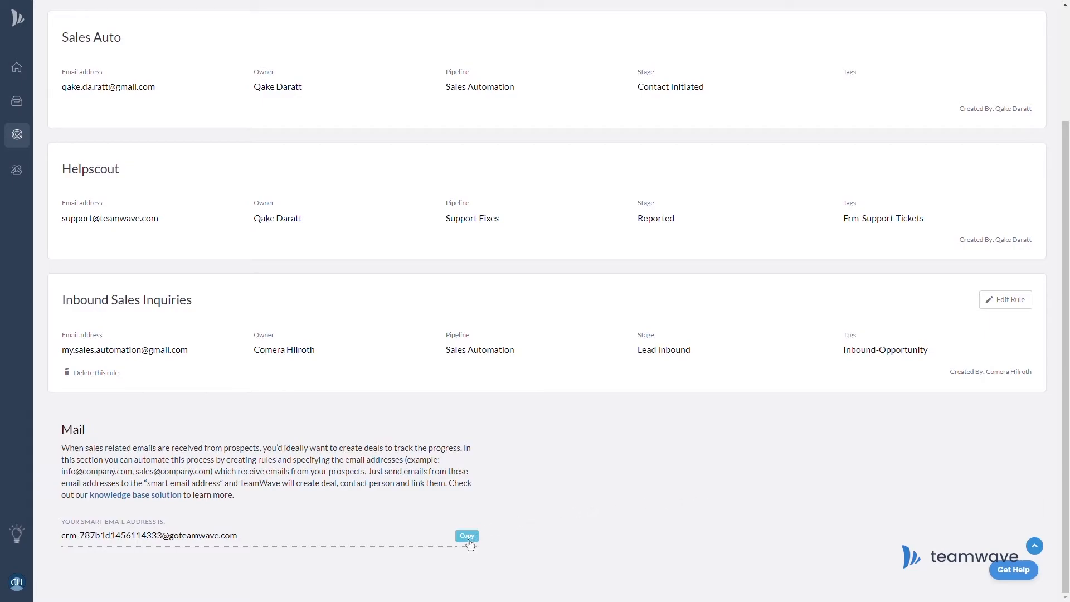
pyautogui.click(467, 540)
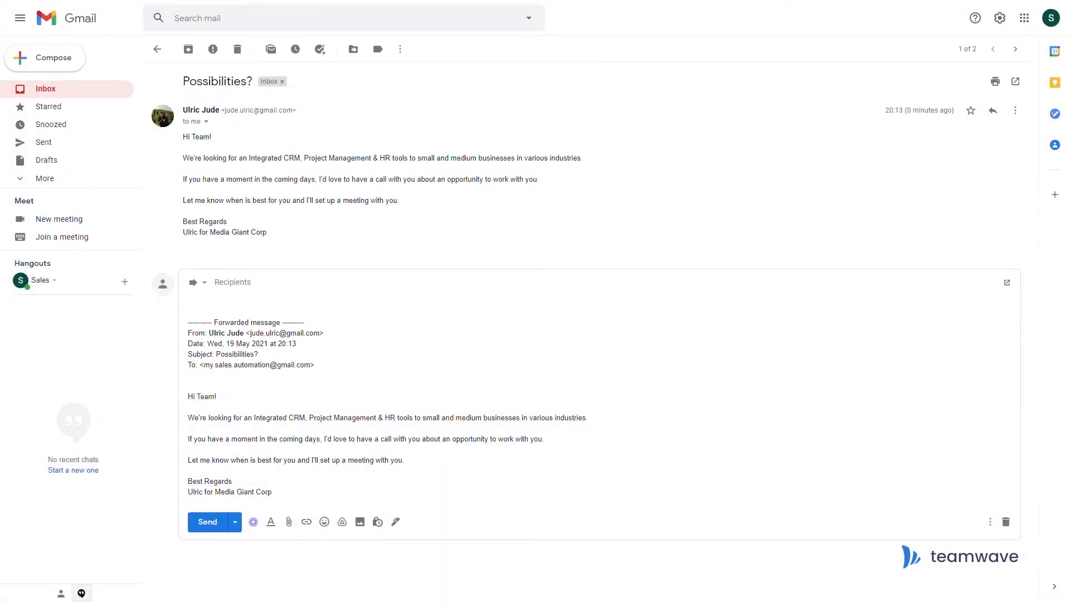
# Forward the 'Possibilities?' enquiry to the copied TeamWave smart email address.
pyautogui.click(259, 290)
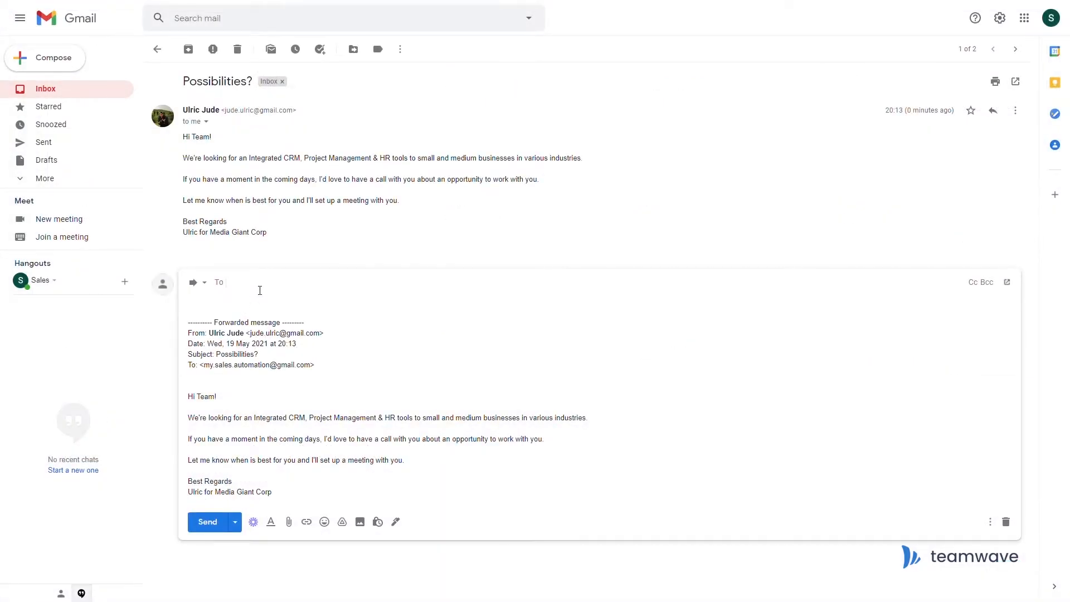
pyautogui.hotkey('ctrl', 'v')
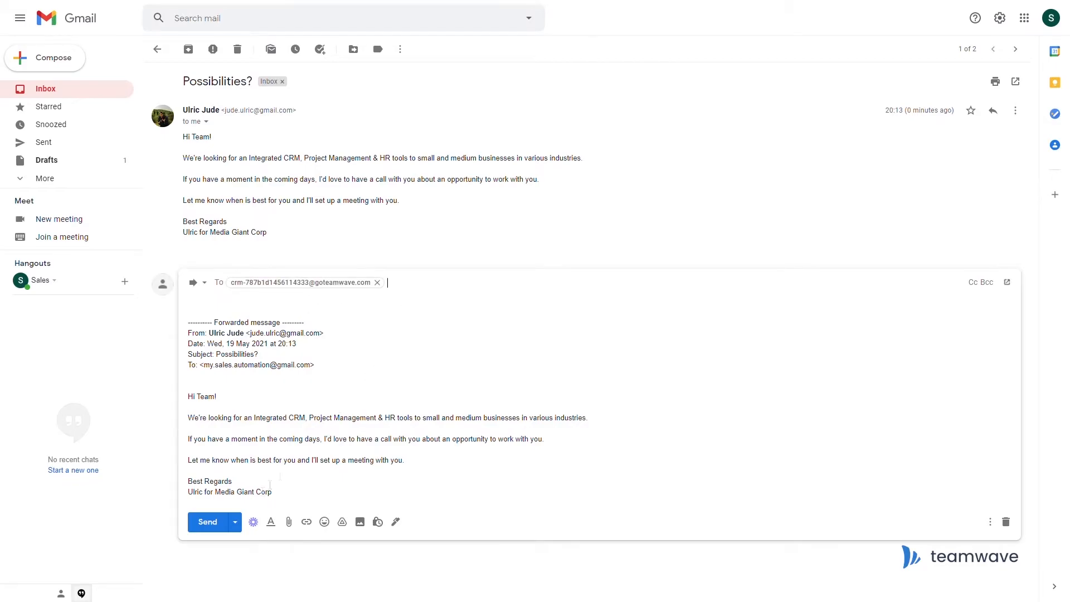
pyautogui.click(222, 526)
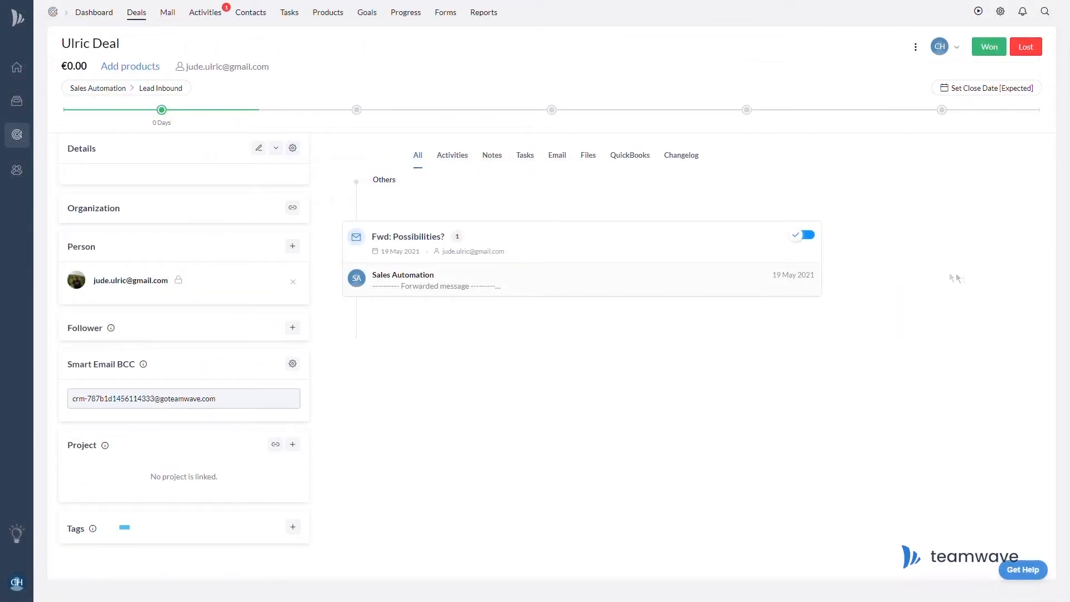
# After viewing the deal's forwarded email, add a colleague's e-mail address to the Sales Automation negative list.
pyautogui.click(695, 282)
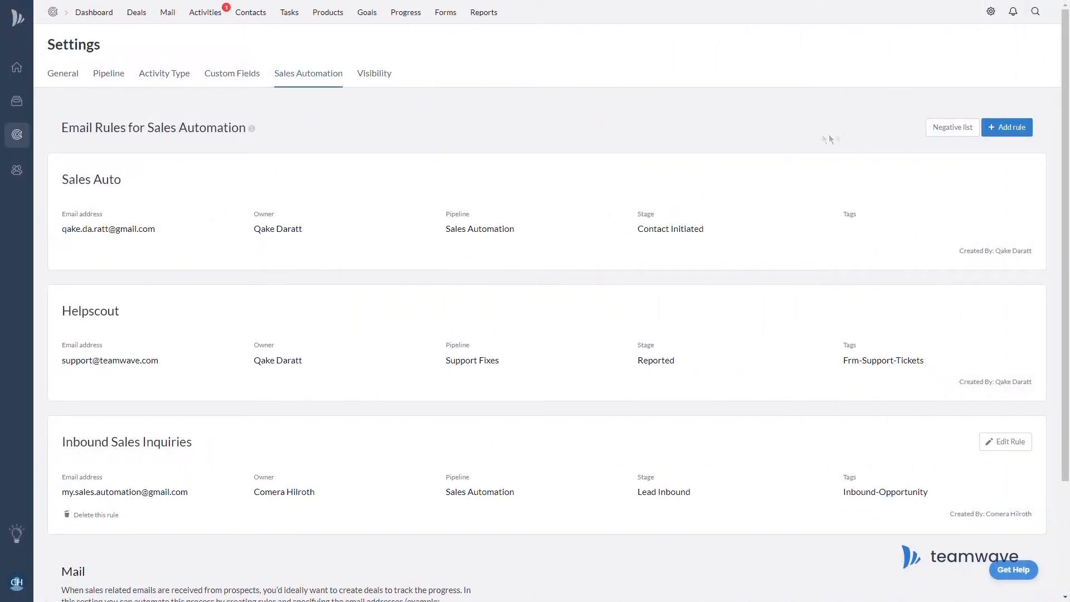
pyautogui.click(947, 133)
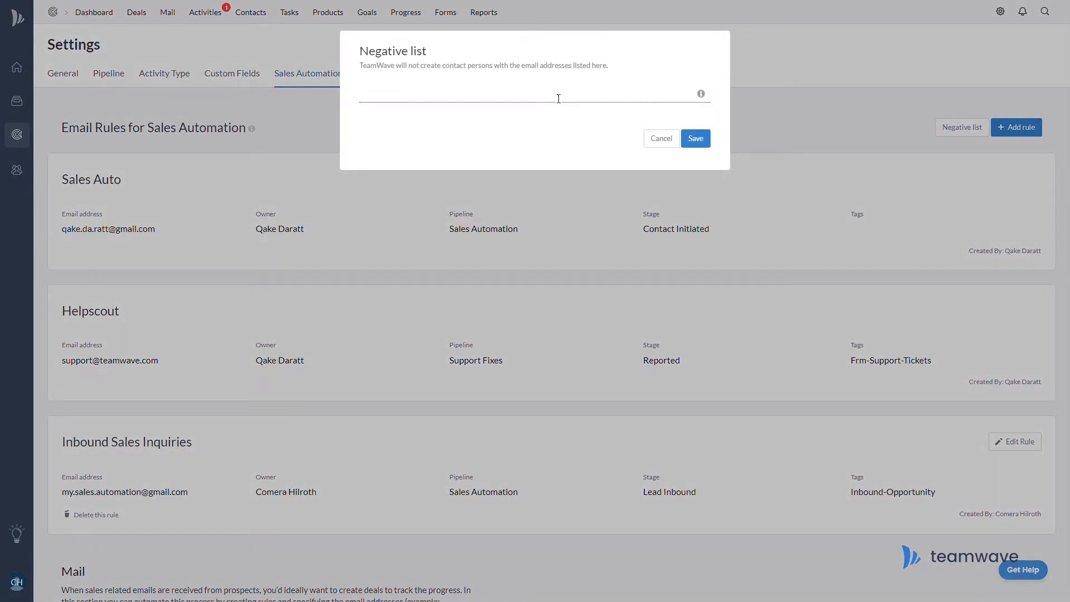
pyautogui.write('colleague@mycompany.com')
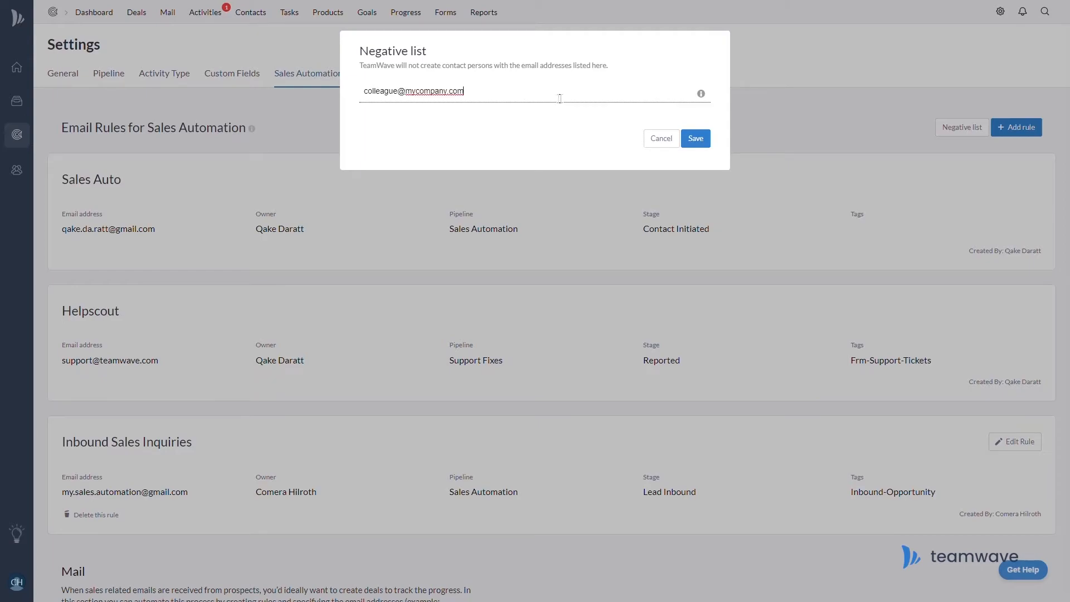
pyautogui.click(703, 144)
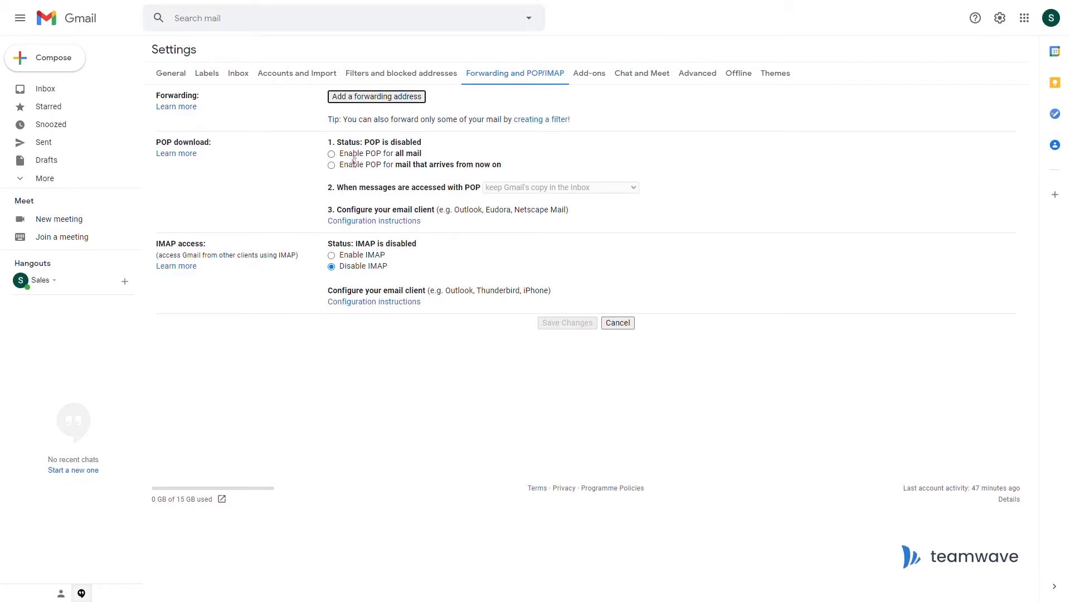
# Add the pasted TeamWave smart address as Gmail's forwarding target, forwarding a copy of incoming mail.
pyautogui.click(360, 99)
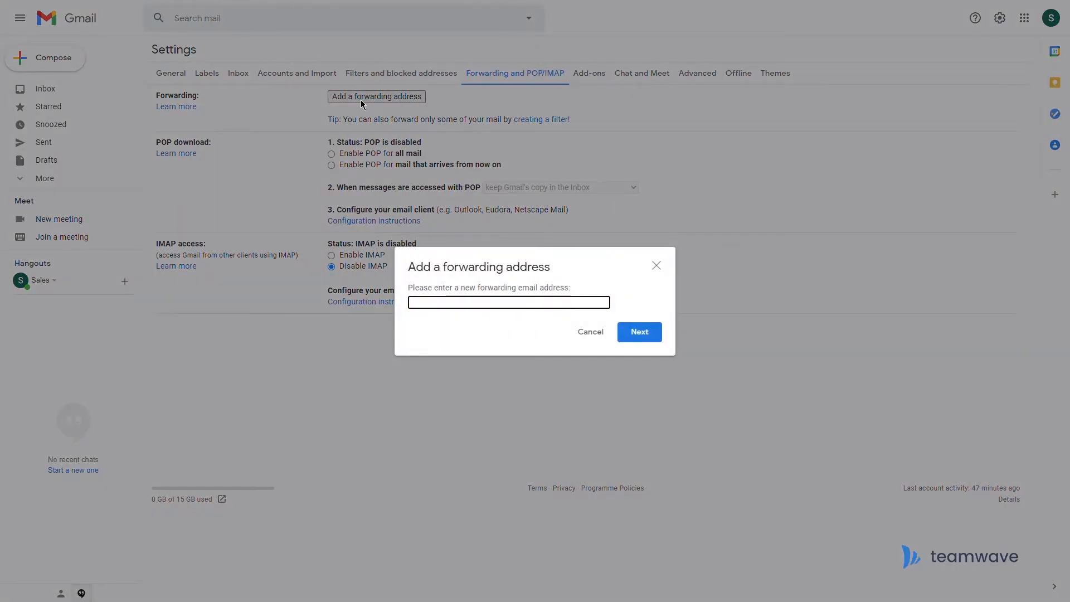
pyautogui.hotkey('ctrl', 'v')
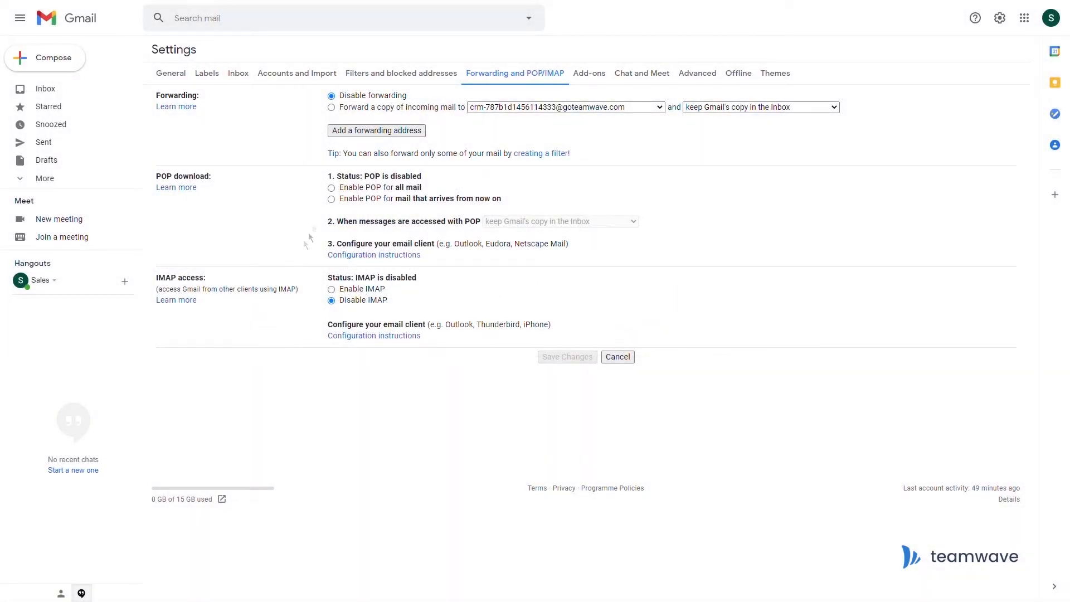
pyautogui.click(331, 108)
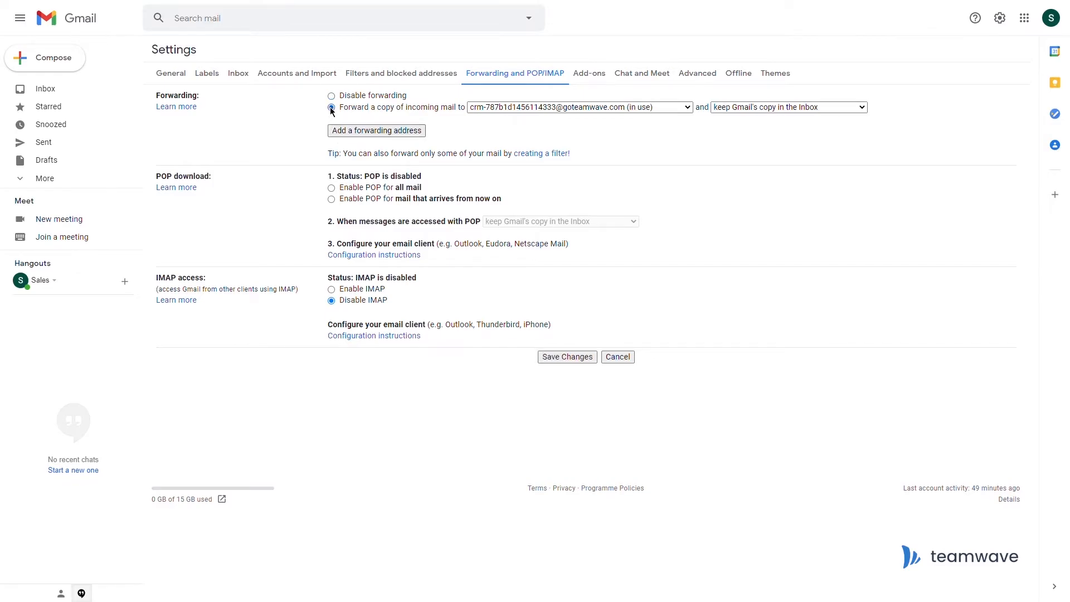
pyautogui.click(556, 360)
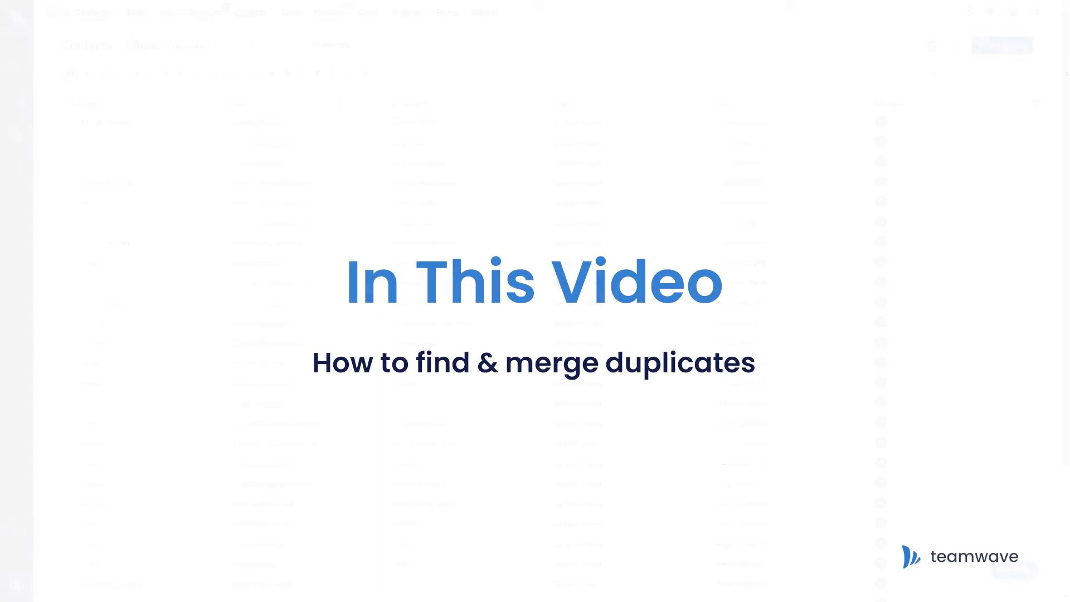
# Scroll through the 72-person People list to spot the duplicated contacts.
pyautogui.scroll(-2, 1068, 128)
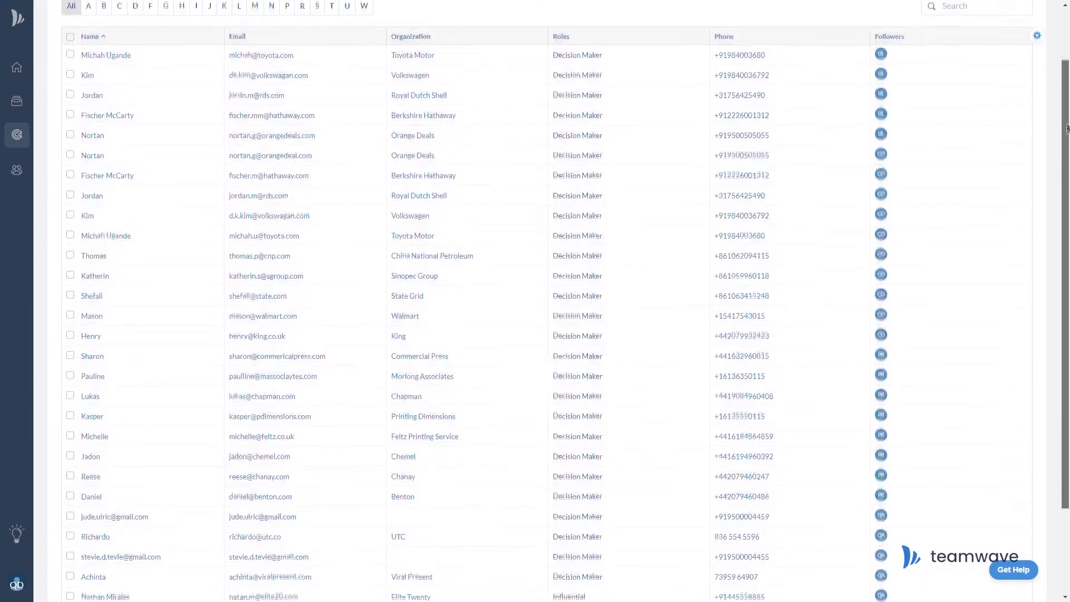
pyautogui.moveTo(1068, 128); pyautogui.dragTo(1056, 462)
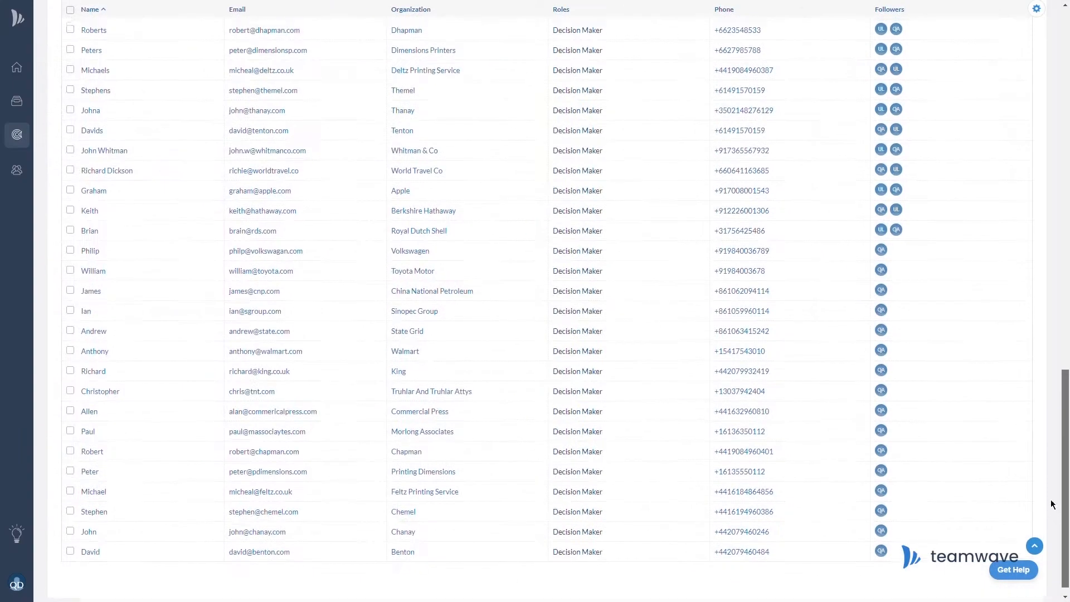
pyautogui.scroll(5, 1060, 485)
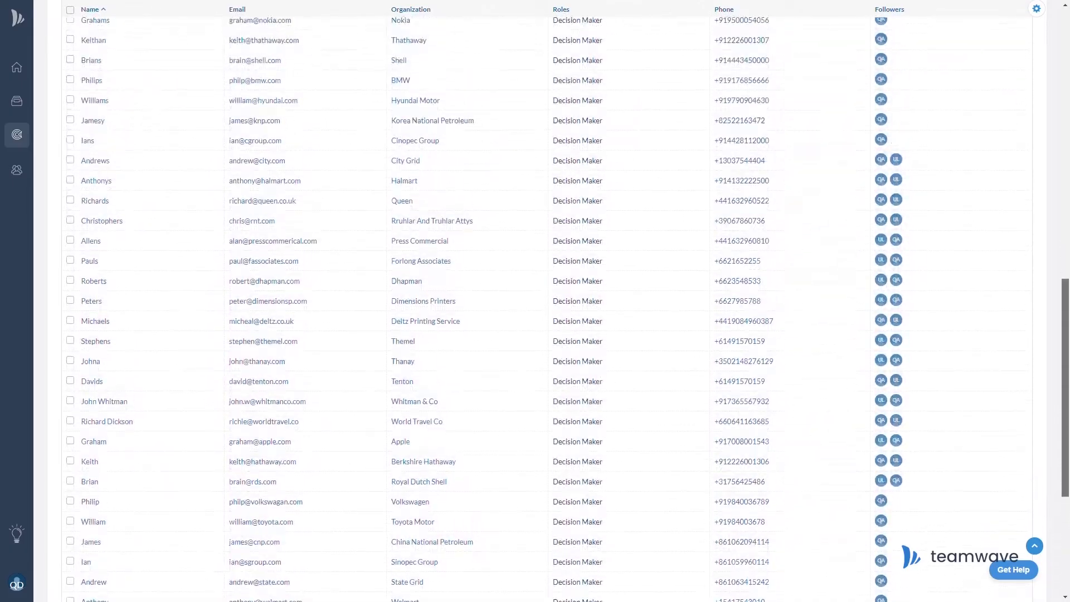
pyautogui.scroll(5, 1064, 304)
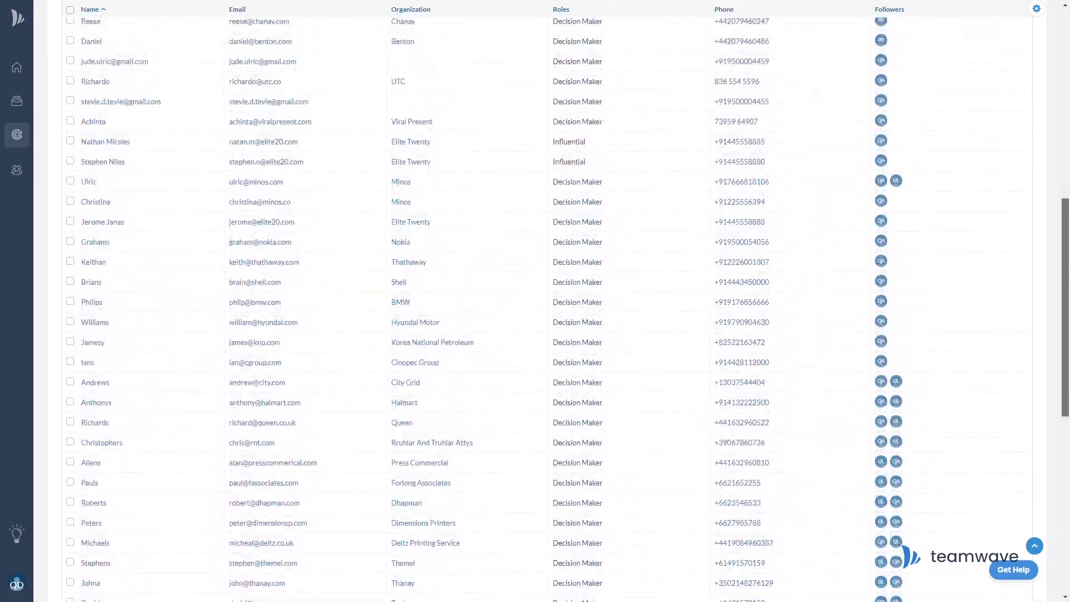
pyautogui.moveTo(1069, 303); pyautogui.dragTo(1068, 149)
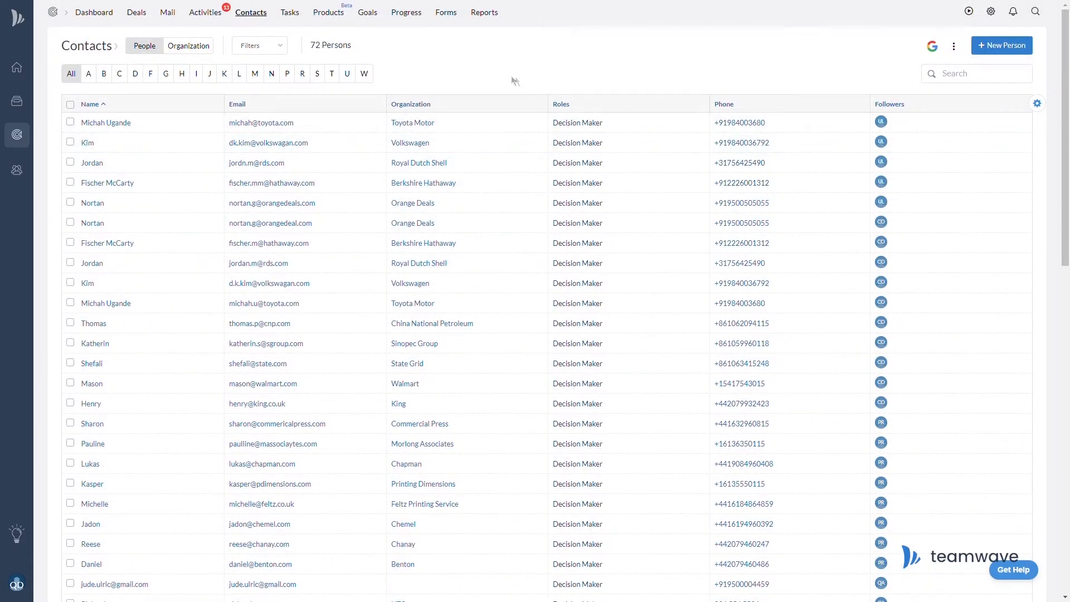
# Select the duplicate Toyota Motor, Volkswagen, Royal Dutch Shell, Berkshire Hathaway and Orange Deals contacts, then open the Jabra Elite 75T Case deal.
pyautogui.click(71, 122)
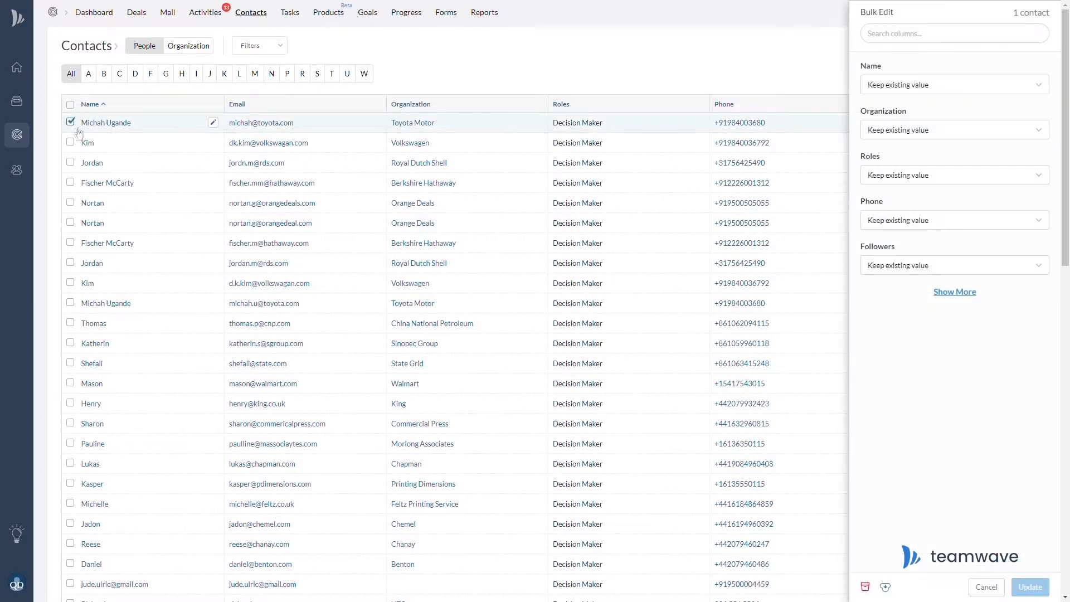
pyautogui.click(70, 303)
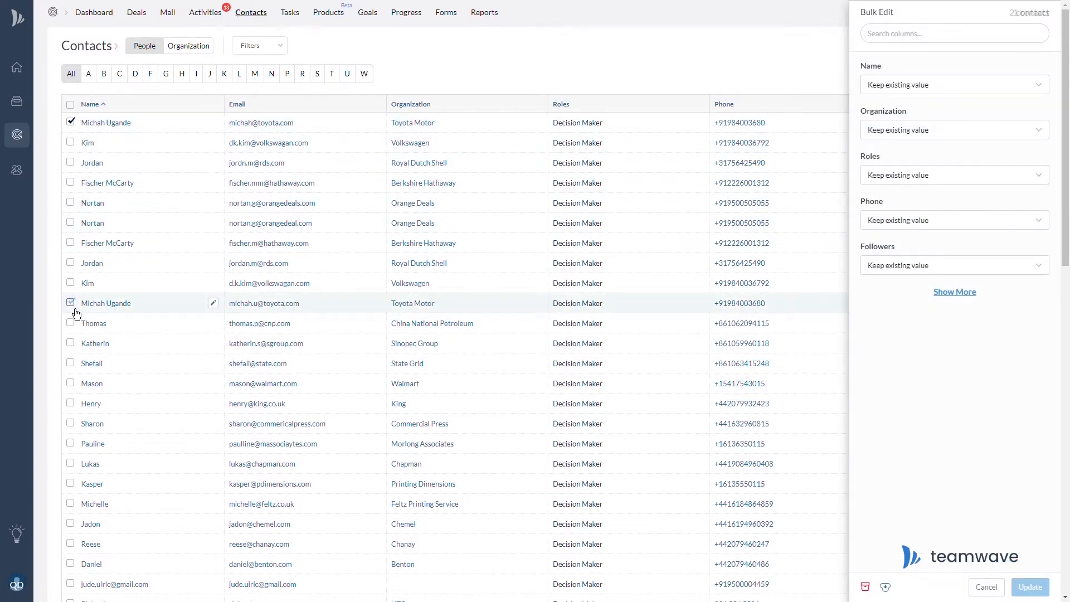
pyautogui.click(71, 143)
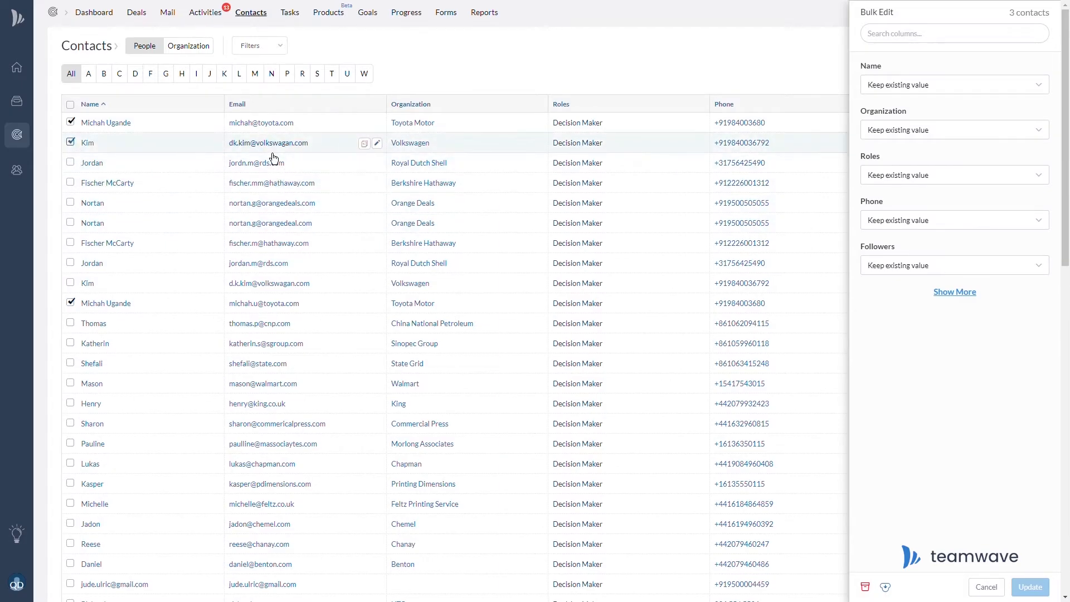
pyautogui.click(71, 283)
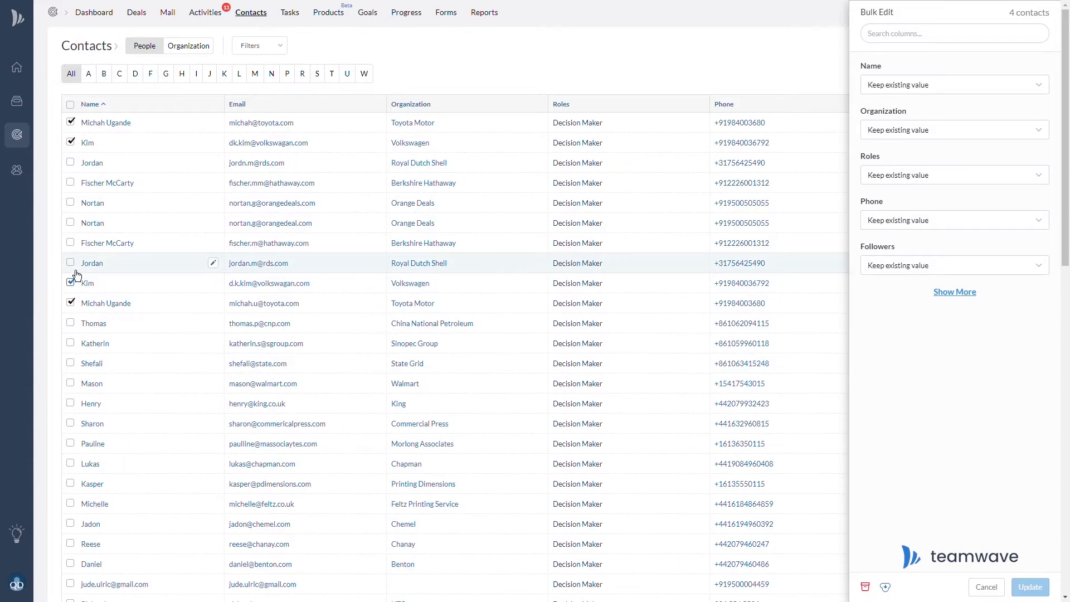
pyautogui.click(71, 263)
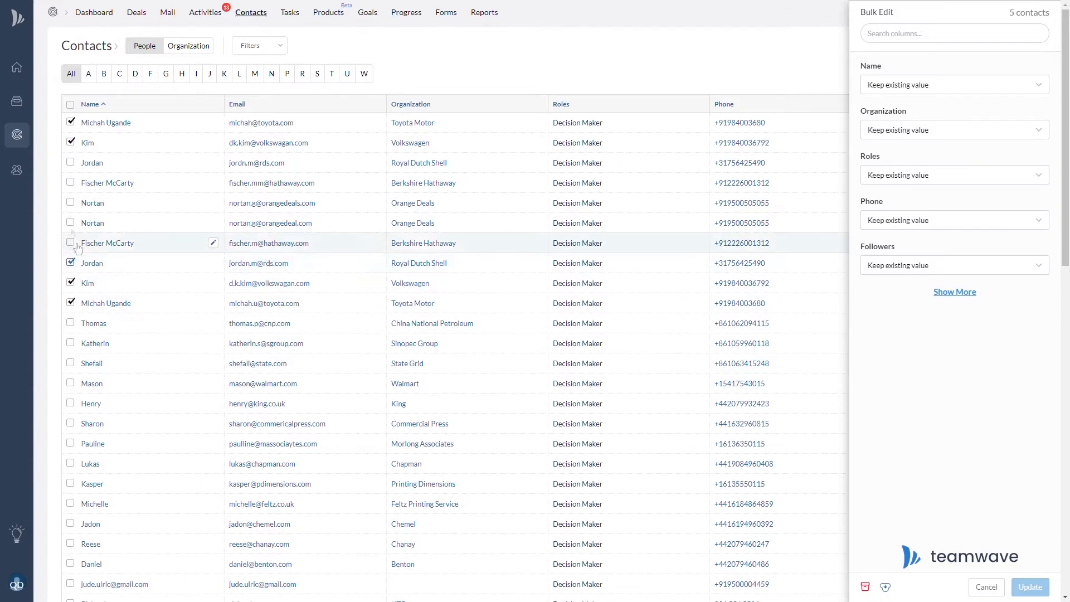
pyautogui.click(71, 163)
pyautogui.click(71, 182)
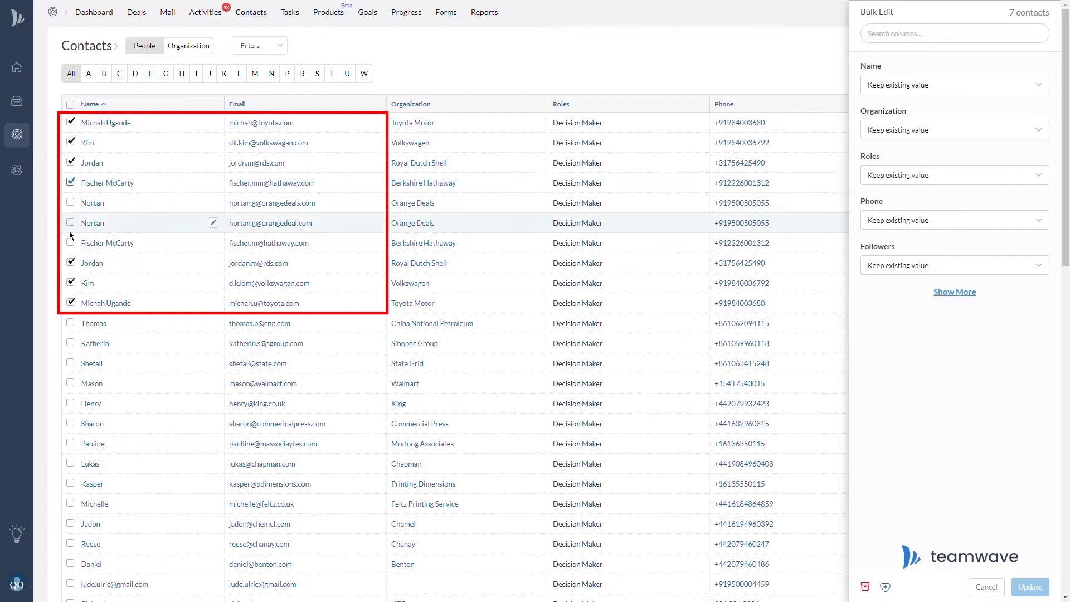
pyautogui.click(70, 243)
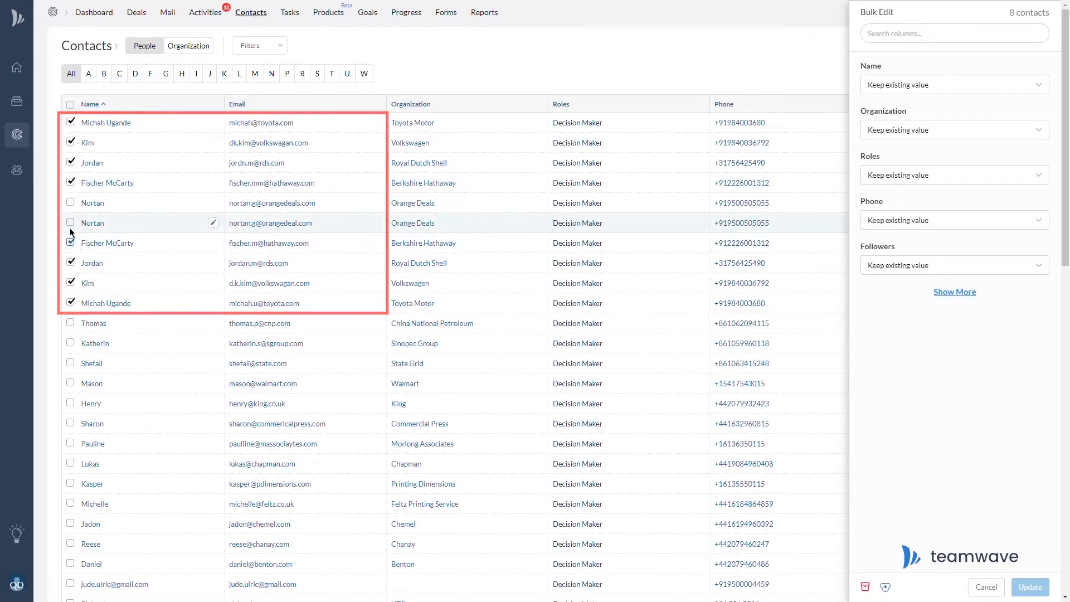
pyautogui.click(70, 223)
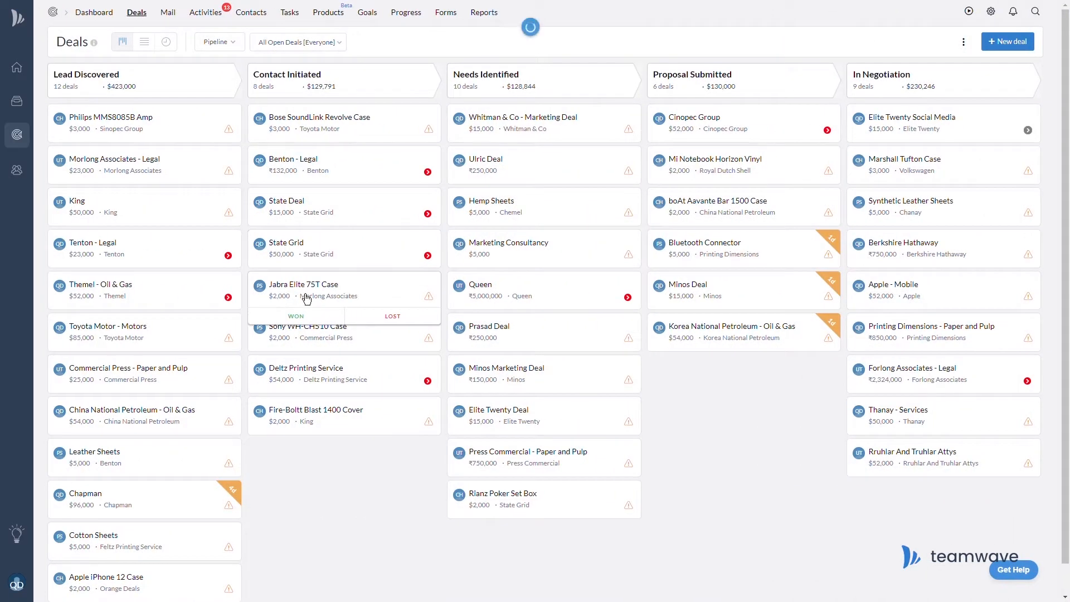
pyautogui.click(304, 290)
# Start a merge of the Jabra Elite 75T Case deal, read the merge tip, then close it.
pyautogui.click(906, 47)
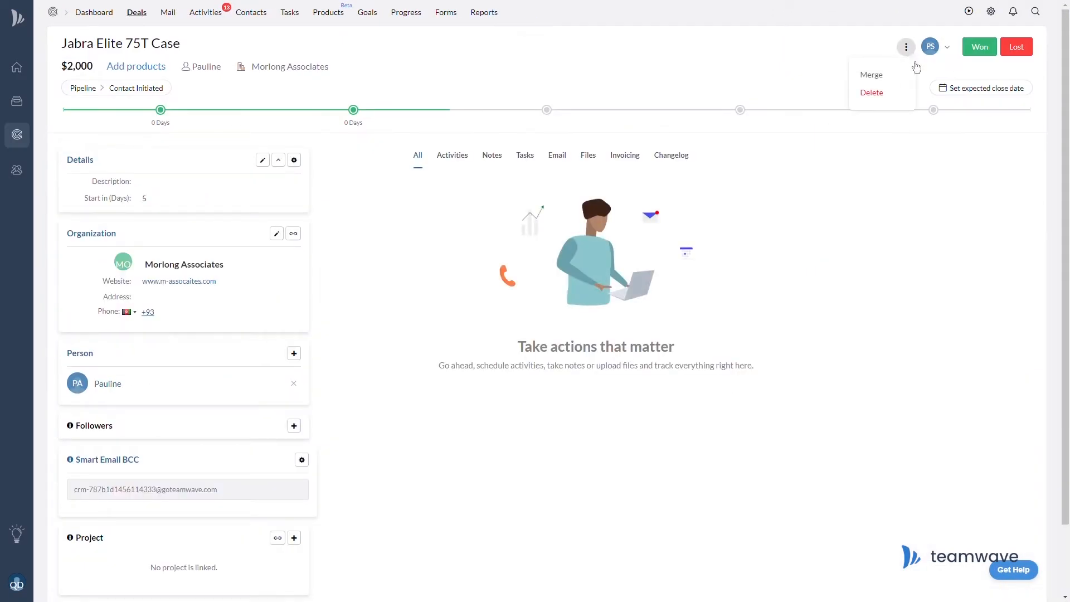
pyautogui.click(881, 75)
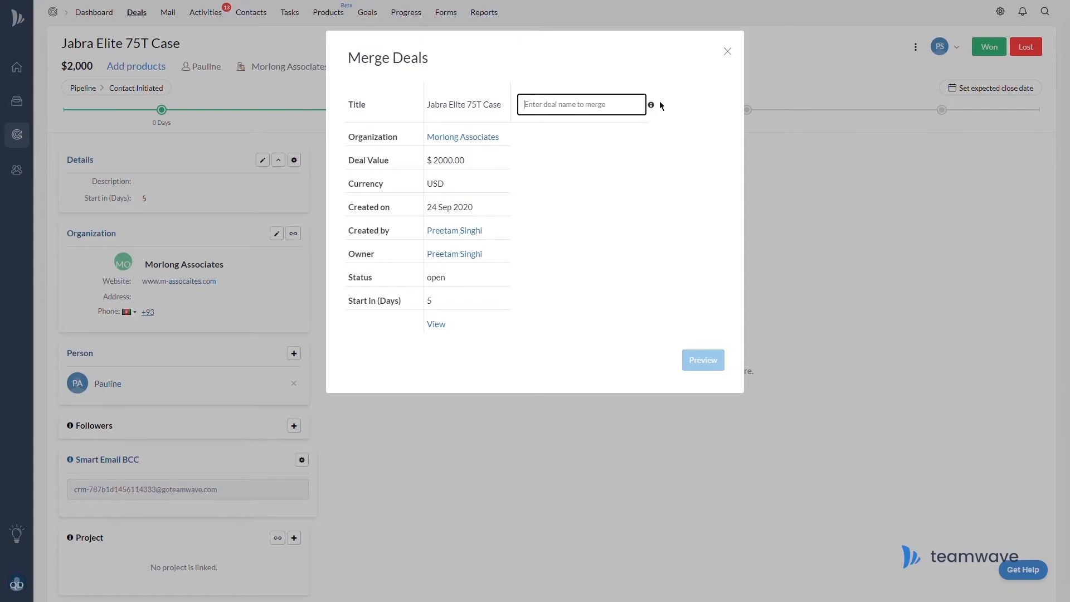
pyautogui.moveTo(651, 105)
pyautogui.click(728, 51)
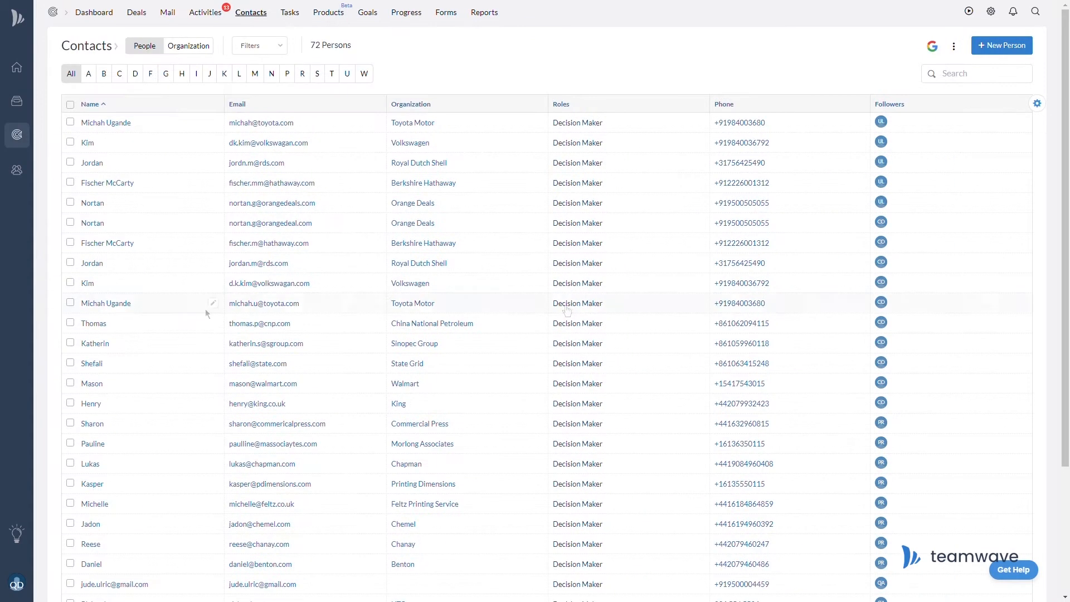
pyautogui.click(1012, 45)
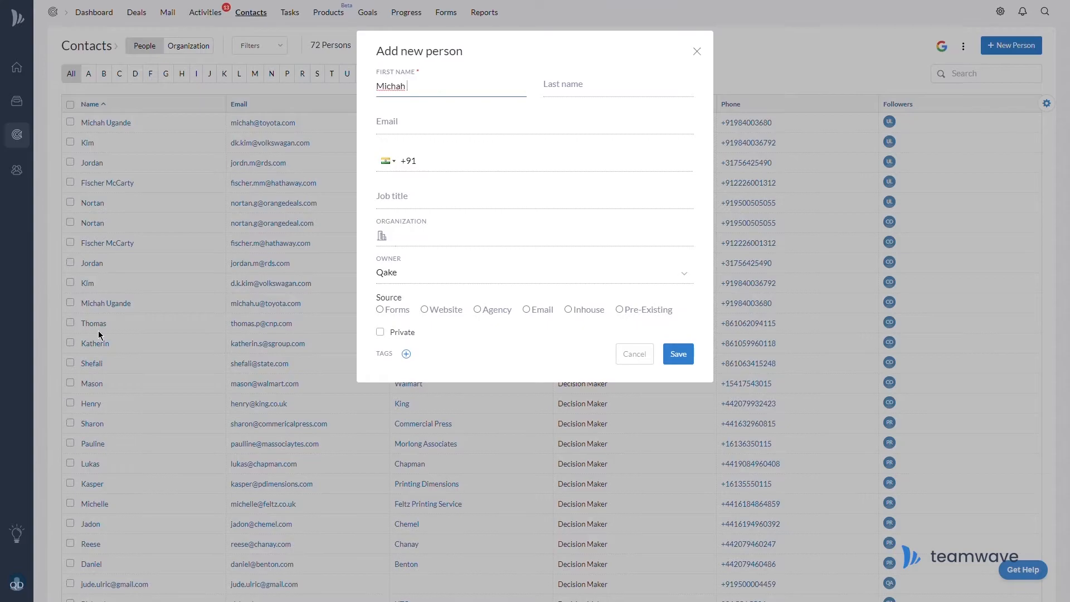
pyautogui.press('Tab')
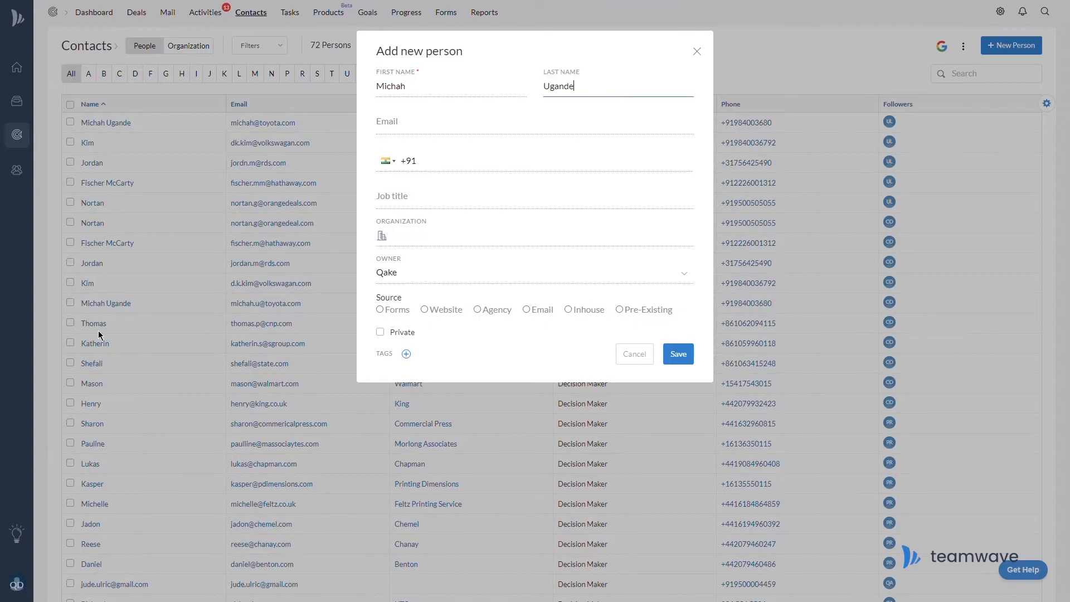
pyautogui.press('Tab')
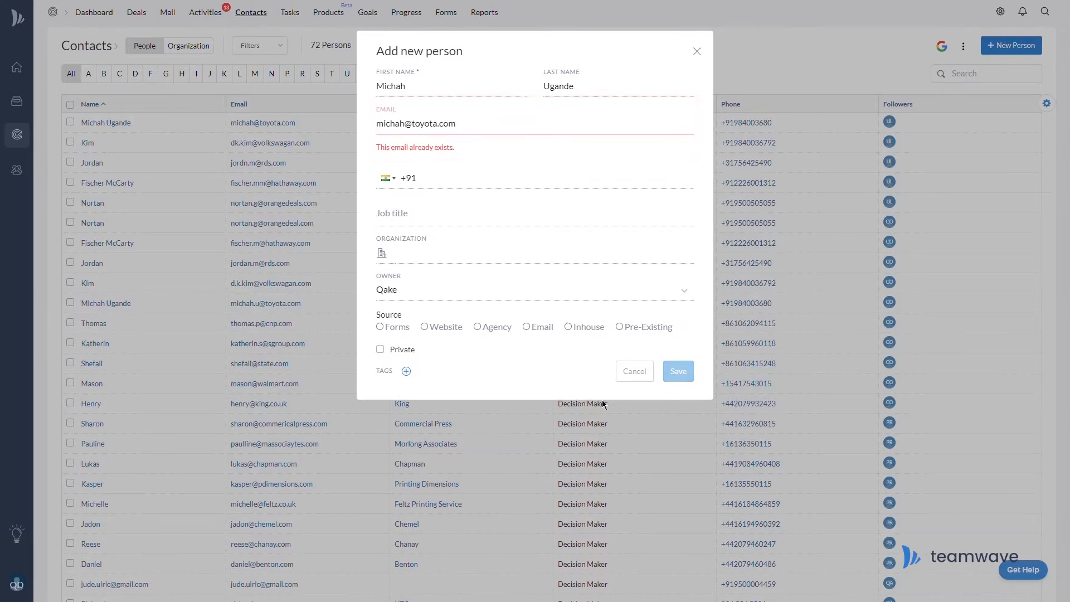
pyautogui.click(639, 378)
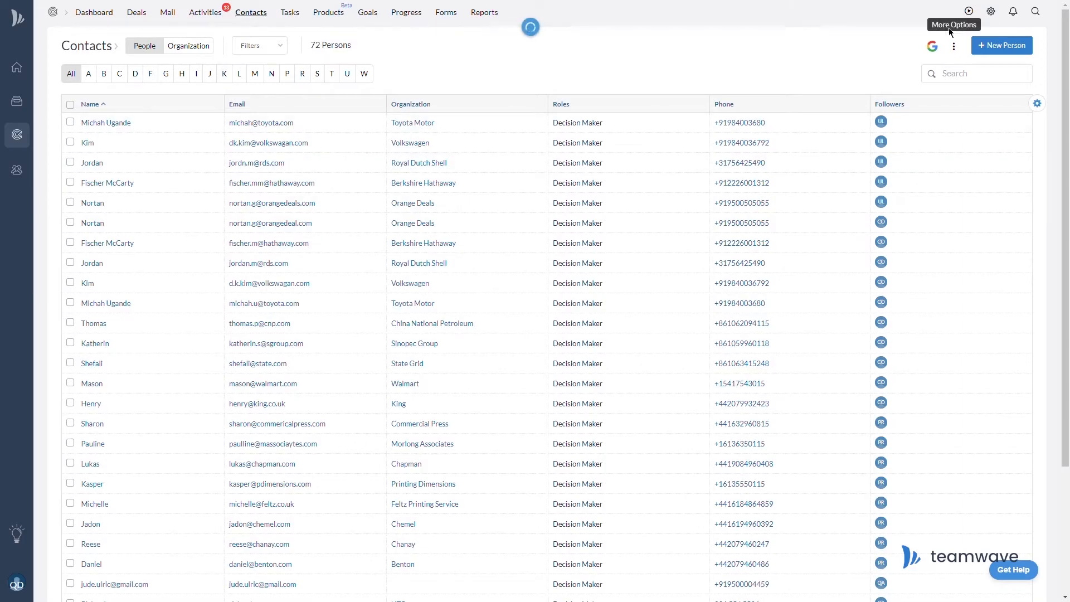
# Try adding organization Altoids India (altoids.co.in), then open a Berkshire Hathaway contact's record.
pyautogui.click(1002, 45)
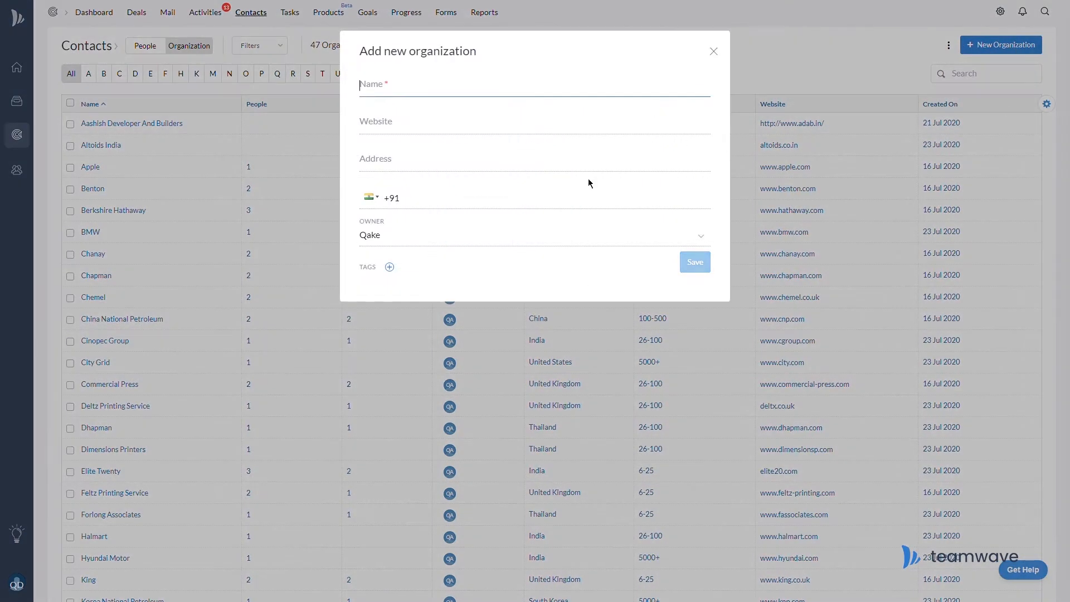
pyautogui.write('Altoids India')
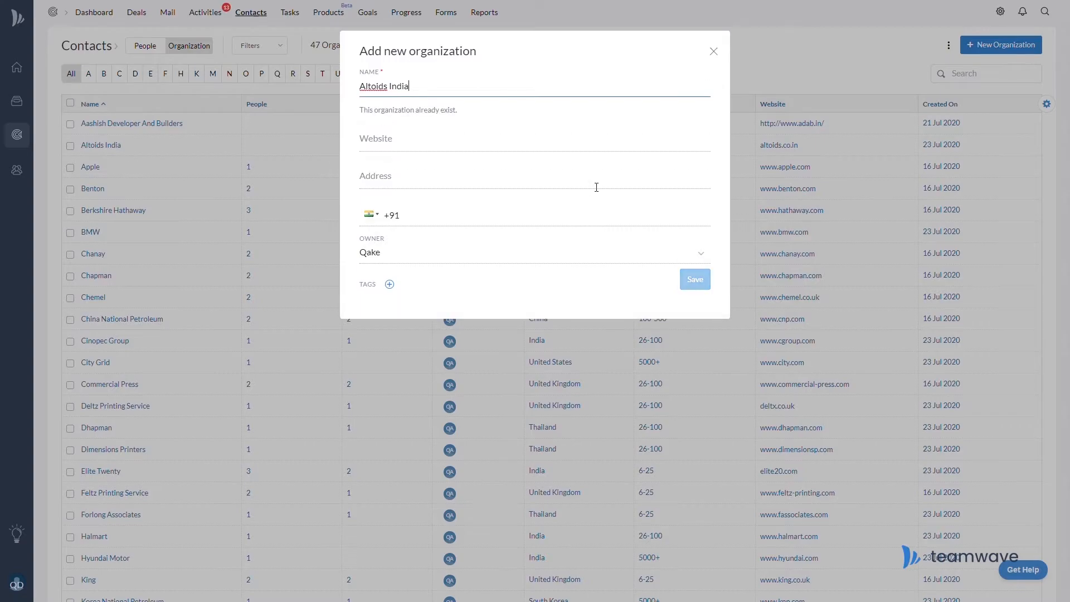
pyautogui.press('Tab')
pyautogui.write('altoids')
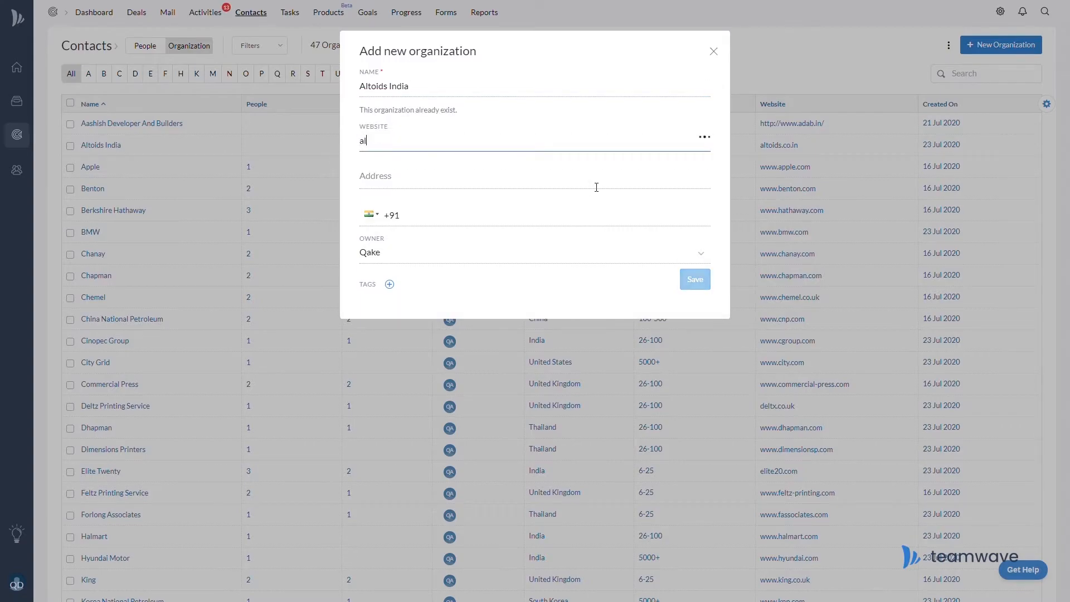
pyautogui.write('.co.in')
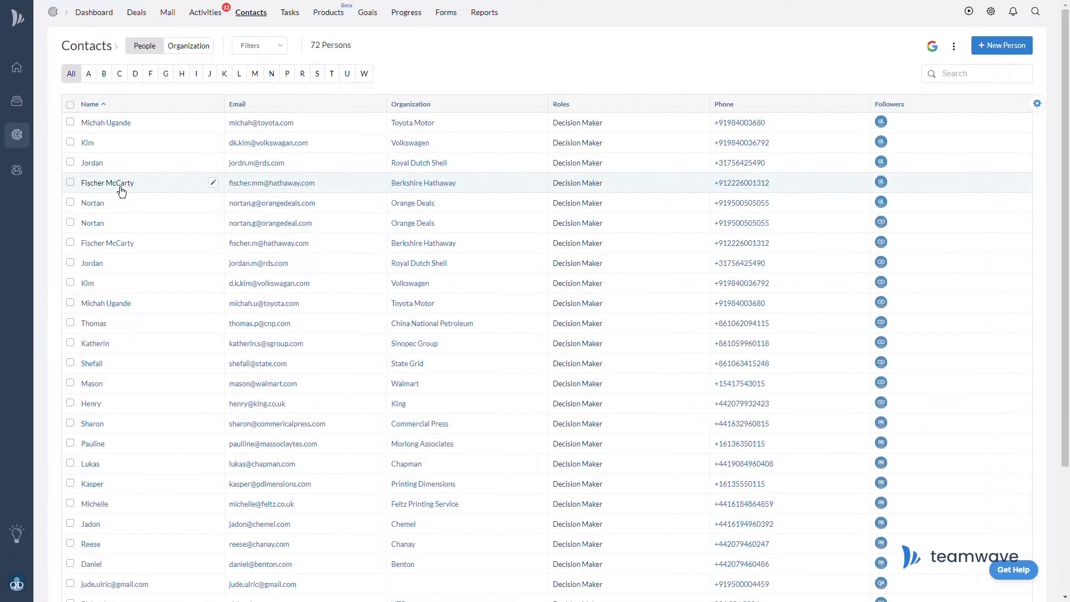
pyautogui.click(122, 184)
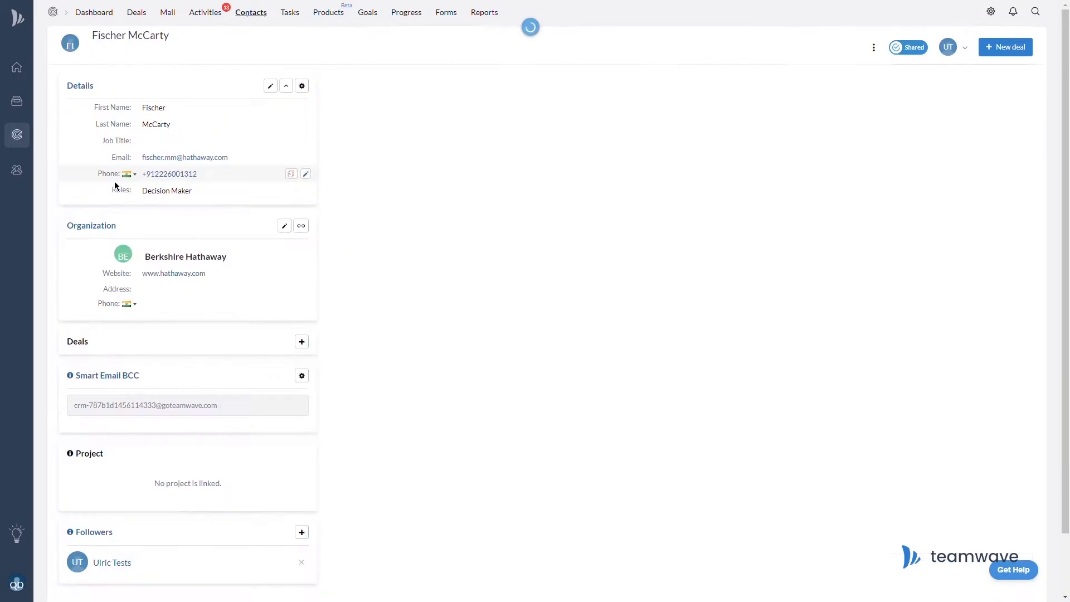
# Set up a merge with the duplicate contact found by name, keeping the first record's details.
pyautogui.click(873, 47)
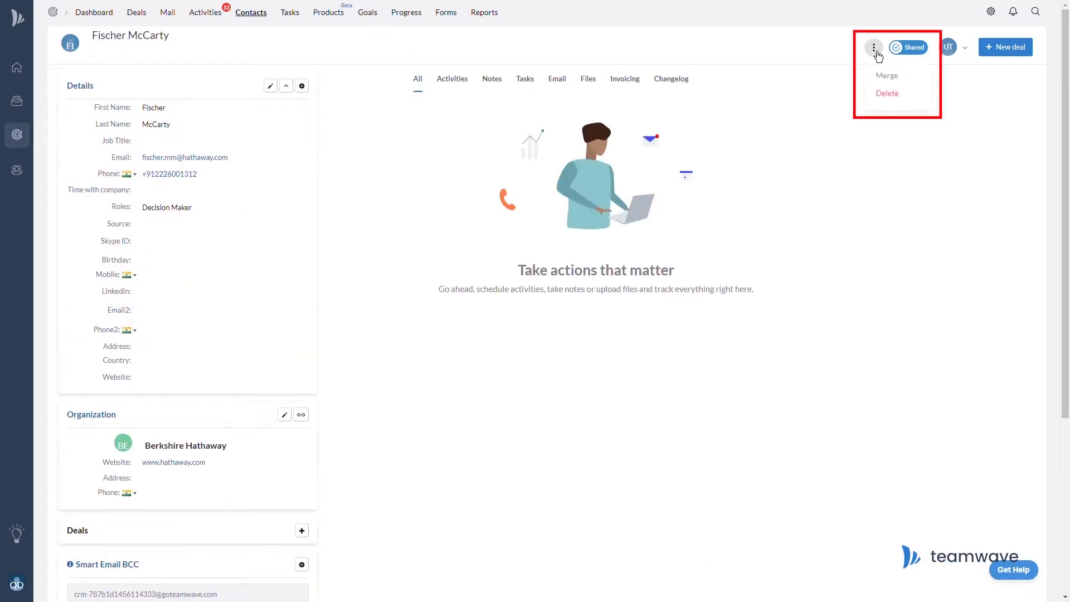
pyautogui.click(888, 83)
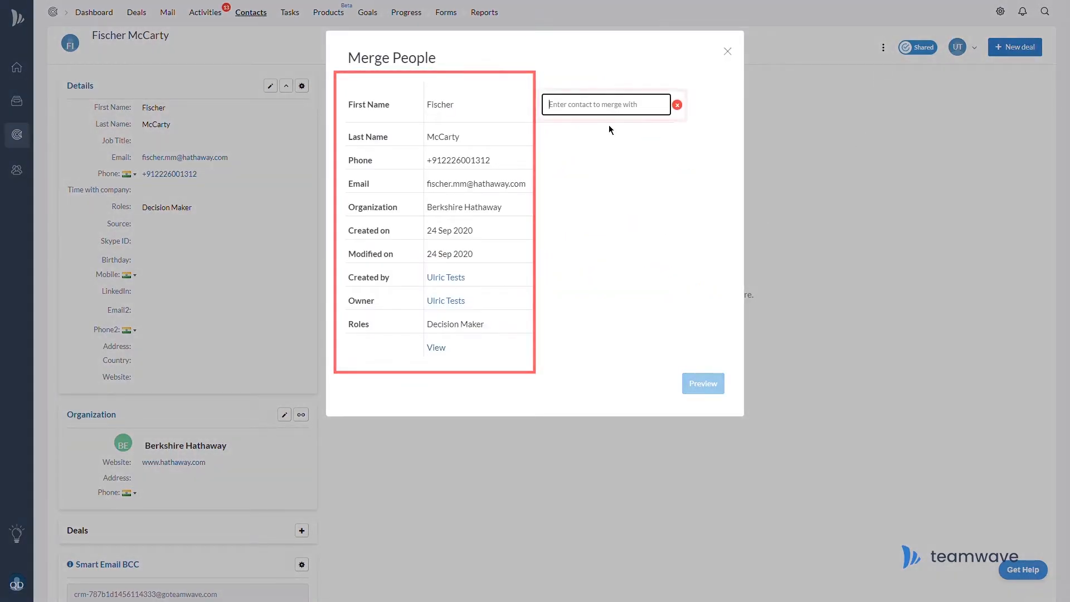
pyautogui.click(597, 106)
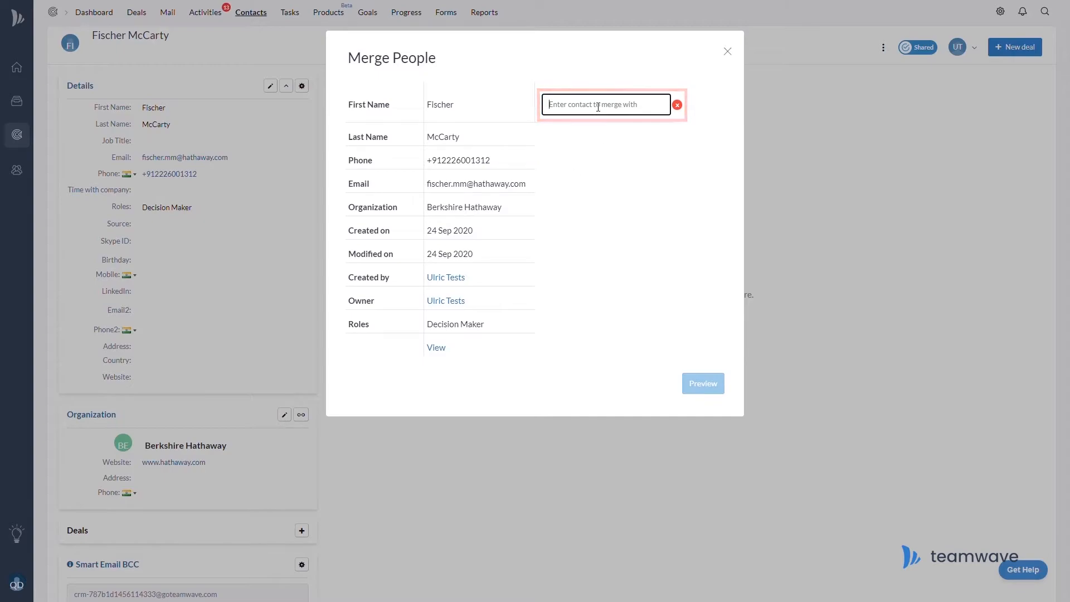
pyautogui.write('Fischer M')
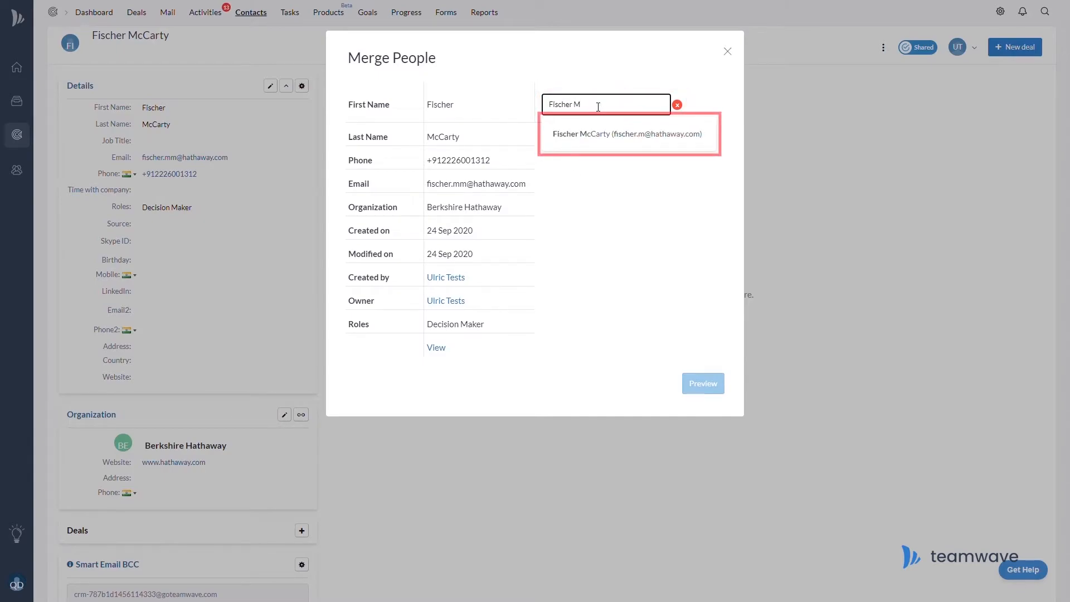
pyautogui.click(613, 134)
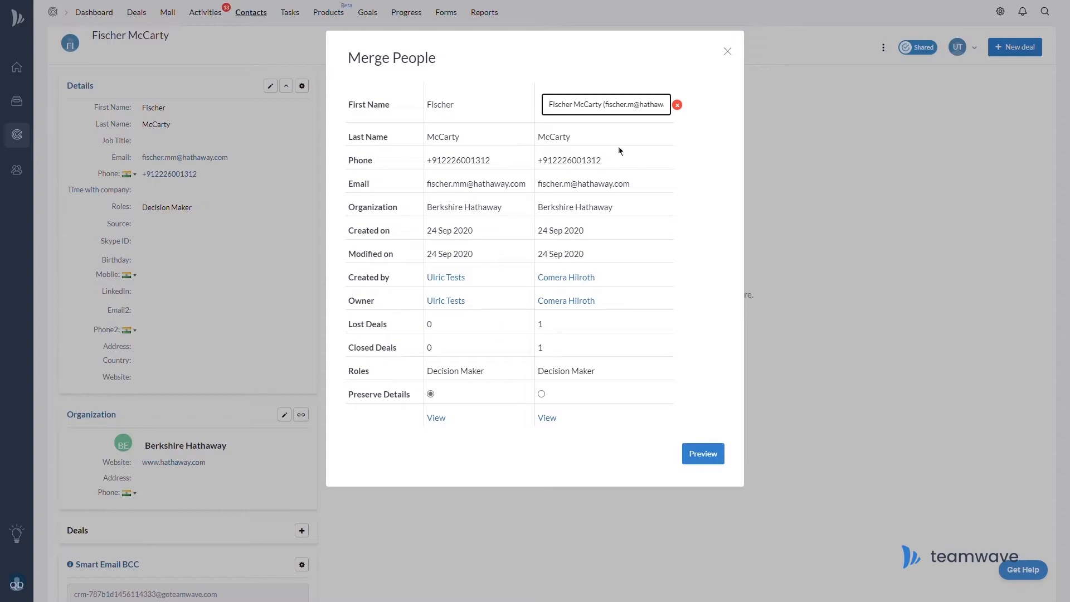
pyautogui.click(542, 394)
pyautogui.click(431, 394)
# Close the merge window and look at the Regular User role's CRM permissions.
pyautogui.click(729, 56)
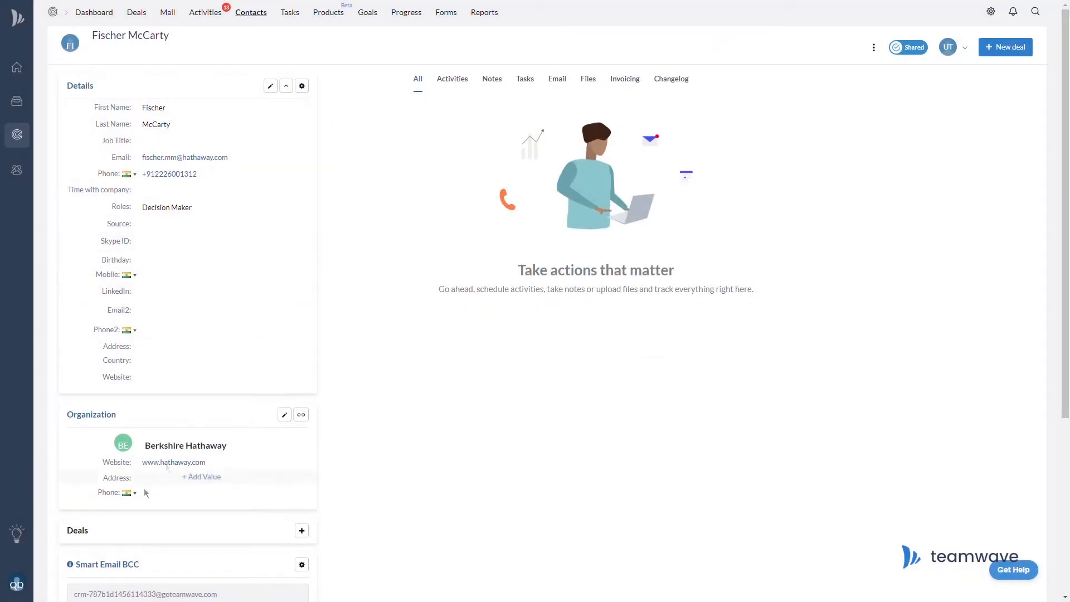
pyautogui.click(18, 586)
pyautogui.click(91, 496)
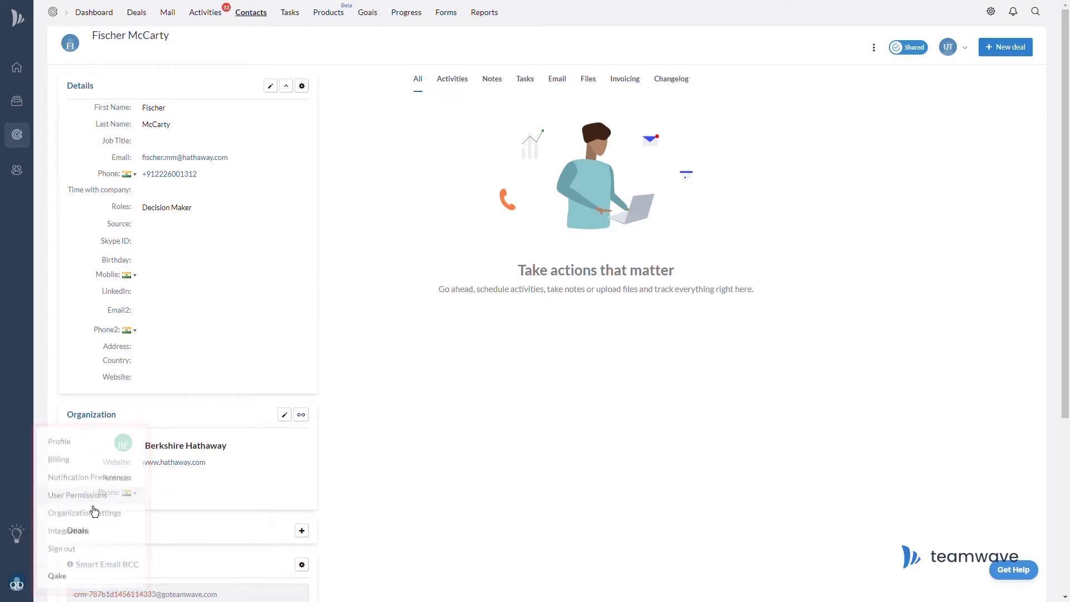
pyautogui.click(161, 201)
pyautogui.click(671, 130)
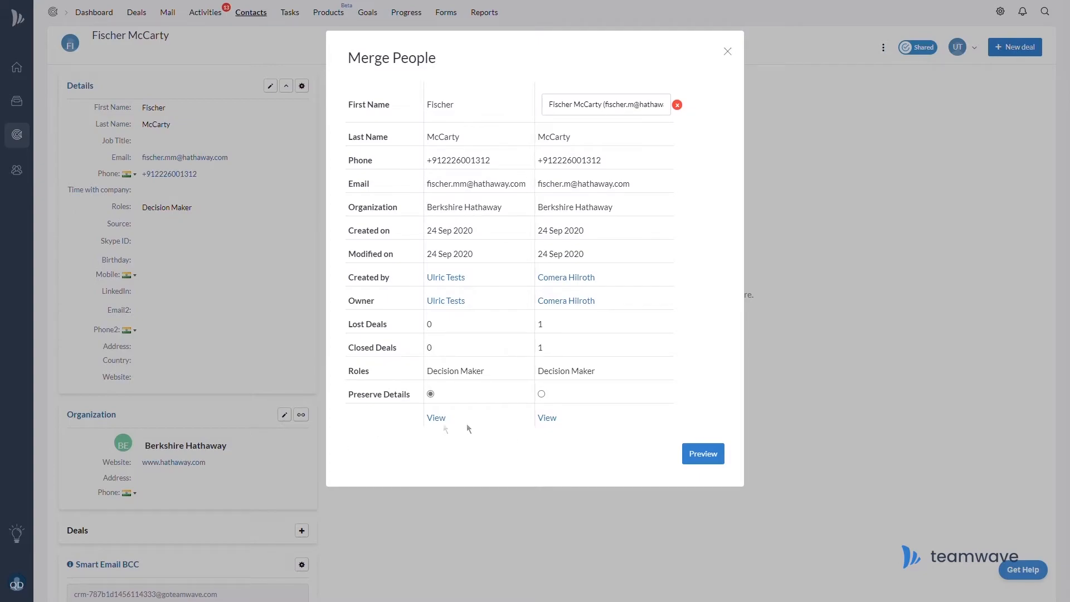
# Keep the second record's details, preview the merged contact, then go back to the merge choices.
pyautogui.click(542, 394)
pyautogui.click(715, 467)
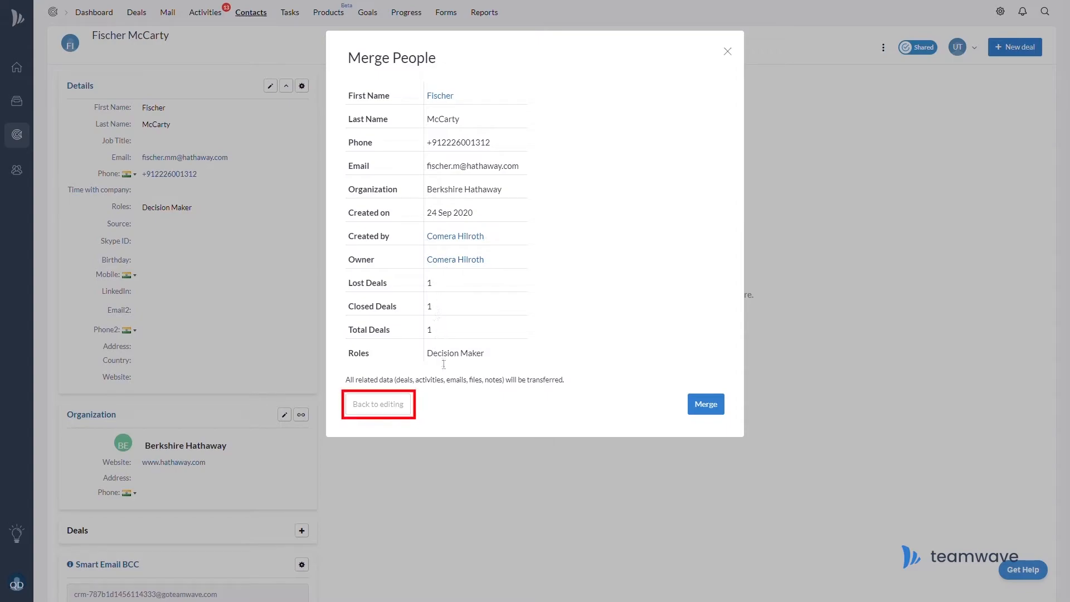
pyautogui.click(390, 414)
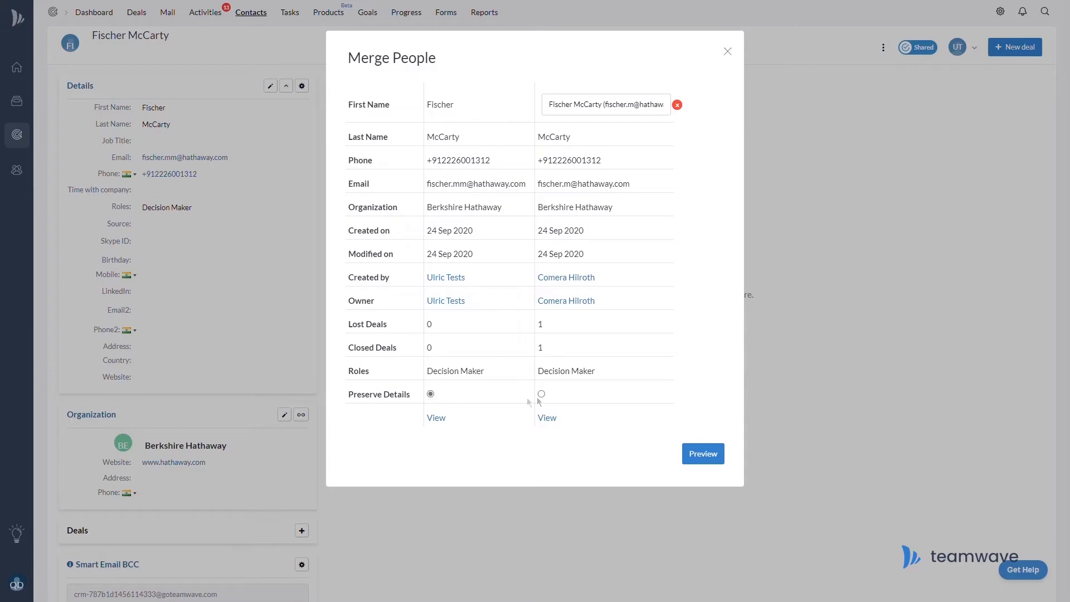
# Preview again and merge the two duplicate Berkshire Hathaway contacts.
pyautogui.click(699, 455)
pyautogui.click(712, 408)
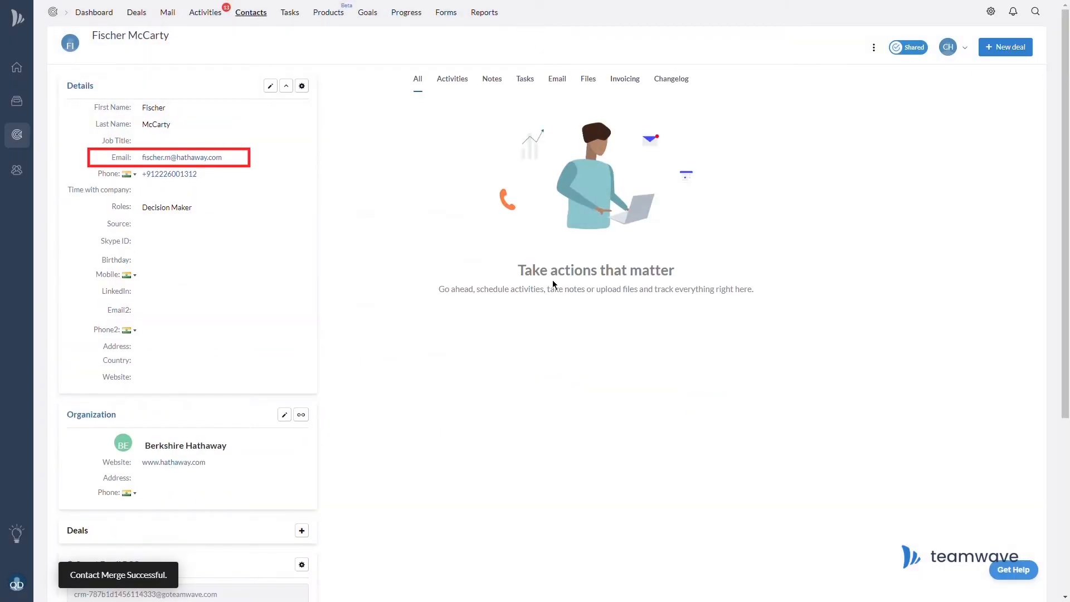
pyautogui.scroll(-3, 525, 265)
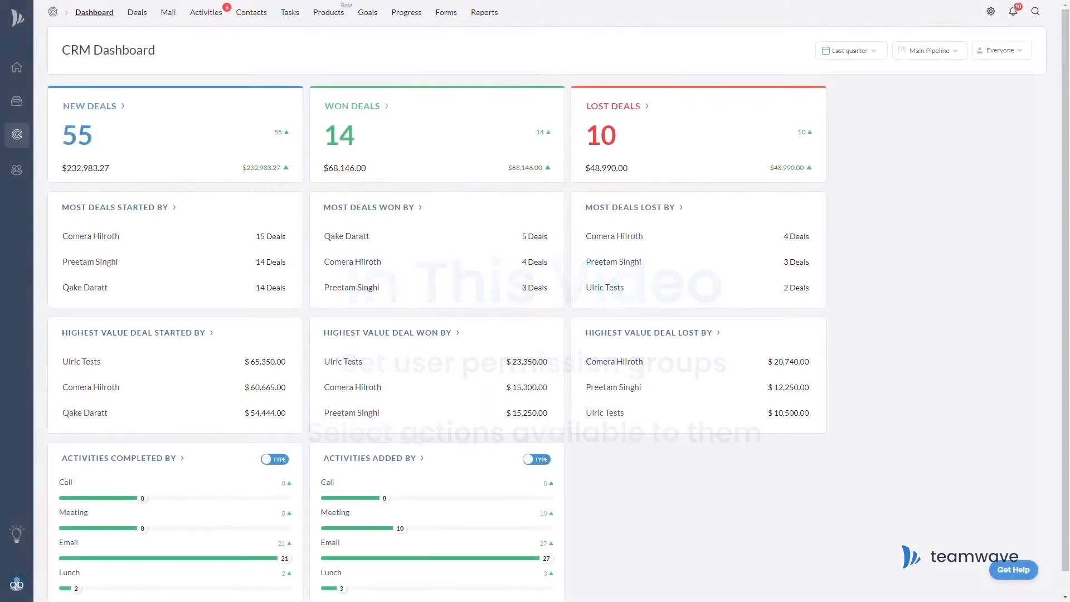
pyautogui.click(17, 583)
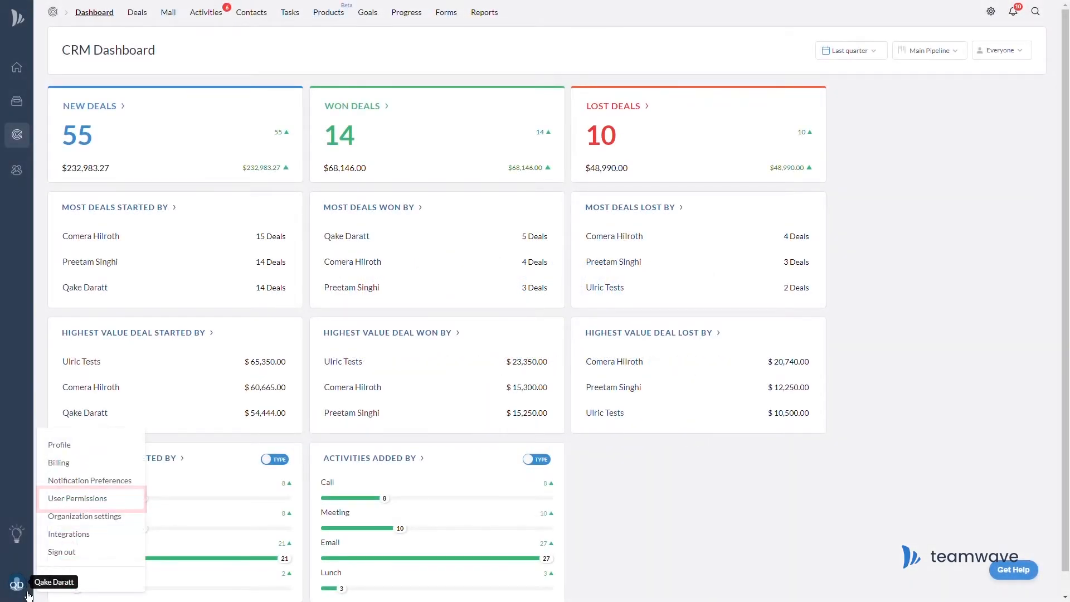
# Review the Regular User role's CRM and Projects permissions, then open the CRM visibility settings.
pyautogui.click(140, 502)
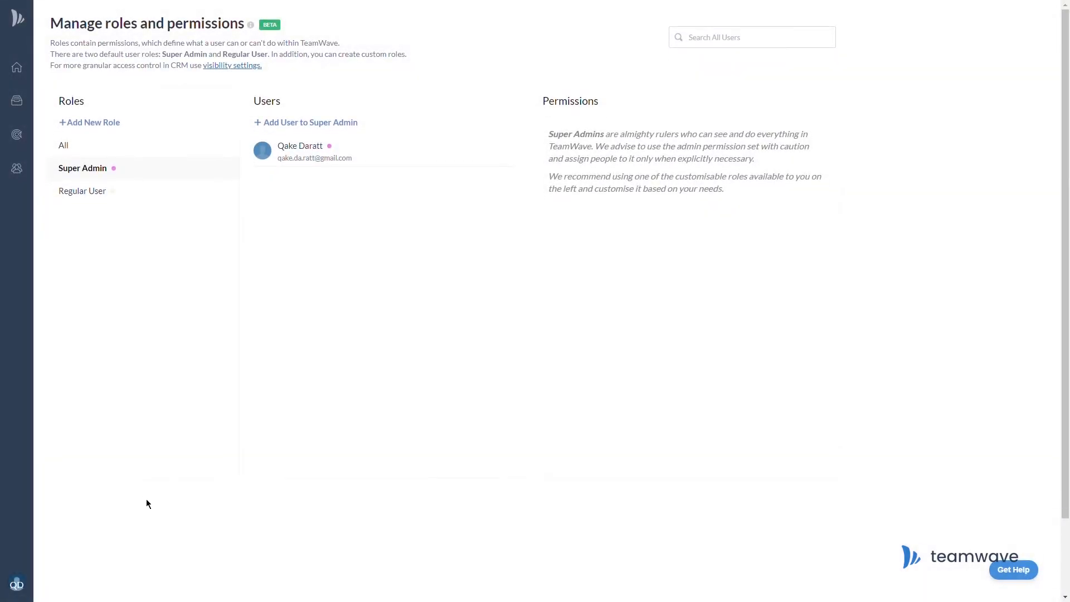
pyautogui.click(94, 191)
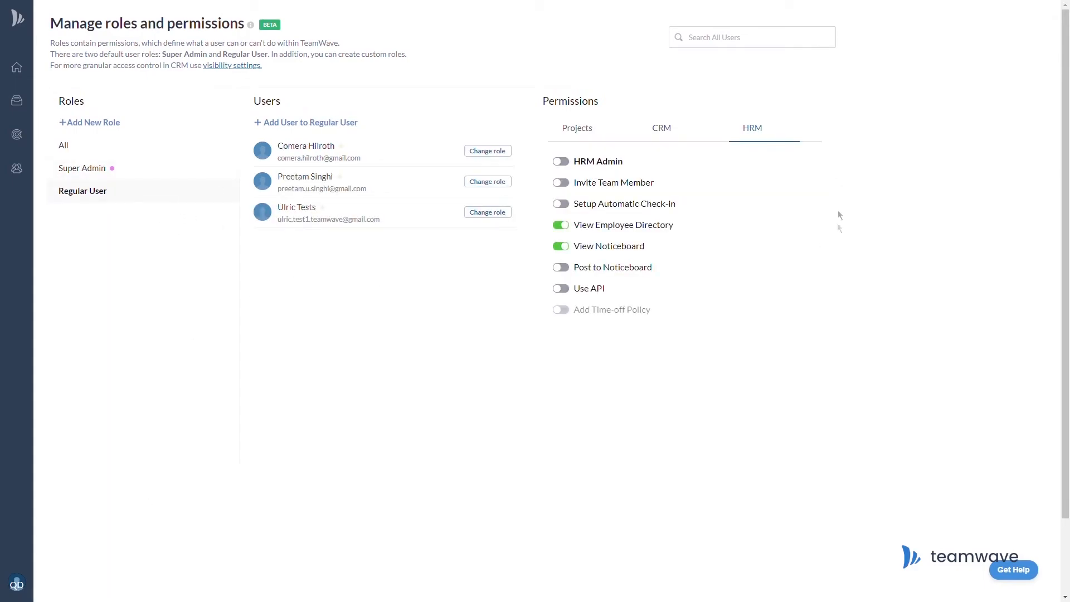
pyautogui.click(697, 135)
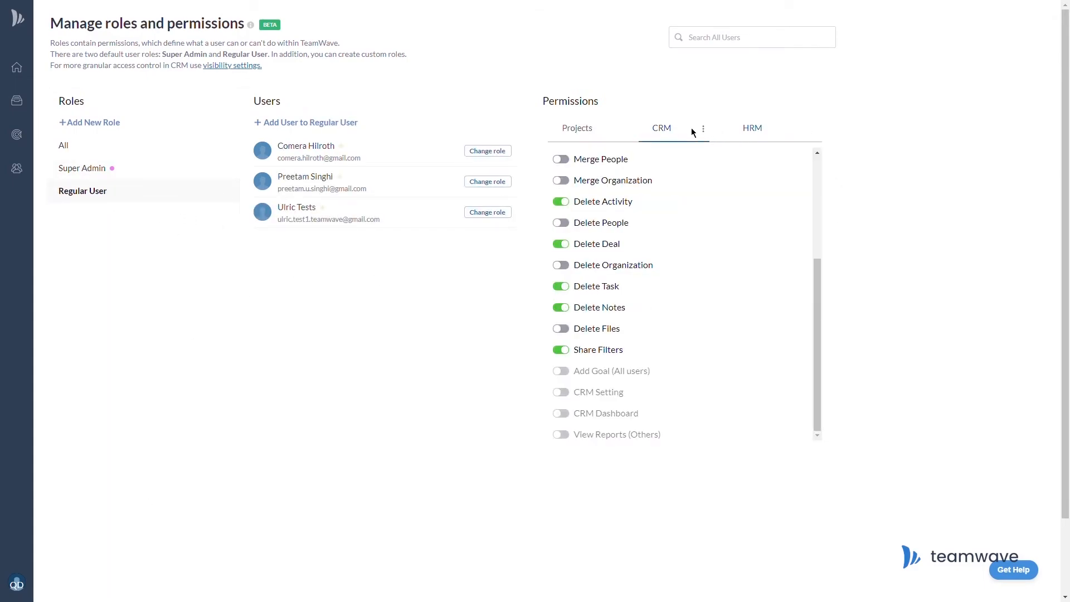
pyautogui.click(611, 130)
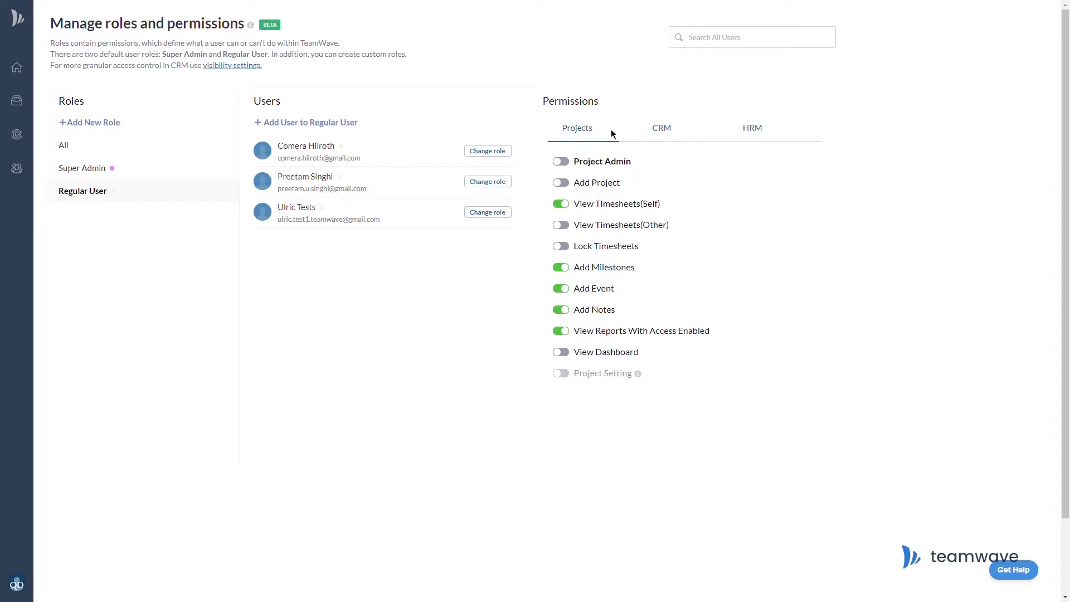
pyautogui.click(681, 136)
pyautogui.moveTo(819, 162)
pyautogui.mouseDown()
pyautogui.moveTo(822, 254)
pyautogui.moveTo(827, 160)
pyautogui.mouseUp()
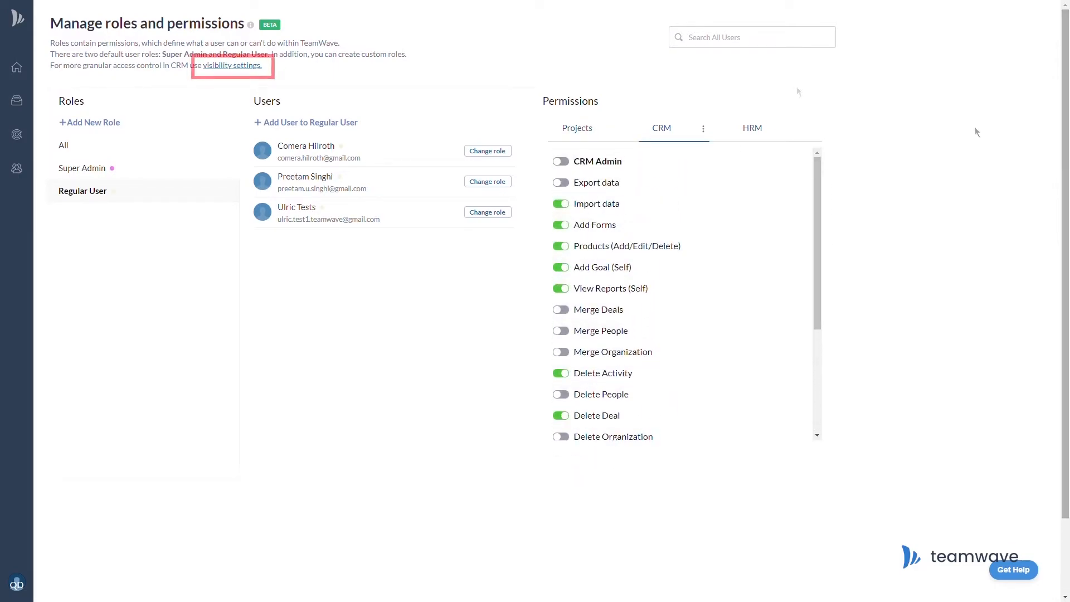
pyautogui.click(232, 76)
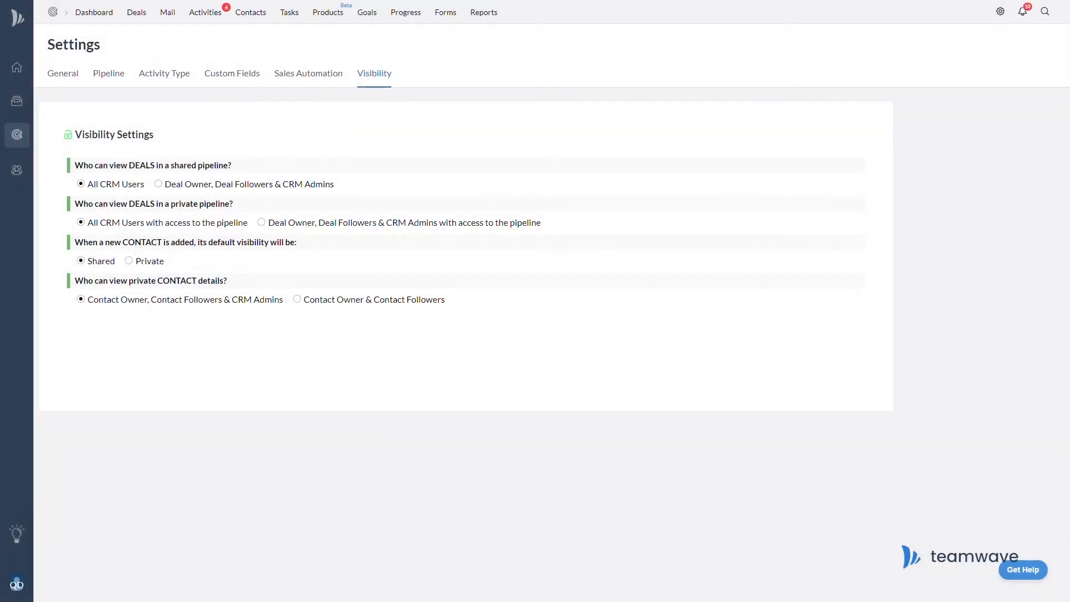
pyautogui.click(16, 585)
# Leave visibility settings unchanged and return to the User Permissions roles page.
pyautogui.click(106, 501)
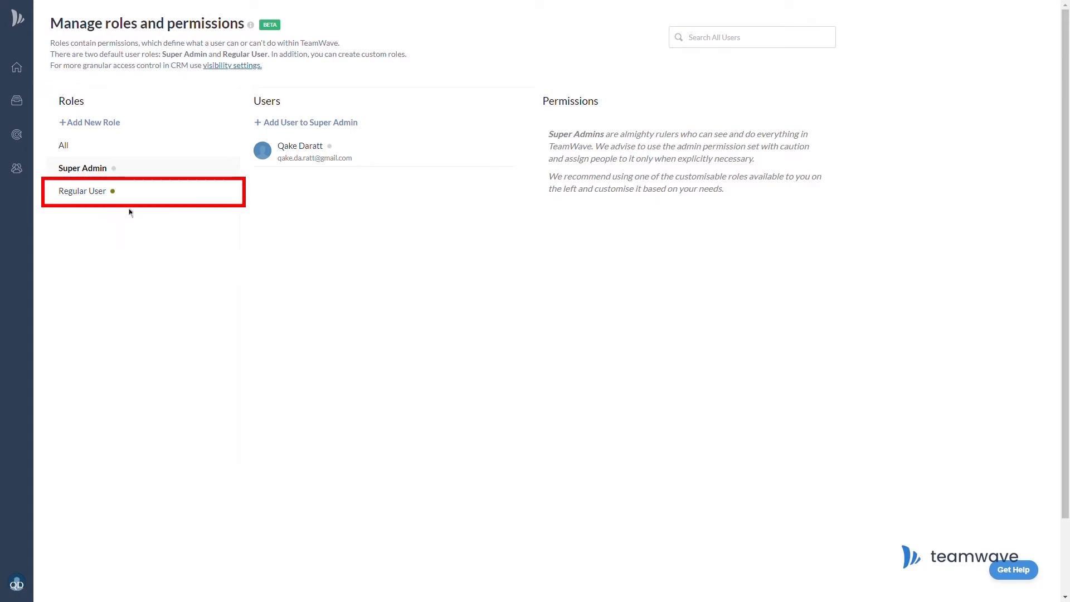
# Review the Regular User role's members and its CRM and HRM permission lists.
pyautogui.click(150, 194)
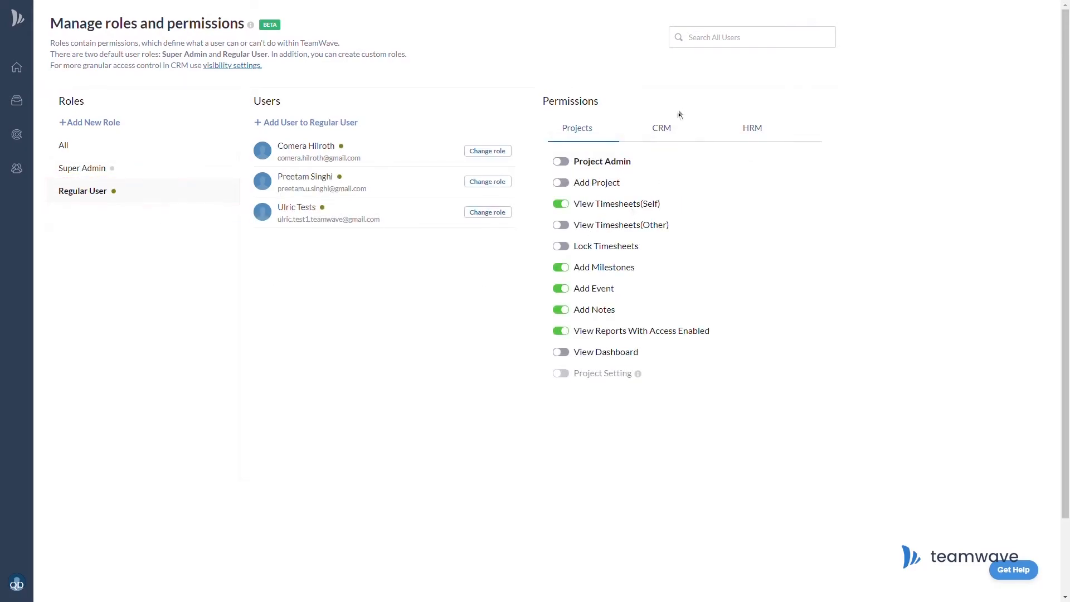
pyautogui.click(673, 132)
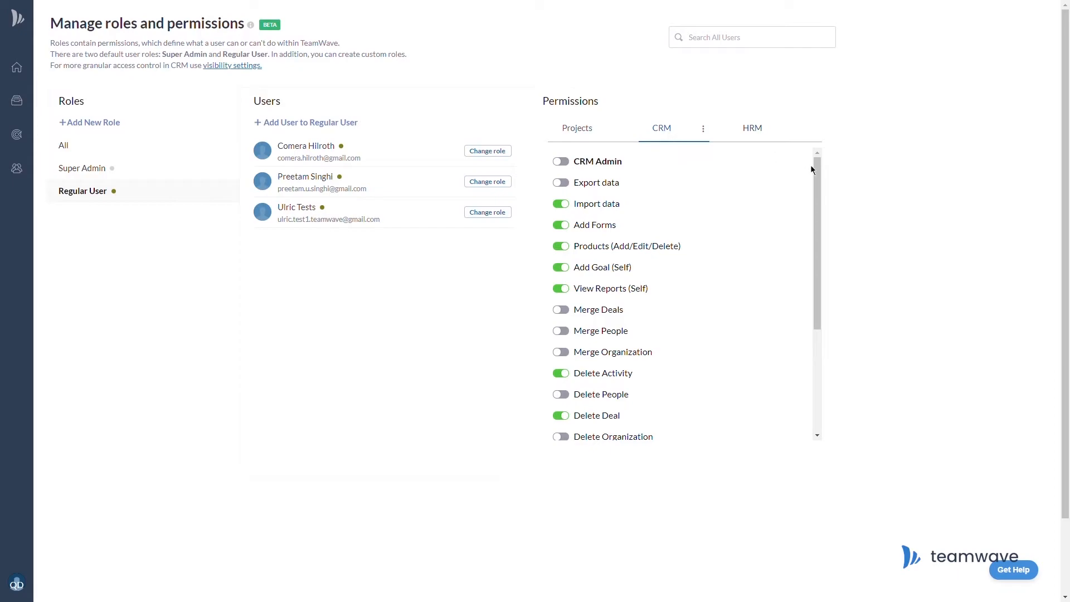
pyautogui.moveTo(818, 176)
pyautogui.mouseDown()
pyautogui.moveTo(819, 270)
pyautogui.moveTo(819, 162)
pyautogui.mouseUp()
pyautogui.click(756, 130)
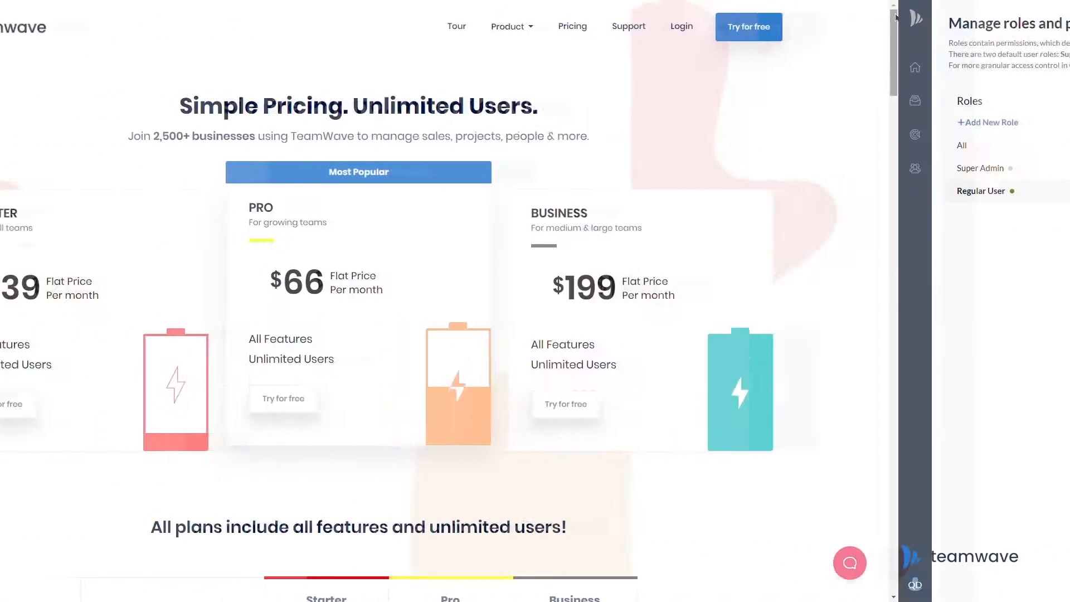
# Scroll the pricing comparison to the Custom Roles row showing 2, 5 and 10 roles.
pyautogui.scroll(-3, 1067, 45)
pyautogui.scroll(-5, 1067, 45)
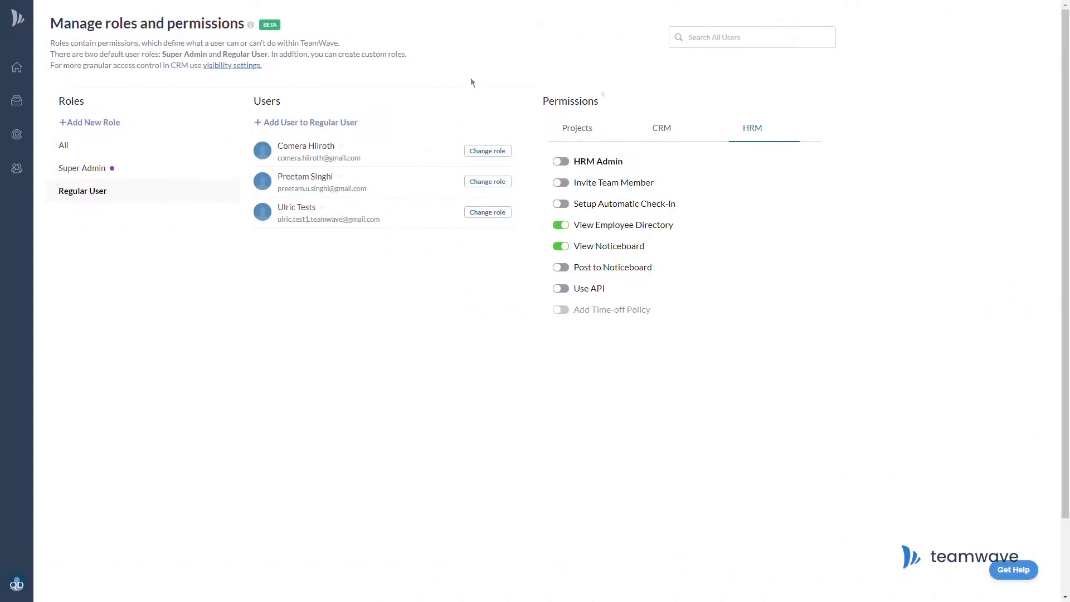
pyautogui.click(103, 120)
# Create a role named 'Manager' and assign the searched user to it.
pyautogui.write('Manager')
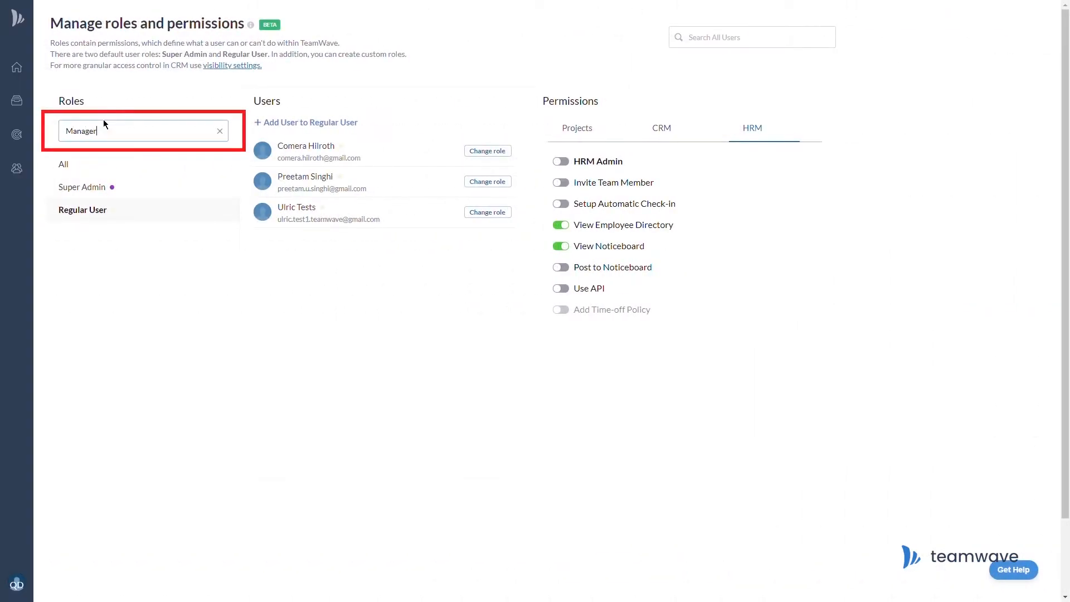
pyautogui.press('Return')
pyautogui.click(305, 119)
pyautogui.write('Preeta')
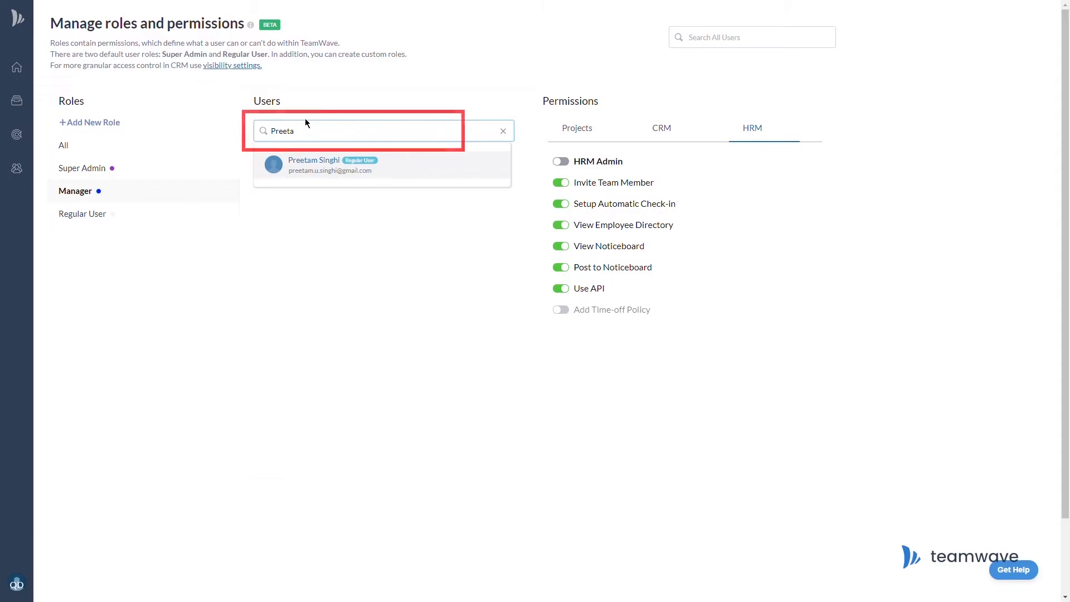
pyautogui.click(341, 163)
# Compare Manager's CRM and Projects permissions against Regular User's Projects, CRM and HRM permissions.
pyautogui.click(669, 142)
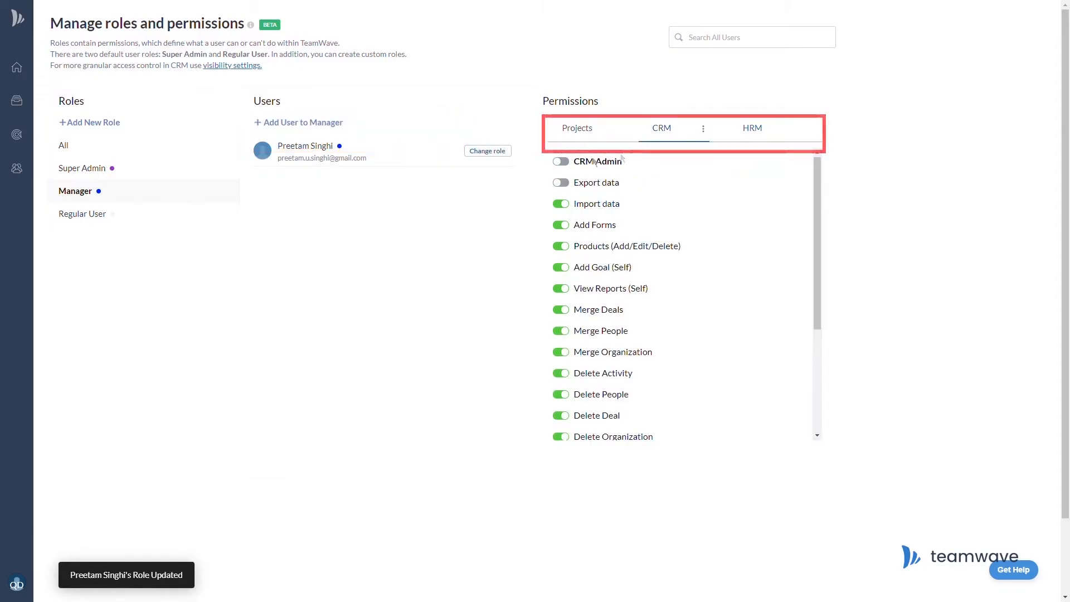
pyautogui.click(612, 140)
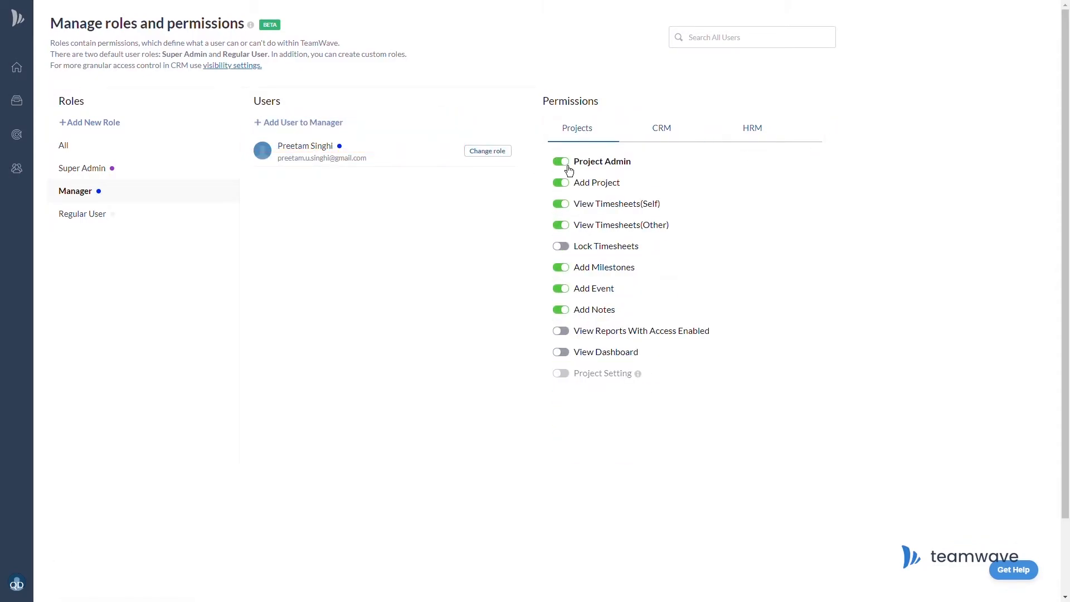
pyautogui.click(96, 216)
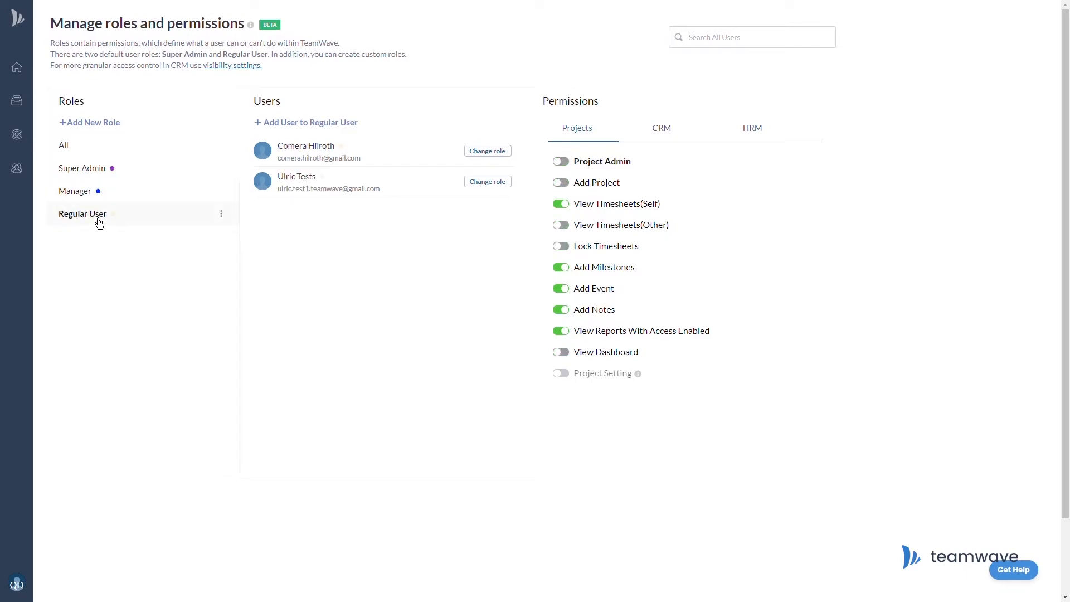
pyautogui.click(668, 129)
pyautogui.moveTo(817, 170); pyautogui.dragTo(818, 217)
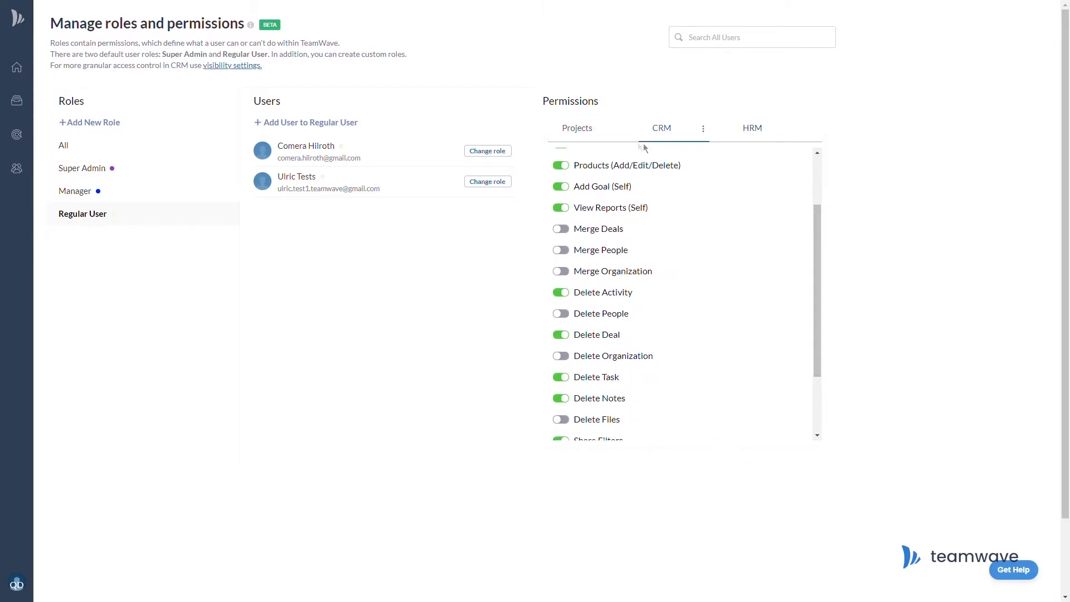
pyautogui.click(601, 138)
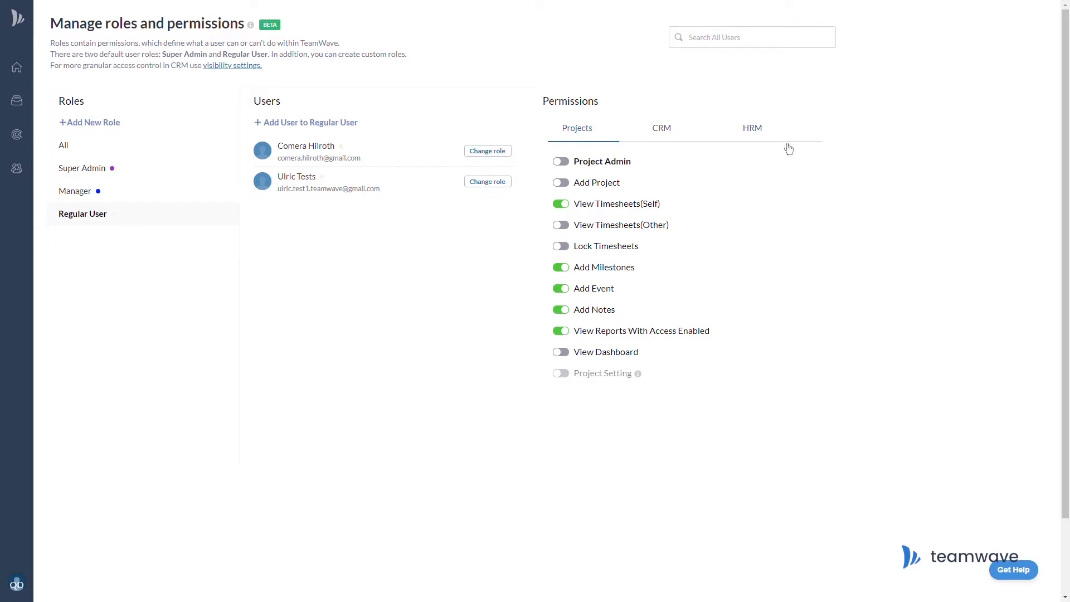
pyautogui.click(755, 129)
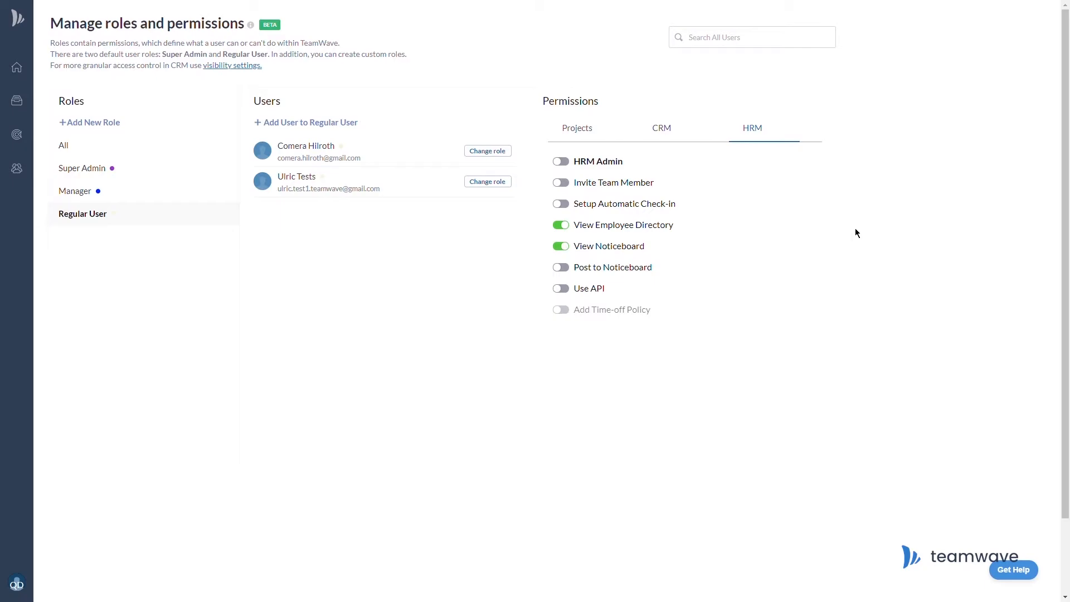
pyautogui.click(671, 138)
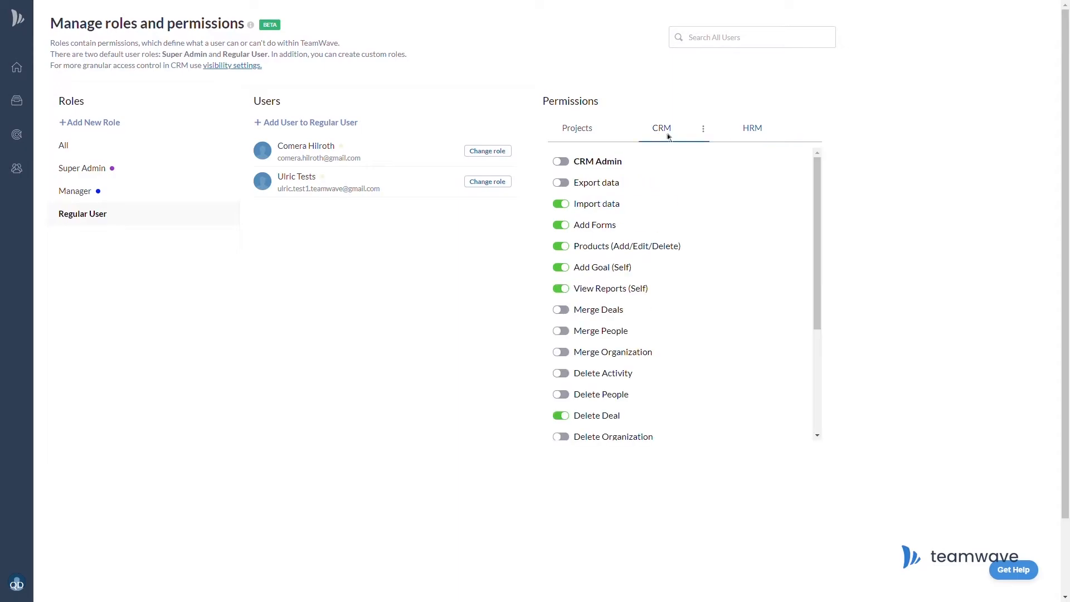
pyautogui.click(580, 134)
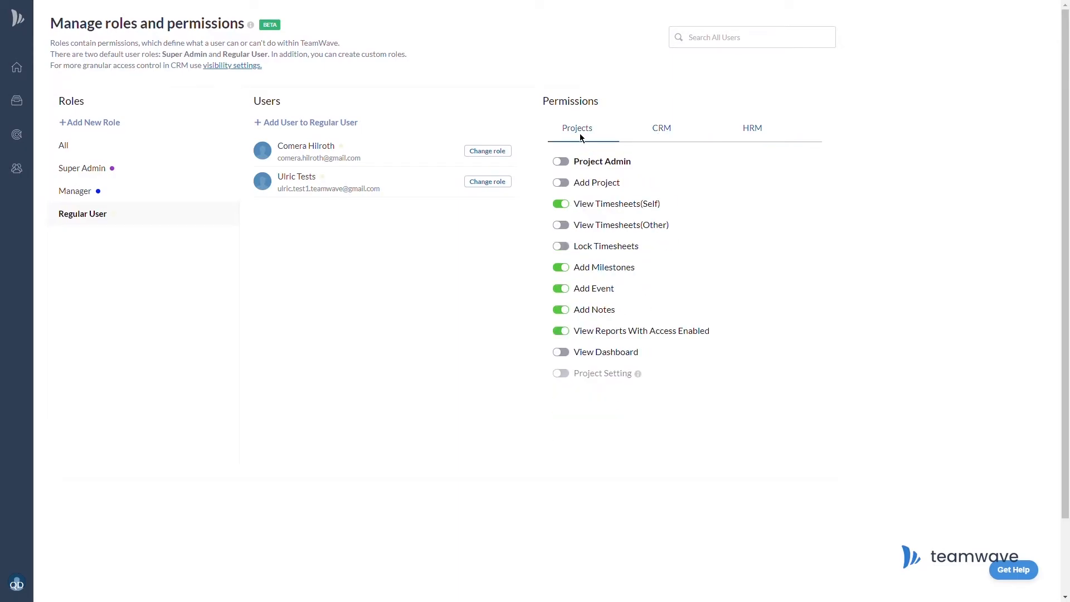
# Recheck the Manager role's CRM and HRM permissions.
pyautogui.click(114, 196)
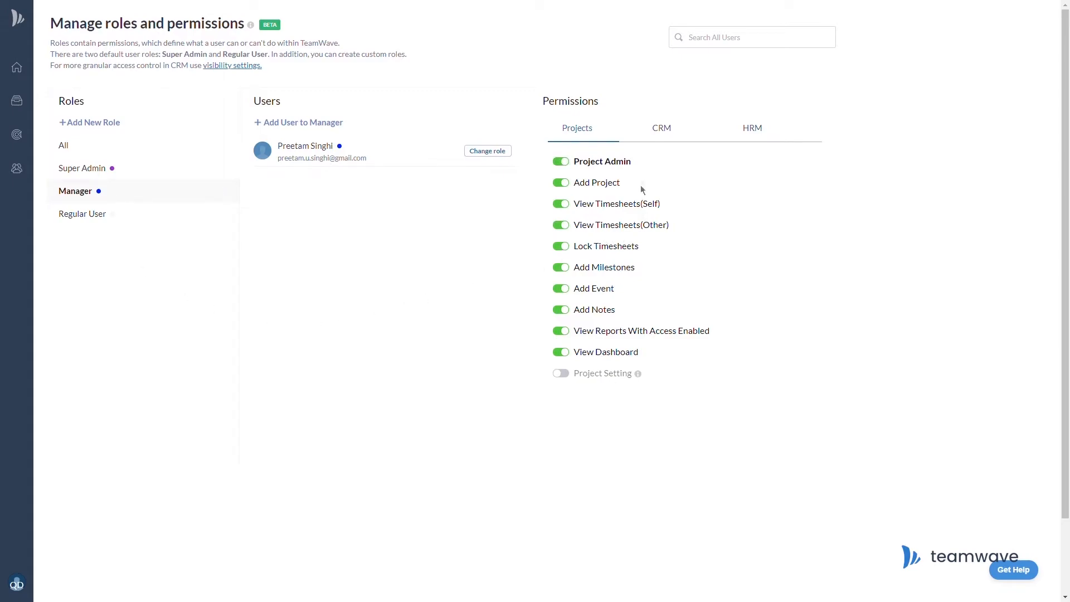
pyautogui.click(662, 135)
pyautogui.moveTo(817, 180); pyautogui.dragTo(825, 287)
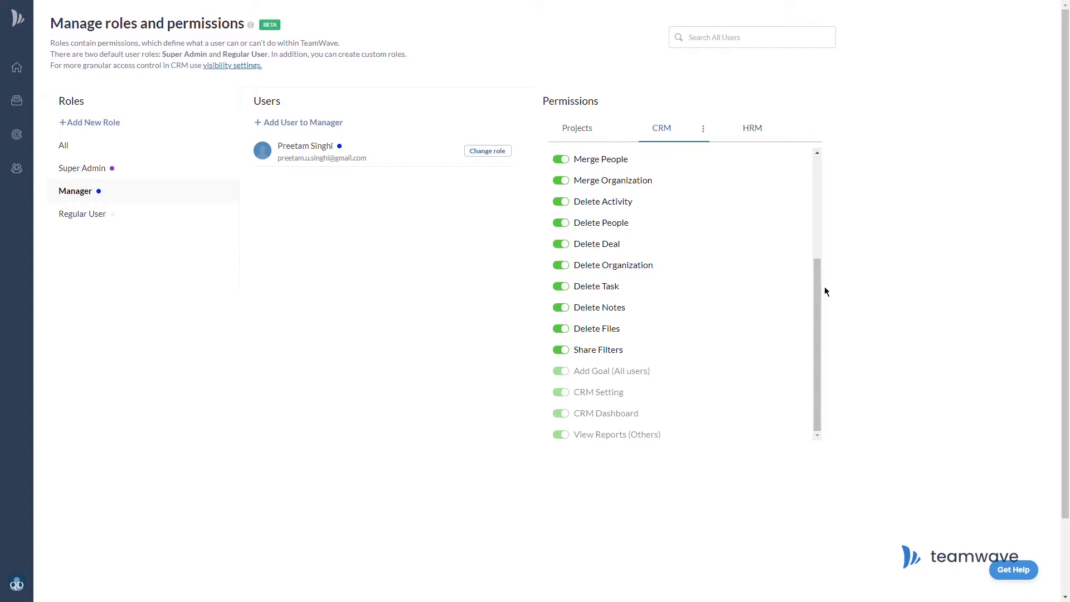
pyautogui.click(756, 132)
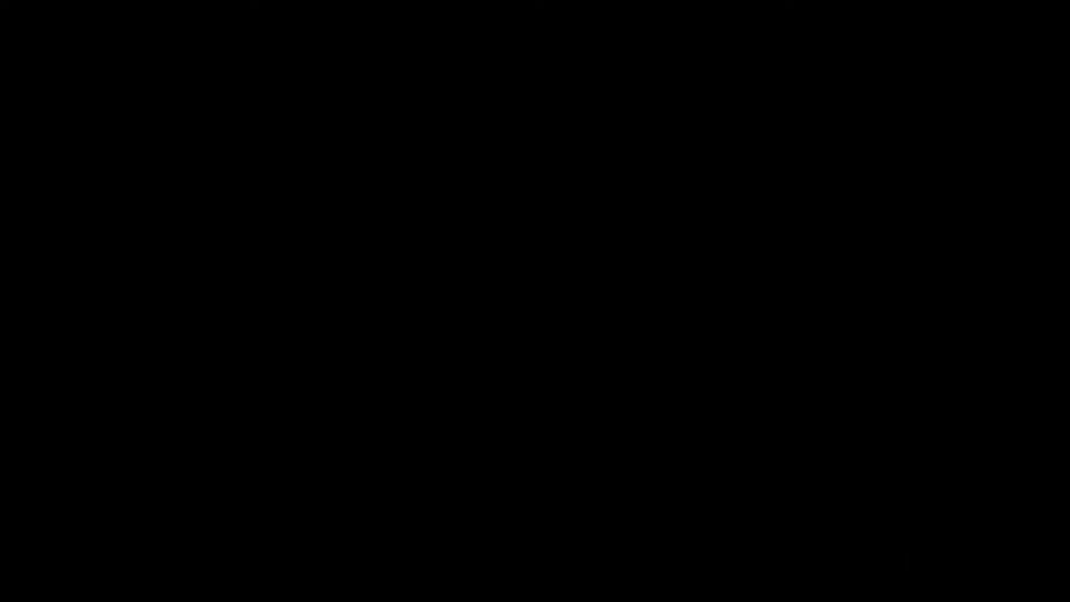
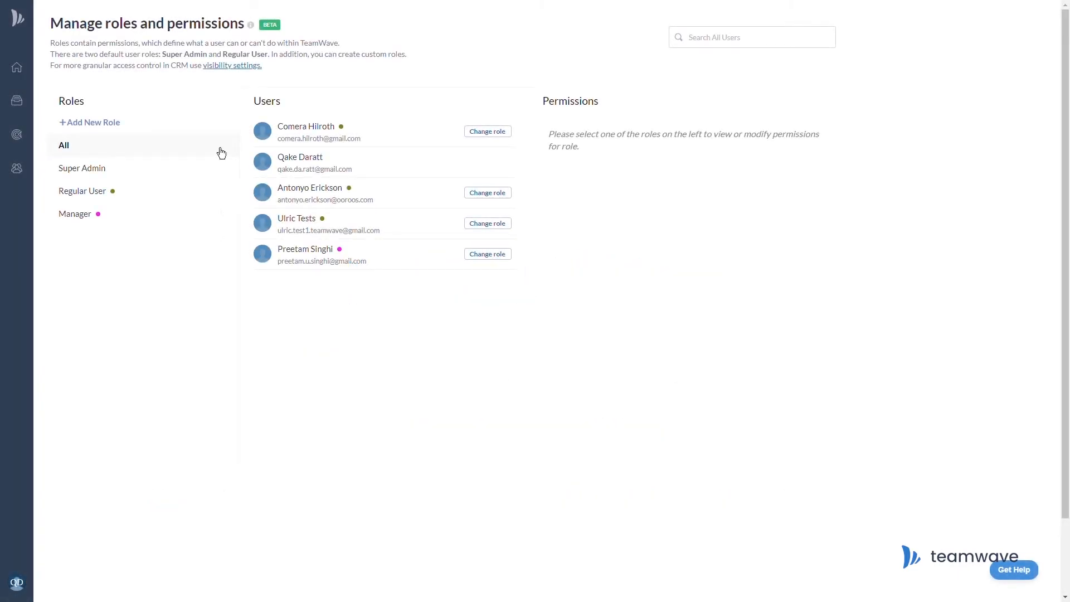
# Inspect the Super Admin, Regular User and Manager roles, then open the CRM visibility settings.
pyautogui.click(210, 178)
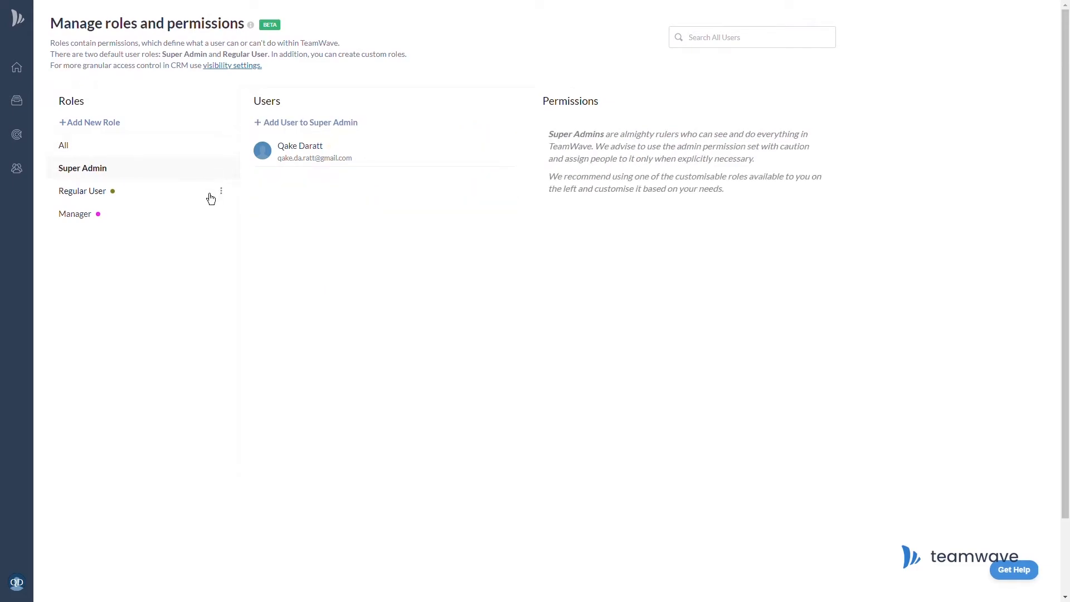
pyautogui.click(210, 199)
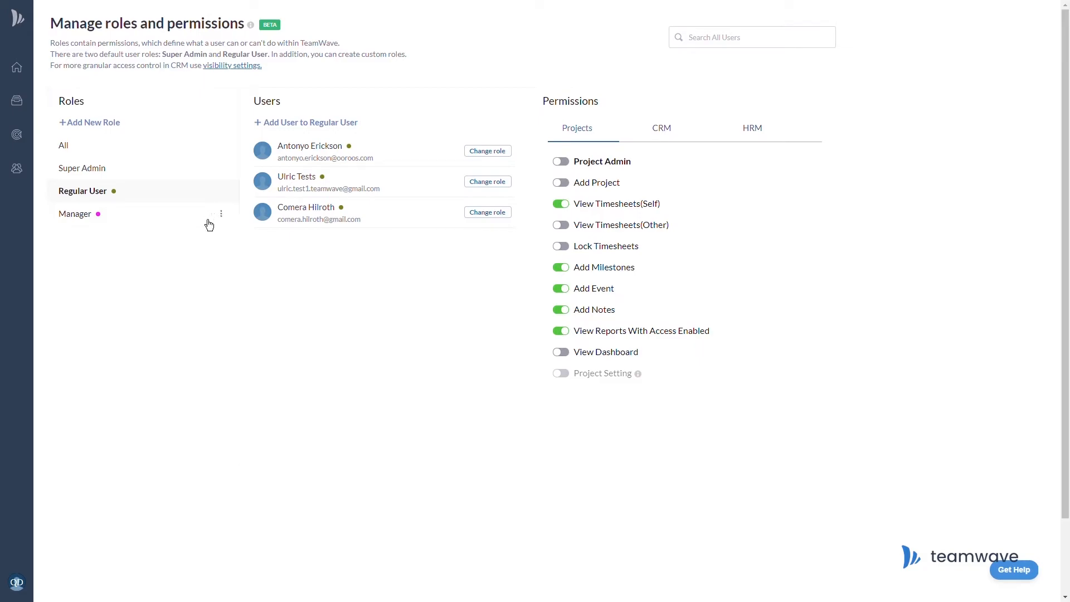
pyautogui.click(210, 225)
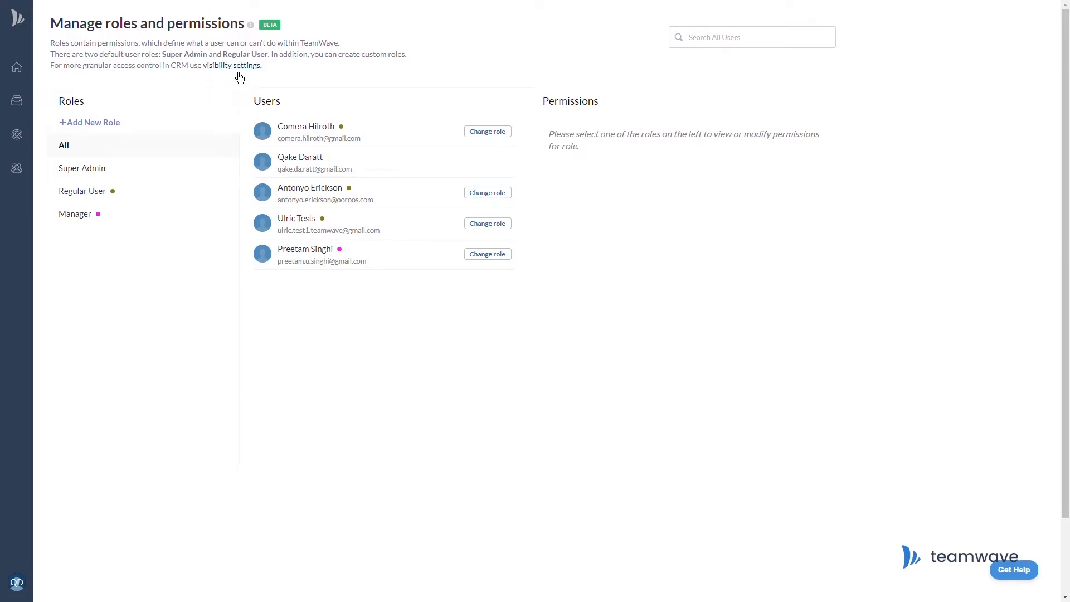
pyautogui.click(235, 69)
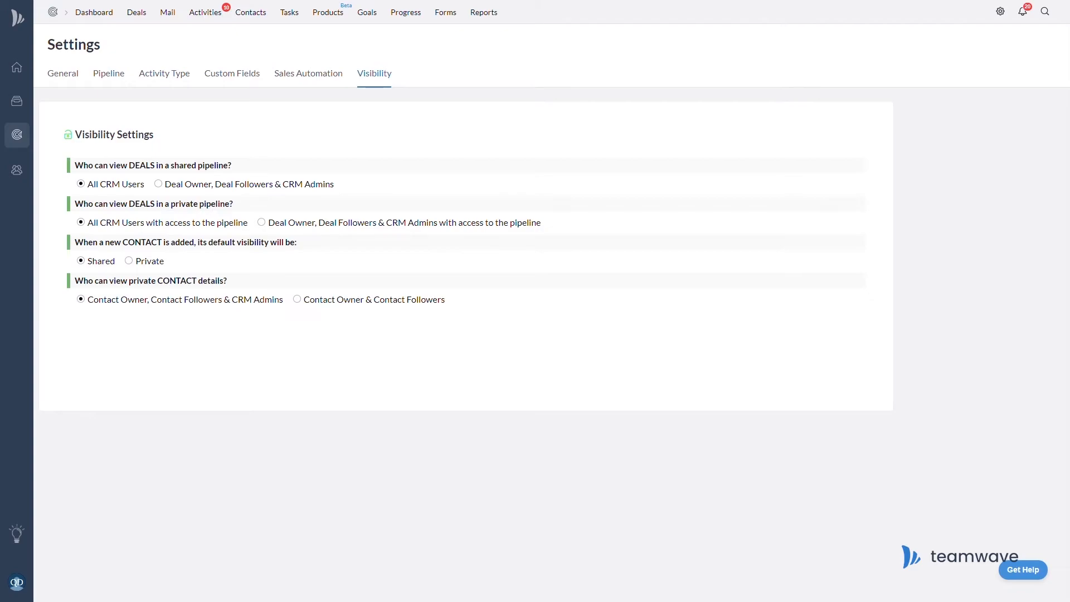
# Limit all pipeline deals to Deal Owner/followers/admins, make new contacts Private, restrict private details to owners and followers.
pyautogui.click(158, 184)
pyautogui.click(268, 224)
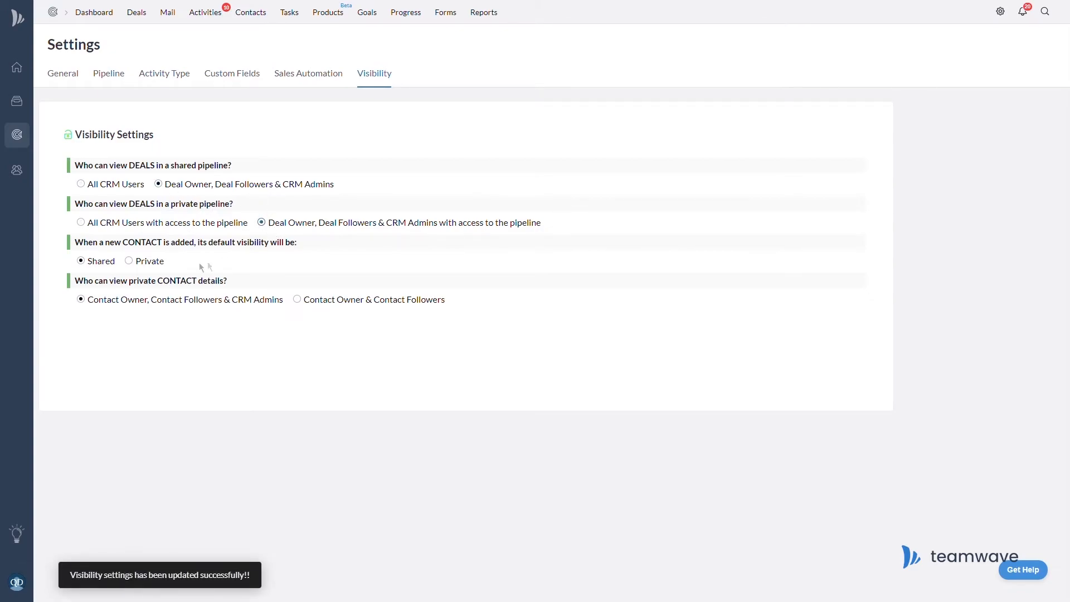
pyautogui.click(129, 261)
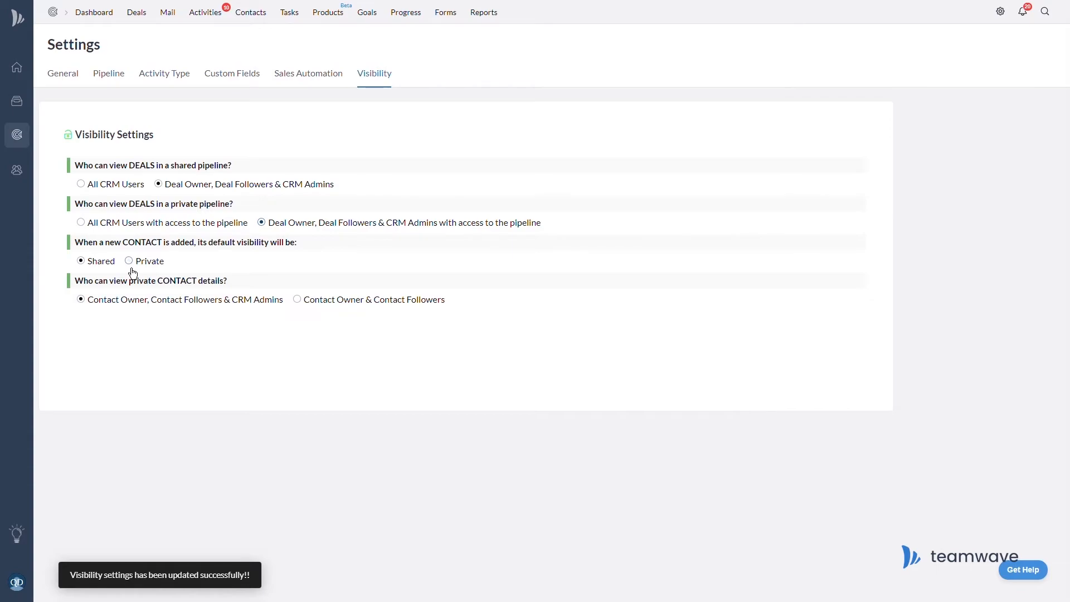
pyautogui.click(306, 309)
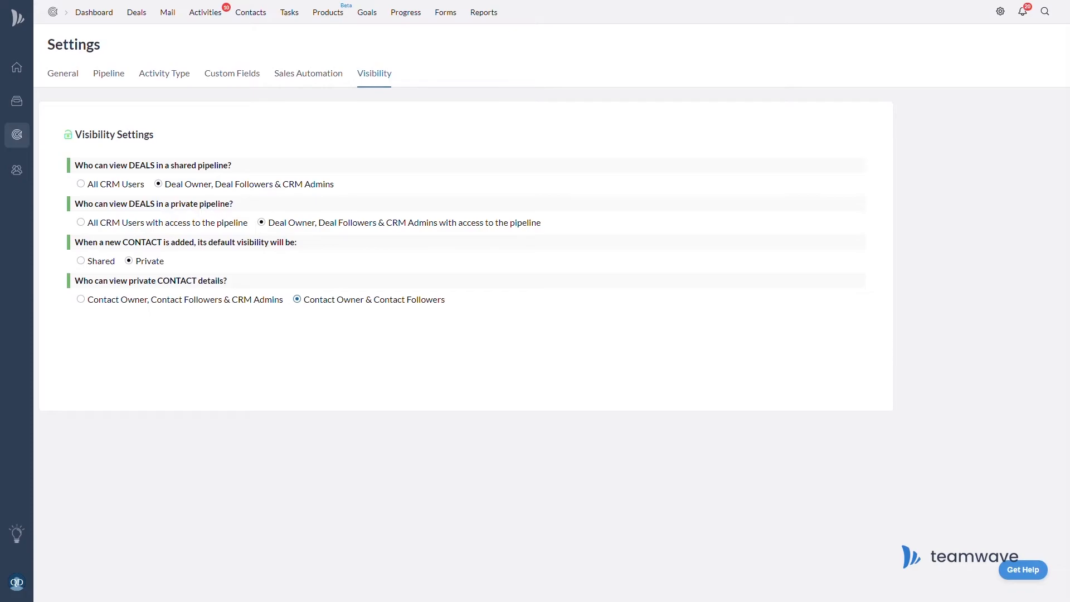
pyautogui.click(117, 83)
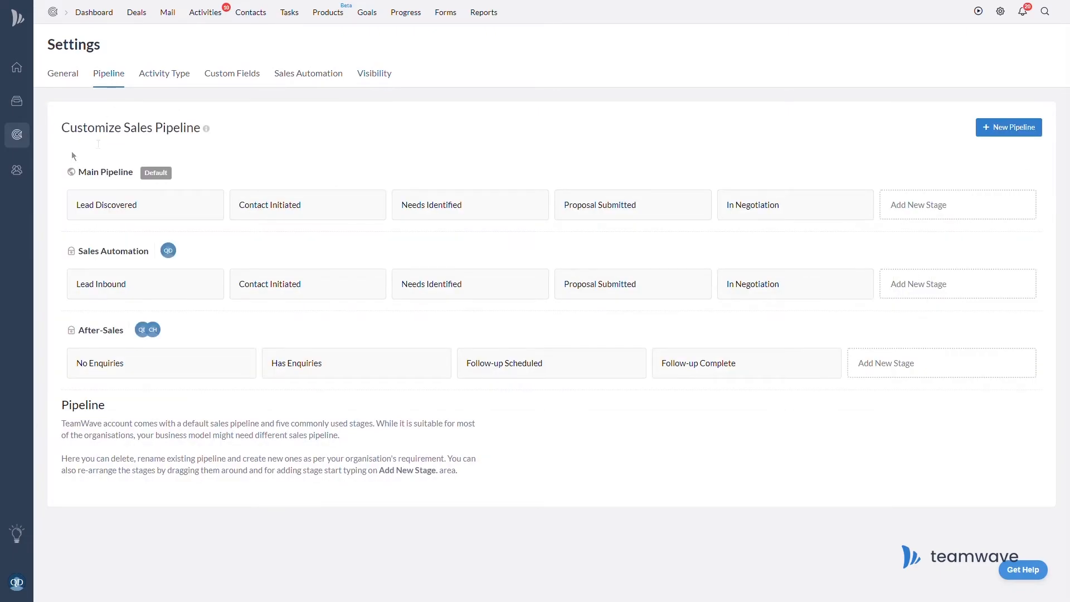
# Review and re-save the After-Sales pipeline settings.
pyautogui.moveTo(73, 255)
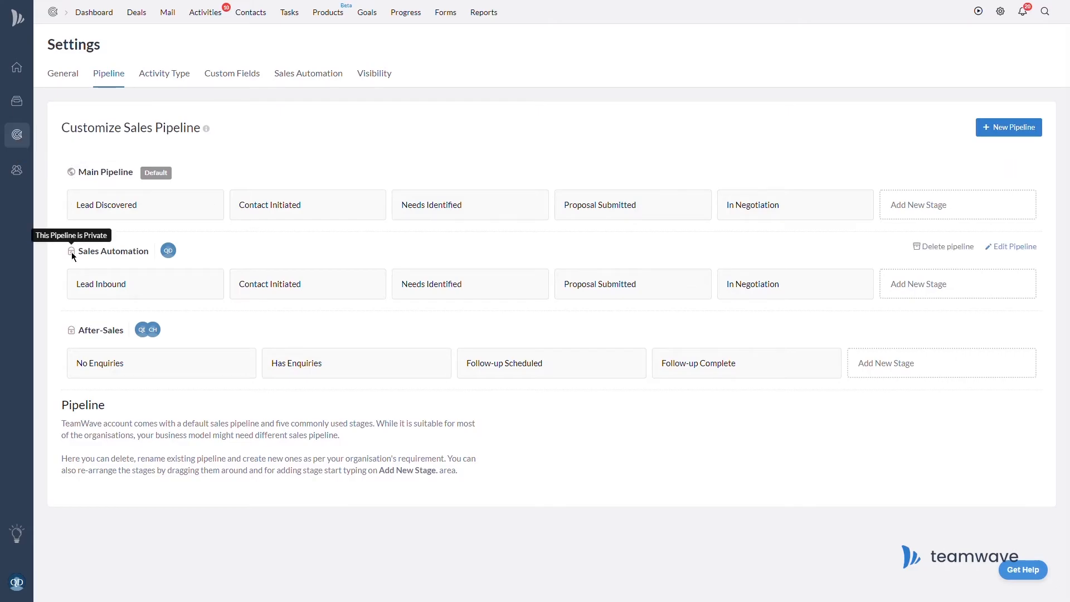
pyautogui.moveTo(73, 333)
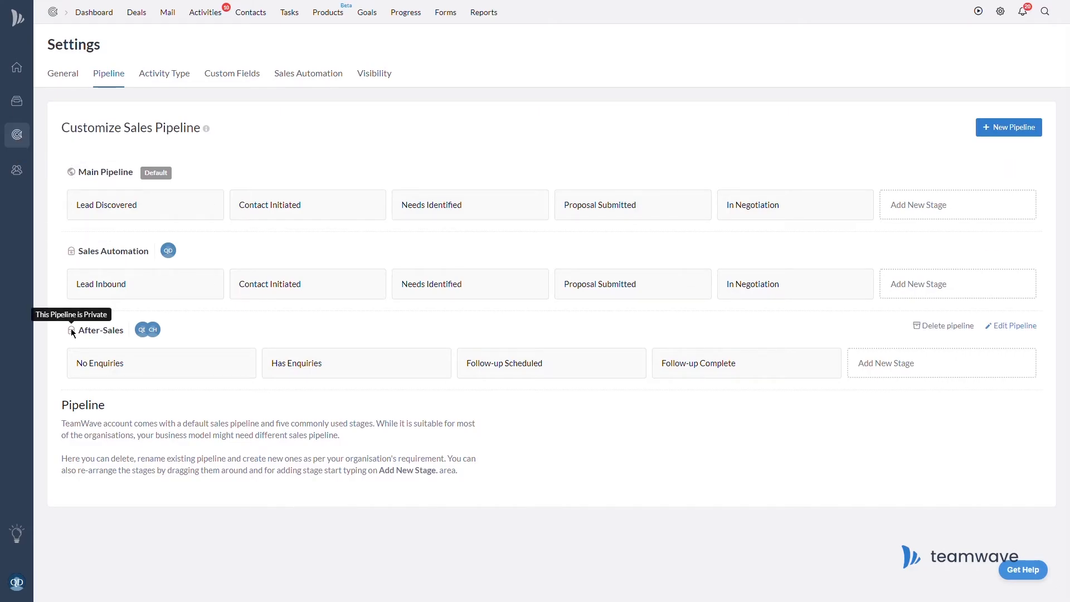
pyautogui.click(1027, 330)
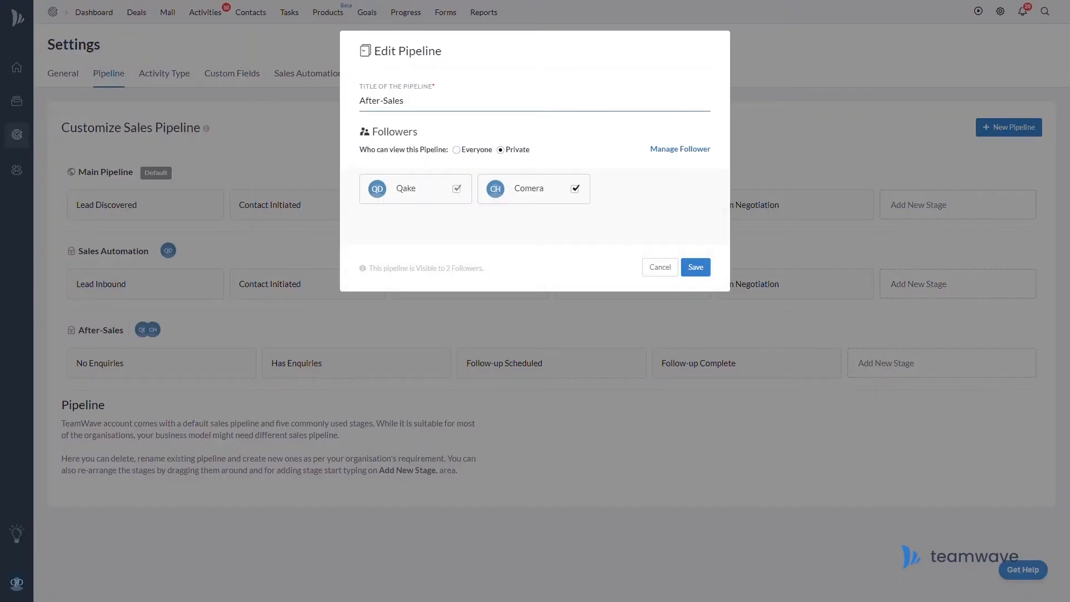
pyautogui.click(697, 268)
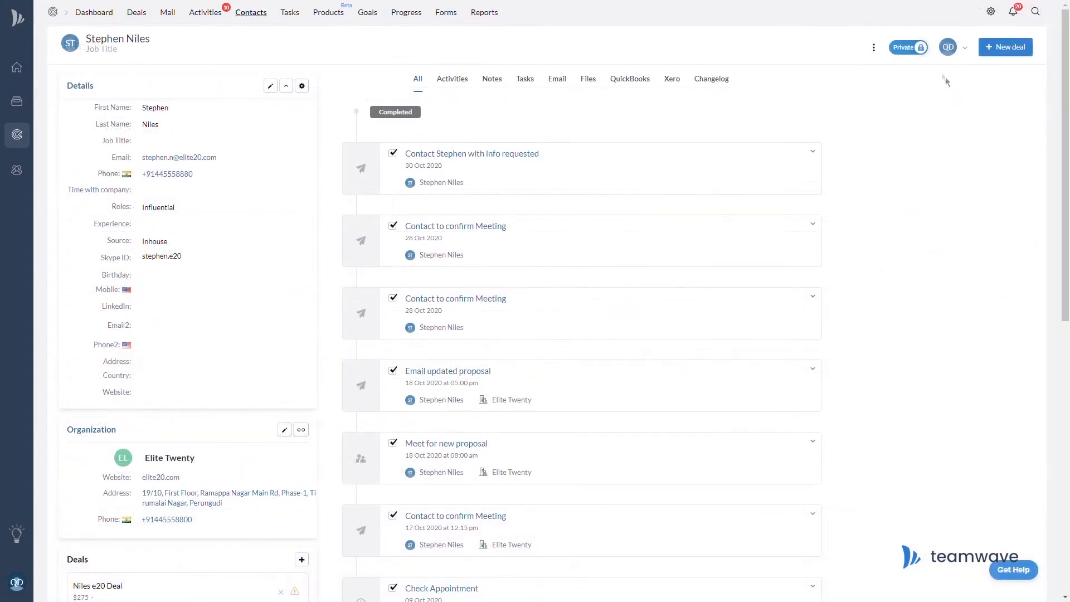
# Toggle a contact and an email conversation to Shared and back to Private.
pyautogui.click(915, 56)
pyautogui.click(915, 56)
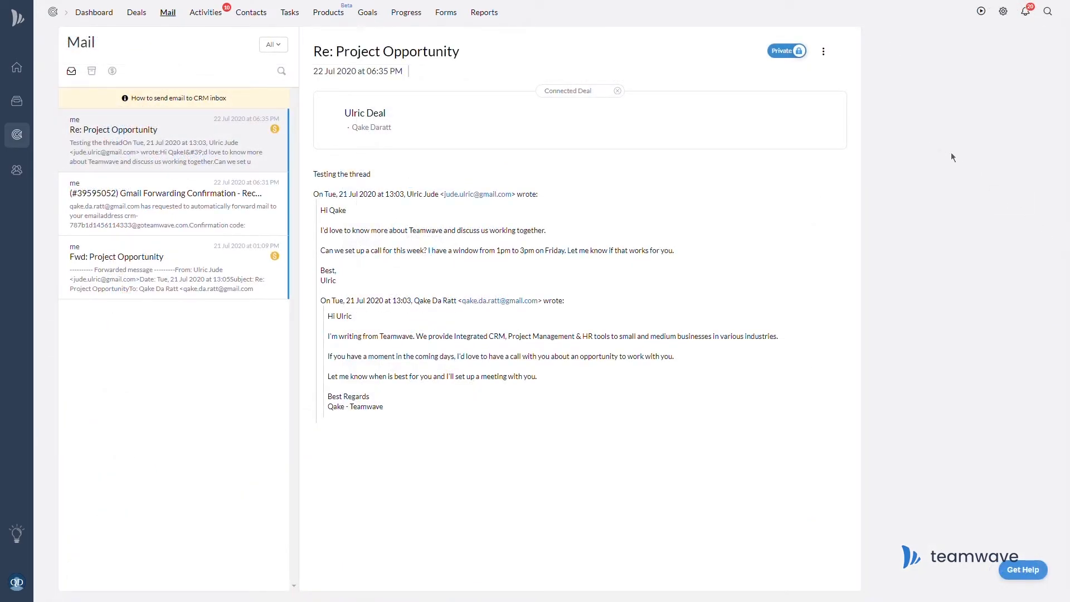
pyautogui.click(795, 60)
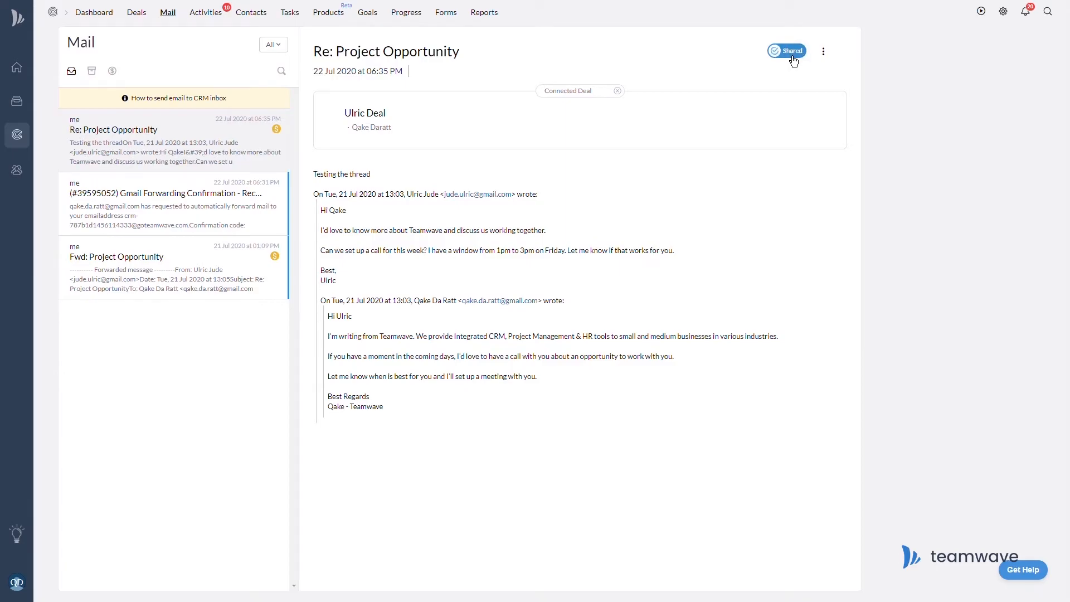
pyautogui.click(794, 60)
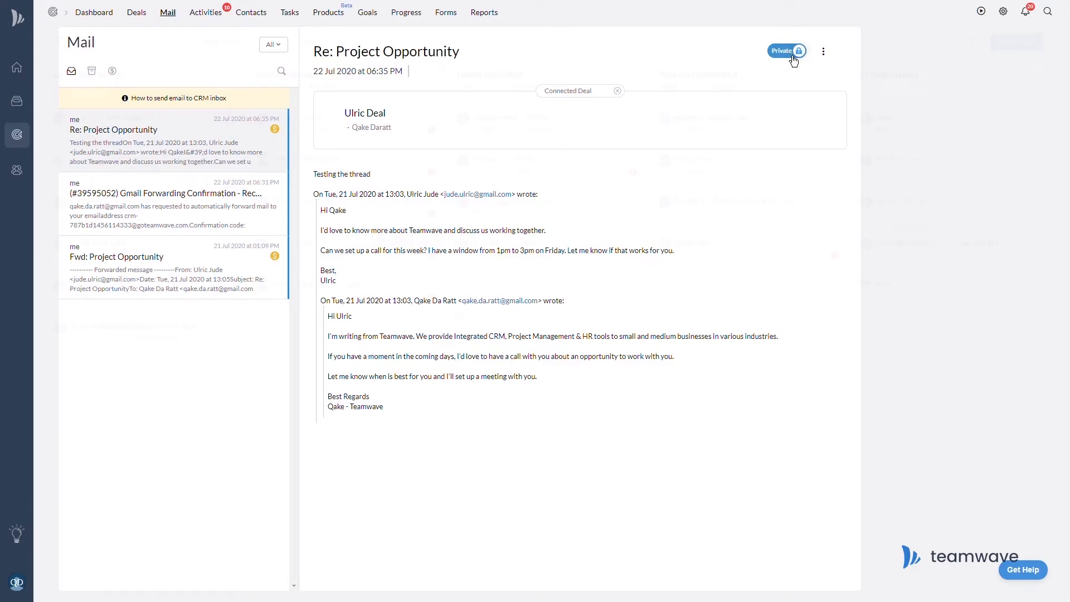
pyautogui.click(172, 237)
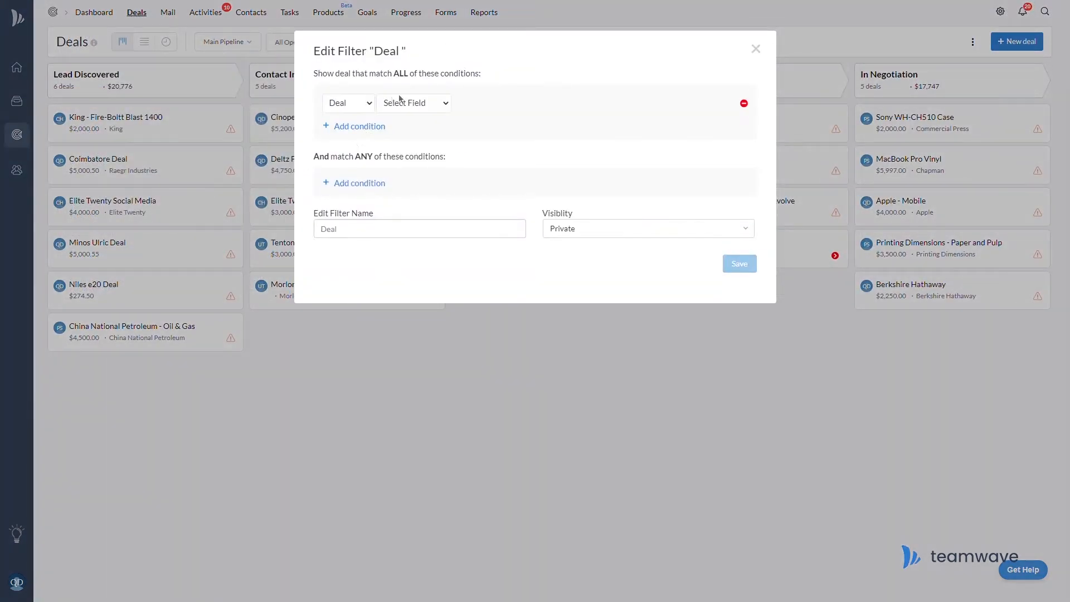
# Start the new deal filter with the condition Status Is Open.
pyautogui.click(402, 103)
pyautogui.click(410, 214)
pyautogui.click(491, 104)
pyautogui.click(498, 125)
pyautogui.click(538, 104)
pyautogui.click(534, 127)
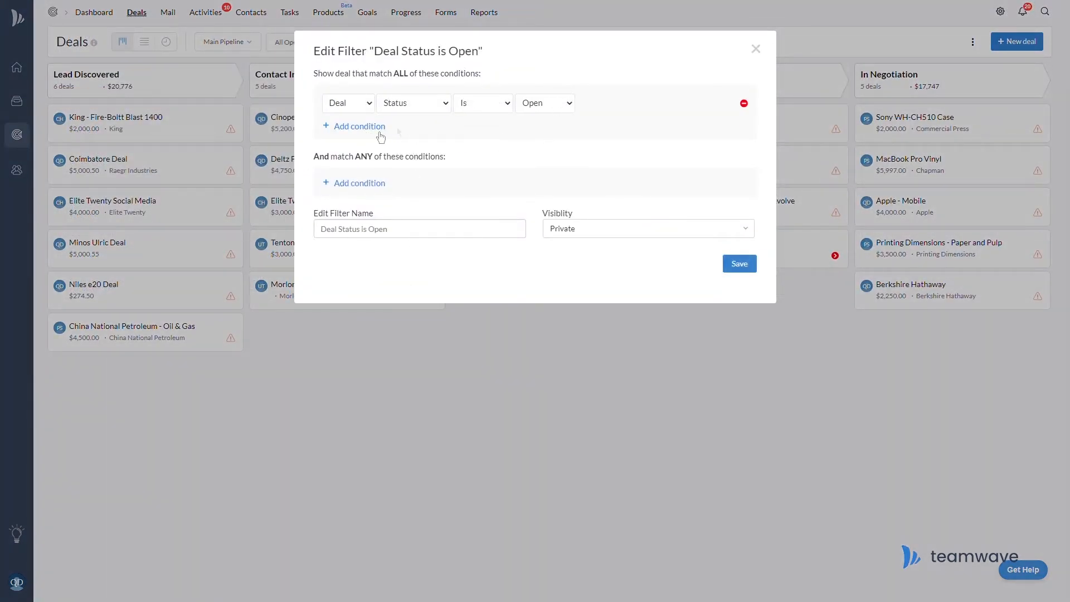
# Add Expected Close Is Exactly Or Earlier Than 11/30/2020, make the filter Public, and save it.
pyautogui.click(381, 127)
pyautogui.click(433, 146)
pyautogui.click(425, 193)
pyautogui.click(503, 140)
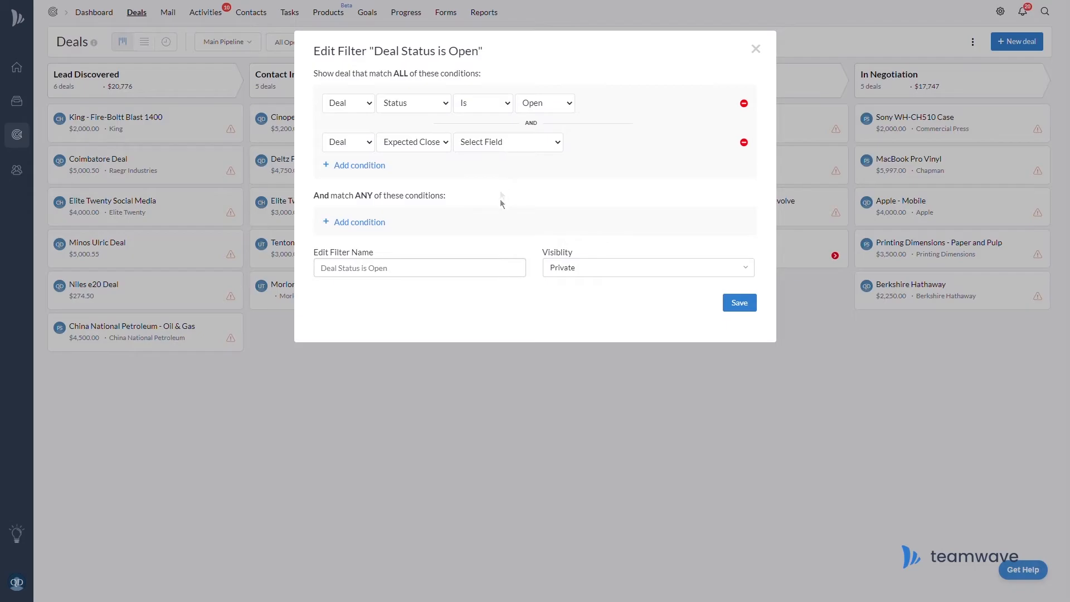
pyautogui.click(500, 199)
pyautogui.click(619, 147)
pyautogui.click(593, 305)
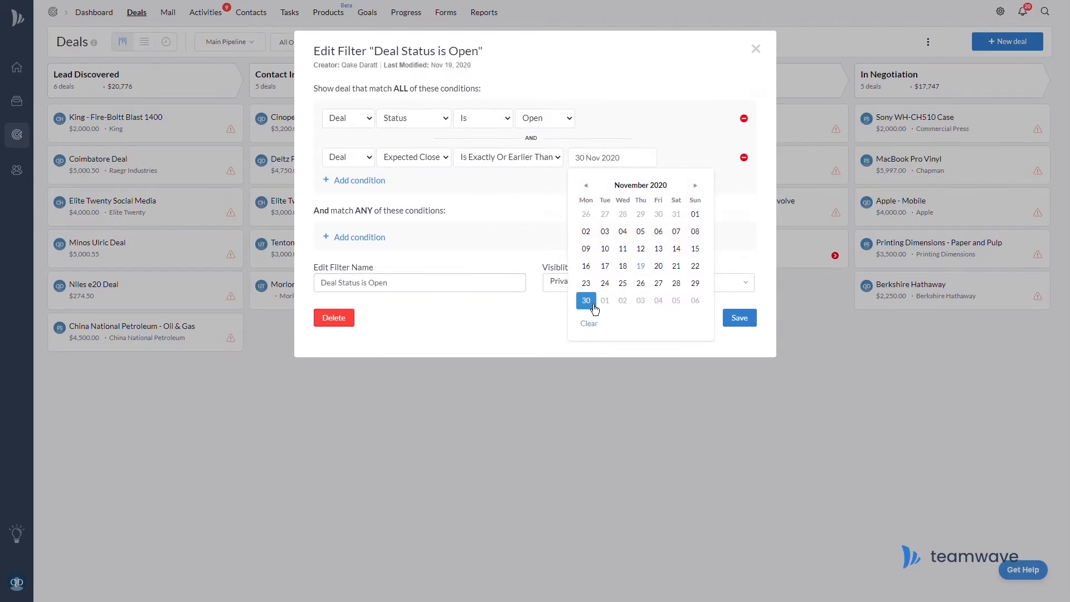
pyautogui.click(640, 289)
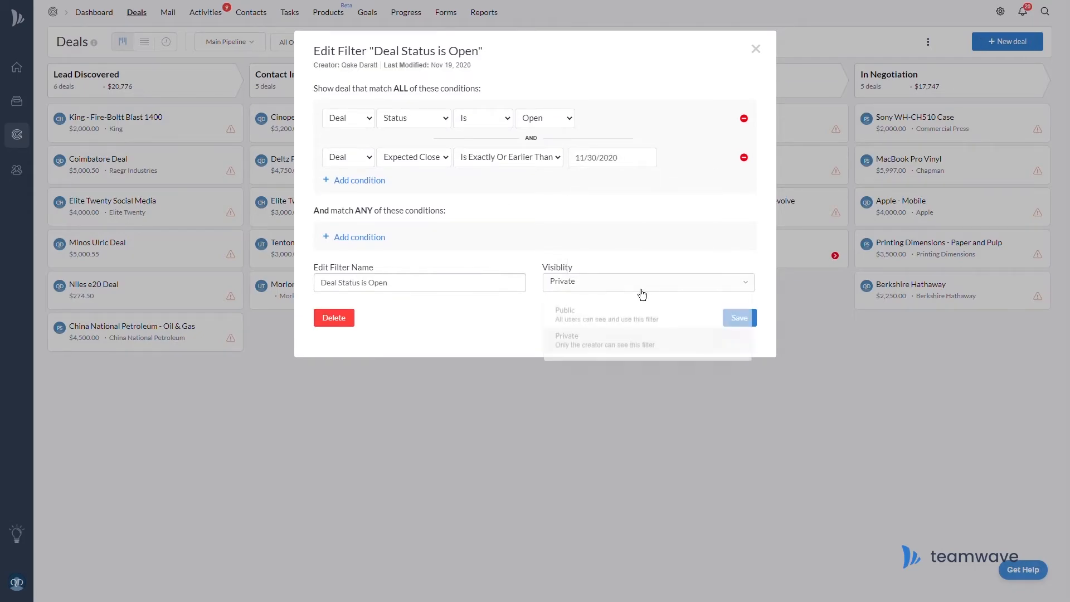
pyautogui.click(636, 318)
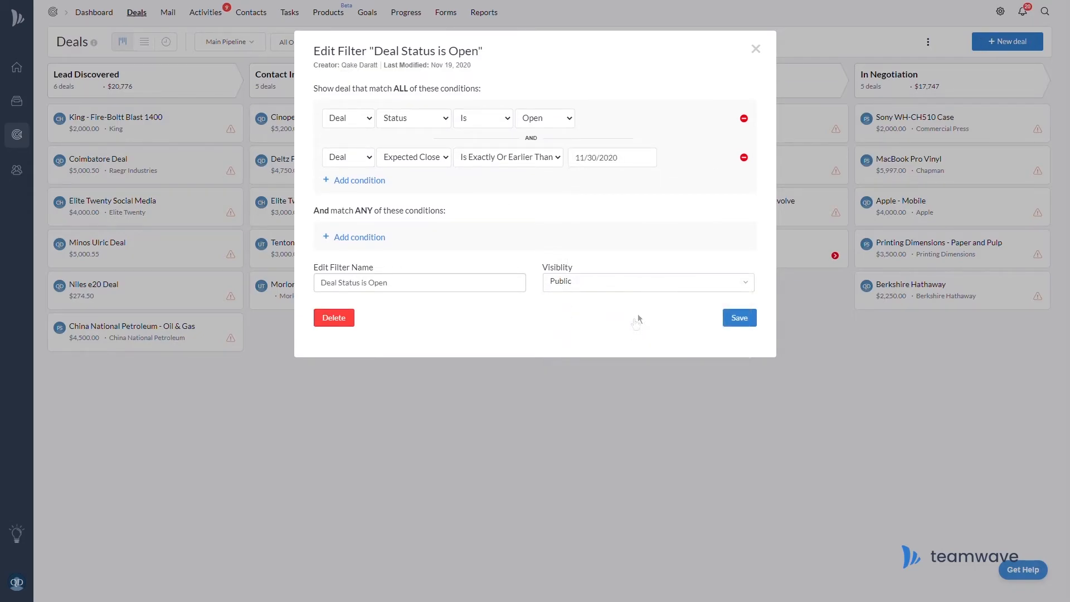
pyautogui.click(752, 322)
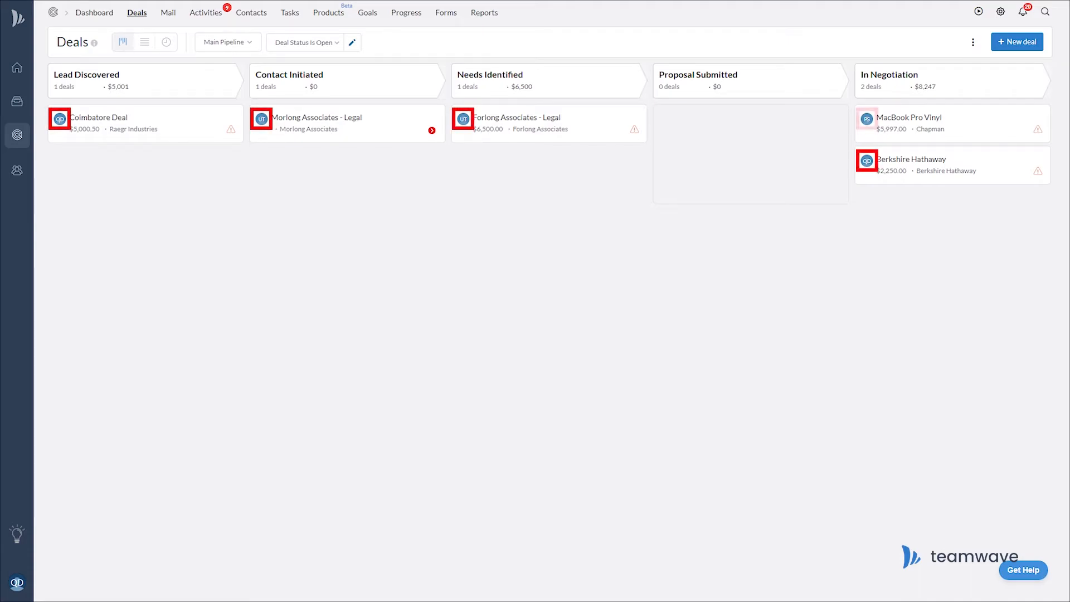
# Switch the deals board through individual owners' open deals, ending on All Open Deals [Everyone].
pyautogui.click(329, 44)
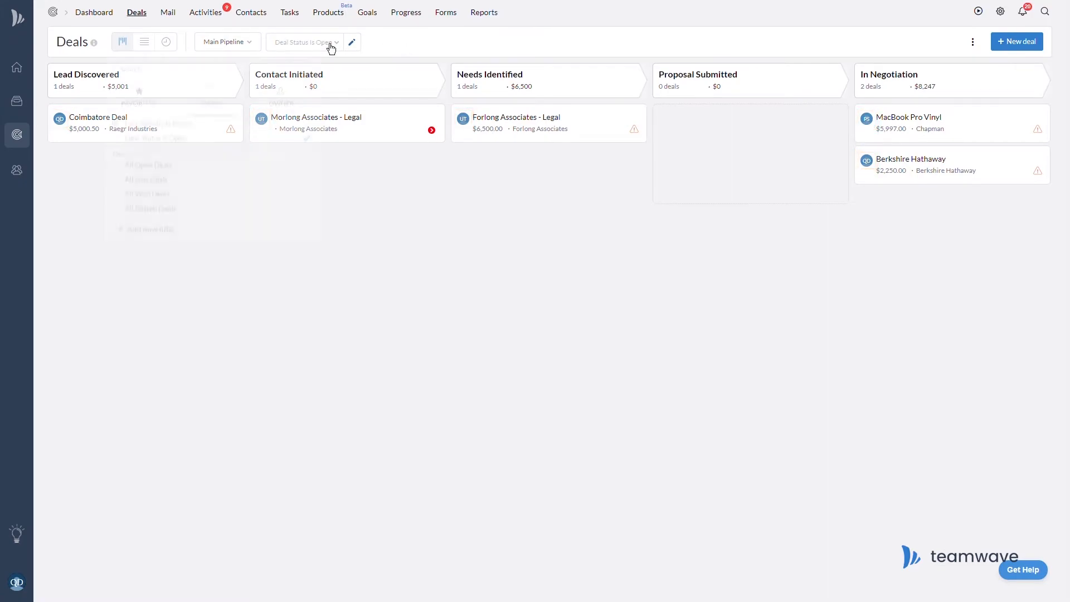
pyautogui.click(281, 96)
pyautogui.click(277, 161)
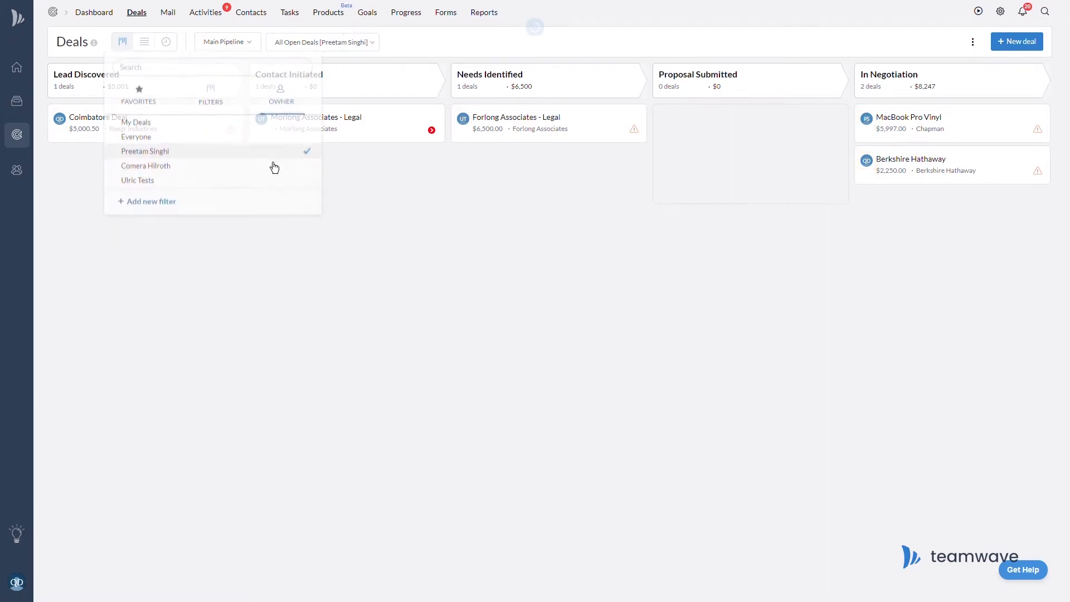
pyautogui.click(374, 46)
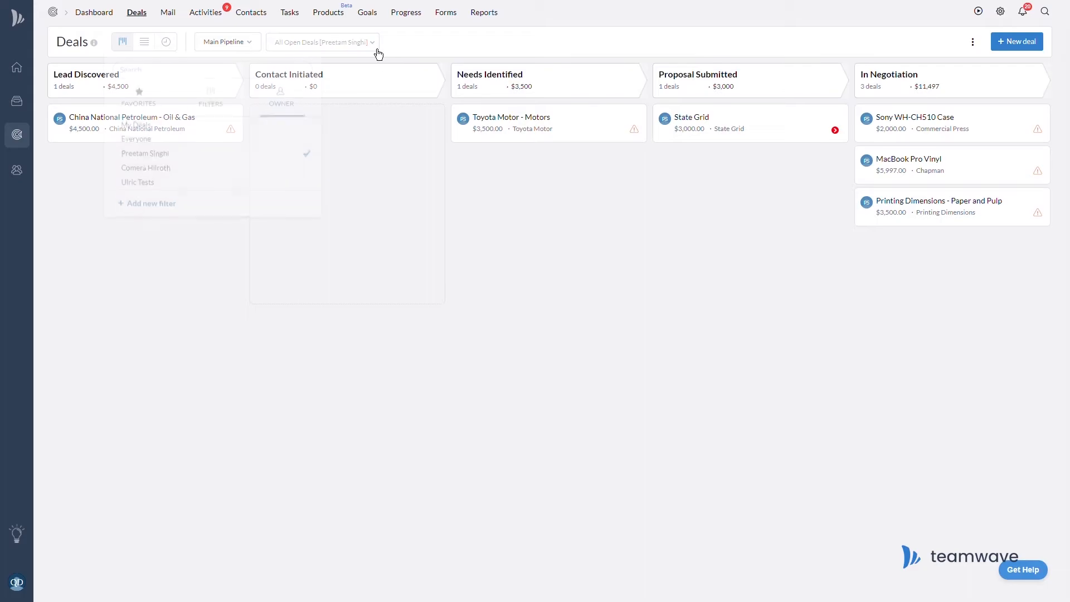
pyautogui.click(286, 166)
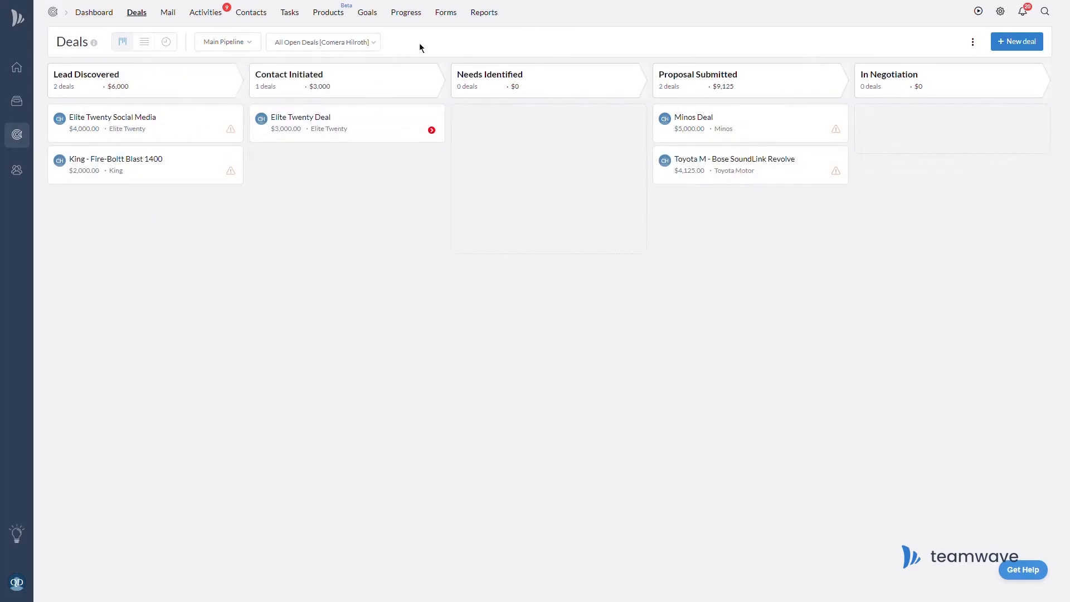
pyautogui.click(372, 45)
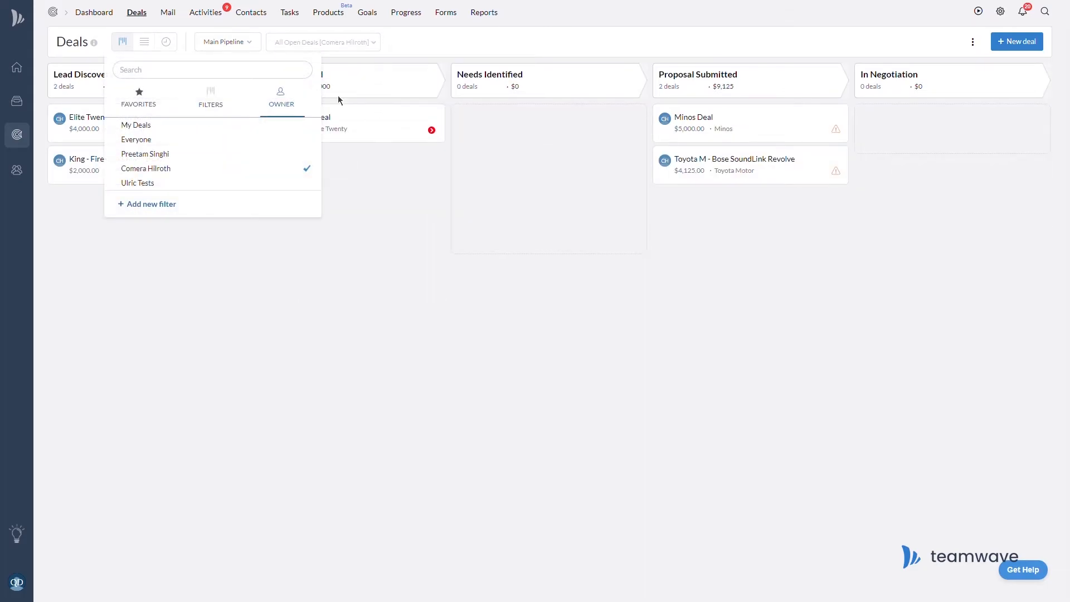
pyautogui.click(278, 146)
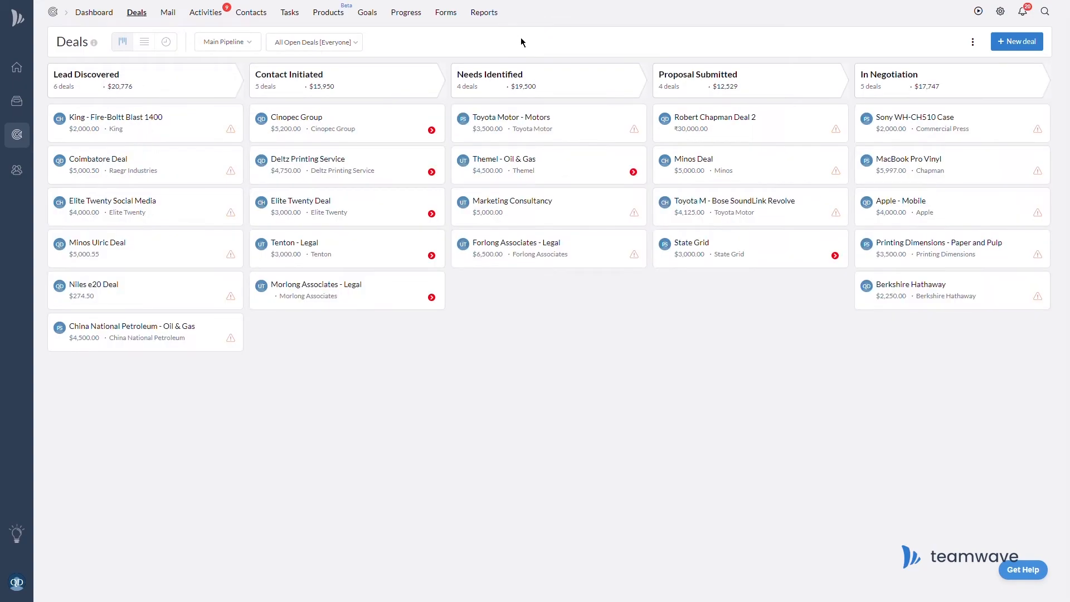
pyautogui.click(349, 45)
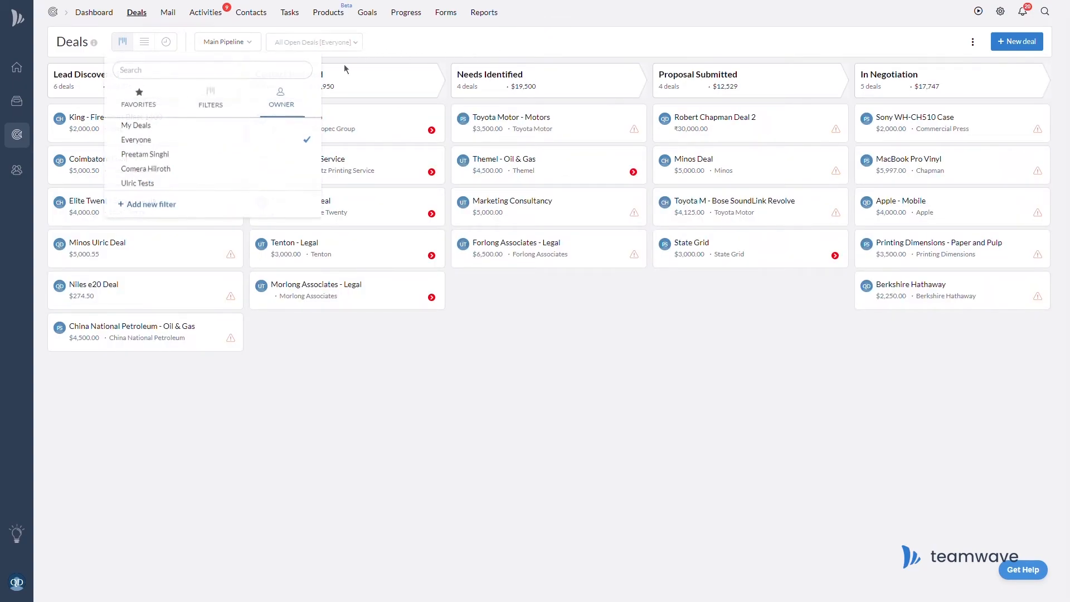
# Create a deal filter with Stage Is Lead Discovered and Last Activity On empty.
pyautogui.click(166, 207)
pyautogui.click(402, 107)
pyautogui.click(407, 185)
pyautogui.click(484, 105)
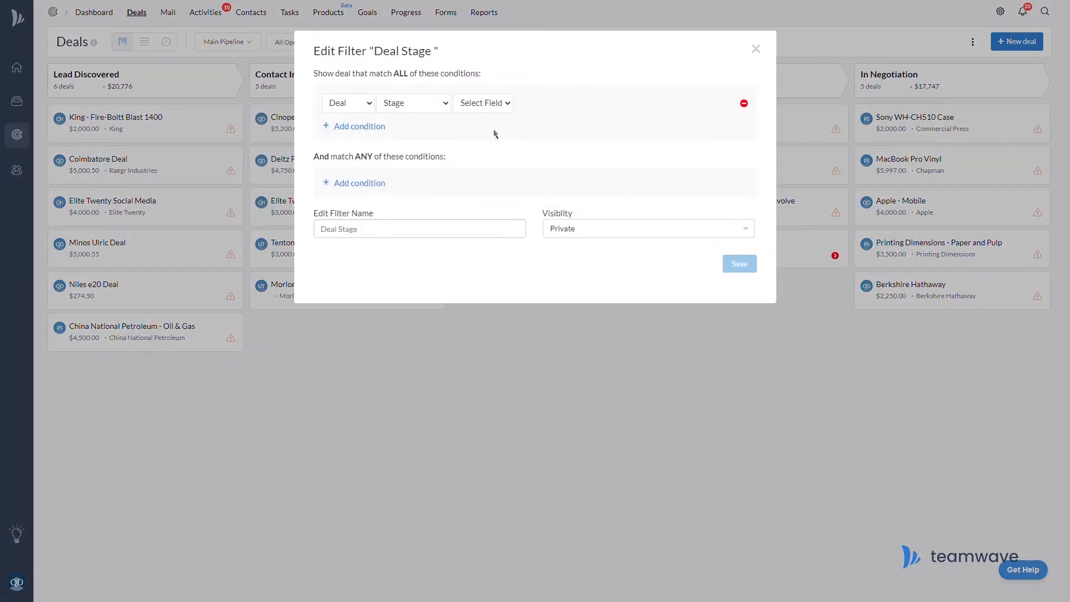
pyautogui.click(495, 133)
pyautogui.click(568, 105)
pyautogui.click(565, 149)
pyautogui.click(360, 127)
pyautogui.click(429, 143)
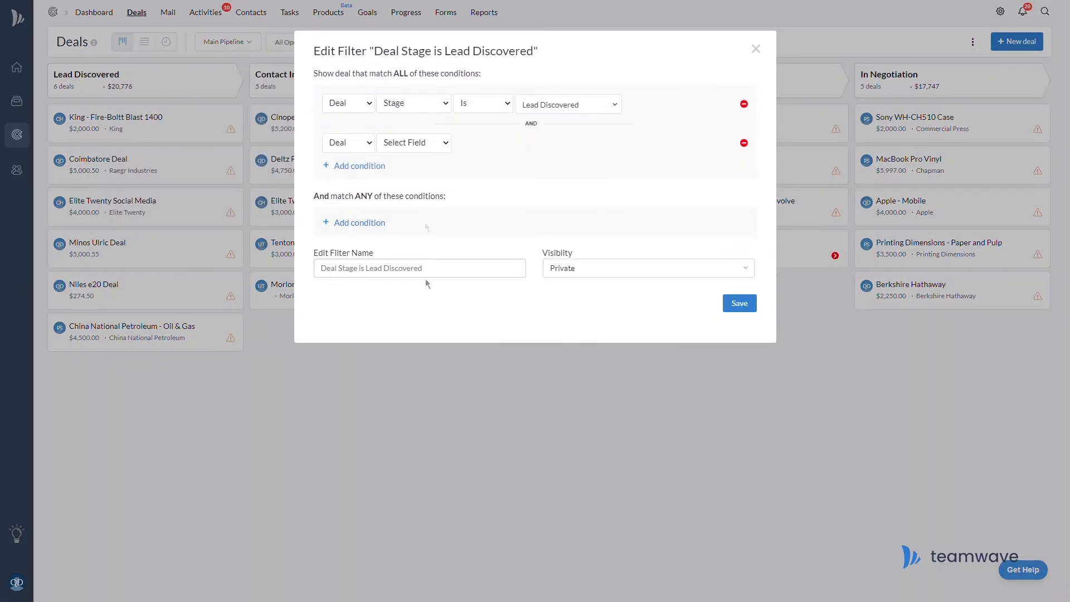
pyautogui.click(426, 280)
pyautogui.click(513, 143)
pyautogui.click(509, 201)
# Add two Owner Is conditions to the ANY group for two team members.
pyautogui.click(359, 223)
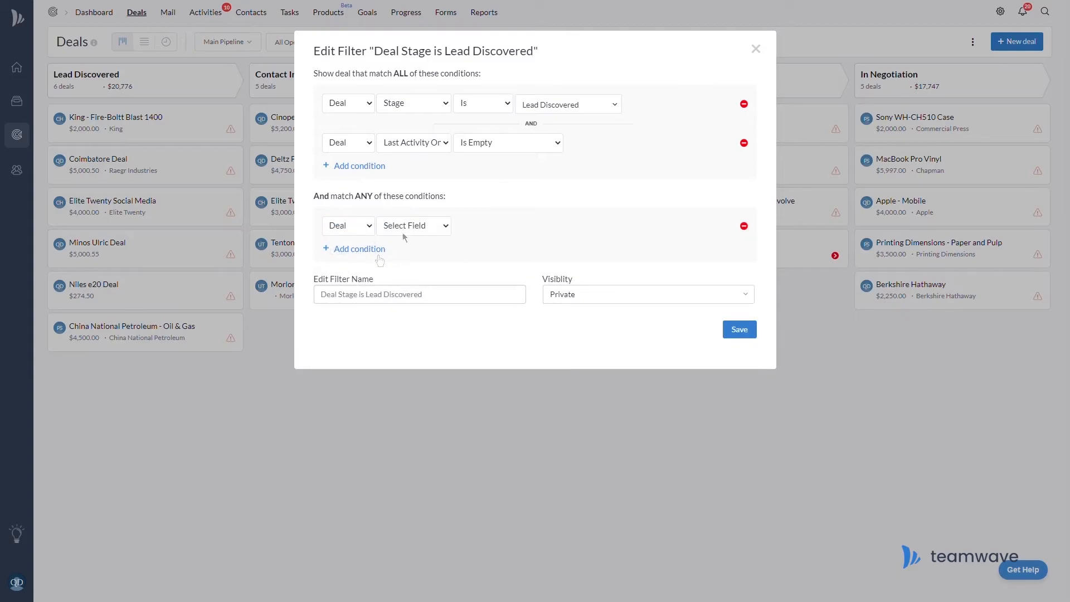
pyautogui.click(424, 374)
pyautogui.click(484, 226)
pyautogui.click(490, 254)
pyautogui.click(563, 226)
pyautogui.write('Qake')
pyautogui.click(558, 252)
pyautogui.click(363, 251)
pyautogui.click(407, 376)
pyautogui.click(564, 265)
pyautogui.write('Come')
pyautogui.click(568, 294)
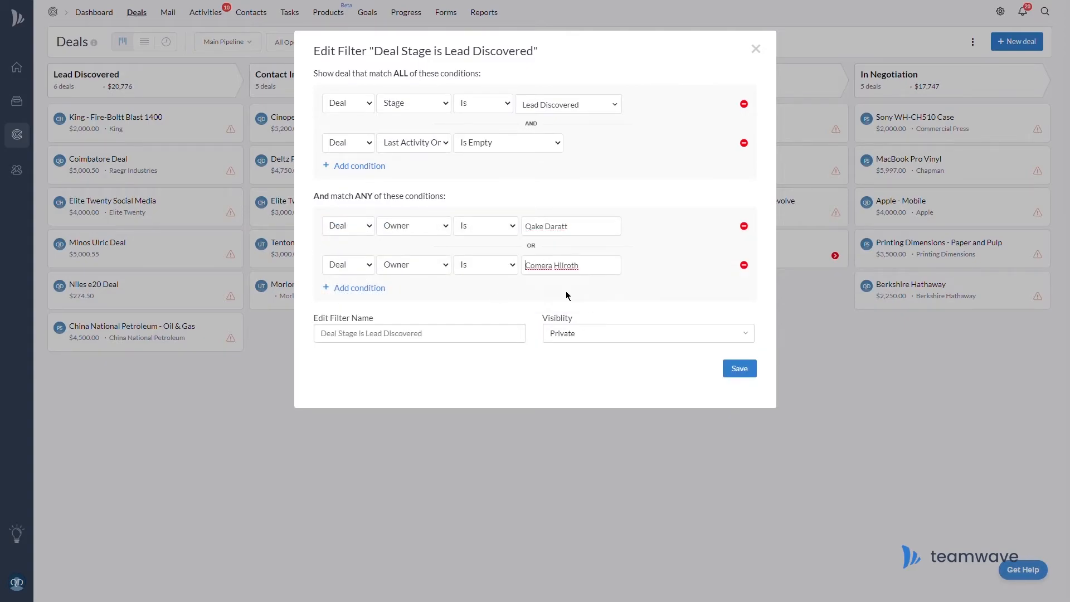
# Name the filter 'Last Activity is Empty' and save it.
pyautogui.click(470, 347)
pyautogui.write('Last Activity is Empty')
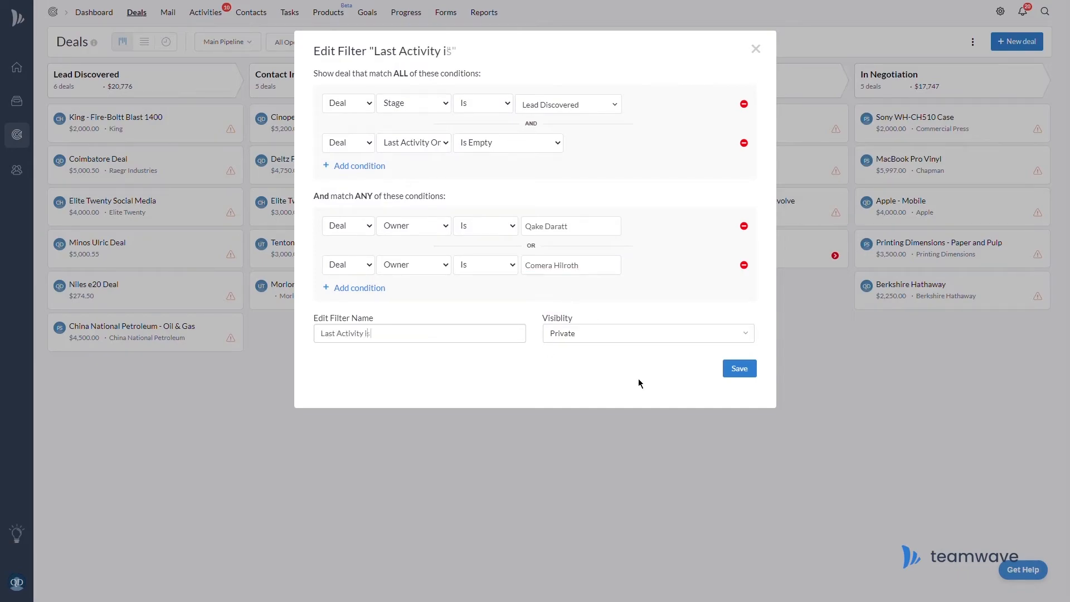
pyautogui.click(748, 378)
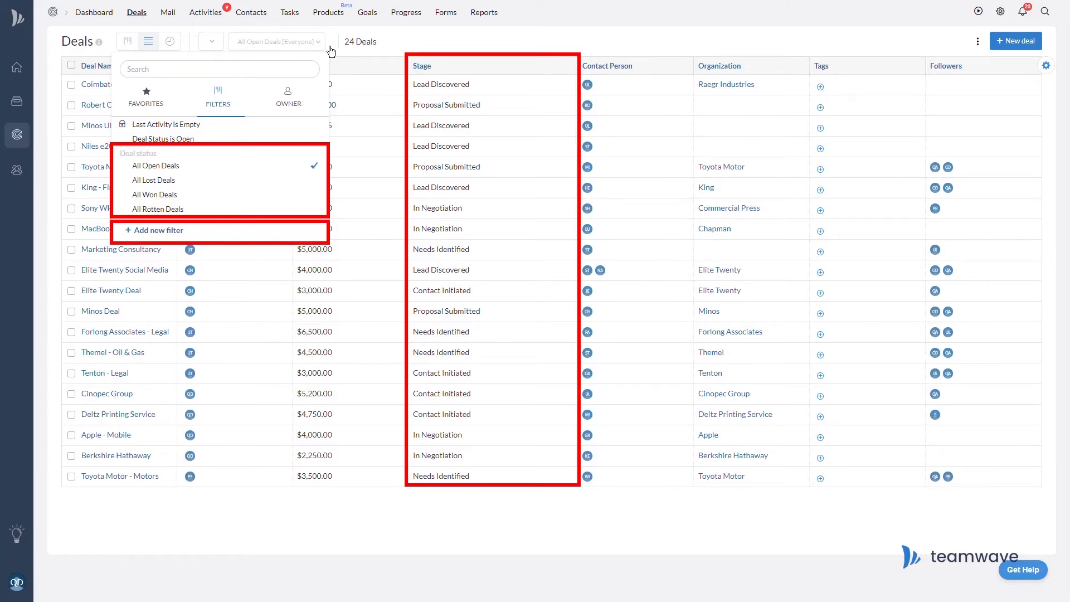
# Replace the Followers column with Start in (Days) in the deals table.
pyautogui.click(331, 51)
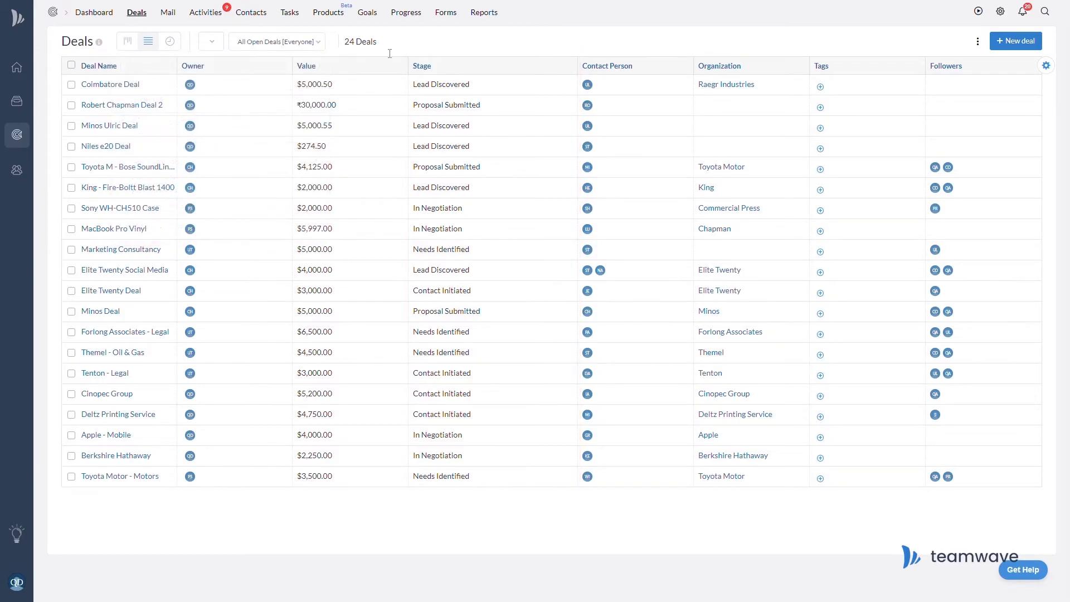
pyautogui.click(1046, 65)
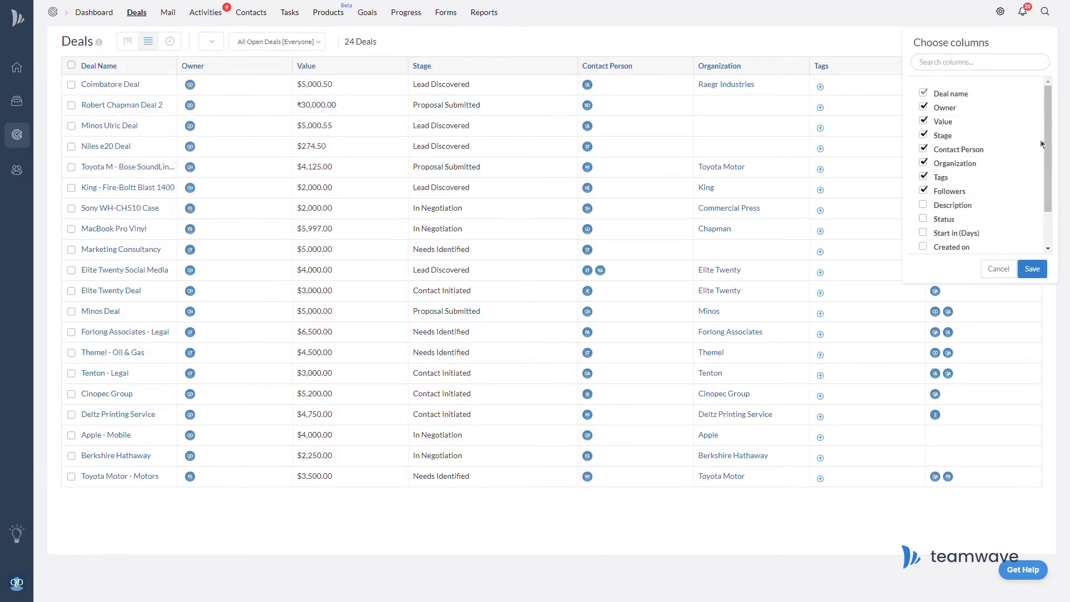
pyautogui.click(943, 193)
pyautogui.click(931, 234)
pyautogui.click(1035, 270)
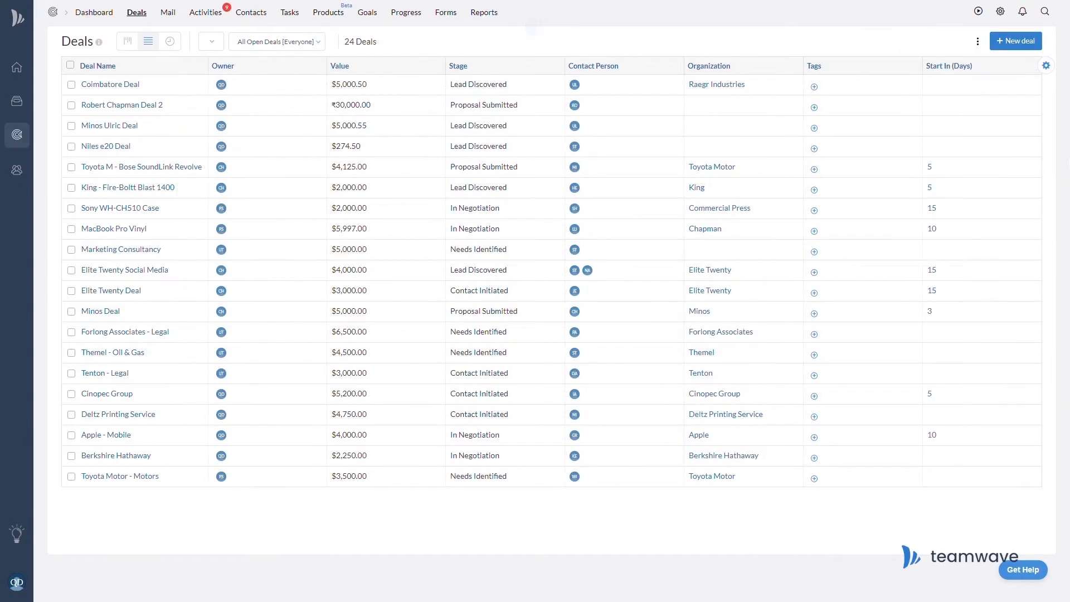
pyautogui.click(977, 41)
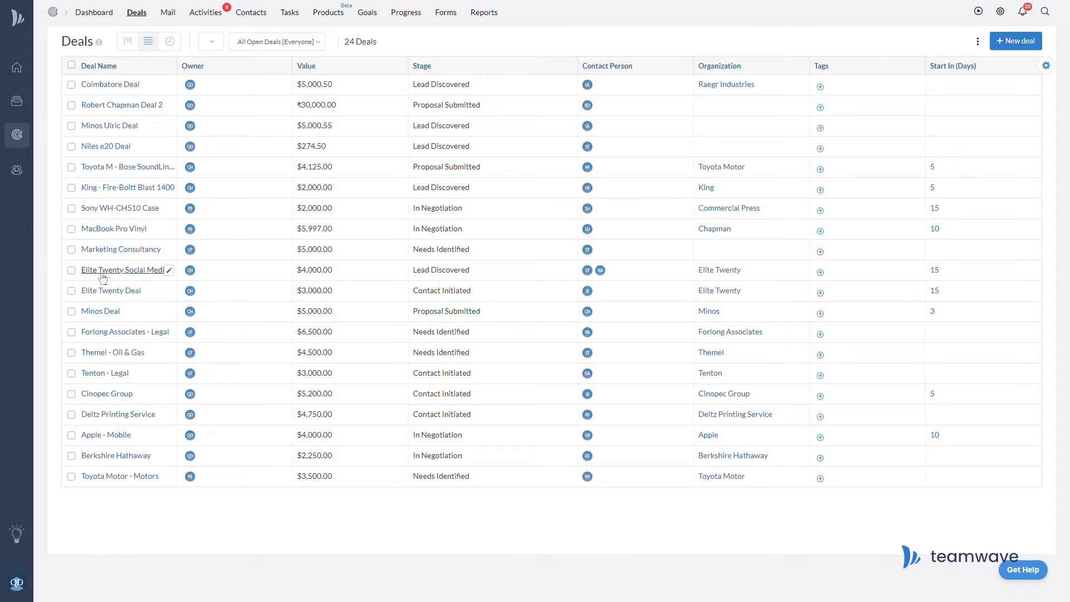
# Open the Elite Twenty Social Media deal and scroll through its timeline.
pyautogui.click(150, 277)
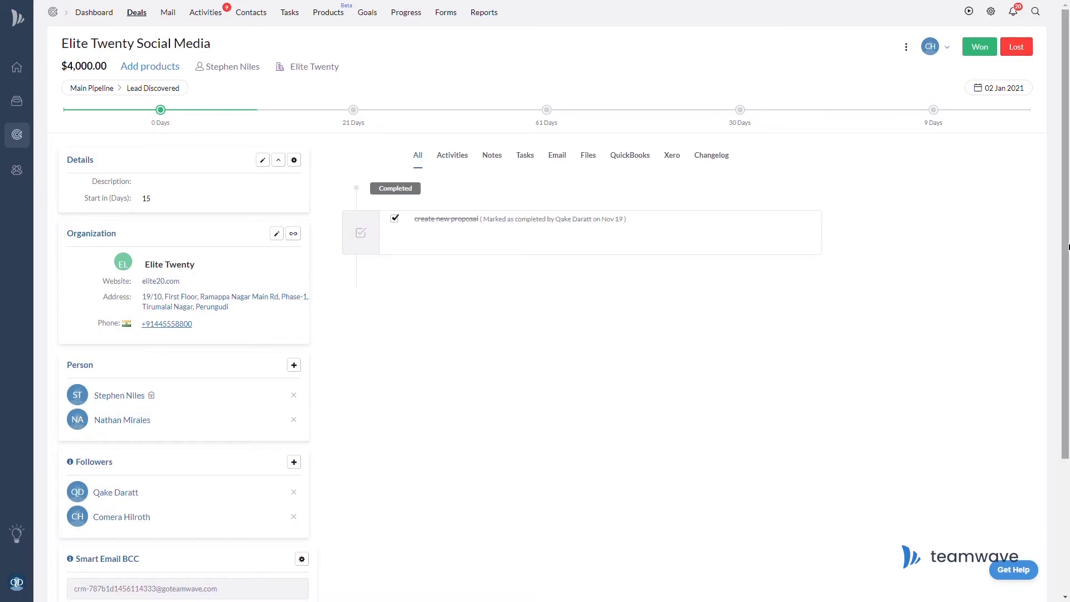
pyautogui.scroll(-2, 1064, 252)
pyautogui.scroll(-4, 557, 301)
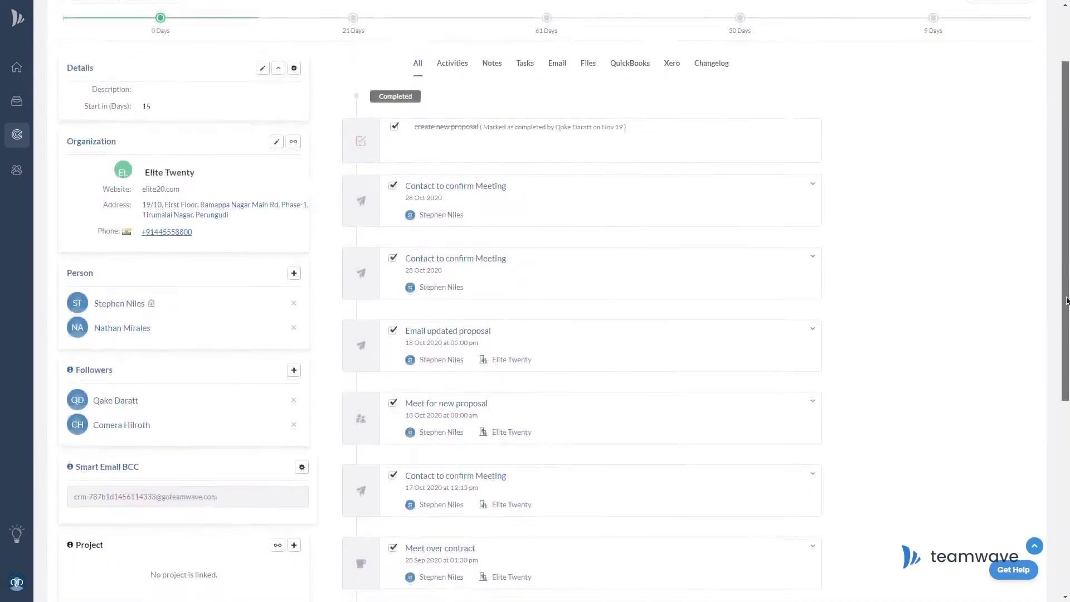
pyautogui.scroll(-2, 1068, 350)
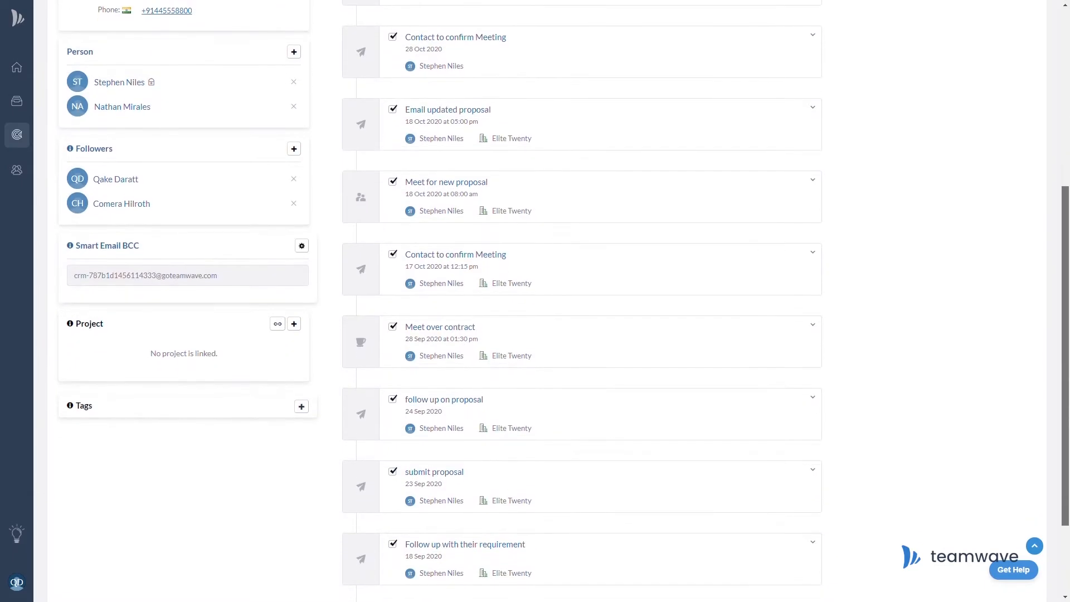
pyautogui.scroll(3, 1067, 350)
pyautogui.moveTo(1068, 350); pyautogui.dragTo(1066, 235)
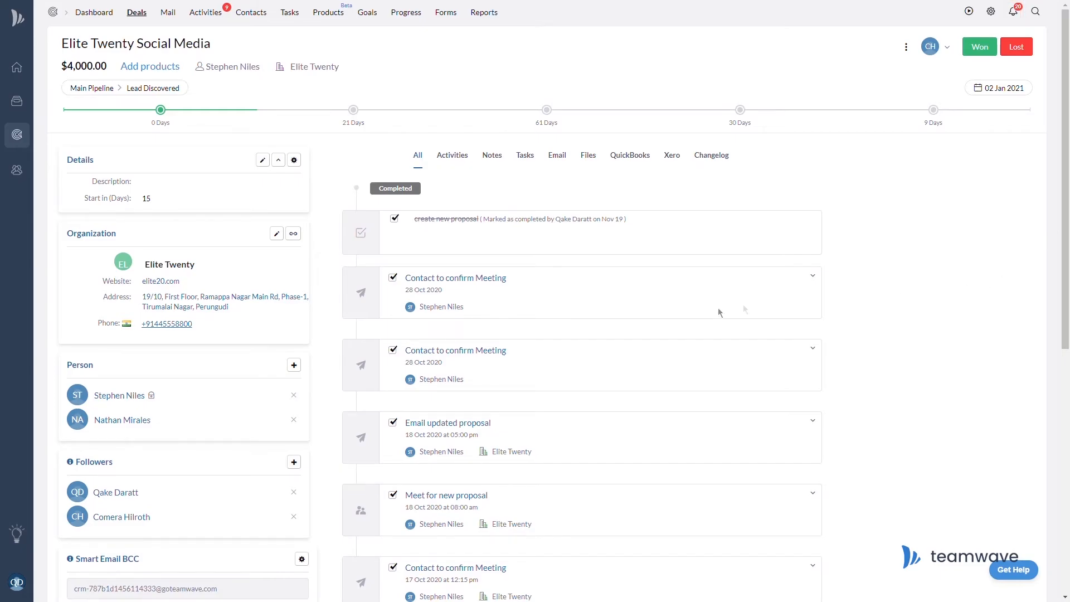
pyautogui.click(17, 583)
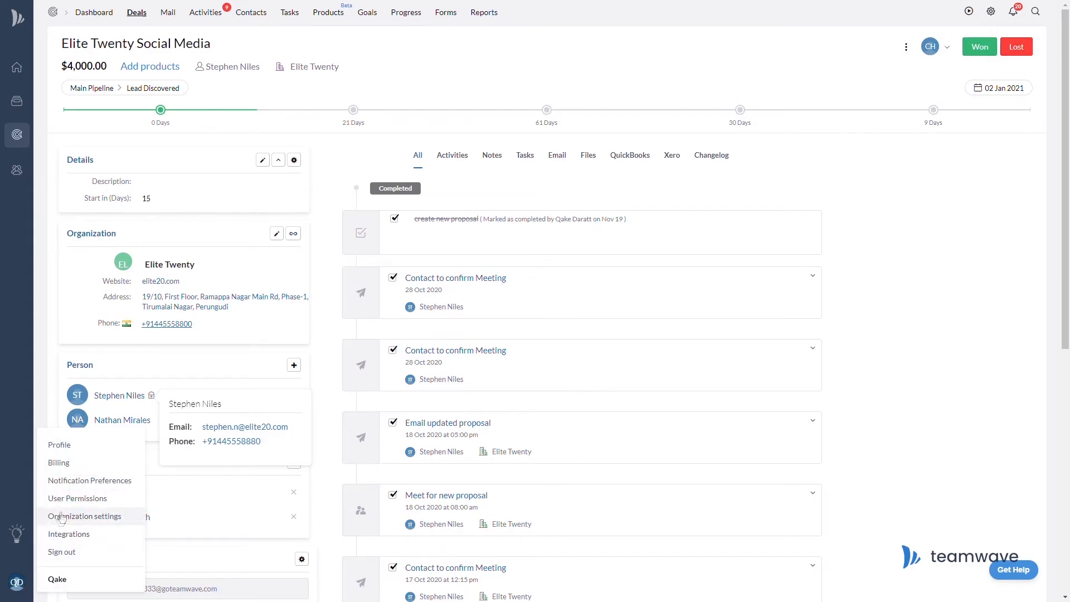
# Look at the Notification Preferences and the notifications panel.
pyautogui.click(67, 481)
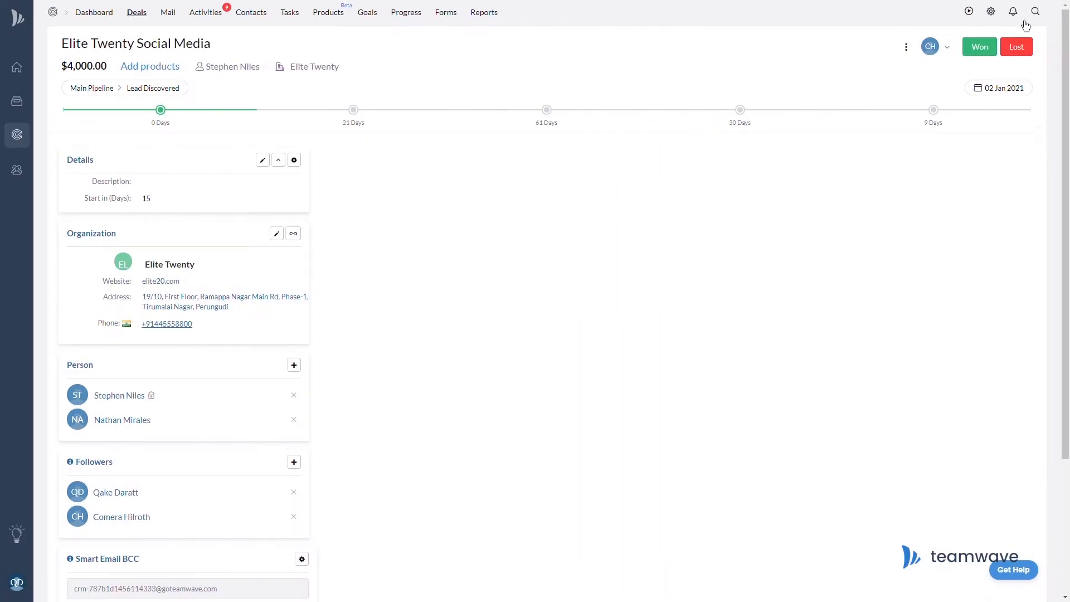
pyautogui.click(1013, 12)
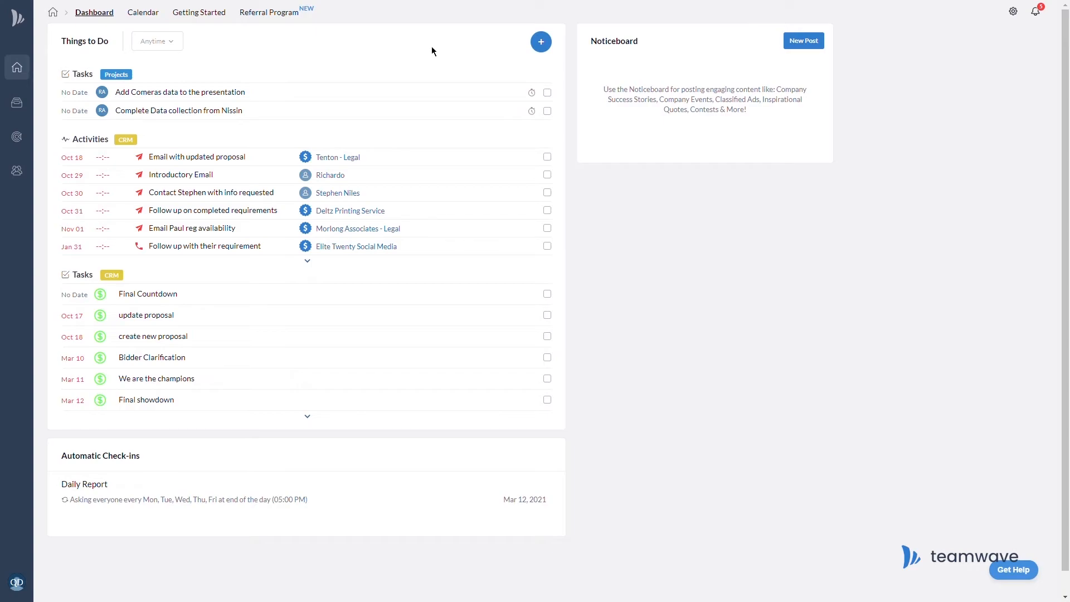
# Visit the Referral Program, the HRM Add Employee form, then the referral Invitation History.
pyautogui.click(274, 17)
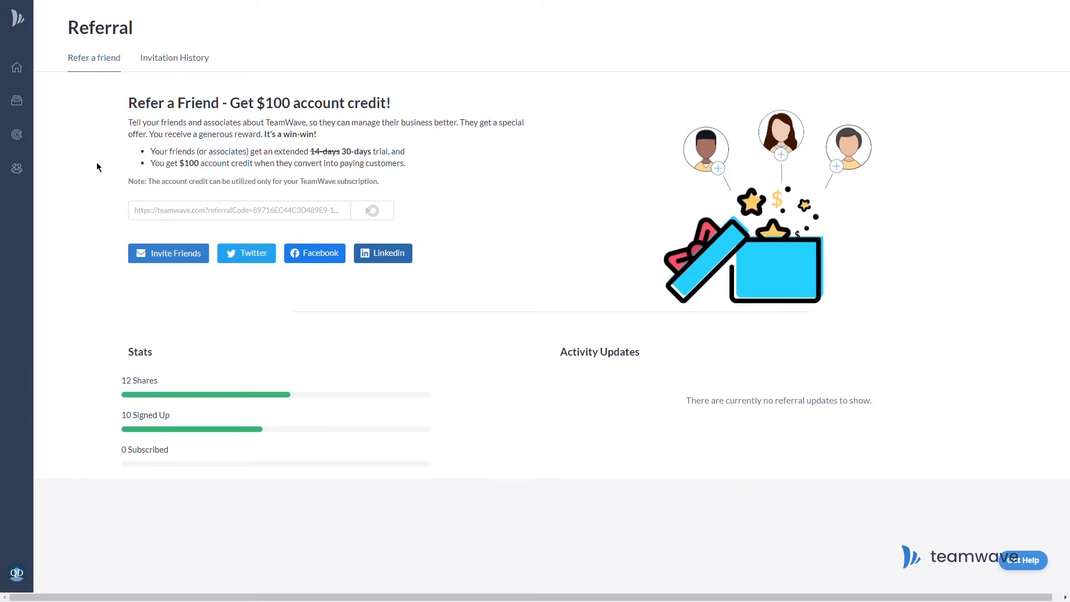
pyautogui.click(24, 176)
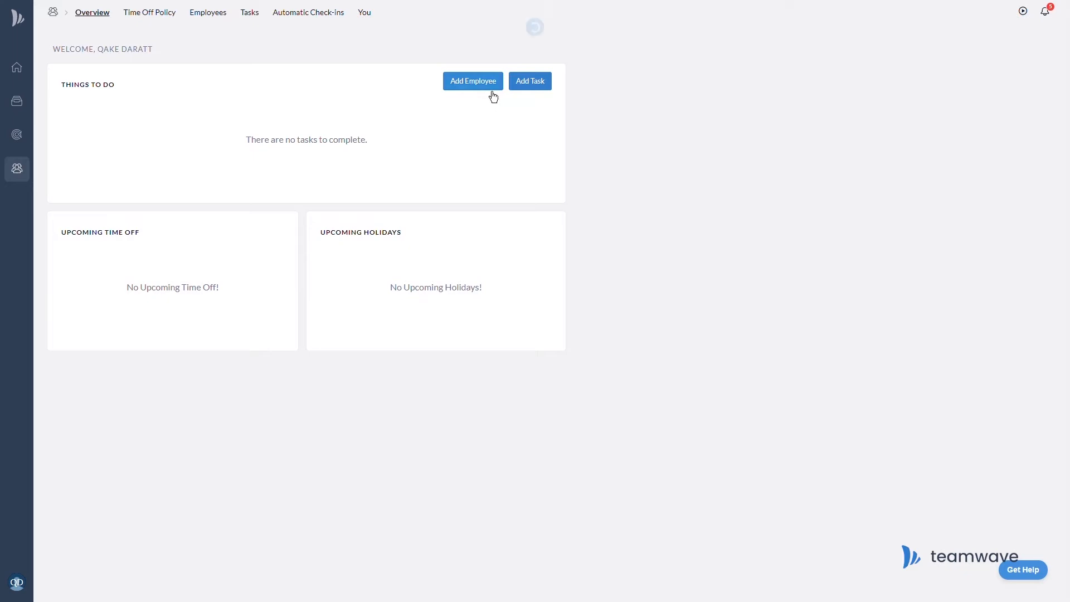
pyautogui.click(493, 89)
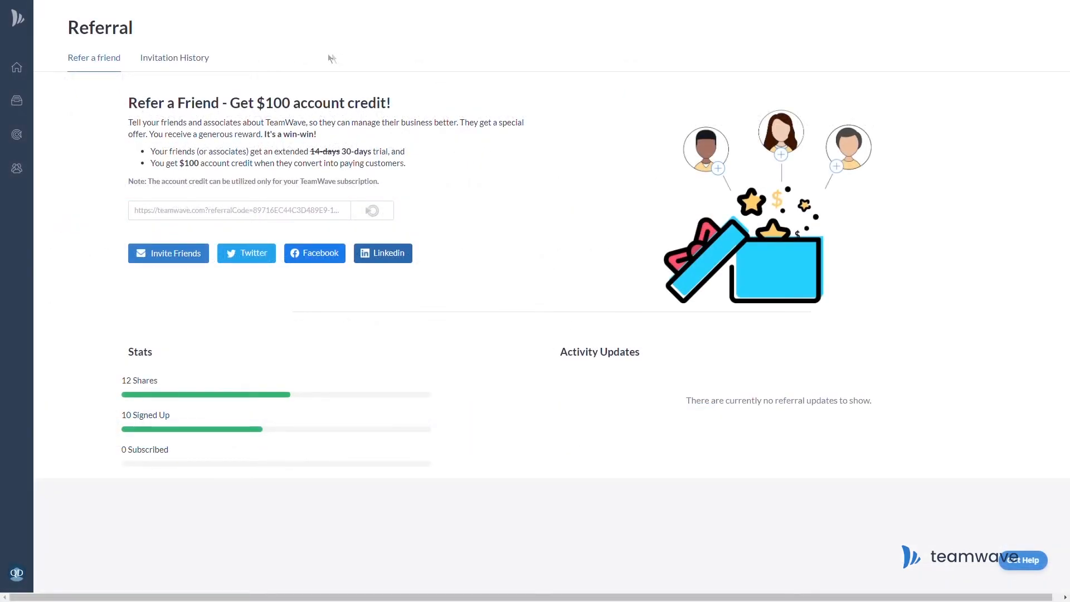
pyautogui.click(166, 58)
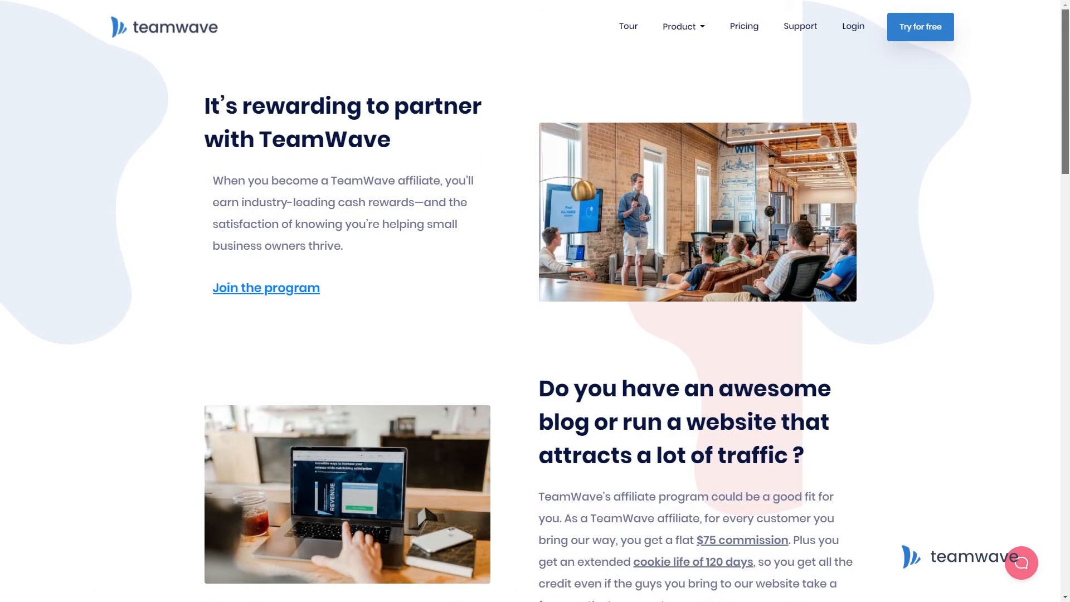
# Scroll through the affiliate page to read the $75 commission and 120-day cookie details.
pyautogui.scroll(-4, 531, 301)
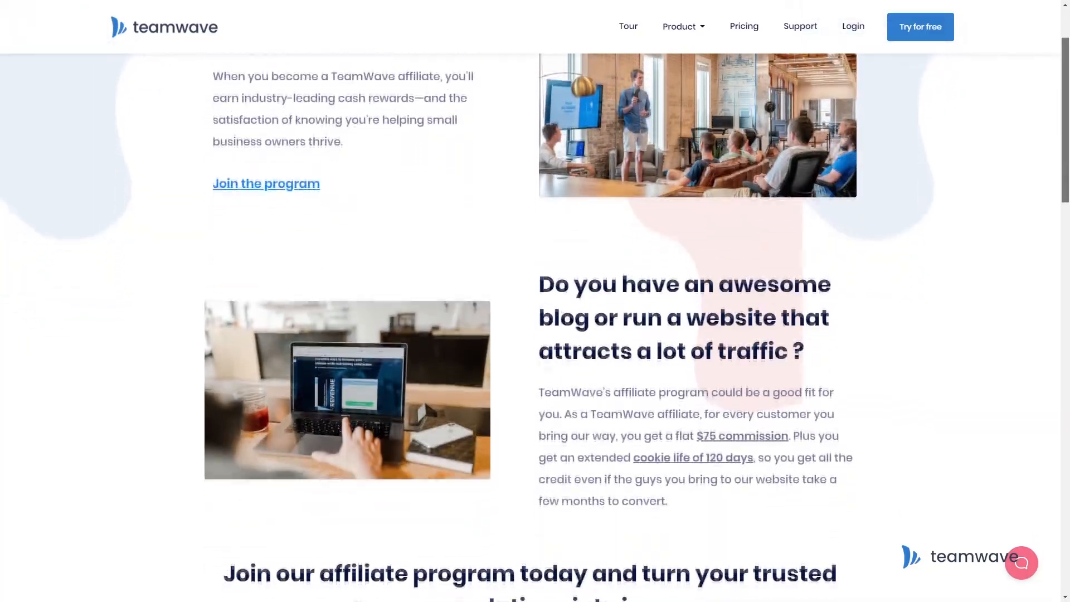
pyautogui.scroll(-5, 530, 301)
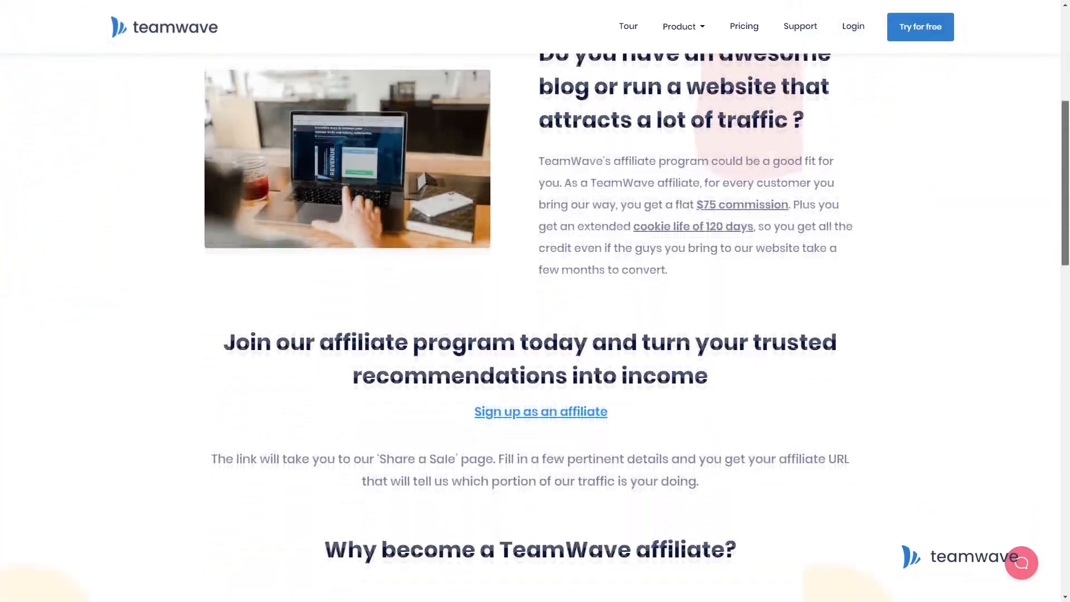
pyautogui.scroll(-4, 531, 301)
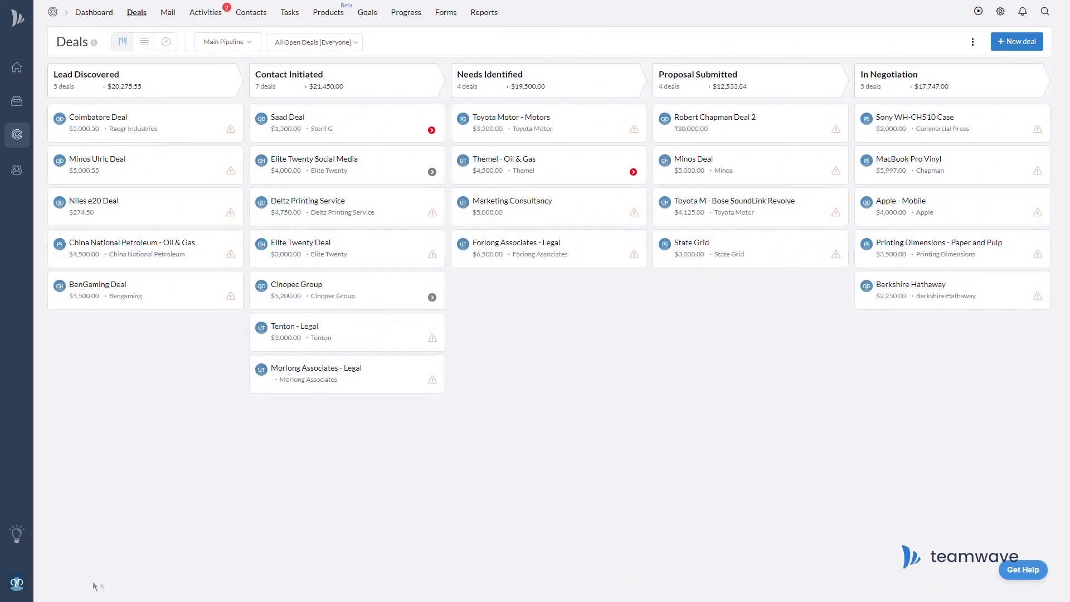
# Connect a Xero account from Integrations and allow TeamWave access to its data.
pyautogui.click(23, 590)
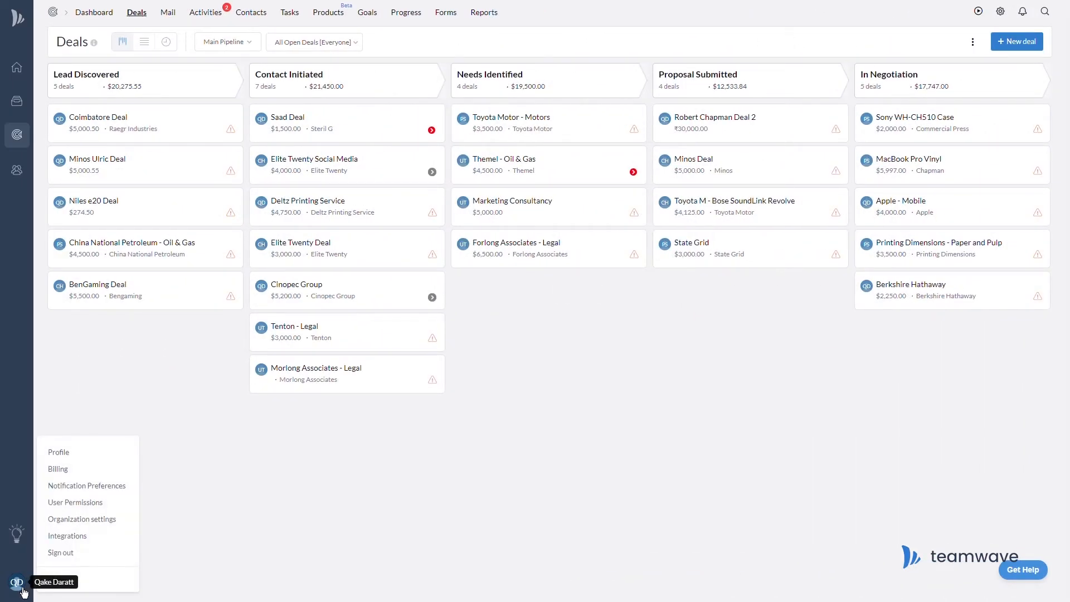
pyautogui.click(112, 538)
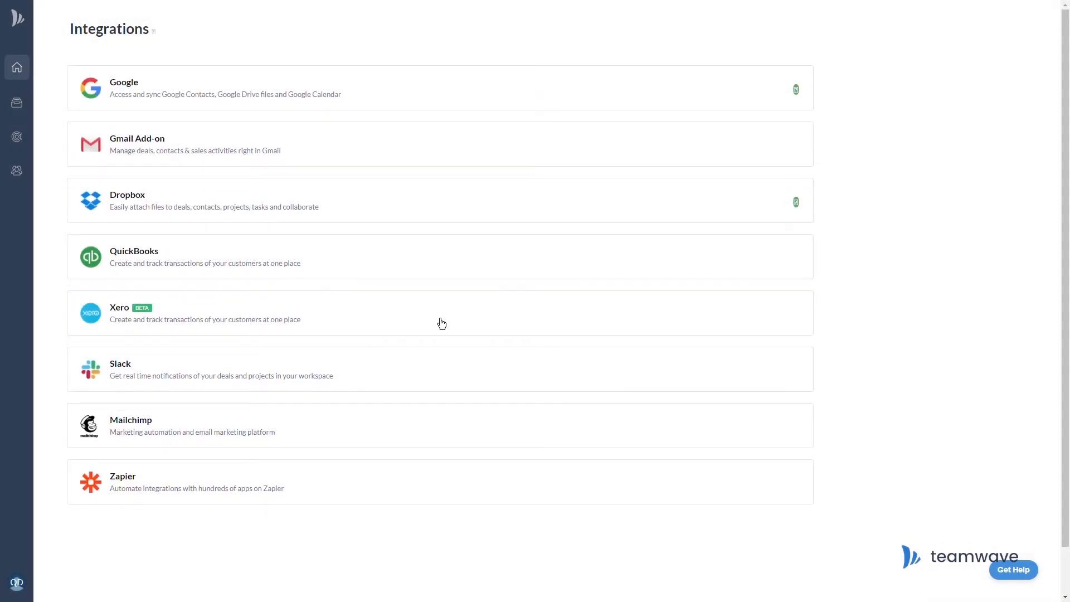
pyautogui.click(440, 323)
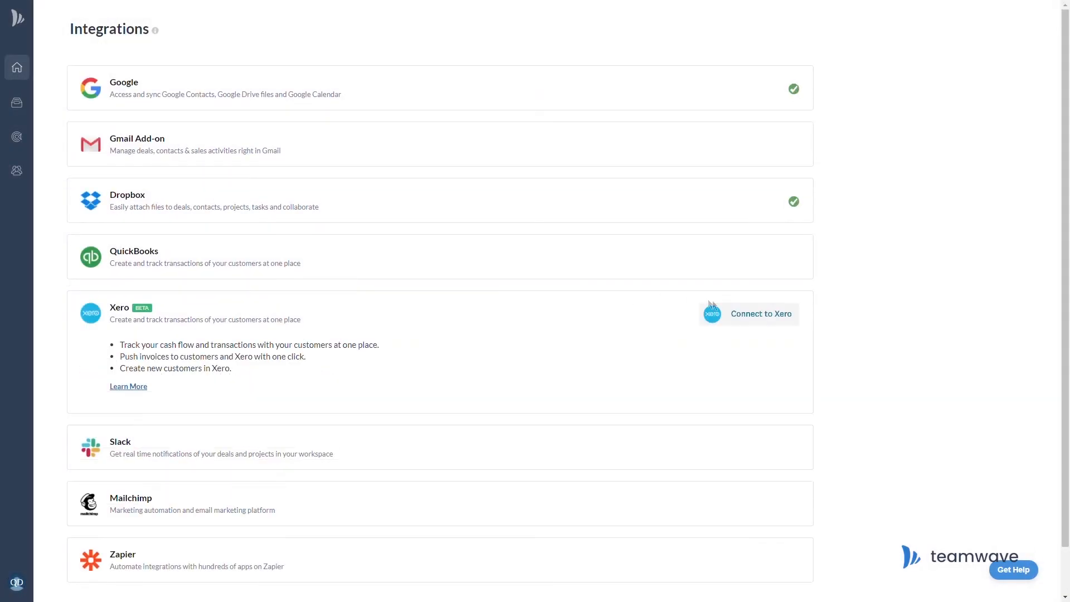
pyautogui.click(736, 326)
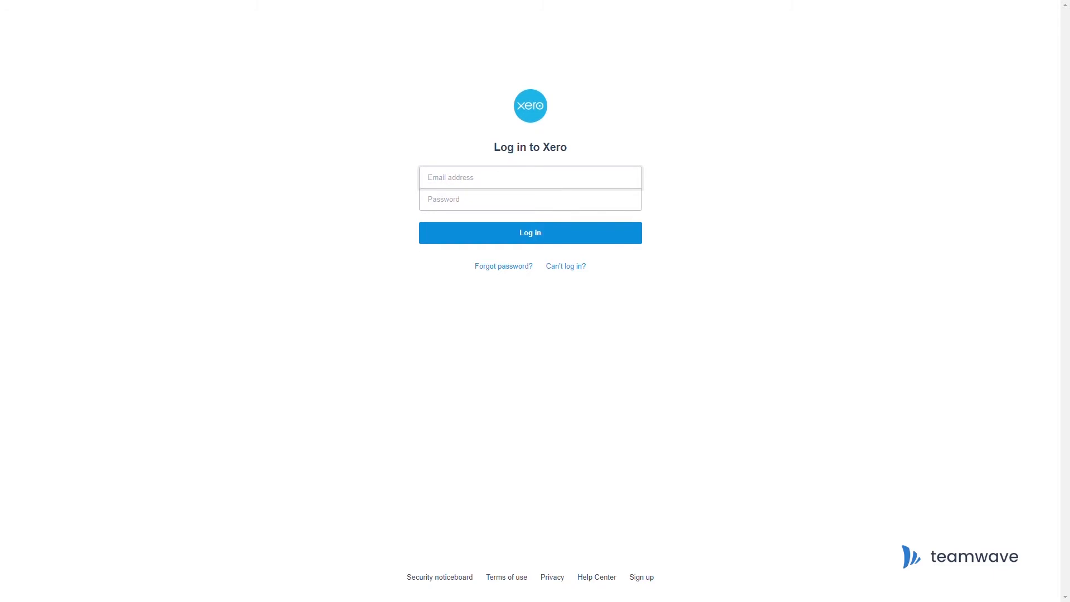
pyautogui.click(636, 241)
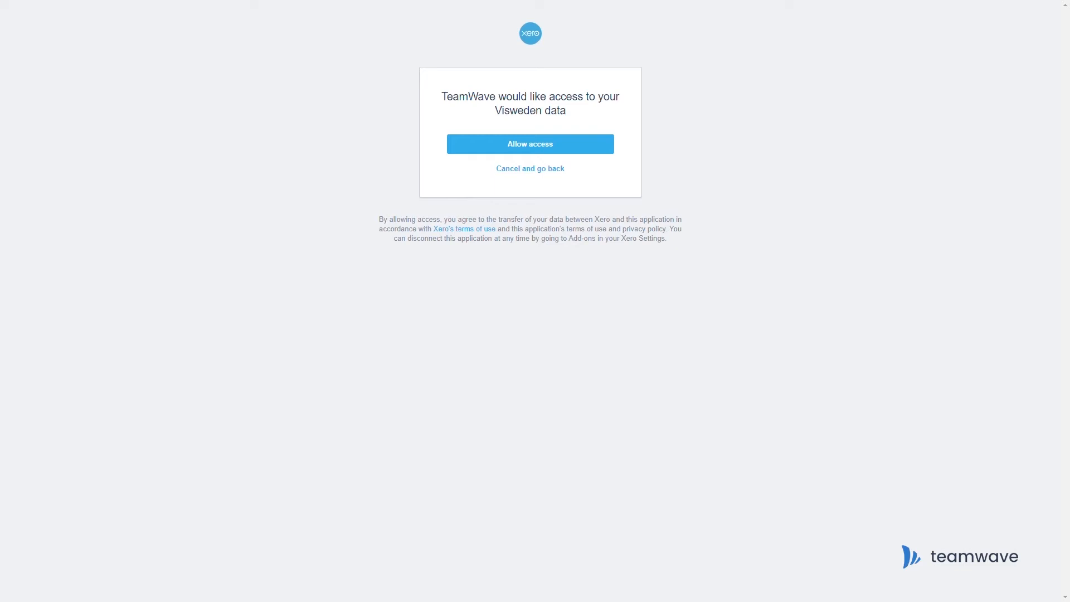
pyautogui.click(578, 151)
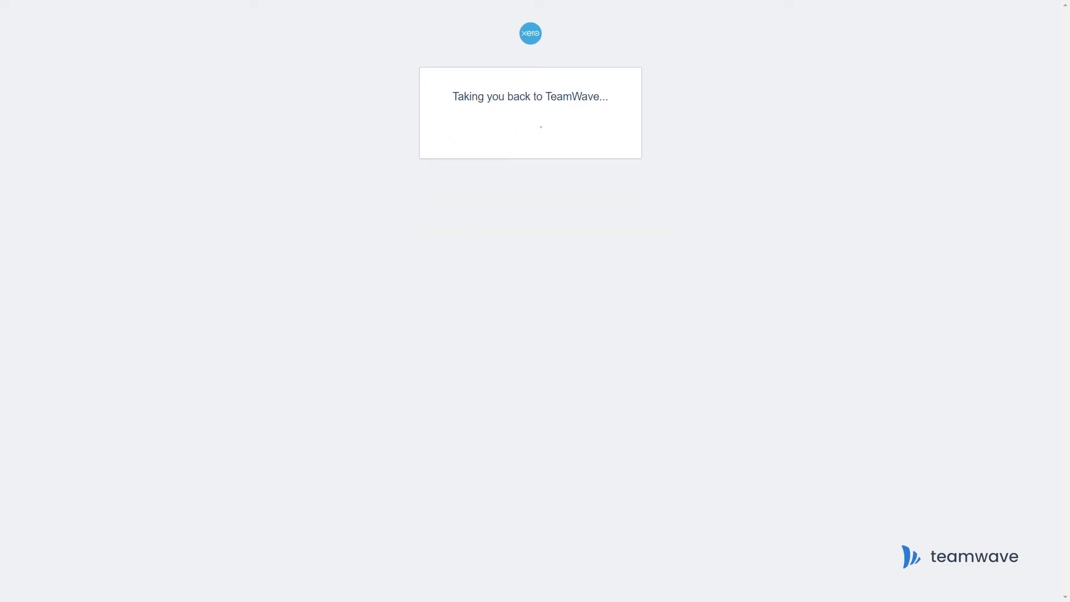
# Grant three more team members access to the Xero integration and save.
pyautogui.click(240, 386)
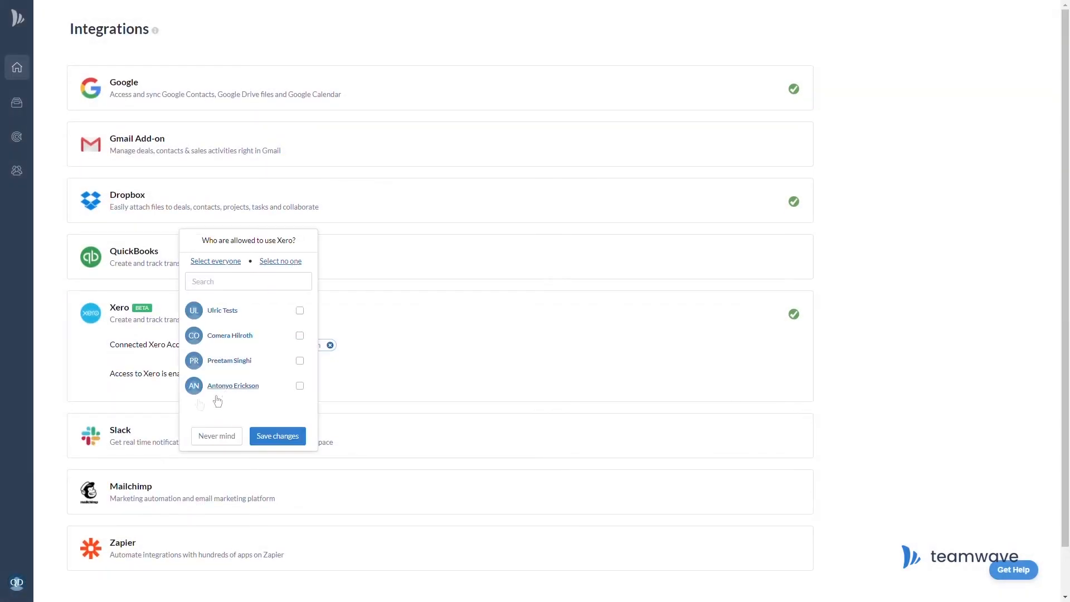
pyautogui.click(300, 335)
pyautogui.click(300, 361)
pyautogui.click(300, 385)
pyautogui.click(300, 439)
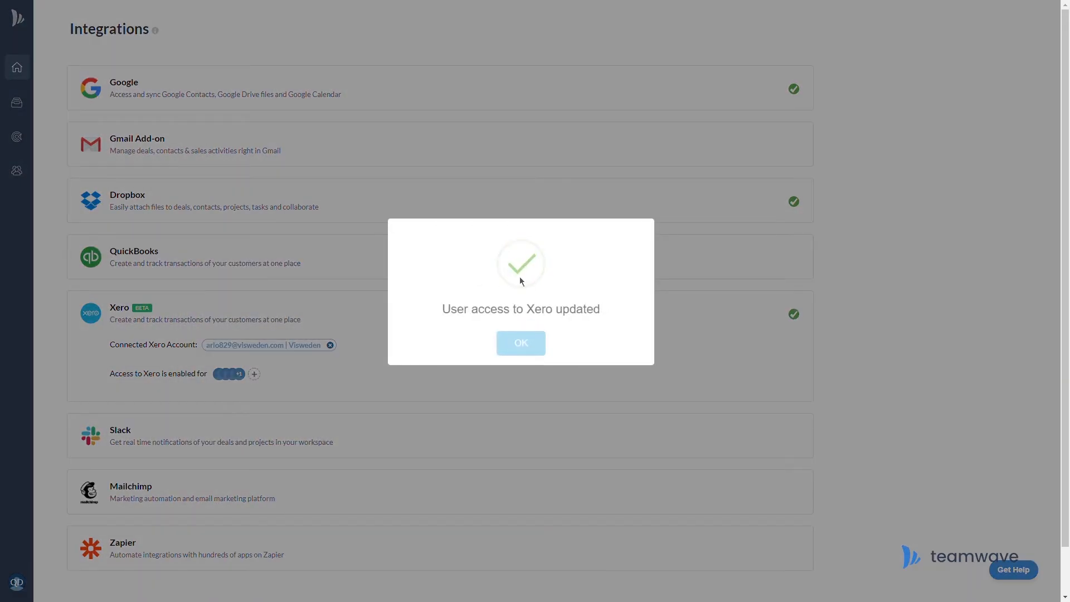
pyautogui.click(534, 346)
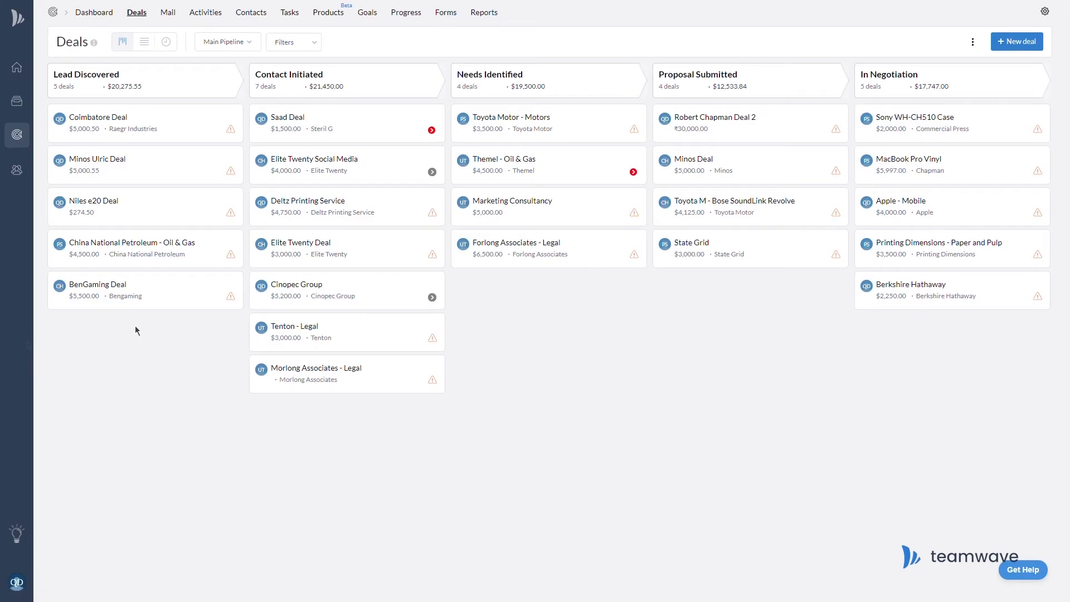
# Link the Elite Twenty Social Media deal to Xero customer Elite Twenty and list all its invoices.
pyautogui.click(383, 173)
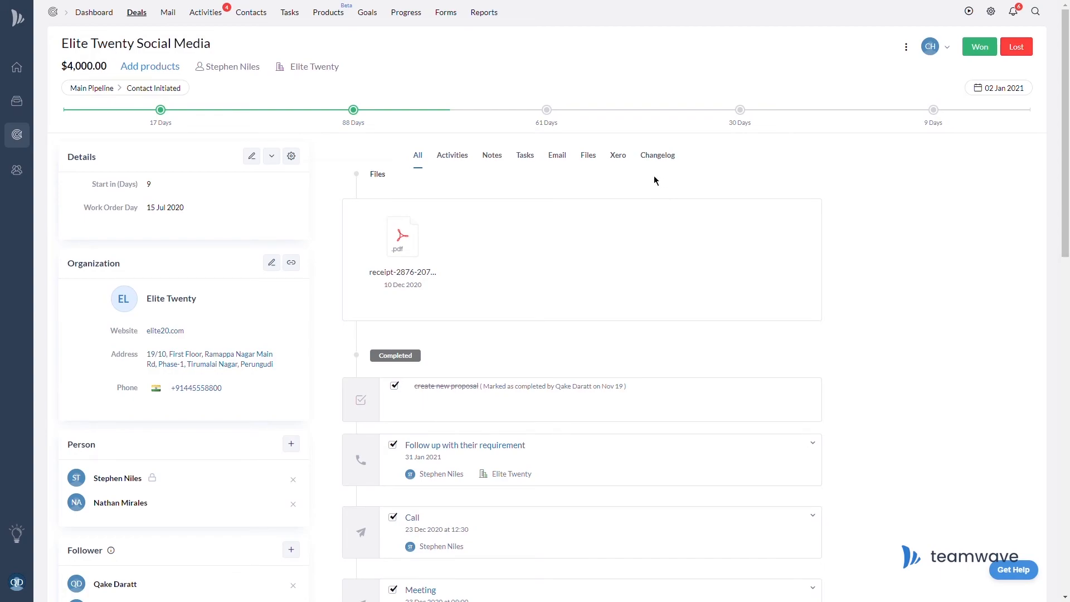
pyautogui.click(620, 162)
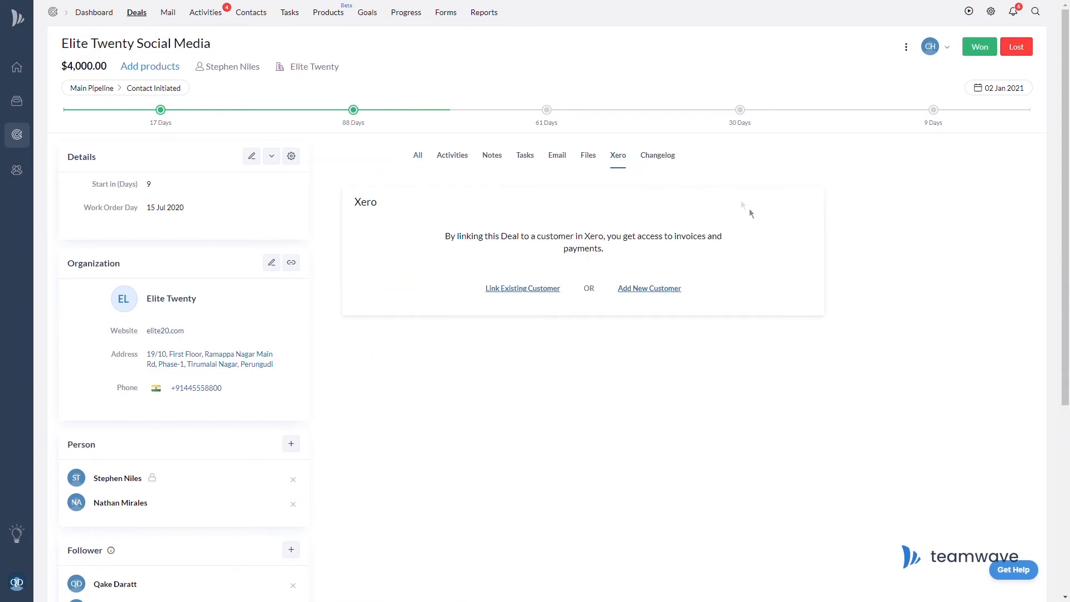
pyautogui.click(547, 291)
pyautogui.write('Eli')
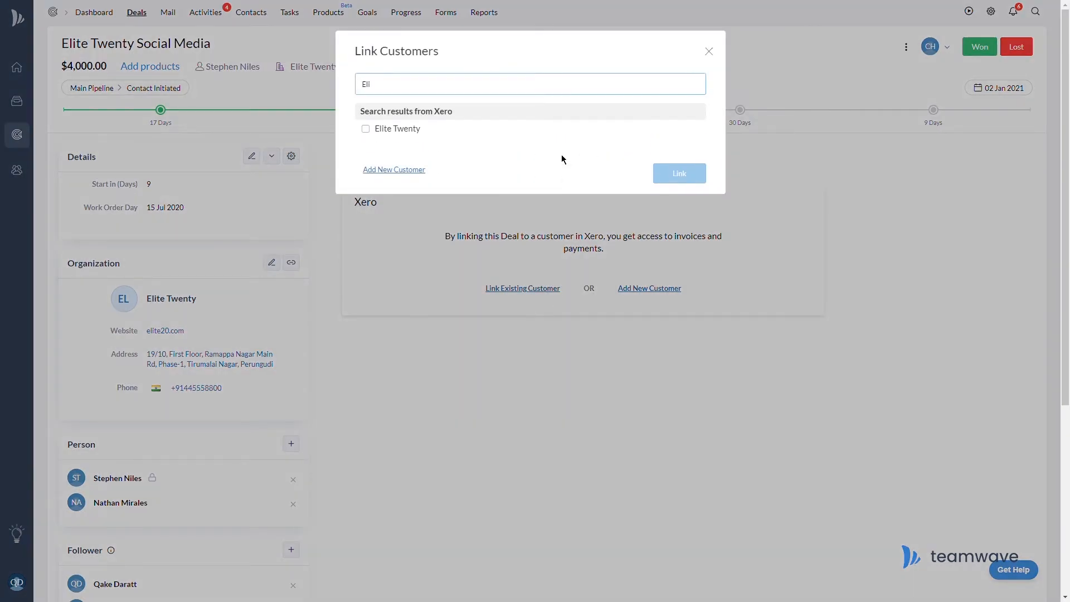
pyautogui.click(367, 129)
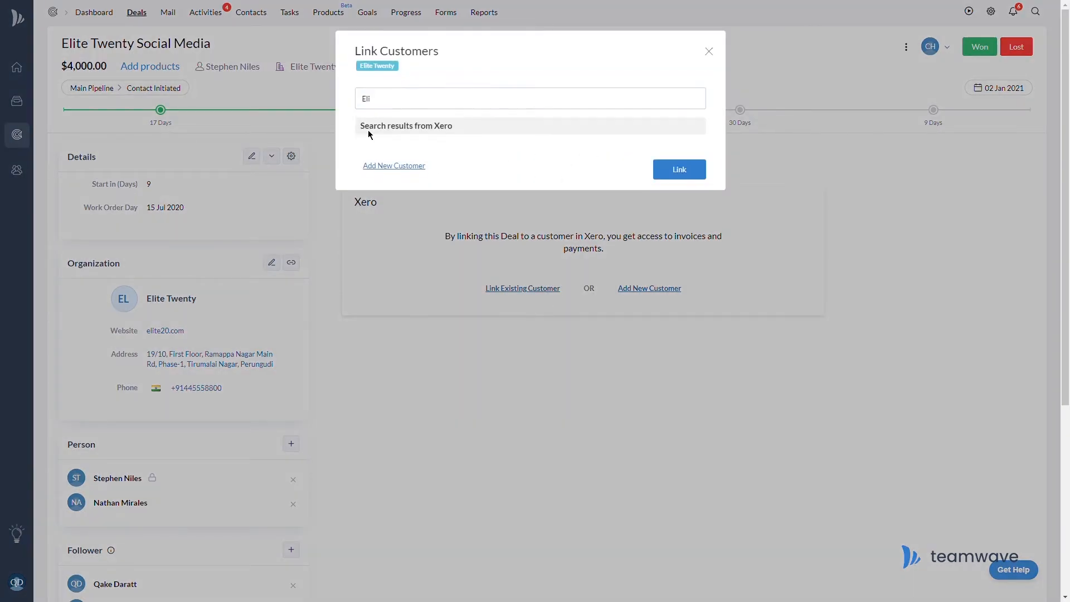
pyautogui.click(698, 180)
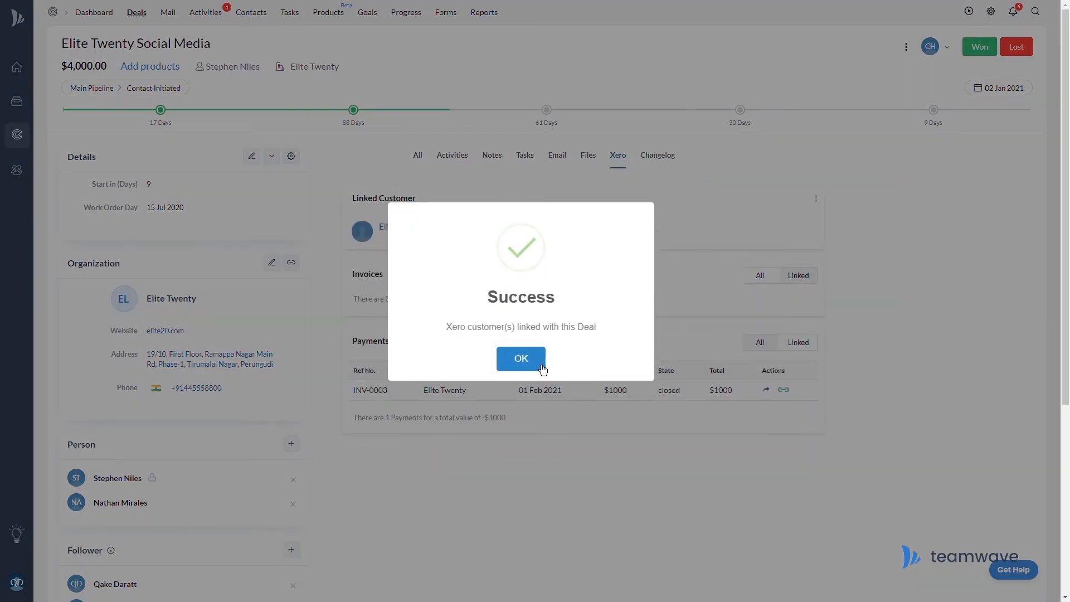
pyautogui.click(521, 359)
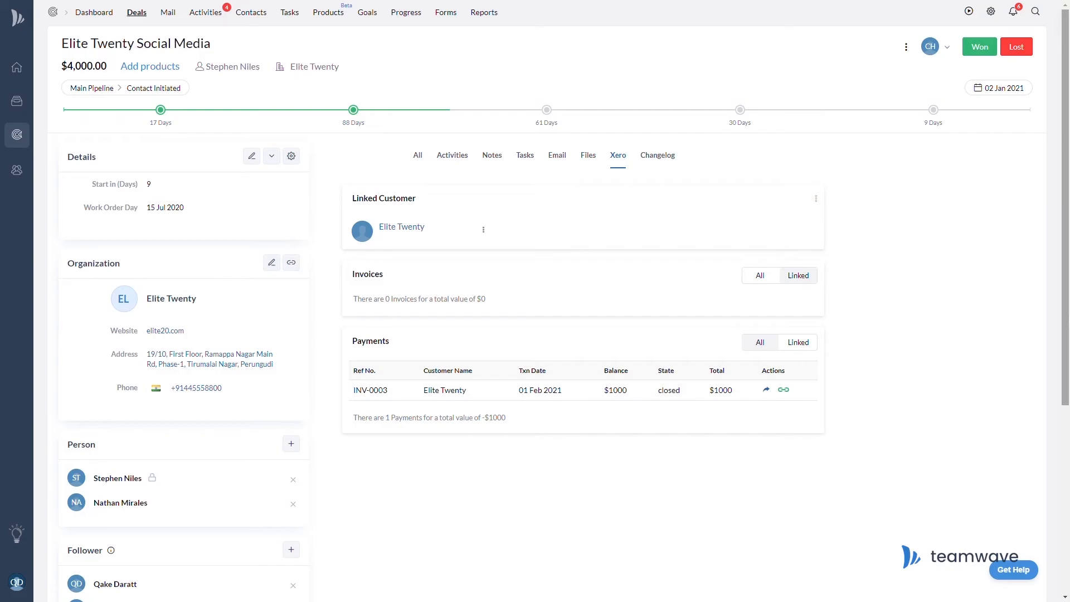
pyautogui.click(772, 283)
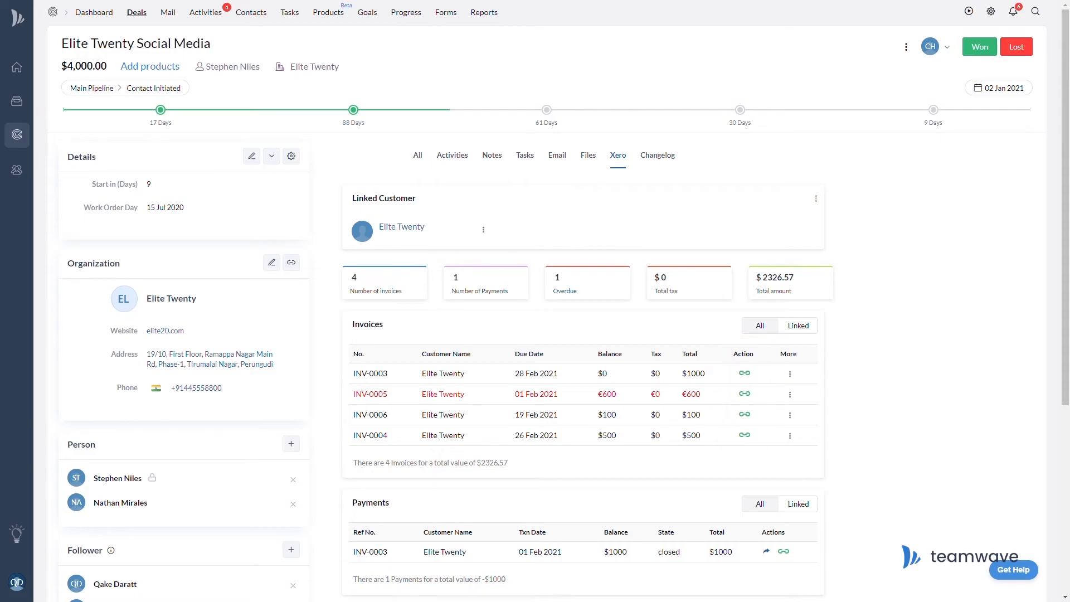
# Start a new invoice for Elite Twenty with Social Media Marketing as the line item.
pyautogui.click(486, 234)
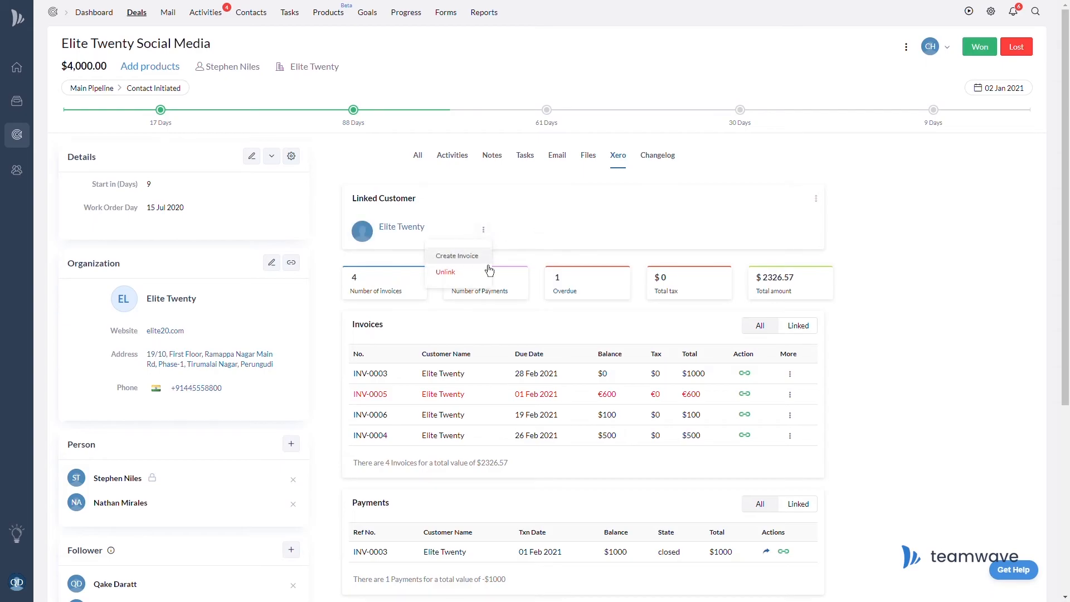
pyautogui.click(457, 256)
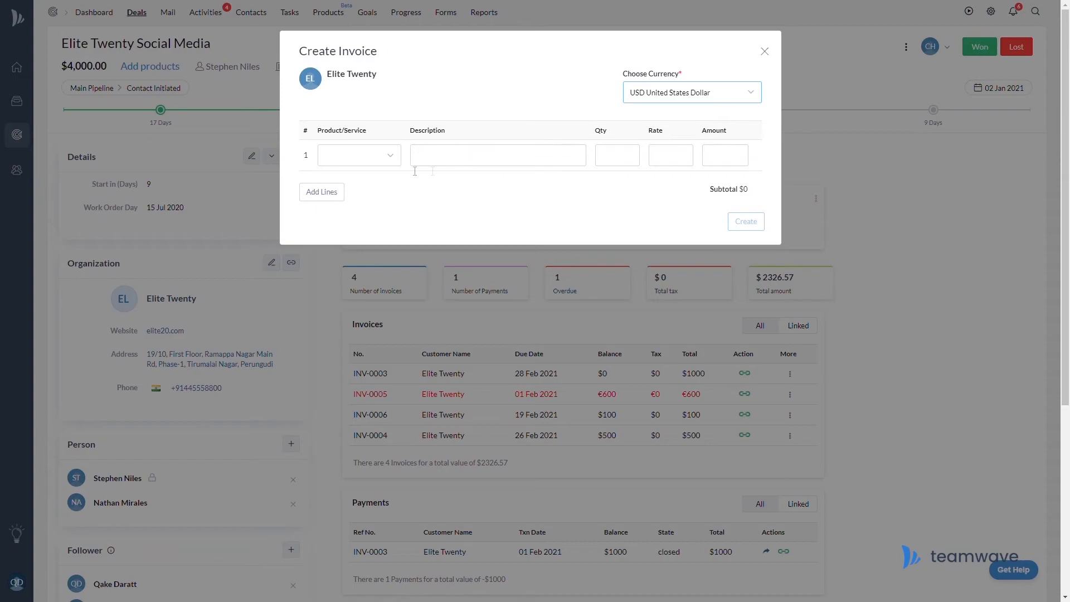
pyautogui.click(384, 159)
pyautogui.click(370, 181)
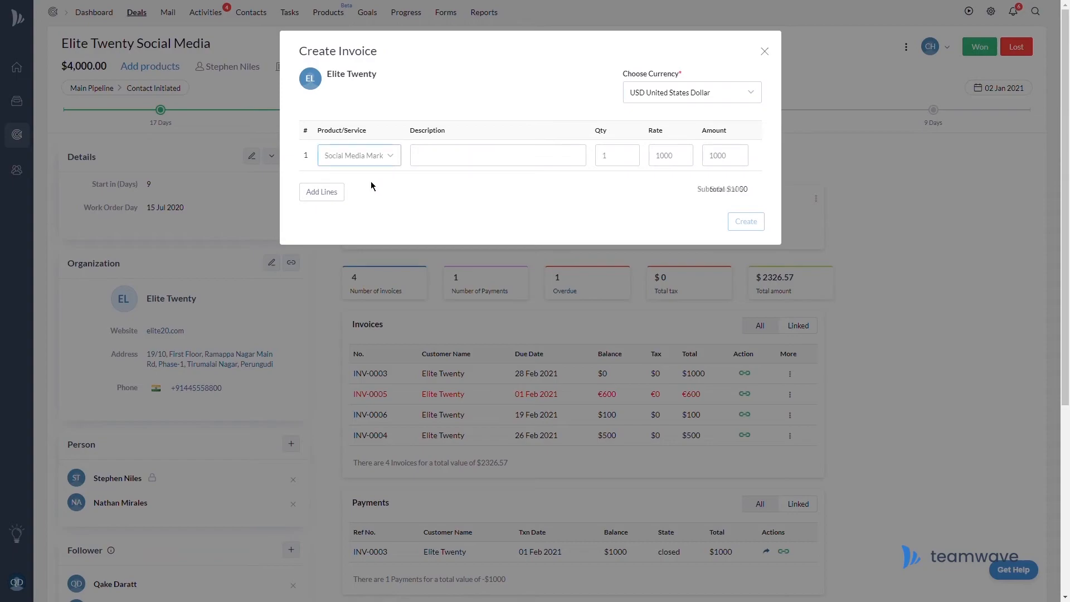
# Describe the line as 'SMM for IG, FB, Twitter & Linked' with quantity 2 at rate 2000.
pyautogui.click(577, 166)
pyautogui.write('SMM for ')
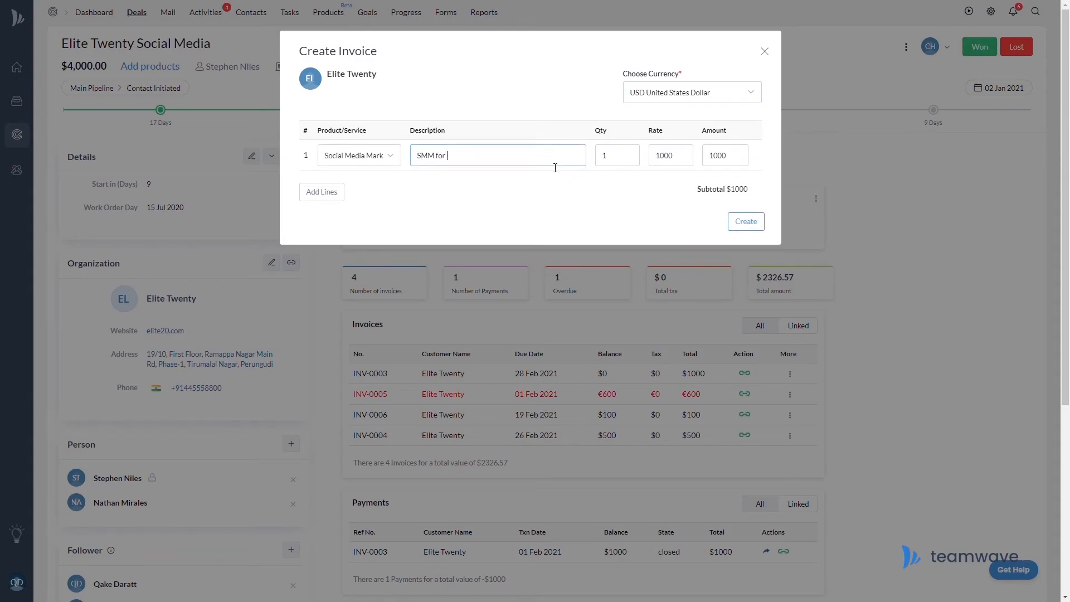
pyautogui.write('IG, FB, Twitter & LinkedIn')
pyautogui.moveTo(662, 159); pyautogui.dragTo(654, 159)
pyautogui.write('2')
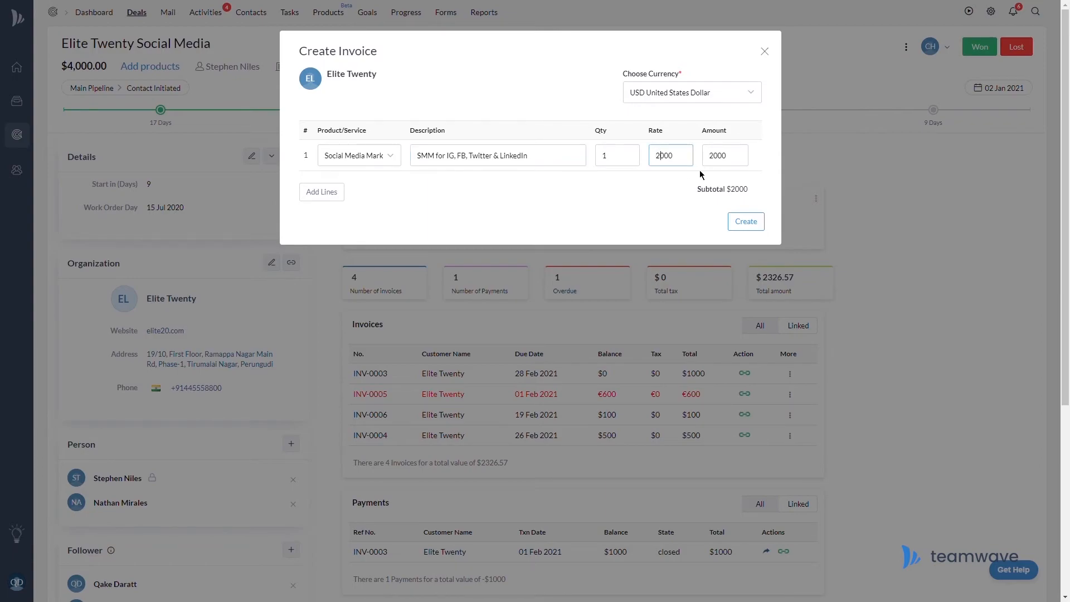
pyautogui.click(637, 164)
pyautogui.press('BackSpace')
pyautogui.write('2')
pyautogui.click(692, 165)
# Create invoice INV-0007 for $4000 and view it in Xero.
pyautogui.click(765, 227)
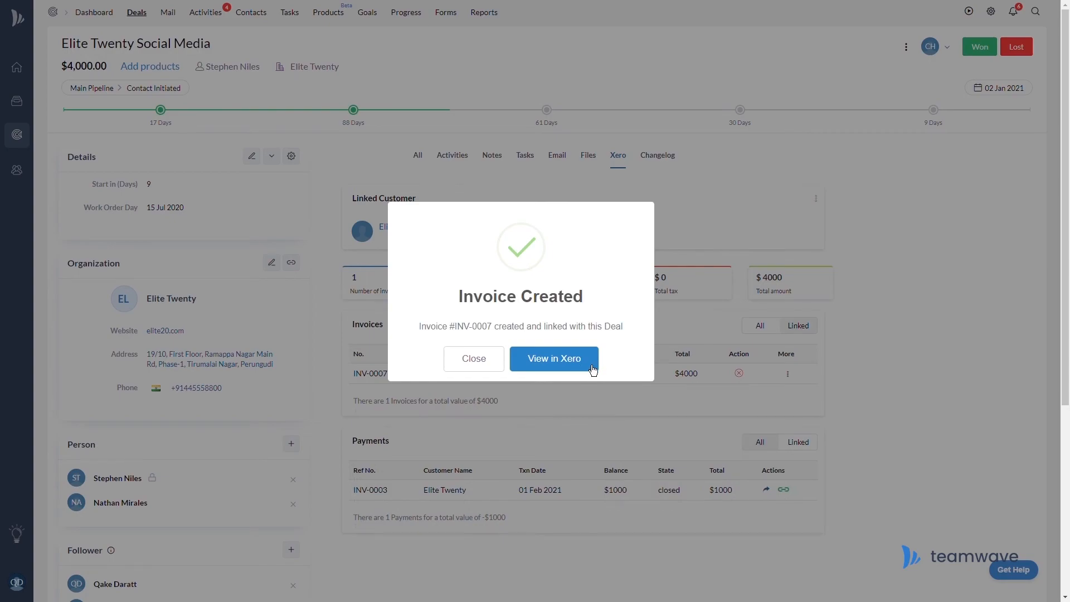
pyautogui.click(481, 359)
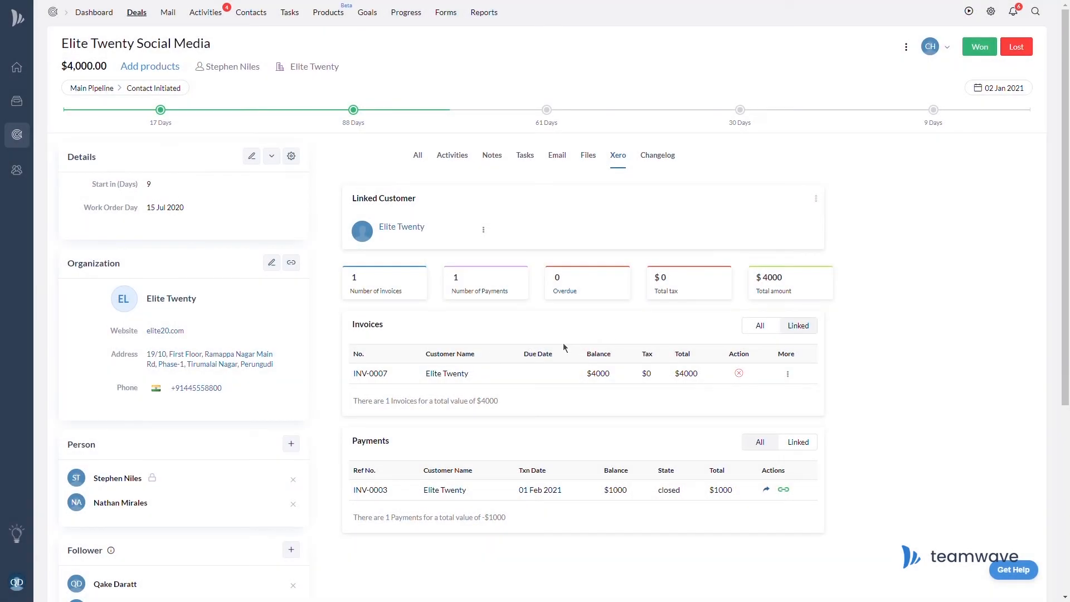
pyautogui.click(792, 383)
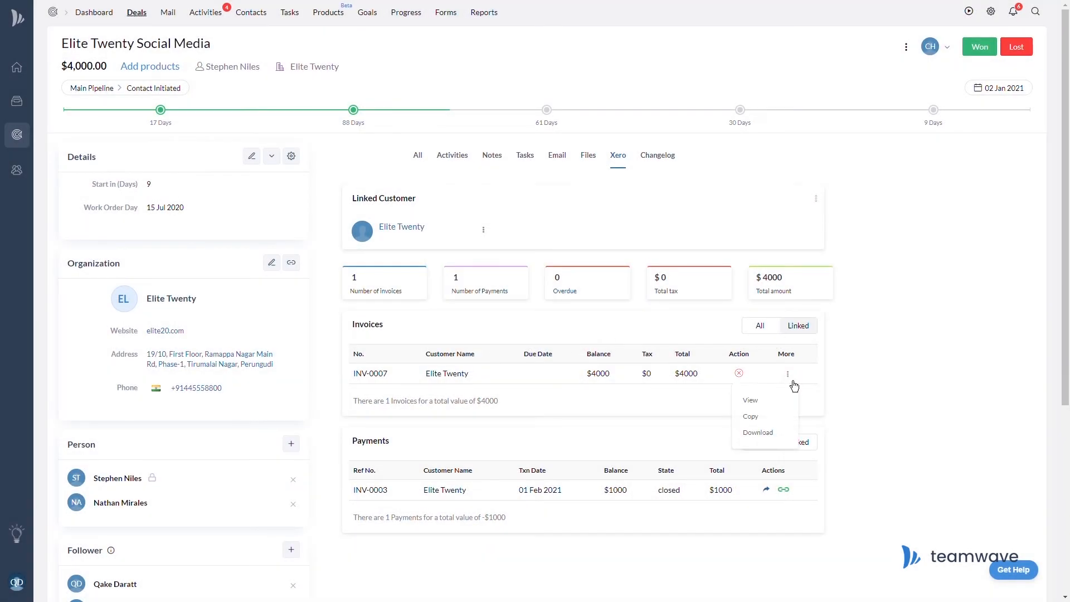
pyautogui.click(778, 407)
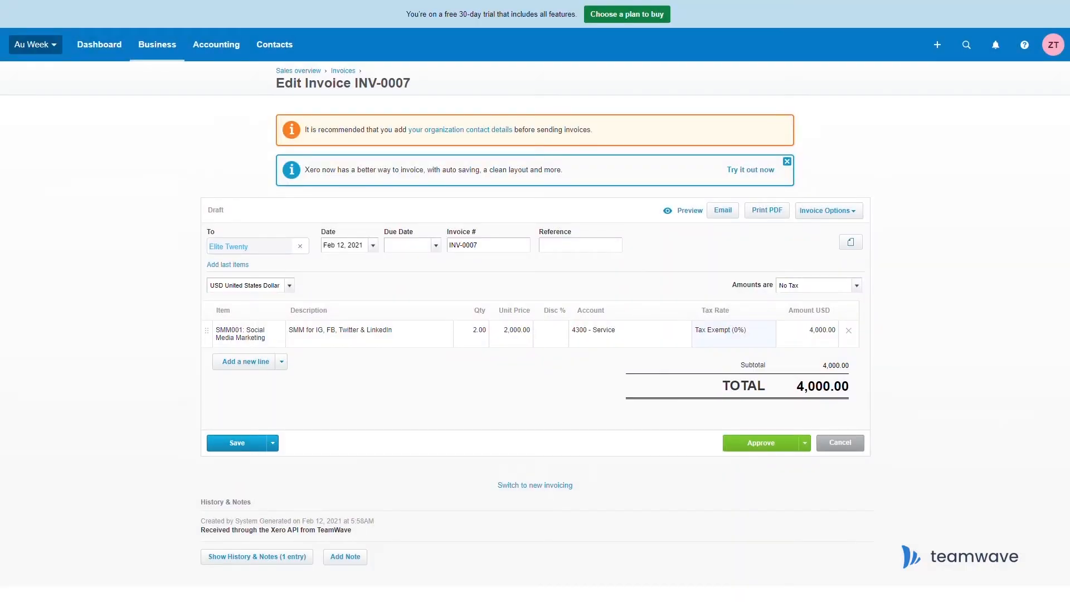
# Approve invoice INV-0007 for Elite Twenty on Xero's Edit Invoice page.
pyautogui.click(793, 449)
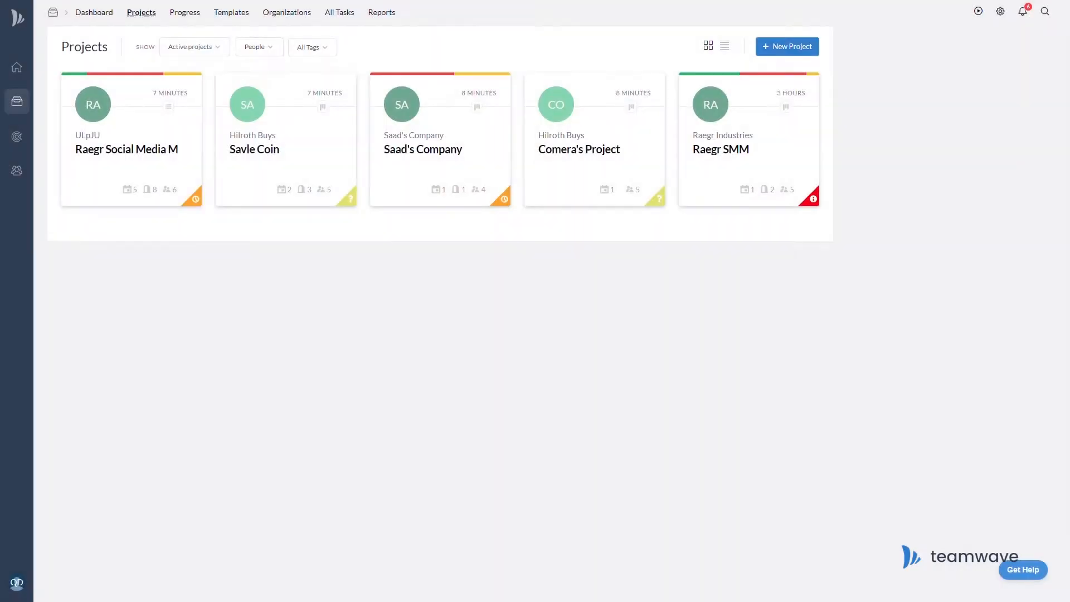
# Go to the Xero settings in the Raegr SMM project's configurations.
pyautogui.click(721, 155)
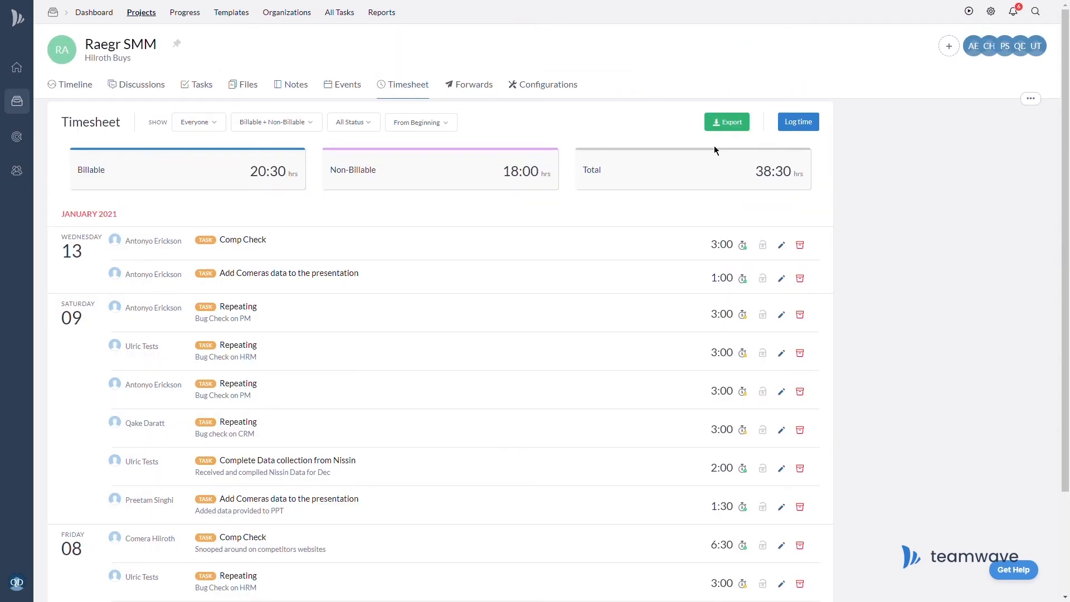
pyautogui.click(548, 87)
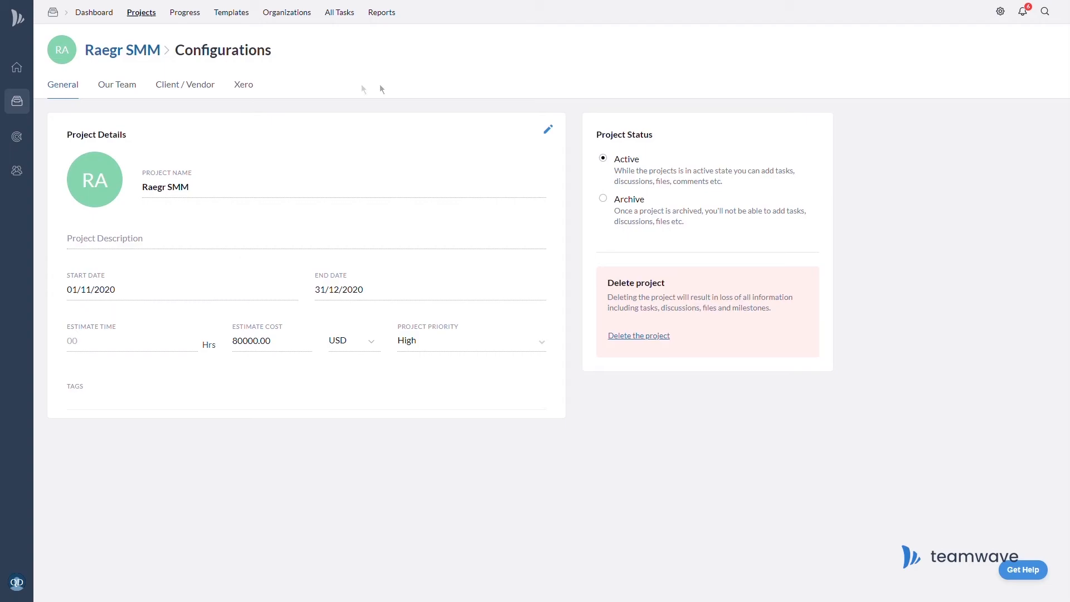
pyautogui.click(241, 88)
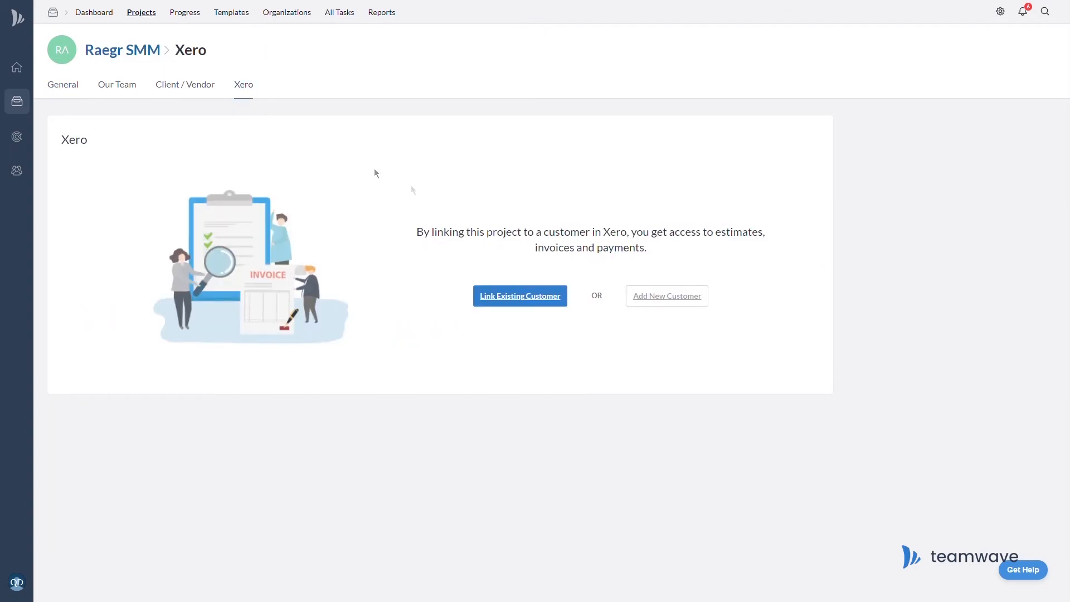
# Create Xero customer Raegr Indust with its phone number and e-mail, linked to this project.
pyautogui.click(678, 307)
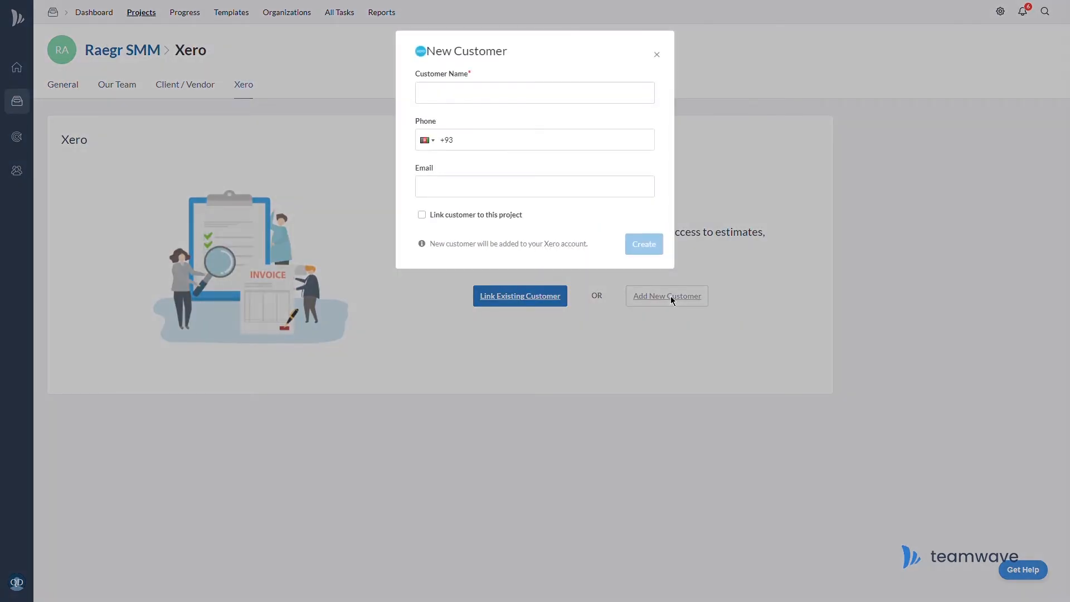
pyautogui.click(492, 102)
pyautogui.write('Raegr Indust')
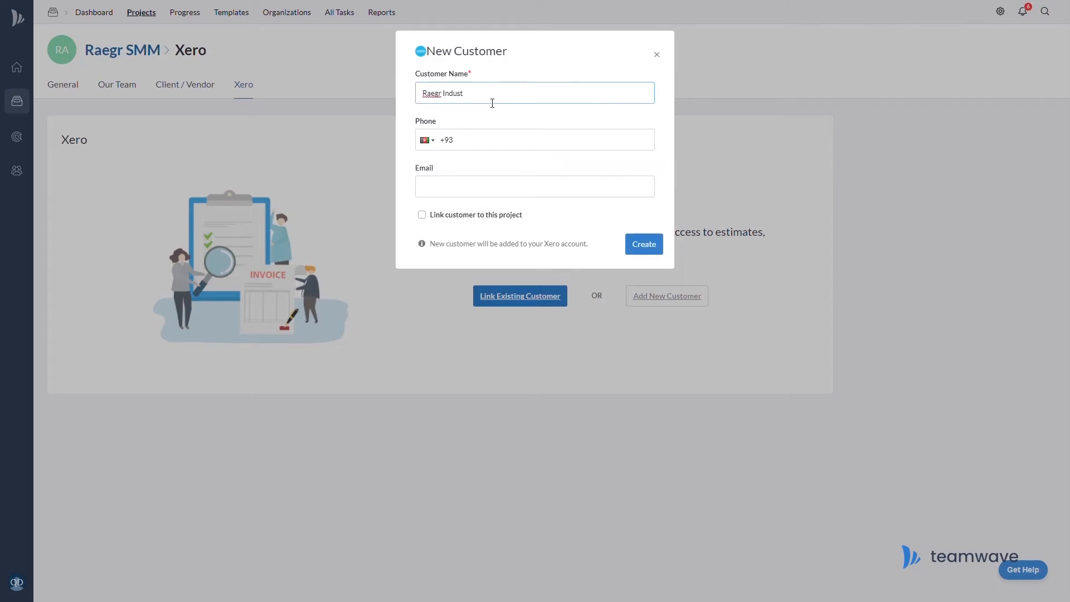
pyautogui.press('Tab')
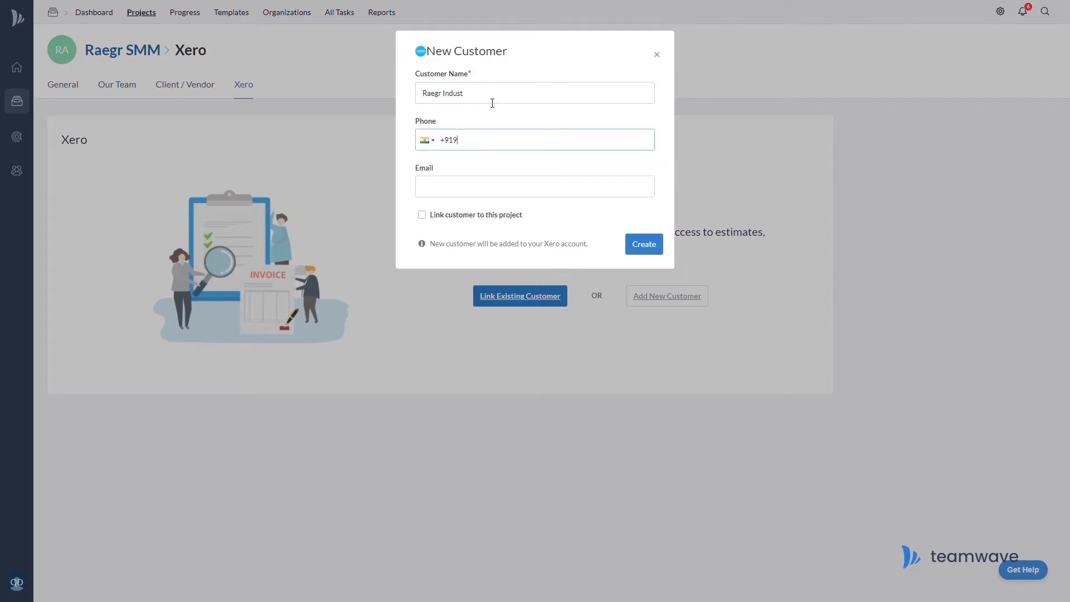
pyautogui.press('Tab')
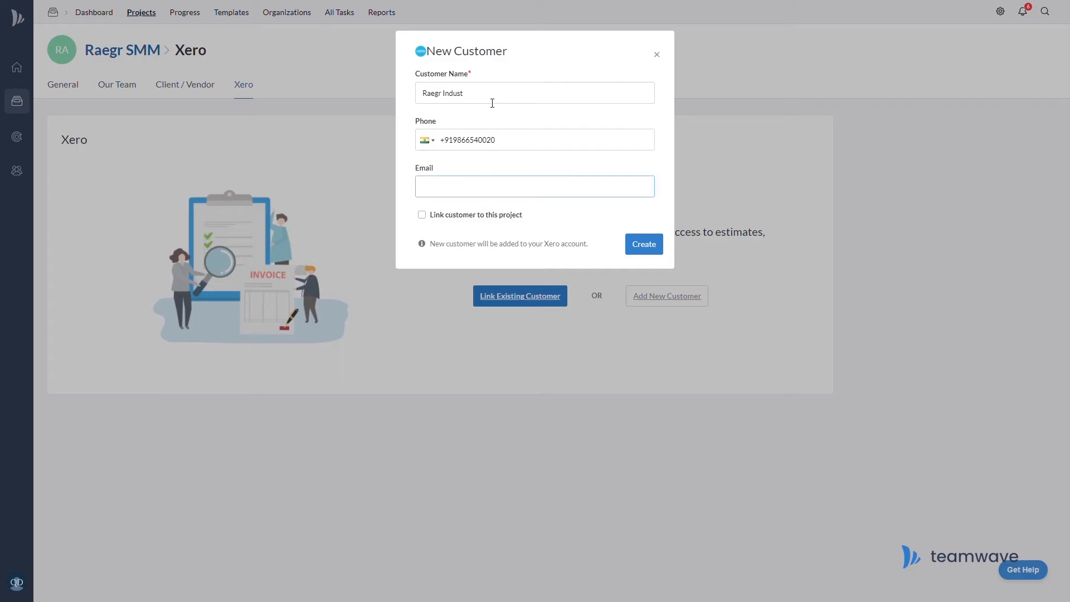
pyautogui.click(429, 220)
pyautogui.click(651, 248)
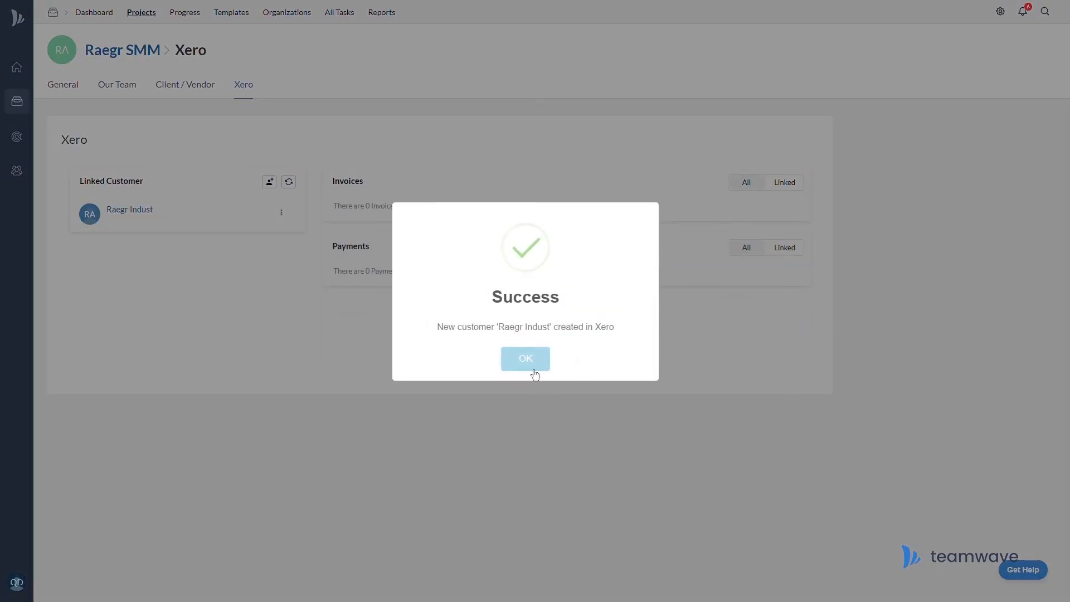
pyautogui.click(531, 365)
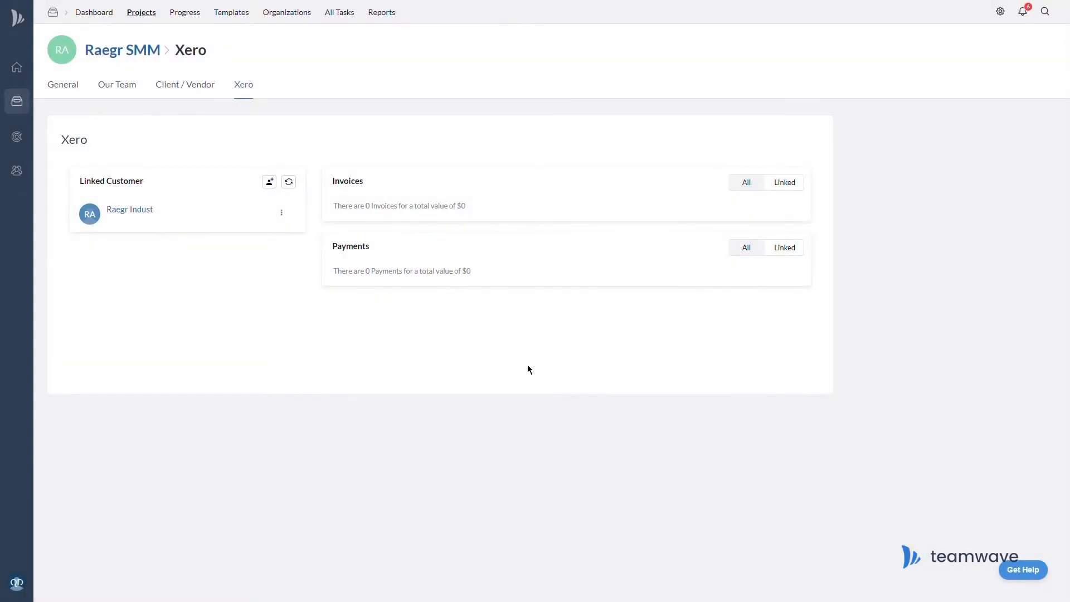
# Start a USD invoice for Raegr Indust with Social Media Marketing as the line item.
pyautogui.click(281, 213)
pyautogui.click(273, 240)
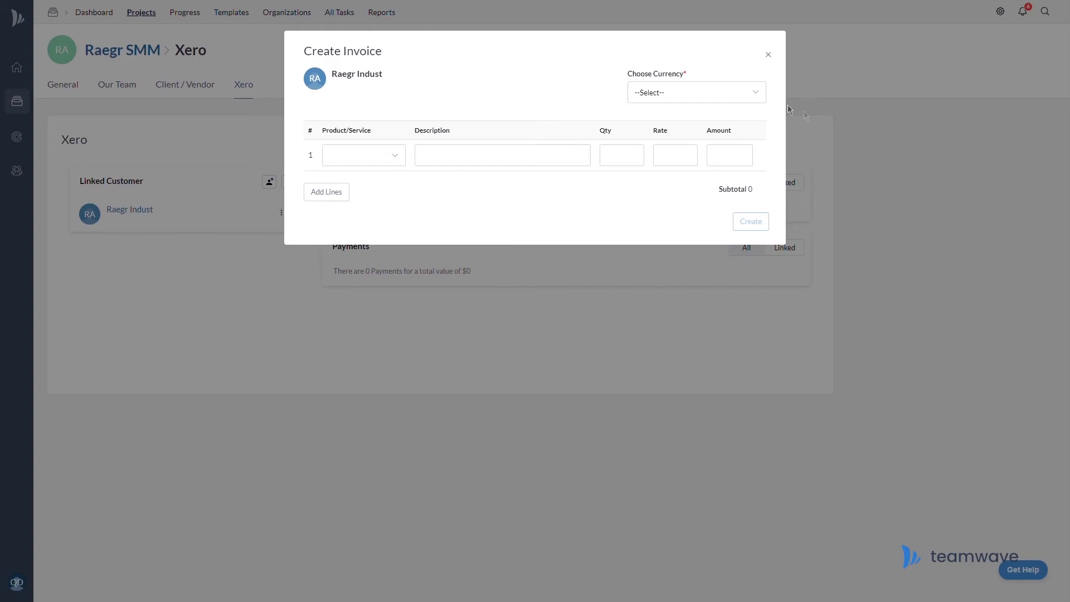
pyautogui.click(750, 96)
pyautogui.click(715, 118)
pyautogui.click(393, 157)
pyautogui.click(374, 179)
# Describe the line as marketing on IG, Twitter & LinkedIn at rate 800 and create INV-0008.
pyautogui.click(490, 164)
pyautogui.write('Marketing on IG,')
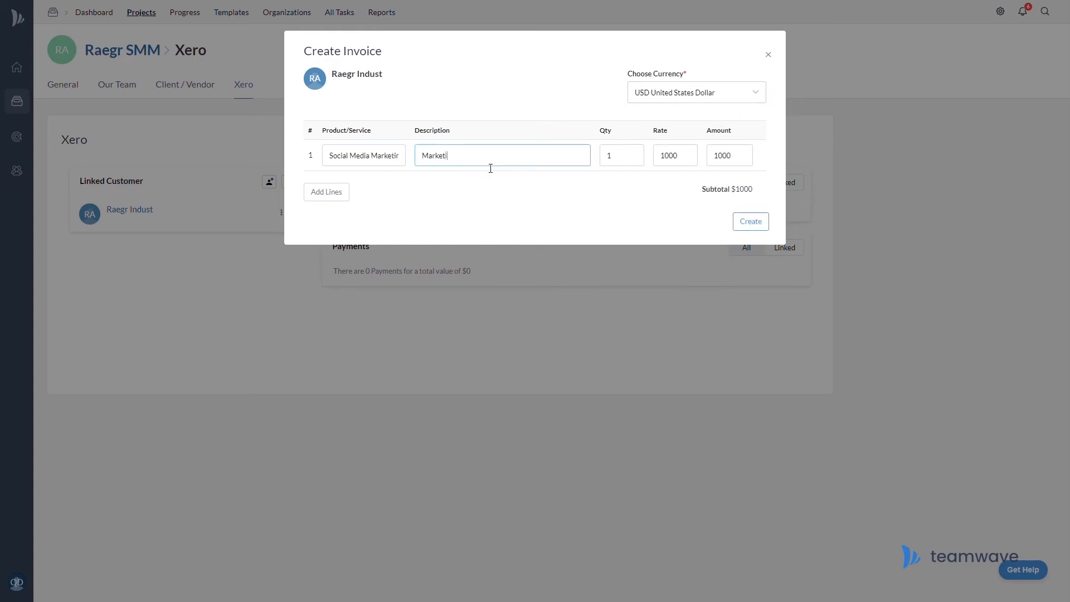
pyautogui.write('witter & LinkedIn')
pyautogui.press('Tab')
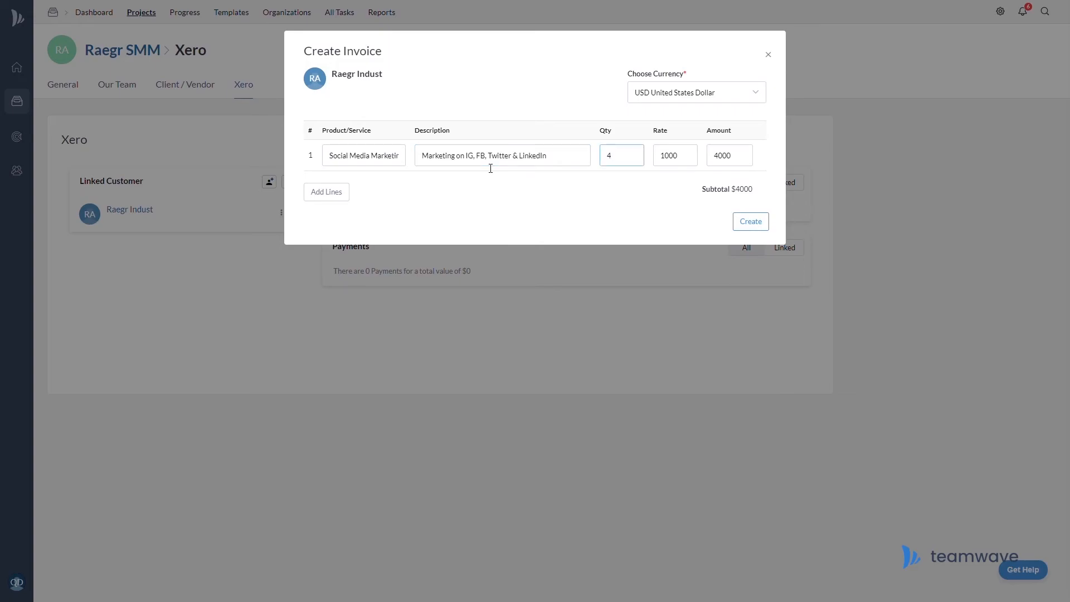
pyautogui.press('Tab')
pyautogui.write('800')
pyautogui.click(768, 230)
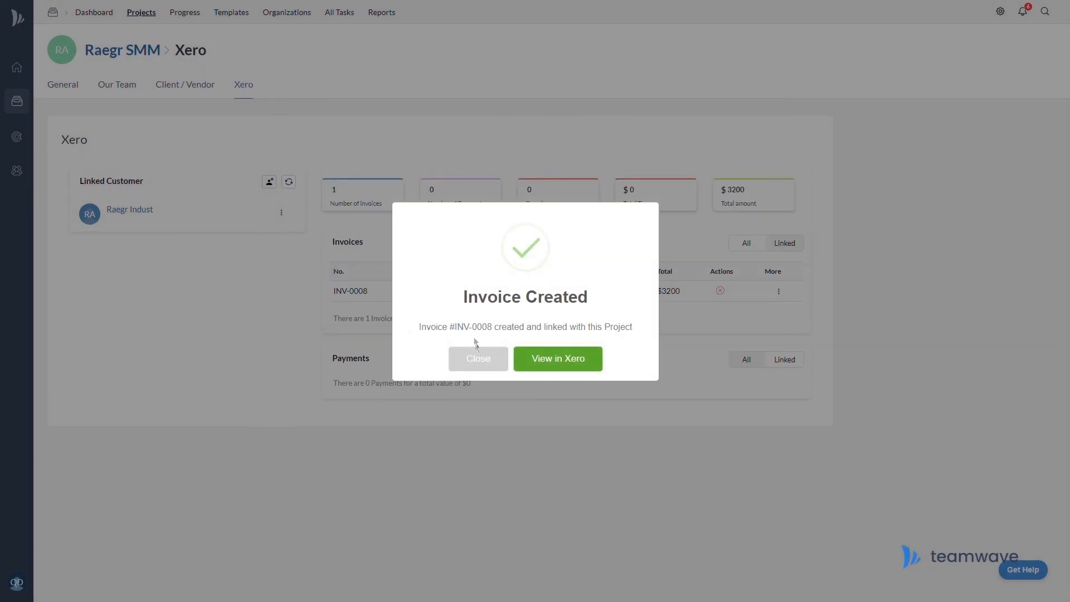
pyautogui.click(498, 368)
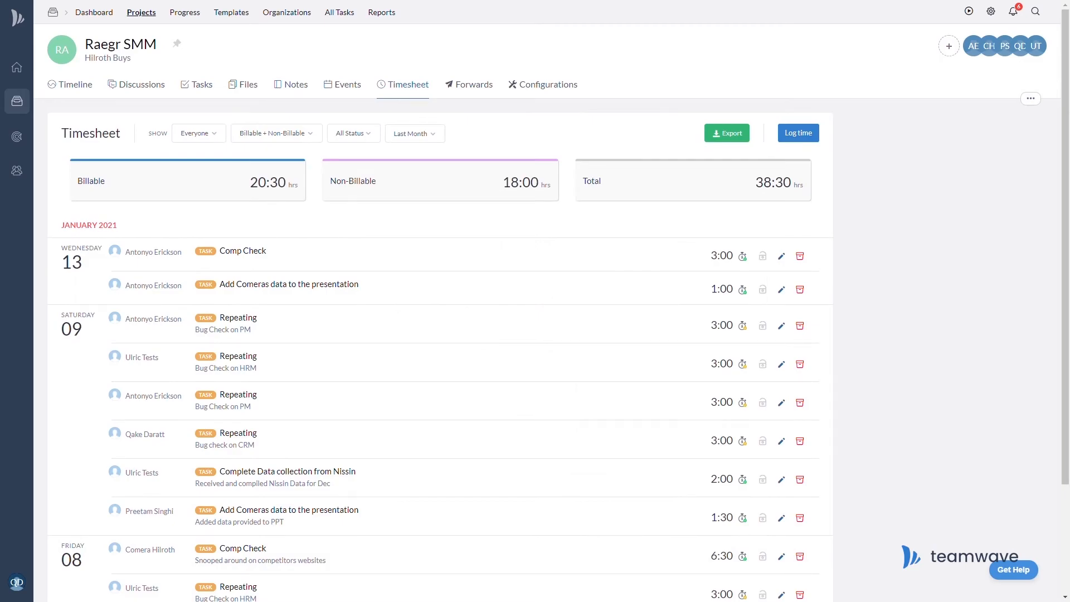
# Filter the timesheet to billable hours and export them to a Xero invoice for Social Media Marketing.
pyautogui.click(742, 137)
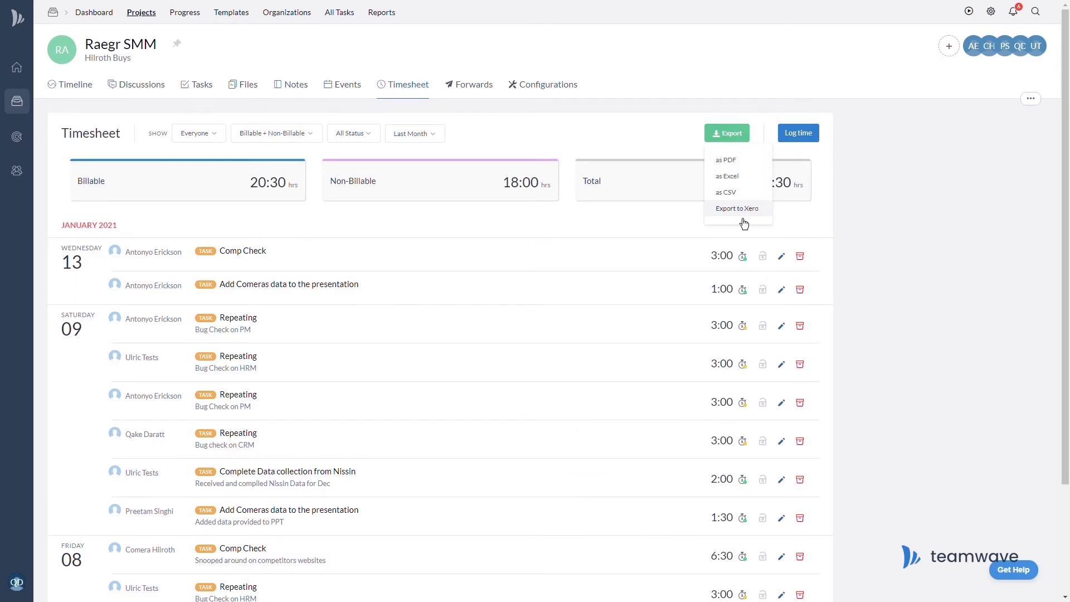
pyautogui.click(294, 139)
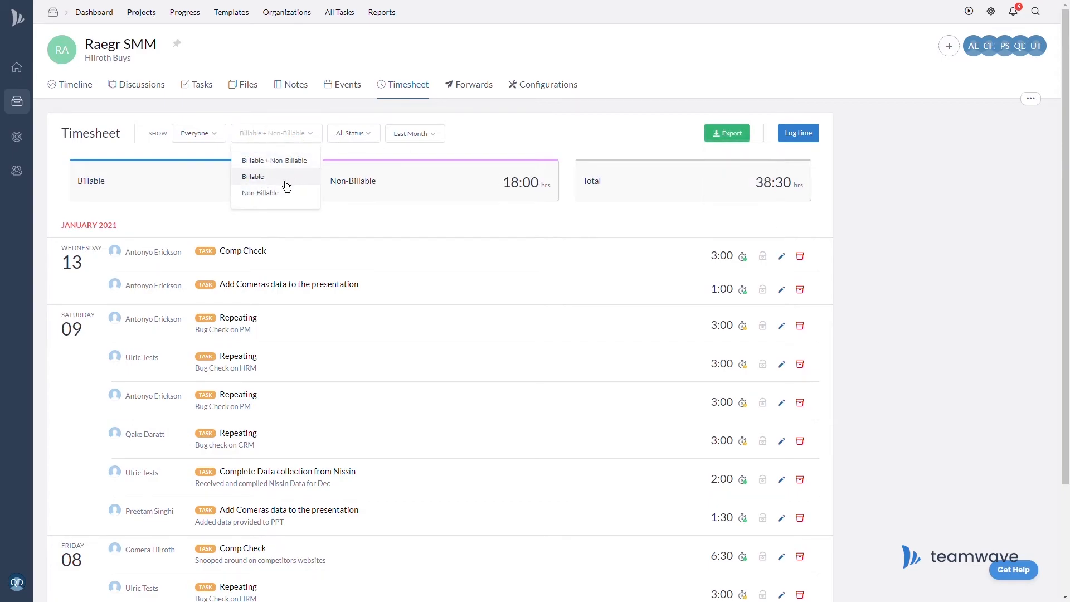
pyautogui.click(287, 186)
pyautogui.click(735, 137)
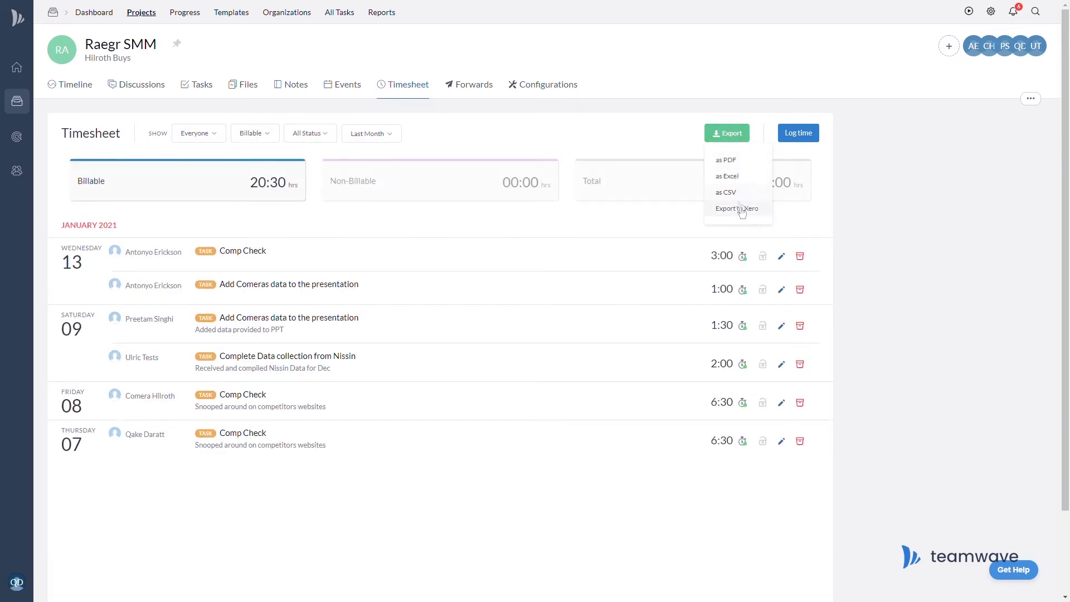
pyautogui.click(742, 211)
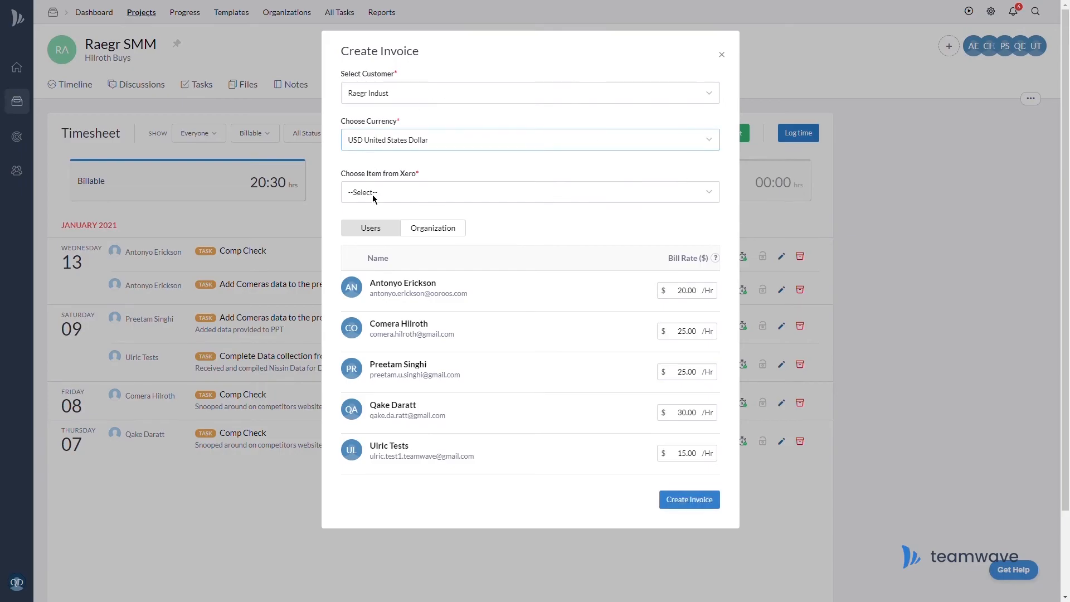
pyautogui.click(374, 192)
pyautogui.click(383, 222)
pyautogui.click(666, 505)
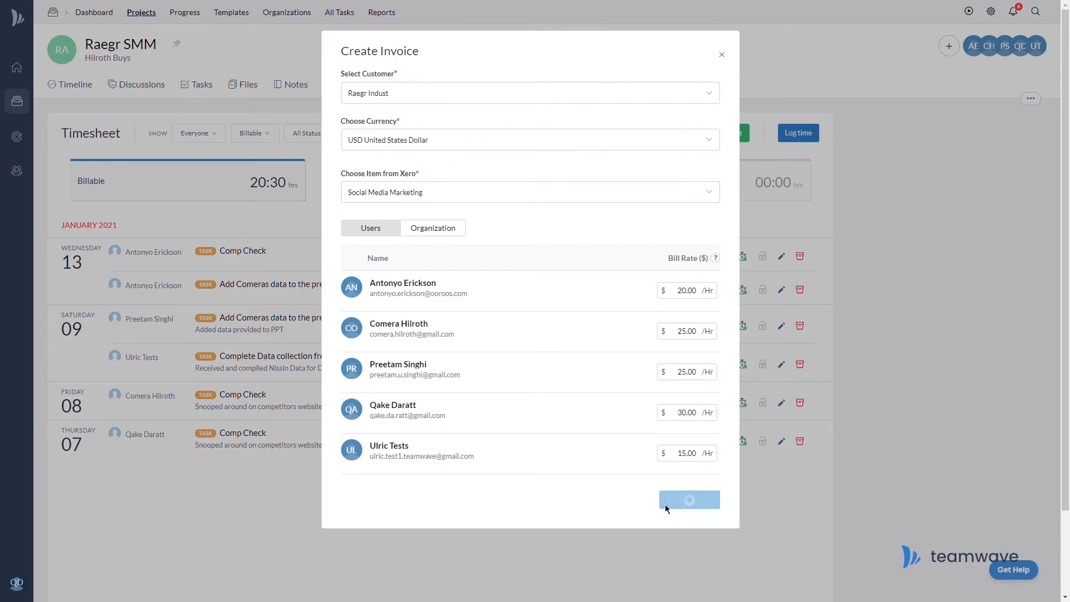
pyautogui.click(477, 366)
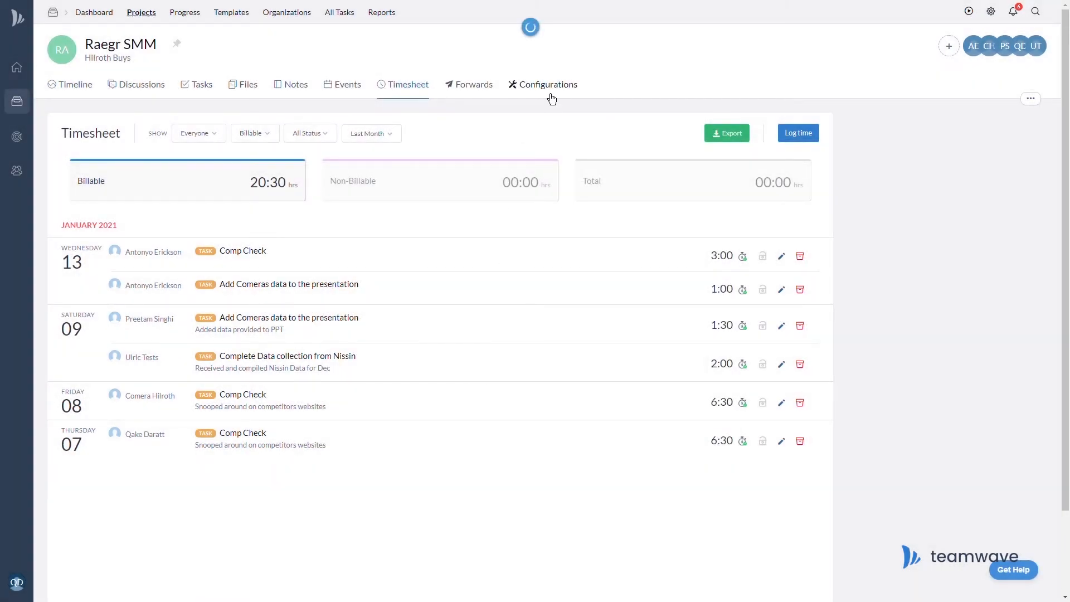
# View invoice INV-0009 in Xero from the project's Xero configuration.
pyautogui.click(549, 88)
pyautogui.click(244, 85)
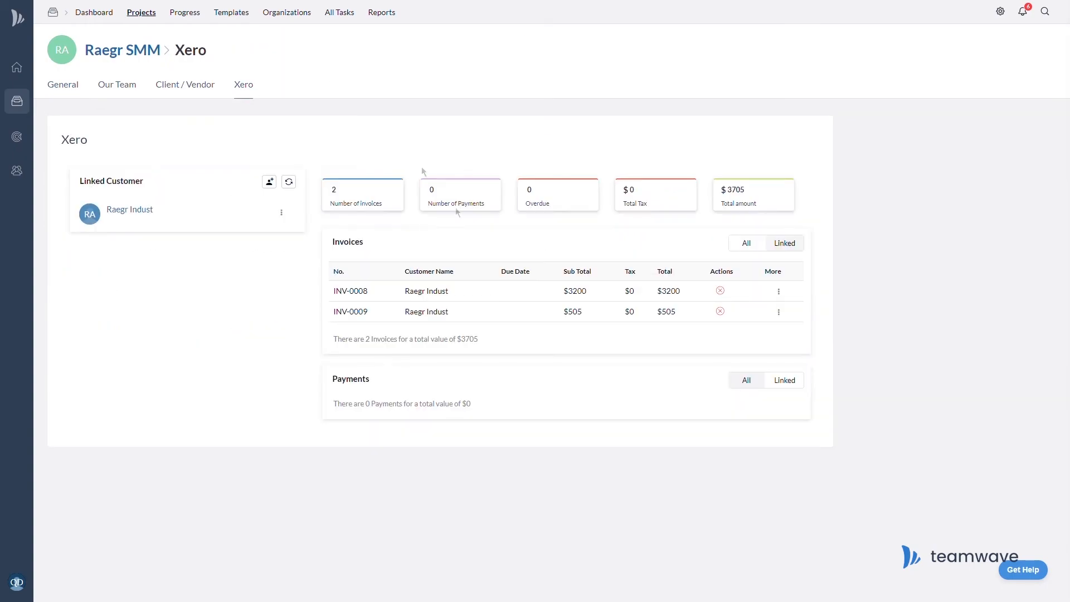
pyautogui.click(779, 314)
pyautogui.click(766, 338)
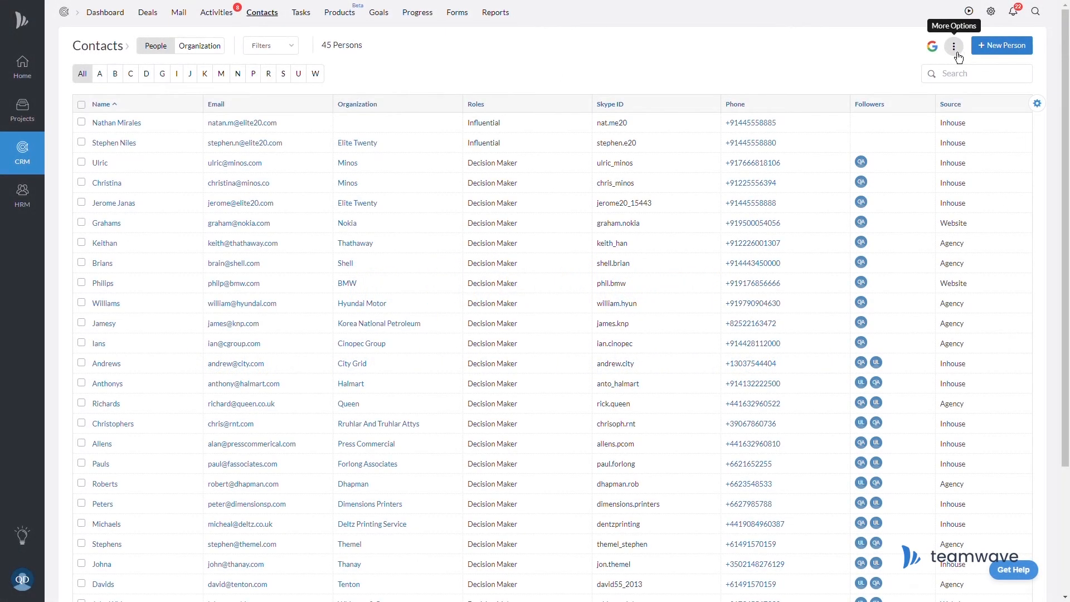
pyautogui.click(955, 49)
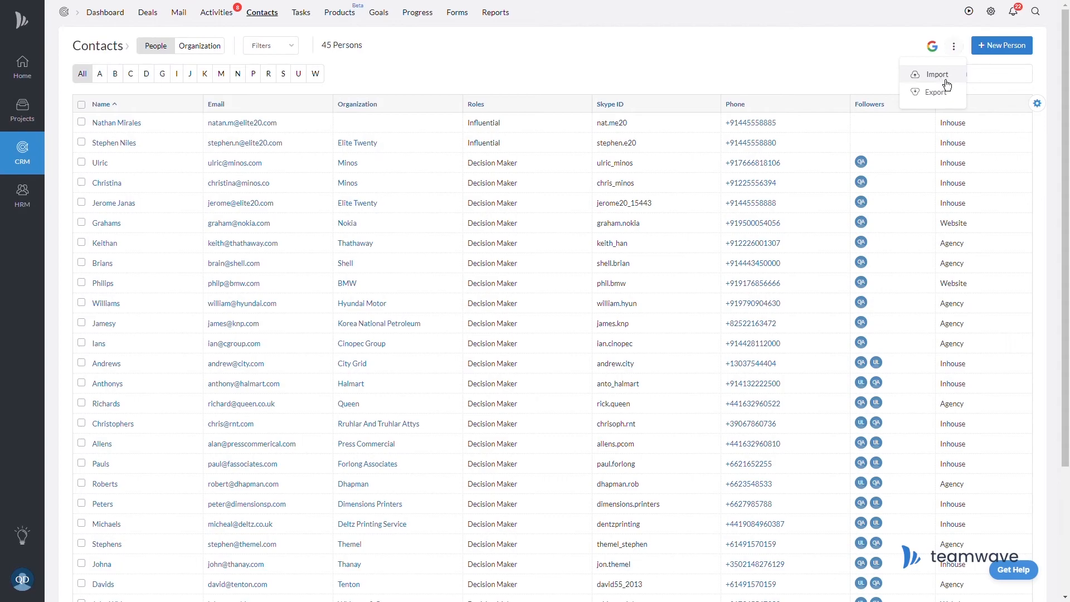
# Connect a Google account on the Integrations page, signing in and allowing TeamWave access.
pyautogui.click(946, 79)
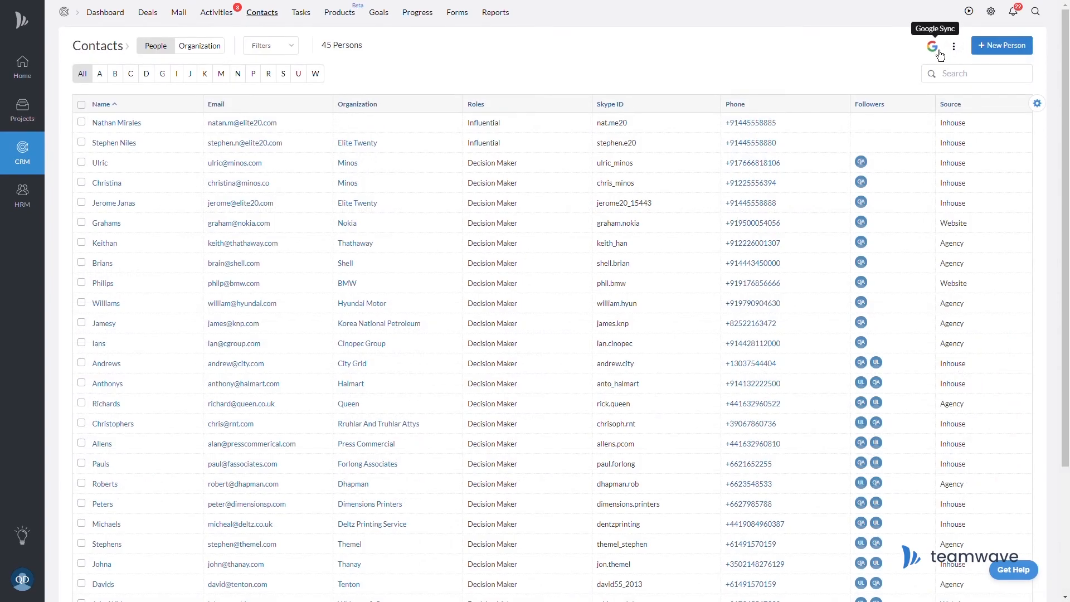
pyautogui.click(22, 580)
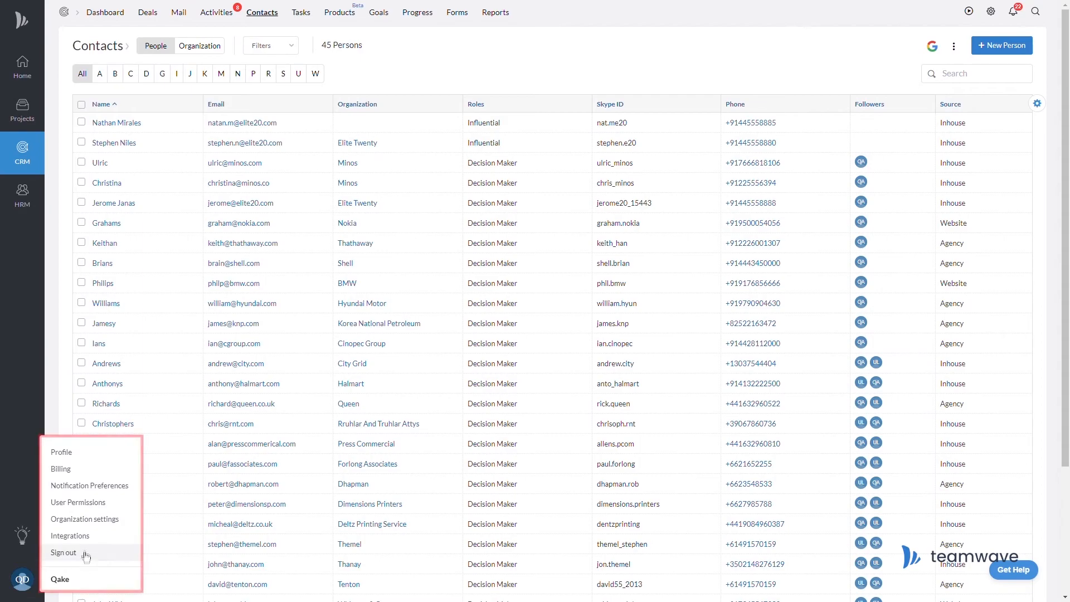
pyautogui.click(99, 537)
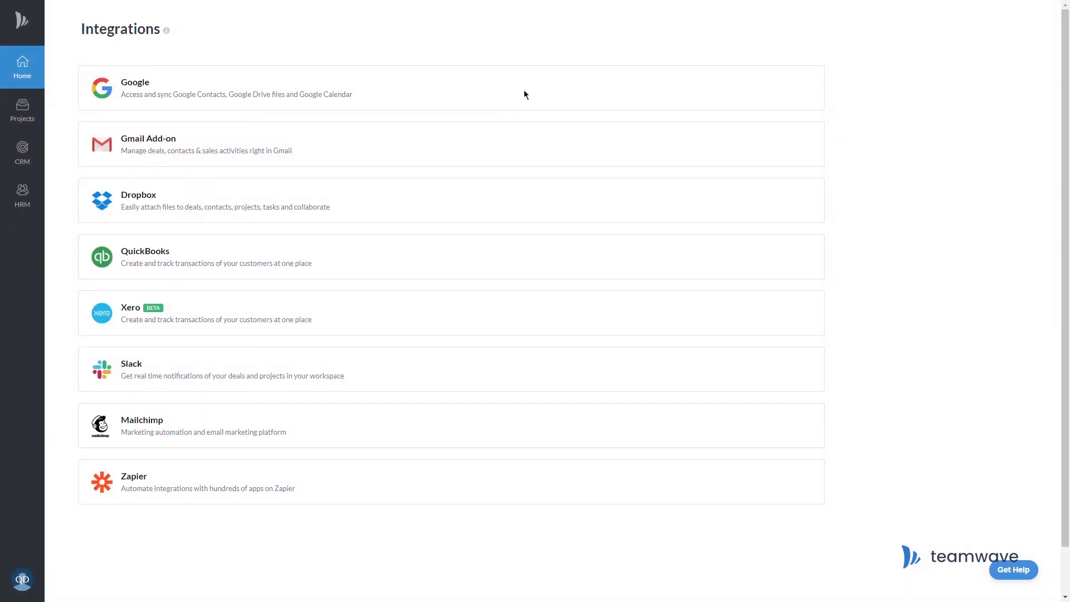
pyautogui.click(384, 95)
pyautogui.click(786, 94)
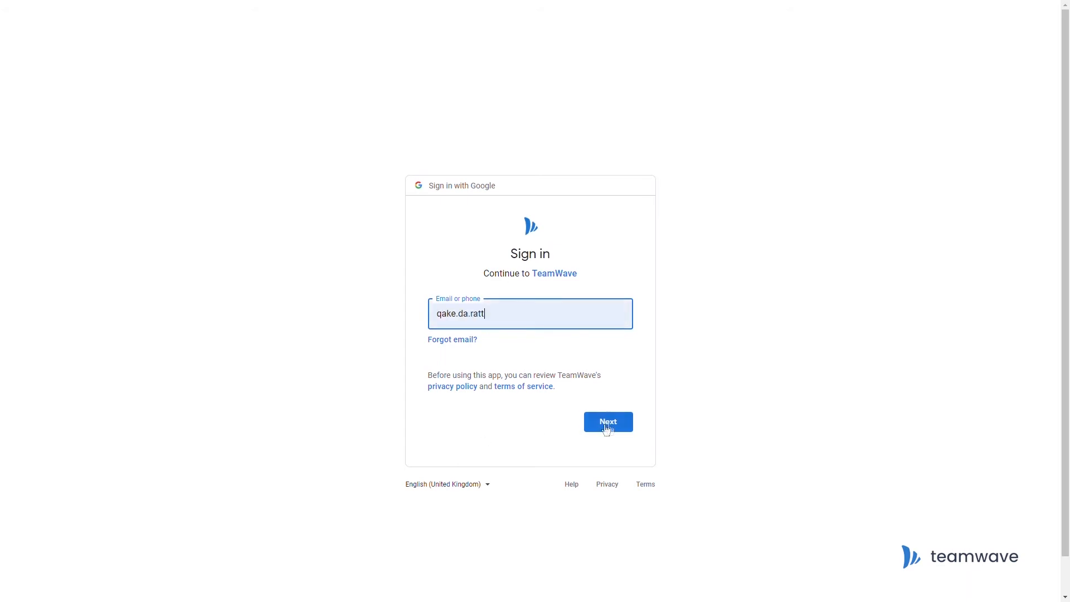
pyautogui.click(606, 426)
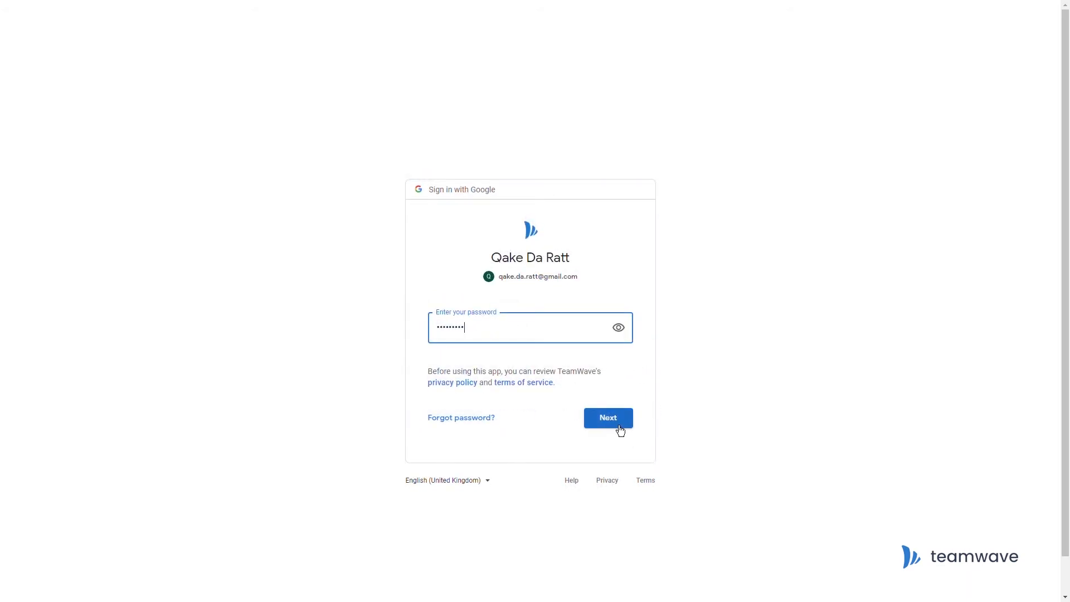
pyautogui.click(619, 427)
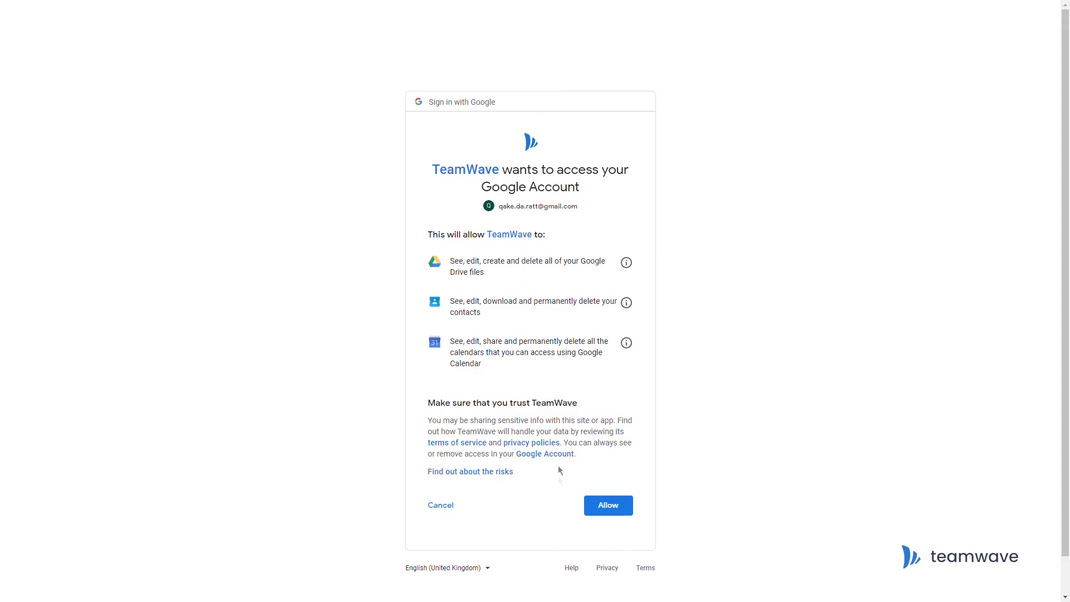
pyautogui.click(608, 505)
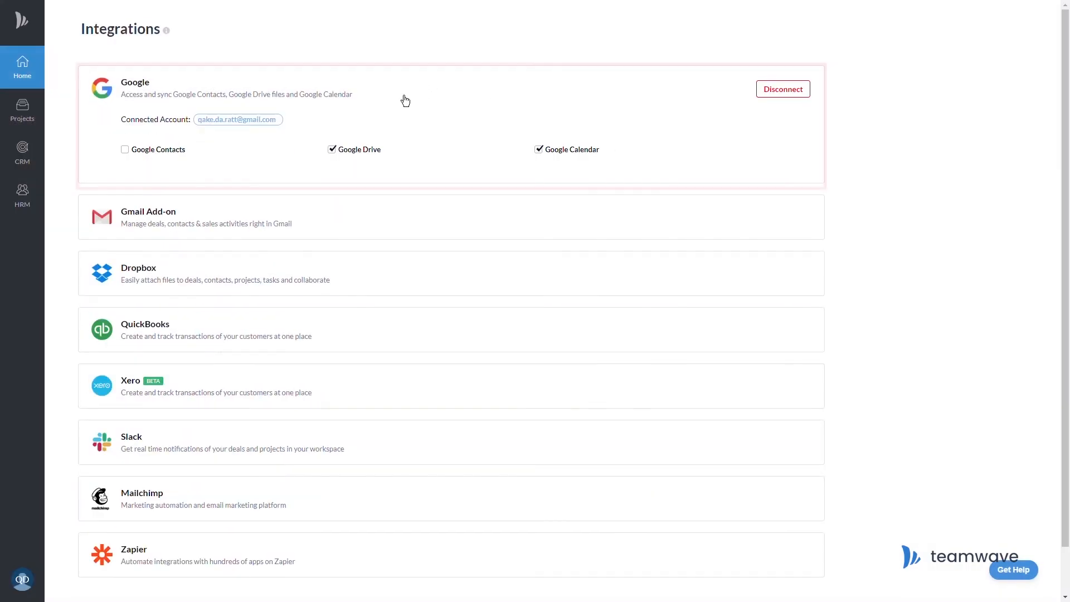
# Enable Google Contacts syncing and run a Google sync of the contact list.
pyautogui.click(132, 157)
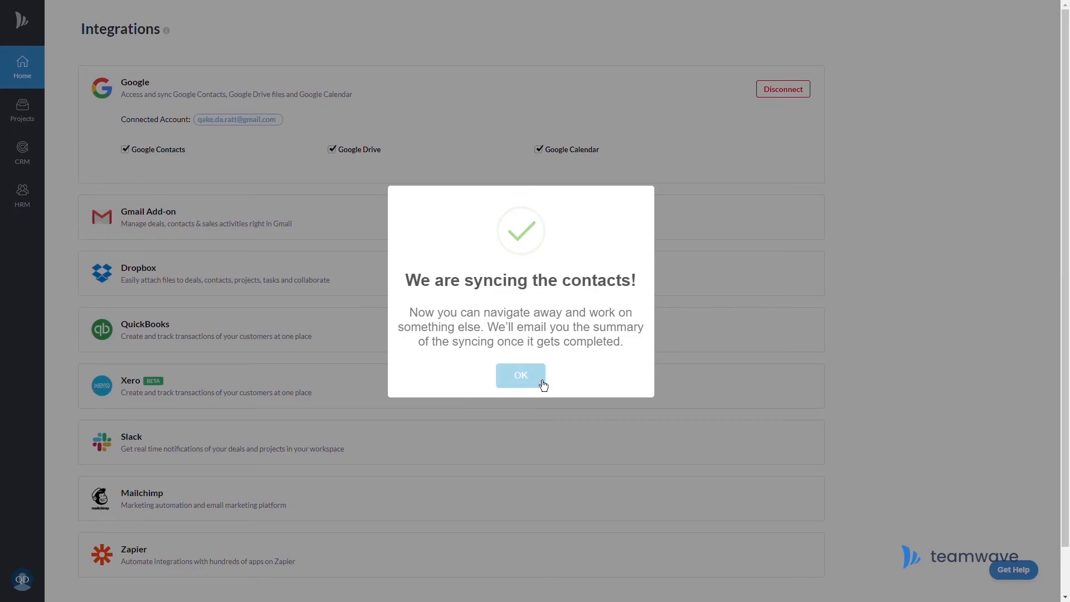
pyautogui.click(543, 381)
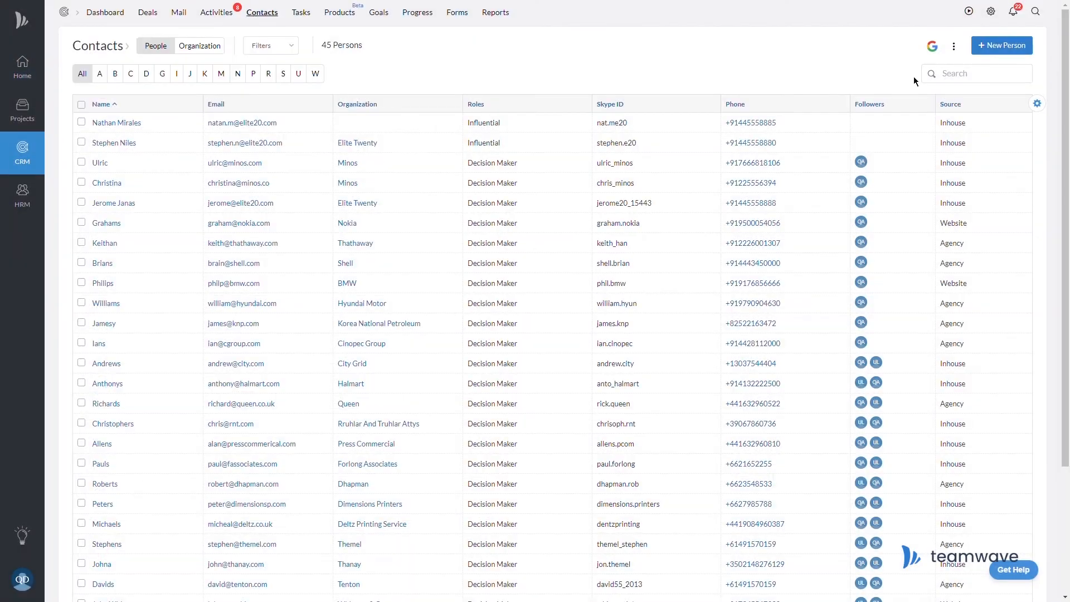
pyautogui.click(938, 53)
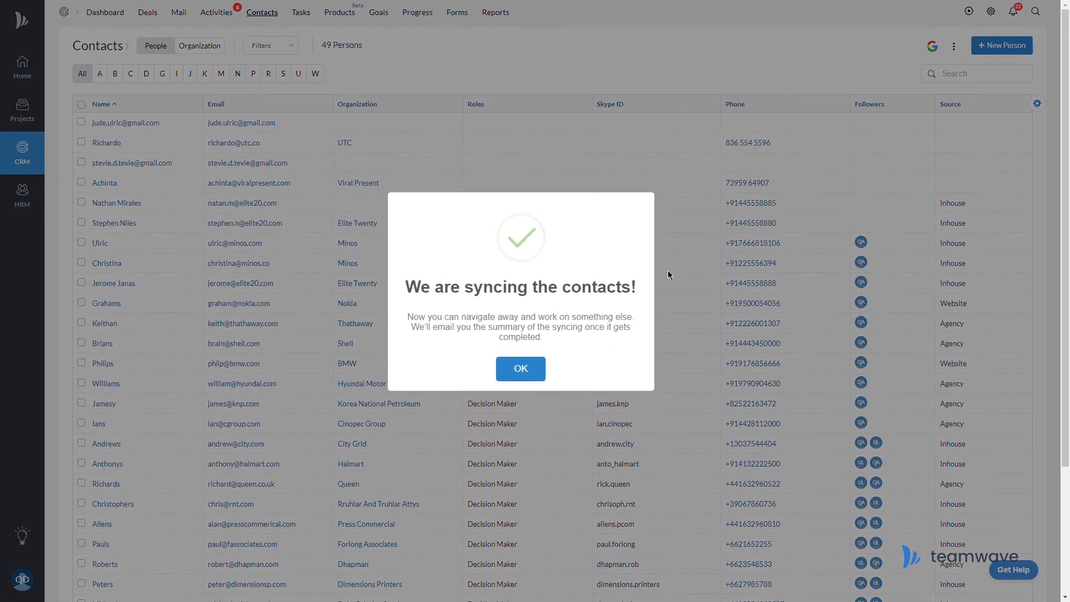
pyautogui.click(539, 372)
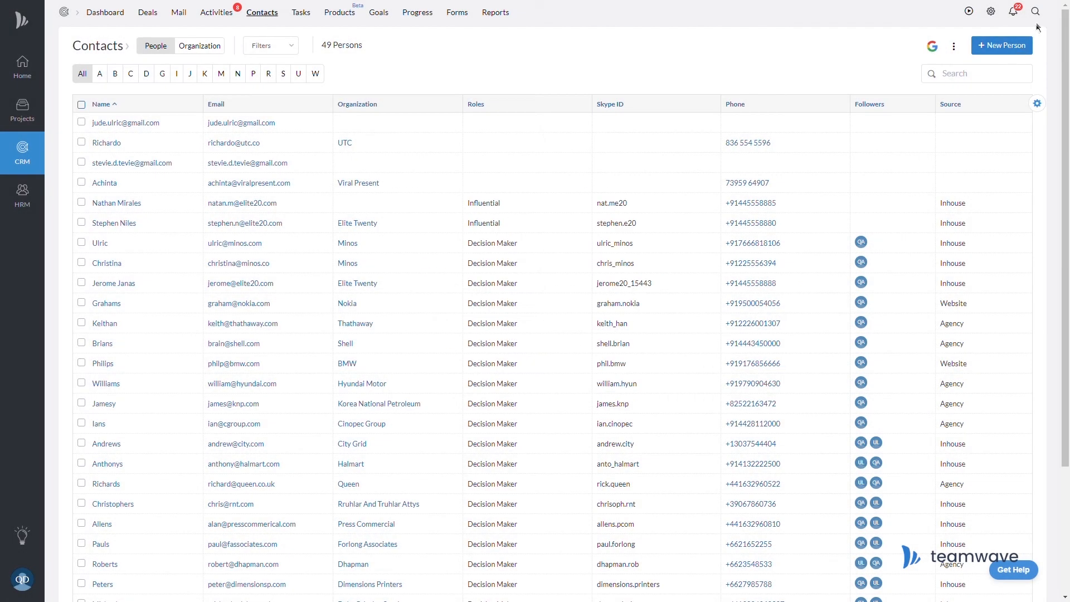
# Open CRM Settings and switch to the Visibility tab.
pyautogui.click(994, 15)
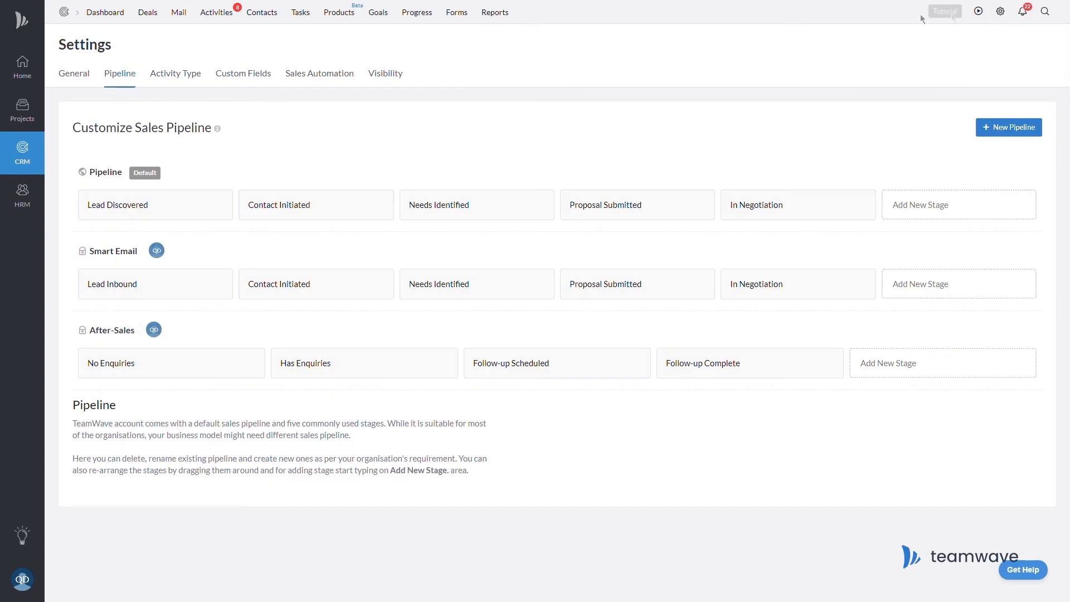
pyautogui.click(399, 78)
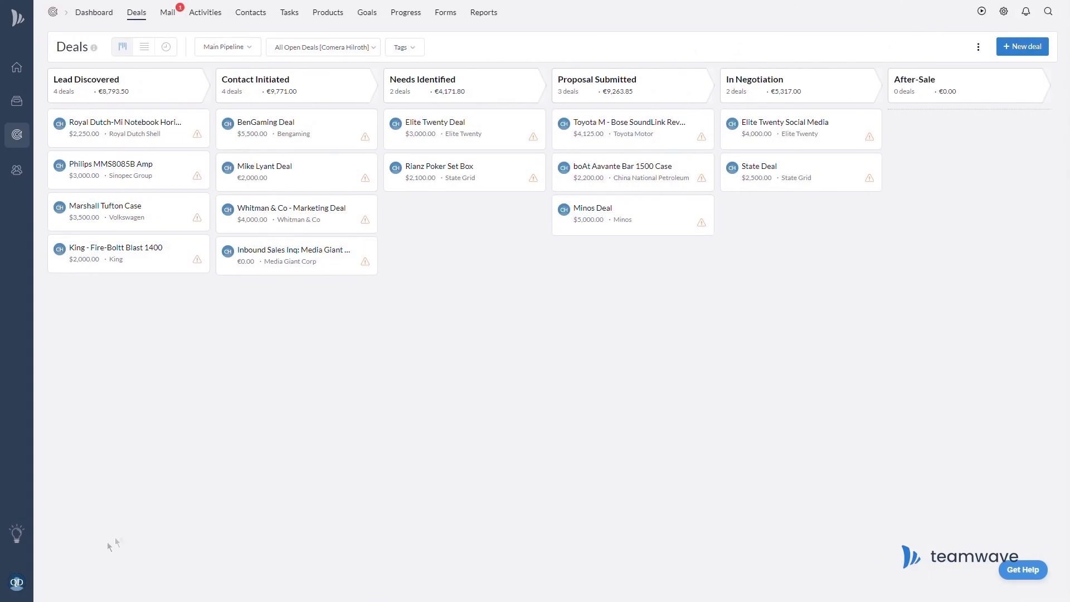
# Connect QuickBooks from the Integrations page, signing in to Intuit and approving the Hilrothshire company.
pyautogui.click(26, 586)
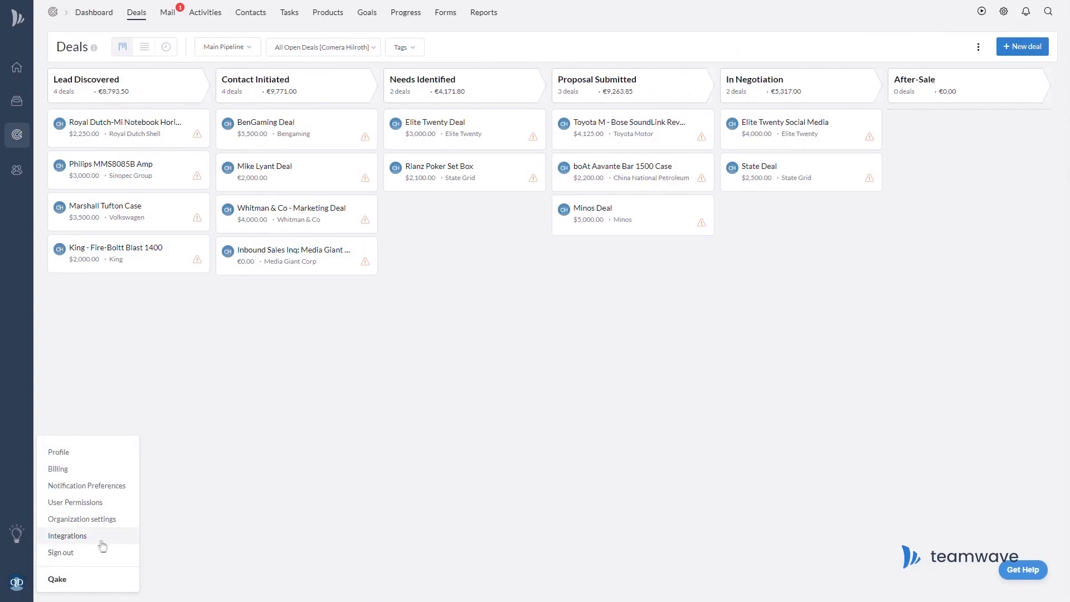
pyautogui.click(104, 544)
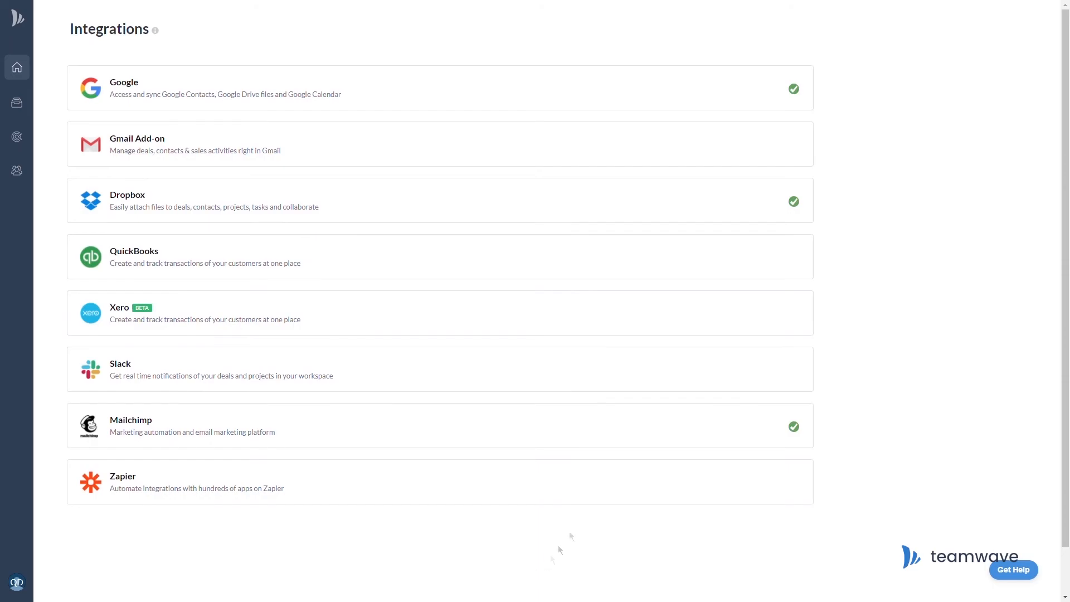
pyautogui.click(627, 272)
pyautogui.click(749, 260)
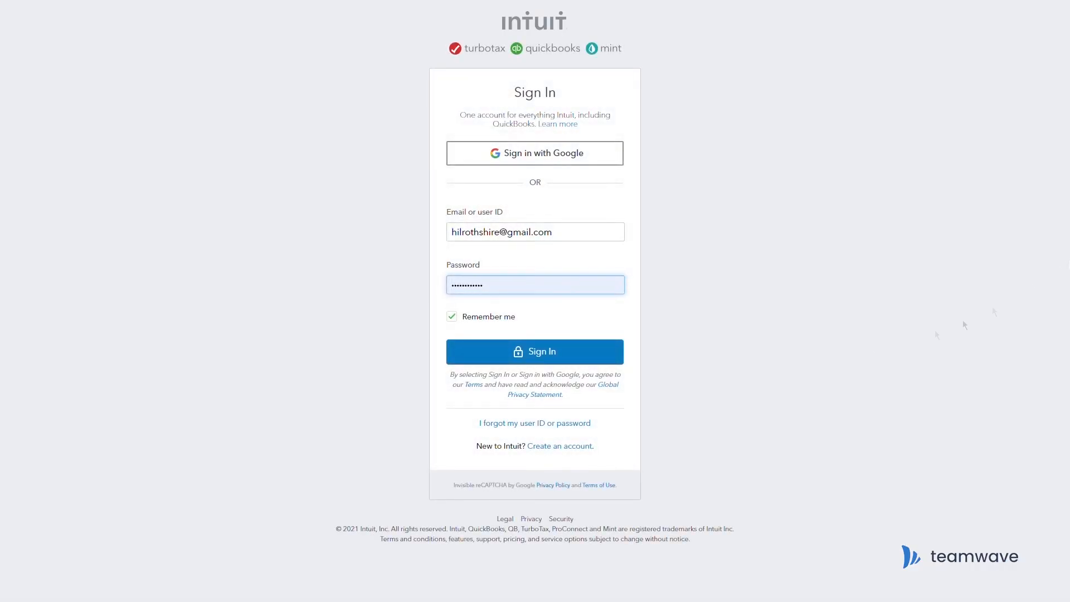
pyautogui.click(501, 354)
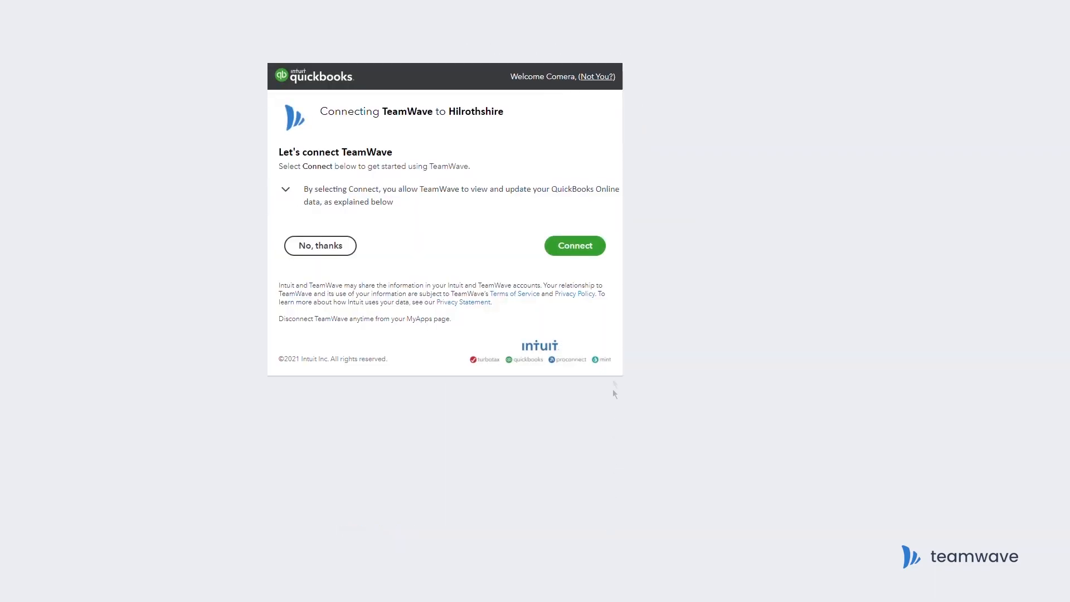
pyautogui.click(601, 257)
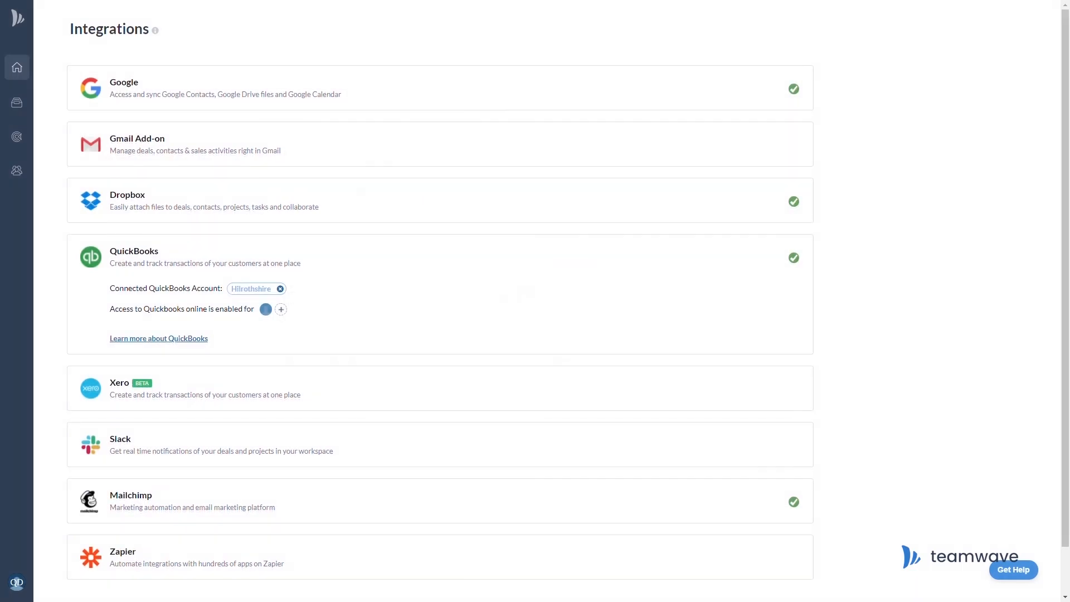
# Grant four more team members QuickBooks access and save the changes.
pyautogui.click(281, 310)
pyautogui.click(291, 246)
pyautogui.click(291, 271)
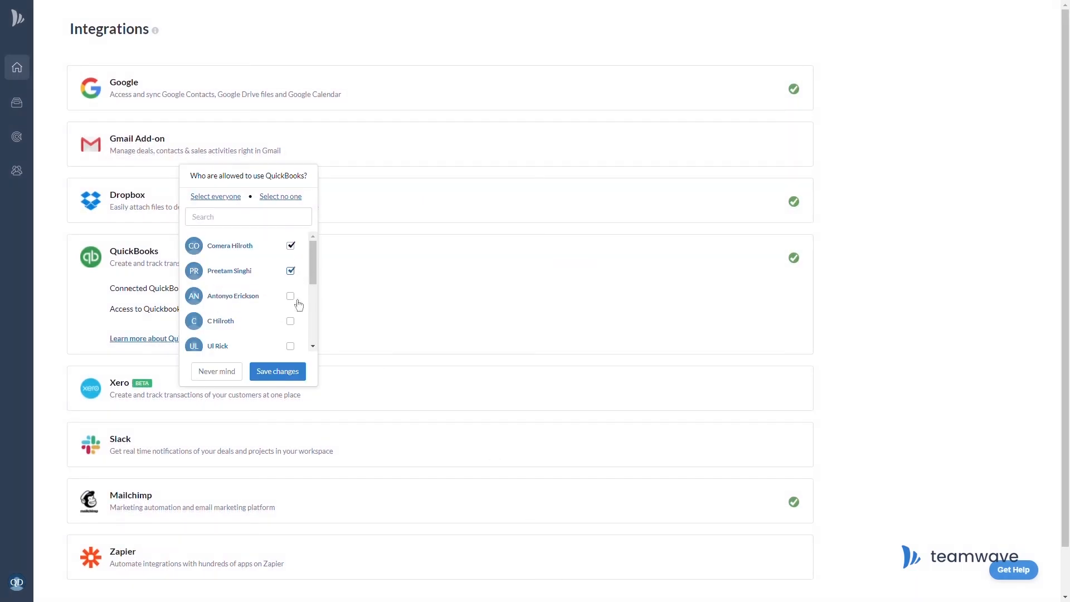
pyautogui.click(291, 296)
pyautogui.click(291, 321)
pyautogui.click(273, 372)
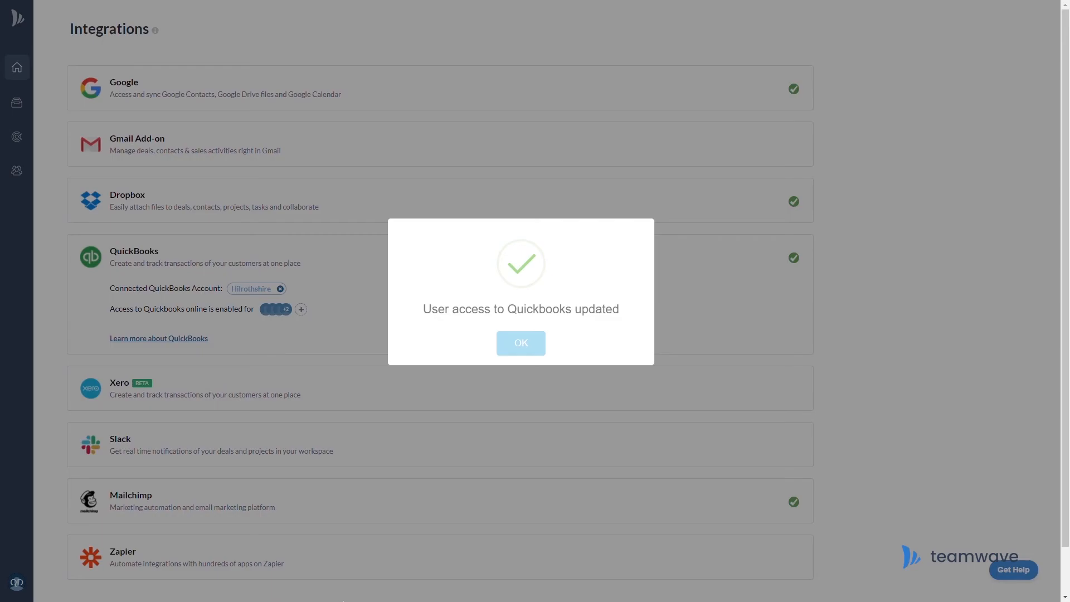
pyautogui.click(529, 348)
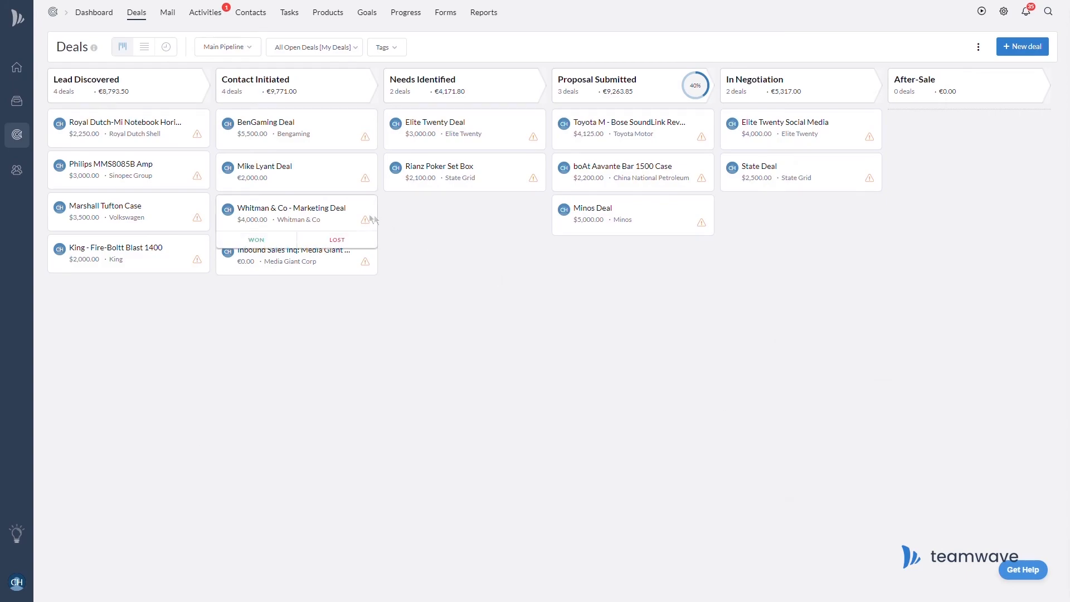
# On the Whitman & Co - Marketing Deal, create QuickBooks customer Whitman & Co with its accounts e-mail, linked to the deal.
pyautogui.click(339, 214)
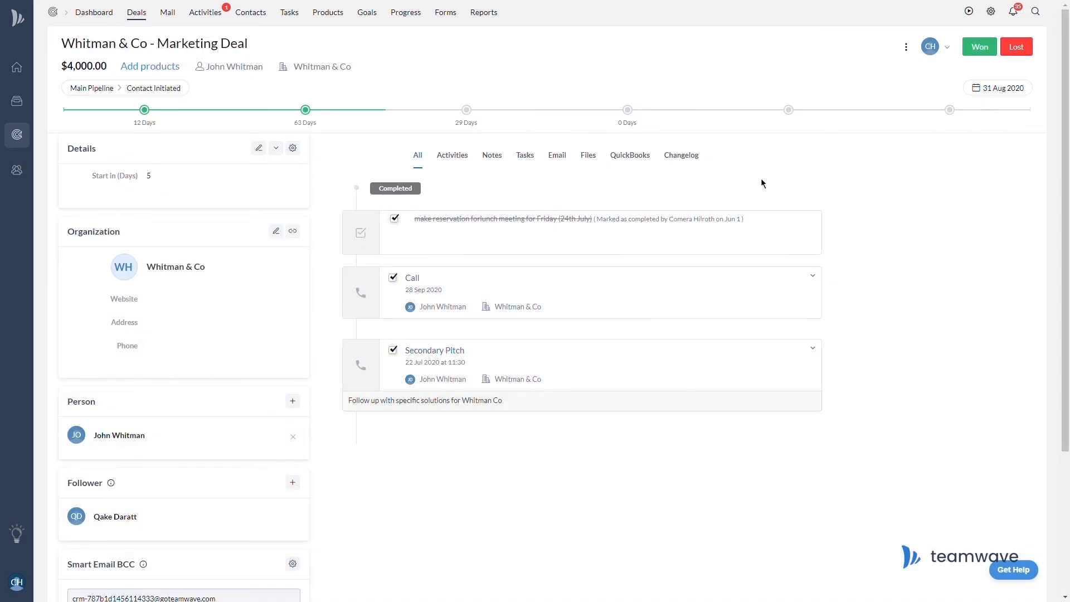
pyautogui.click(633, 163)
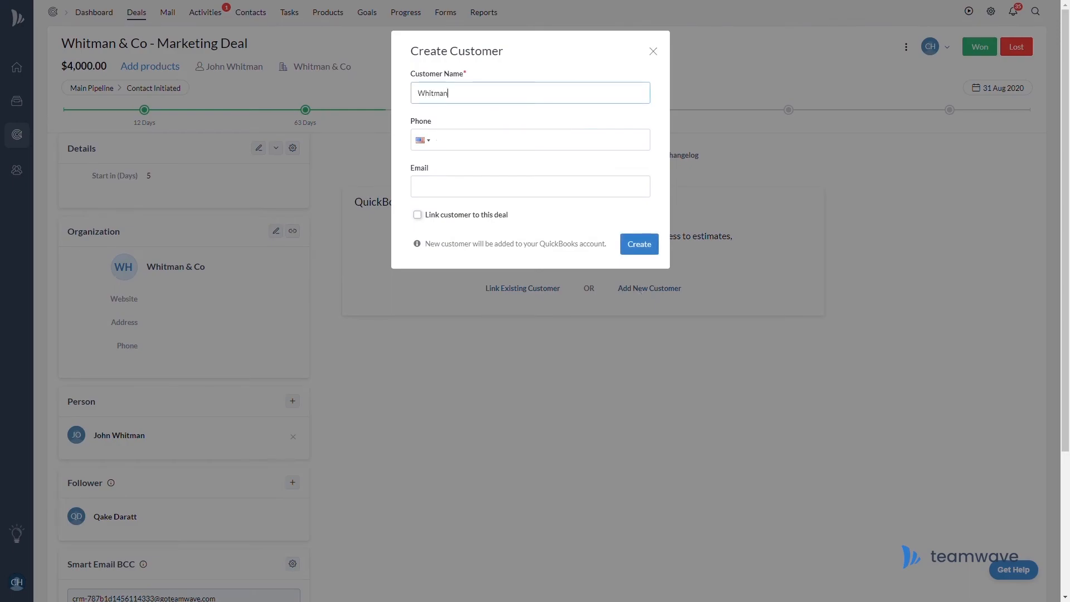
pyautogui.write('& Co')
pyautogui.press('Tab')
pyautogui.press('Tab')
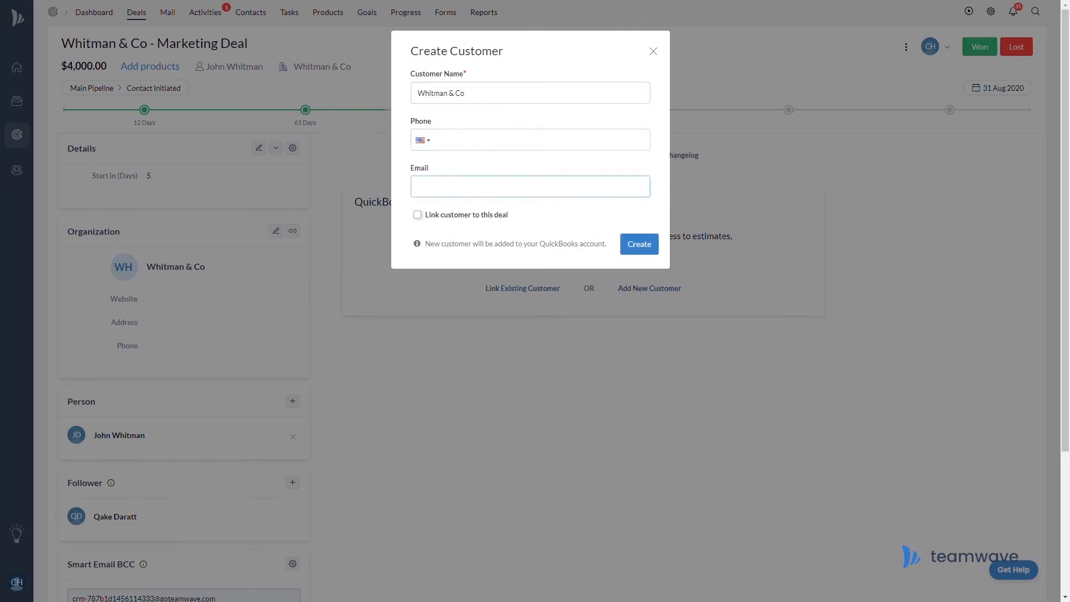
pyautogui.click(422, 219)
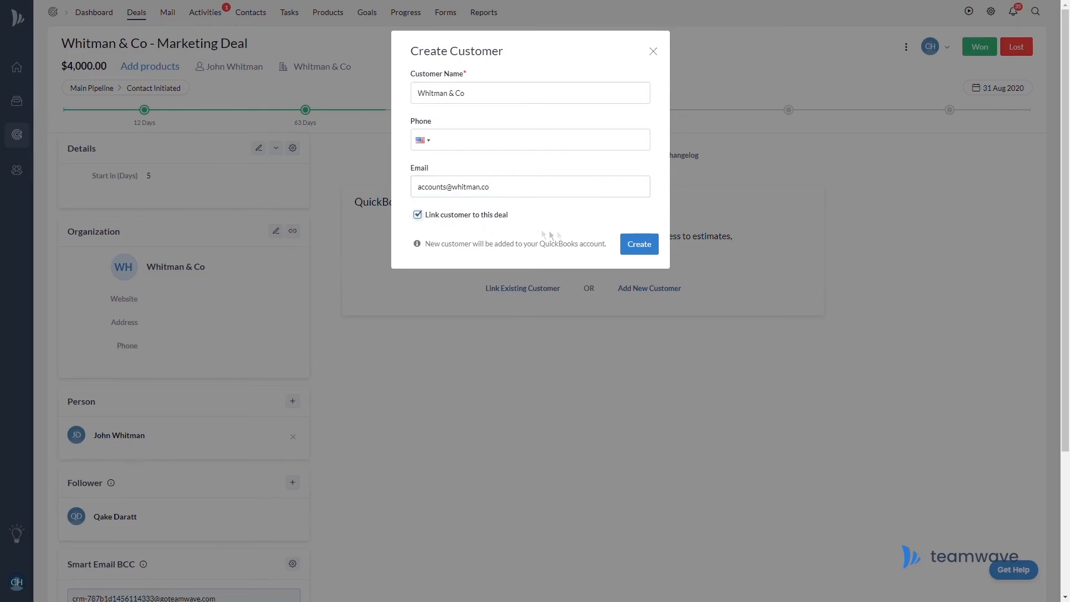
pyautogui.click(651, 253)
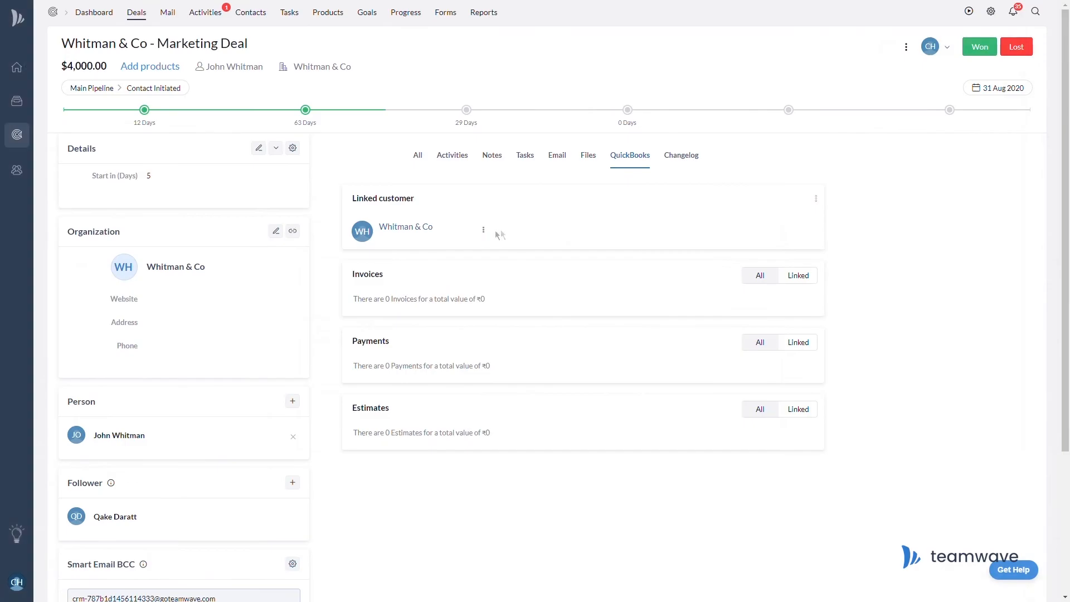
pyautogui.click(483, 231)
# Create a Whitman & Co invoice line 'Consultation & Demonstration' at rate 5000 with Exempt GST.
pyautogui.click(481, 256)
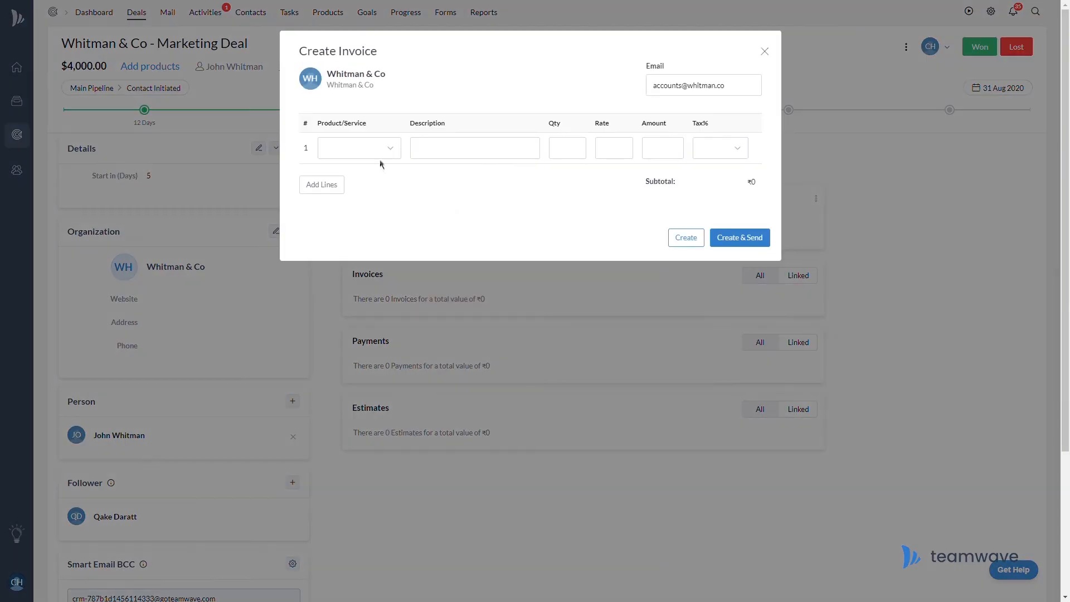
pyautogui.click(390, 148)
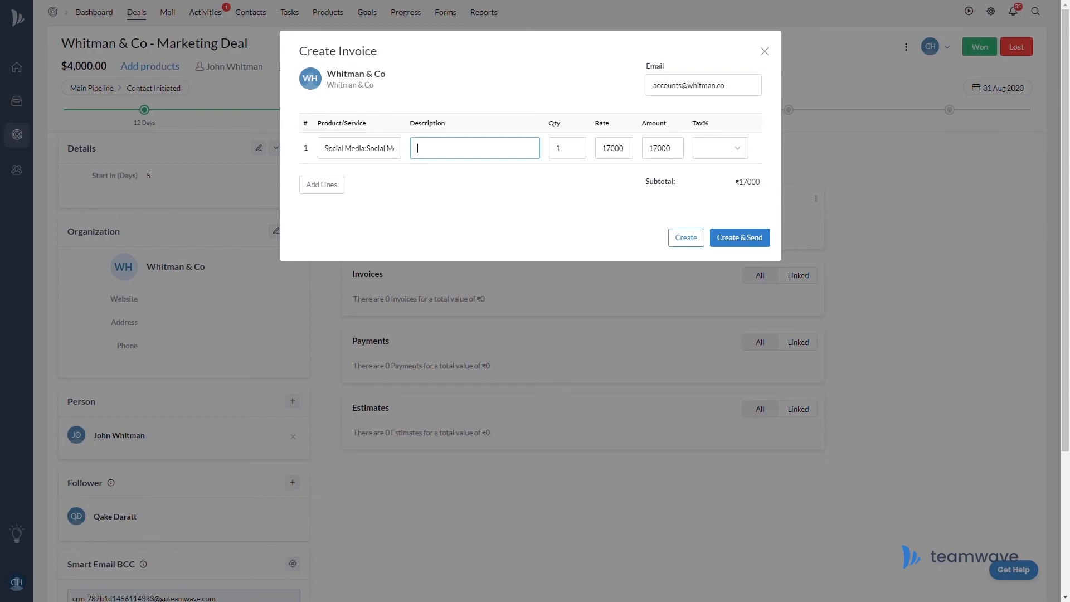
pyautogui.write('Consultation & Demonstration')
pyautogui.press('Tab')
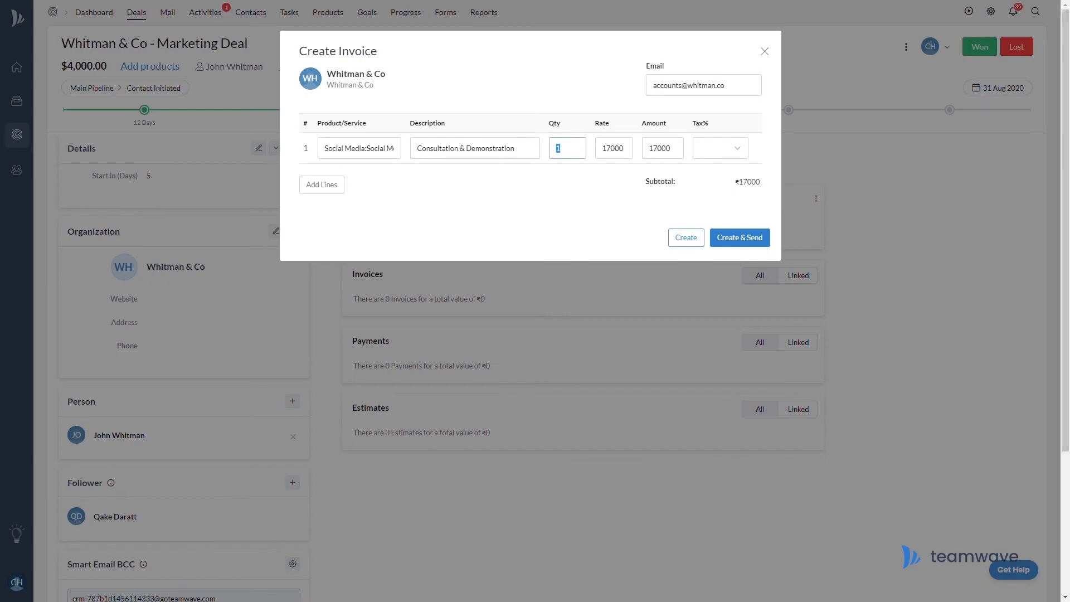
pyautogui.press('Tab')
pyautogui.write('5000')
pyautogui.press('Tab')
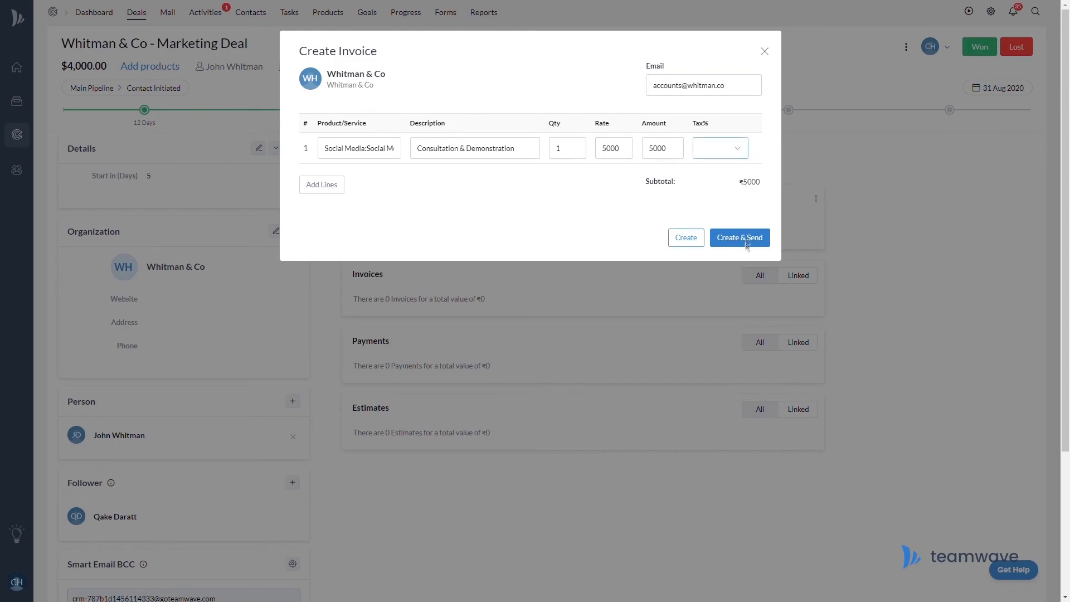
pyautogui.click(725, 326)
pyautogui.click(685, 238)
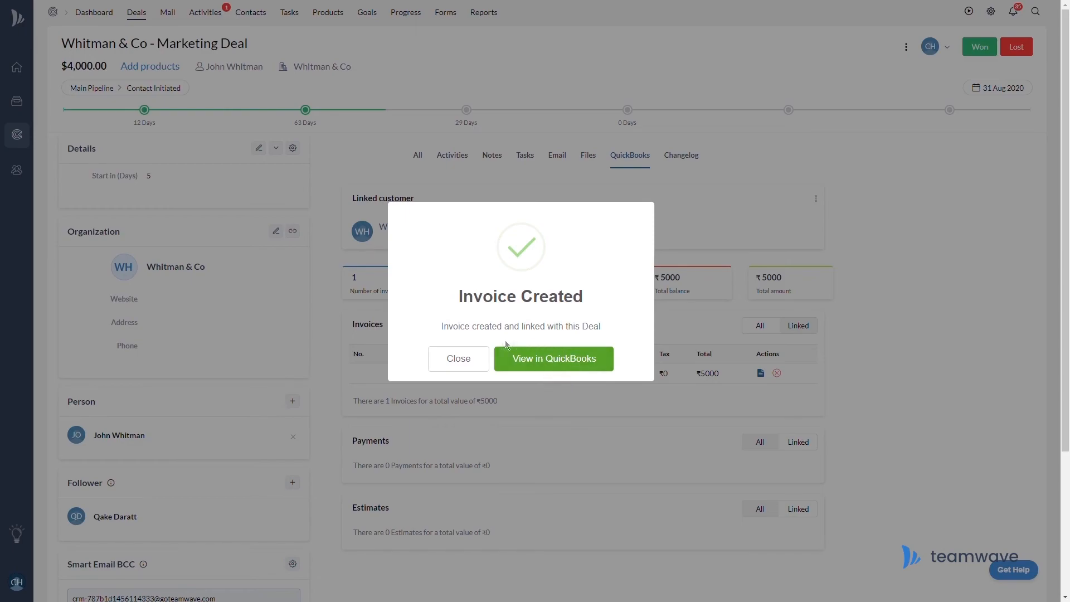
# Dismiss the confirmation, view the new Whitman & Co invoice in QuickBooks, then open Raegr SMM.
pyautogui.click(468, 370)
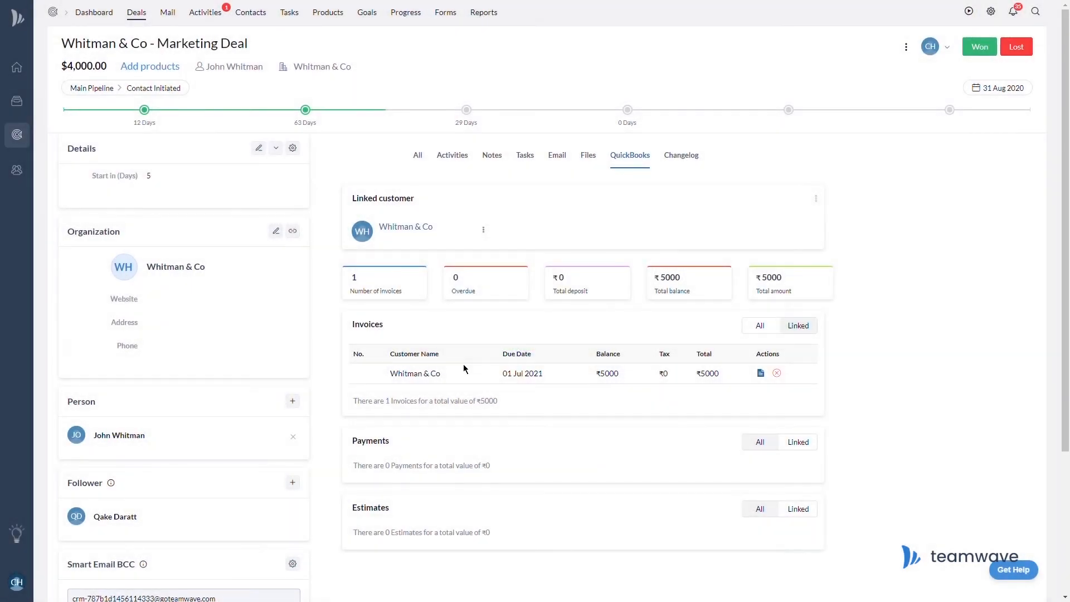
pyautogui.click(762, 374)
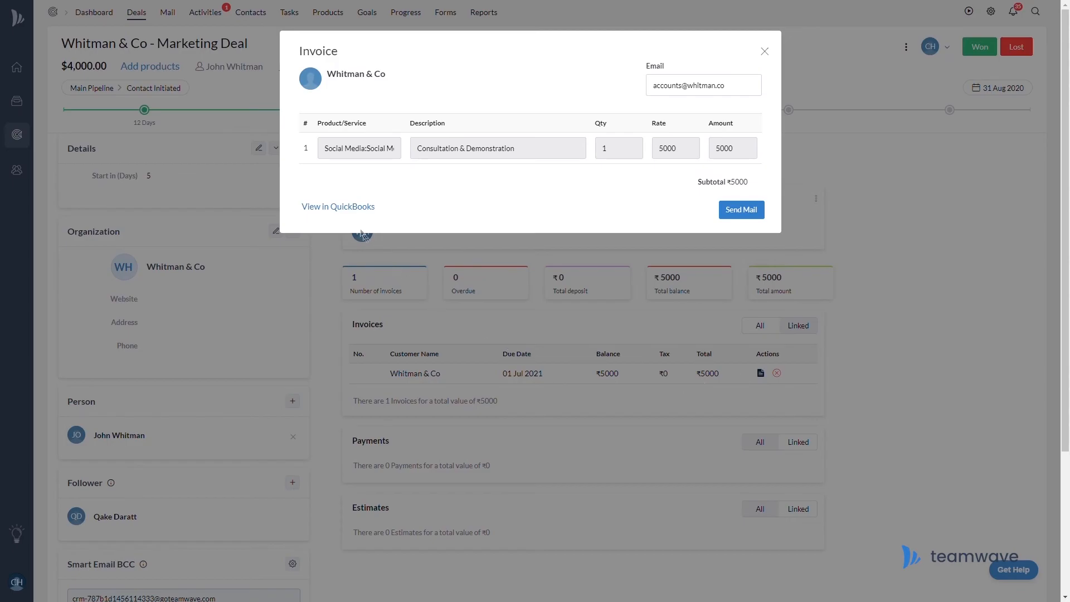
pyautogui.click(353, 211)
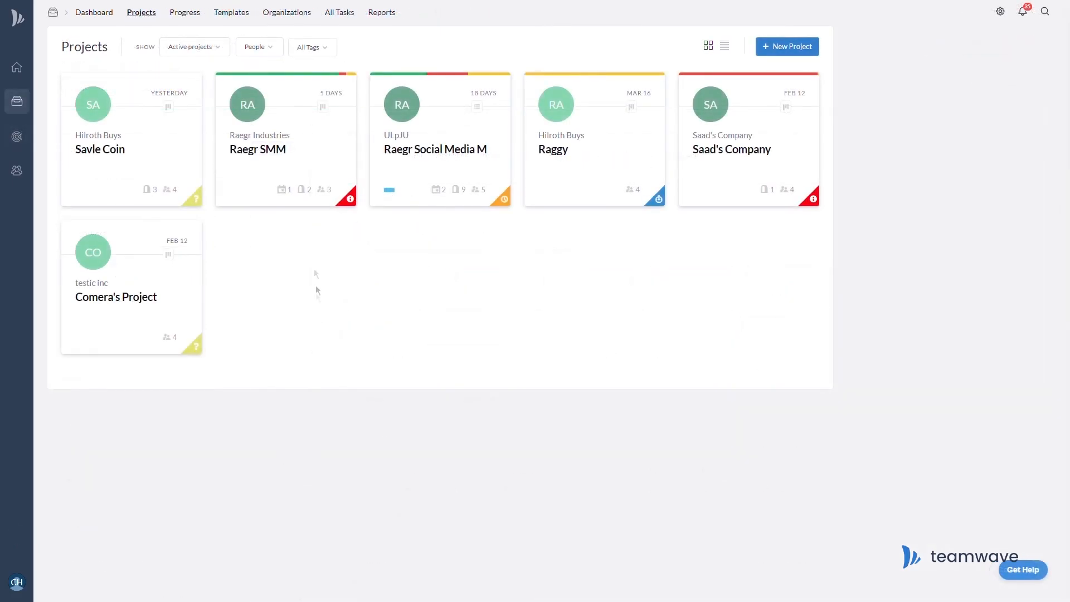
pyautogui.click(286, 156)
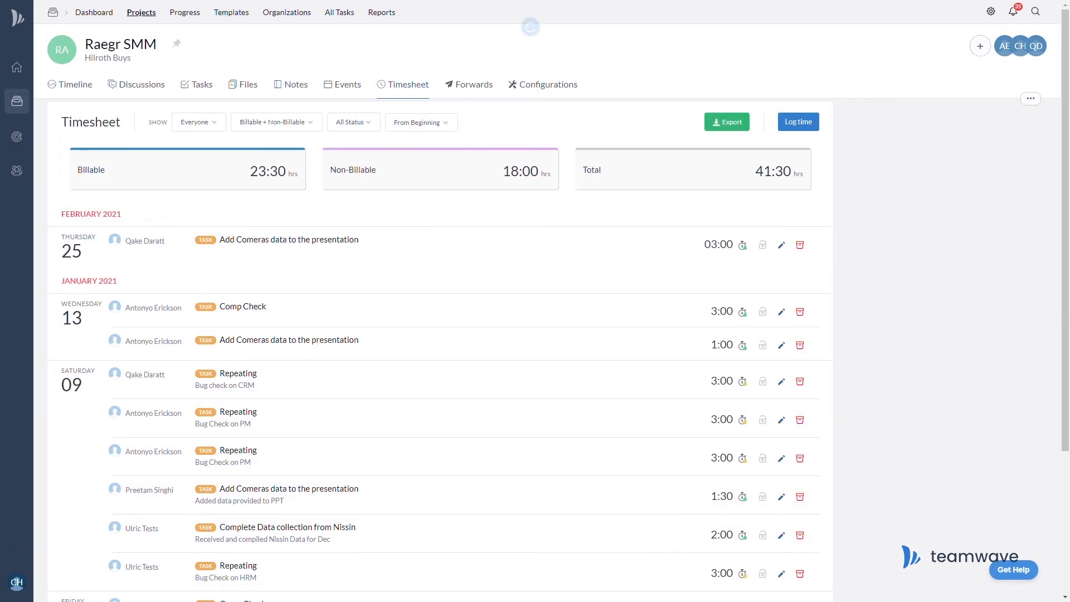
# In Raegr SMM's QuickBooks configuration, search 'Ben' and link the existing customer BenGaming.
pyautogui.click(545, 84)
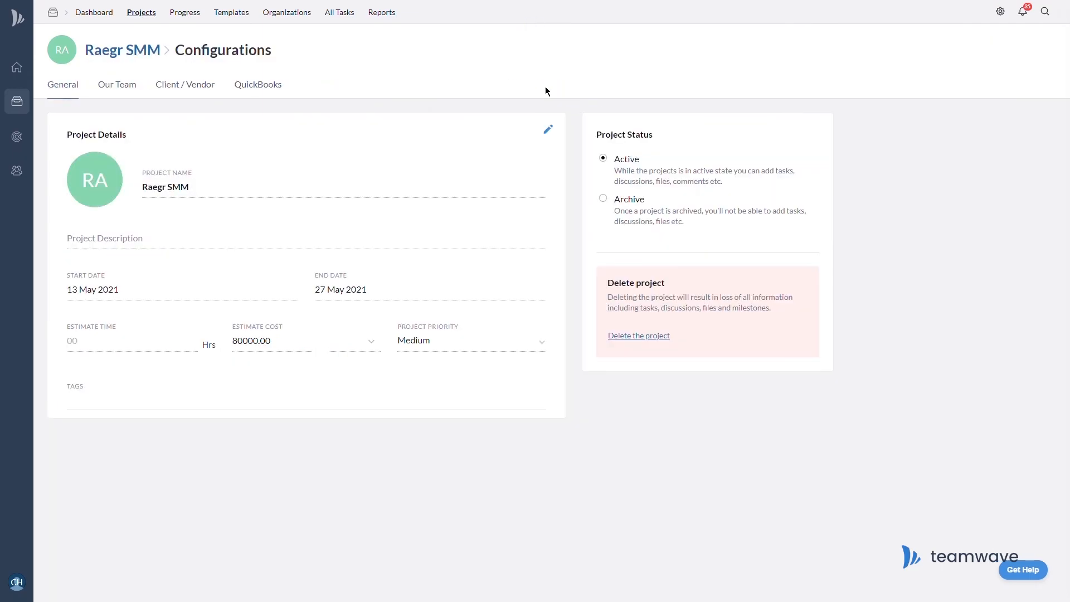
pyautogui.click(262, 92)
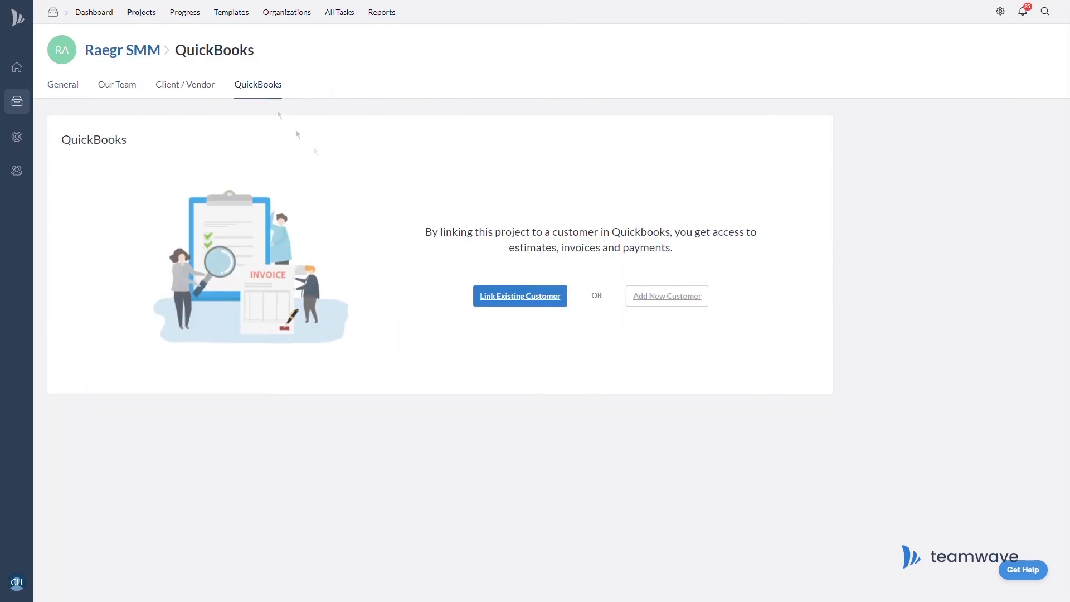
pyautogui.click(509, 299)
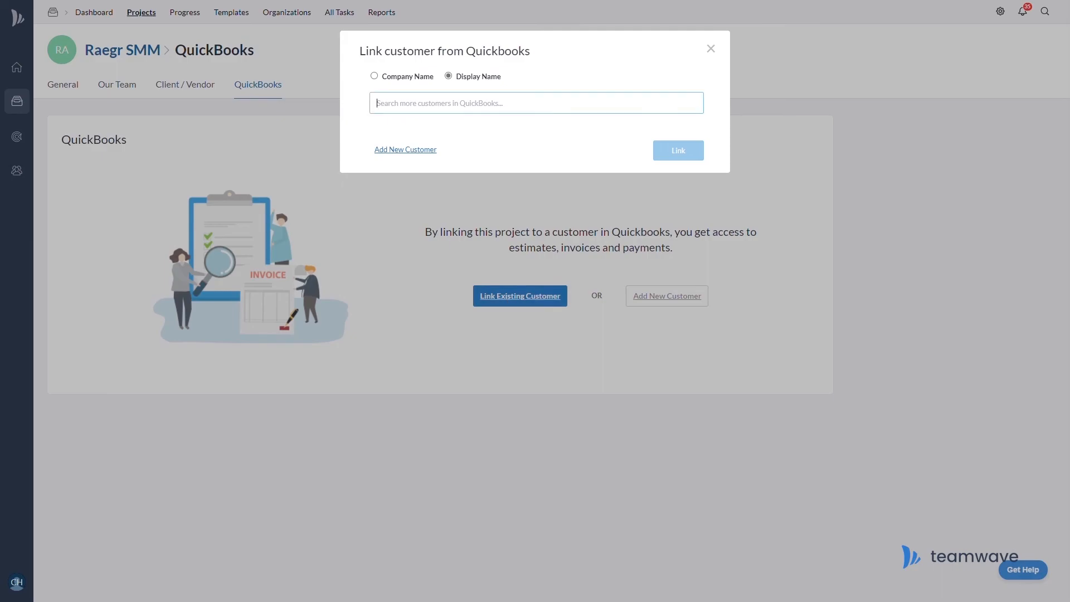
pyautogui.write('Ben')
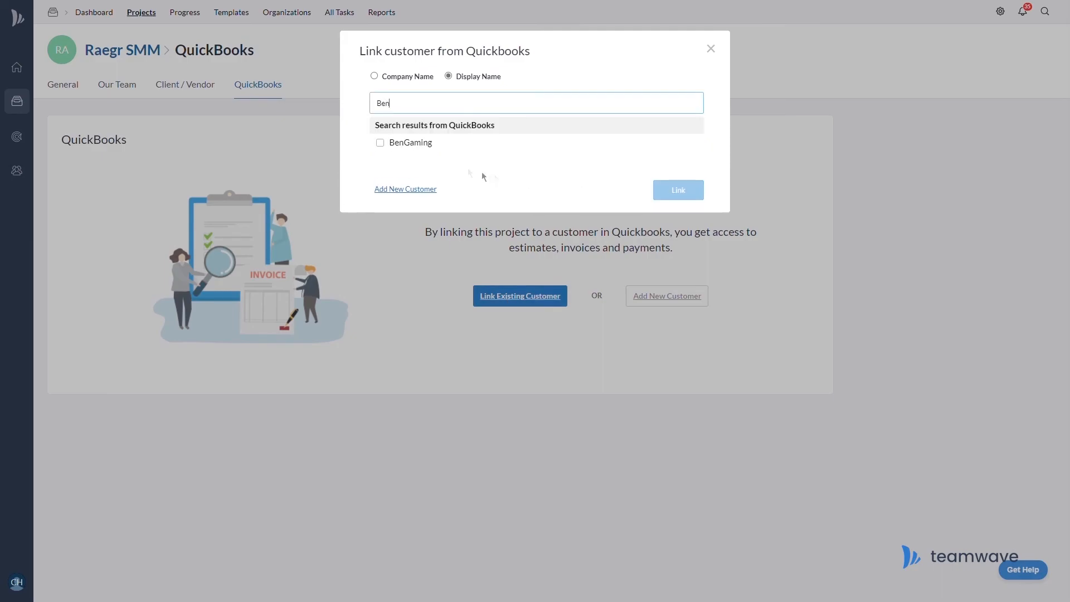
pyautogui.click(392, 146)
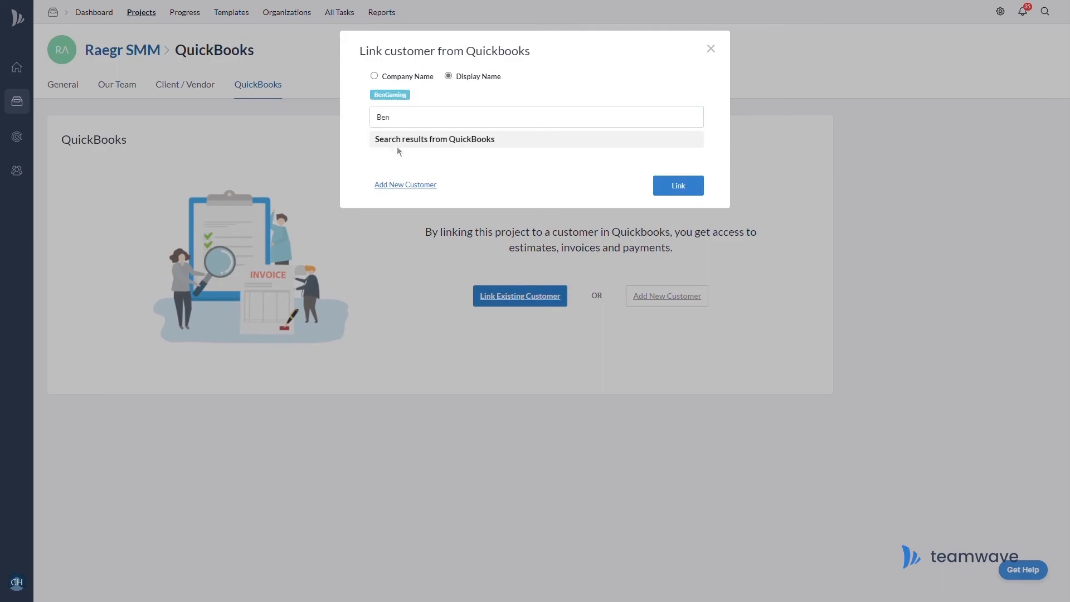
pyautogui.click(673, 189)
pyautogui.click(521, 358)
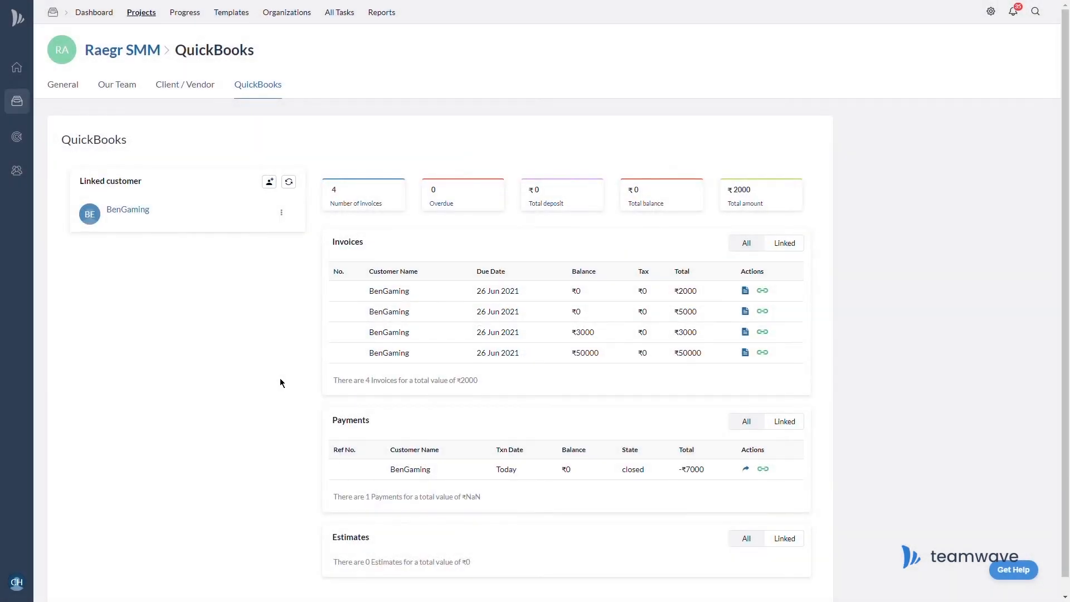
# Create a BenGaming invoice for 'Consultation & Mockup', rate 5000 with 18.0% GST, then show all invoices.
pyautogui.click(282, 212)
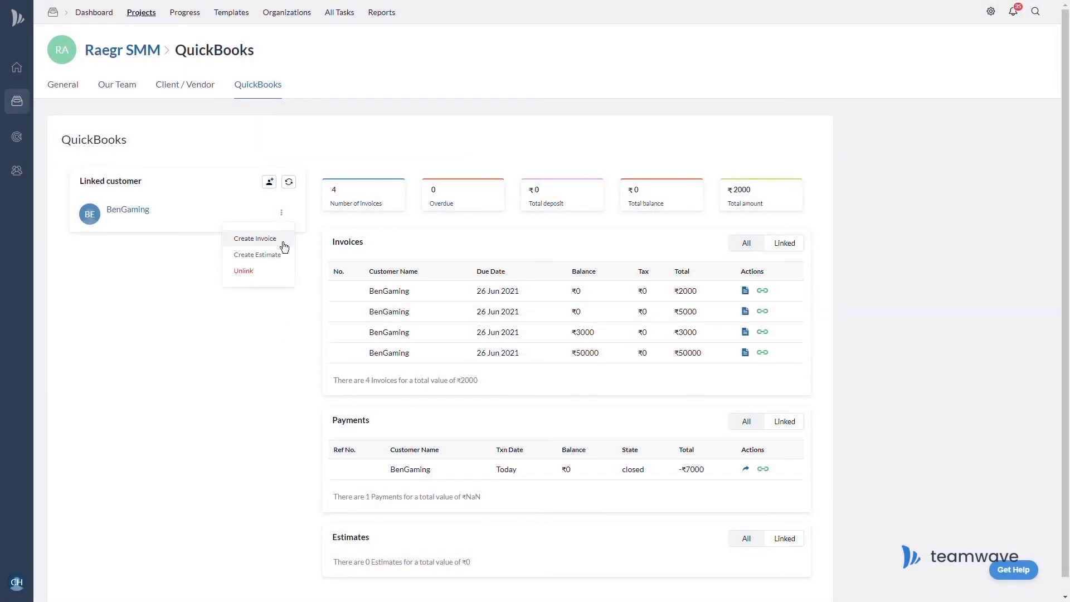
pyautogui.click(276, 238)
pyautogui.click(389, 153)
pyautogui.click(386, 172)
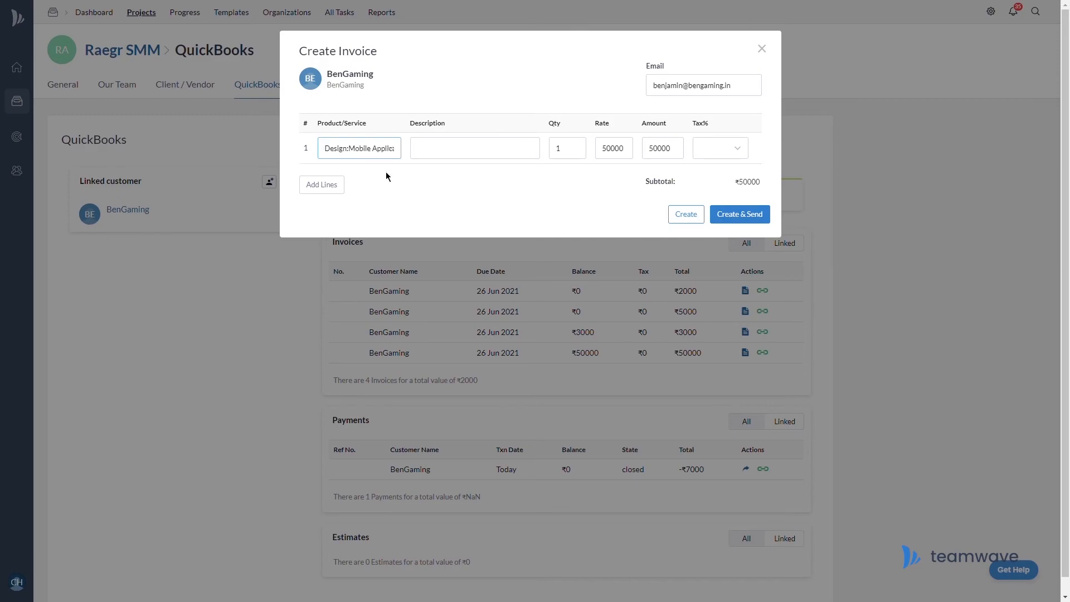
pyautogui.click(433, 158)
pyautogui.write('Con')
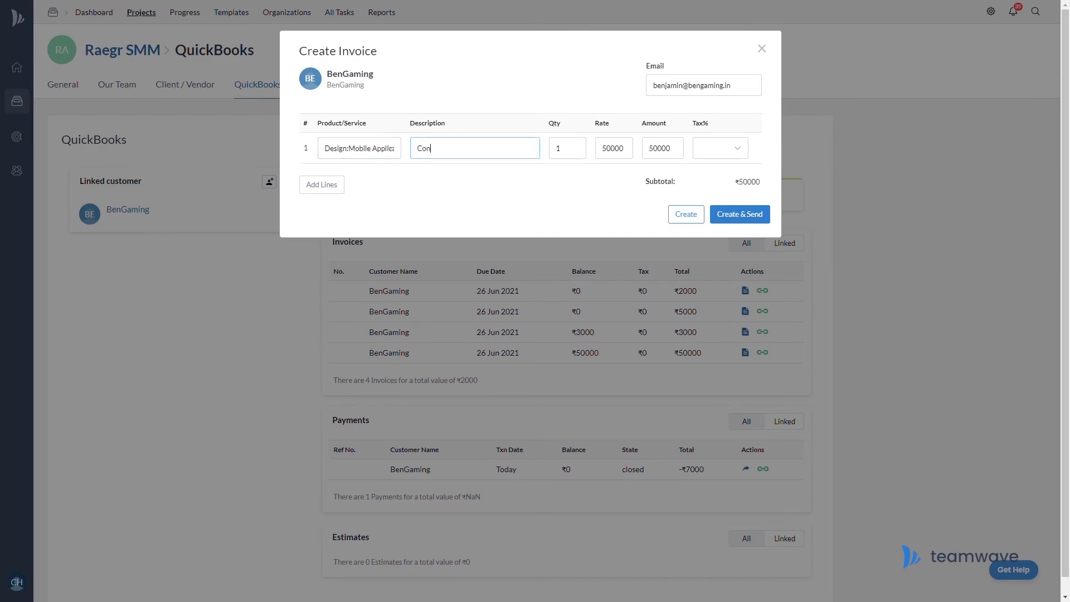
pyautogui.write('sultation & Mockup')
pyautogui.press('Tab')
pyautogui.press('Tab')
pyautogui.write('5000')
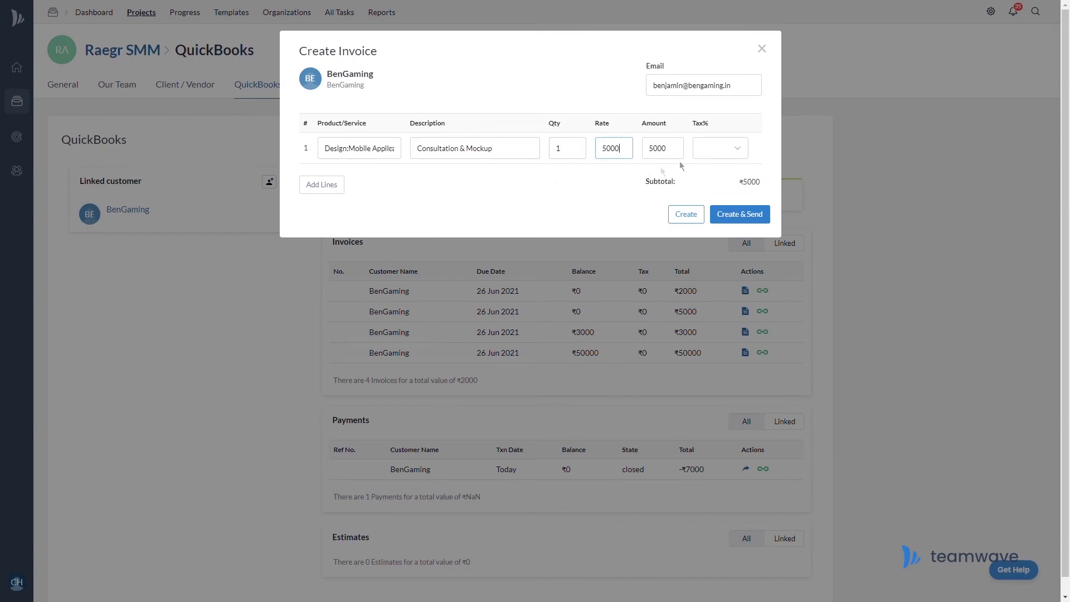
pyautogui.click(711, 151)
pyautogui.click(727, 276)
pyautogui.click(686, 214)
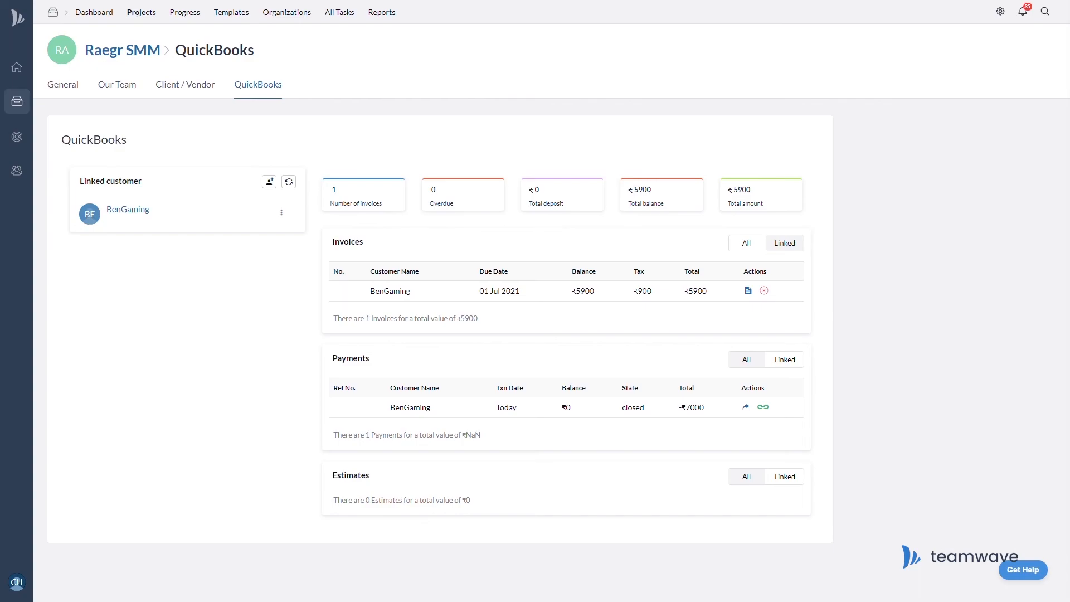
pyautogui.click(762, 248)
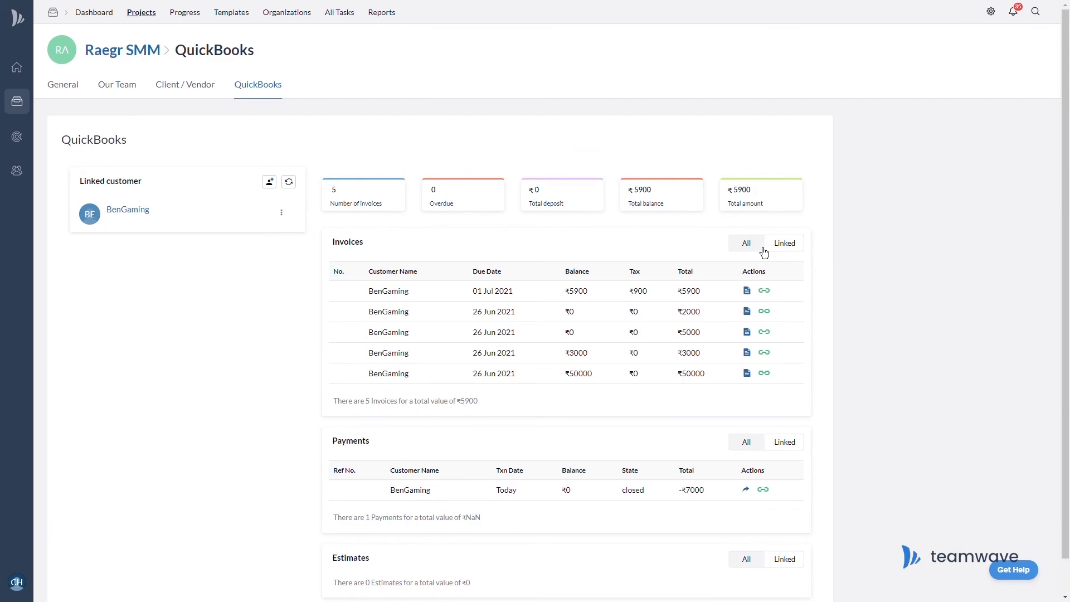
# Link the ₹5900, ₹2000 and ₹5000 BenGaming invoices to the Raegr SMM project.
pyautogui.click(772, 299)
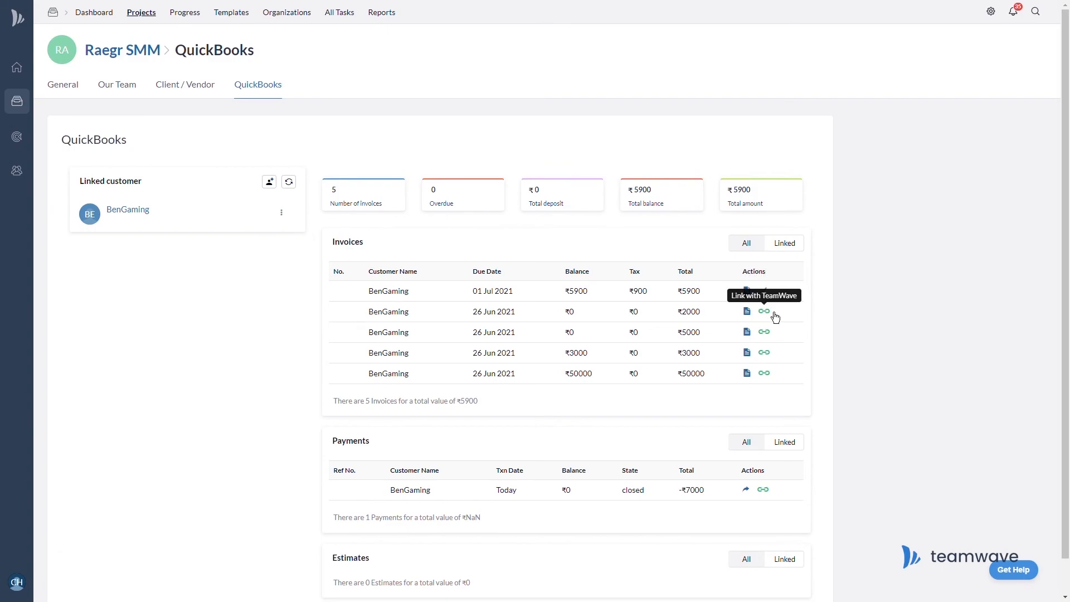
pyautogui.click(774, 313)
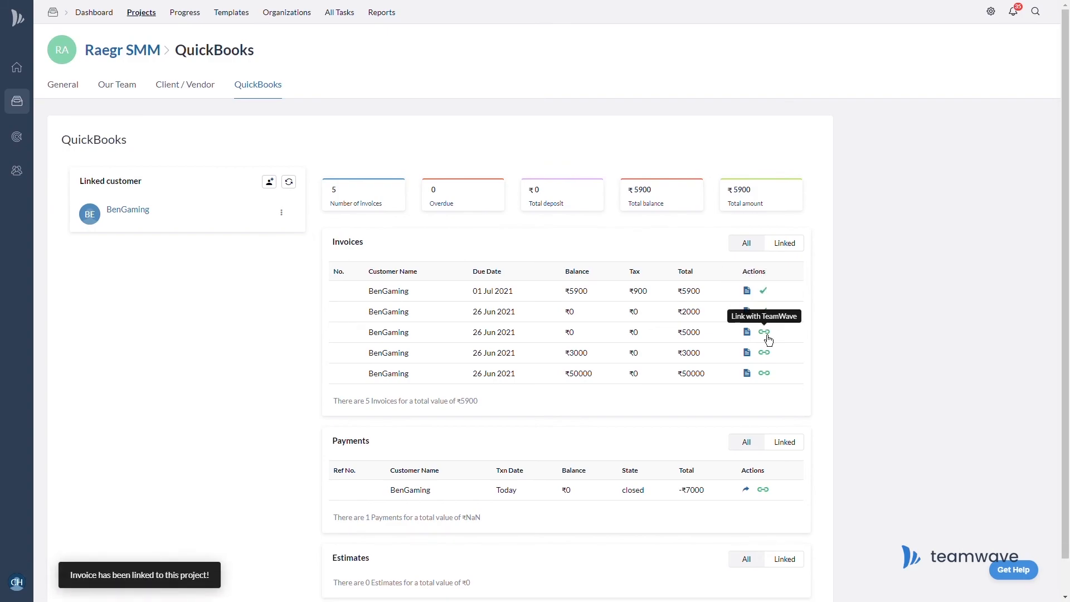
pyautogui.click(766, 334)
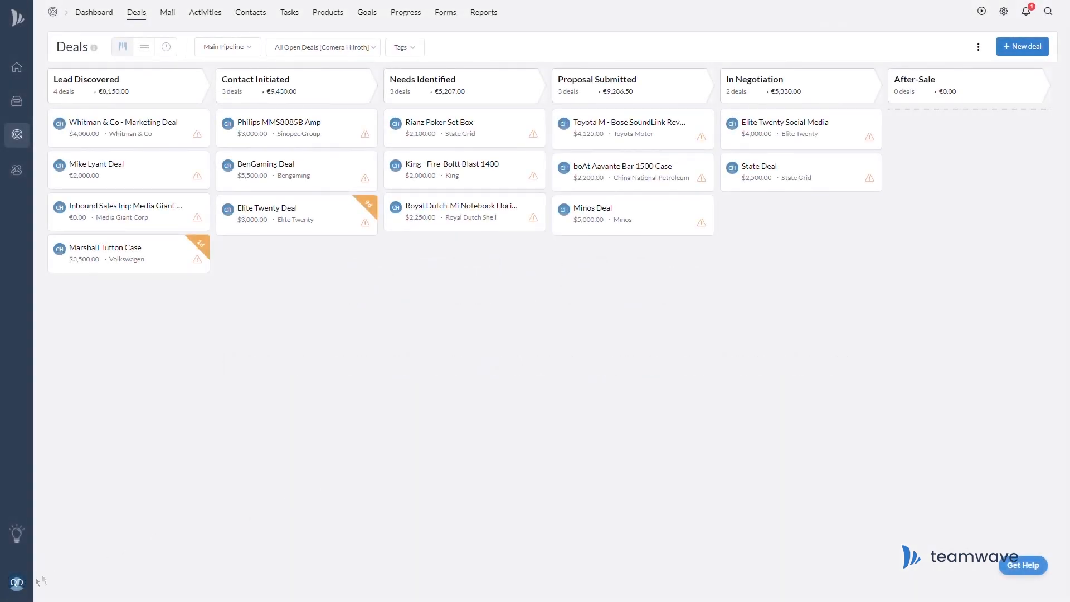
pyautogui.click(16, 582)
# Connect Mailchimp from the integrations settings and authorize TeamWave to access the account.
pyautogui.click(49, 535)
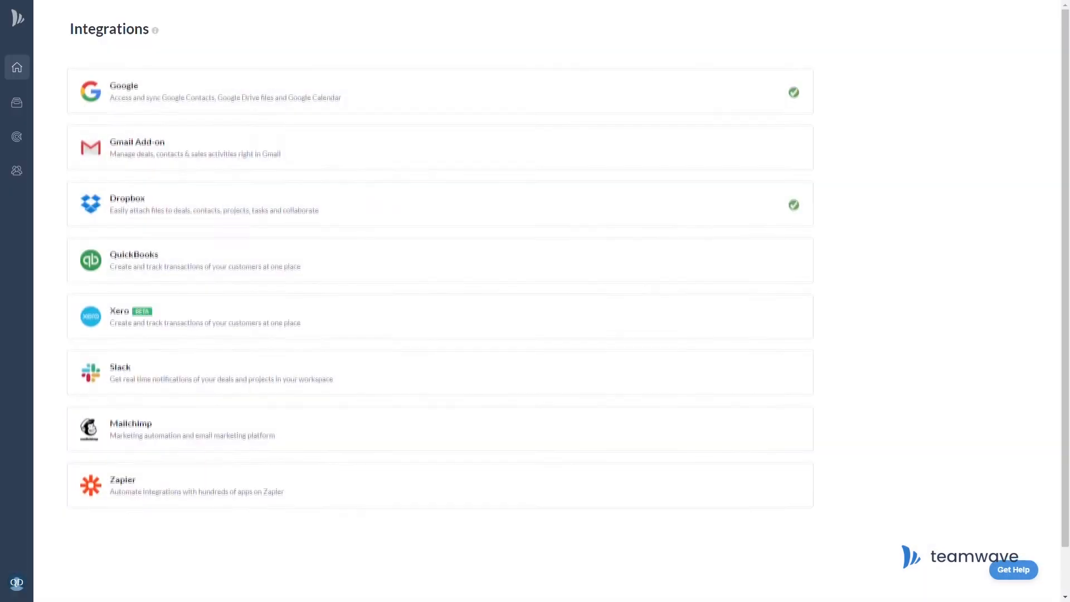
pyautogui.click(506, 427)
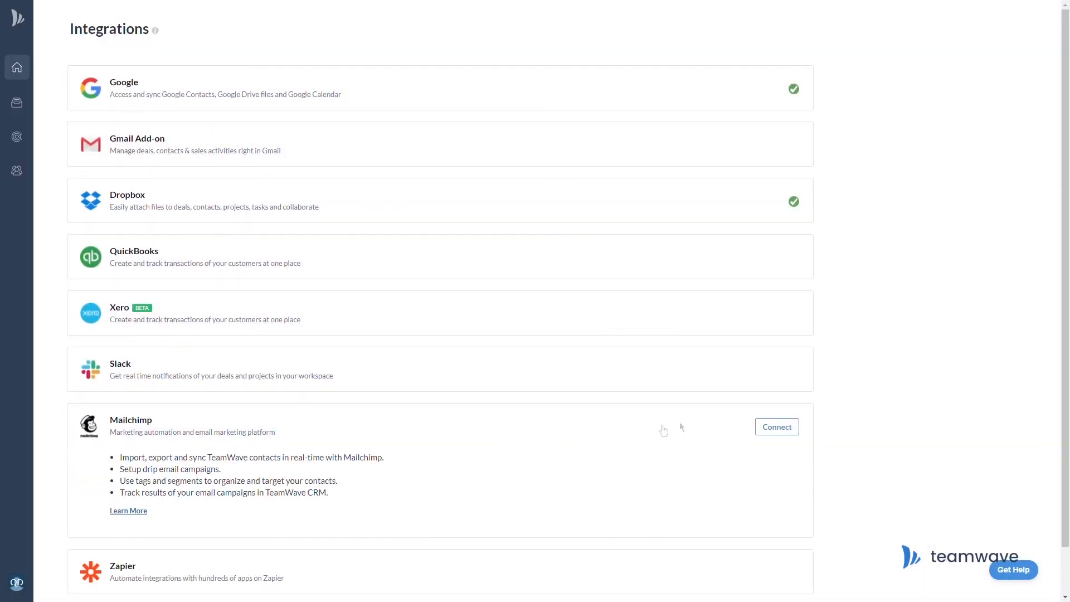
pyautogui.click(783, 430)
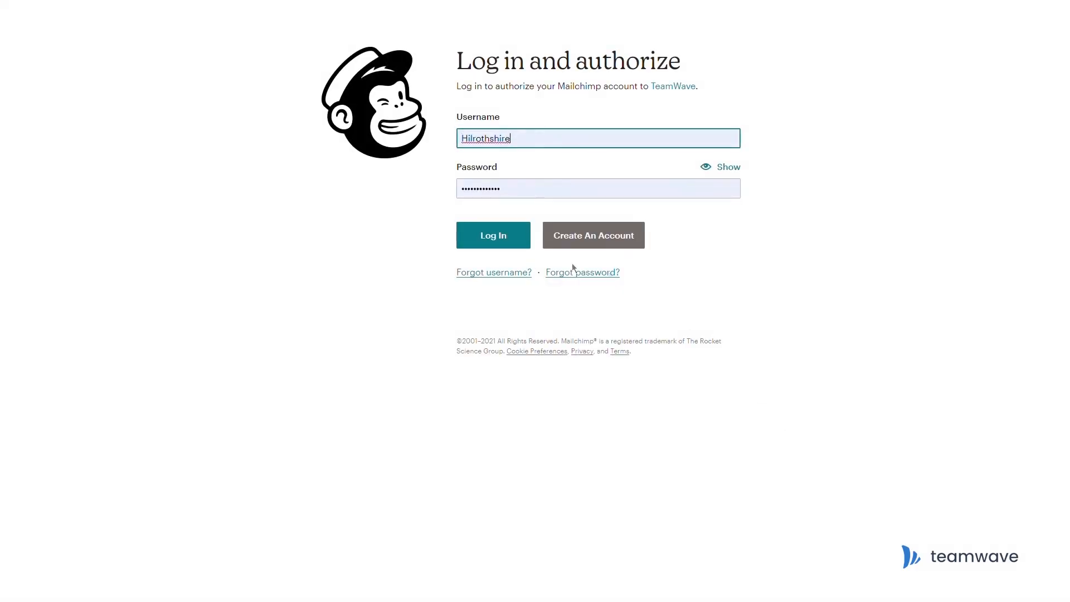
pyautogui.click(490, 238)
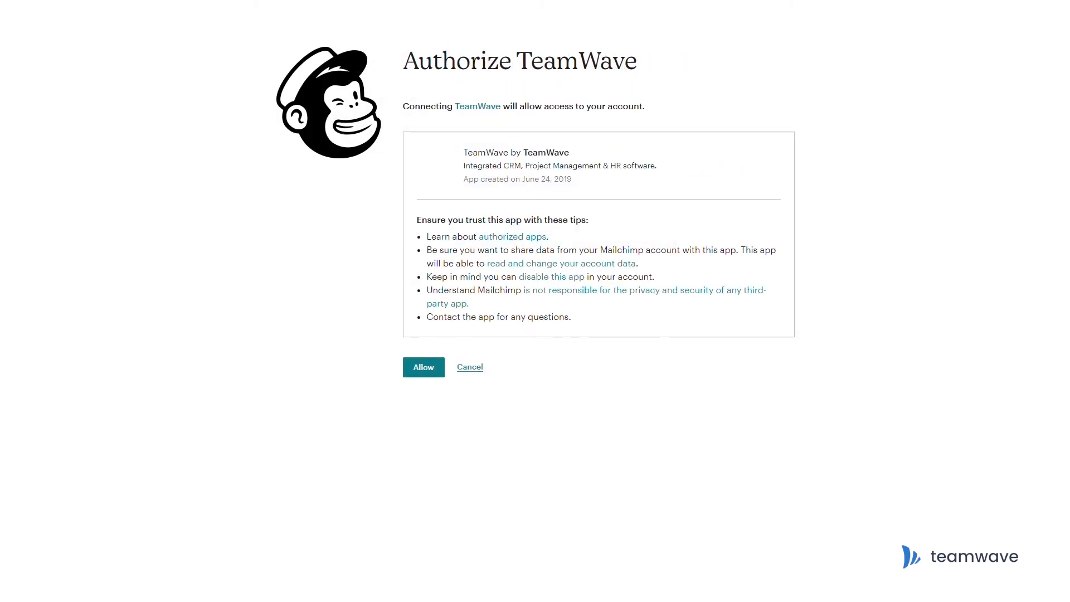
pyautogui.click(431, 370)
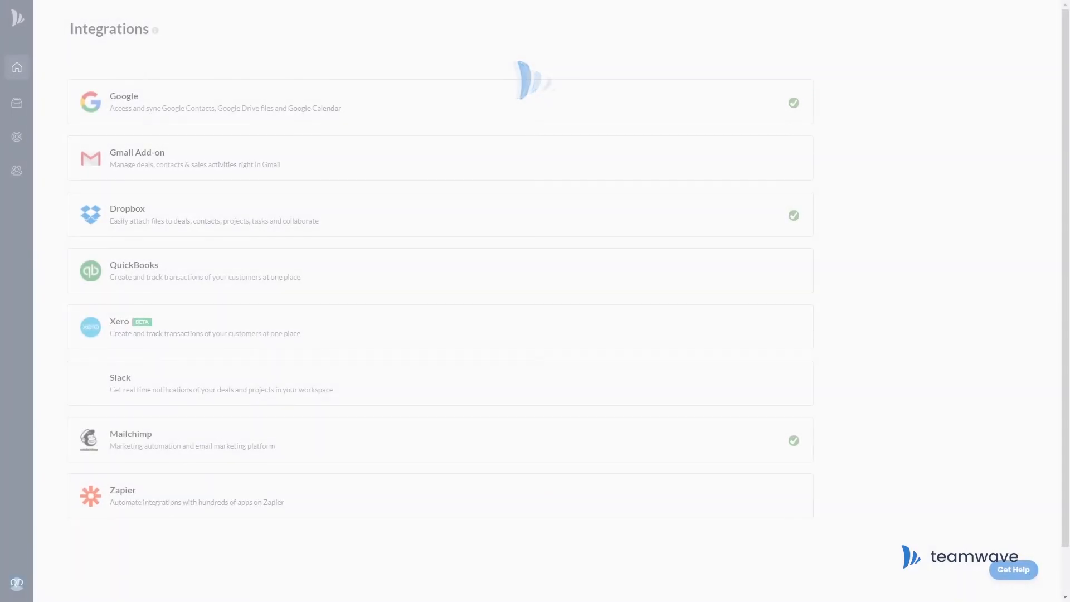
# Grant Mailchimp access to three more listed users and save the change.
pyautogui.click(248, 452)
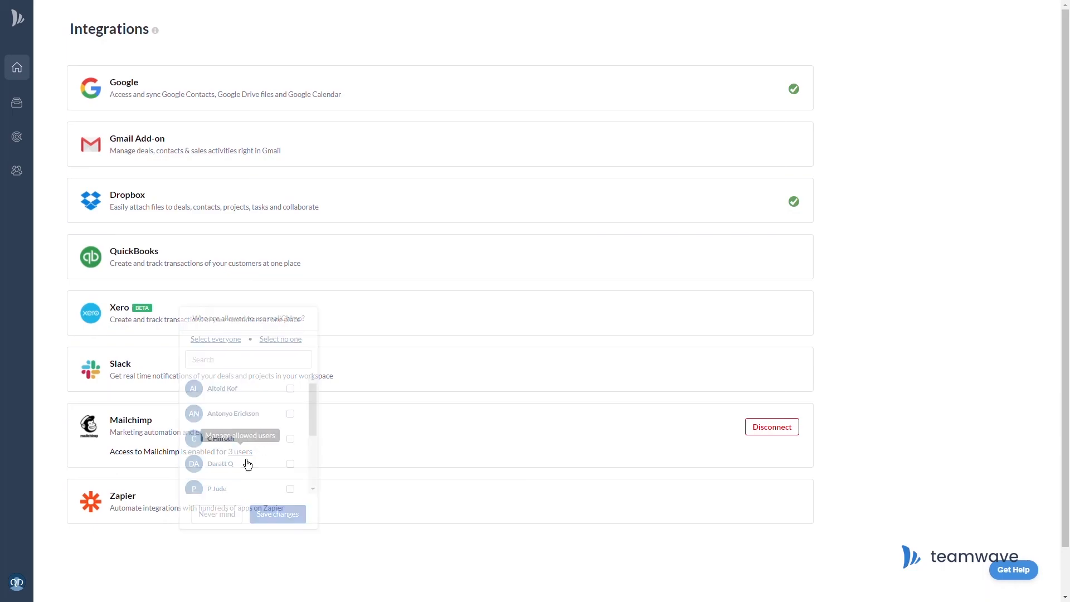
pyautogui.click(291, 389)
pyautogui.click(290, 414)
pyautogui.click(290, 439)
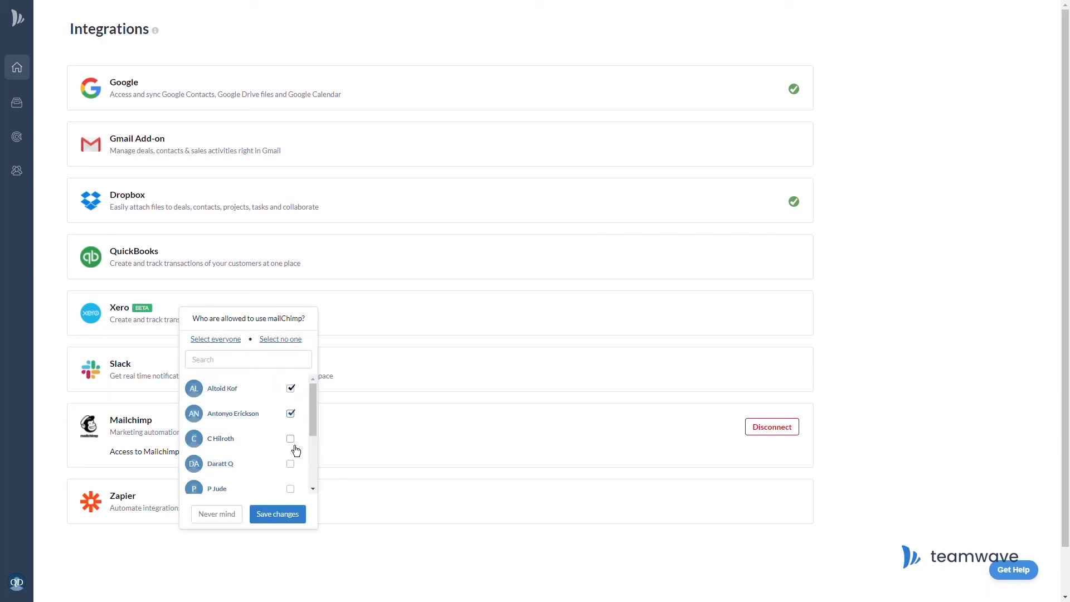
pyautogui.click(289, 523)
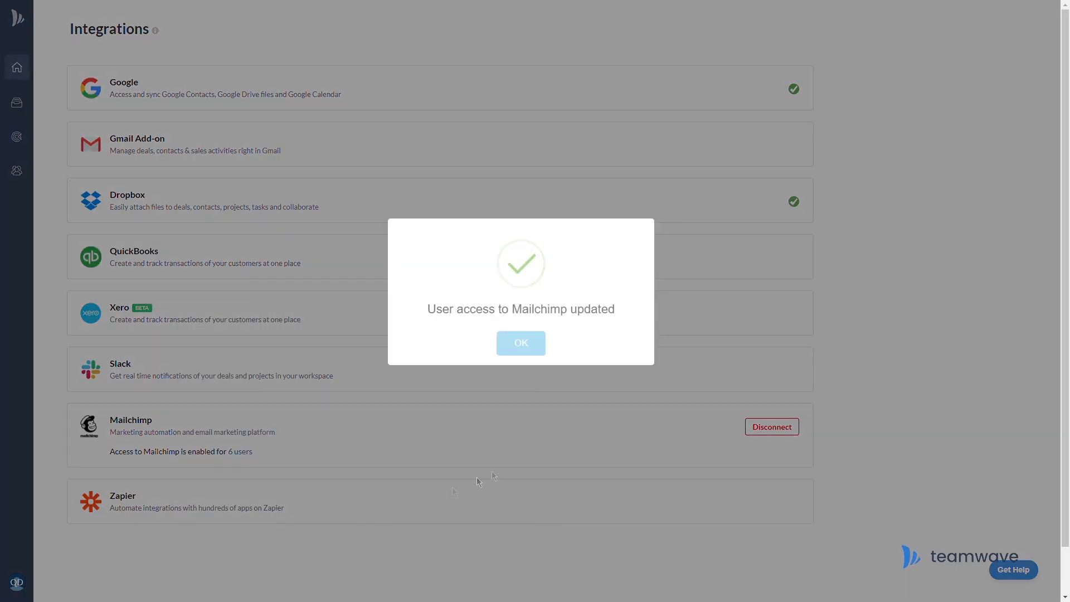
pyautogui.click(536, 347)
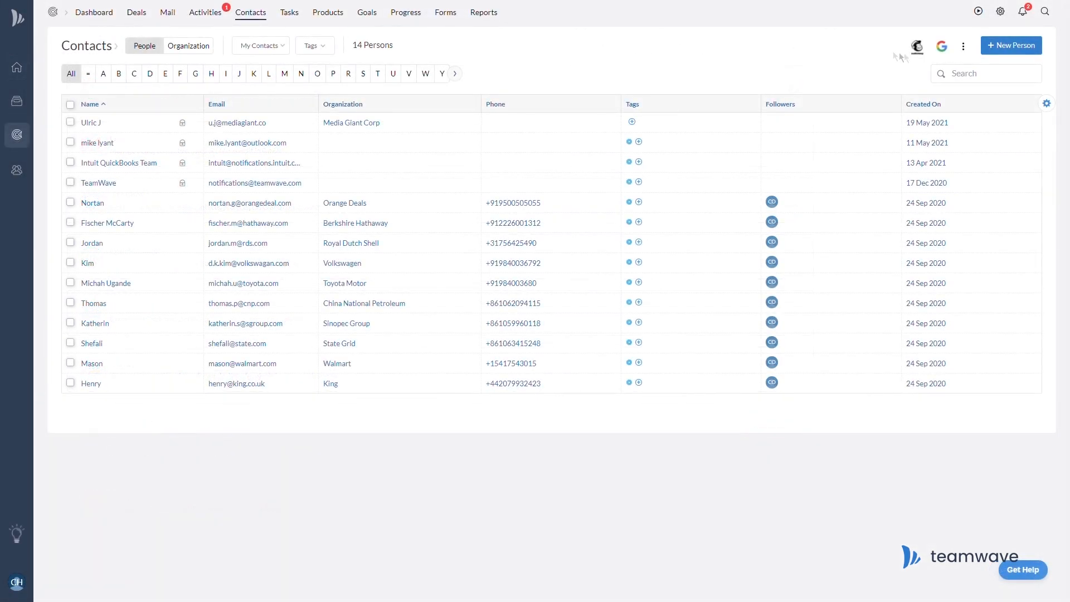
pyautogui.click(916, 49)
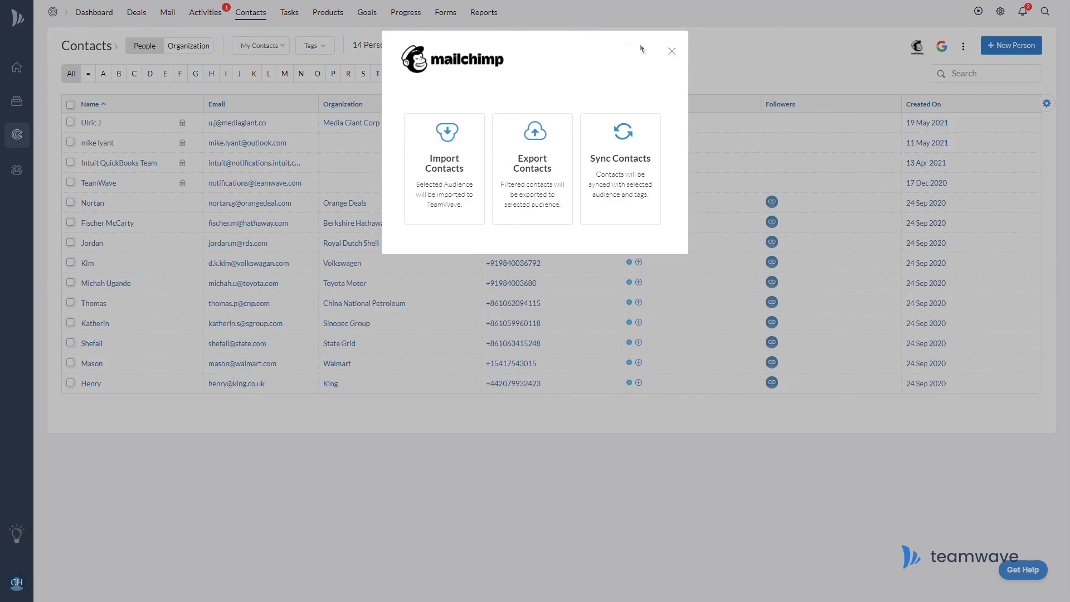
# Close the Mailchimp options and save a new contact filter with condition Deal Status Is Won.
pyautogui.click(671, 53)
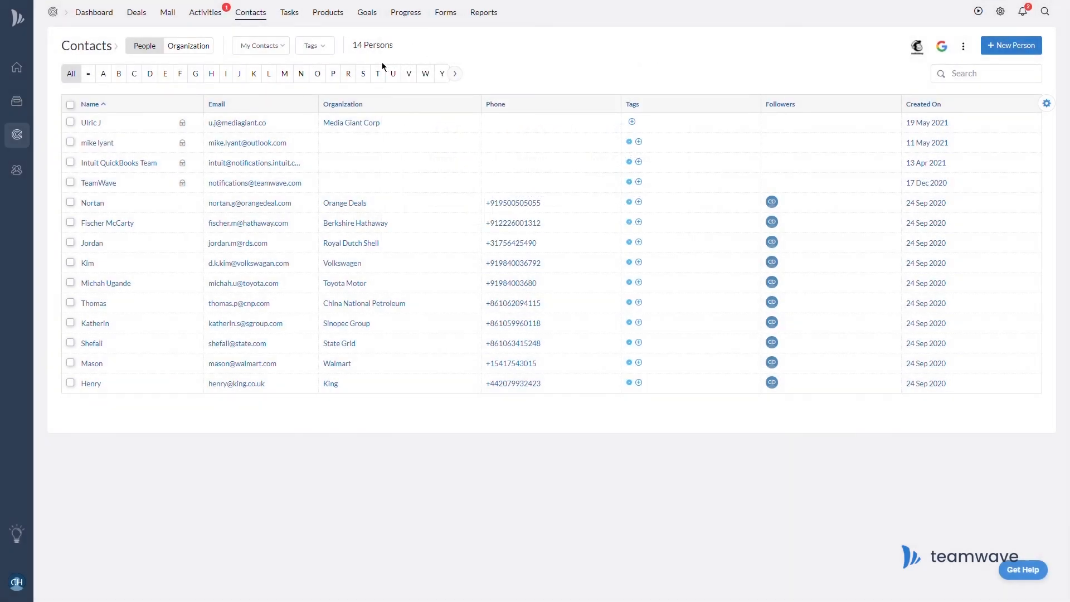
pyautogui.click(282, 54)
pyautogui.click(279, 195)
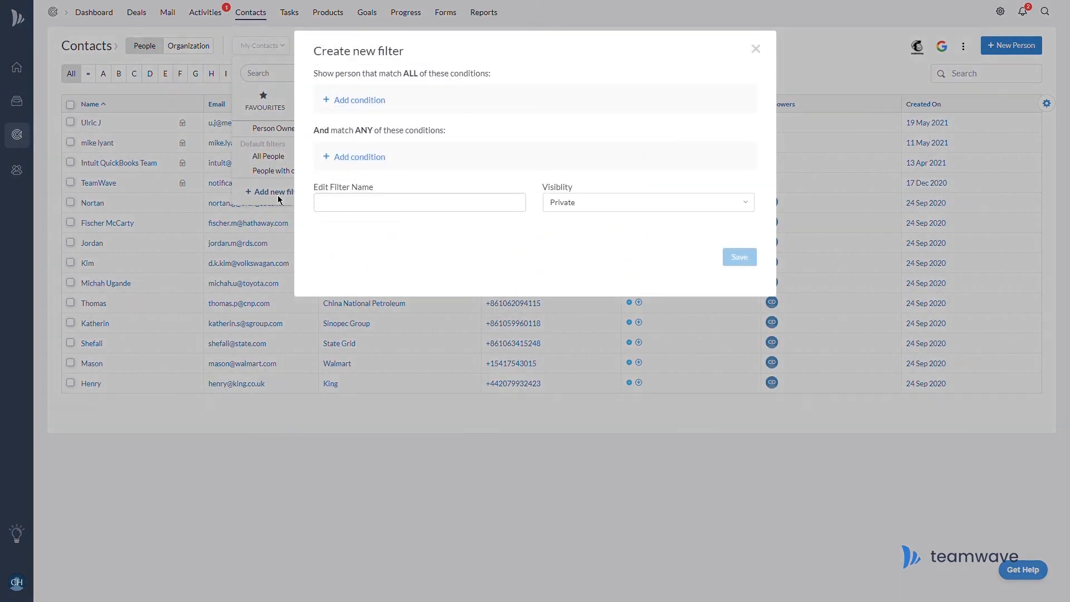
pyautogui.click(370, 102)
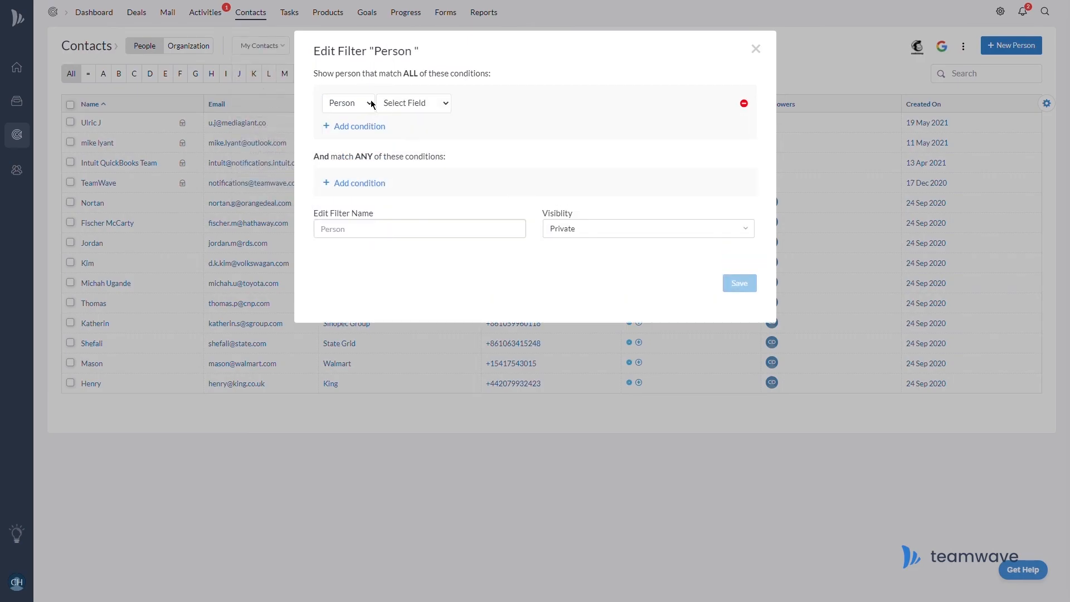
pyautogui.click(356, 132)
pyautogui.click(434, 108)
pyautogui.click(422, 301)
pyautogui.click(483, 103)
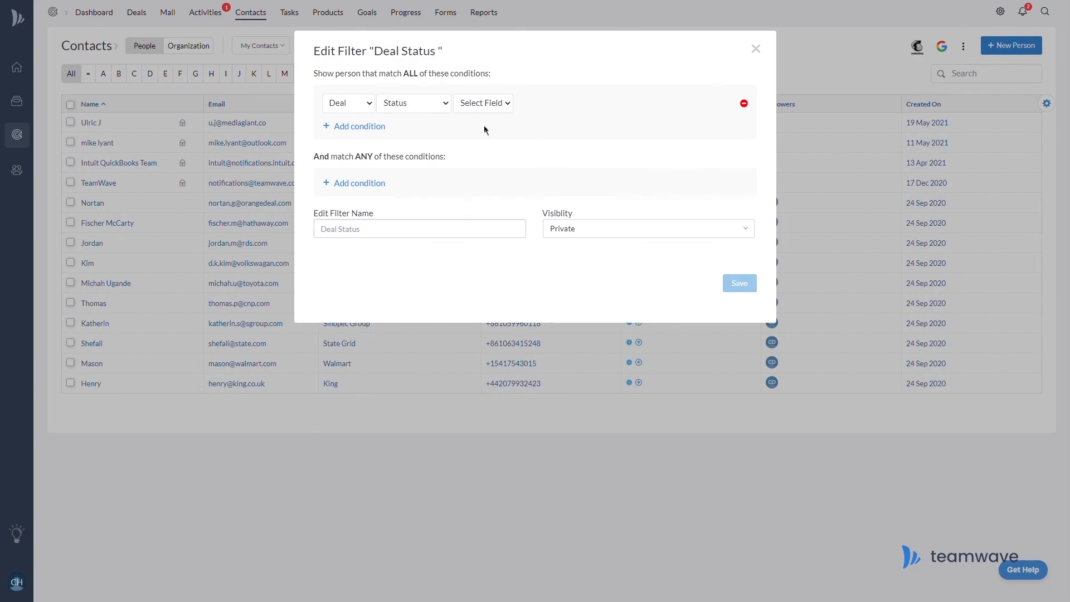
pyautogui.click(487, 132)
pyautogui.click(545, 128)
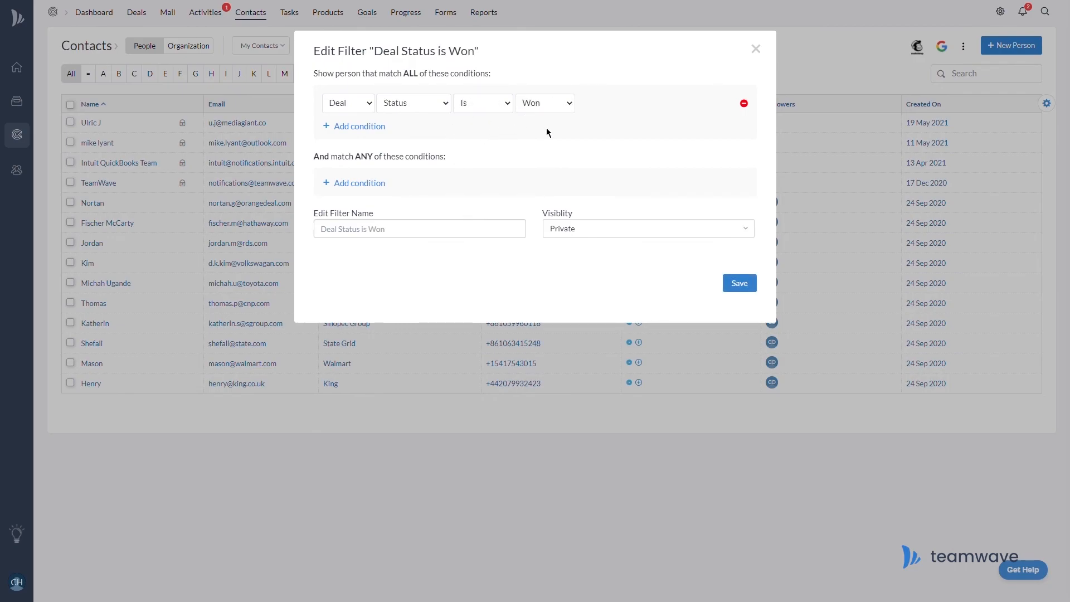
pyautogui.click(740, 283)
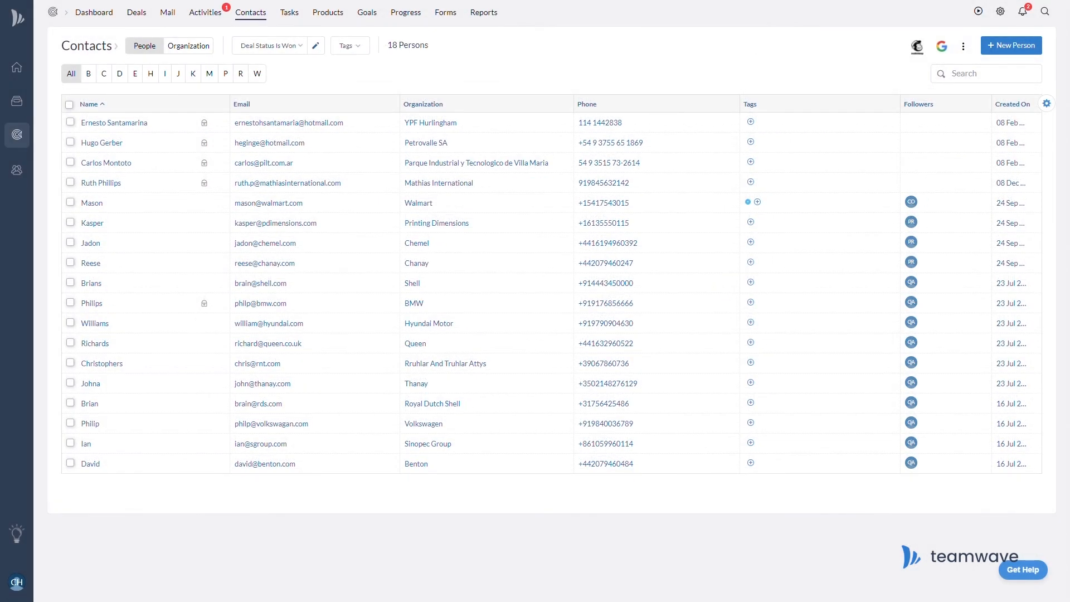
pyautogui.click(917, 46)
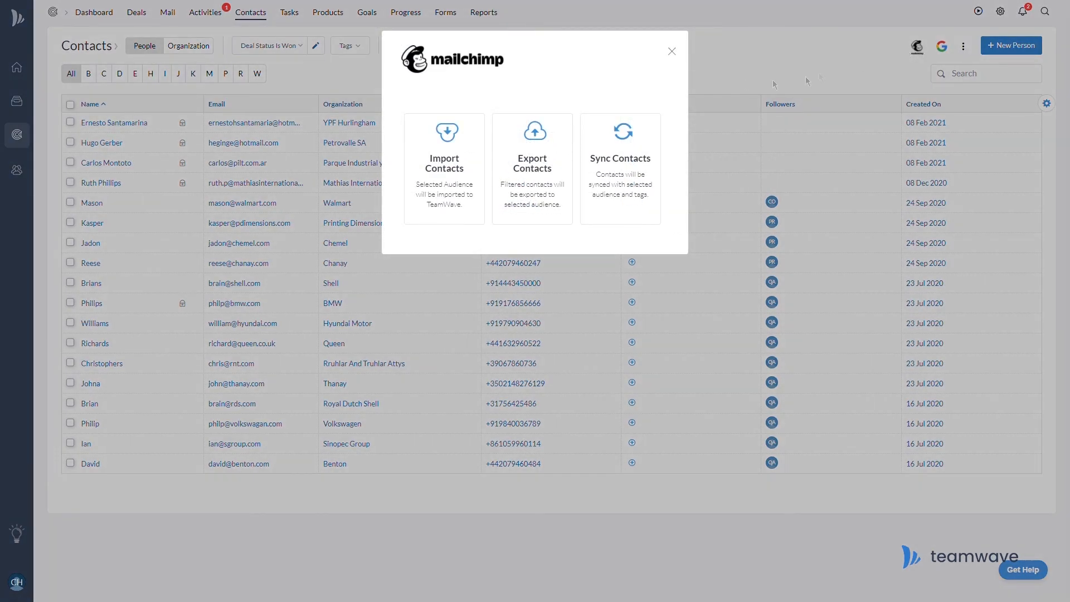
# Export the filtered contacts to the Hilrothshire audience, mapping First Name and Last Name.
pyautogui.click(558, 162)
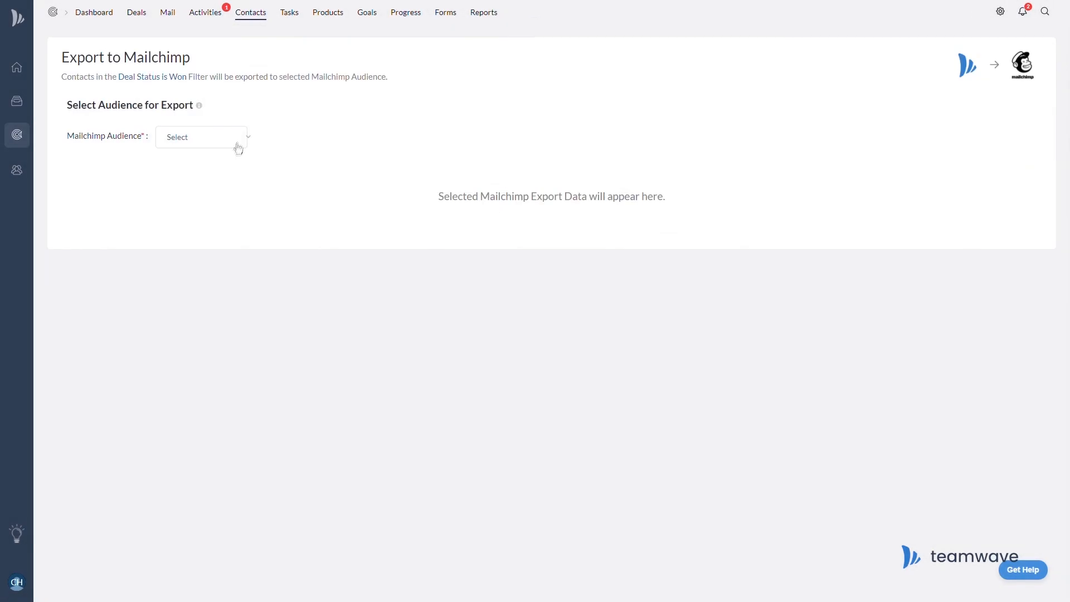
pyautogui.click(238, 146)
pyautogui.click(195, 169)
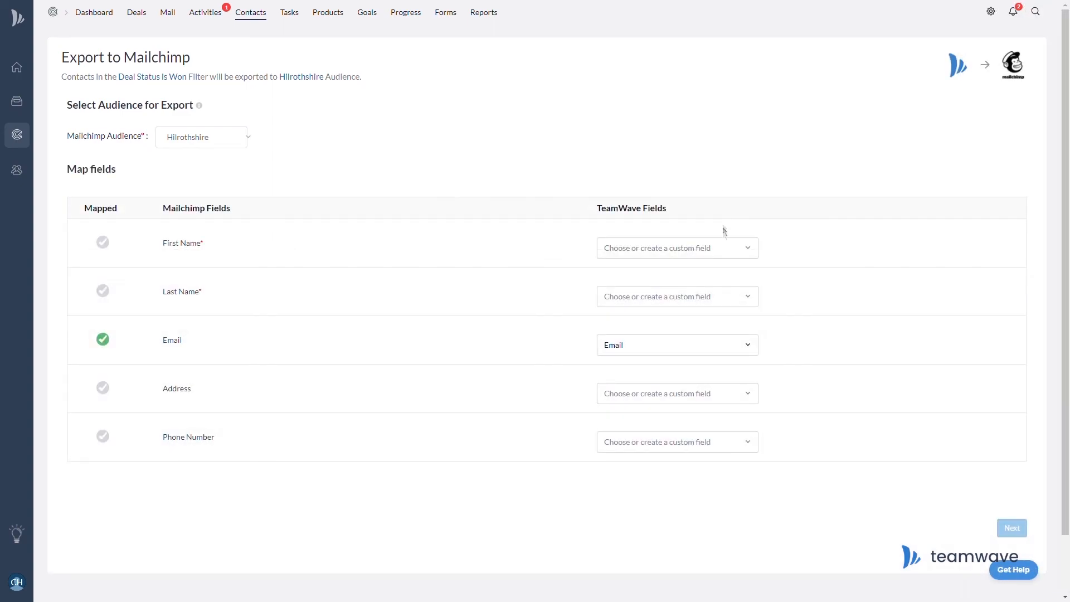
pyautogui.click(731, 253)
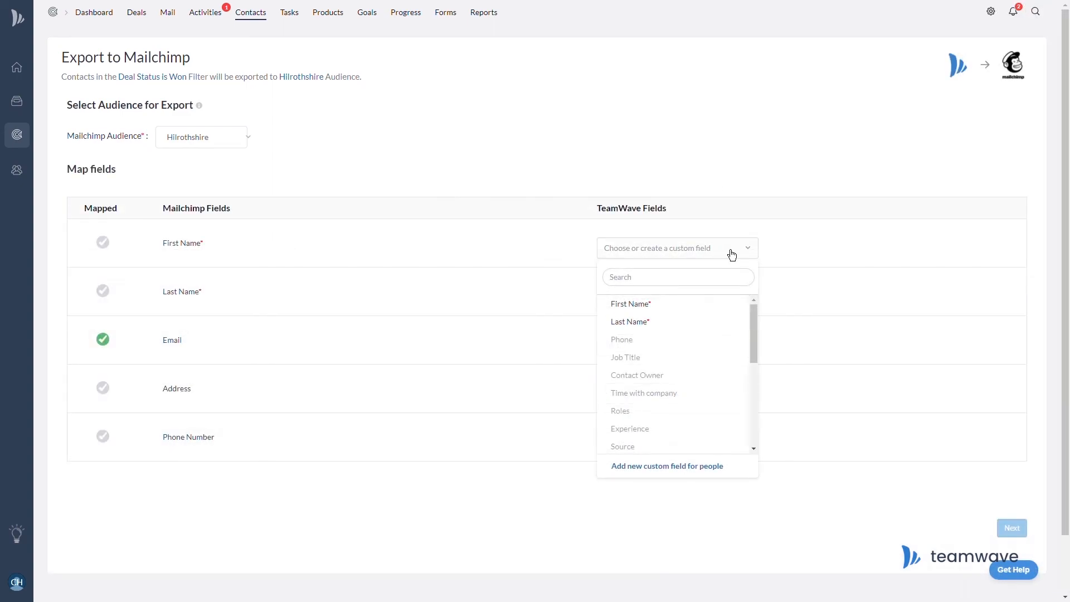
pyautogui.click(724, 307)
pyautogui.click(728, 301)
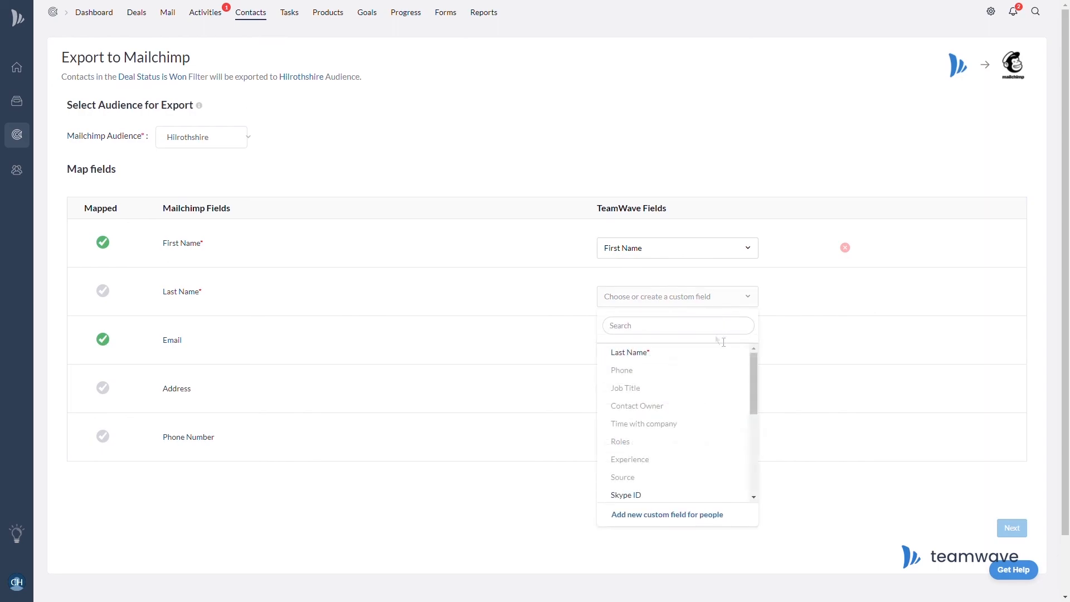
pyautogui.click(721, 356)
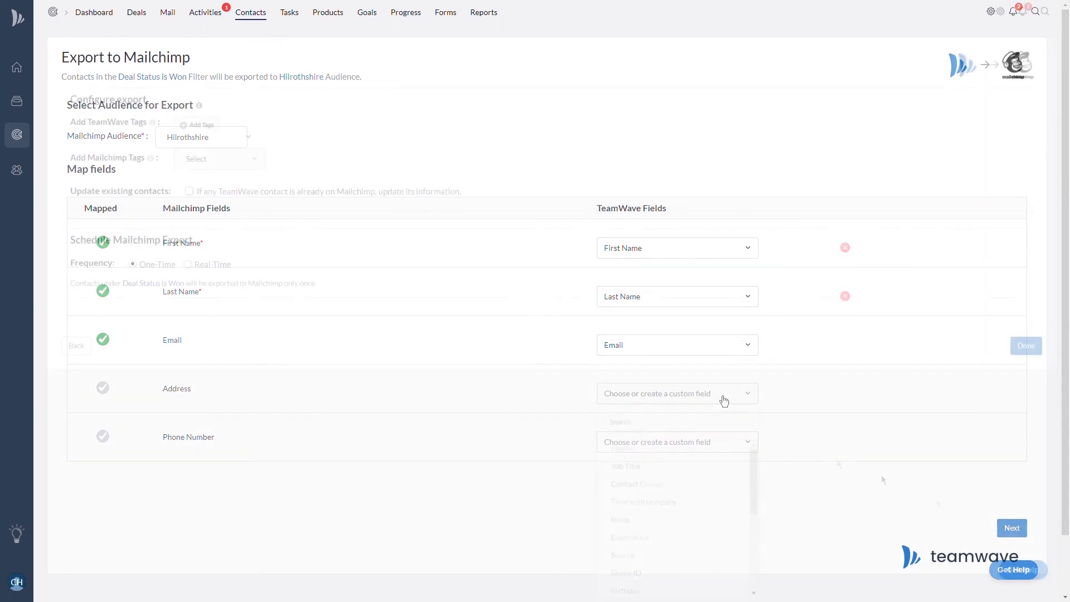
pyautogui.click(192, 124)
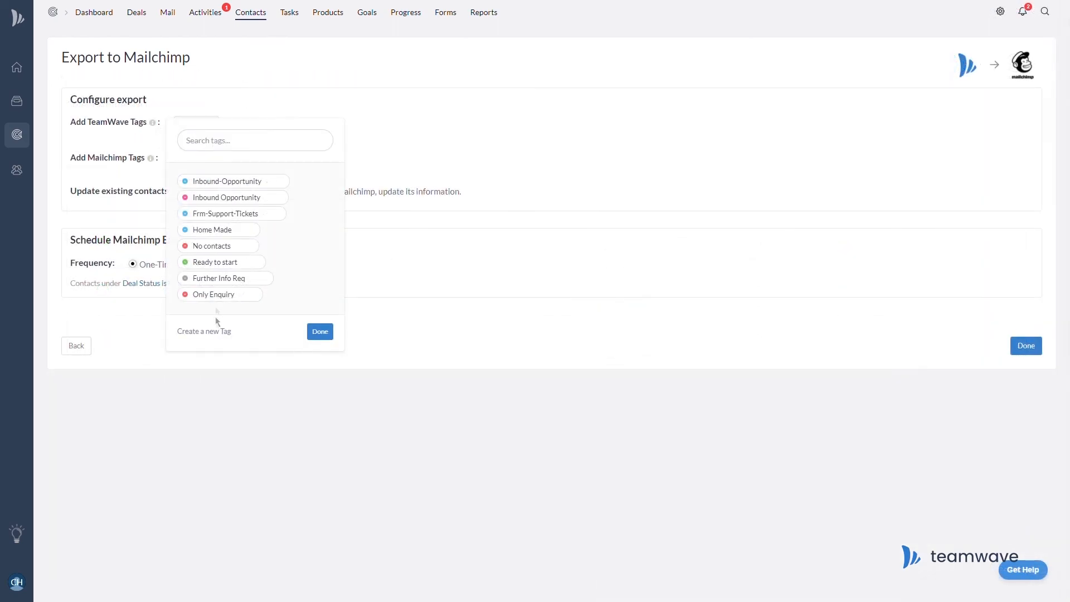
# Tag exports with a new indigo 'To Mailchimp Aud' tag and Mailchimp tag From TeamWave, running in real time.
pyautogui.click(218, 332)
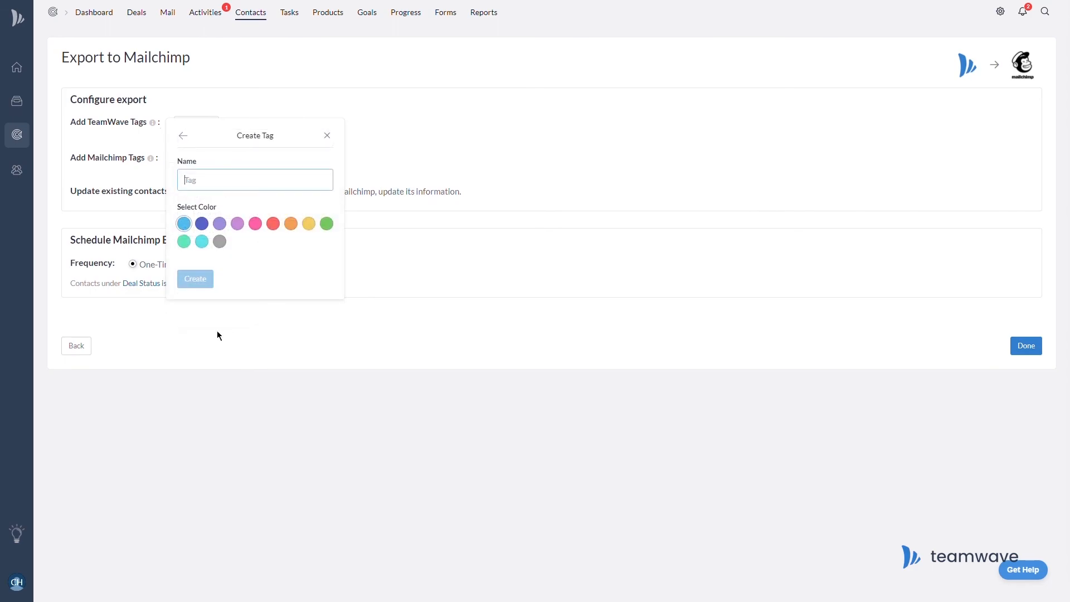
pyautogui.write('To Mailchimp Aud')
pyautogui.click(201, 224)
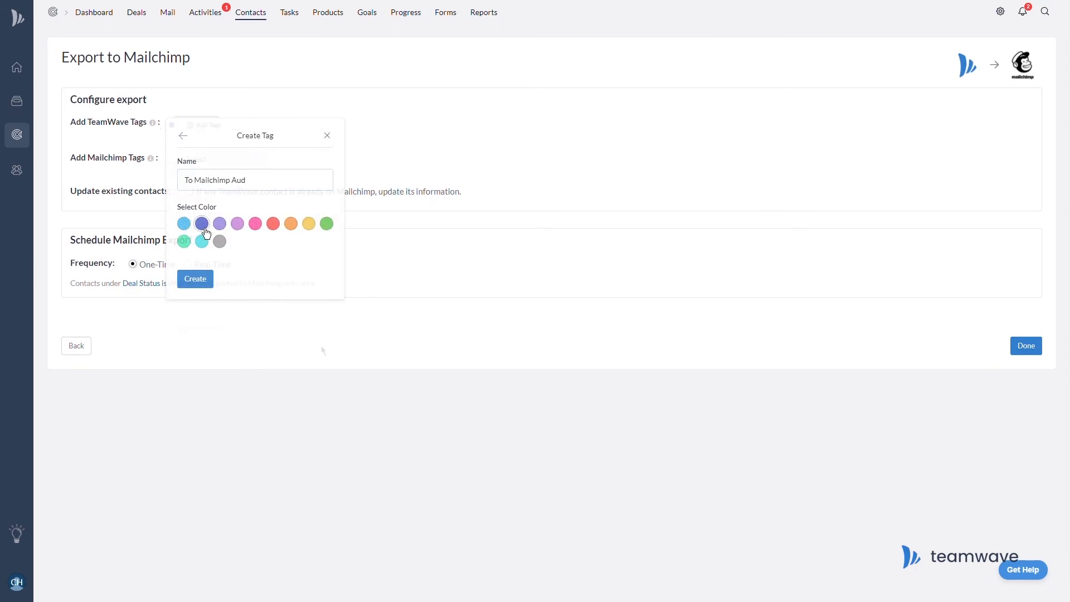
pyautogui.click(196, 278)
pyautogui.click(248, 161)
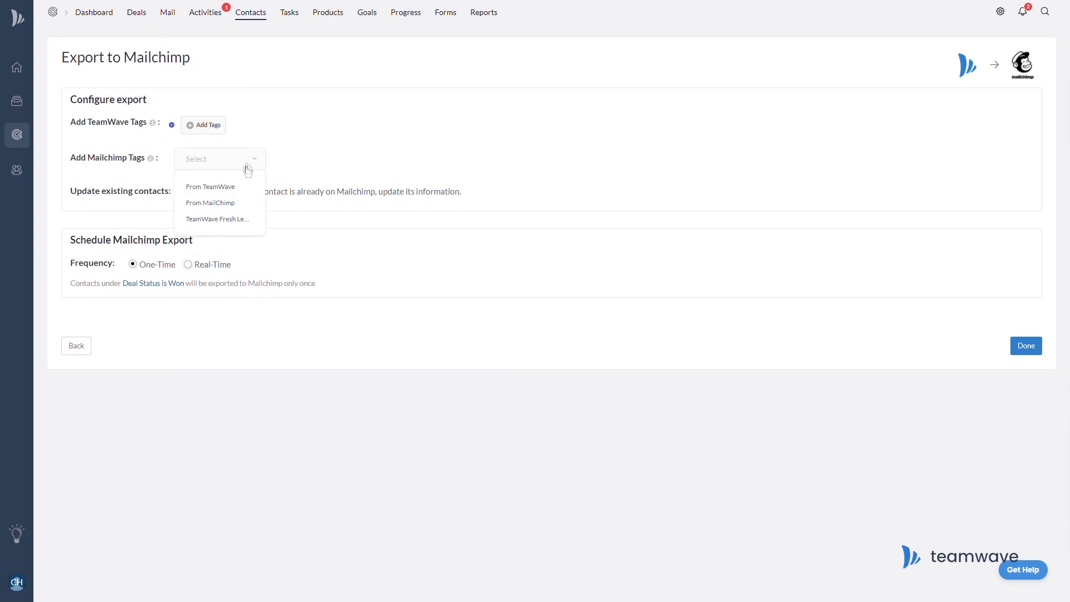
pyautogui.click(244, 189)
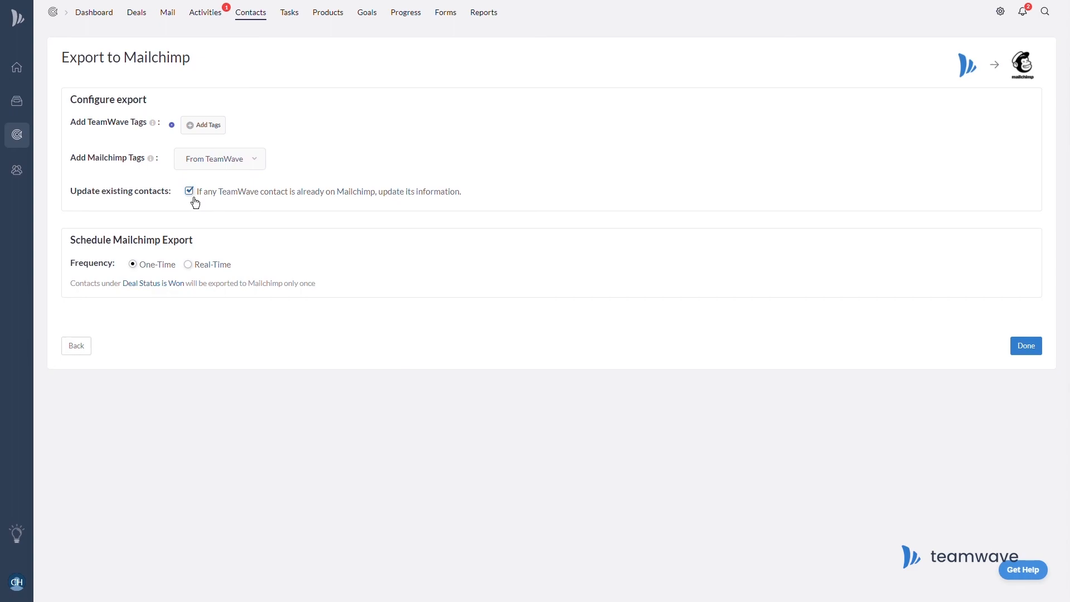
pyautogui.click(196, 272)
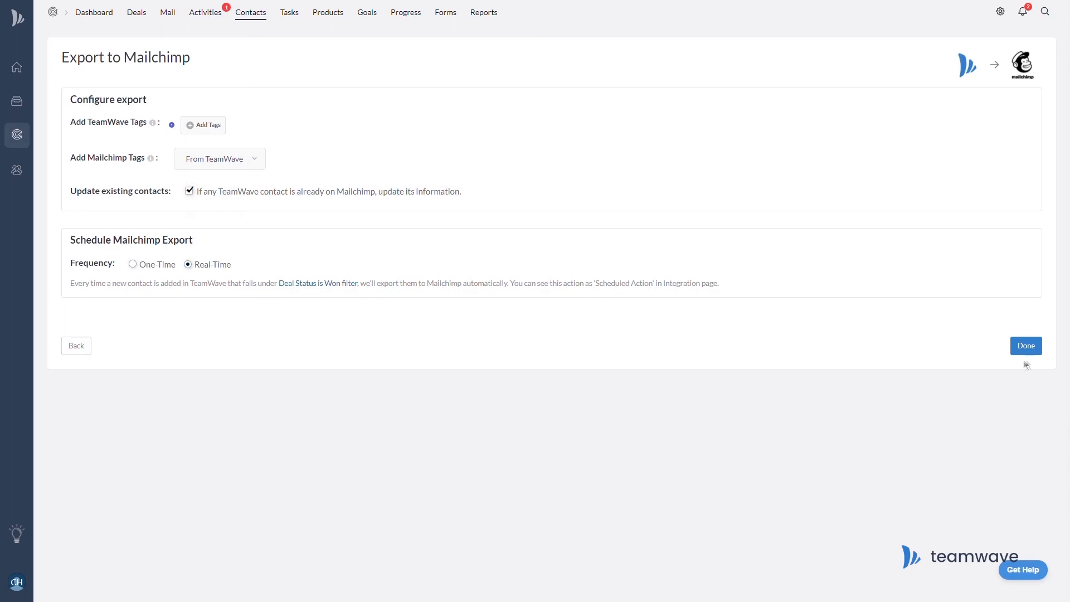
pyautogui.click(1042, 351)
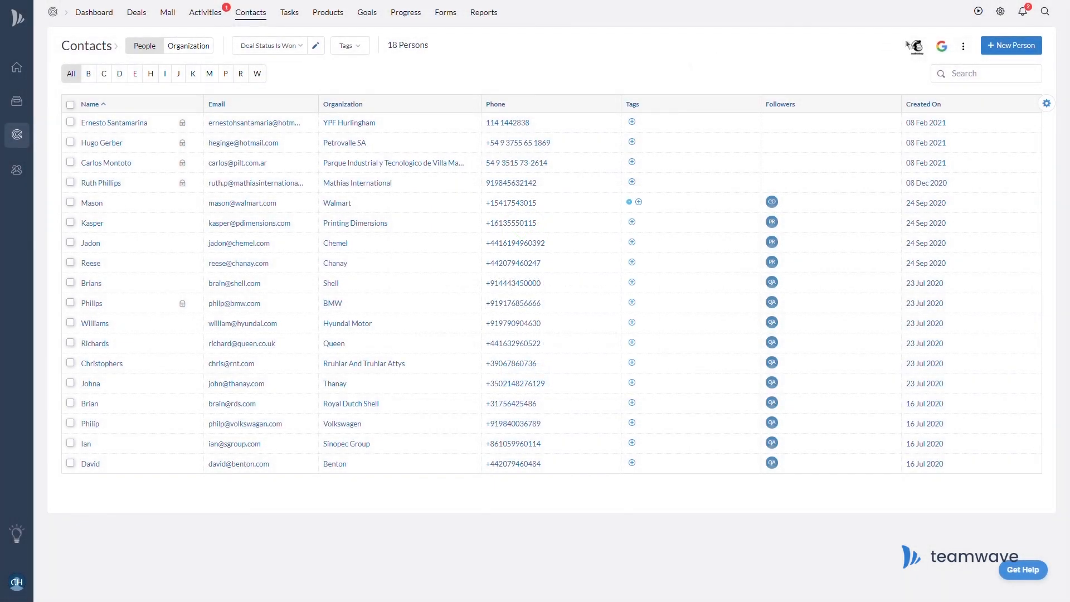
# Import contacts from Hilrothshire's From MailChimp segment, mapping First Name and Last Name.
pyautogui.click(917, 46)
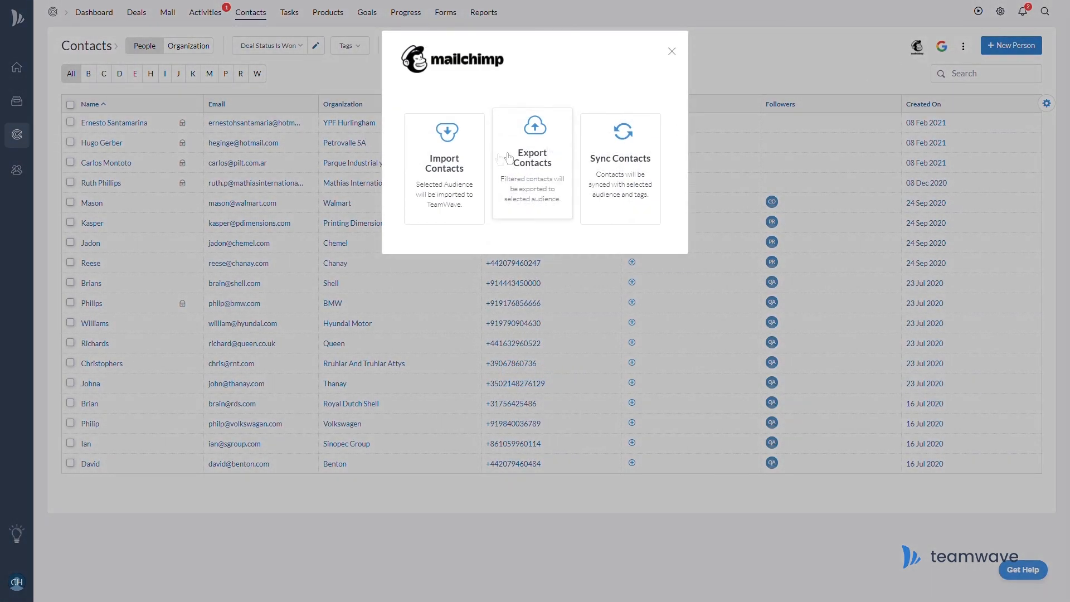
pyautogui.click(472, 161)
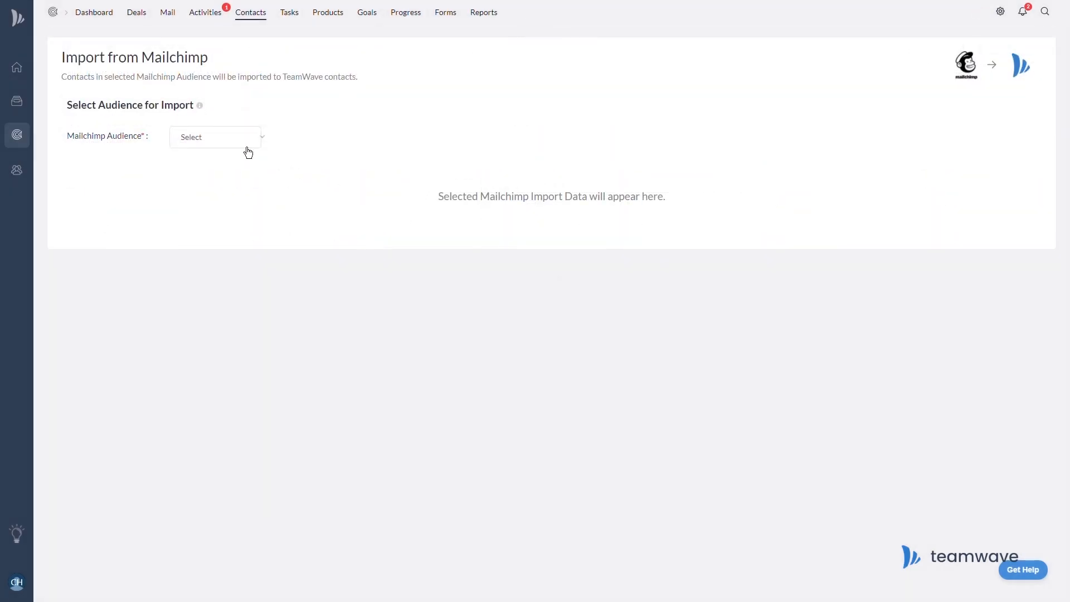
pyautogui.click(248, 153)
pyautogui.click(222, 166)
pyautogui.click(197, 178)
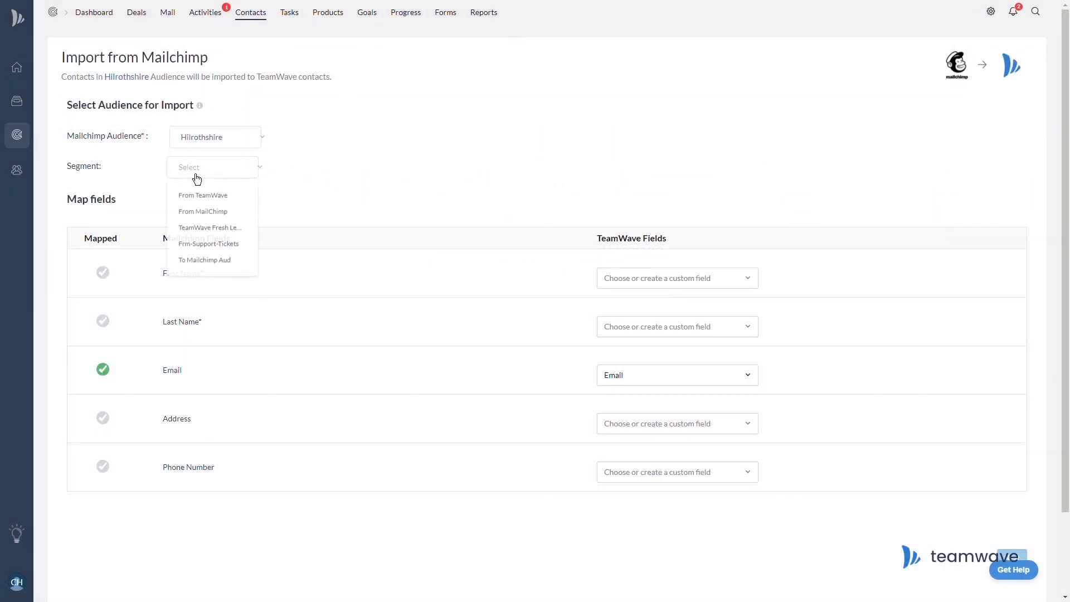
pyautogui.click(241, 214)
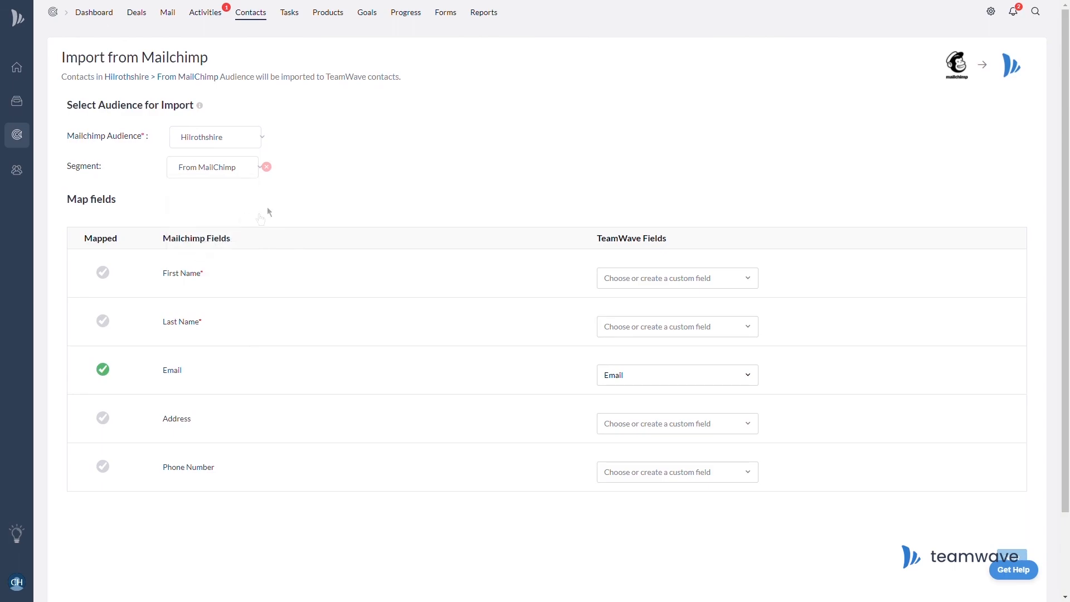
pyautogui.click(716, 284)
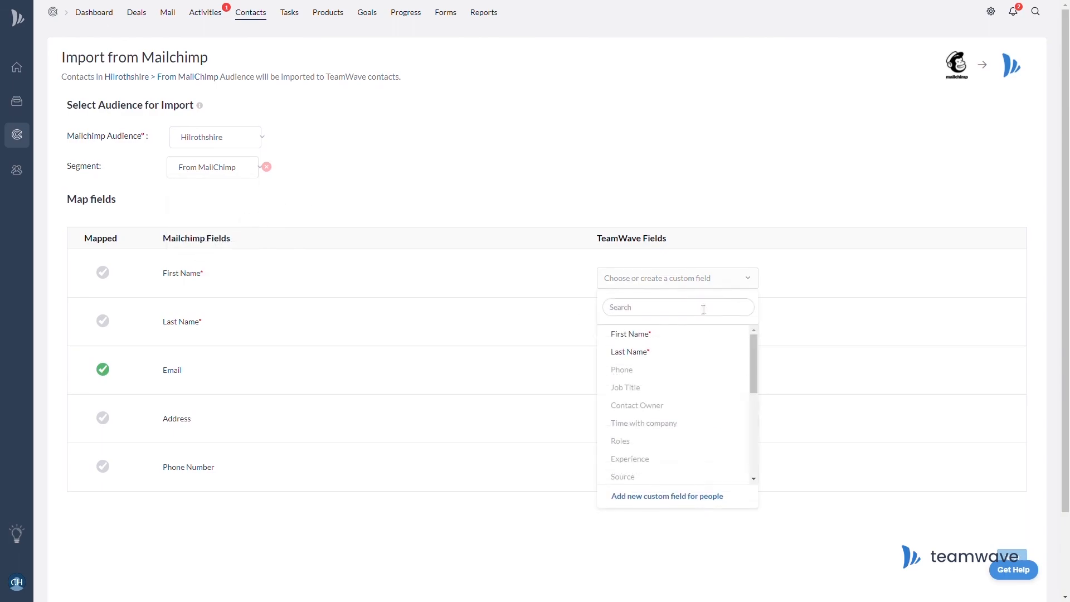
pyautogui.click(690, 342)
pyautogui.click(688, 335)
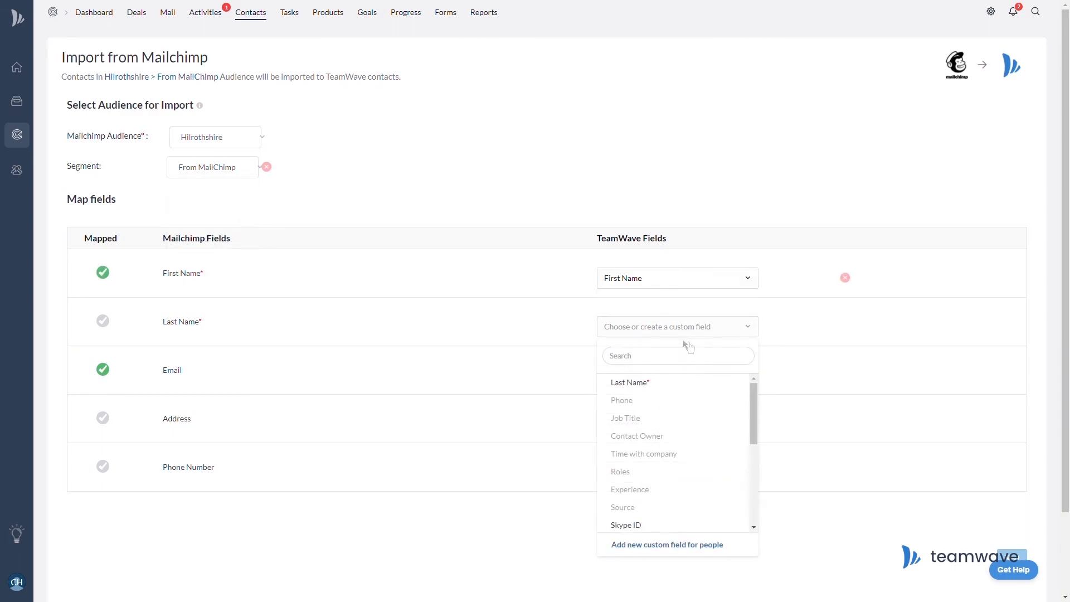
pyautogui.click(682, 390)
# Tag imports 'From Mailchimp Aud', update existing contacts, run in real time with subscriber updates.
pyautogui.click(676, 423)
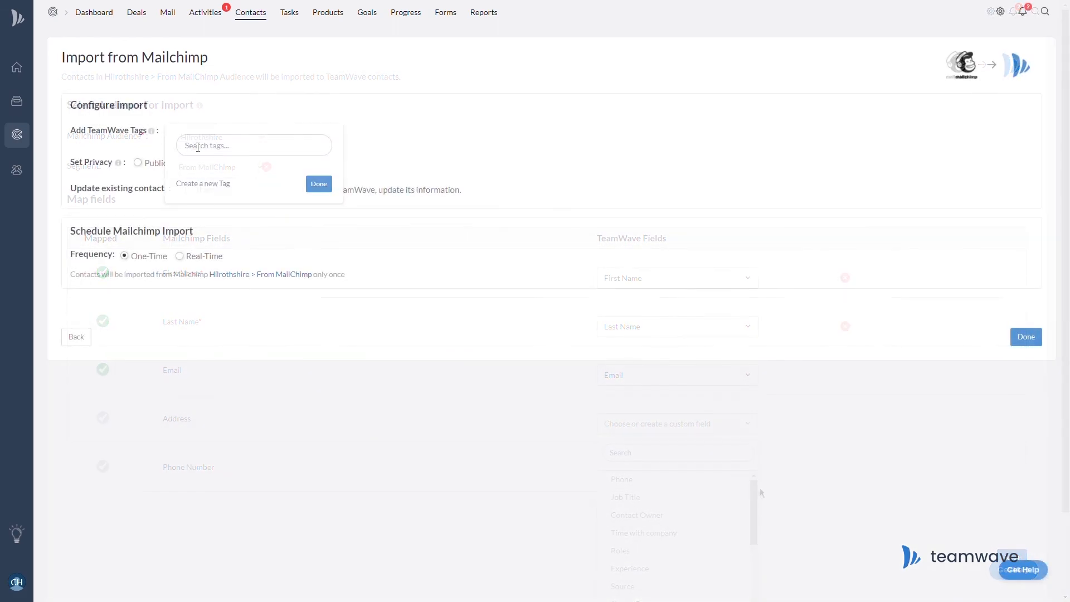
pyautogui.click(201, 351)
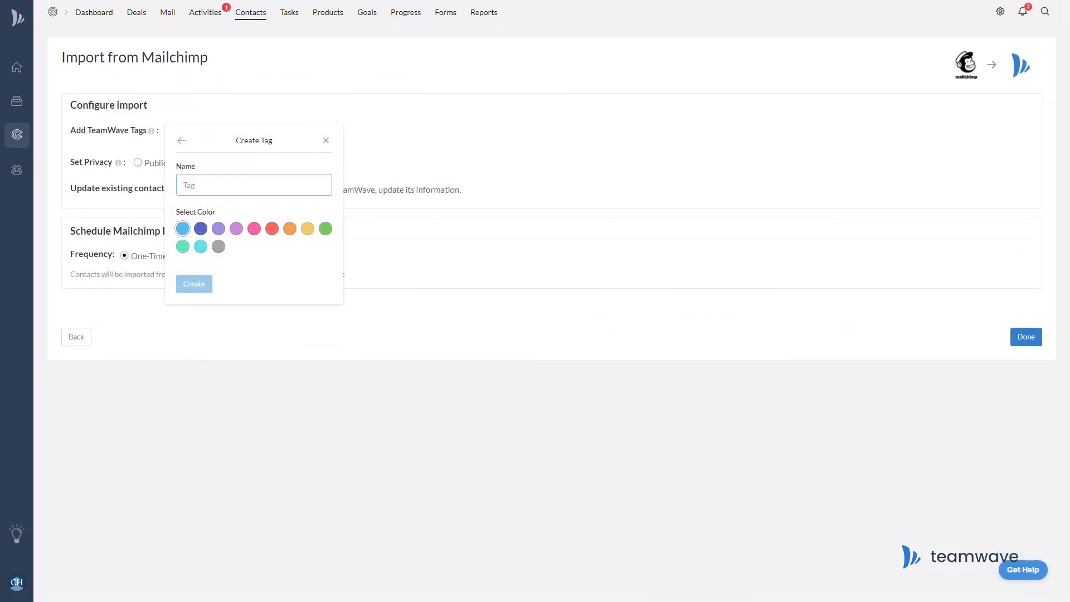
pyautogui.write('From Mailchimp')
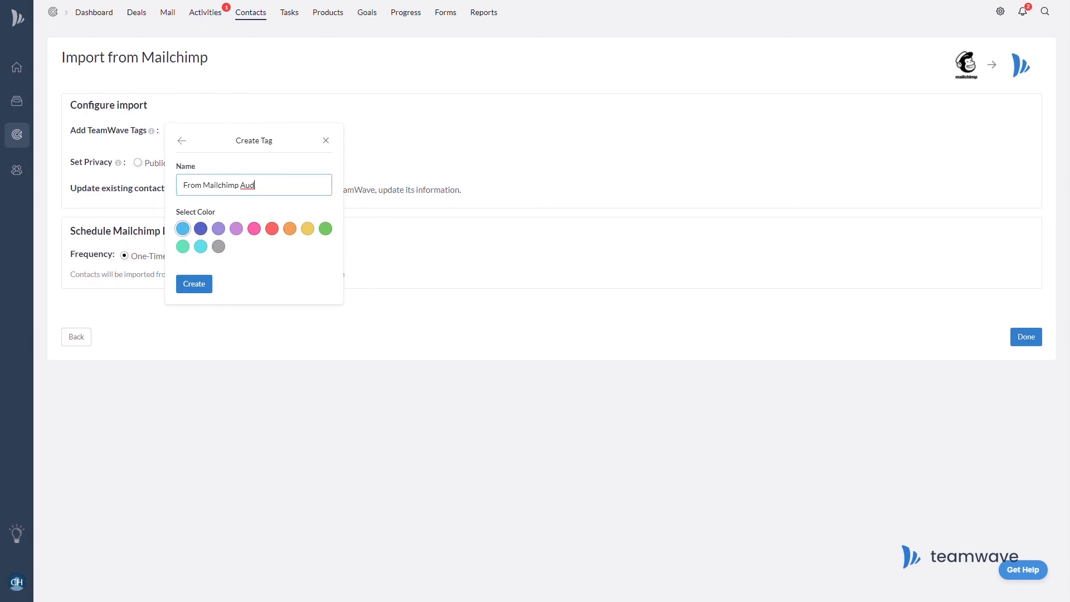
pyautogui.write(' Aud')
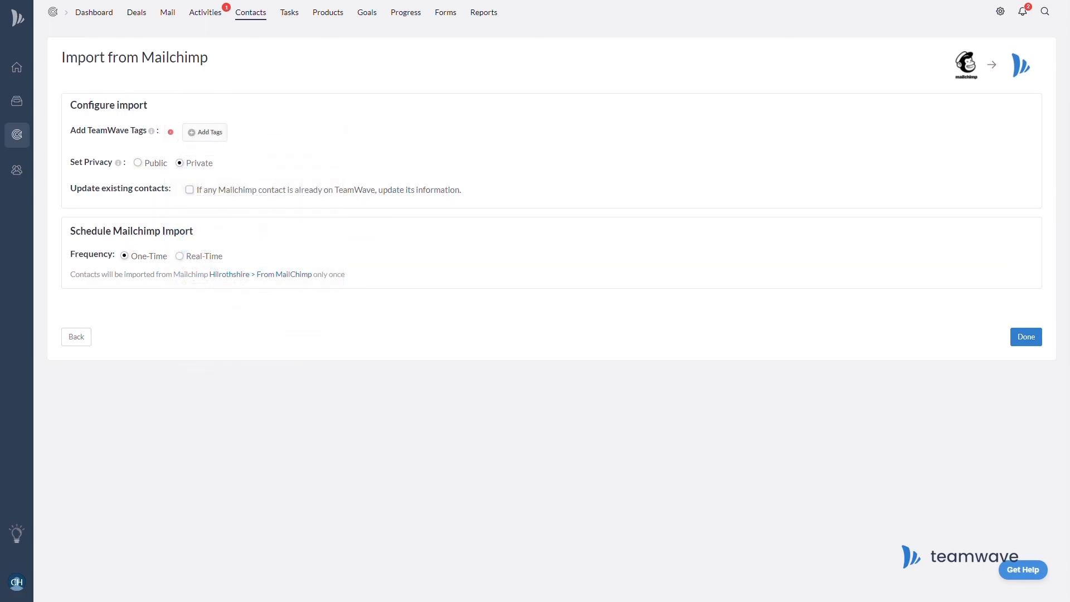
pyautogui.click(192, 195)
pyautogui.click(188, 266)
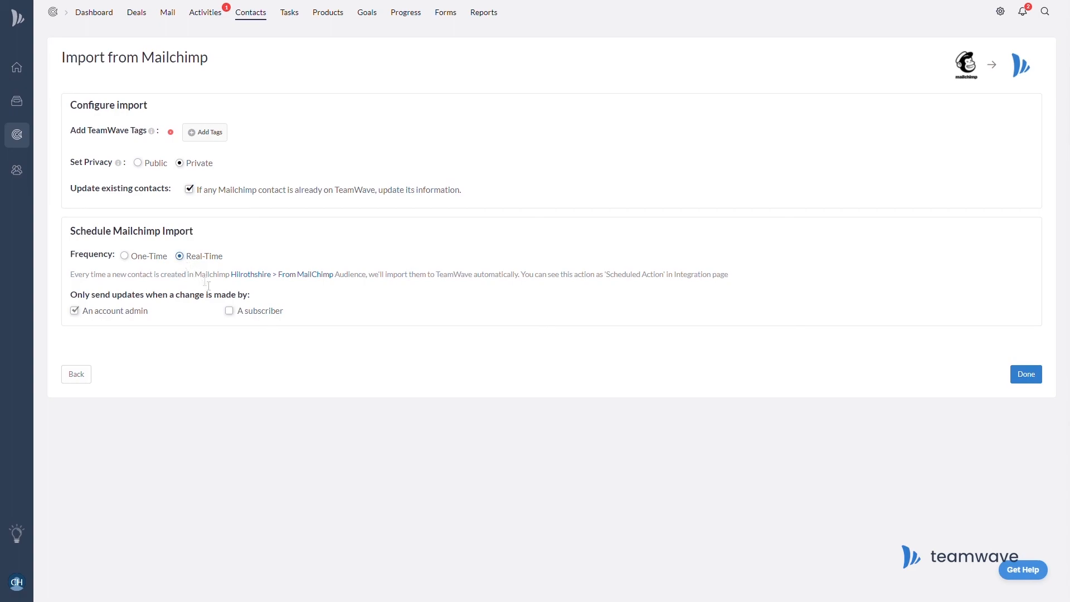
pyautogui.click(235, 316)
pyautogui.click(1029, 382)
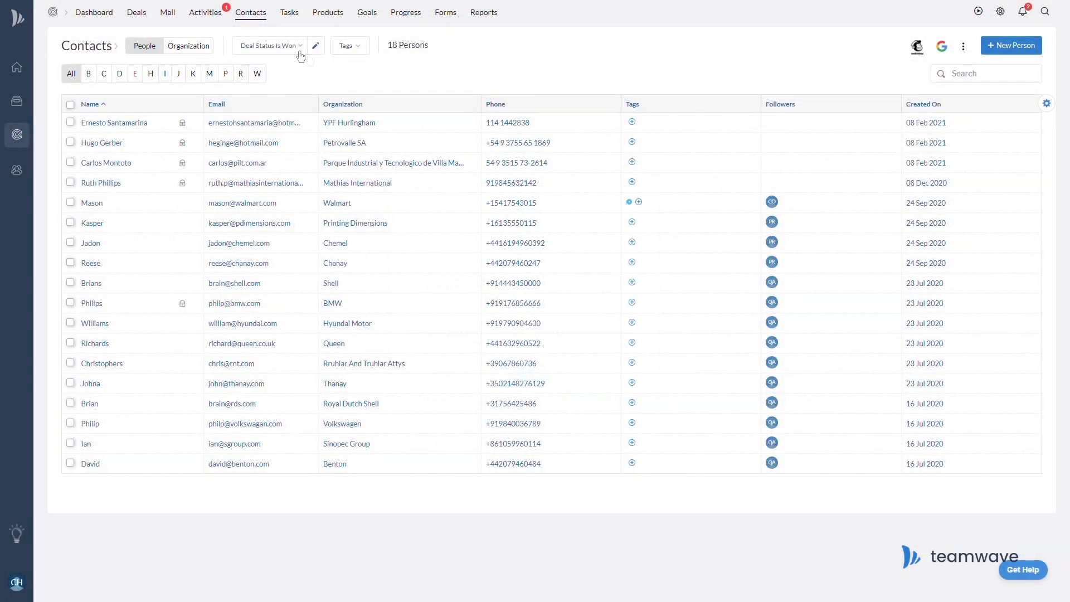
# Add and save a new contact filter with the condition Deal Stage Is Contact Initiated.
pyautogui.click(299, 50)
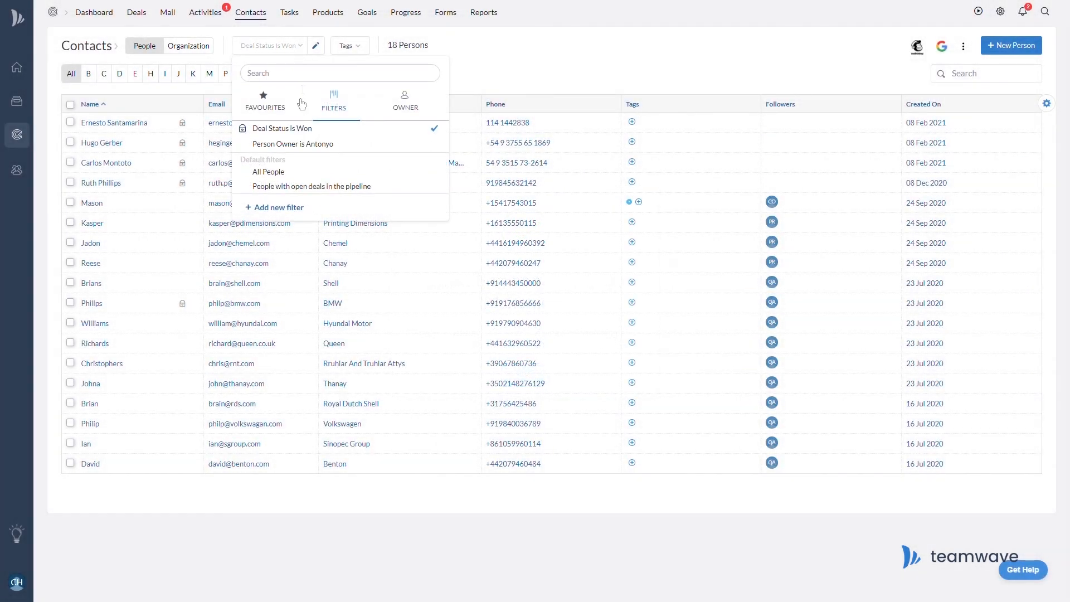
pyautogui.click(296, 210)
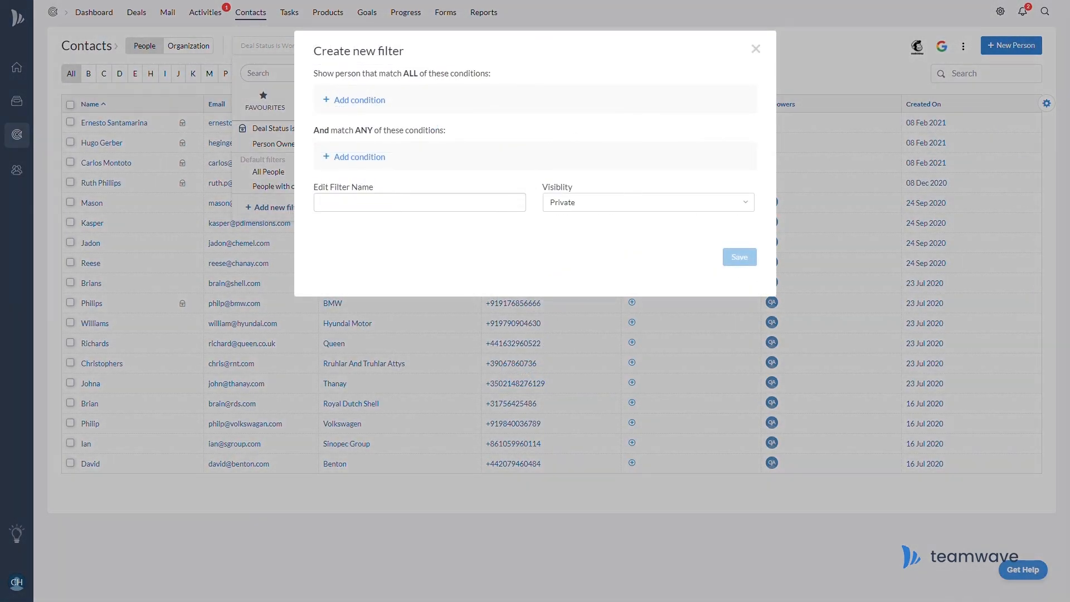
pyautogui.click(360, 101)
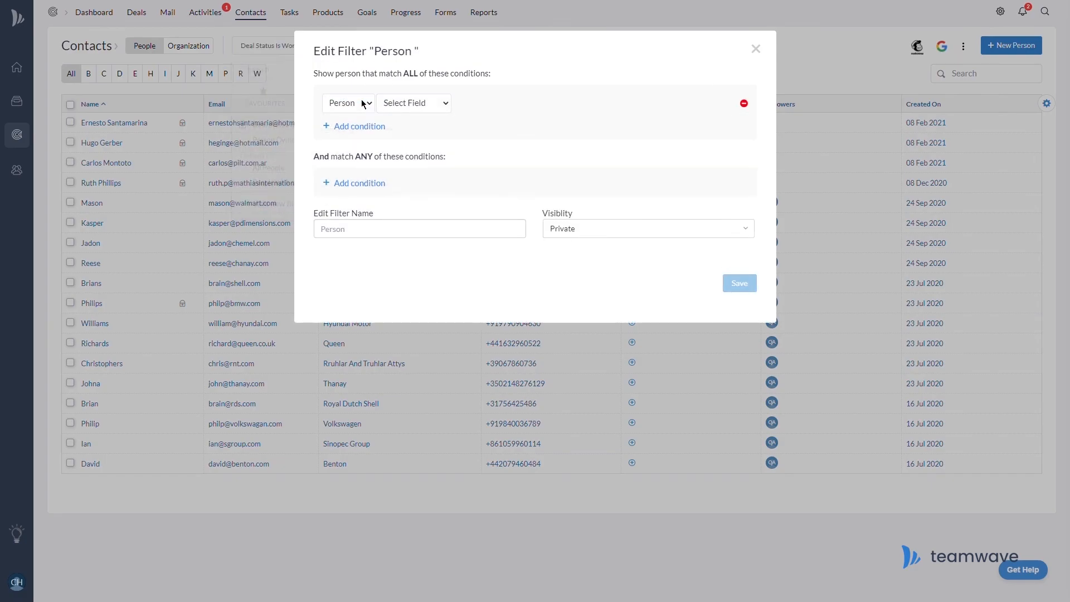
pyautogui.click(360, 138)
pyautogui.click(425, 204)
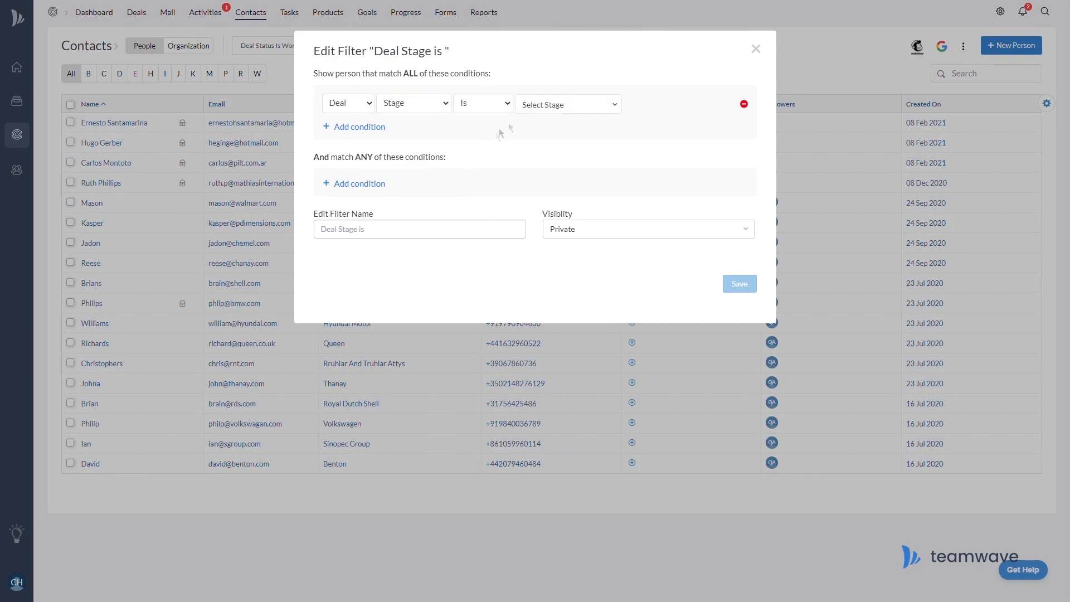
pyautogui.click(557, 105)
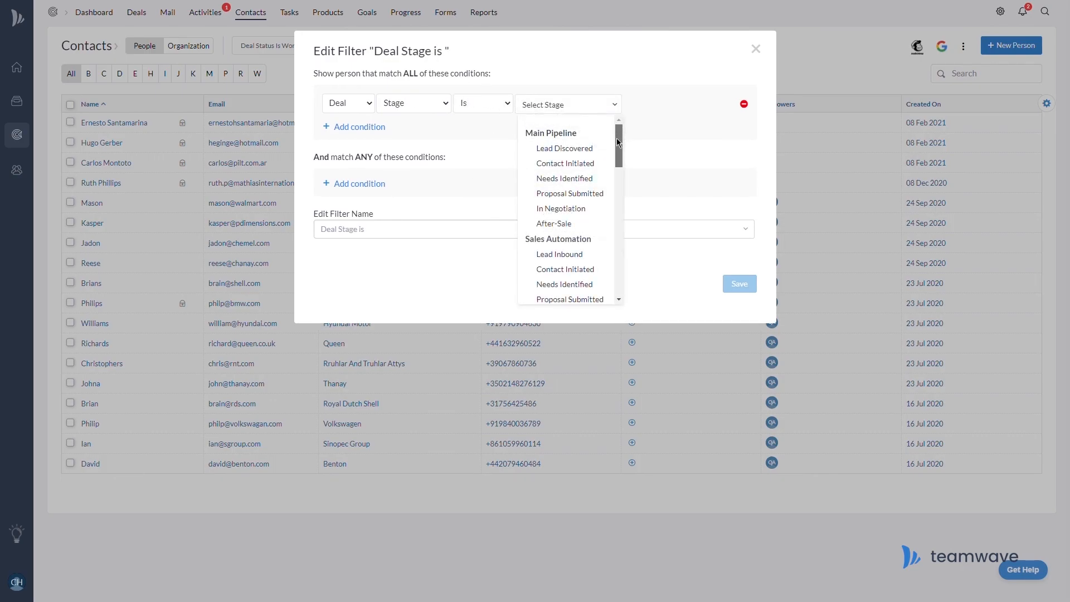
pyautogui.scroll(-2, 618, 142)
pyautogui.scroll(2, 617, 142)
pyautogui.click(583, 165)
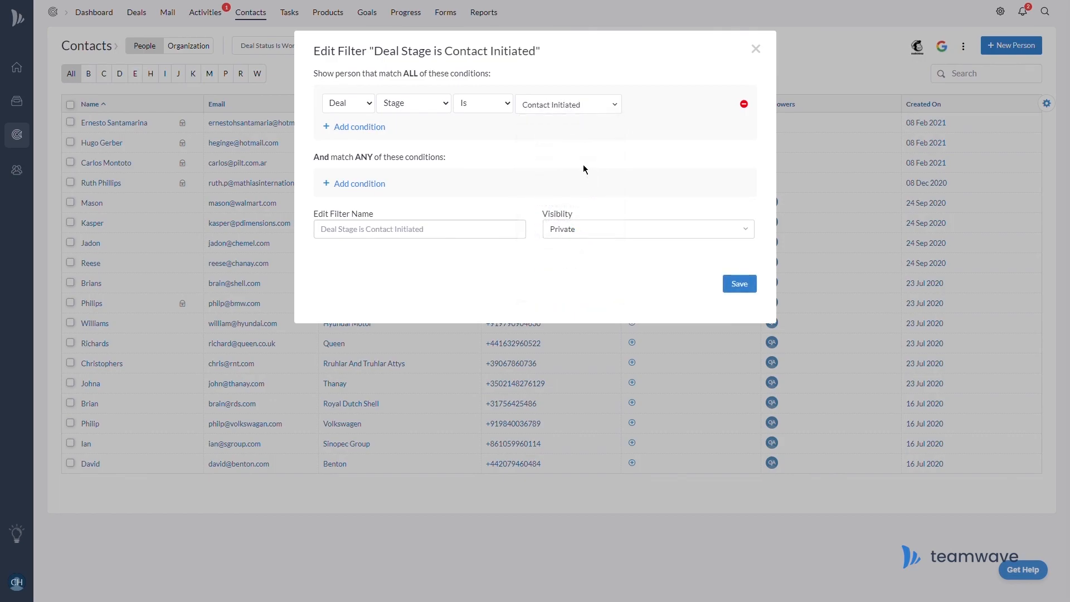
pyautogui.click(739, 285)
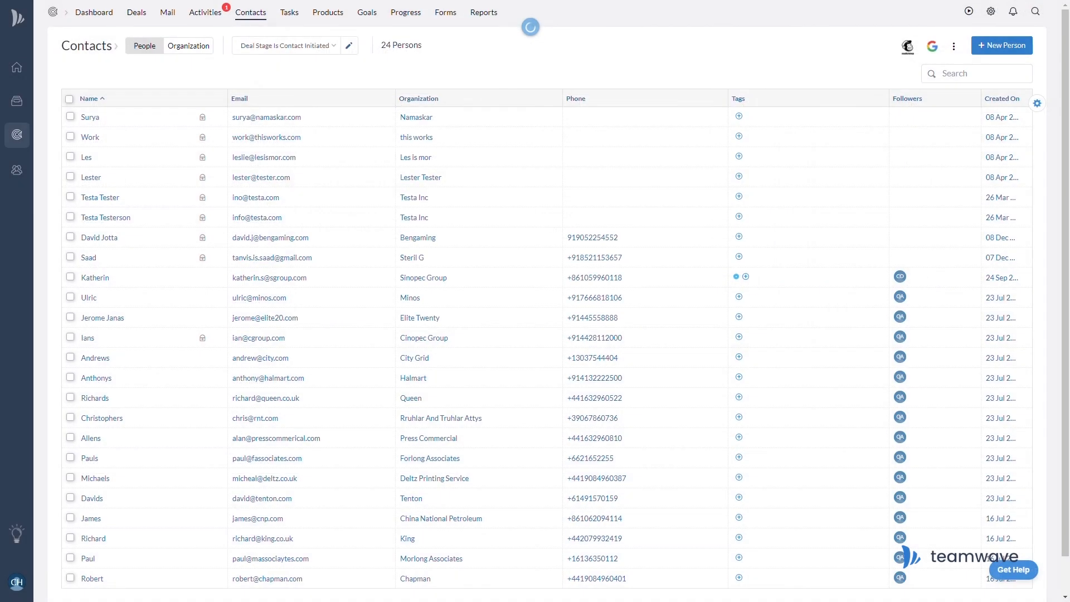
# Start a Mailchimp contact sync to the Hilrothshire audience with a new tag 'TeamWave Stage 2 Campaign'.
pyautogui.click(909, 45)
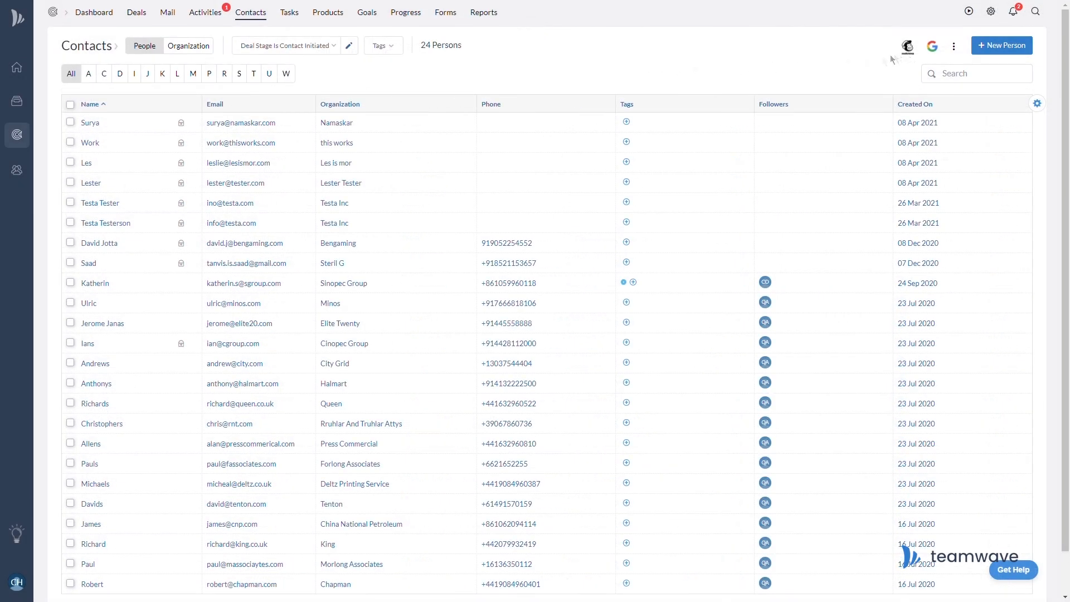
pyautogui.click(649, 164)
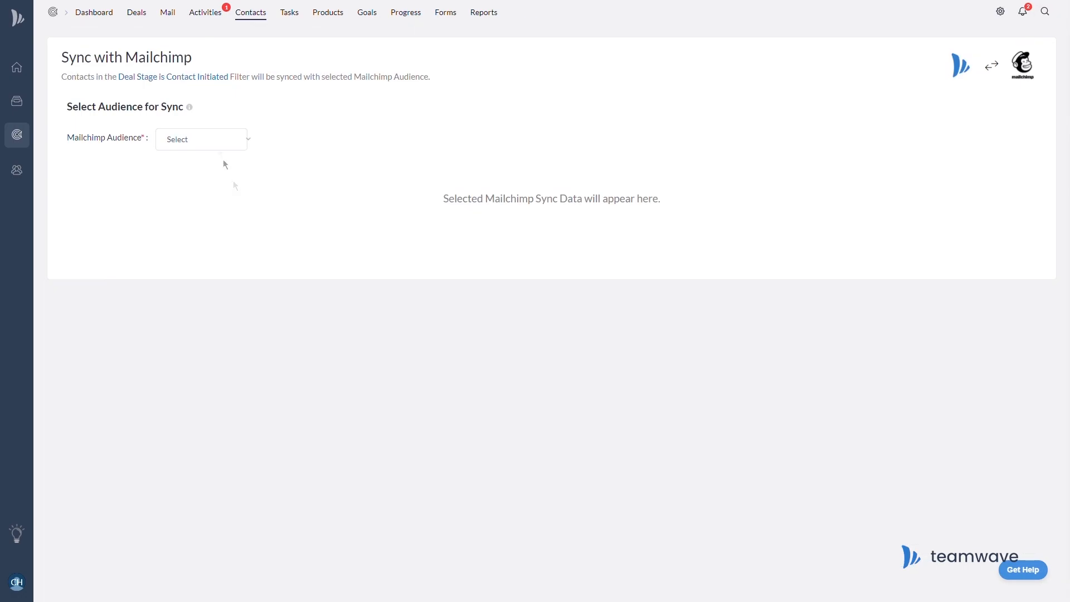
pyautogui.click(218, 144)
pyautogui.click(217, 173)
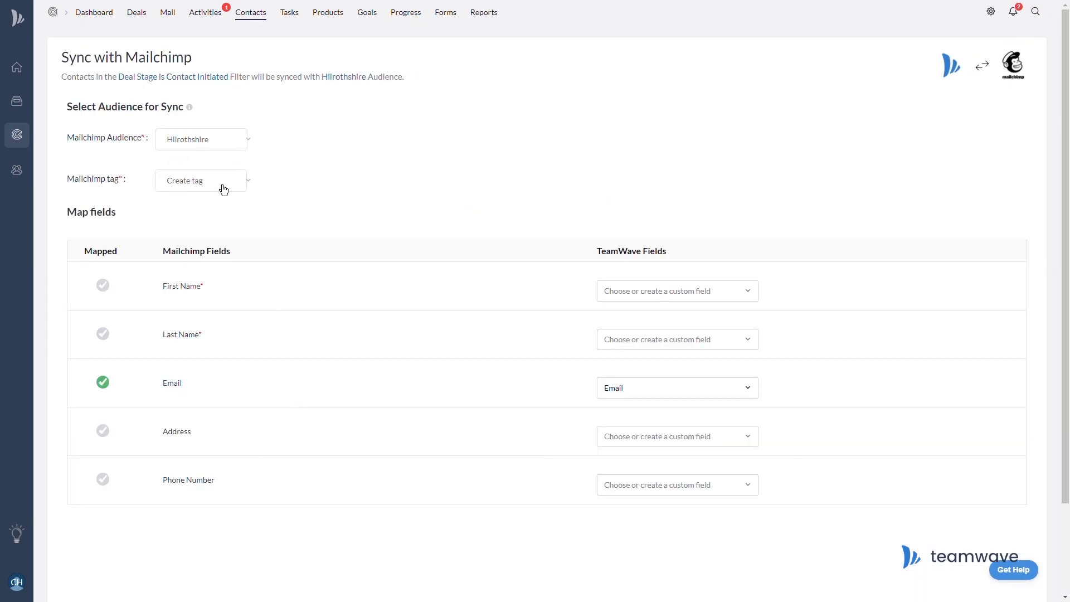
pyautogui.click(223, 191)
pyautogui.click(218, 206)
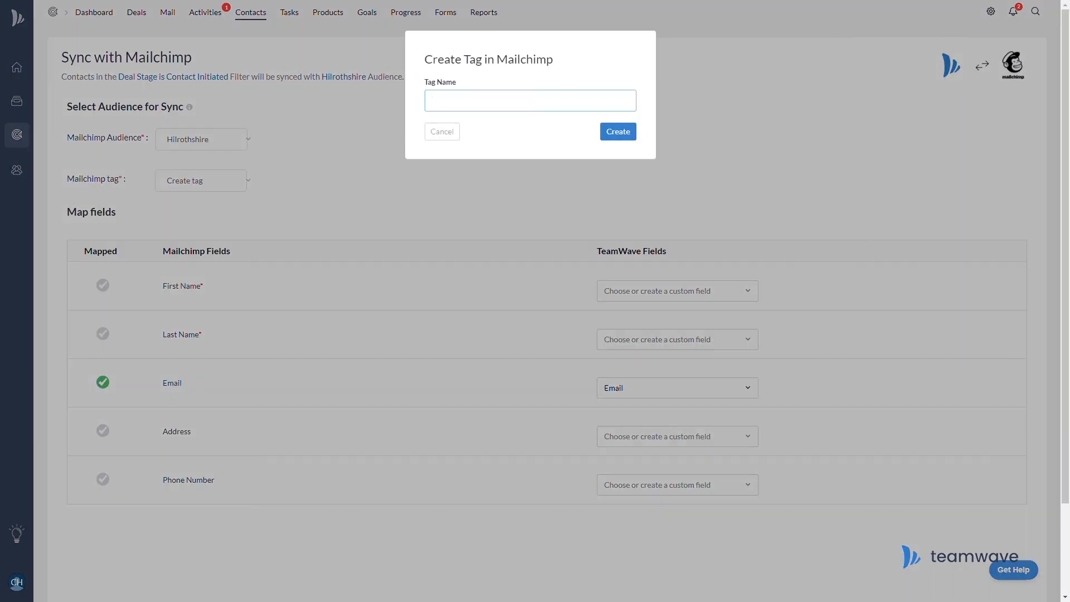
pyautogui.write('TeamWave Stage 2 Campaign')
pyautogui.click(618, 134)
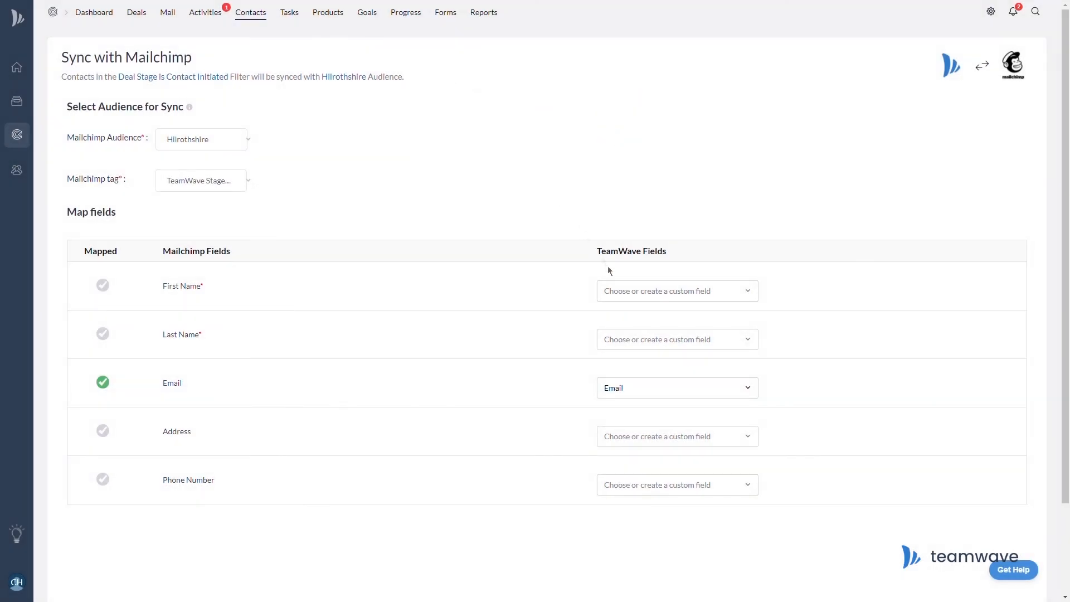
# Map First Name, Last Name and Address to TeamWave fields and launch the real-time sync.
pyautogui.click(623, 291)
pyautogui.click(630, 348)
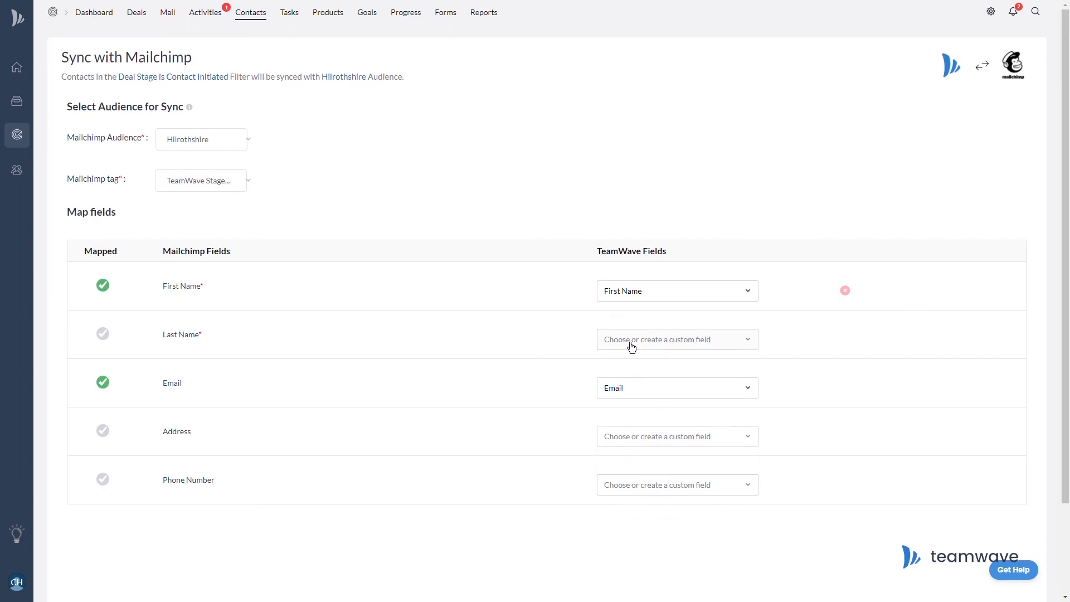
pyautogui.click(633, 341)
pyautogui.click(633, 396)
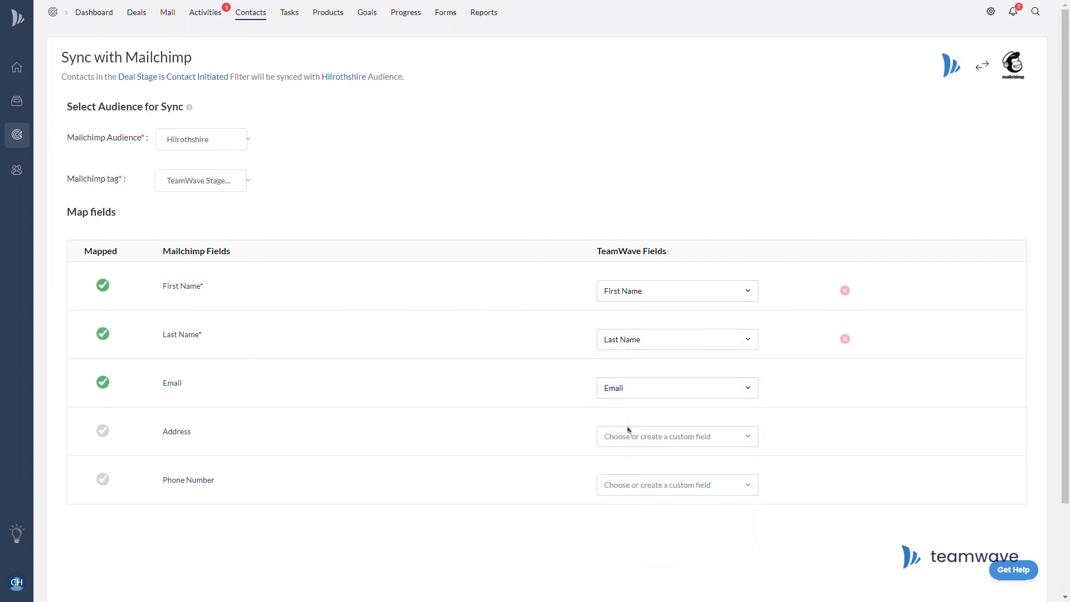
pyautogui.click(636, 439)
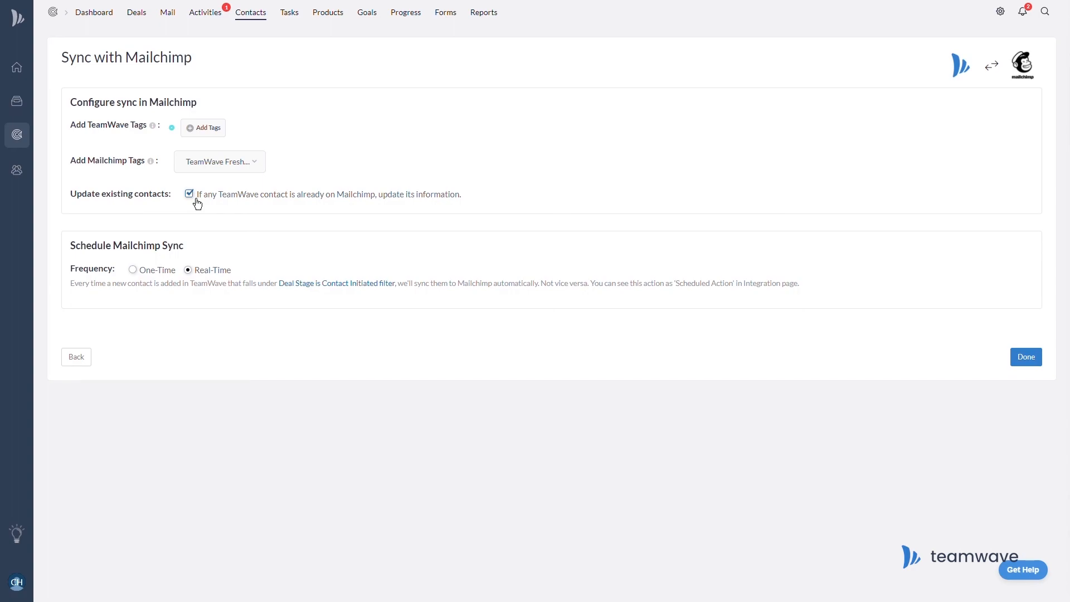
pyautogui.moveTo(133, 269)
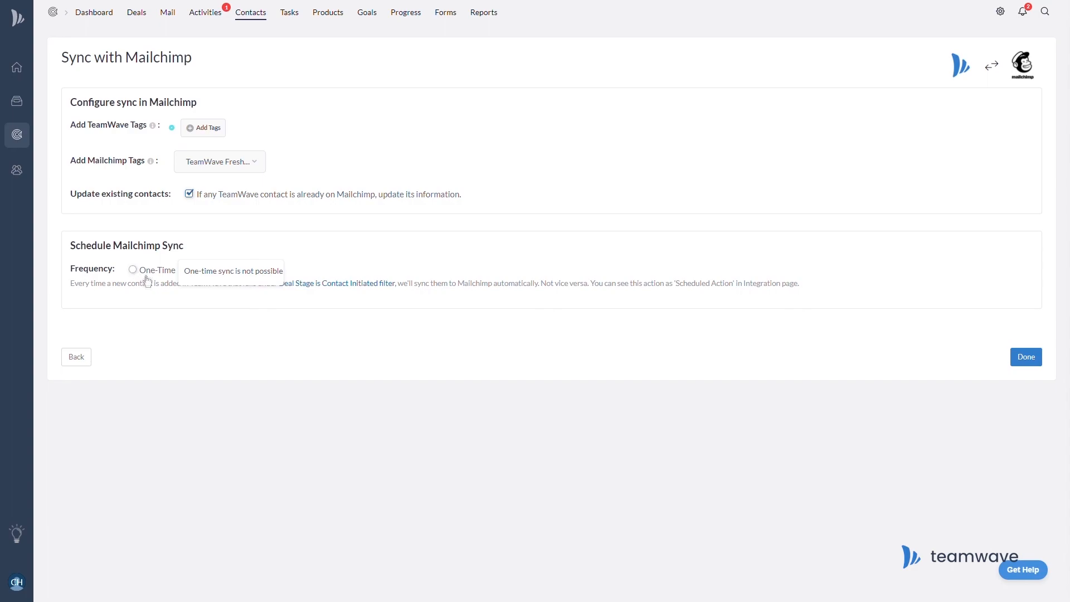
pyautogui.click(1027, 358)
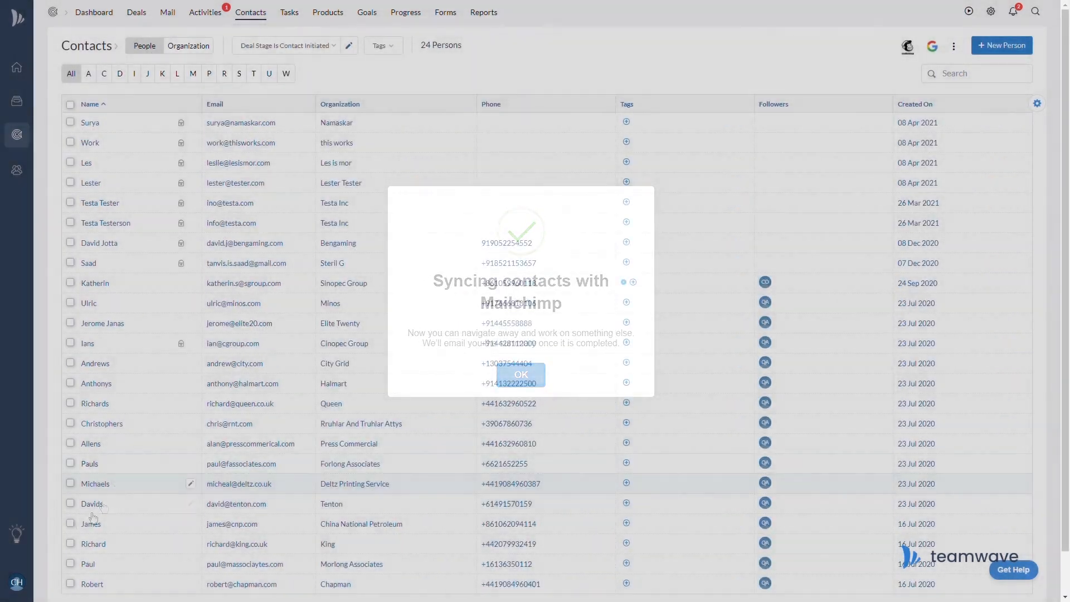
pyautogui.click(16, 583)
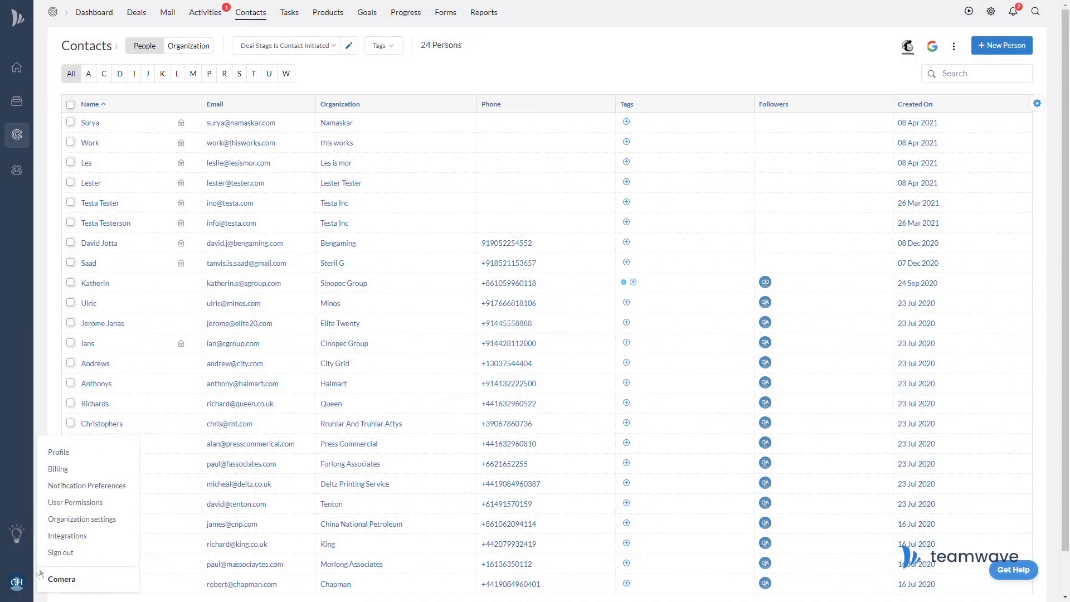
# Edit the Hilrothshire sync action under the Mailchimp integration and show its Schedule Status choices.
pyautogui.click(83, 538)
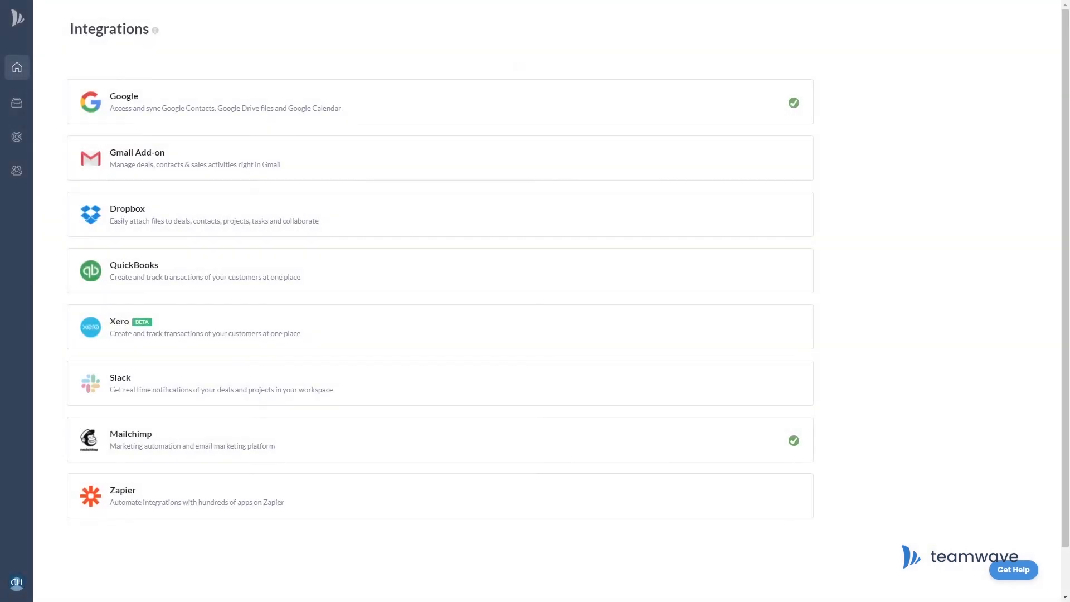
pyautogui.click(402, 434)
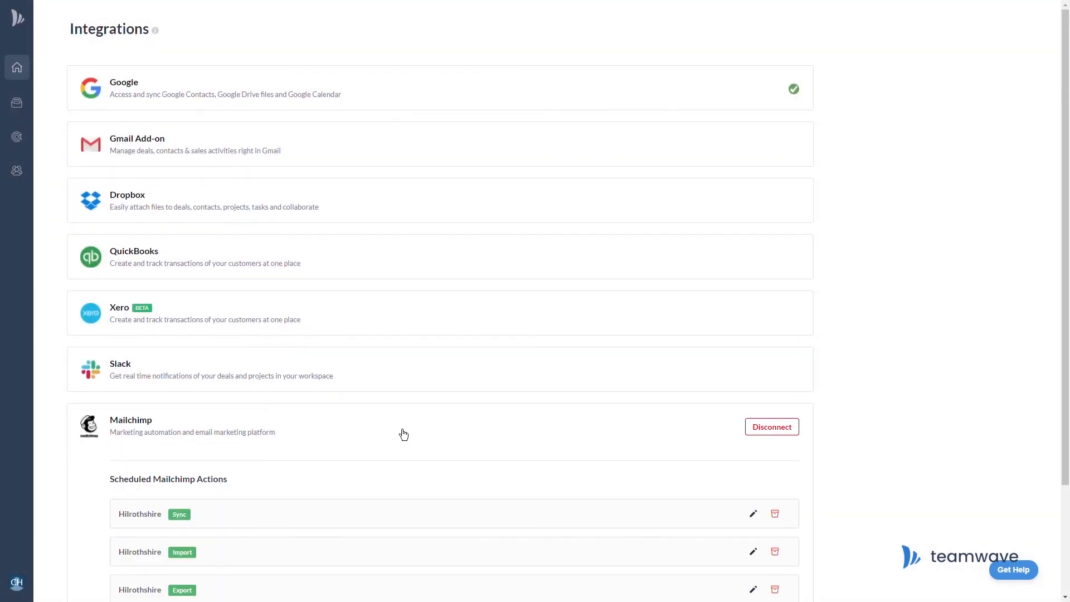
pyautogui.scroll(-2, 404, 434)
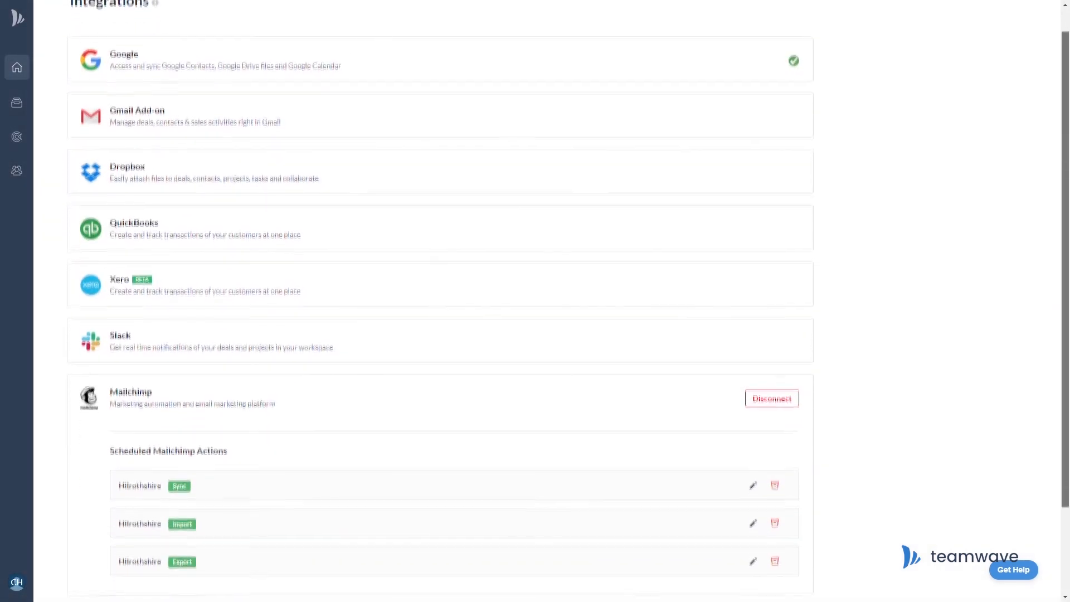
pyautogui.moveTo(1066, 227); pyautogui.dragTo(1066, 285)
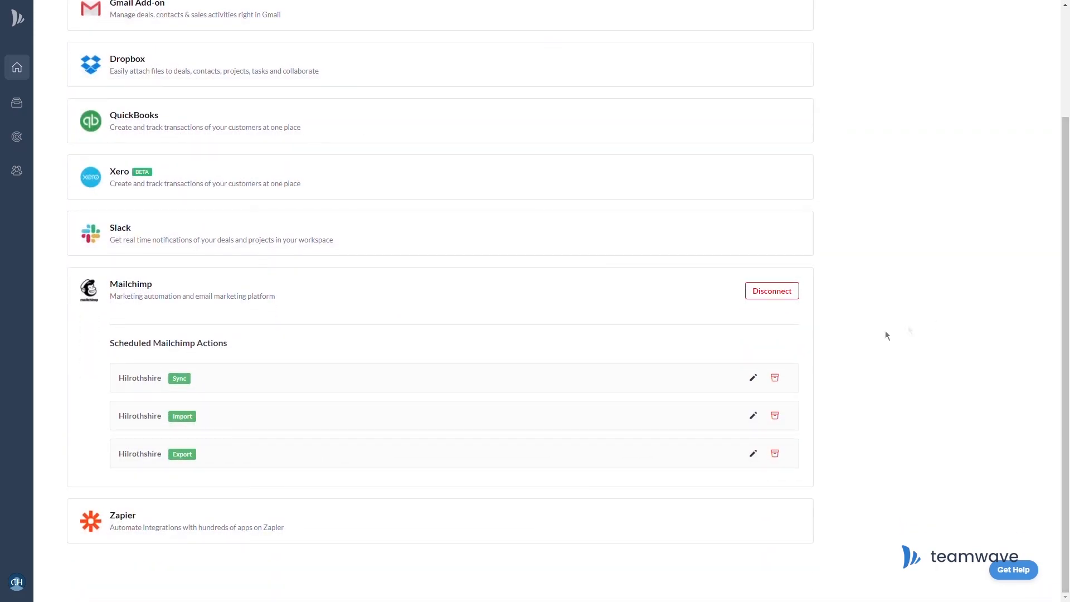
pyautogui.click(754, 379)
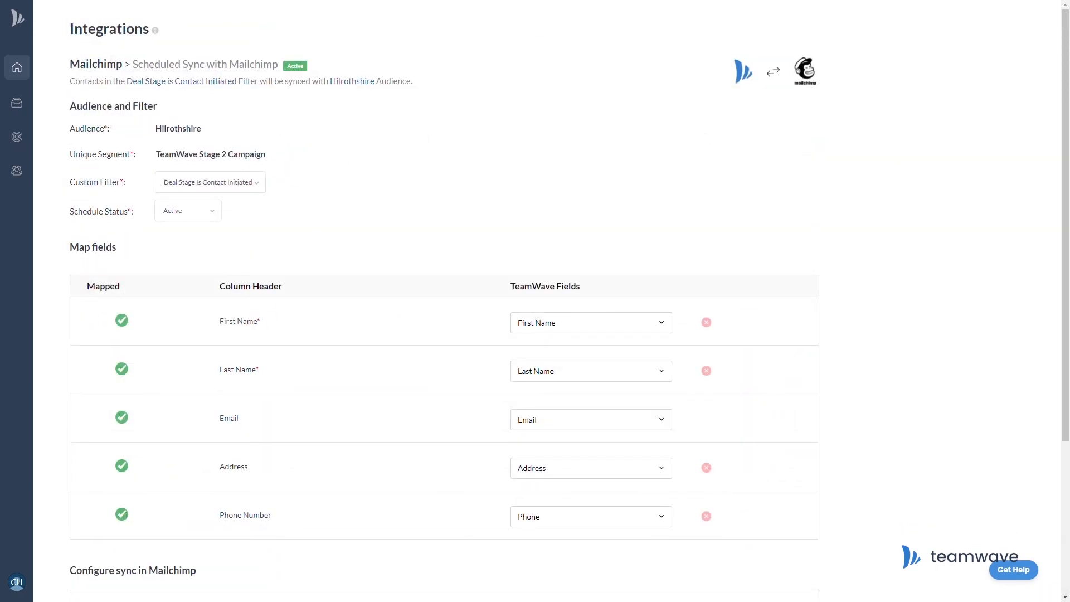
pyautogui.click(193, 216)
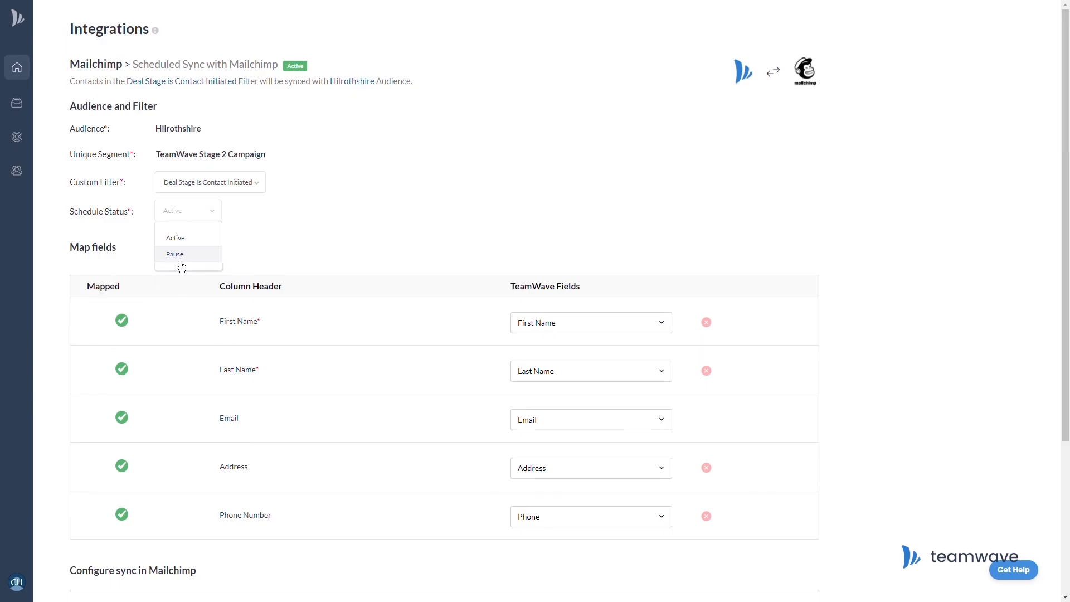